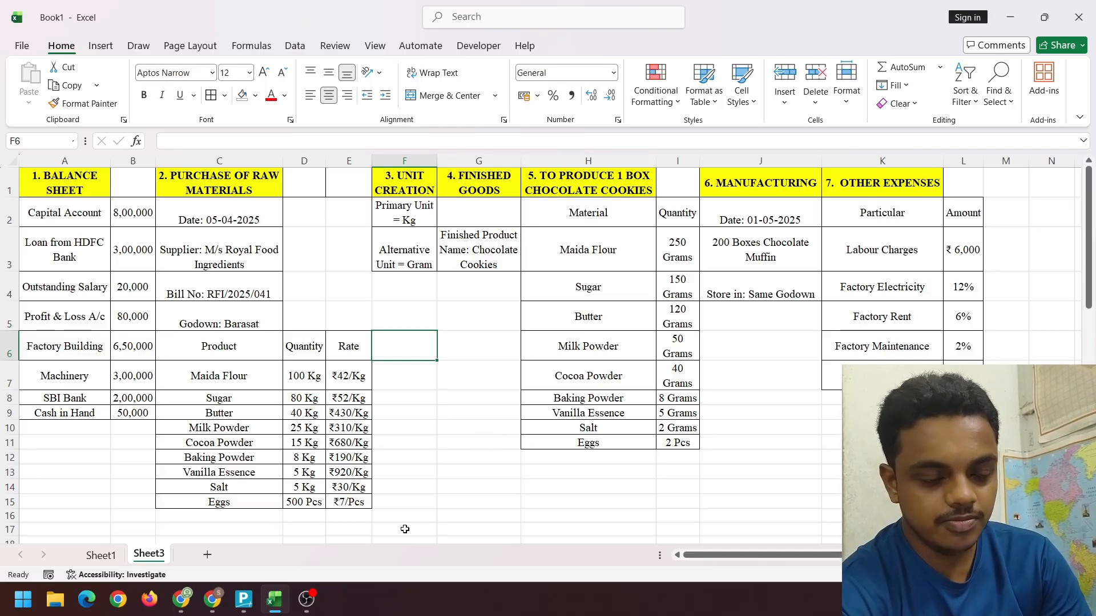
Examine the balance sheet, purchase, production and expense data on Excel's Sheet3 and switch to TallyPrime
click(244, 600)
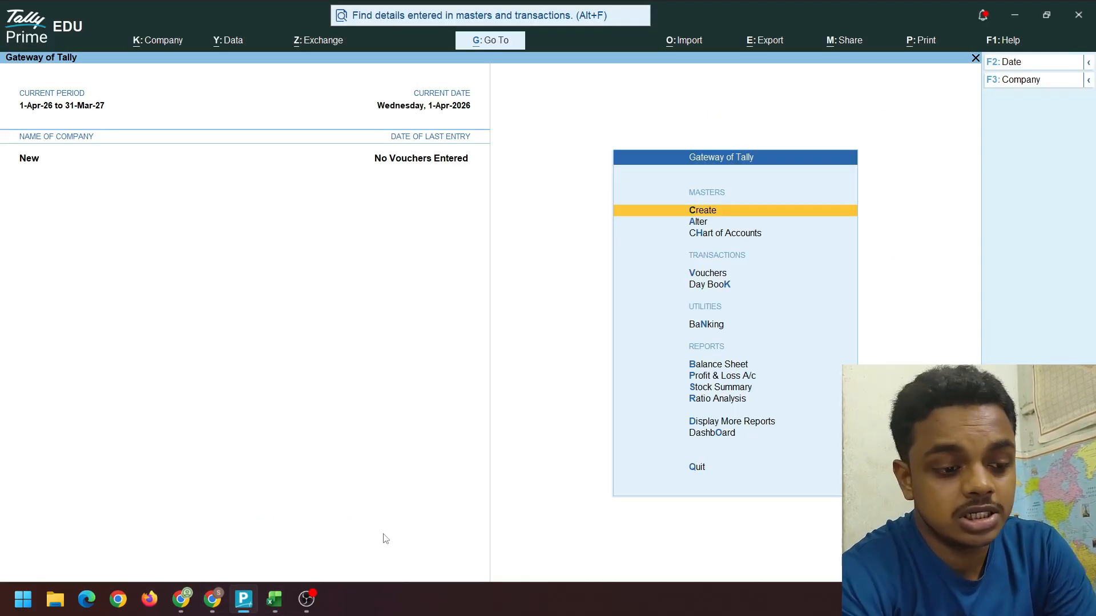
click(274, 599)
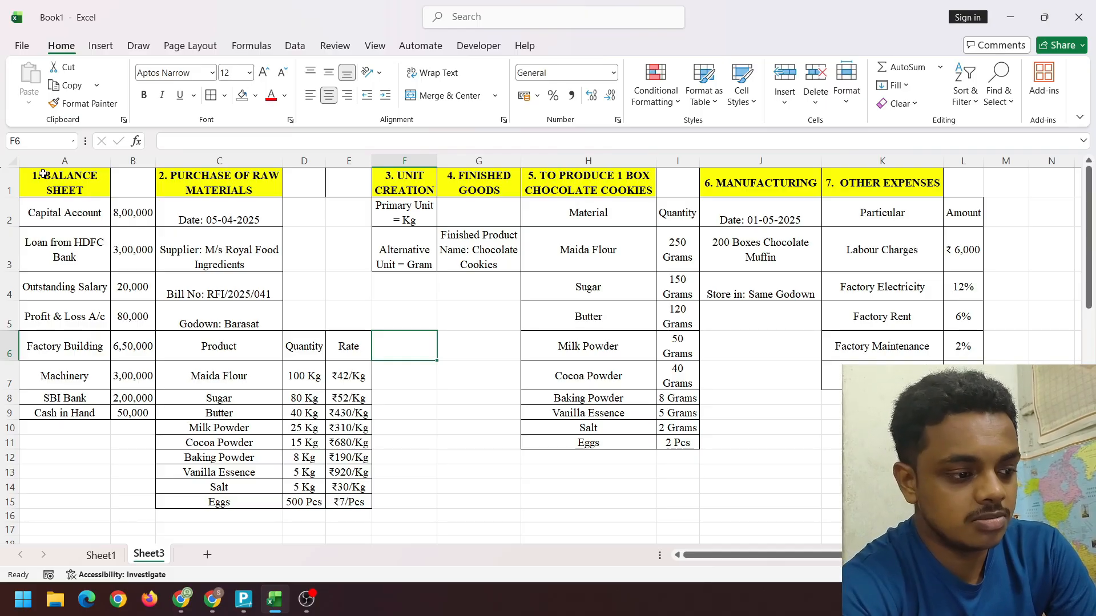
drag(47, 181, 882, 516)
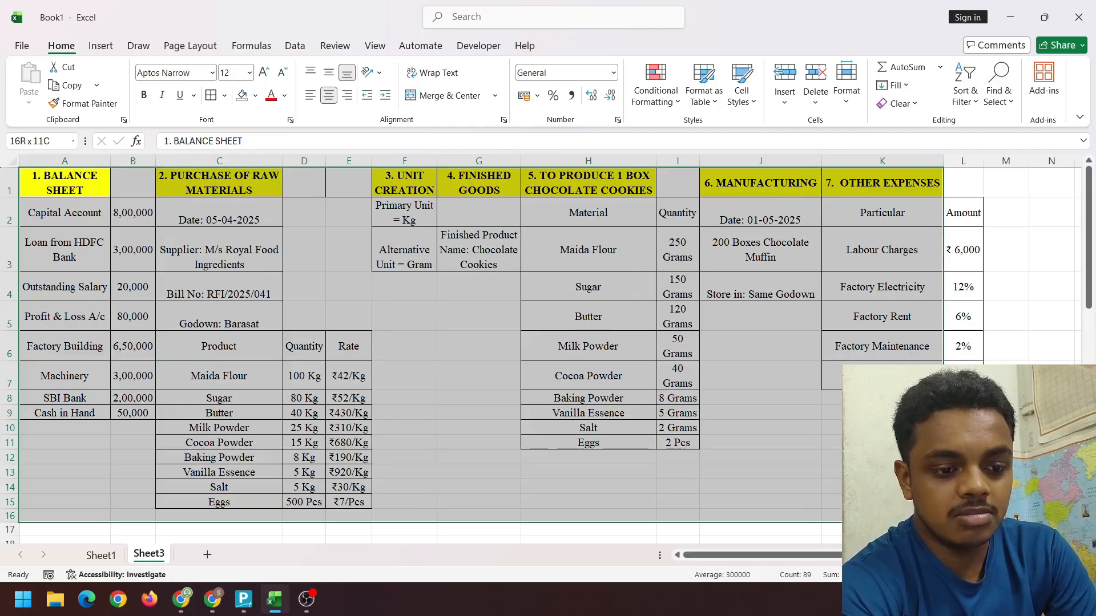
click(882, 487)
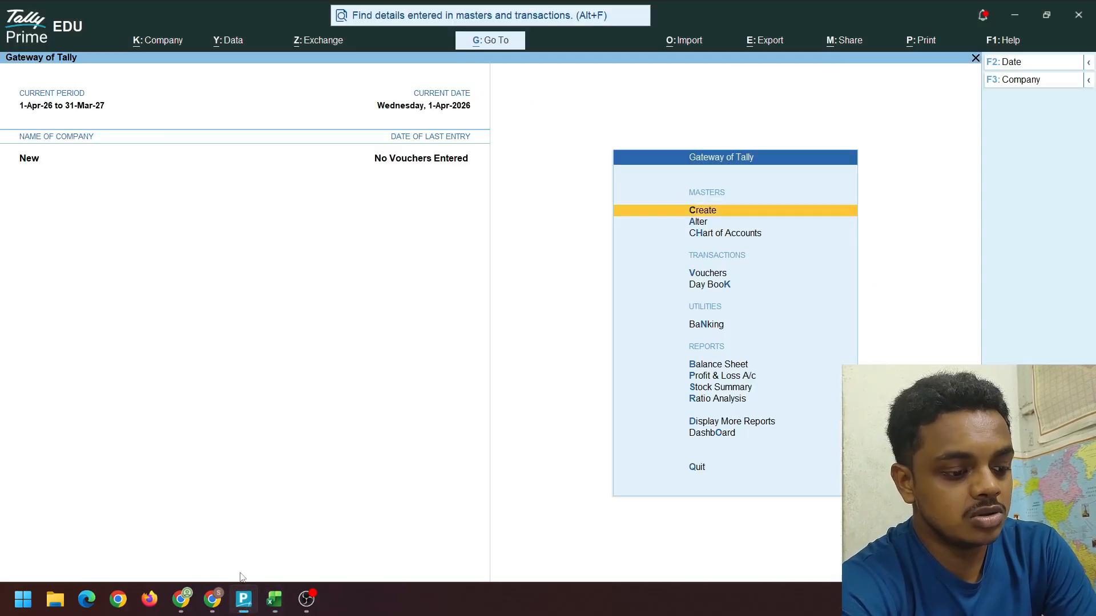
click(243, 599)
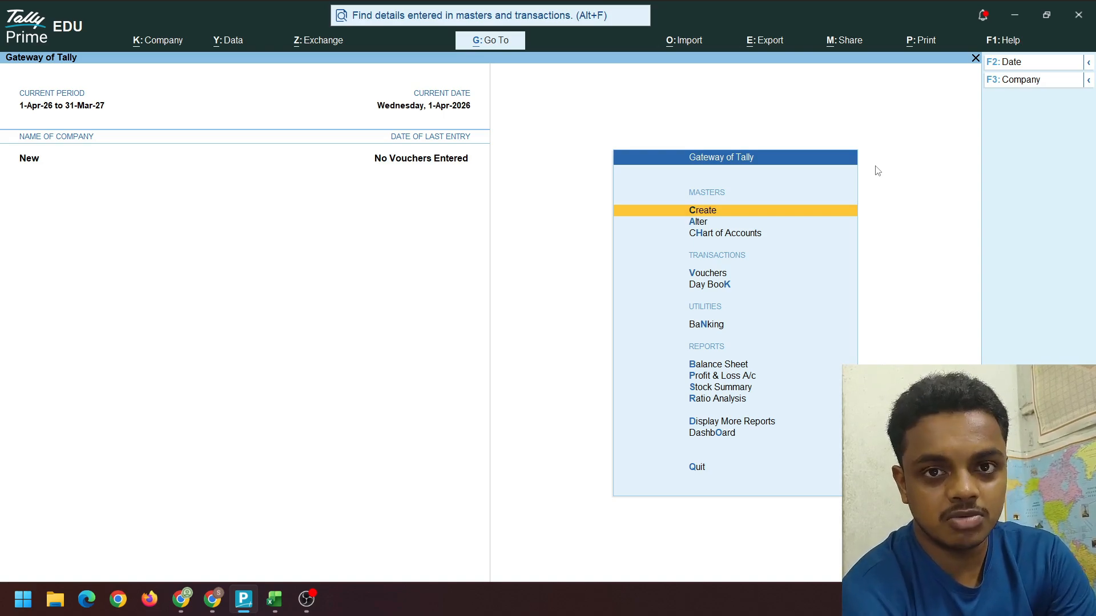
Start creating a new company with Sampad Pvt.Ltd as both its company name and mailing name
key(alt+k)
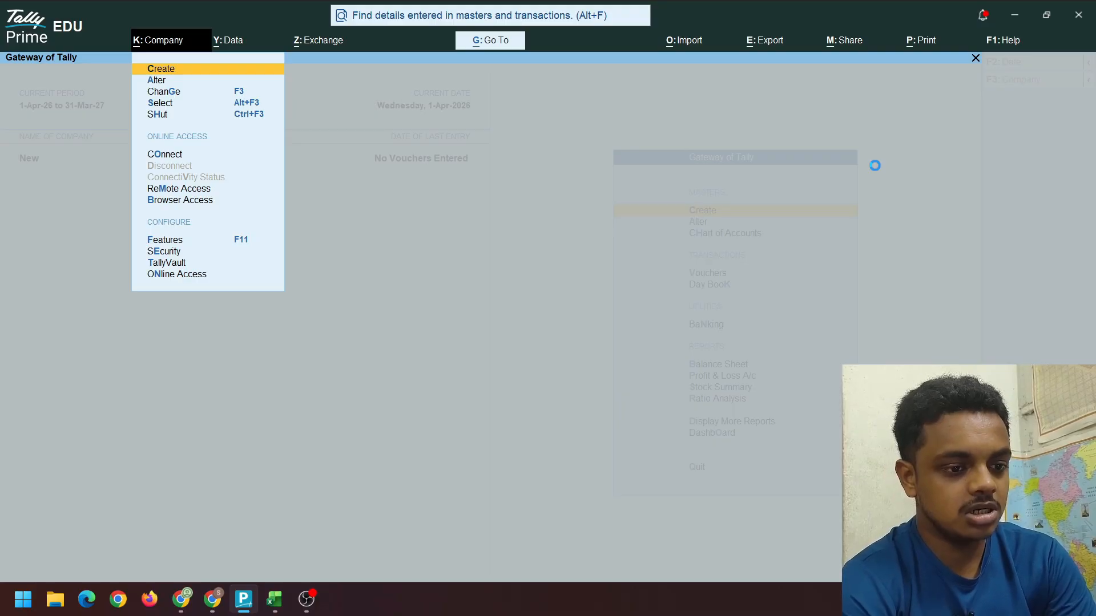
key(Return)
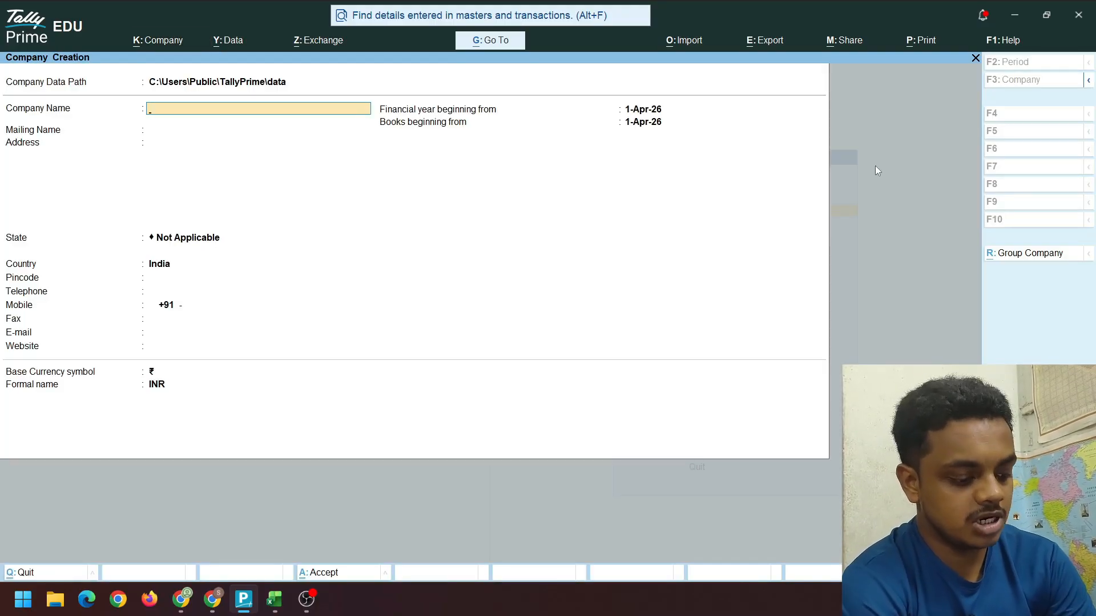
text(SAM)
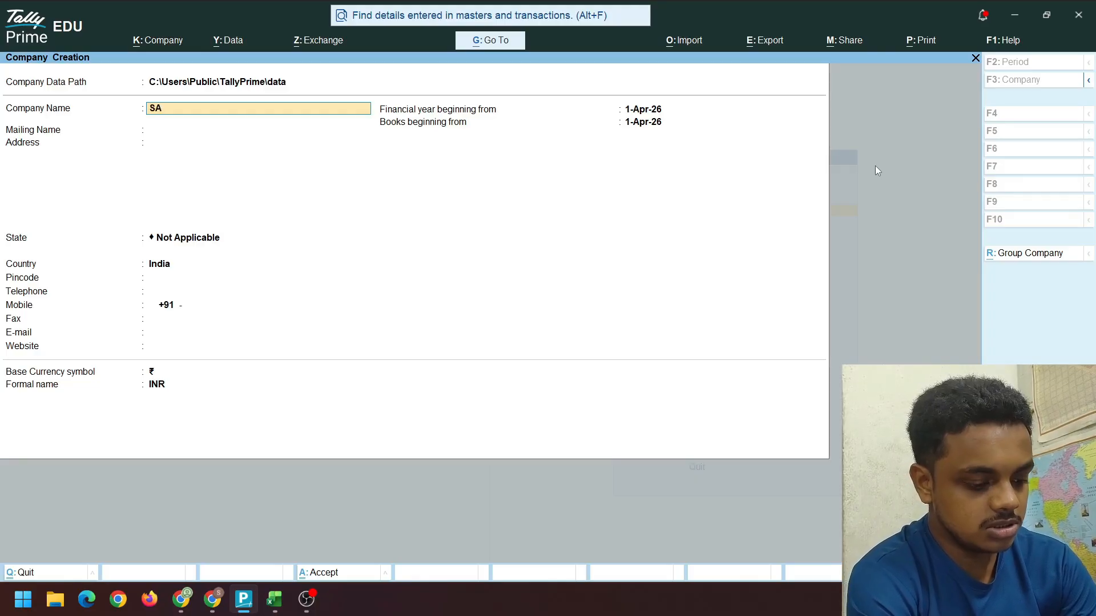
key(BackSpace)
key(BackSpace)
key(BackSpace)
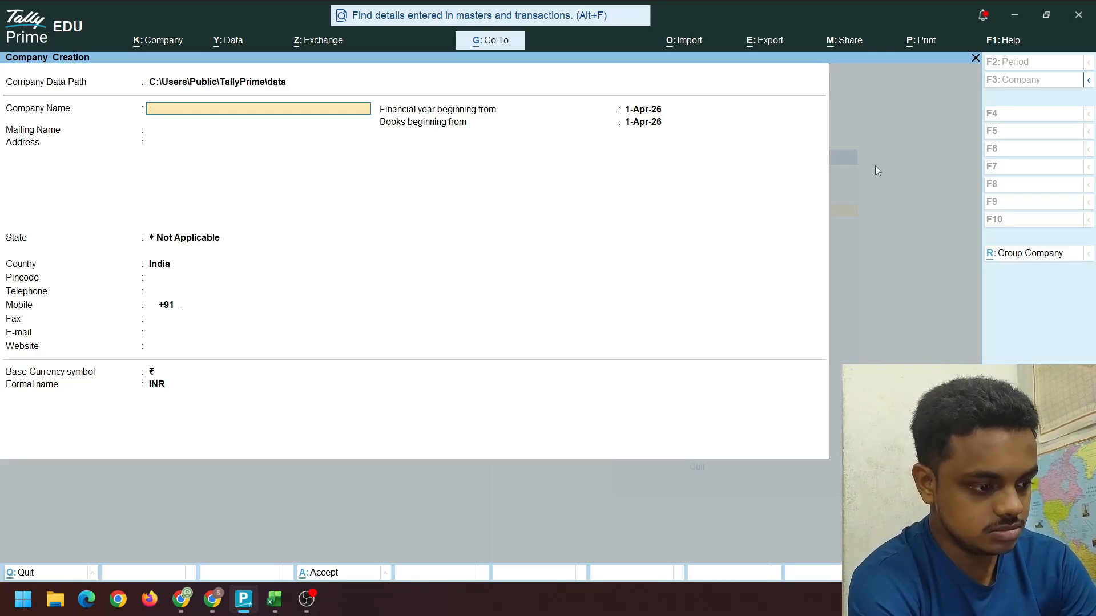
text(Sampa)
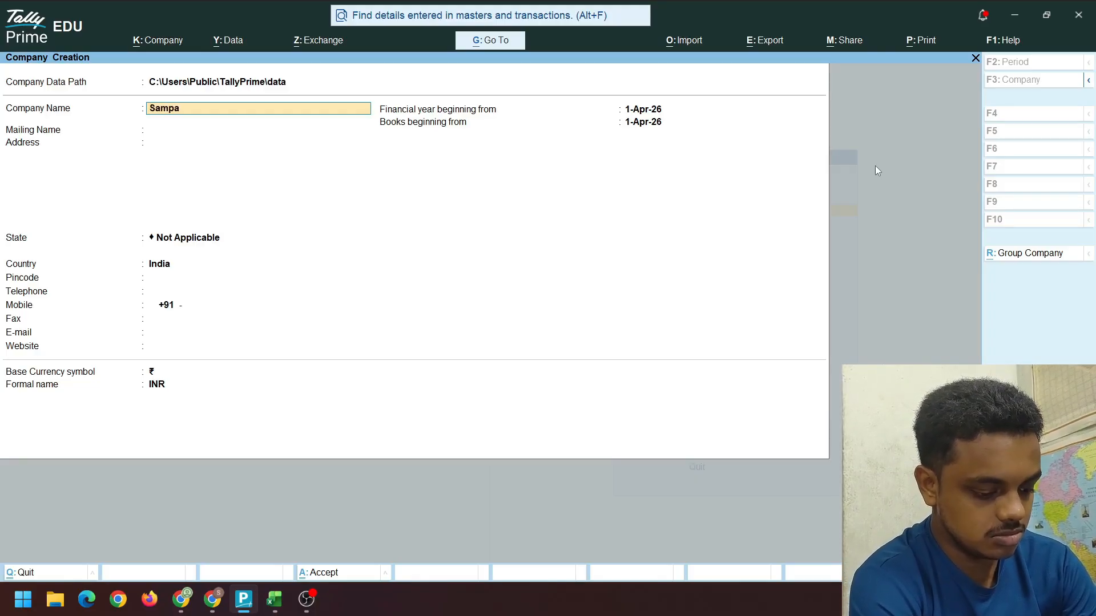
text(d &)
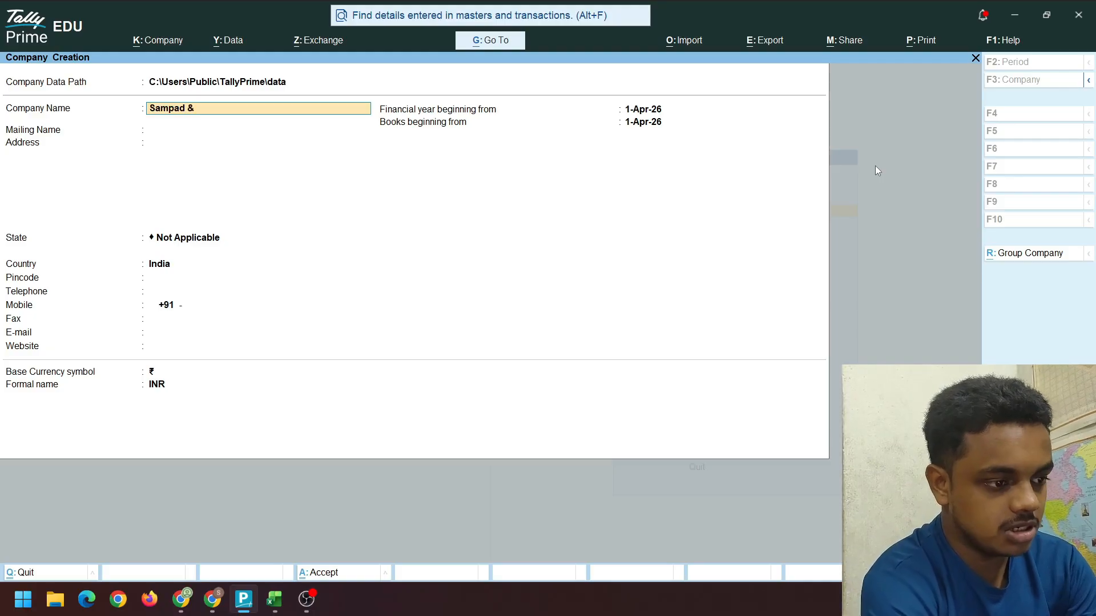
key(BackSpace)
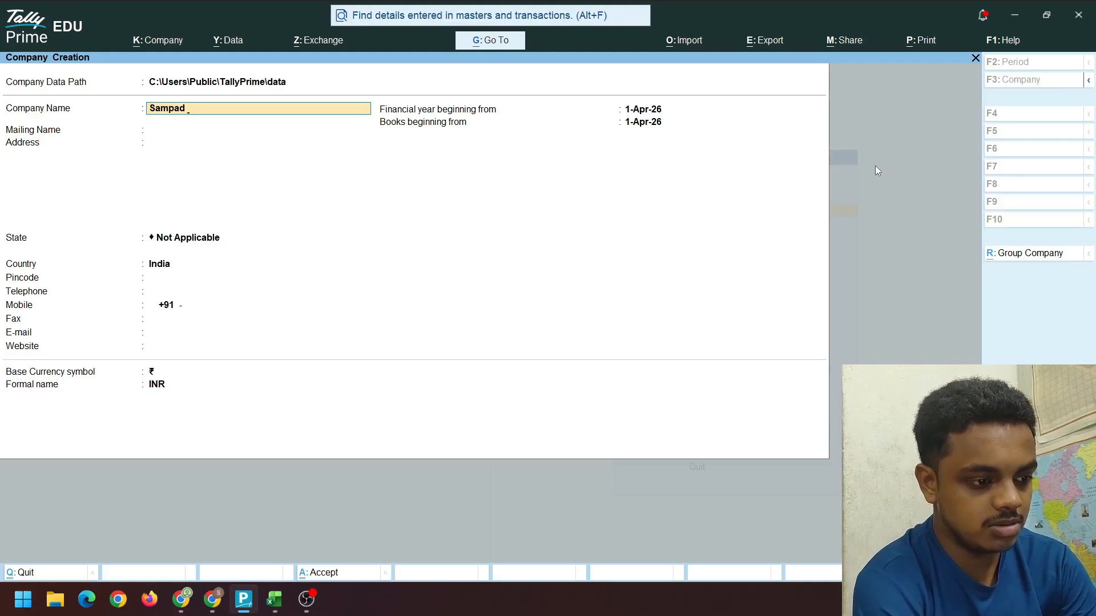
text(Pvt)
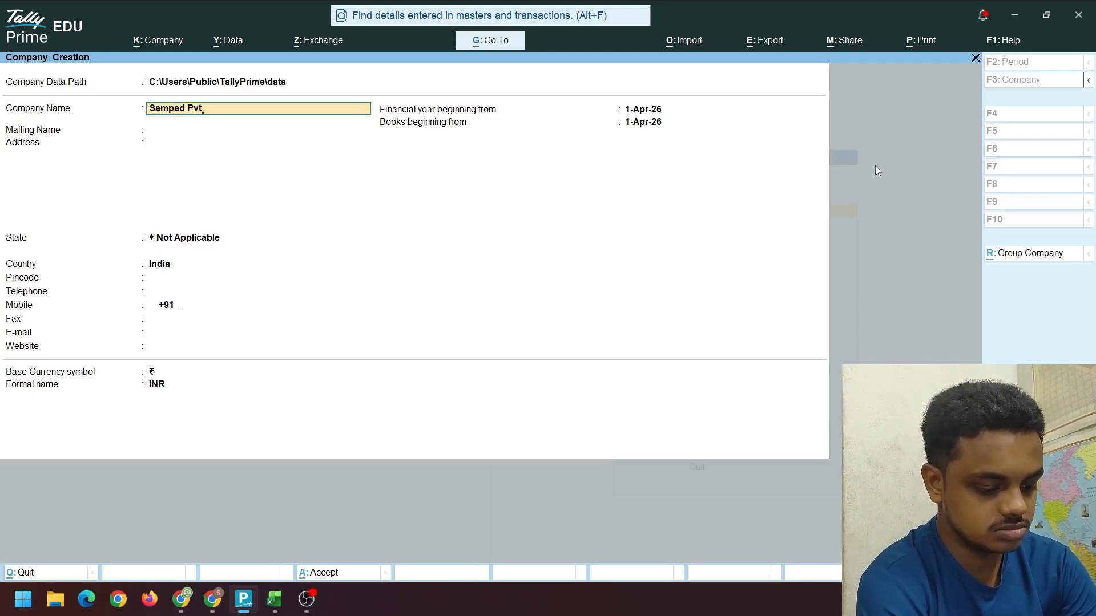
text(.Ltd)
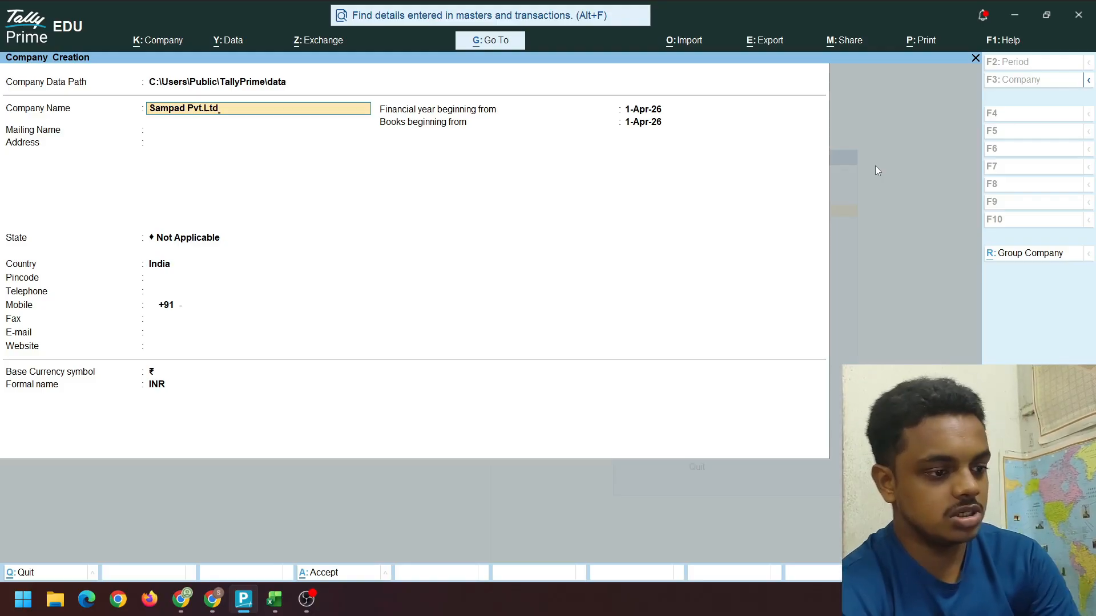
key(Return)
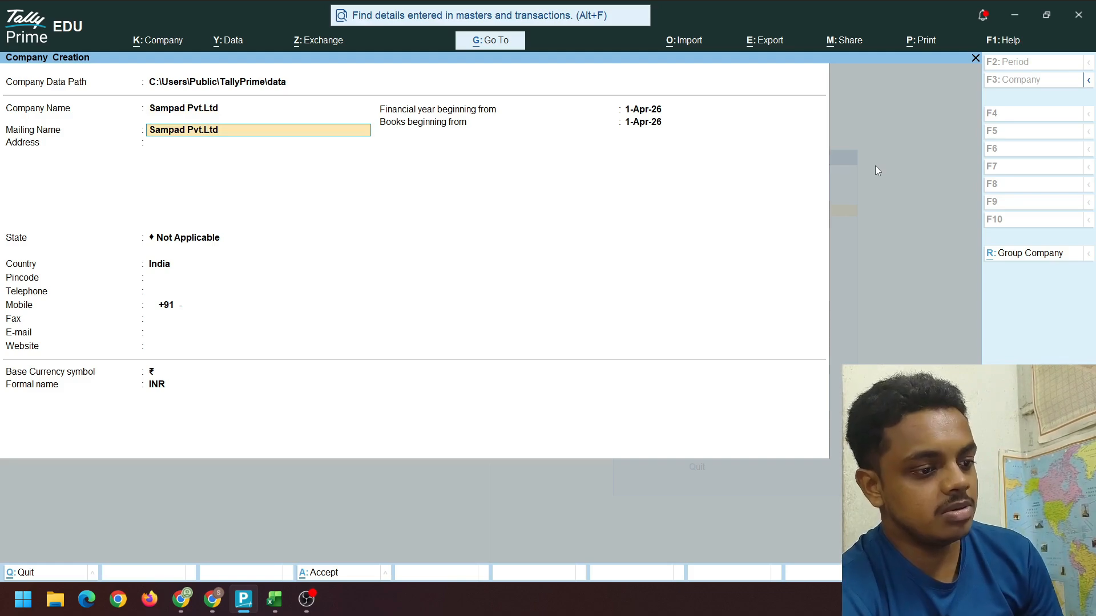
key(Return)
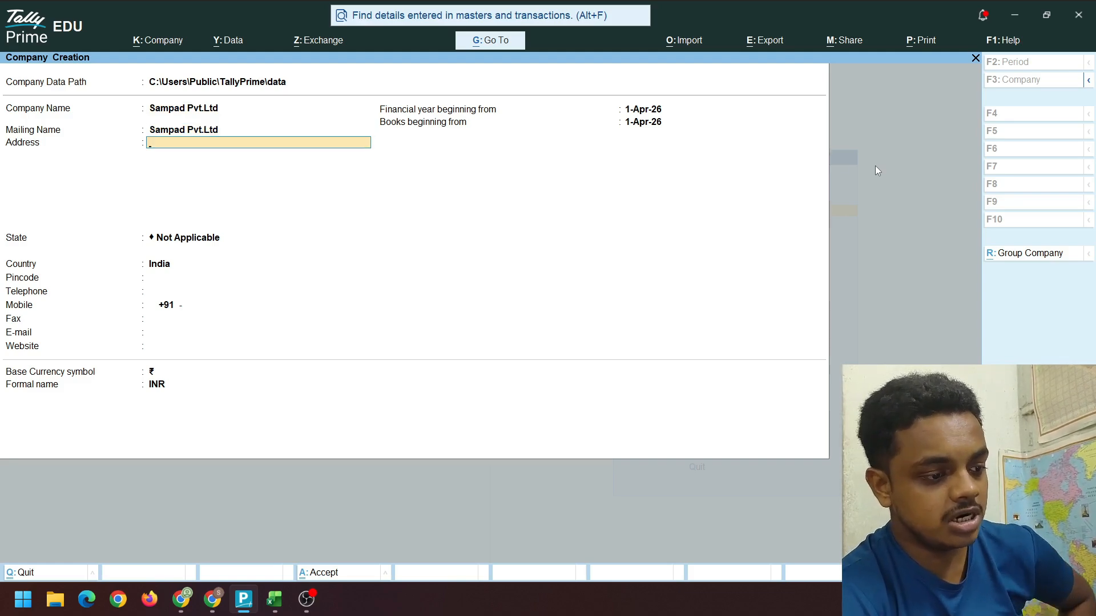
Set the company's state to West Bengal, leaving the address and all contact fields blank
key(Return)
text(W)
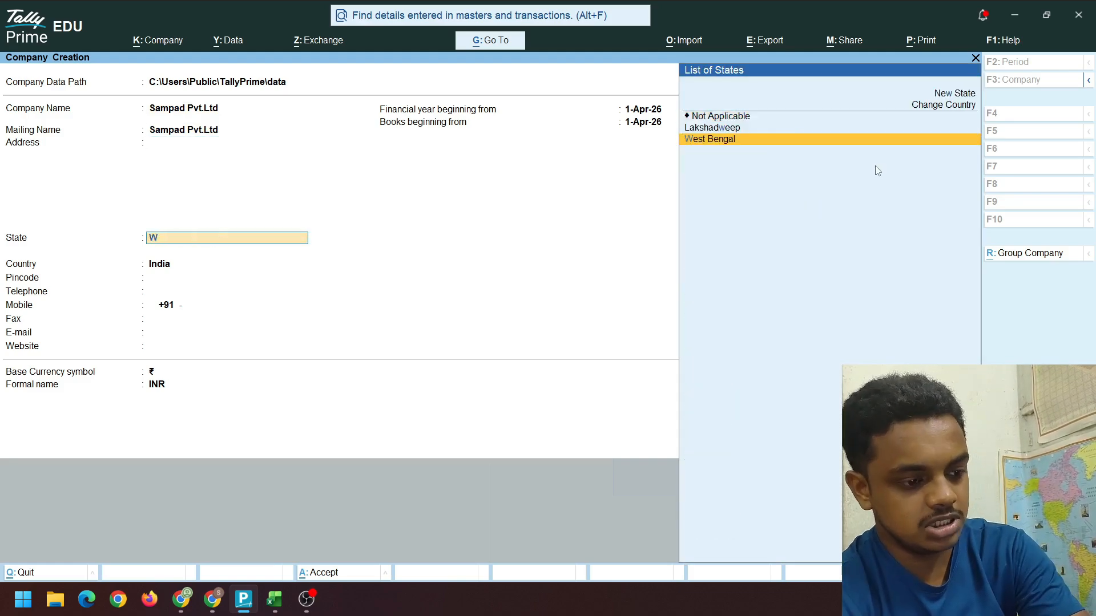
text(e)
key(Return)
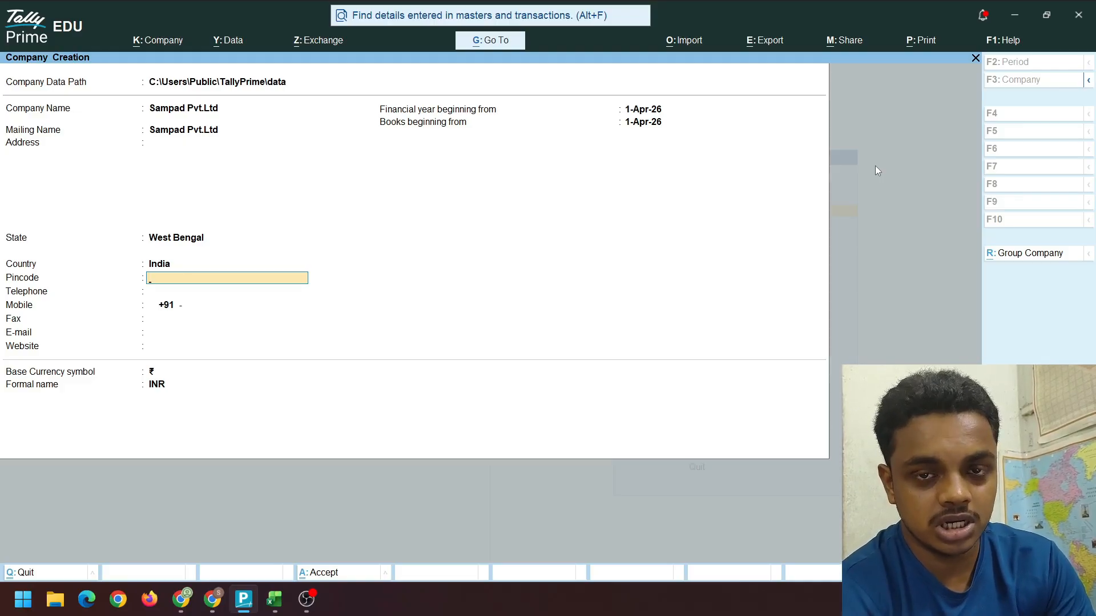
key(Return)
key(Return)
key(Return)
key(Return)
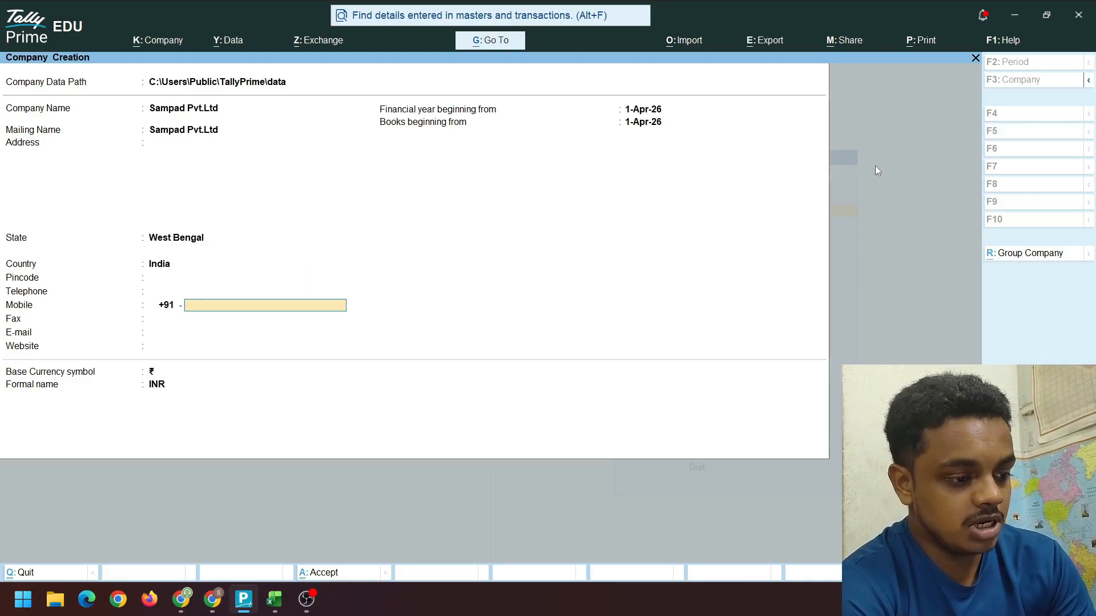
key(Return)
key(Return)
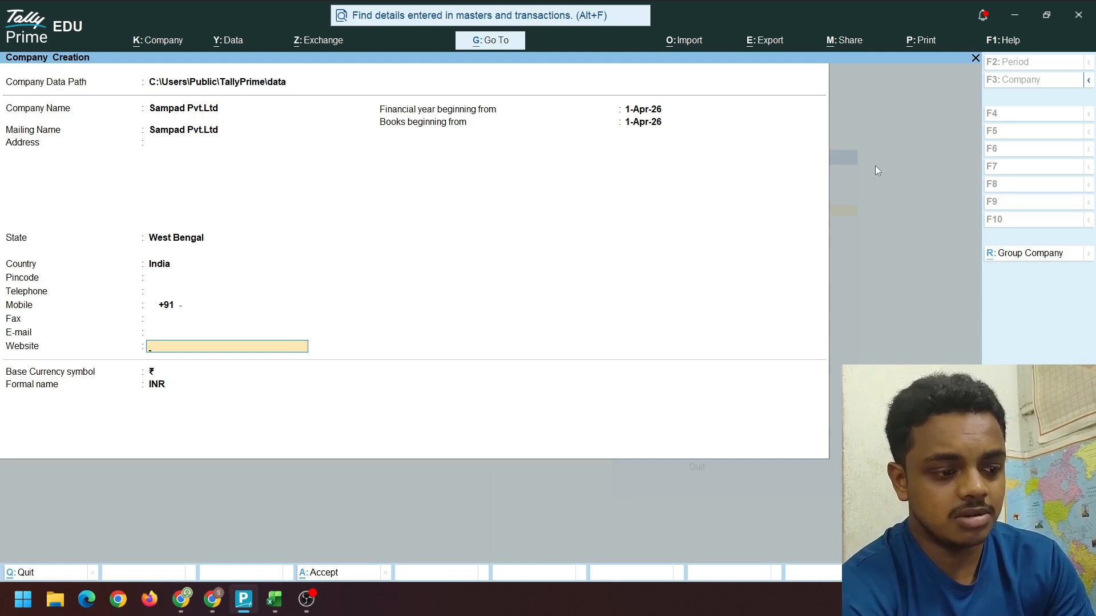
key(Return)
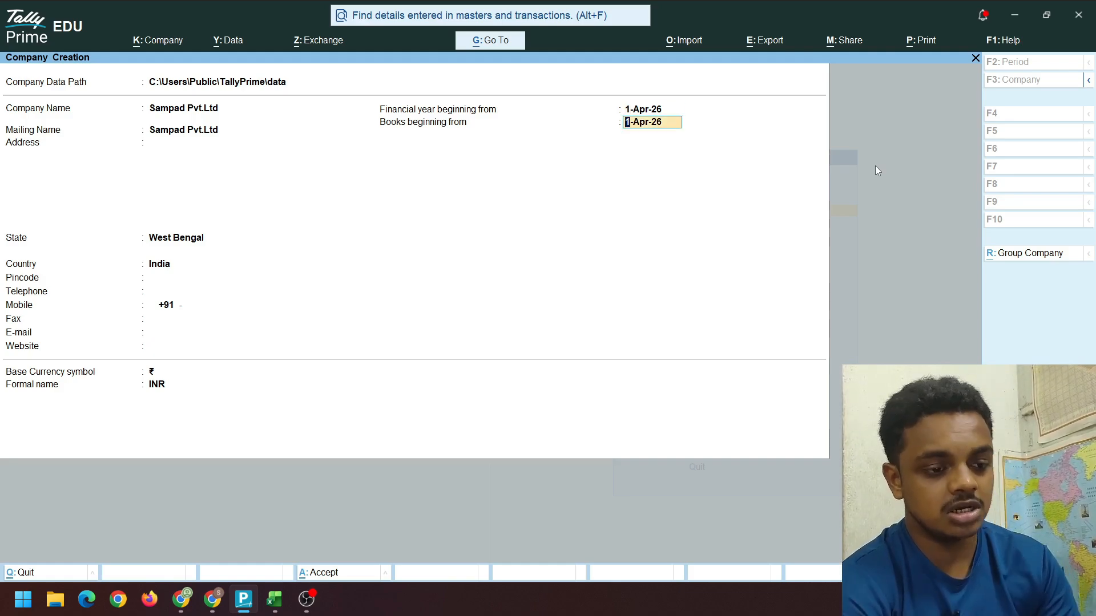
Keep 1-Apr-26 as the financial year and books start dates and save the company with its default features
key(BackSpace)
key(BackSpace)
key(Return)
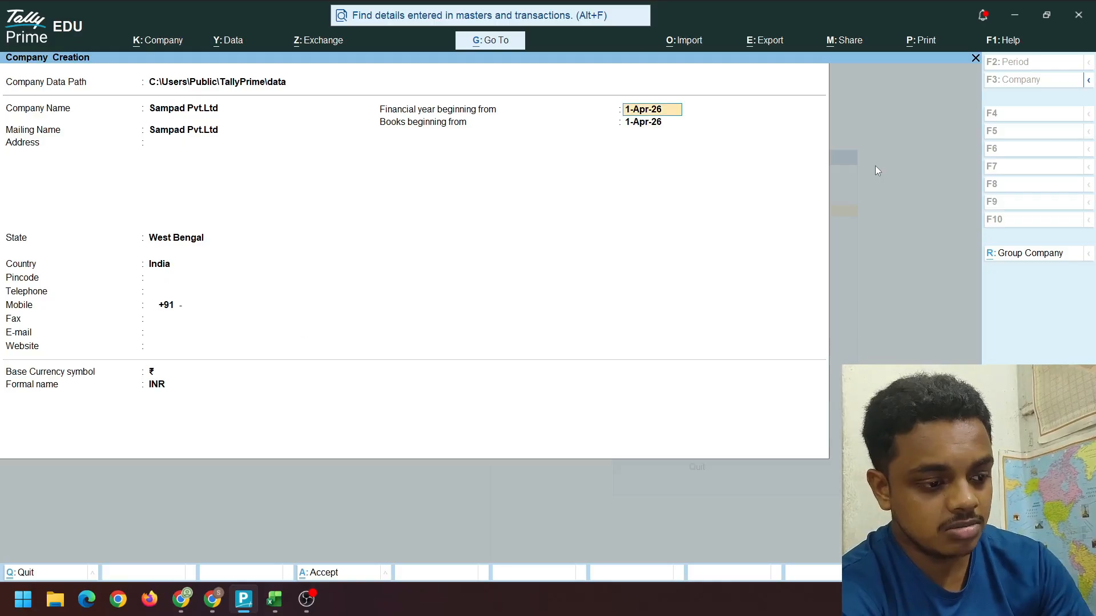
key(Return)
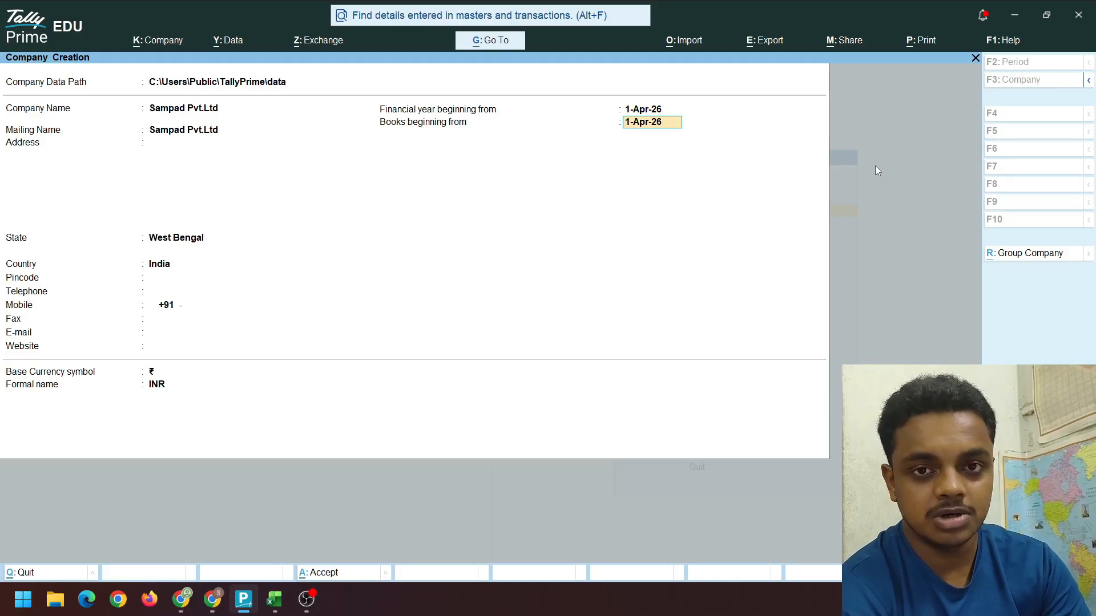
key(ctrl+a)
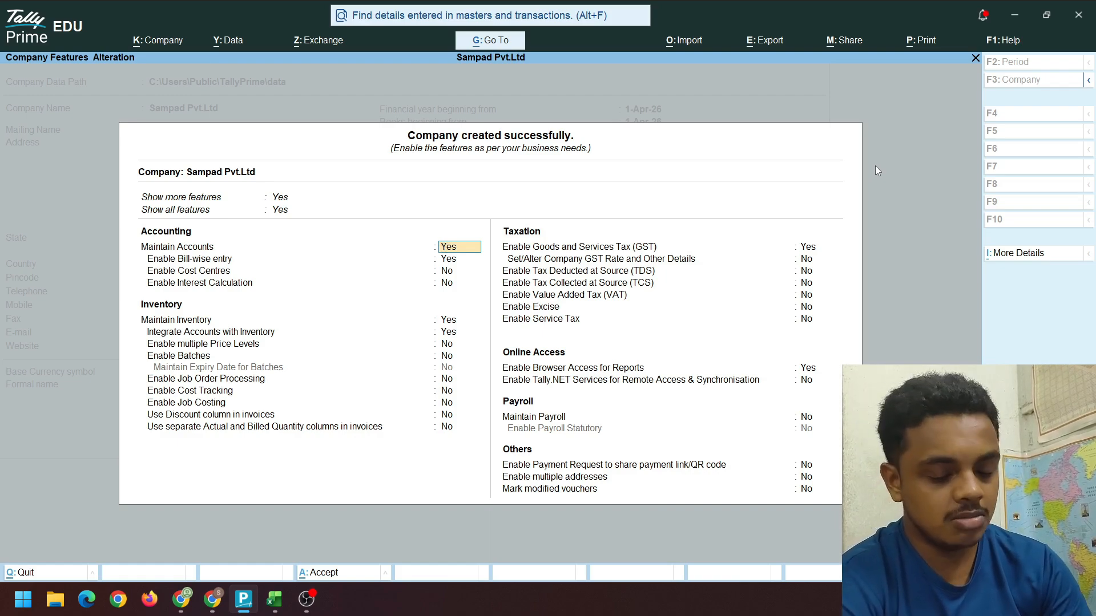
key(ctrl)
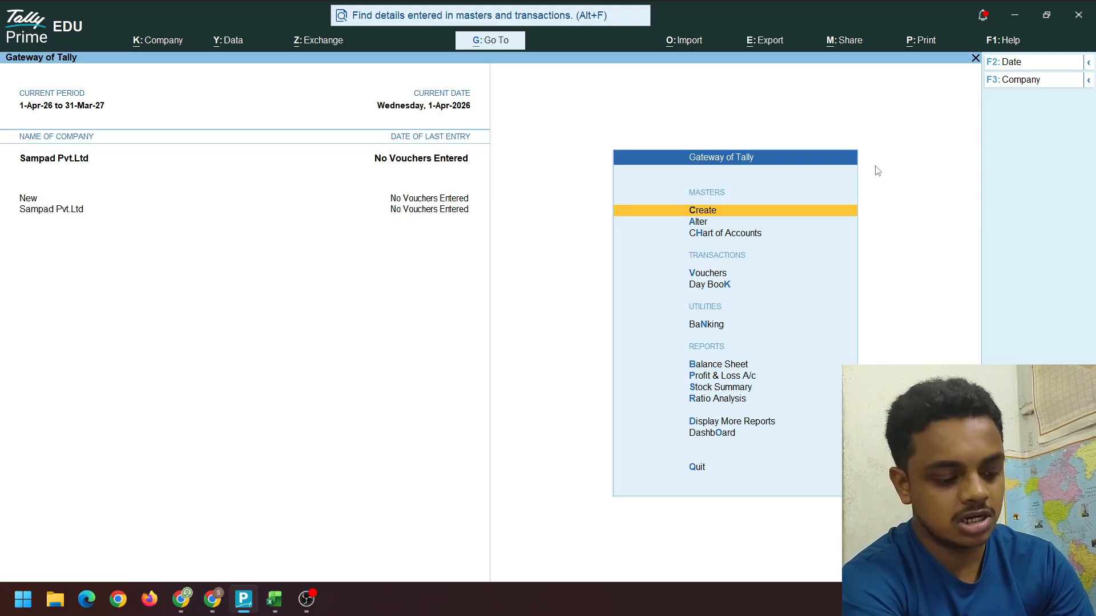
Make the existing company New the active company
key(alt+k)
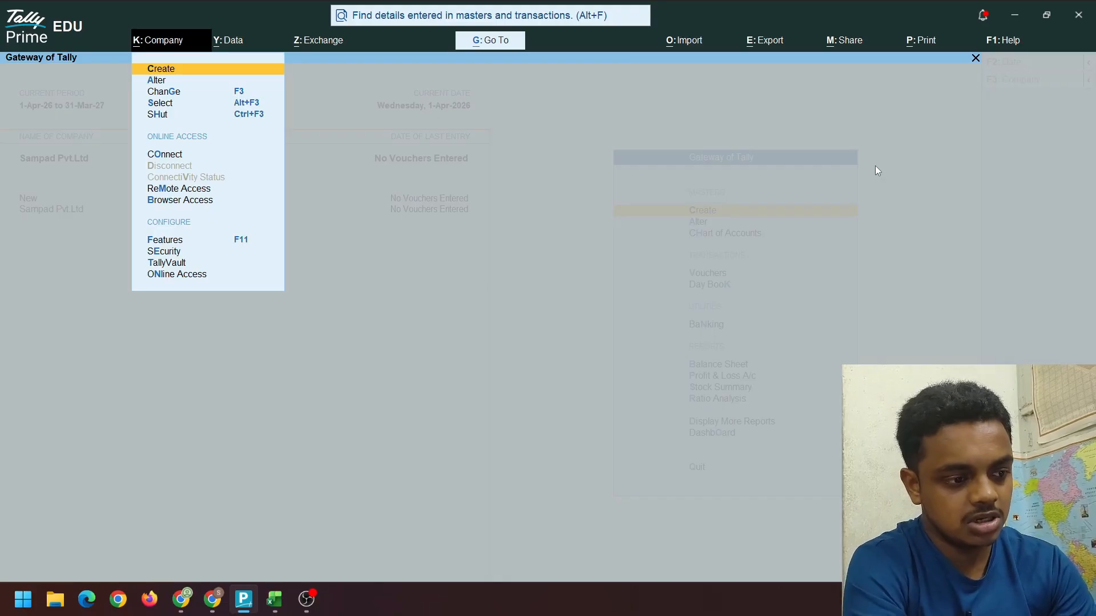
key(Down)
key(Down)
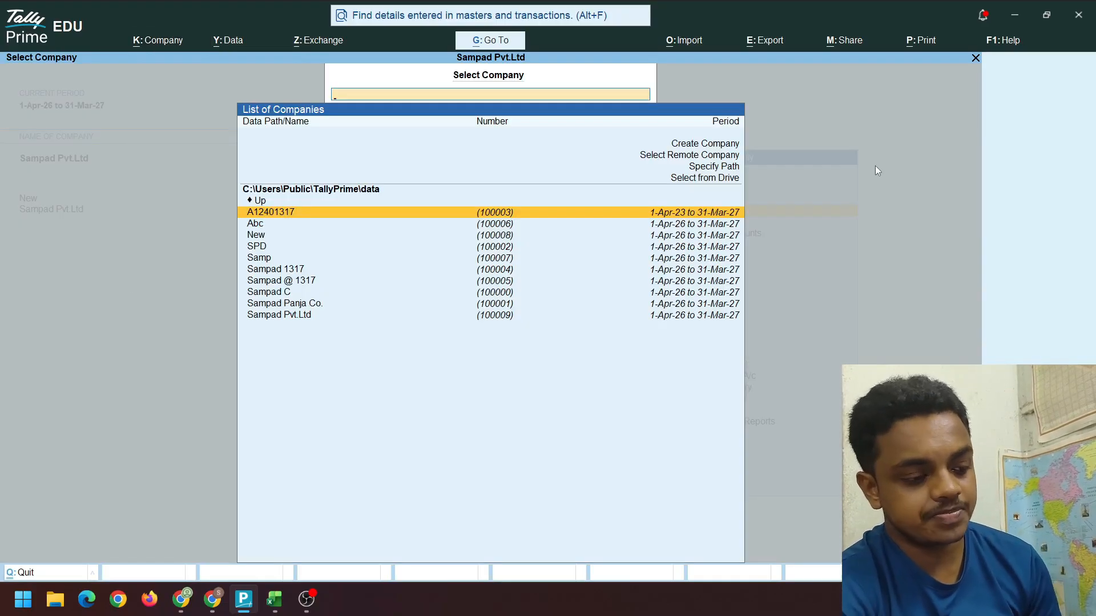
key(Down)
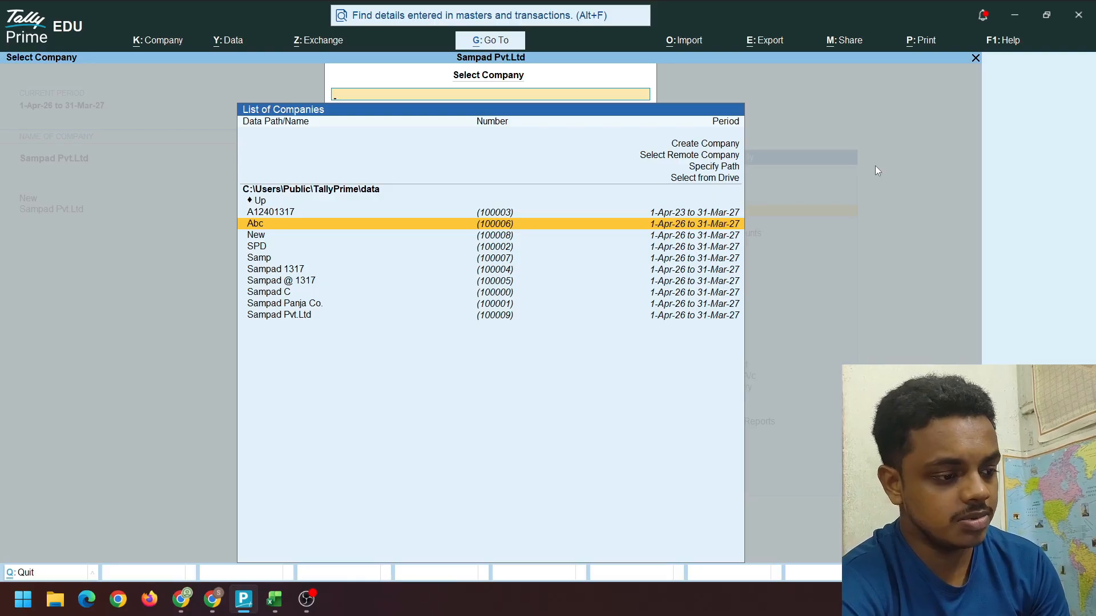
key(Down)
key(Down)
key(Down)
key(Down)
key(Up)
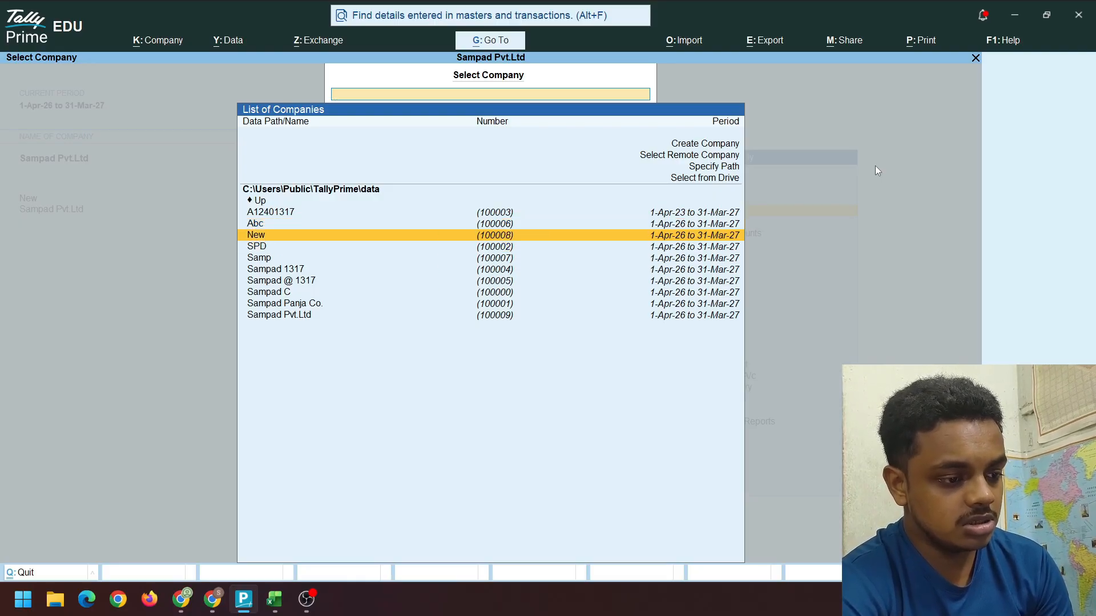
key(Return)
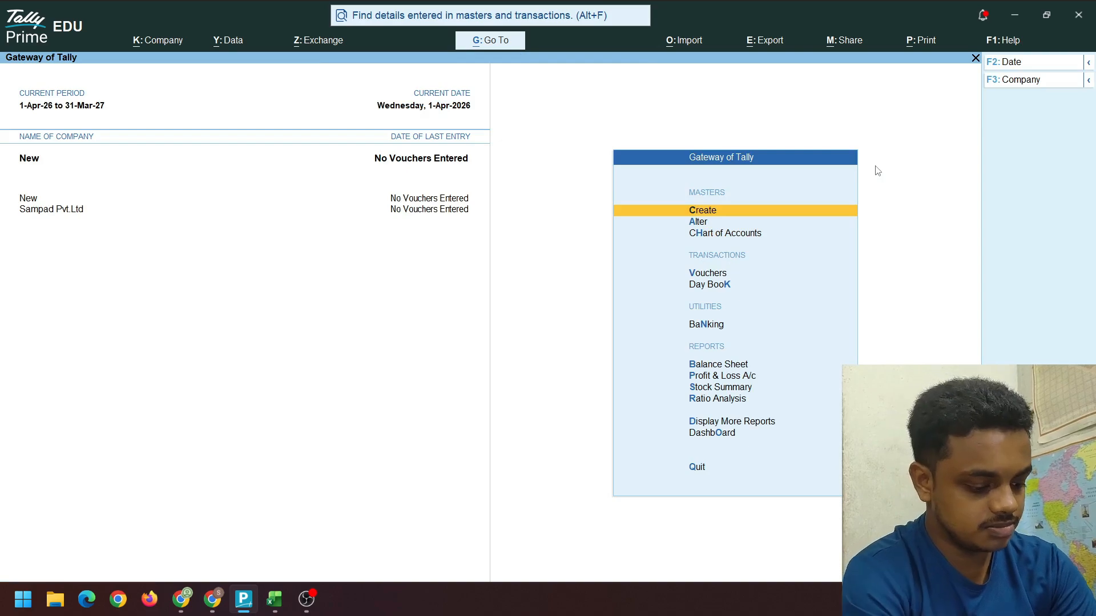
Select the company New once more from the list of companies
key(alt+k)
key(Down)
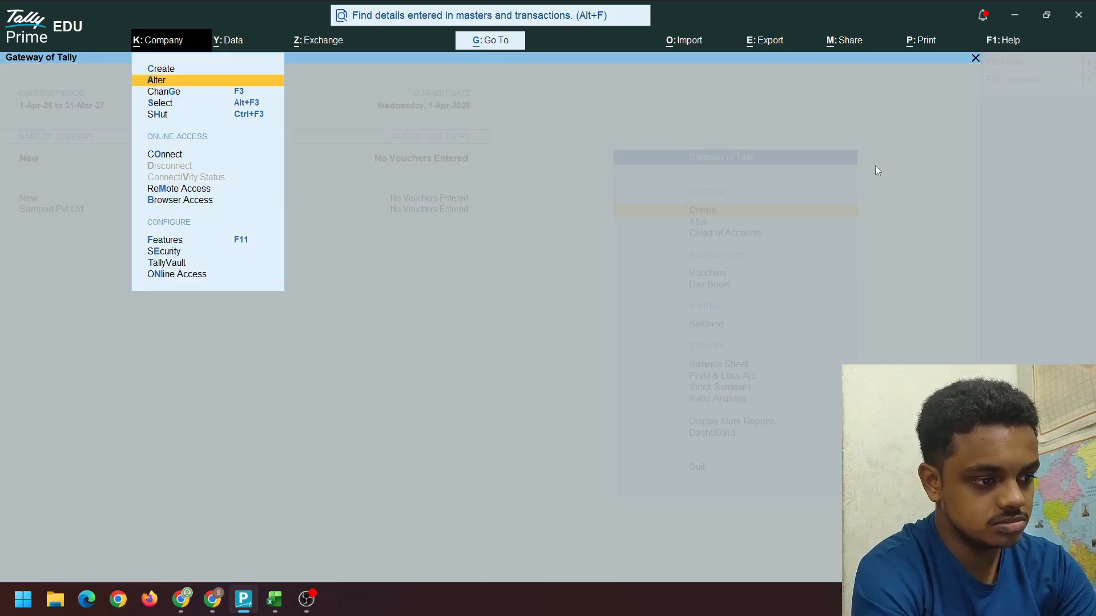
key(Down)
key(Down)
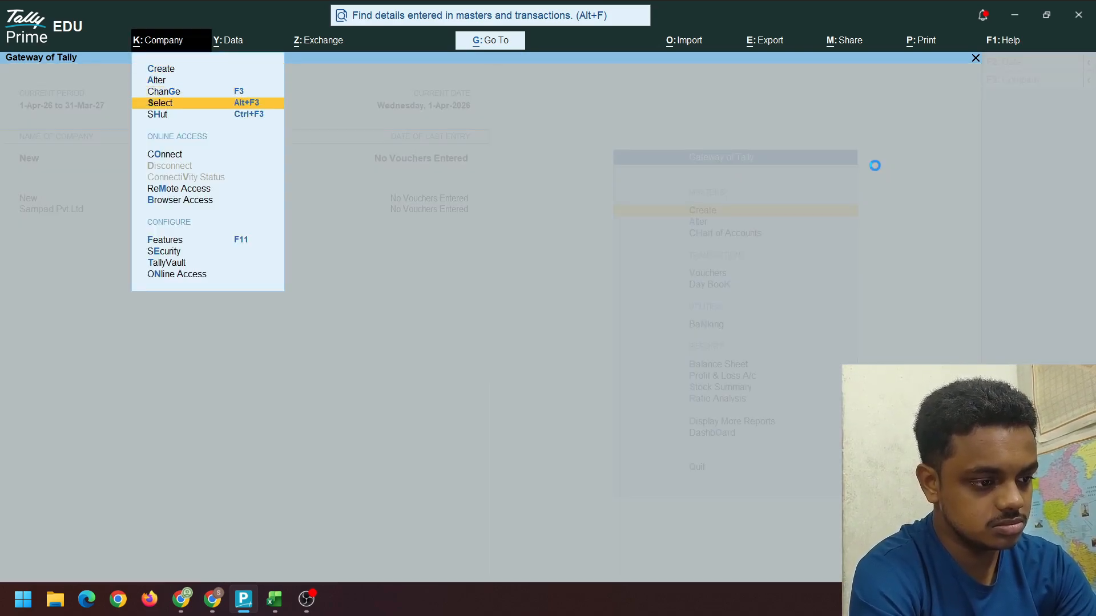
key(Return)
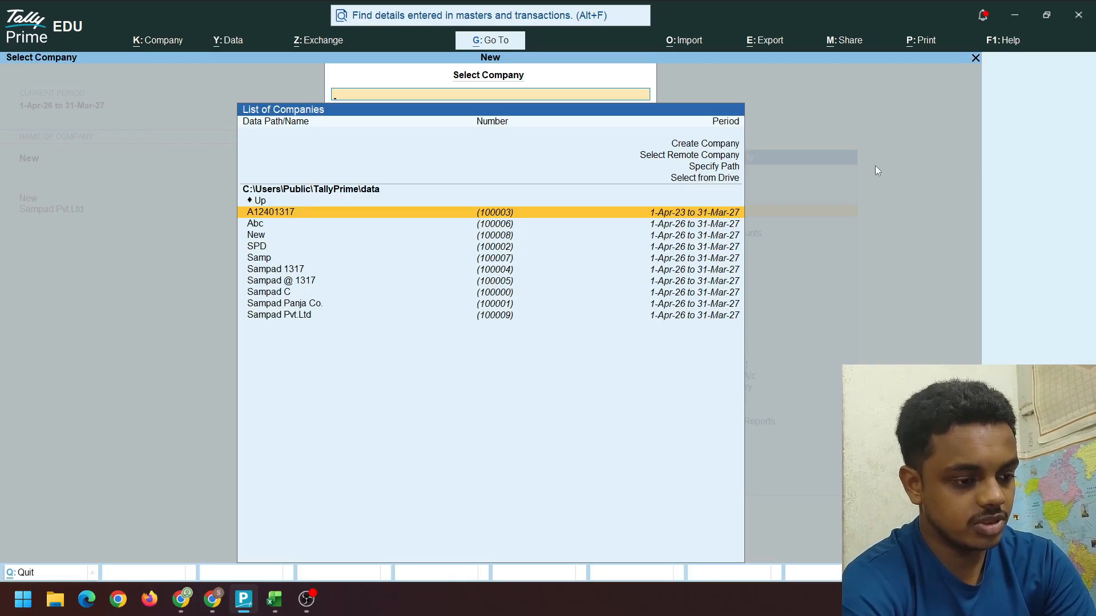
key(Down)
key(Down)
key(Return)
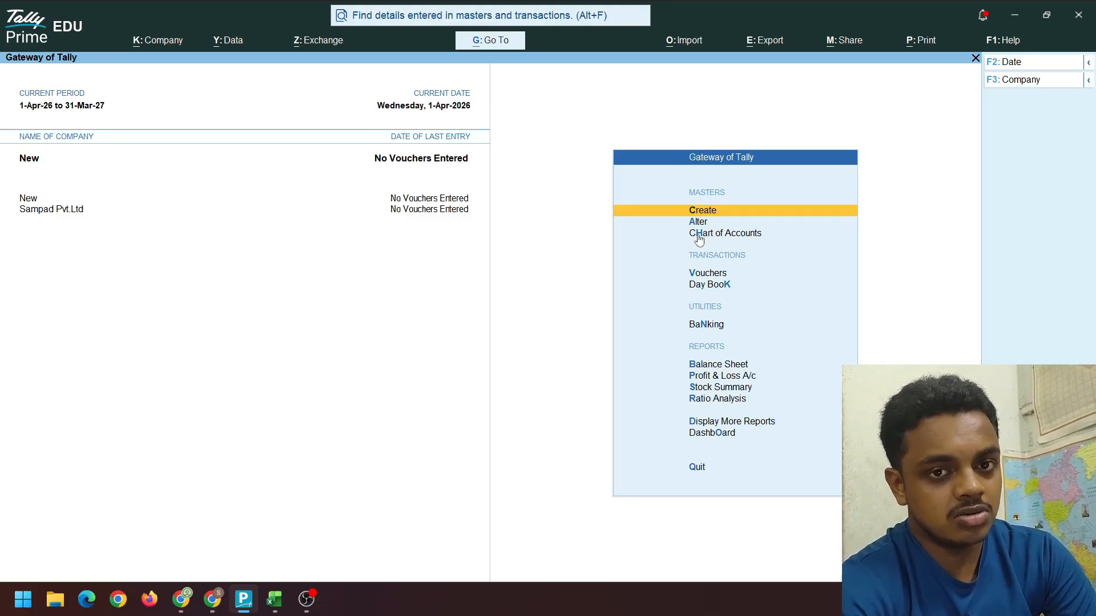
Switch to the Excel workbook to consult the manufacturing exercise data on Sheet3
key(alt+Tab)
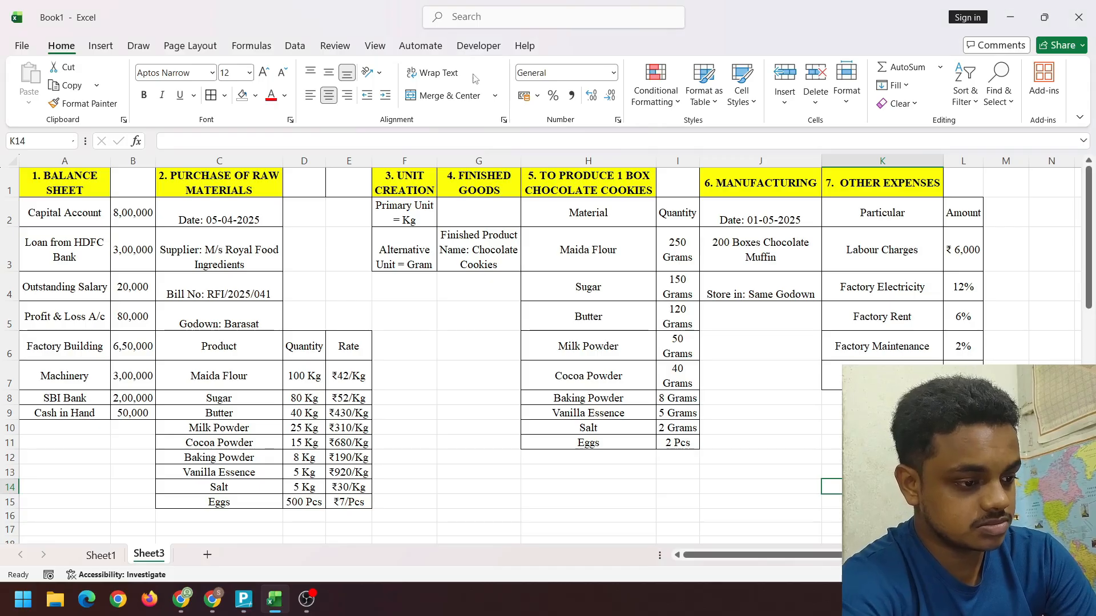
Change the font colour of the balance sheet items and amounts in A2:B9 to red
click(74, 210)
drag(74, 210, 133, 413)
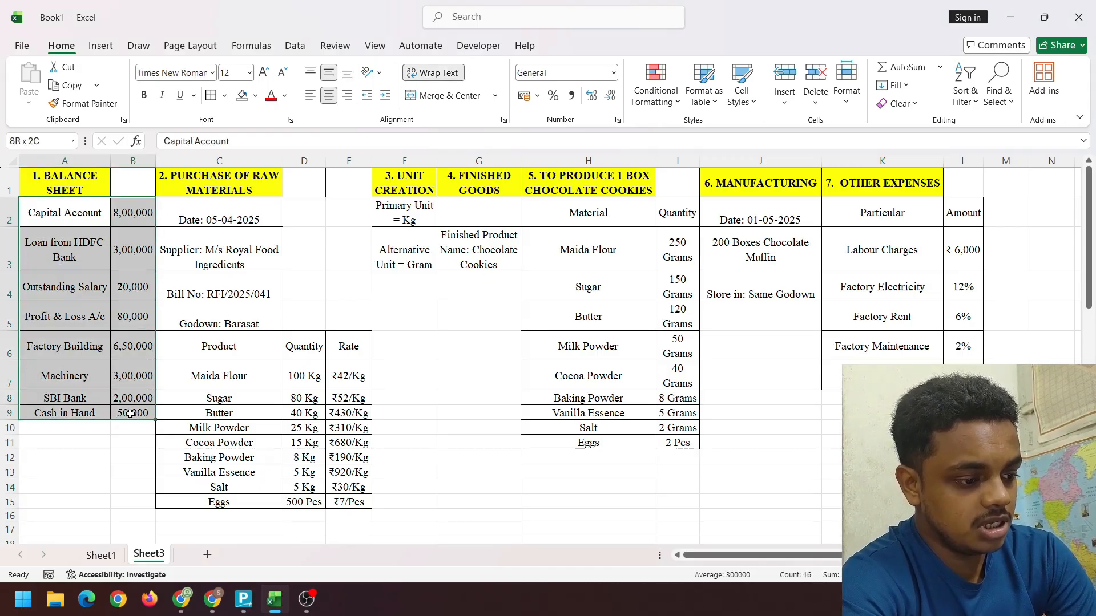
click(284, 96)
click(284, 98)
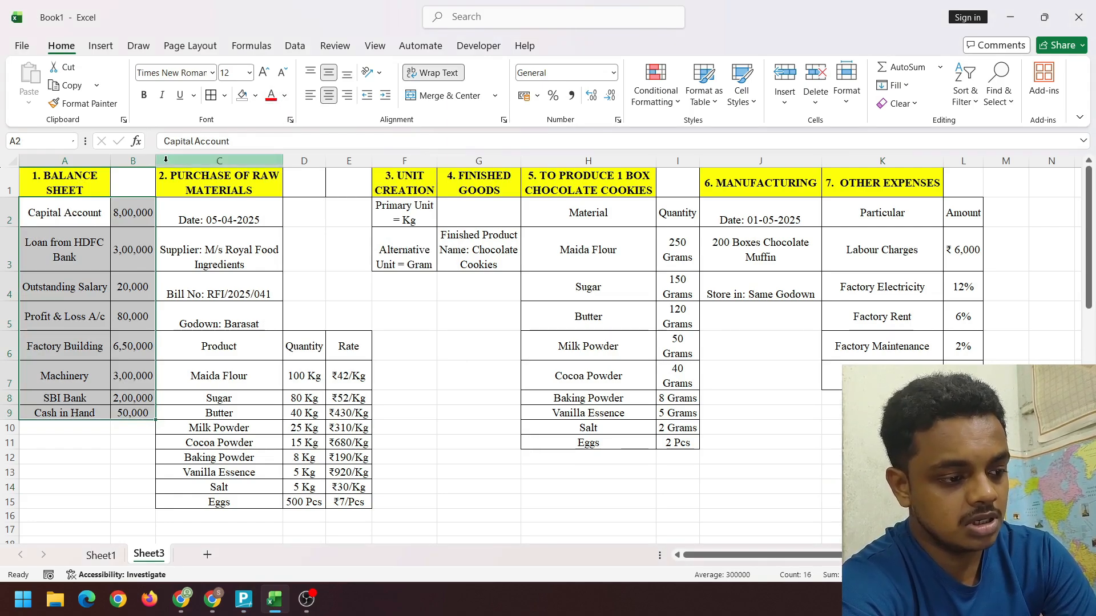
click(66, 213)
drag(67, 213, 133, 412)
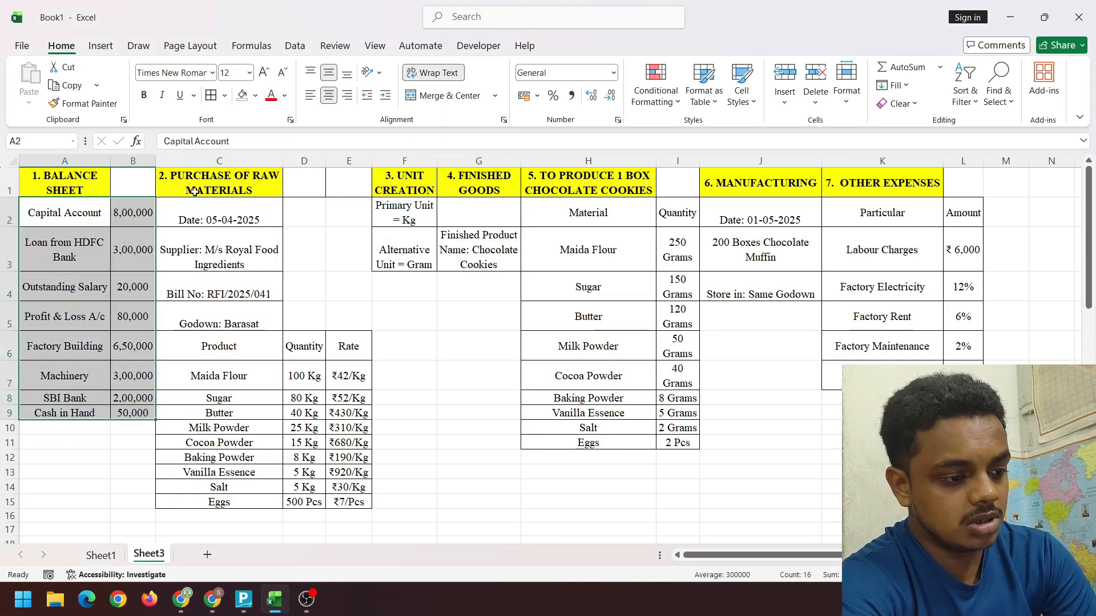
click(274, 98)
click(284, 96)
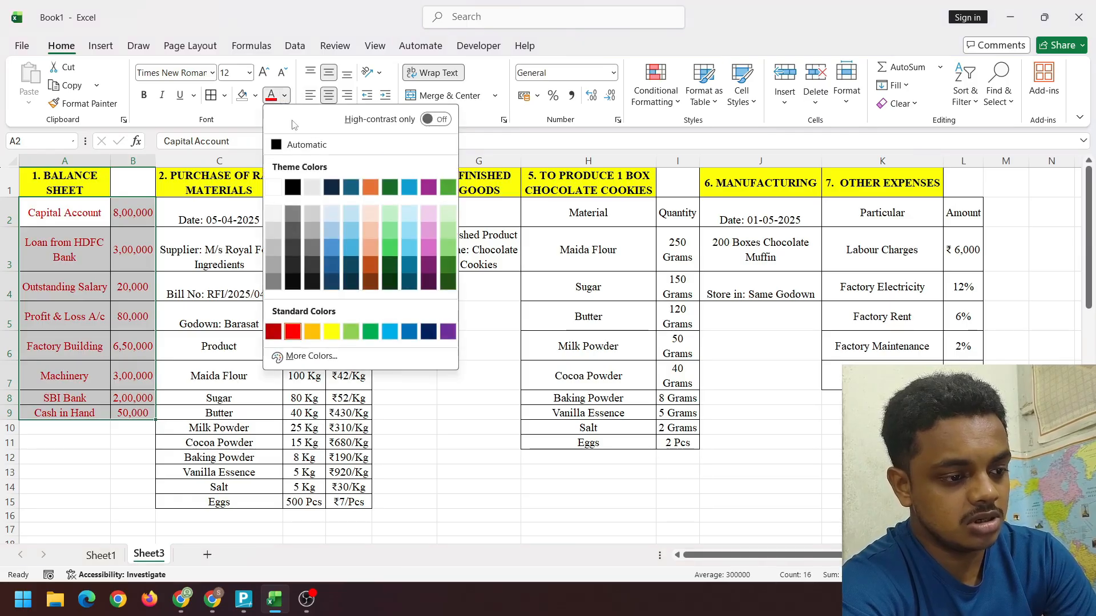
click(74, 212)
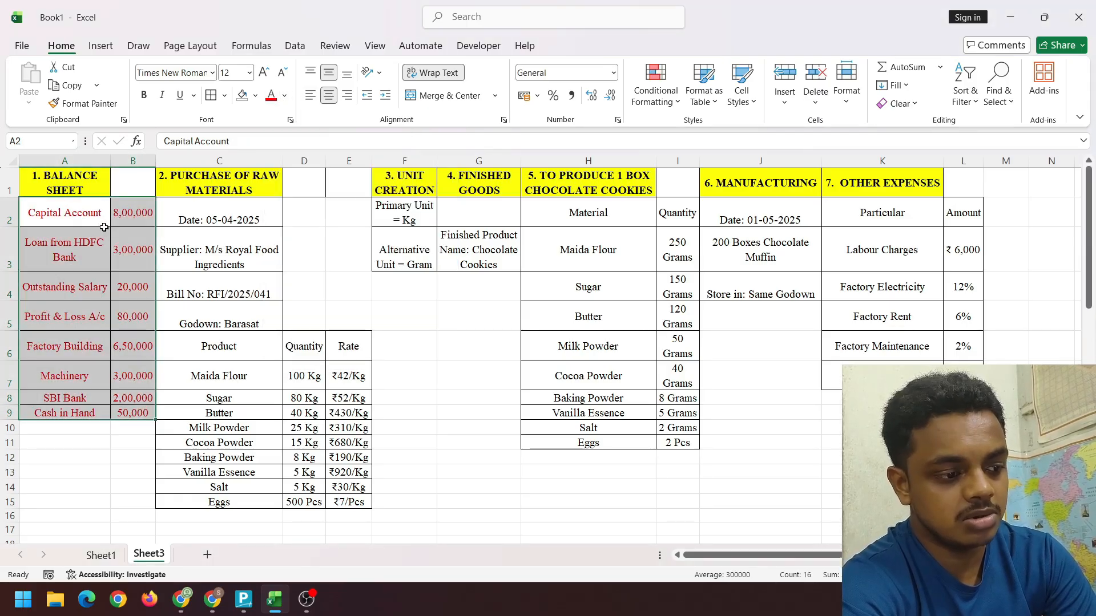
click(73, 213)
click(145, 336)
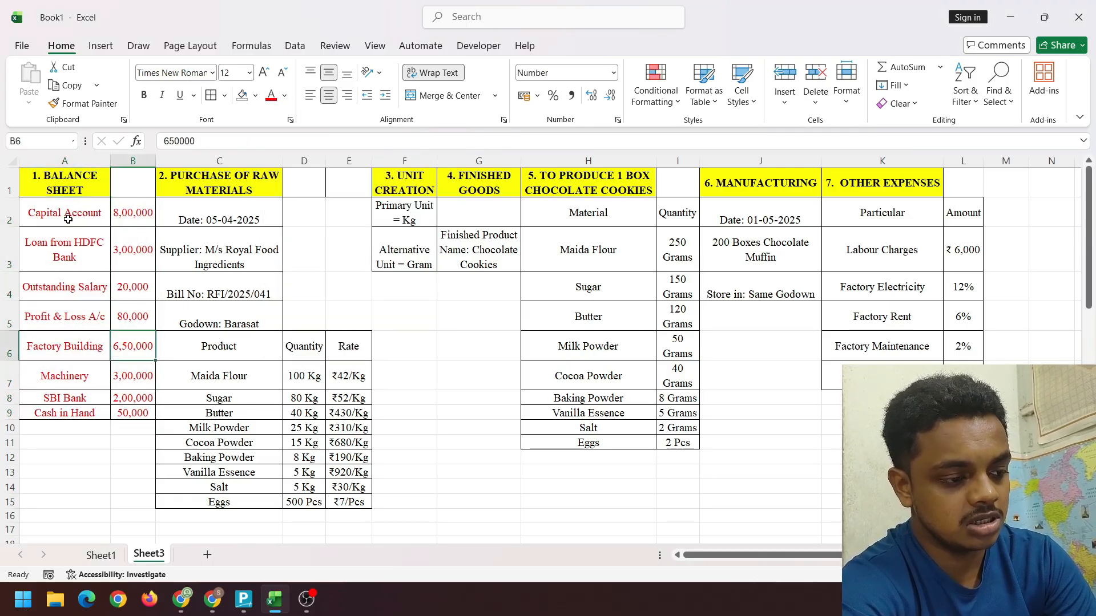
Examine the balance sheet items and amounts in the Excel workbook and return to TallyPrime
key(alt+Tab)
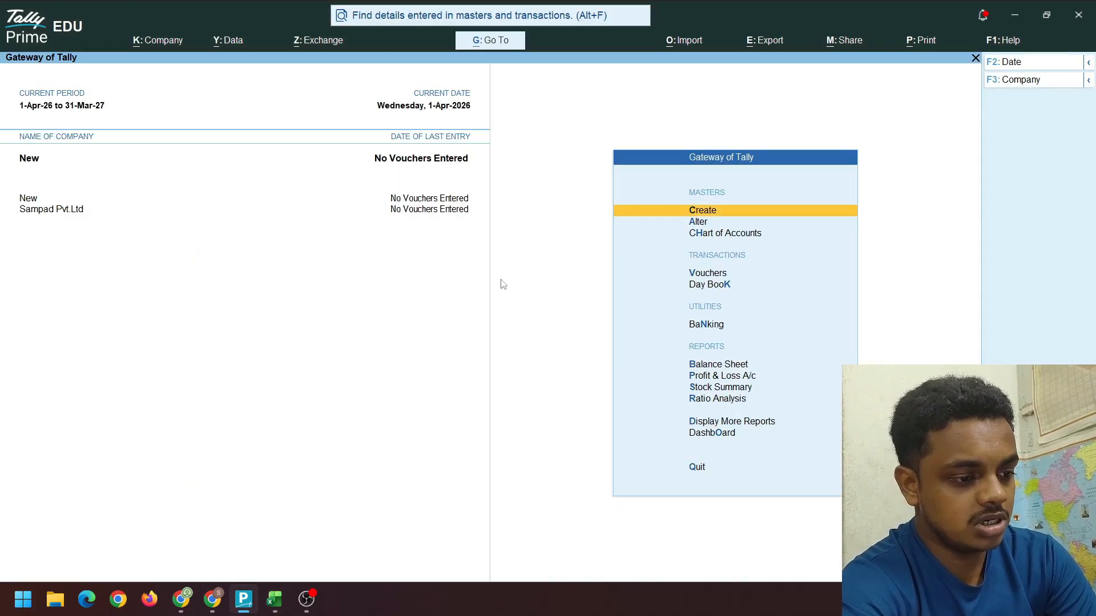
key(alt+Tab)
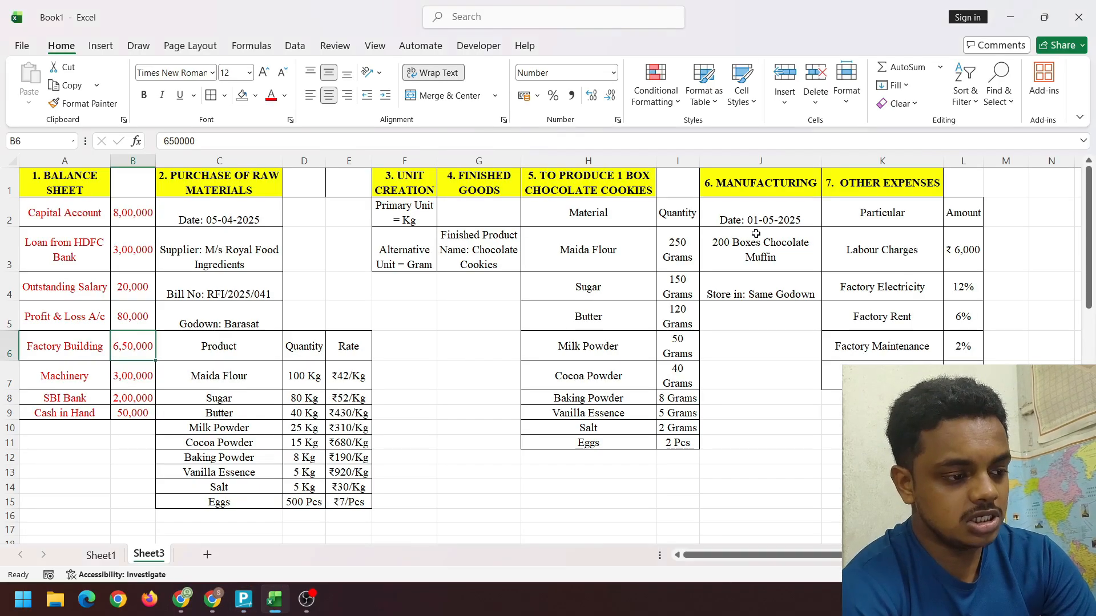
click(47, 240)
click(52, 289)
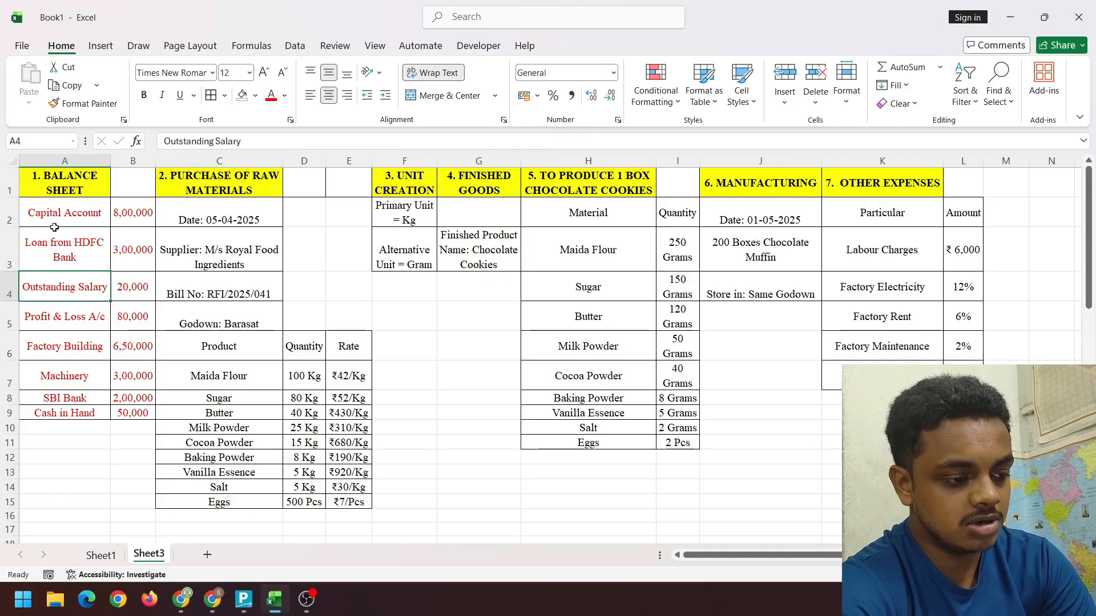
drag(57, 217, 124, 411)
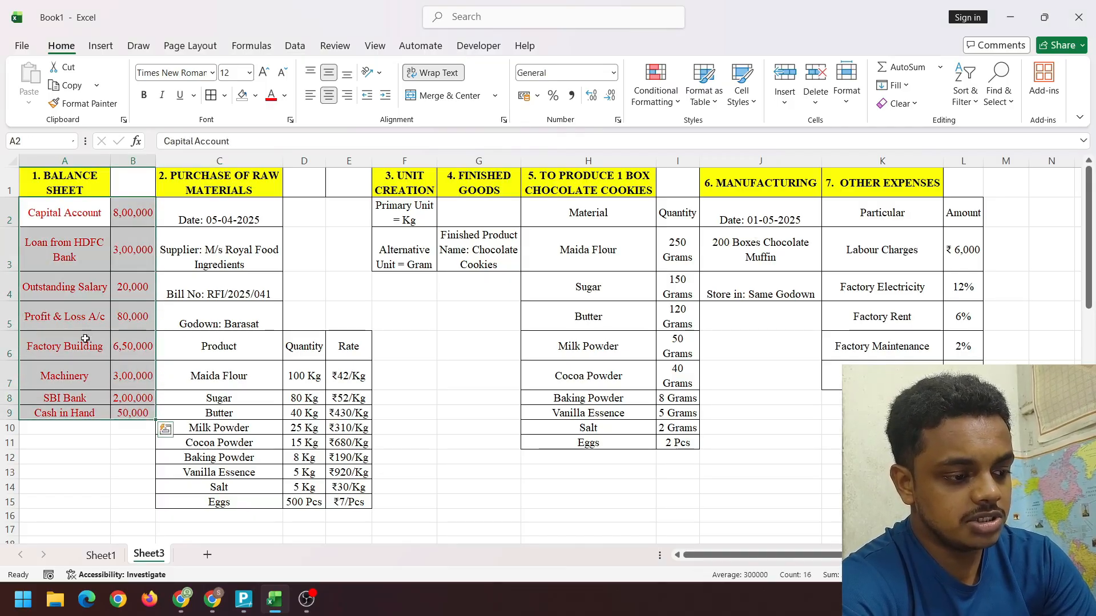
click(52, 253)
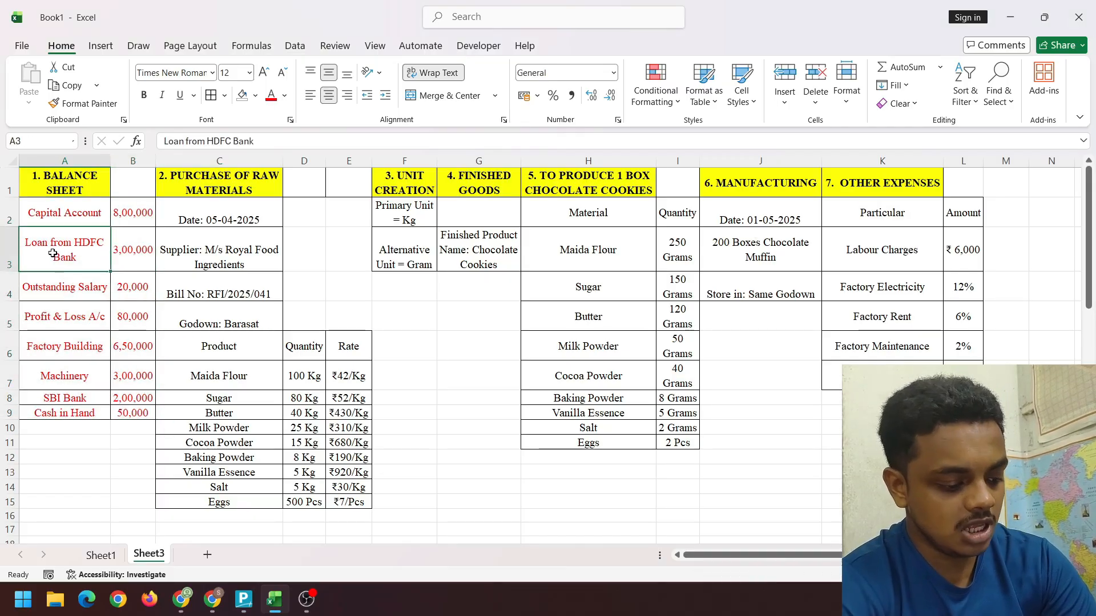
key(alt+Tab)
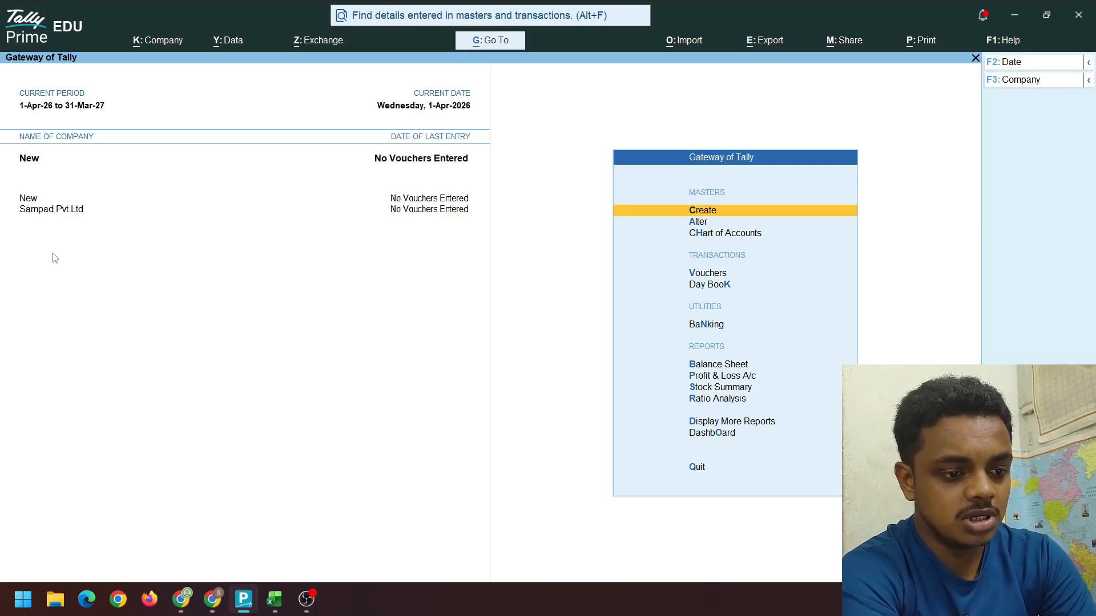
key(Return)
key(Down)
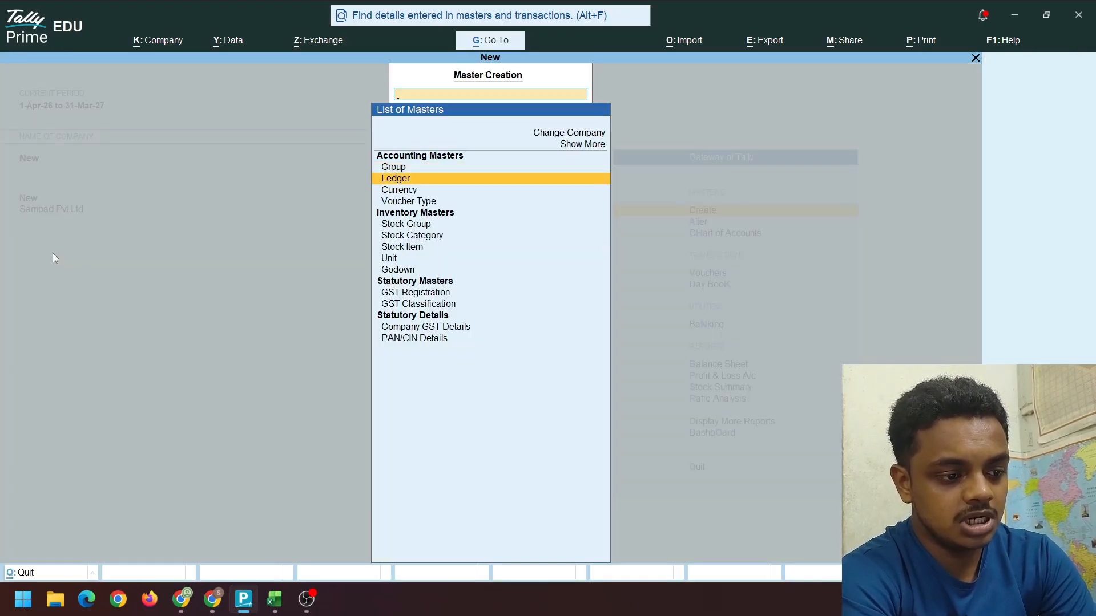
key(Return)
key(Escape)
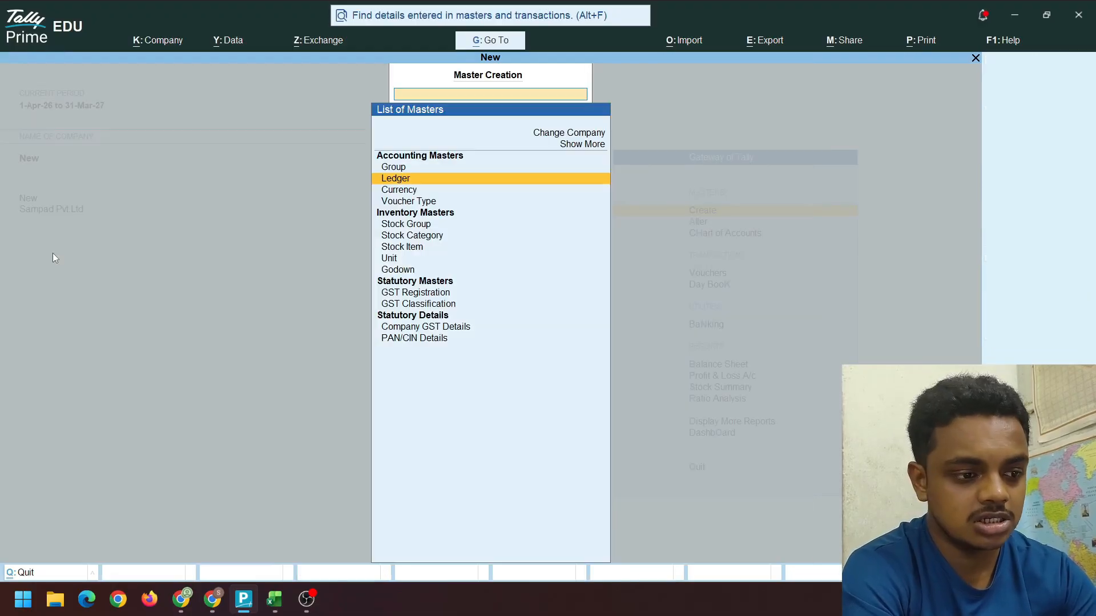
key(Escape)
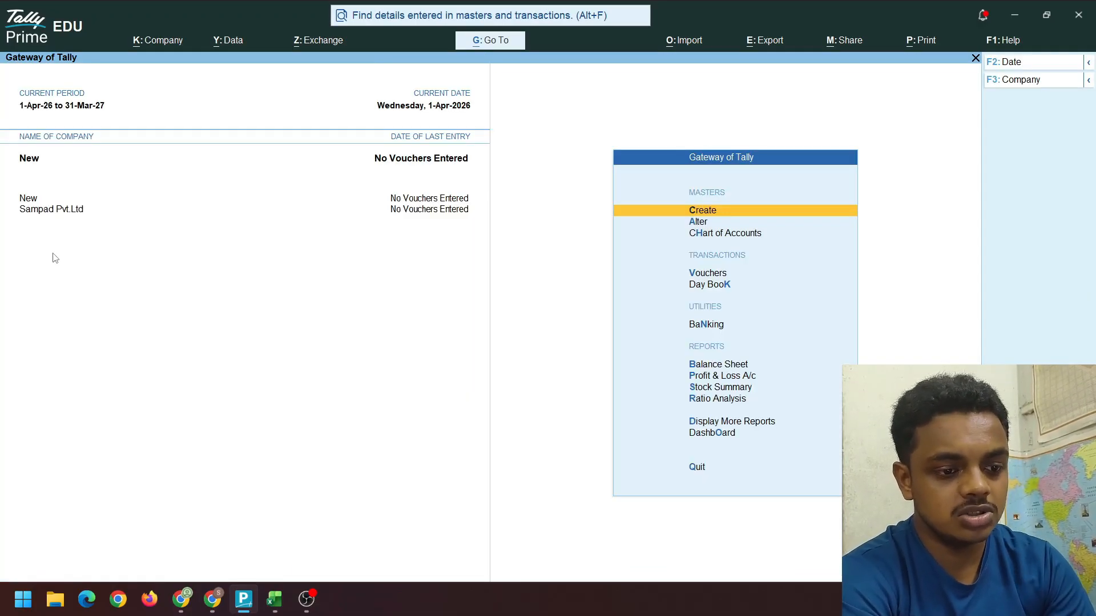
Open the ledgers in the Chart of Accounts and start Multi Alter for All Items
key(Down)
key(Down)
key(Return)
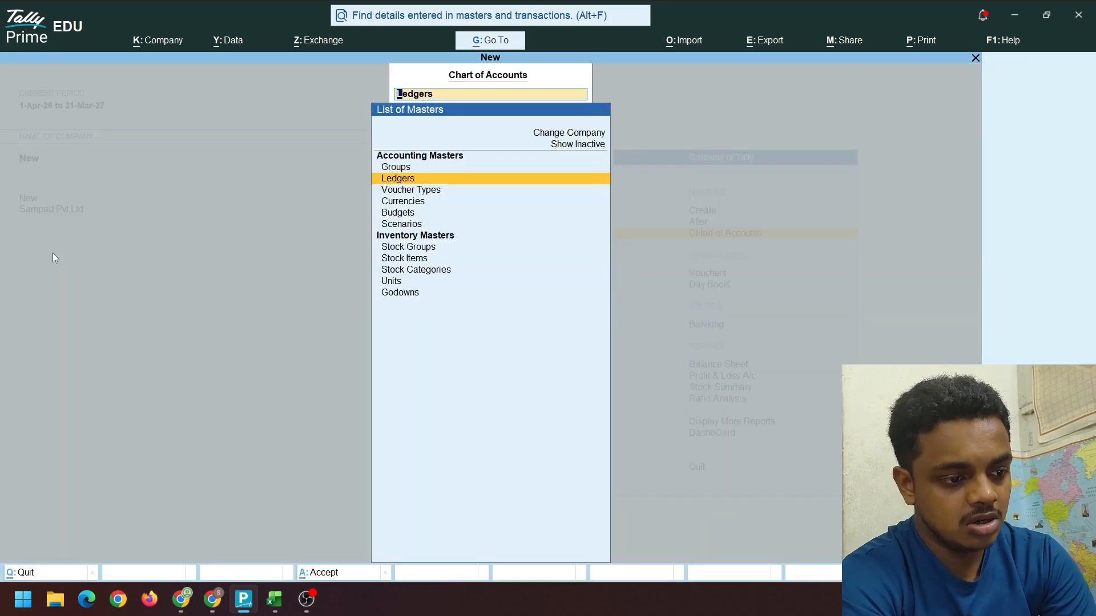
key(Return)
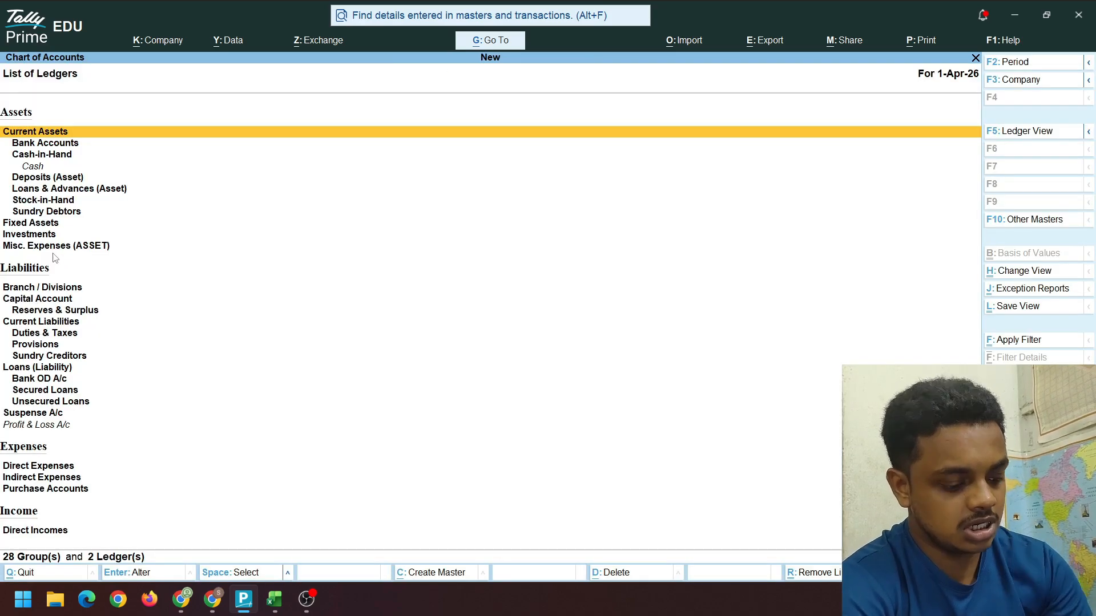
key(alt+h)
key(Down)
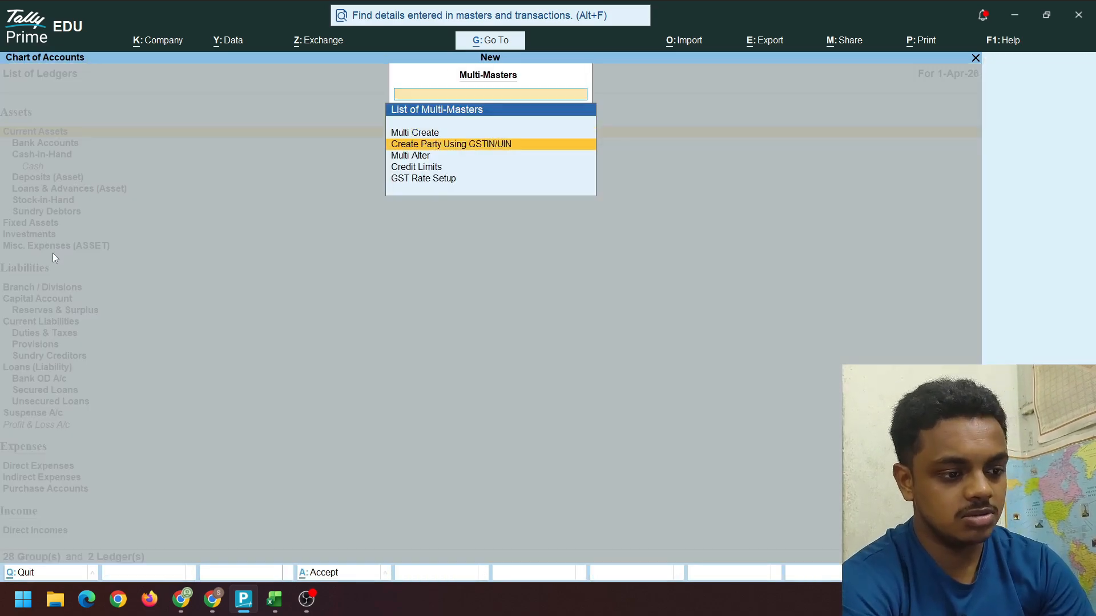
key(Down)
key(Return)
key(Return)
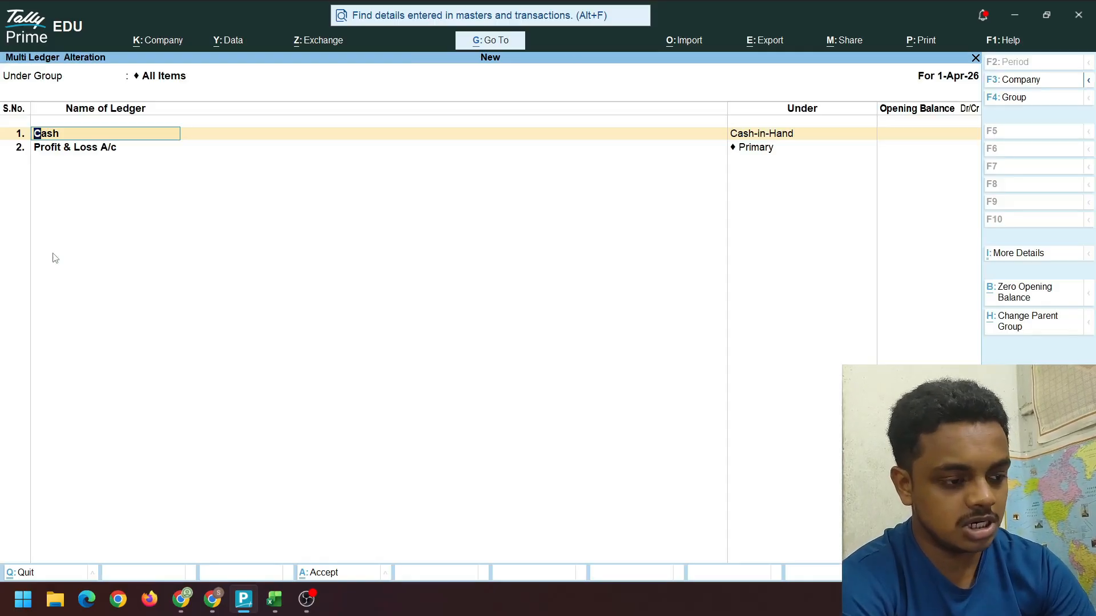
Consult the balance sheet list in Excel and advance past the Cash and Profit & Loss A/c rows to an empty ledger row
key(alt+Tab)
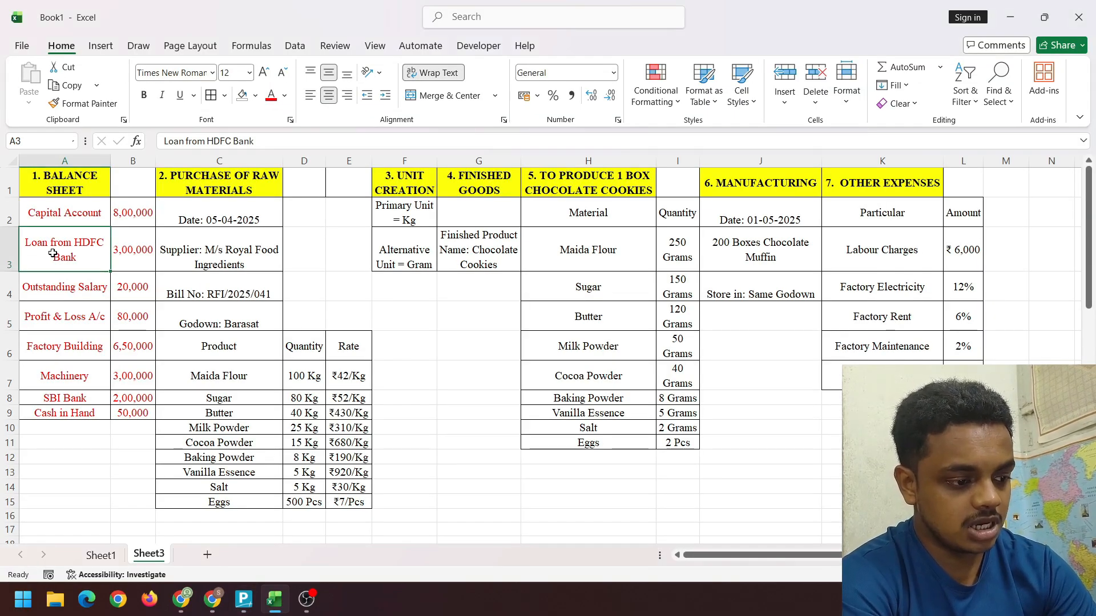
key(alt+Tab)
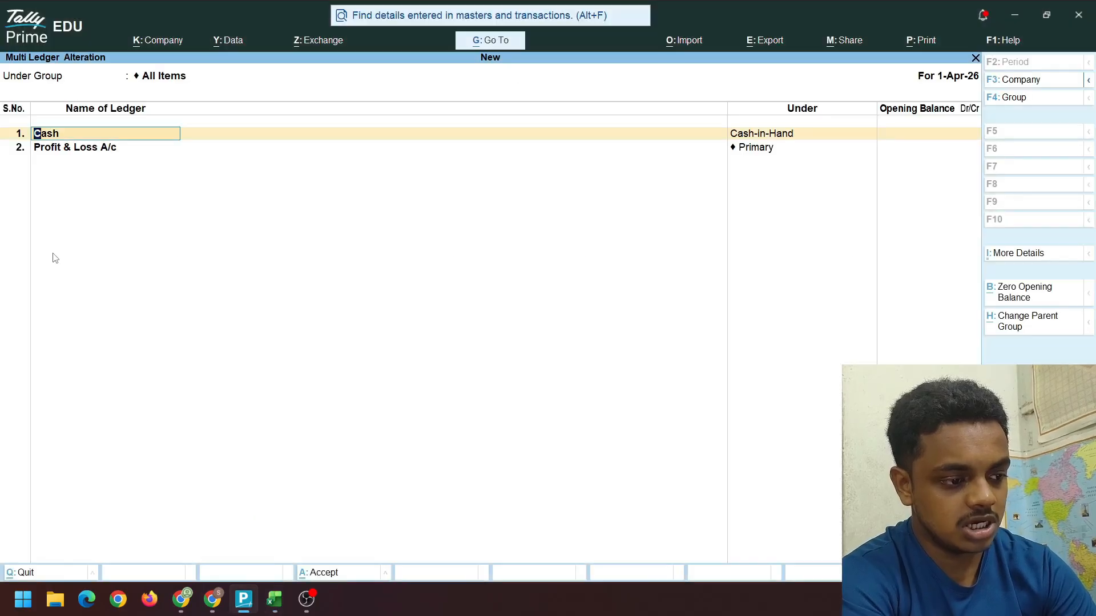
key(Return)
key(Return)
key(Return)
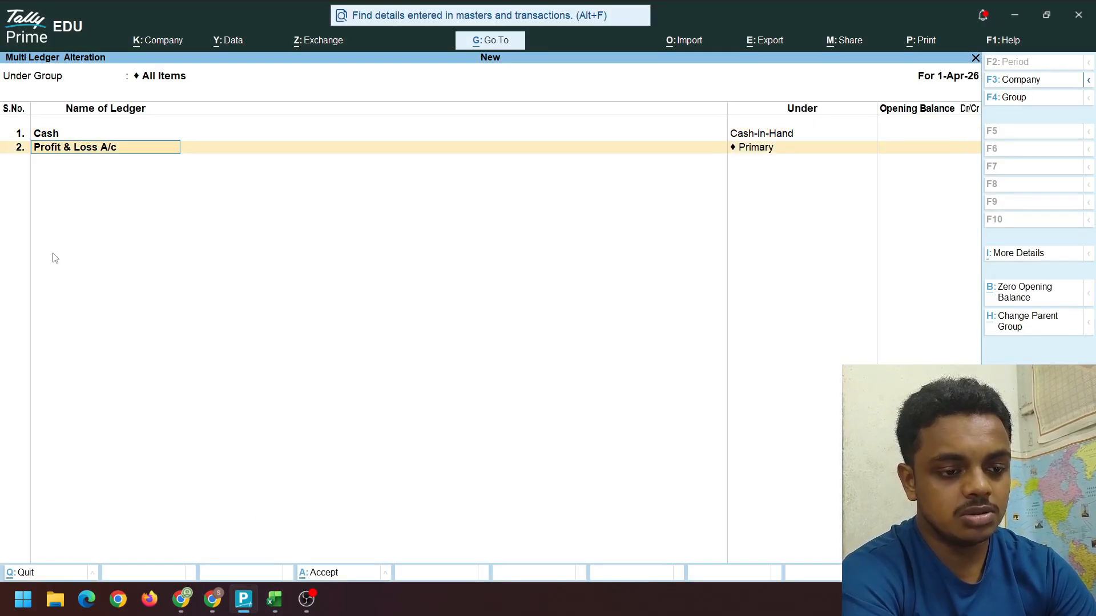
key(Return)
key(Return)
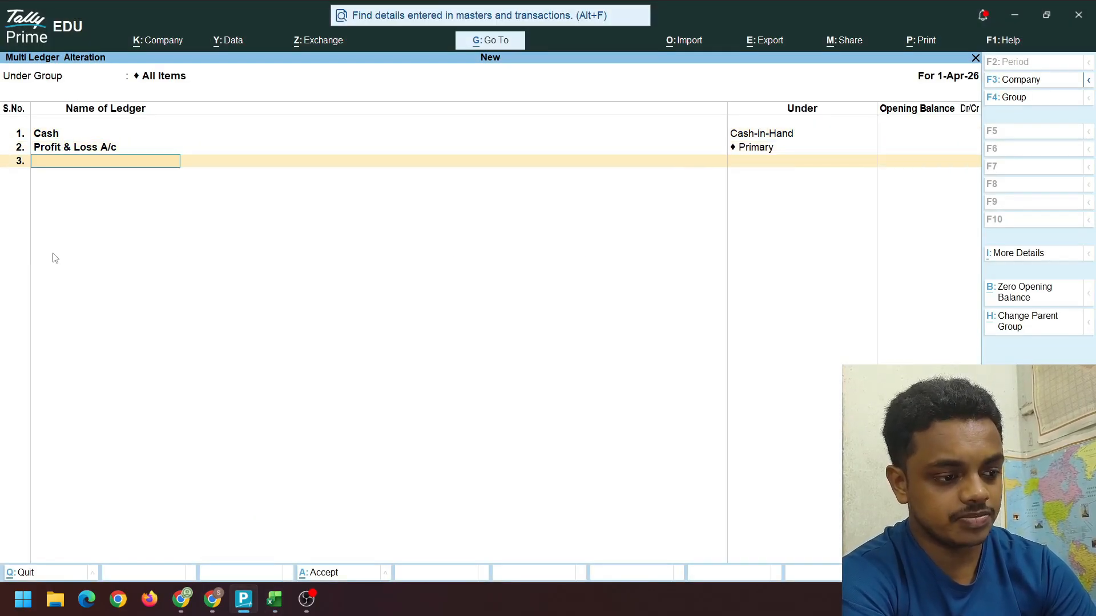
Add the ledger Capital under the Capital Account group with an opening credit balance of 8,00,000
key(alt+Tab)
key(alt+Tab)
text(Capita)
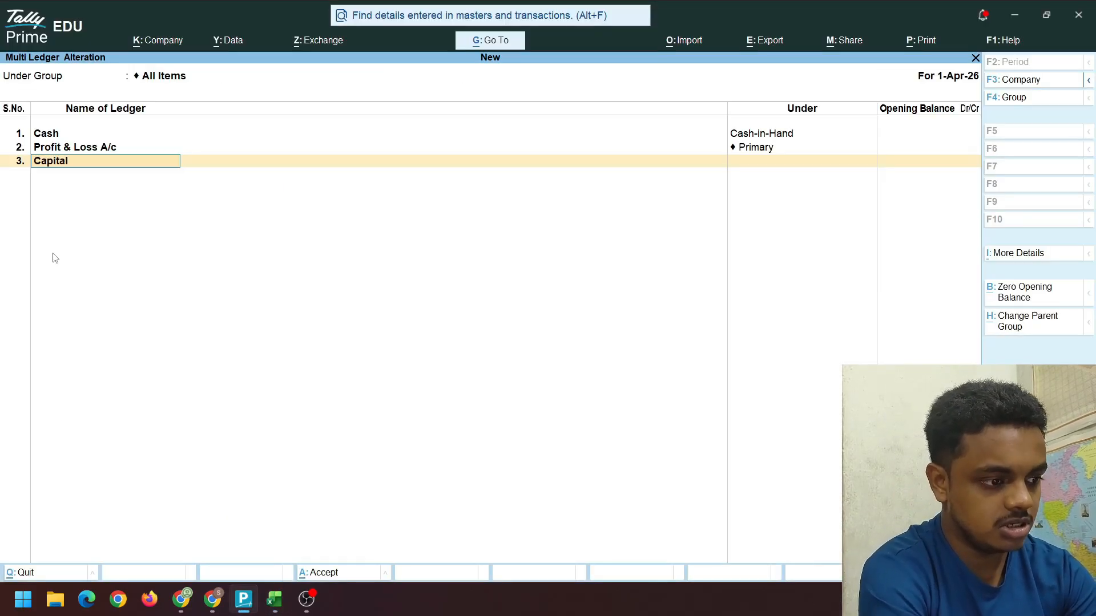
text(l)
key(Return)
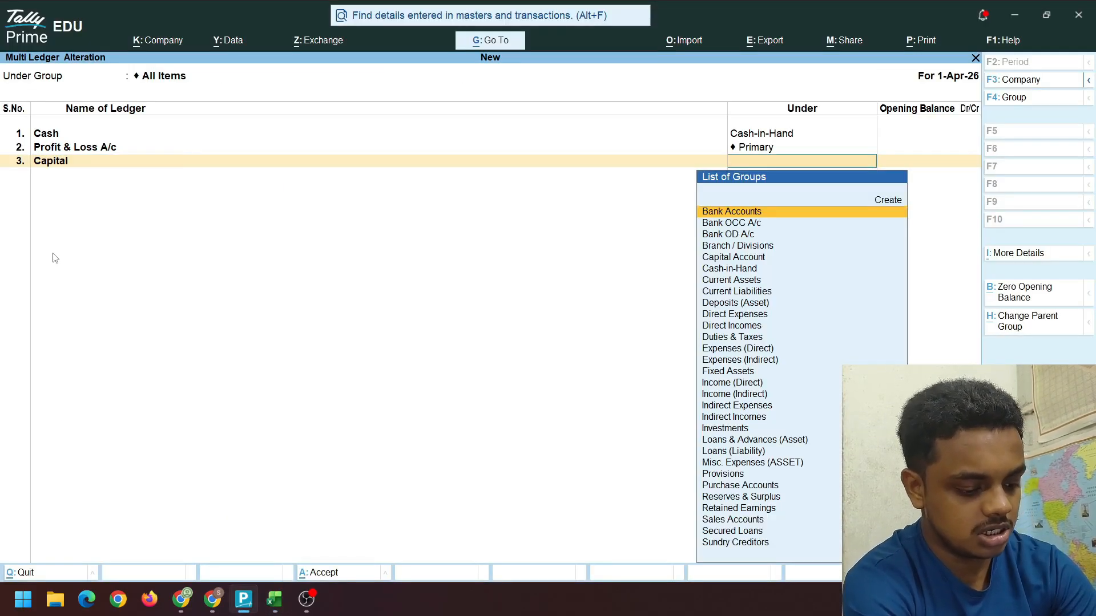
text(Capi)
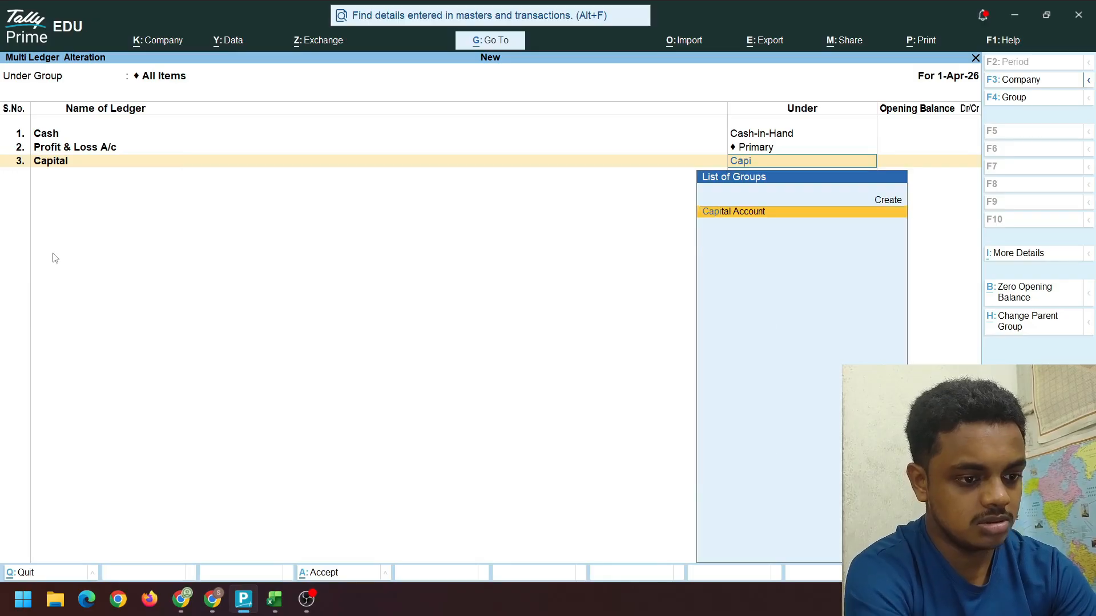
key(Return)
text(800000)
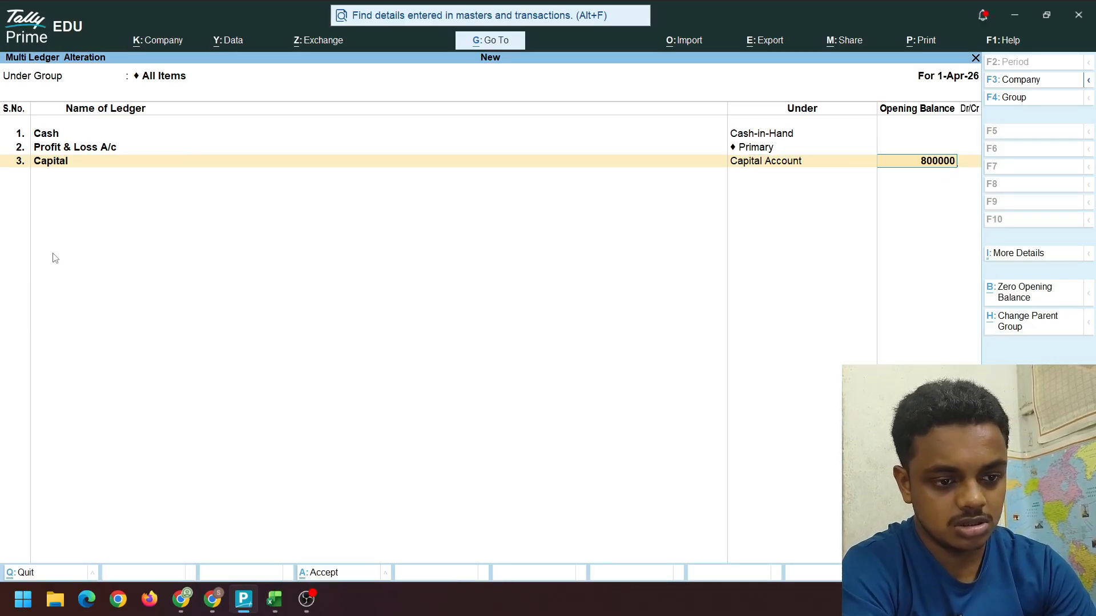
key(Return)
key(Return)
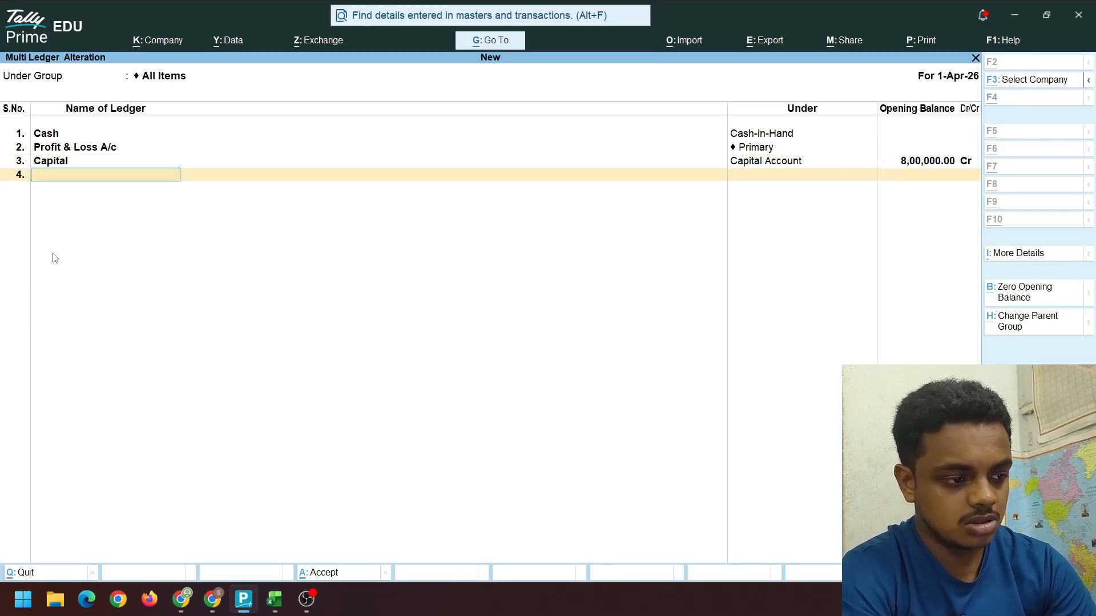
Consult the Excel balance sheet and name the fourth ledger Loan From HDFC Bank in TallyPrime
key(alt+Tab)
key(alt+Tab)
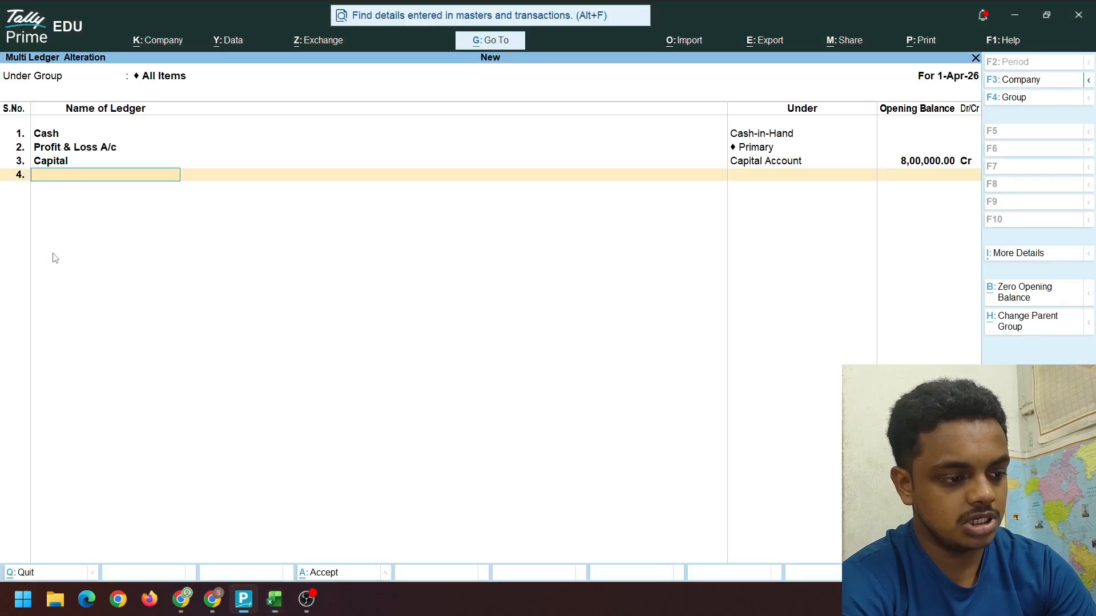
text(Loan)
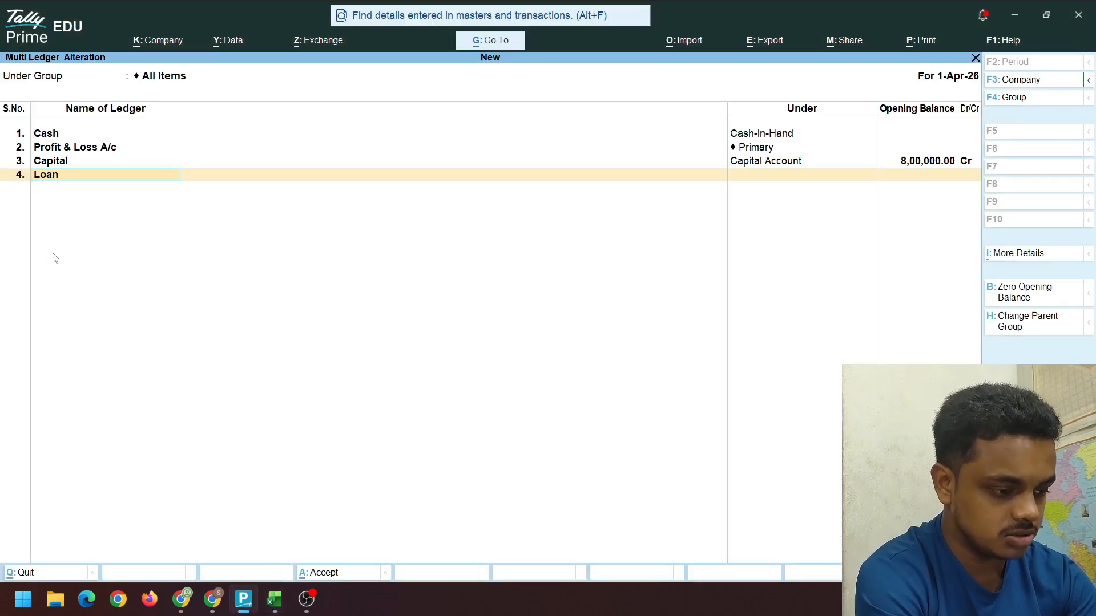
text( From)
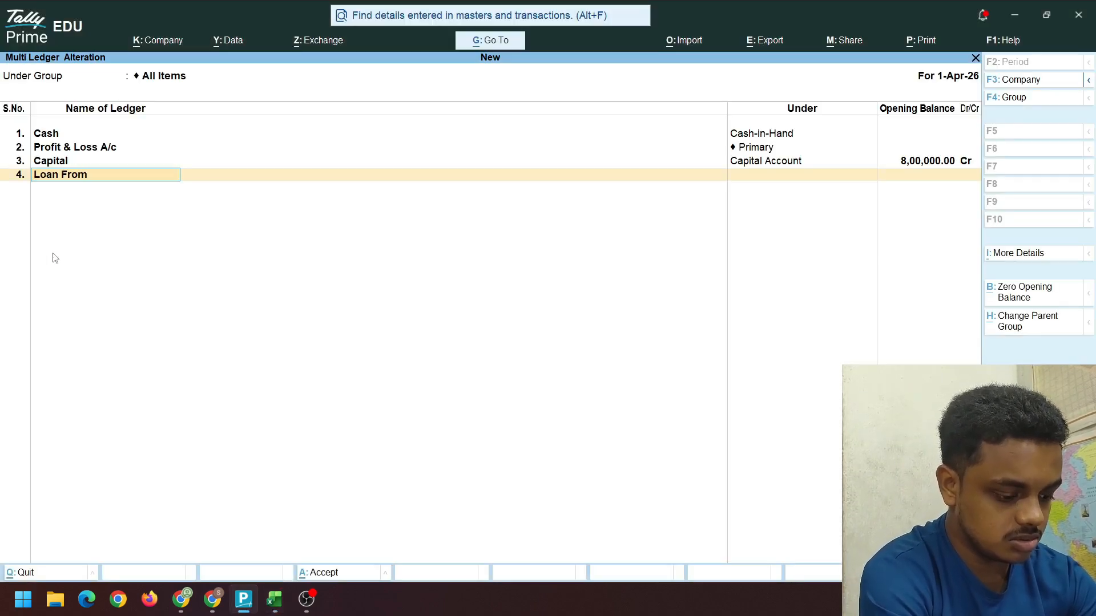
text(H)
key(BackSpace)
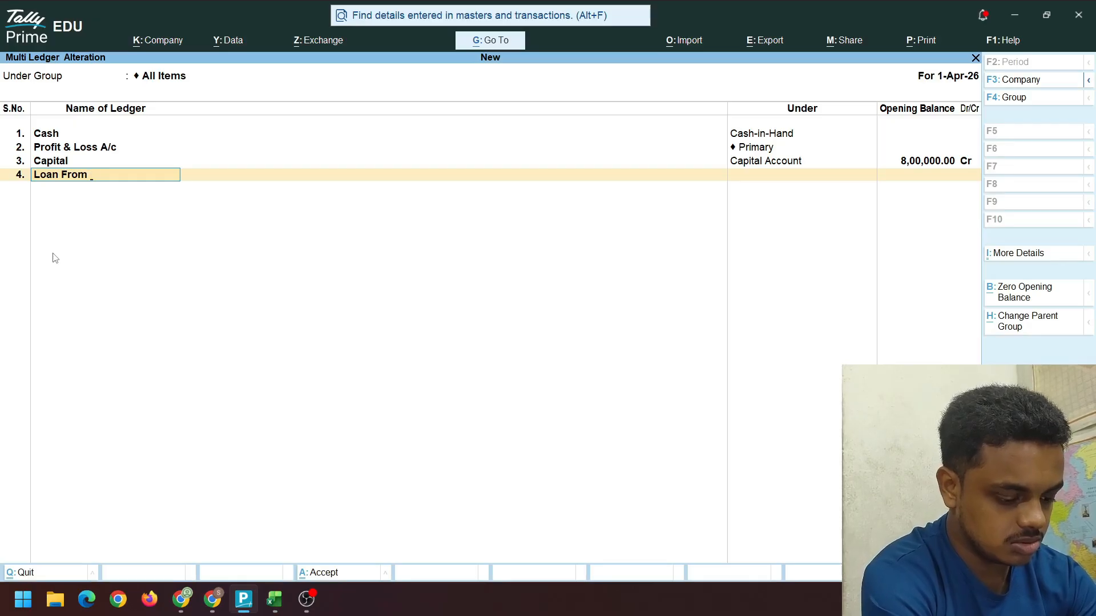
text(HDFC)
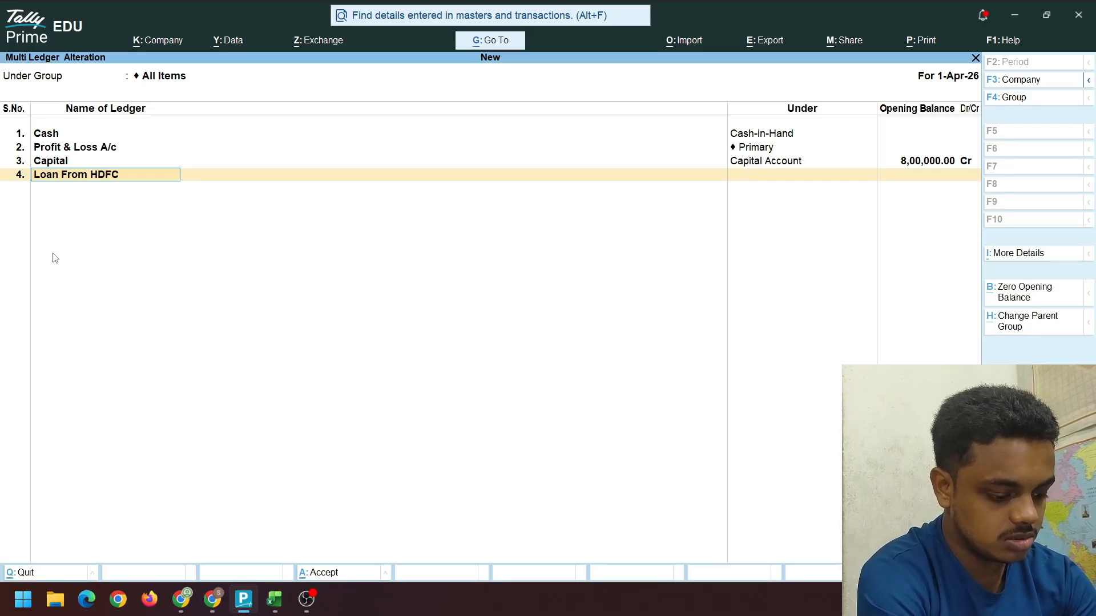
text( Bank)
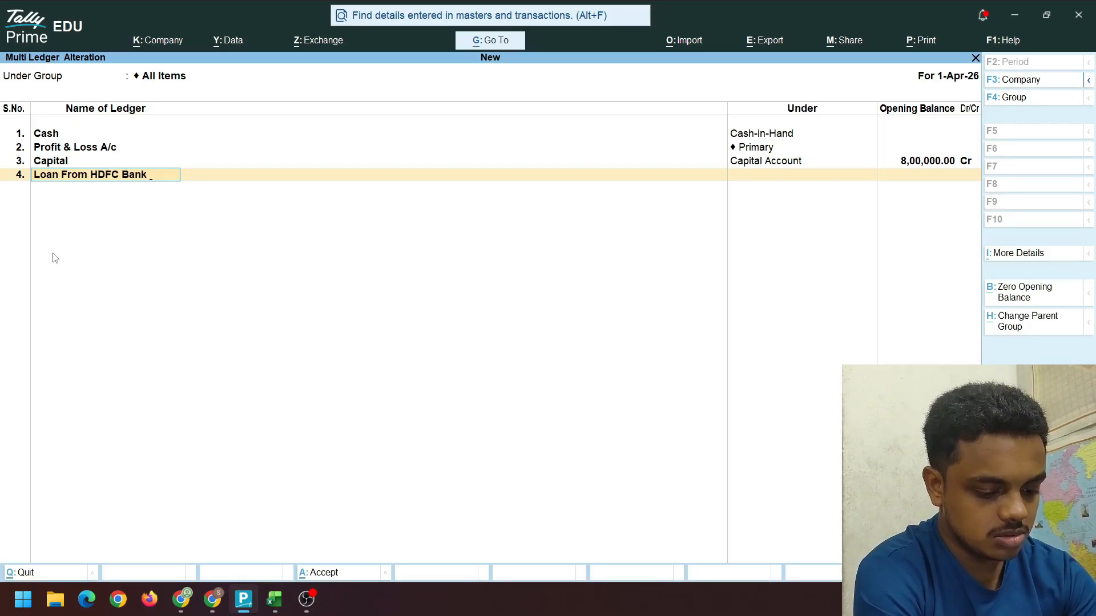
key(Return)
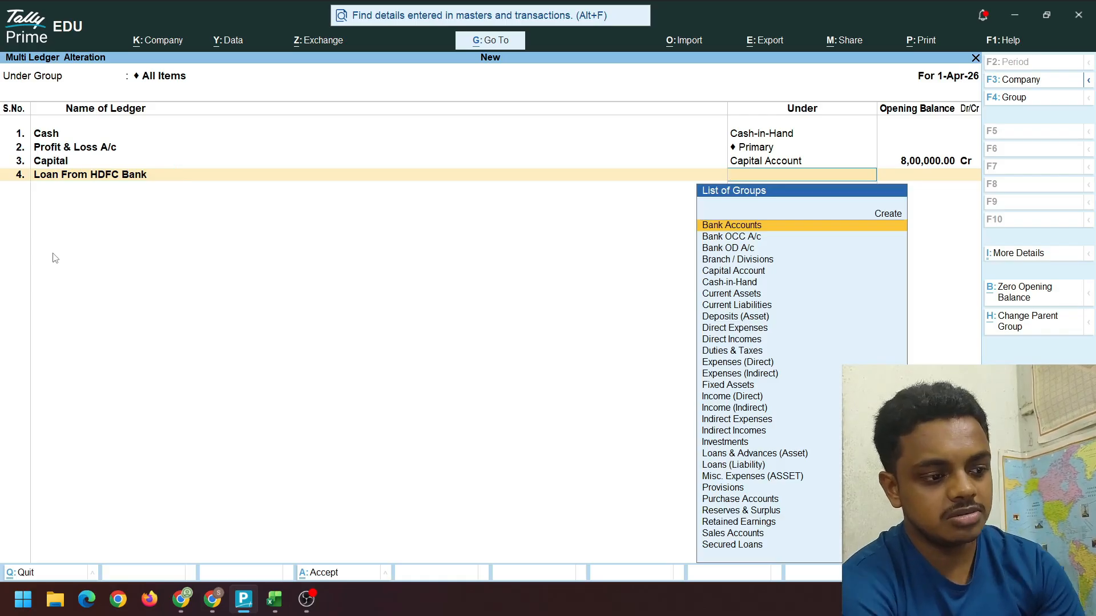
Place the HDFC Bank loan ledger under Loans (Liability) with an opening credit balance of 3,00,000
text(Loan)
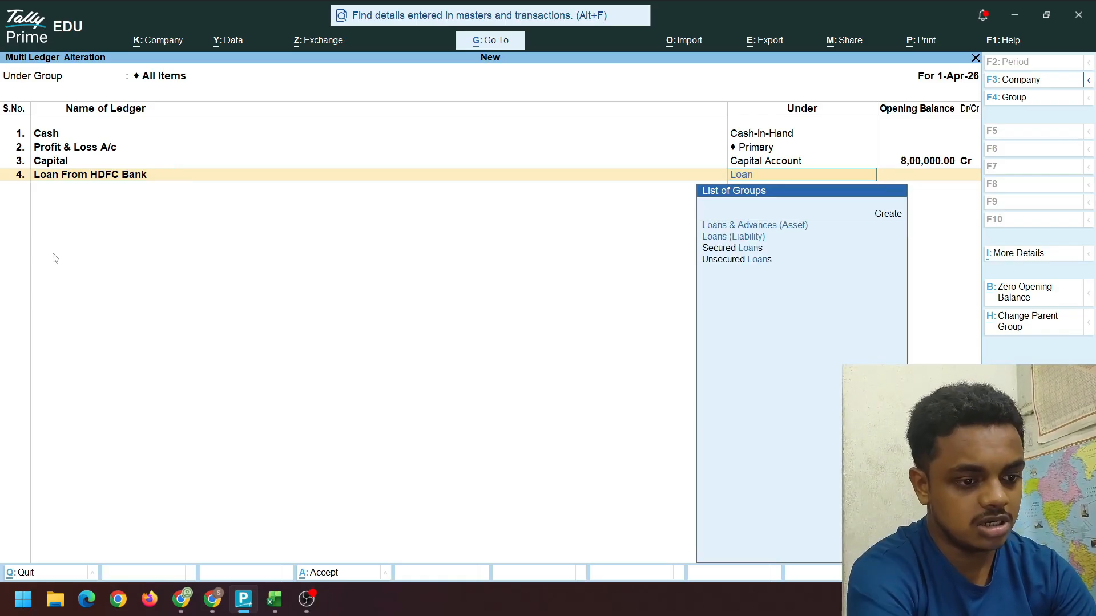
key(Down)
key(Down)
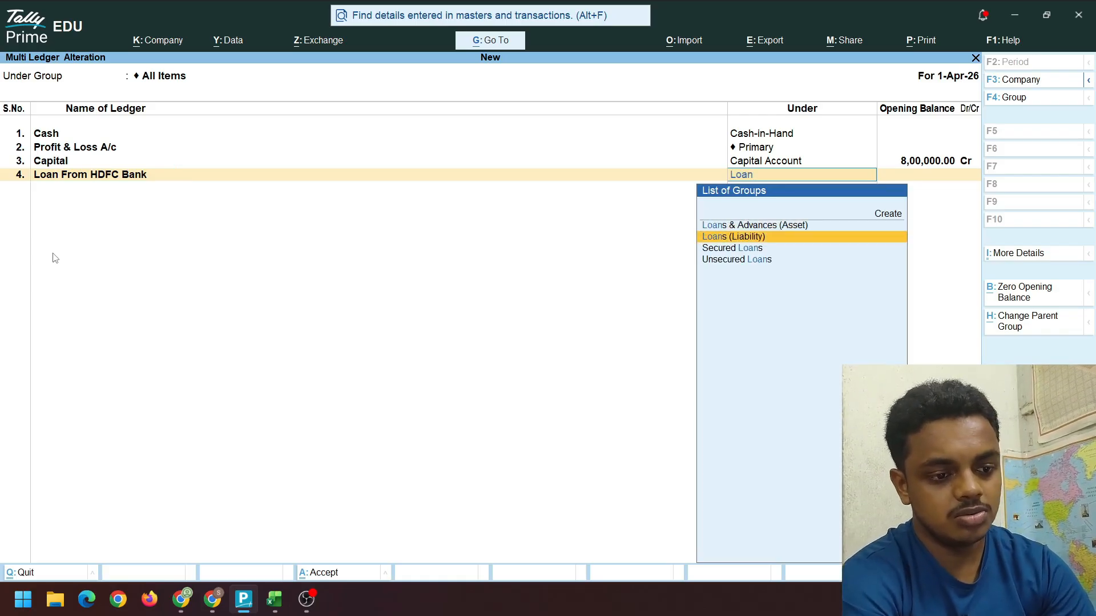
key(Return)
text(300000)
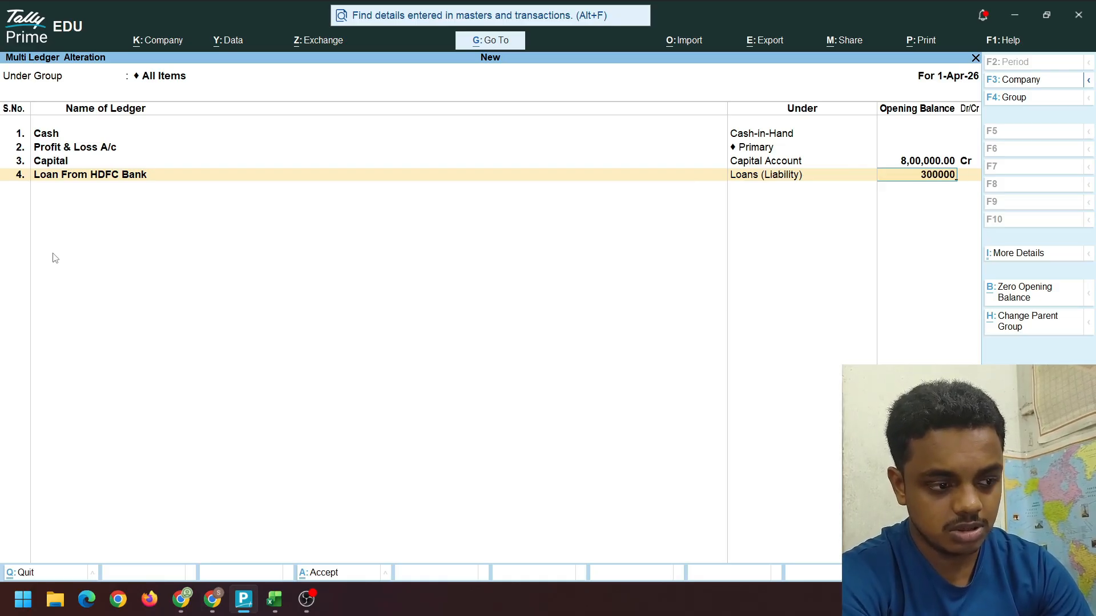
key(Return)
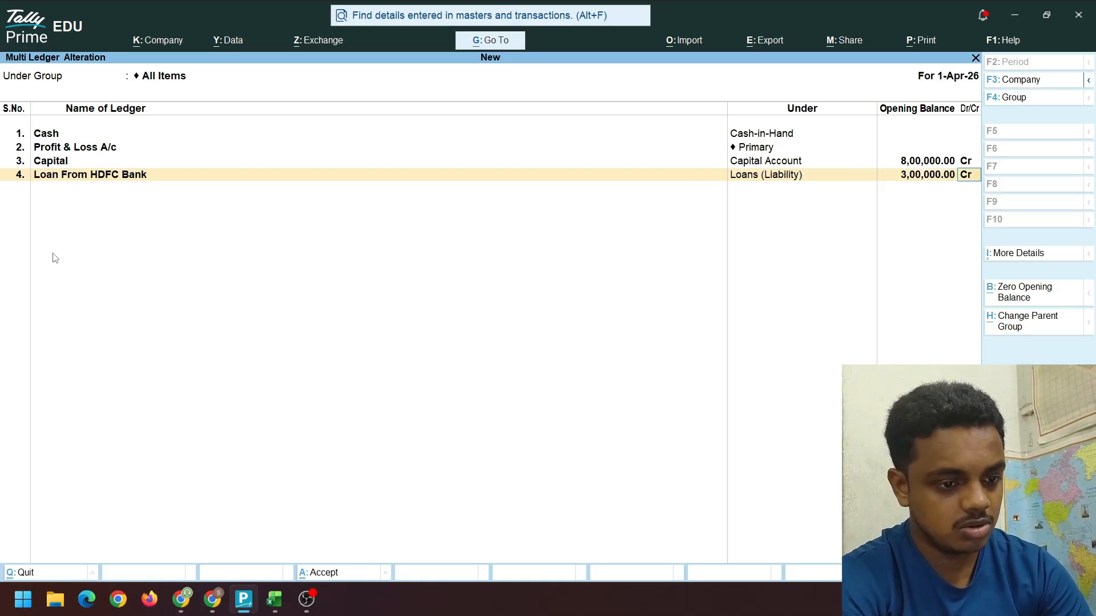
key(Return)
Check the next balance sheet item in Excel and name the fifth ledger Outstanding Salary in TallyPrime
key(alt+Tab)
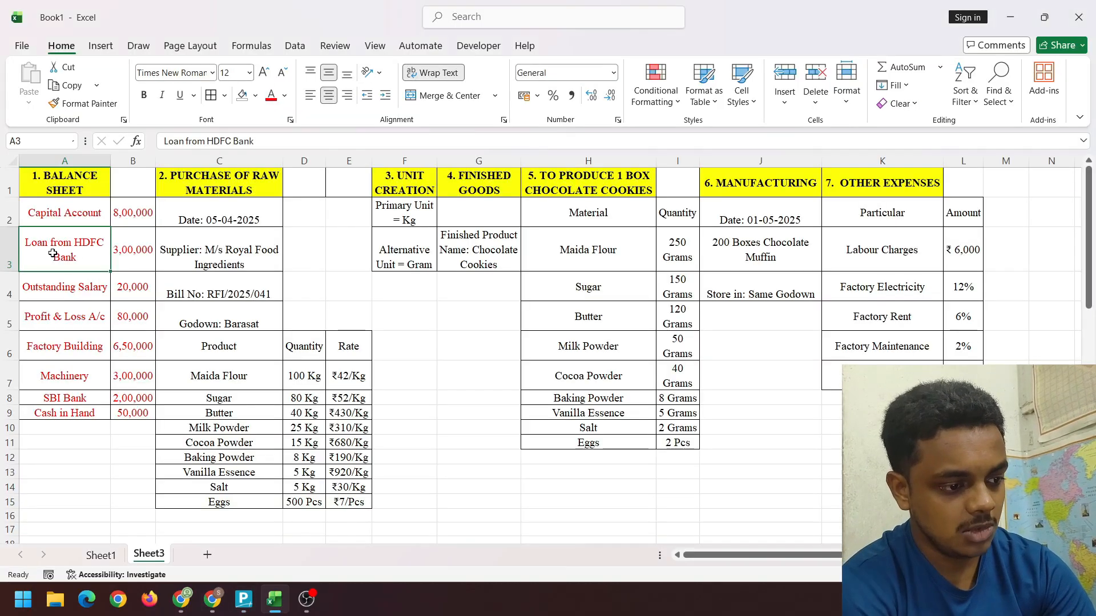
key(alt+Tab)
text(O)
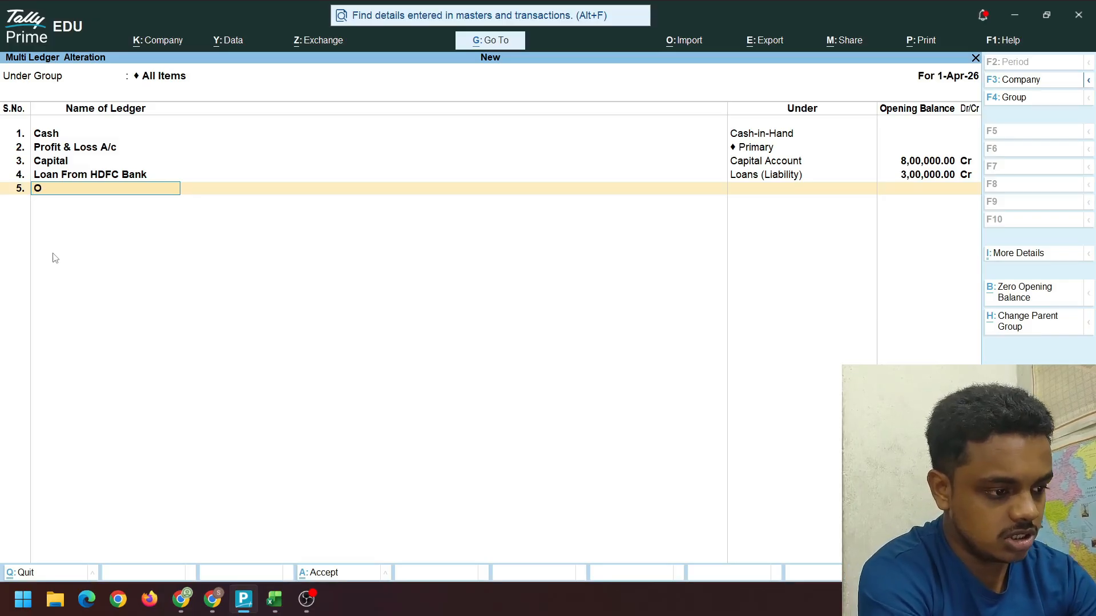
text(utsta)
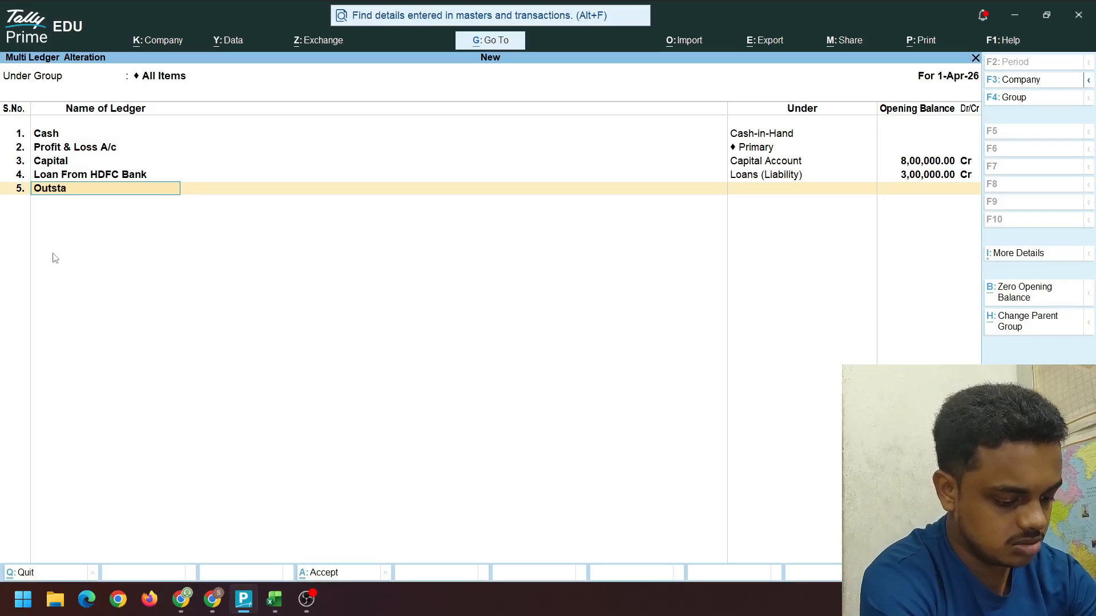
text(nding Sa)
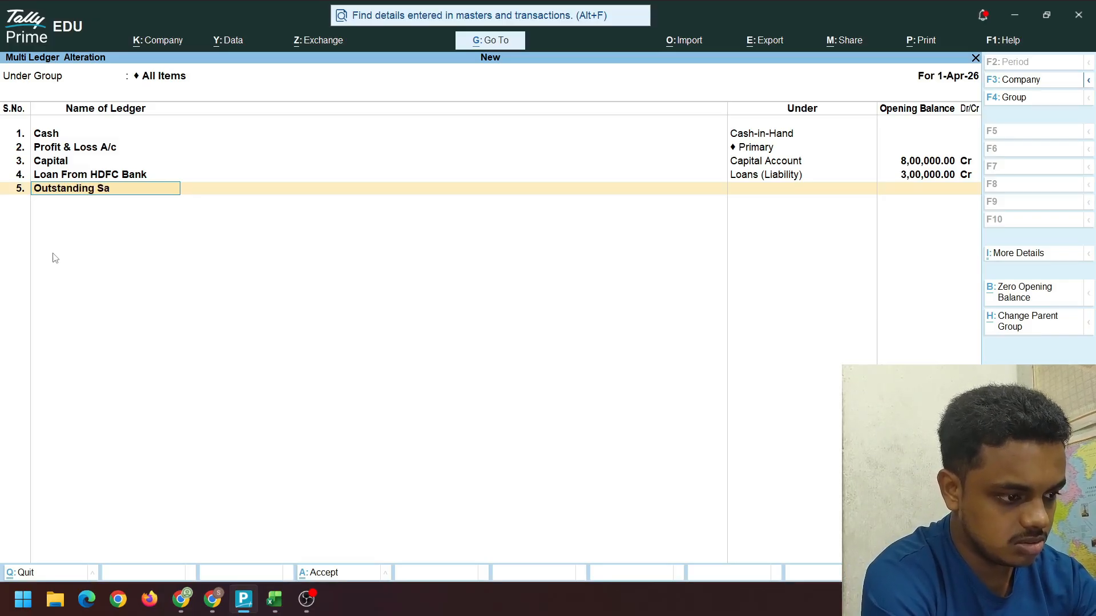
text(lary)
key(Return)
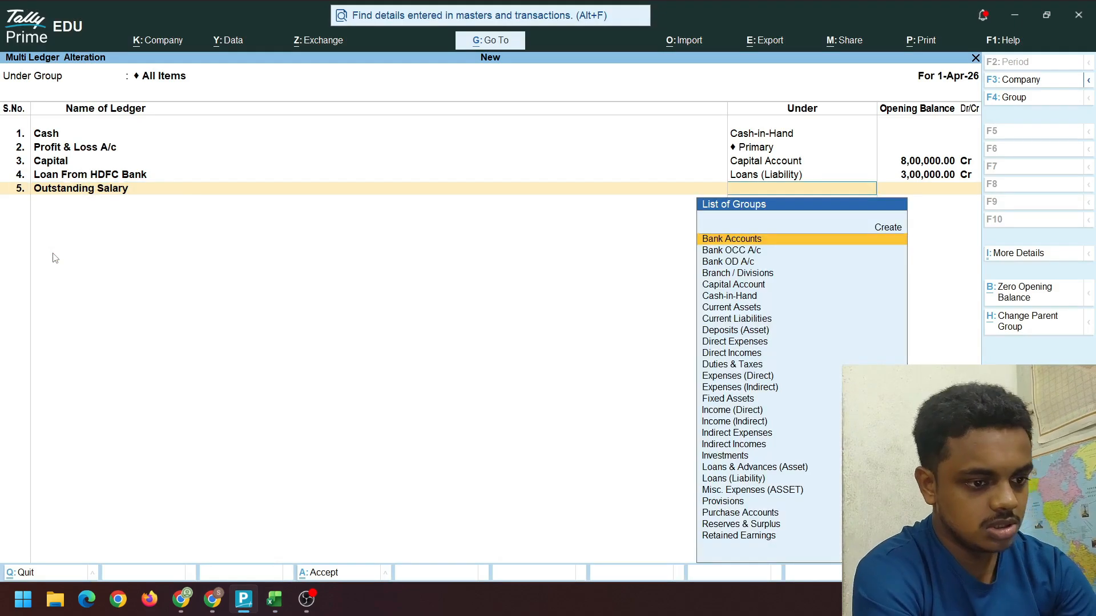
Place Outstanding Salary under Current Liabilities and give it the opening credit balance of 20,000 listed in Excel
text(Curr)
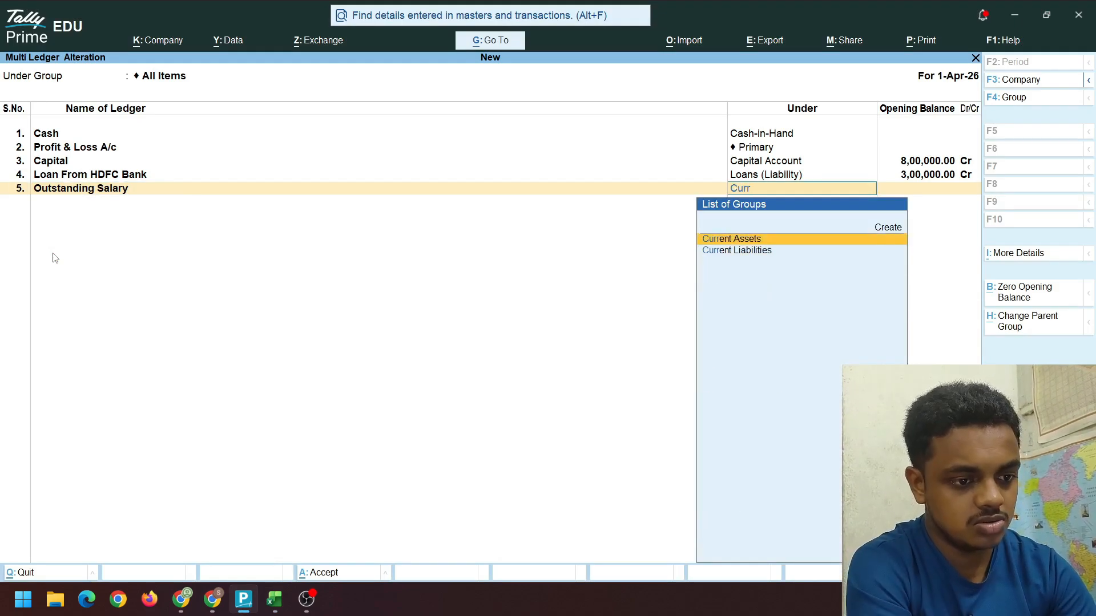
key(Down)
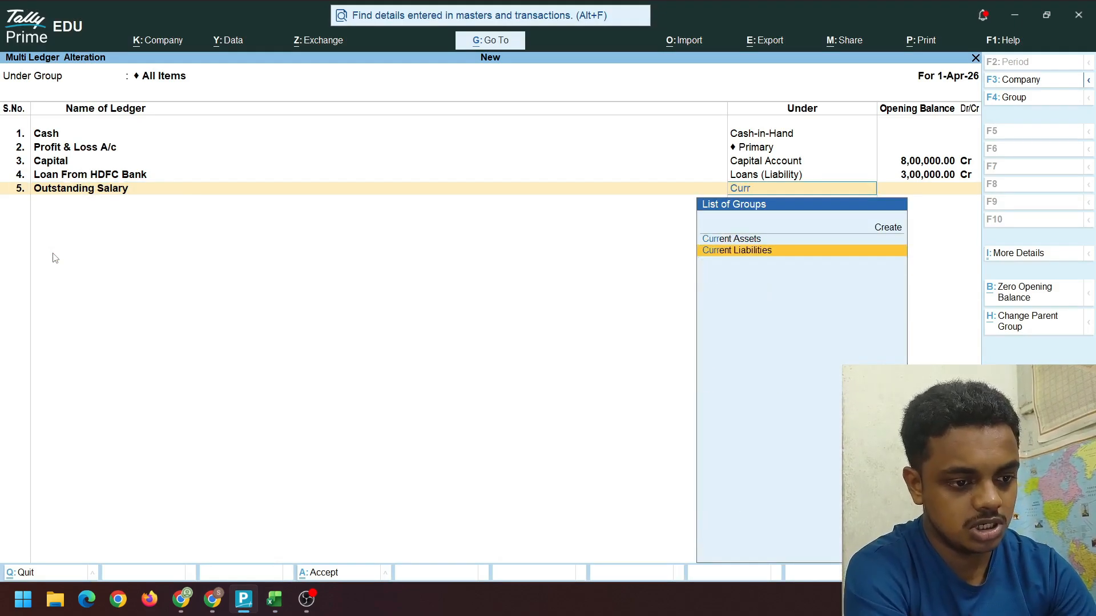
key(Return)
key(alt+Tab)
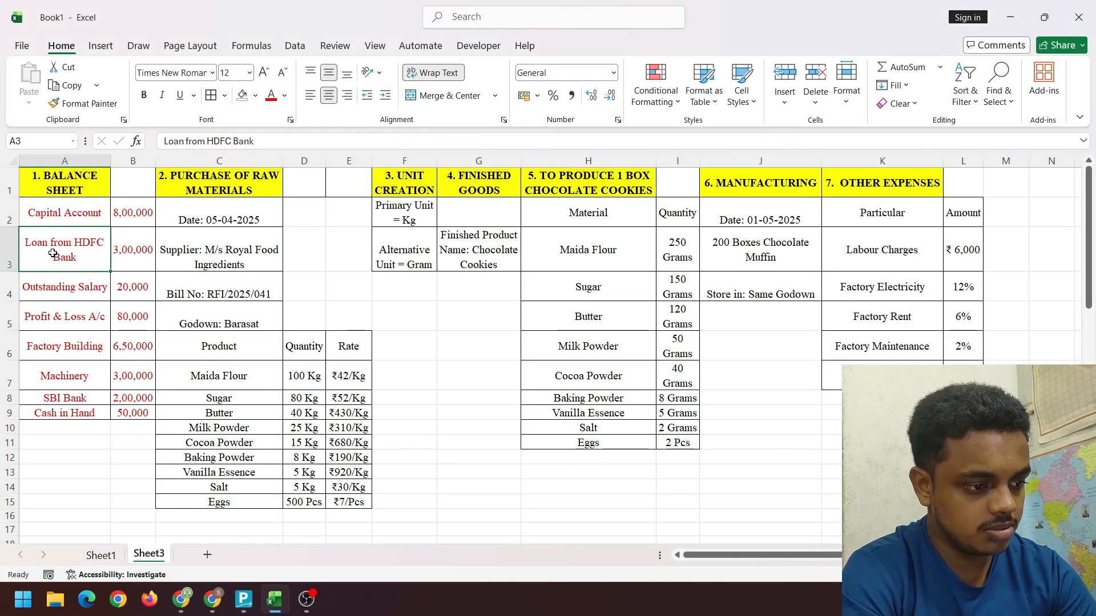
key(alt+Tab)
text(20,000)
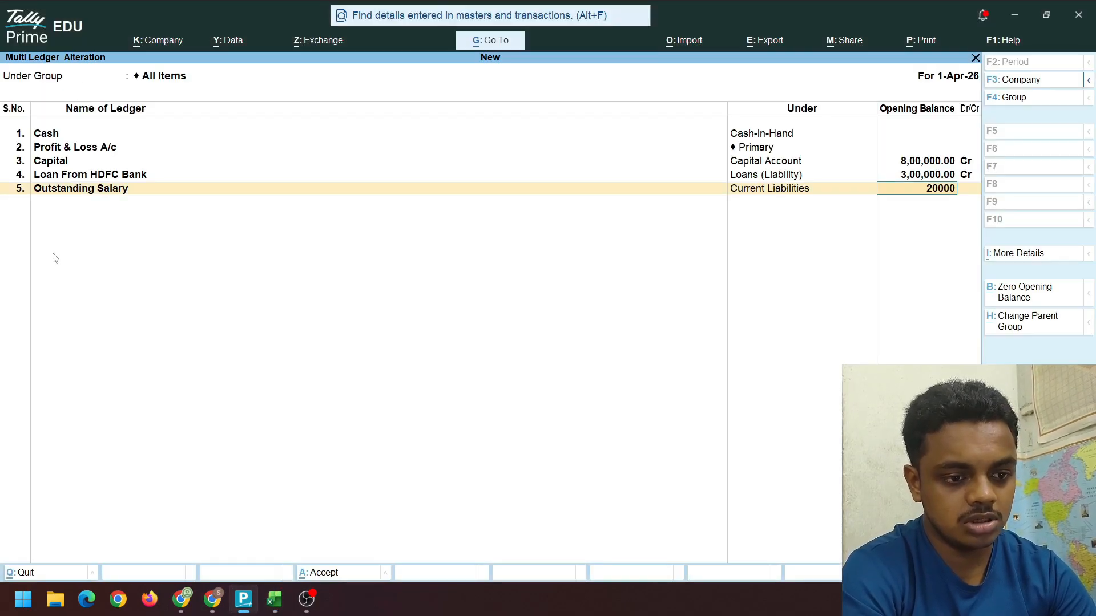
key(Return)
key(Return)
Look up the Profit & Loss A/c amount in Excel and set its opening balance to 80,000 credit in TallyPrime
key(alt+Tab)
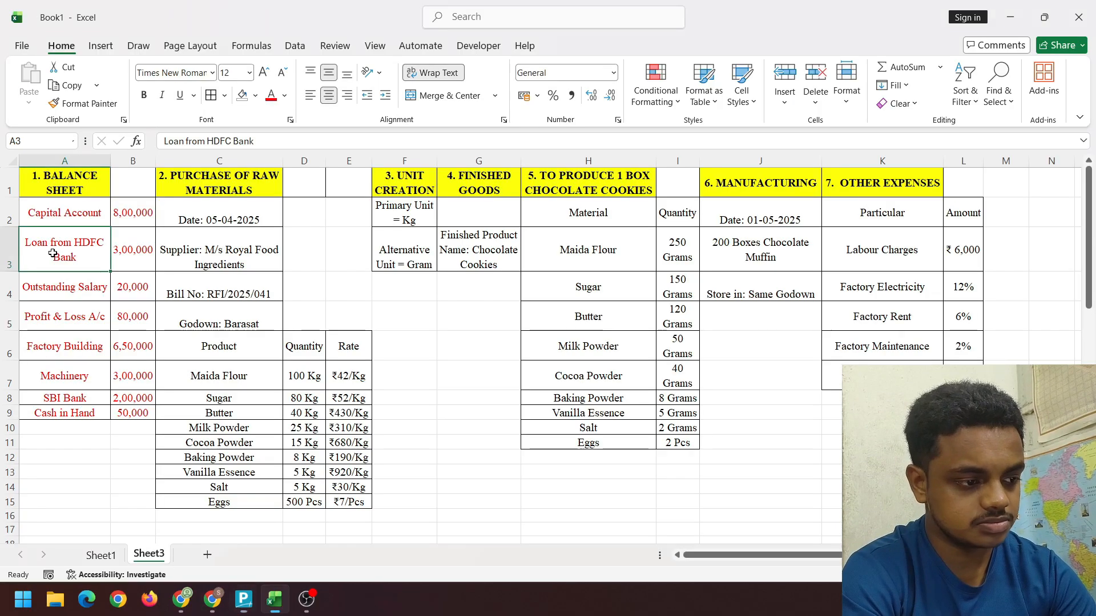
key(alt+Tab)
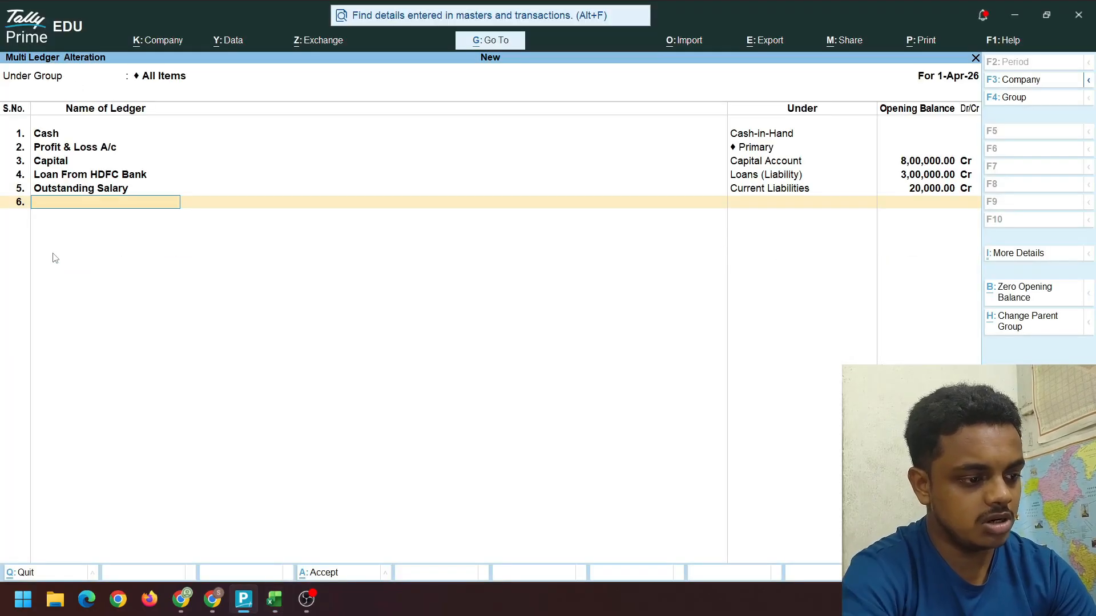
click(917, 137)
click(919, 147)
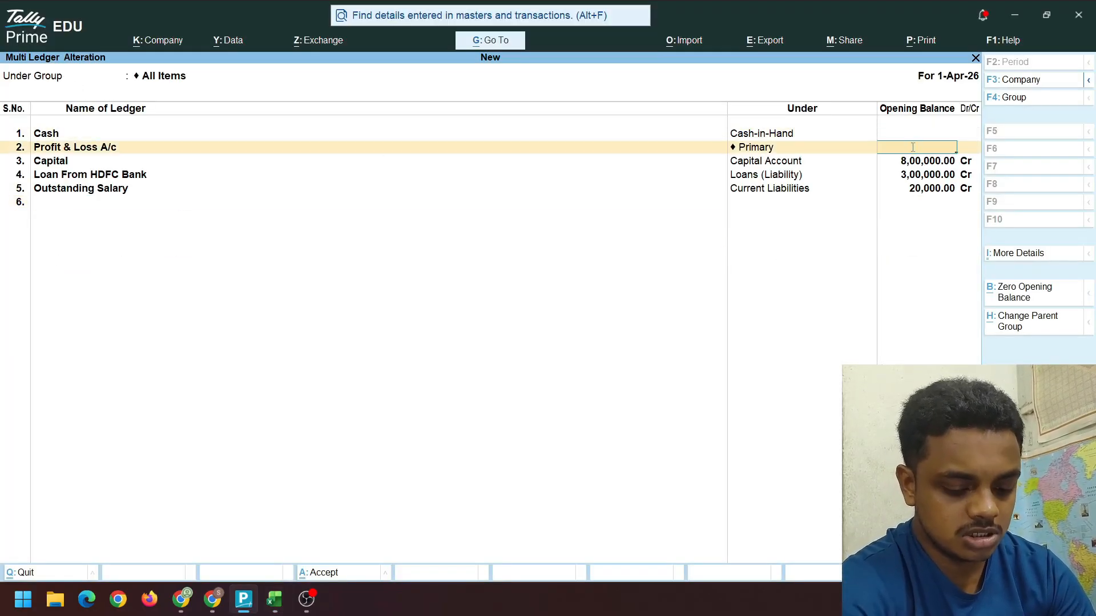
text(80000)
key(Return)
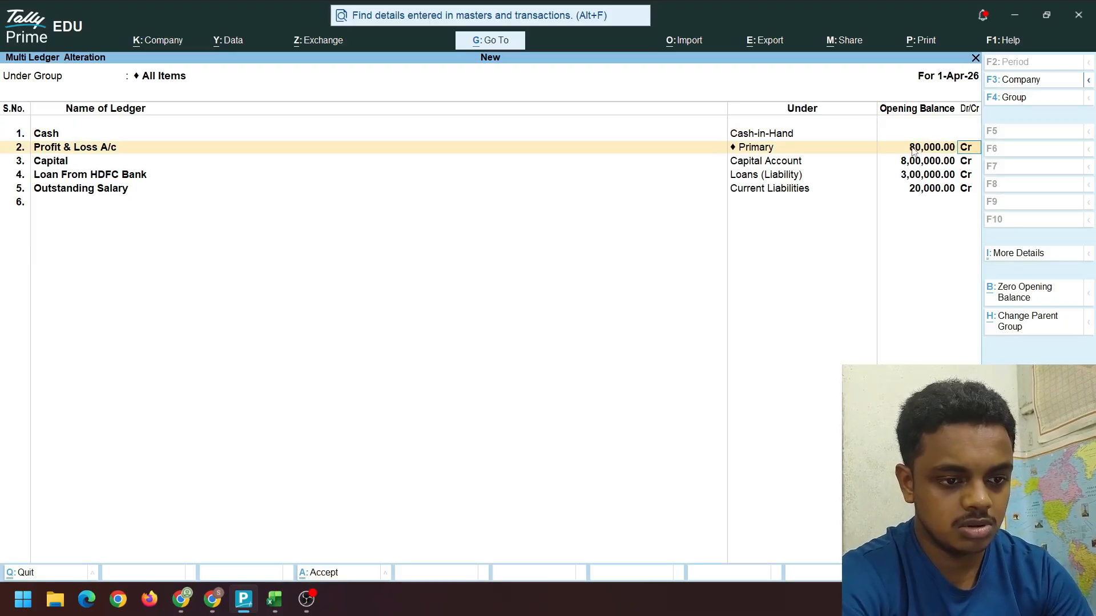
Return to the empty sixth row, consult the Excel balance sheet, and name the new ledger Factory Building
key(Down)
key(Down)
key(Down)
key(Return)
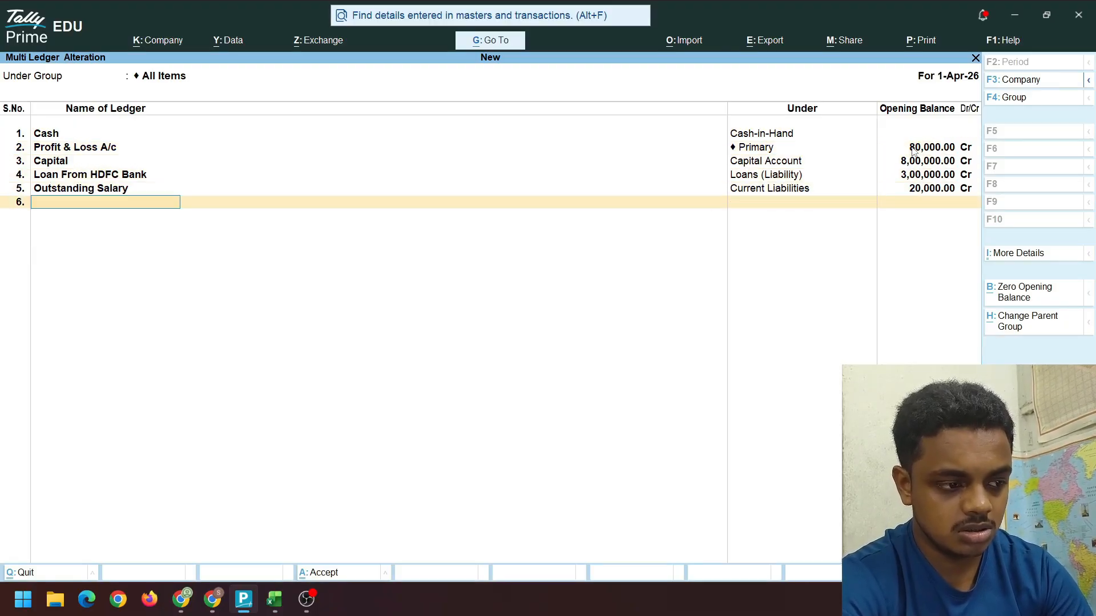
key(alt+Tab)
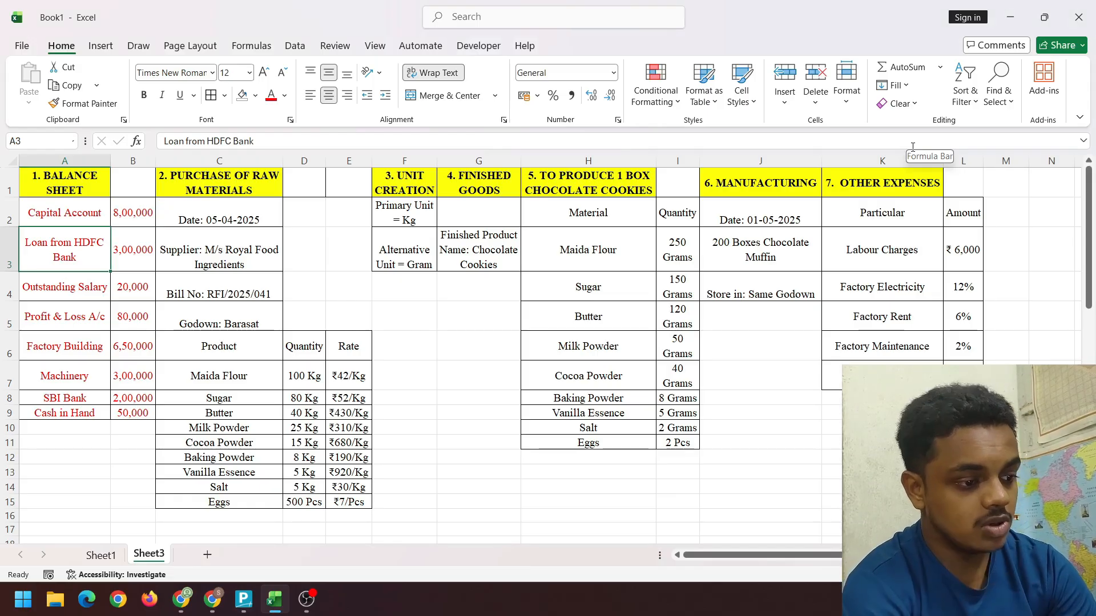
key(alt+Tab)
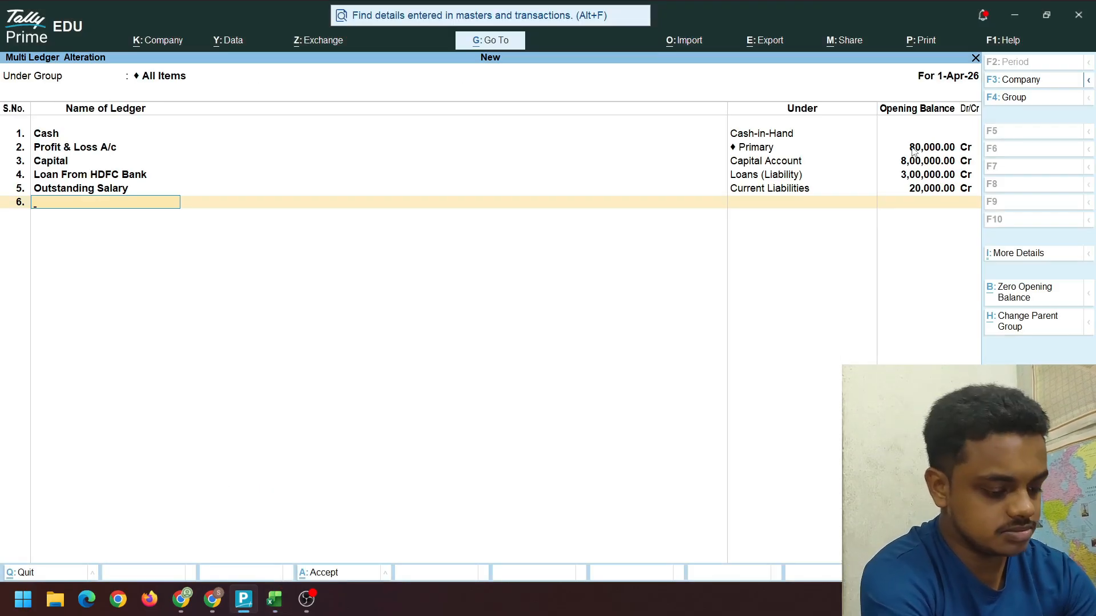
text(Factor)
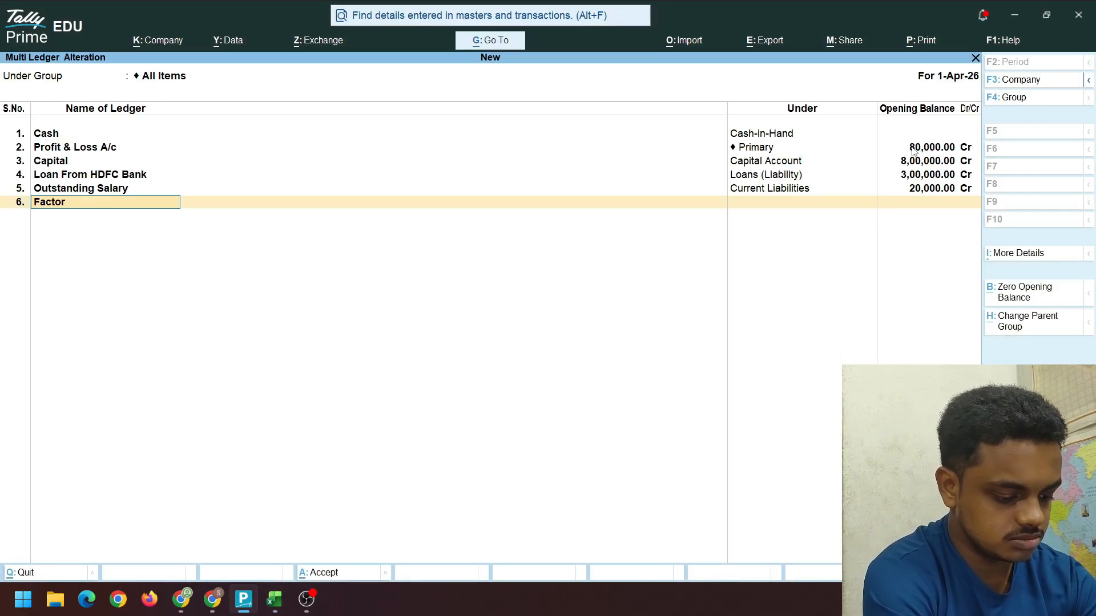
text(y Bui)
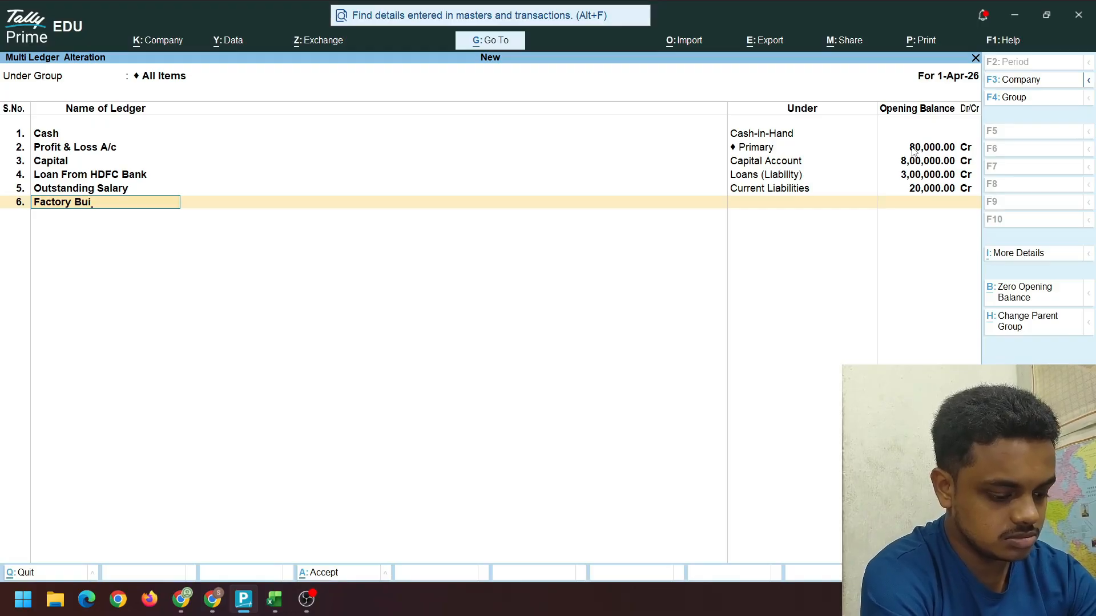
text(lding)
key(Return)
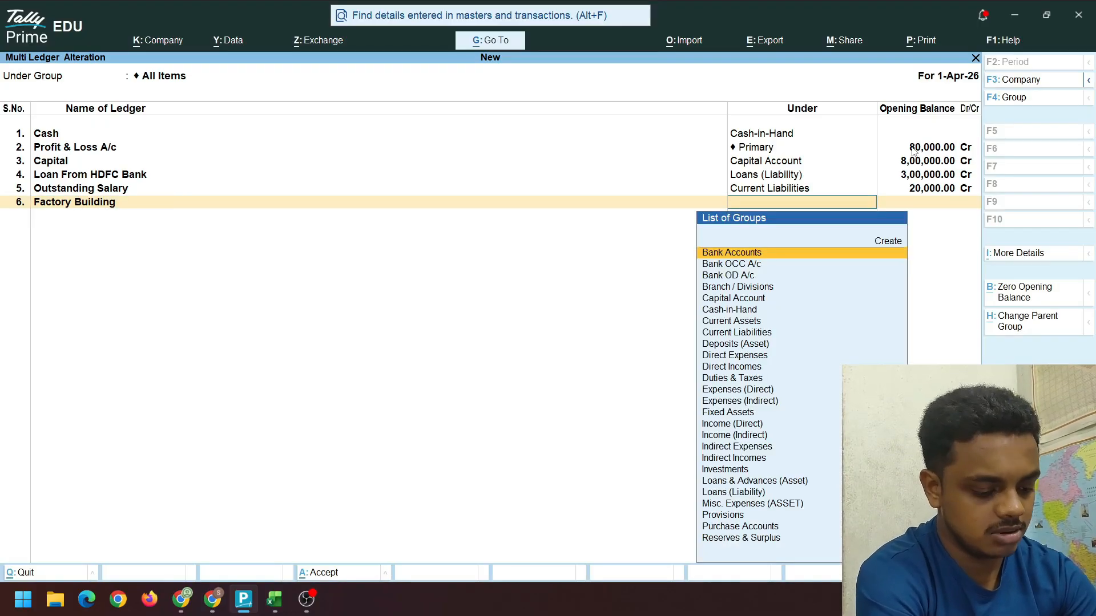
Place Factory Building under Fixed Assets and give it the opening debit balance of 6,50,000 listed in Excel
text(Fixed)
key(Return)
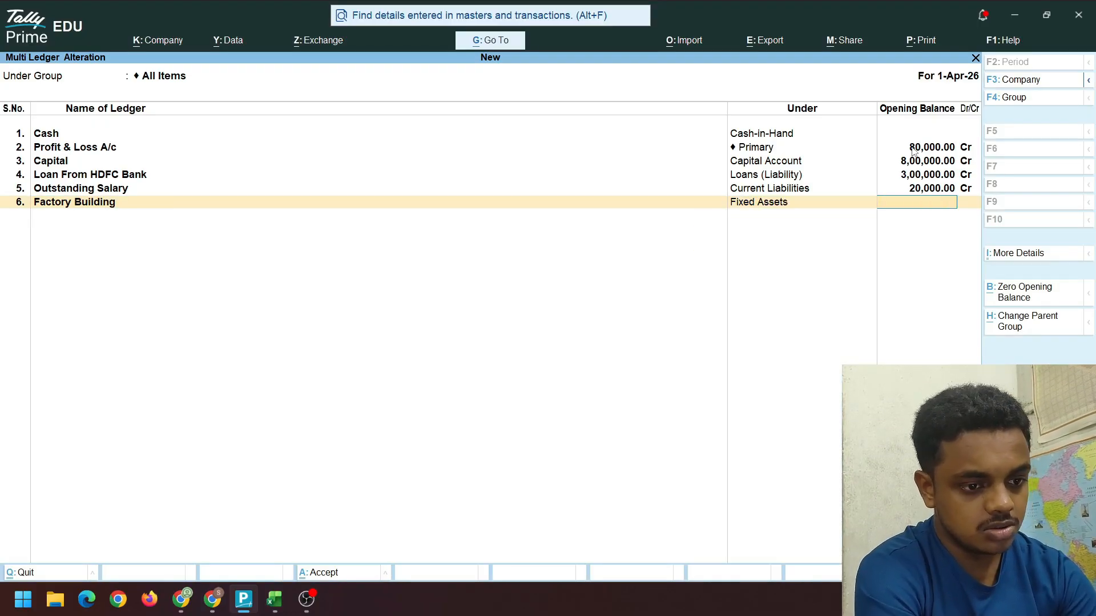
key(alt+Tab)
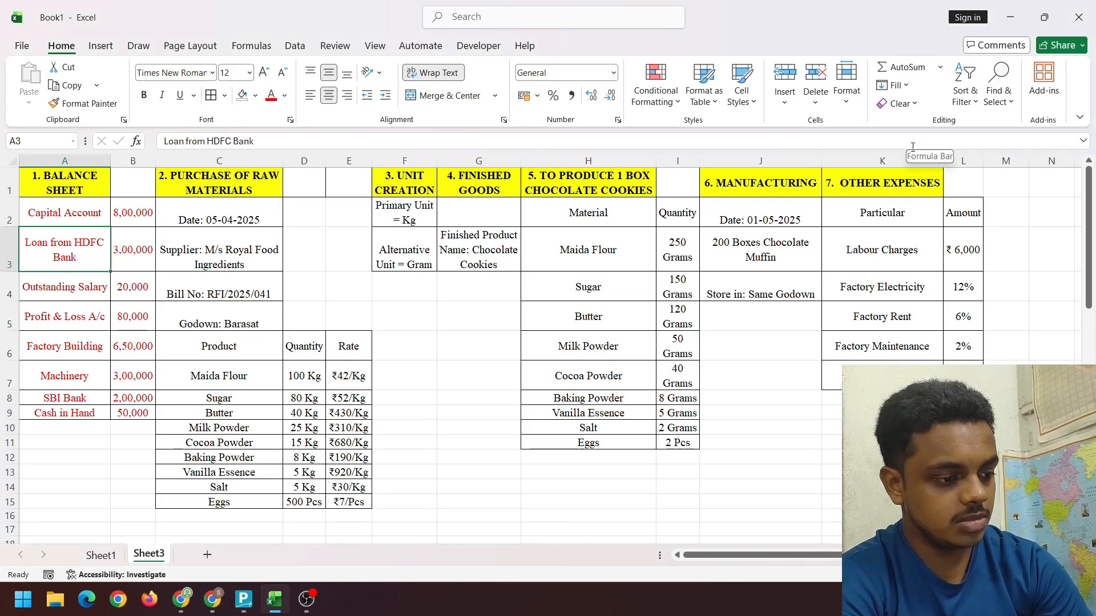
key(alt+Tab)
text(6)
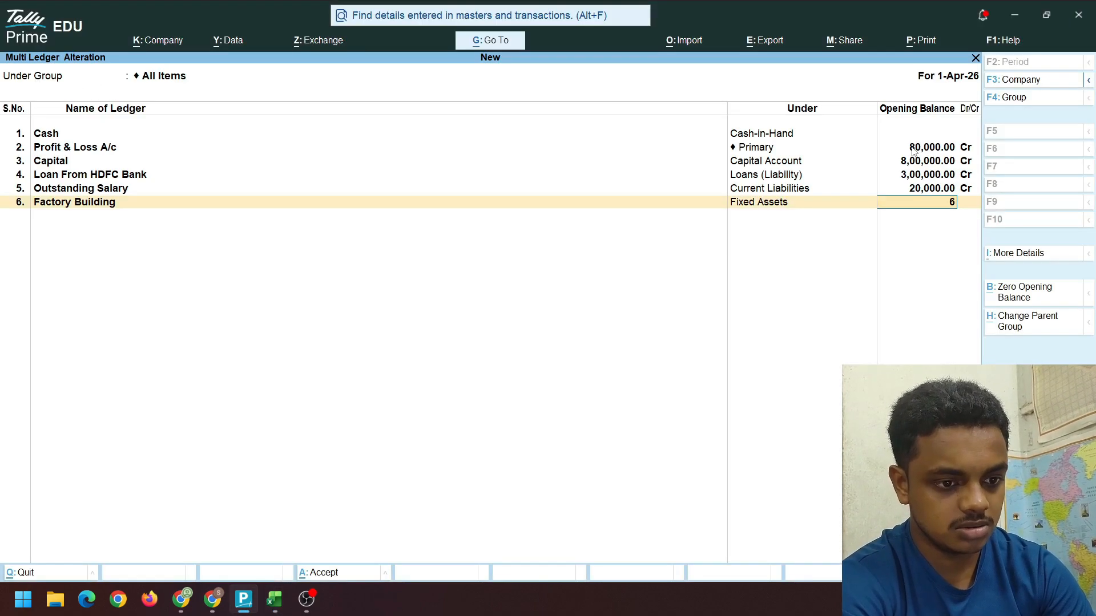
text(,50,000)
key(Return)
key(Return)
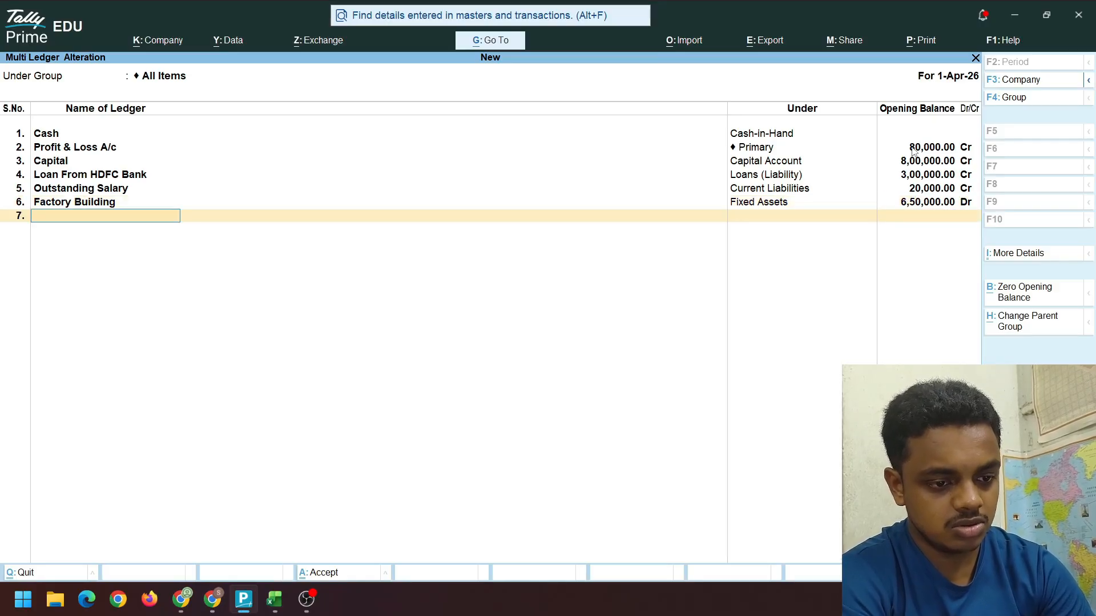
Consult the balance sheet in Excel and name the seventh ledger Machinery in TallyPrime
key(alt+Tab)
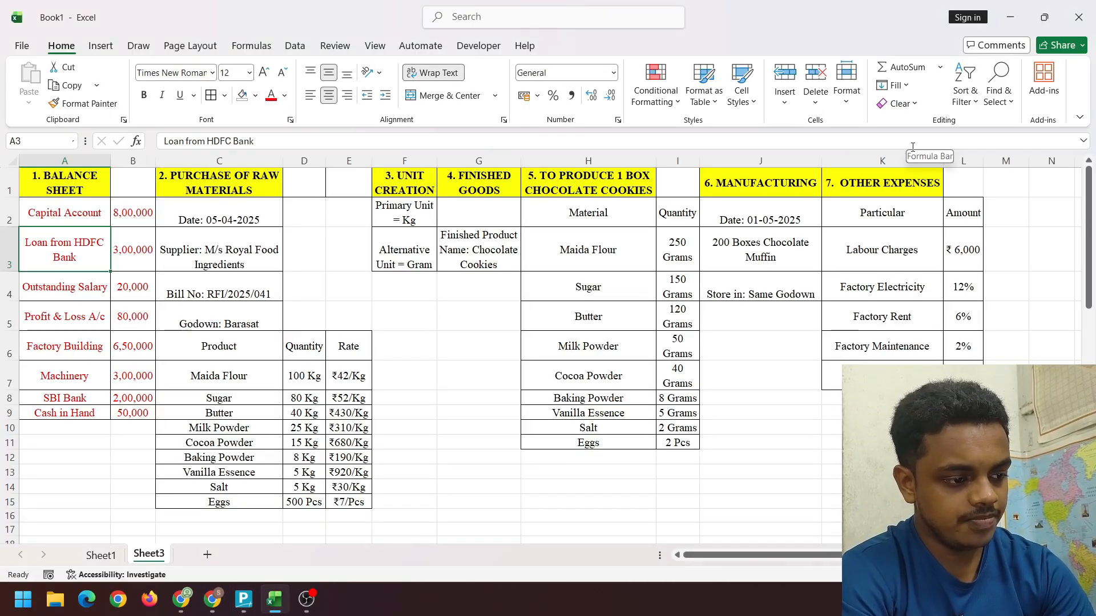
key(alt+Tab)
text(Ma)
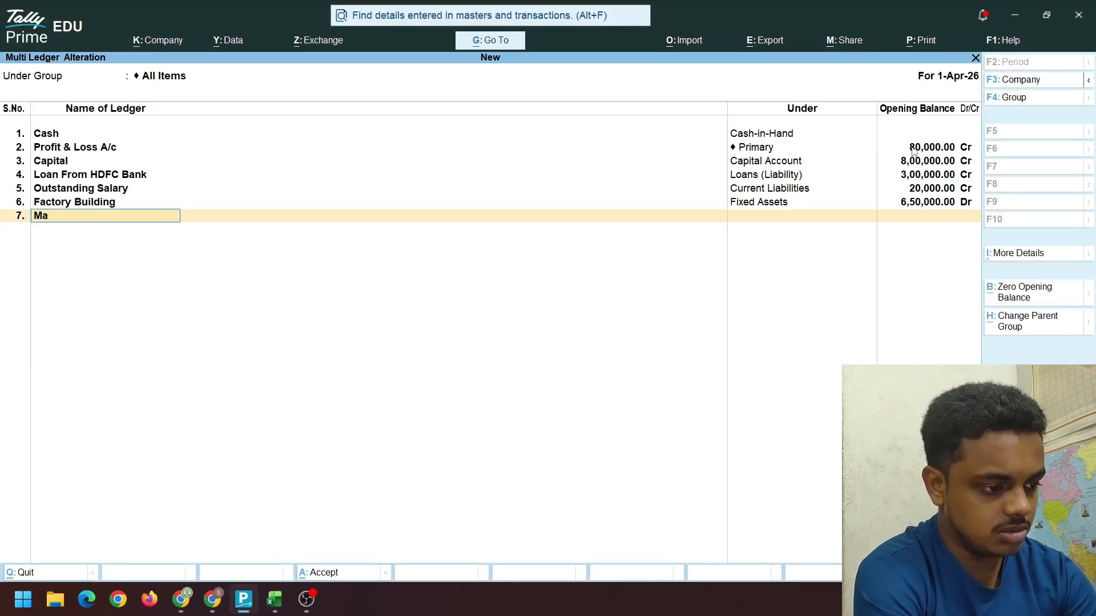
text(c)
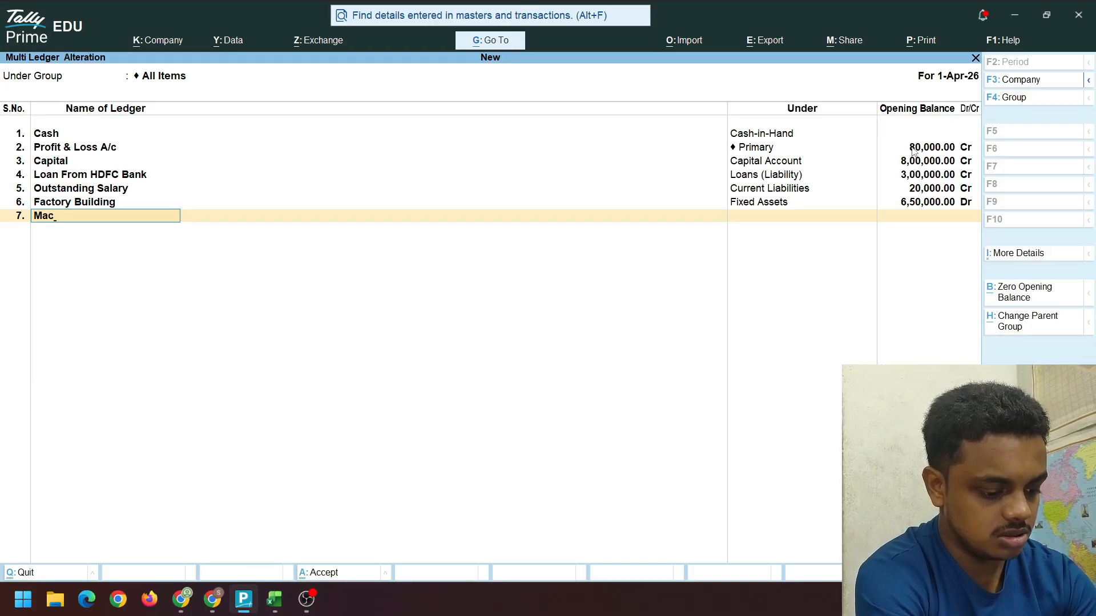
text(hinery)
key(alt+Tab)
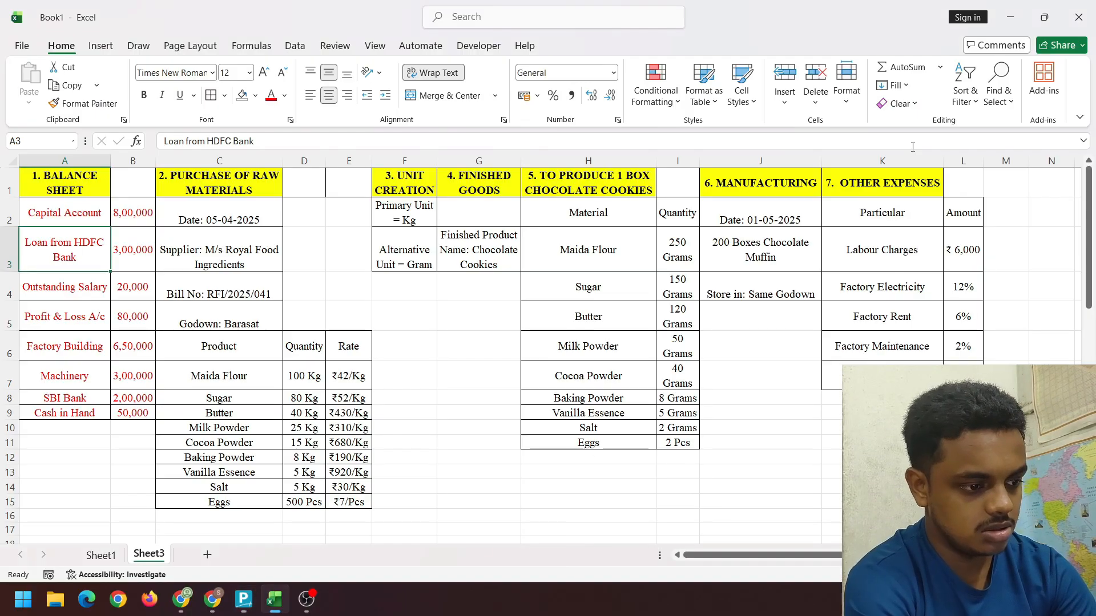
key(alt+Tab)
text(30)
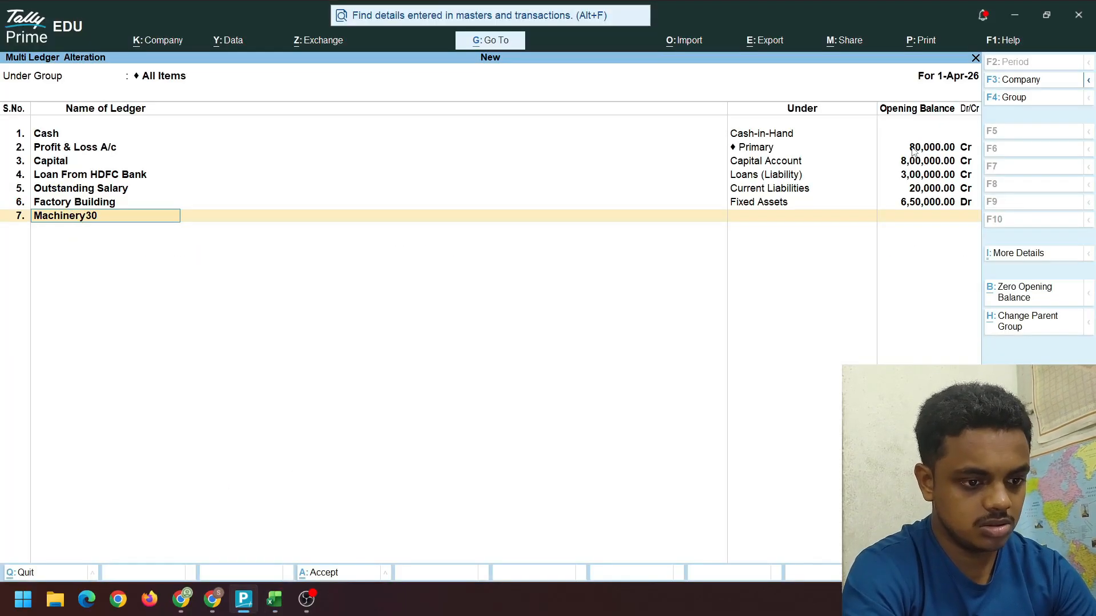
key(BackSpace)
key(BackSpace)
Place Machinery under Fixed Assets and give it an opening debit balance of 3,00,000
key(Return)
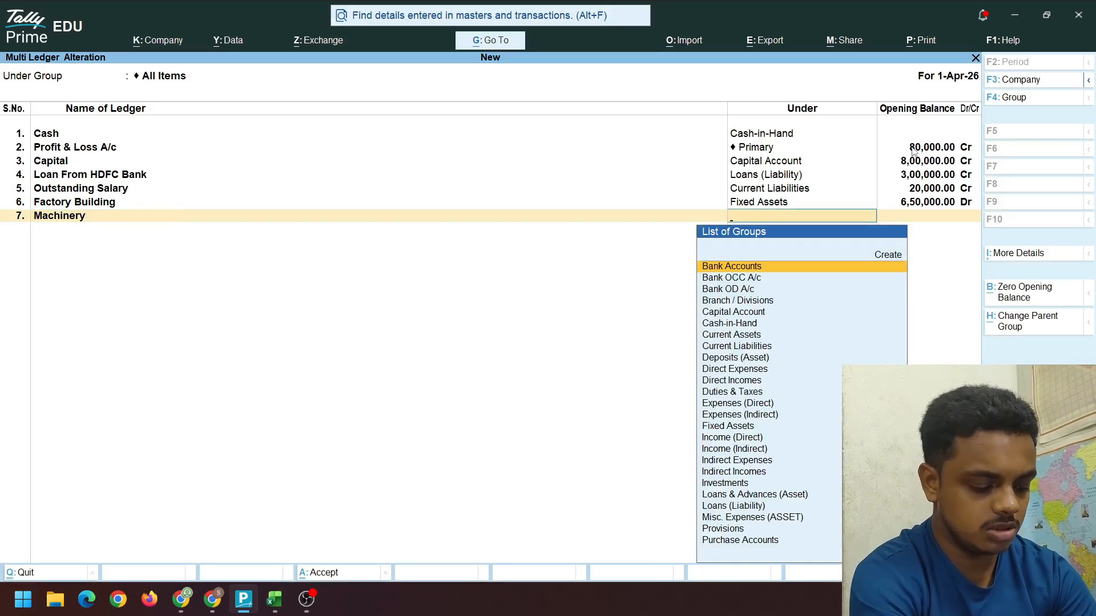
text(Fixe)
key(Return)
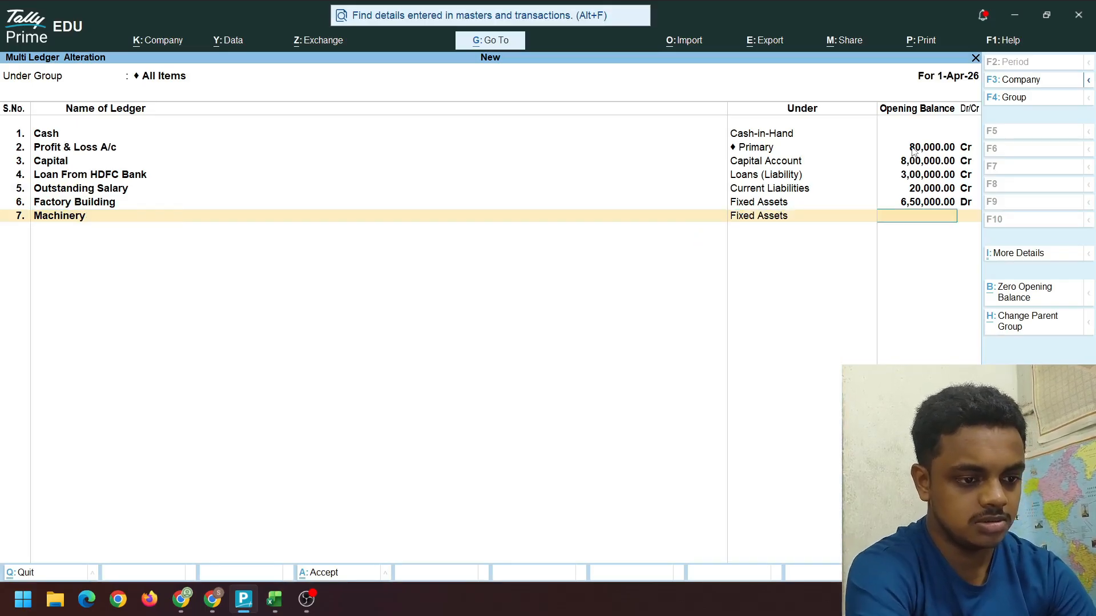
text(300000)
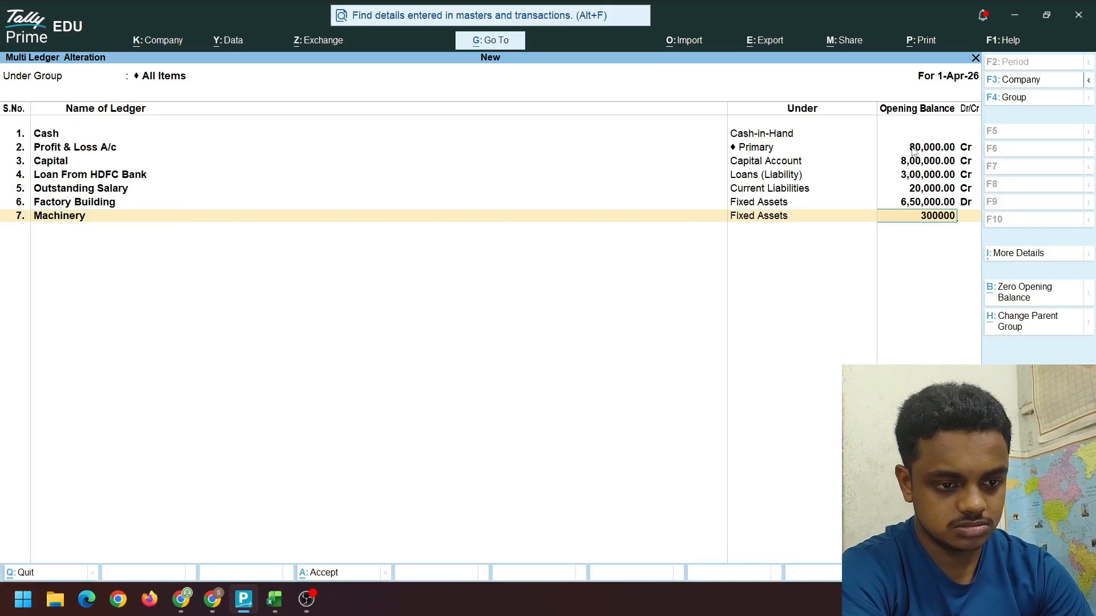
key(Return)
key(Return)
Look up the next balance sheet item in Excel and name the eighth ledger Sbi Bank in TallyPrime
key(alt+Tab)
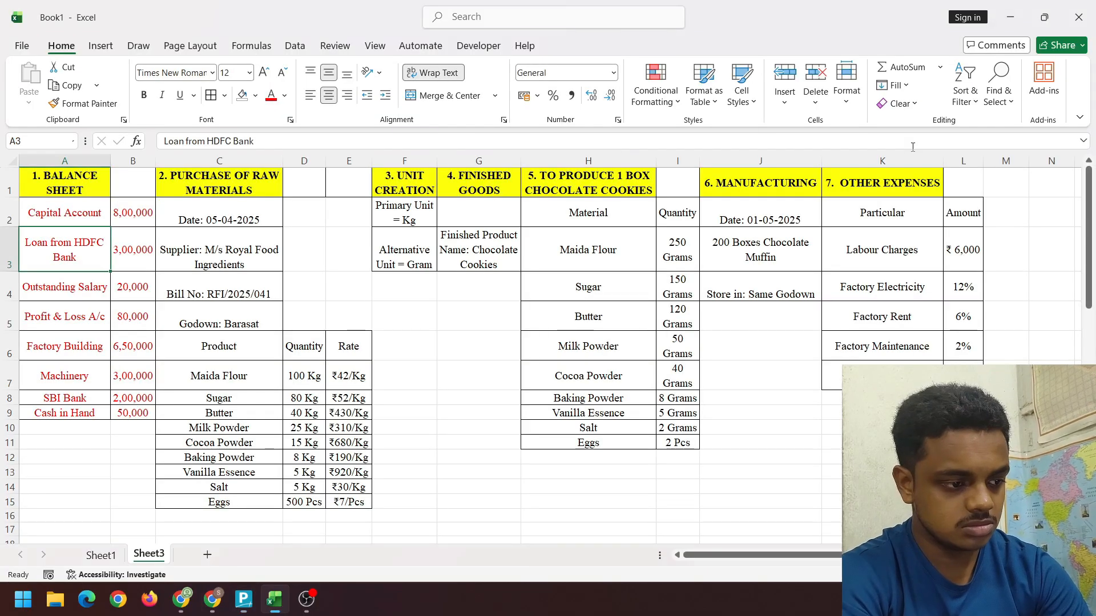
key(alt+Tab)
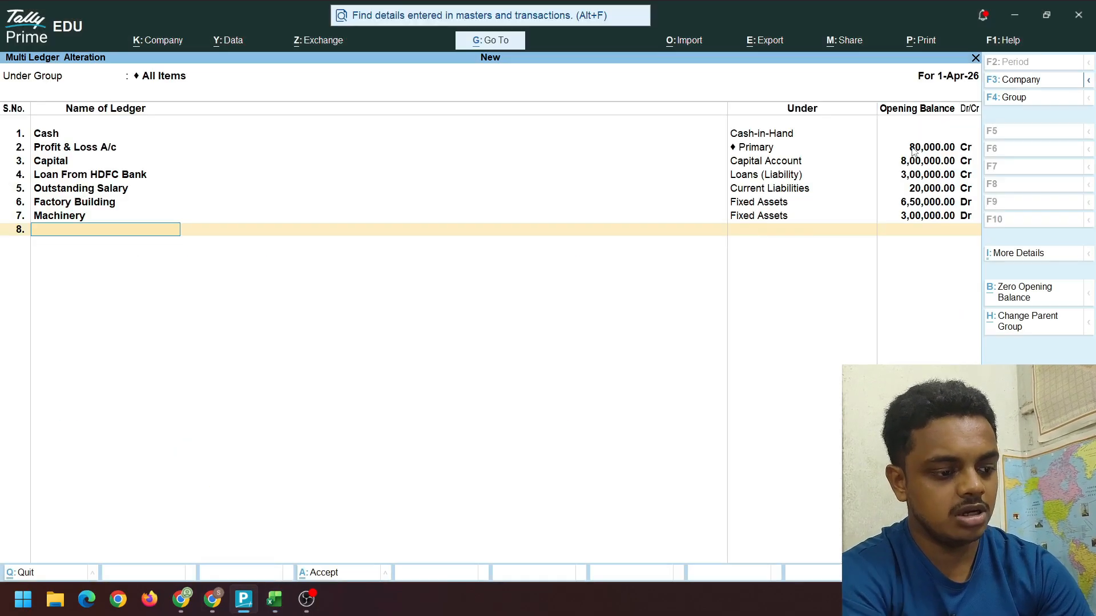
text(Sbi BAnk)
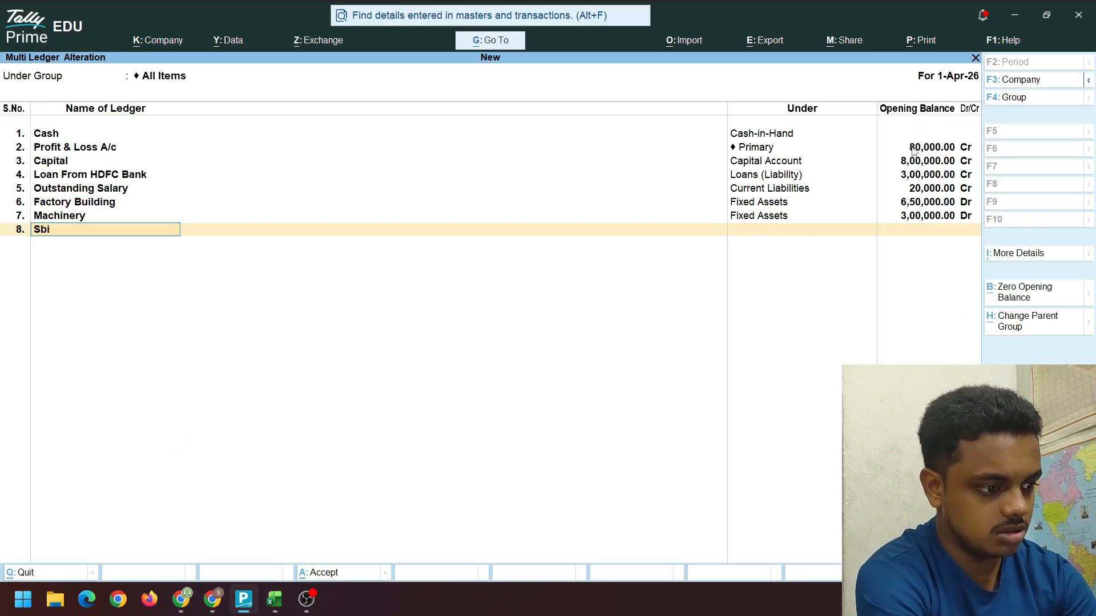
key(BackSpace)
key(BackSpace)
key(BackSpace)
text(ank\)
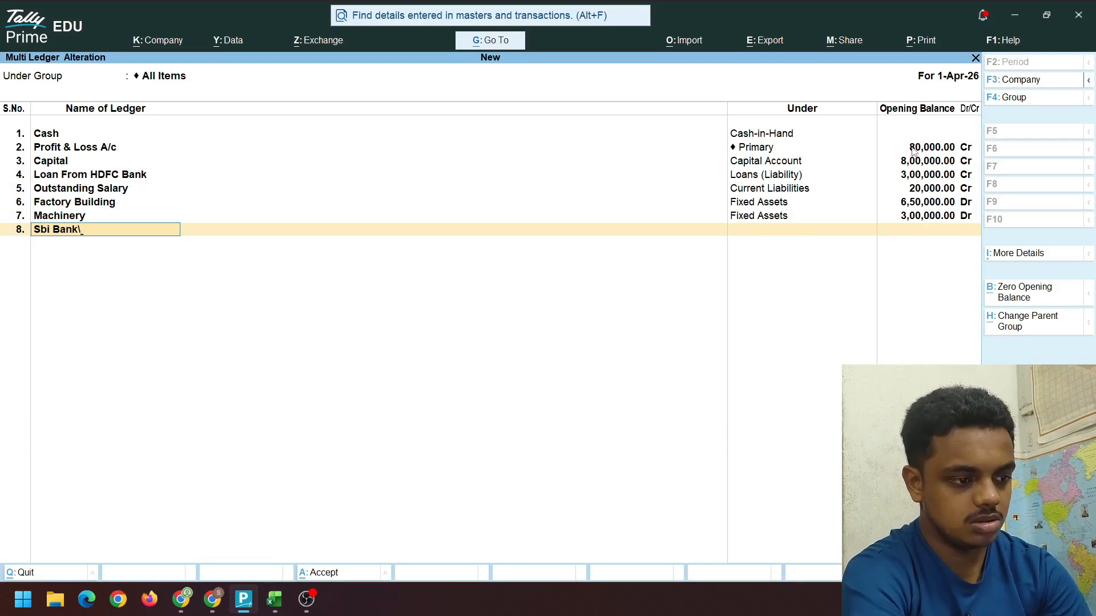
key(BackSpace)
Place Sbi Bank under Bank Accounts and give it an opening debit balance of 2,00,000
key(Return)
text(Bank)
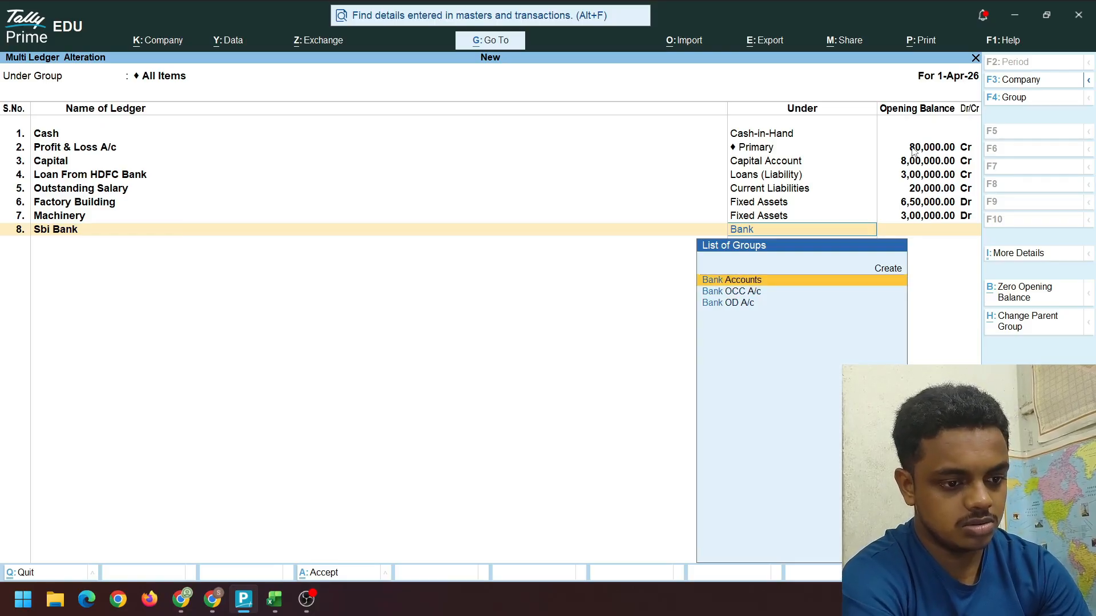
key(Return)
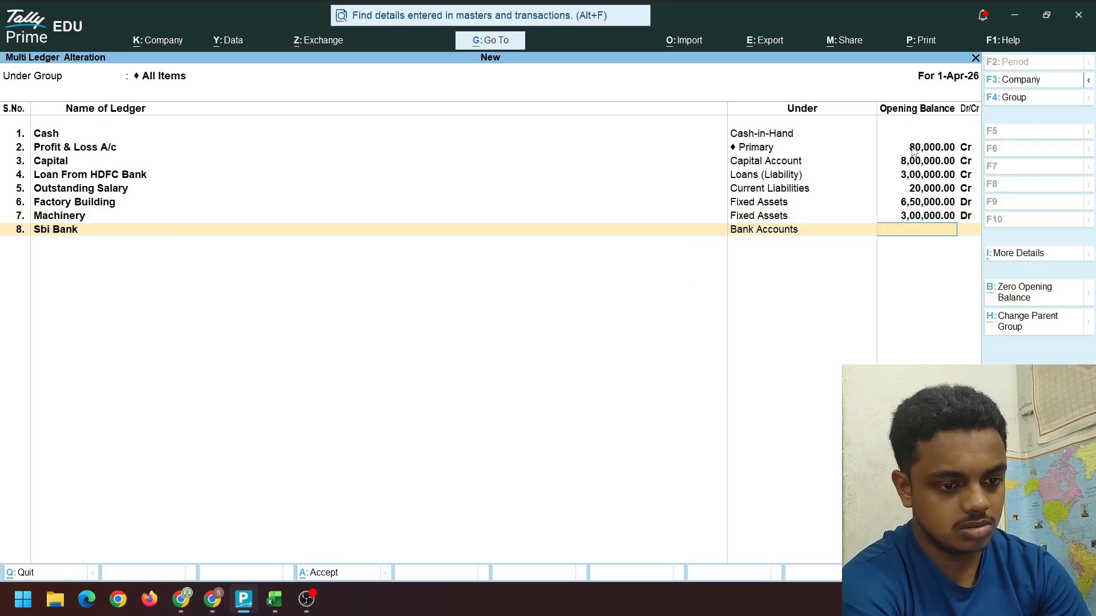
text(3)
key(BackSpace)
text(200000)
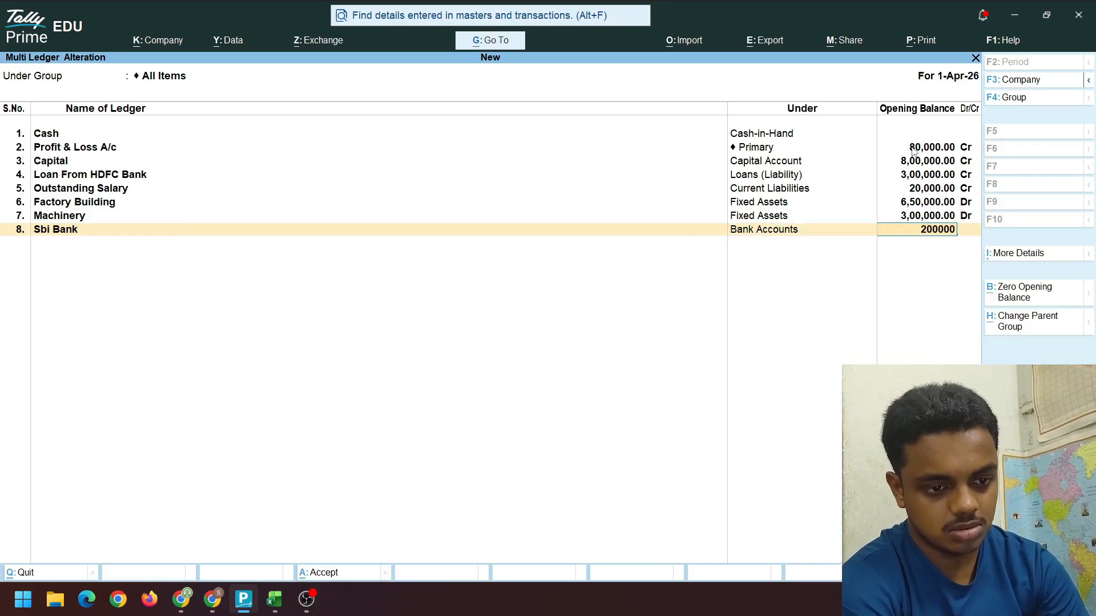
key(Return)
key(Return)
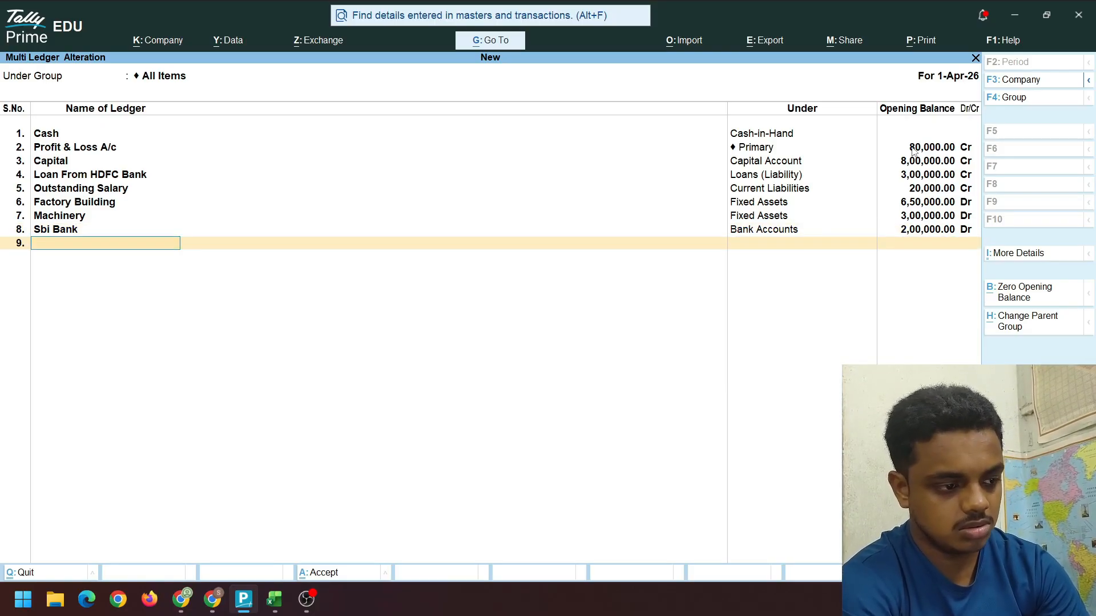
Look up the Cash in Hand amount in Excel and set the Cash ledger's opening balance to 50,000 debit in TallyPrime
key(alt+Tab)
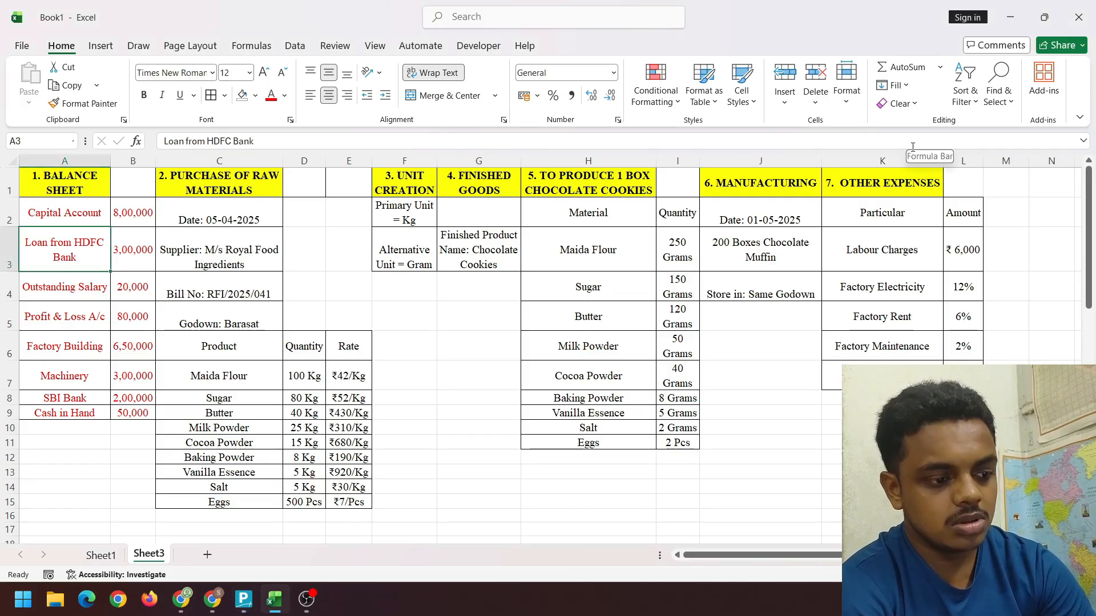
key(alt+Tab)
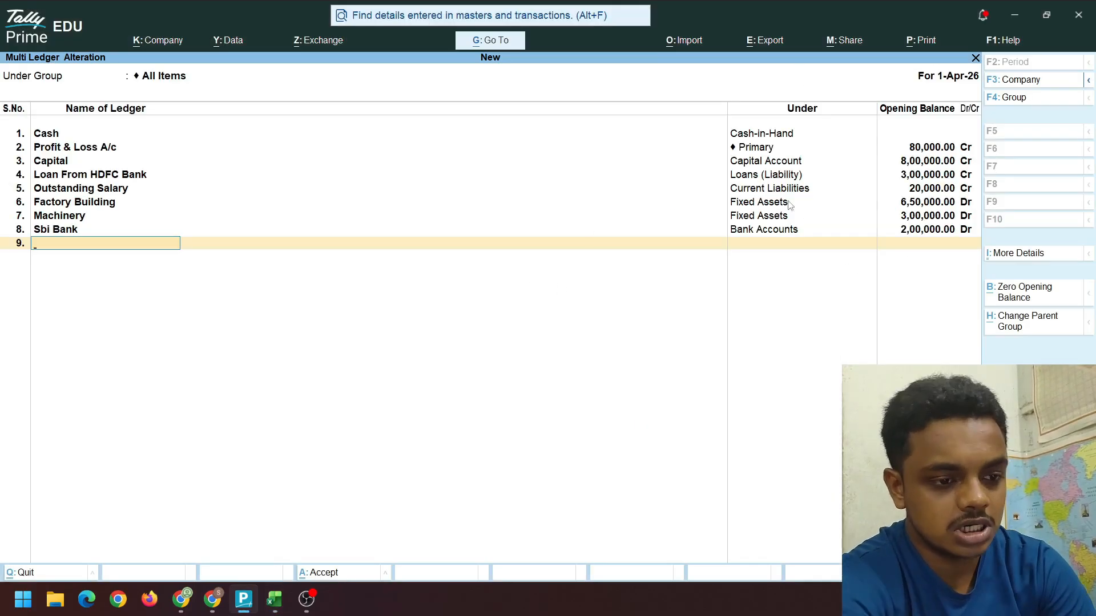
click(941, 134)
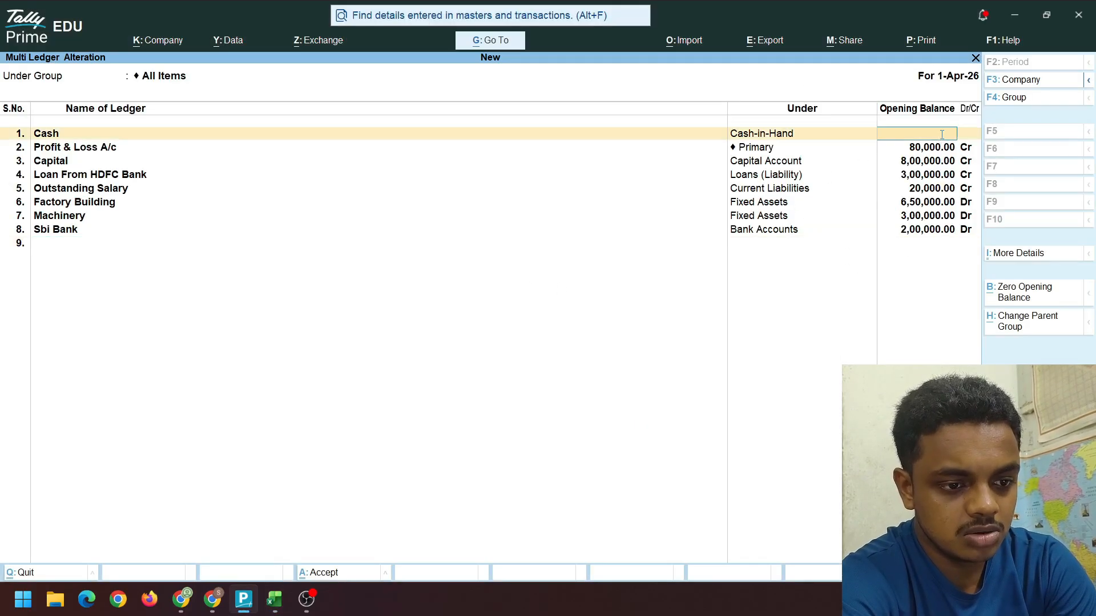
text(50000)
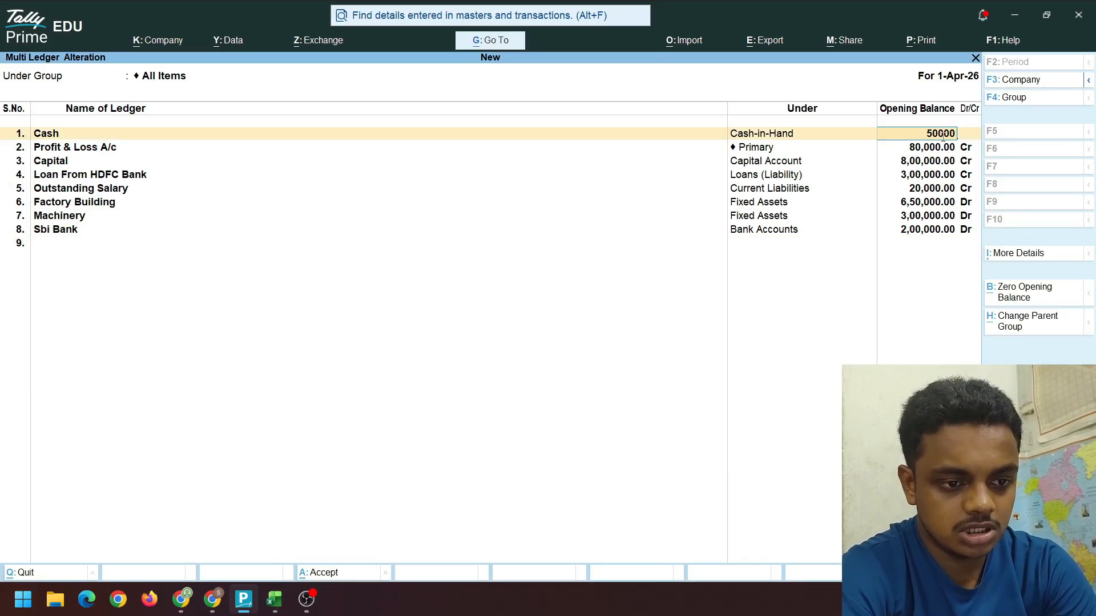
key(Return)
key(Return)
Accept the completed multi-ledger list and return to the Gateway of Tally
key(Return)
key(Return)
key(Return)
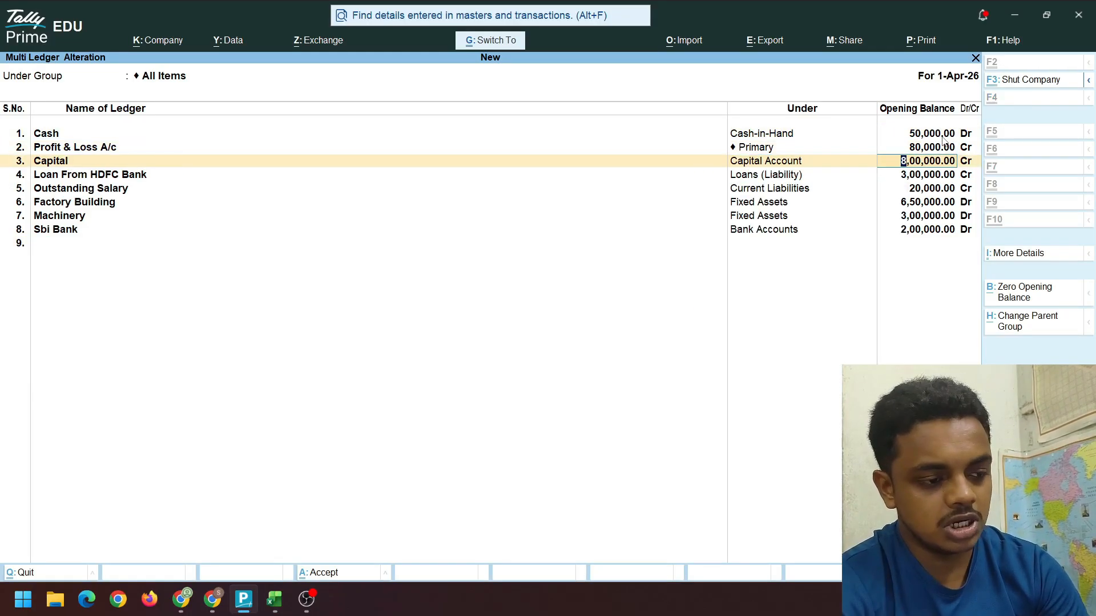
key(F4)
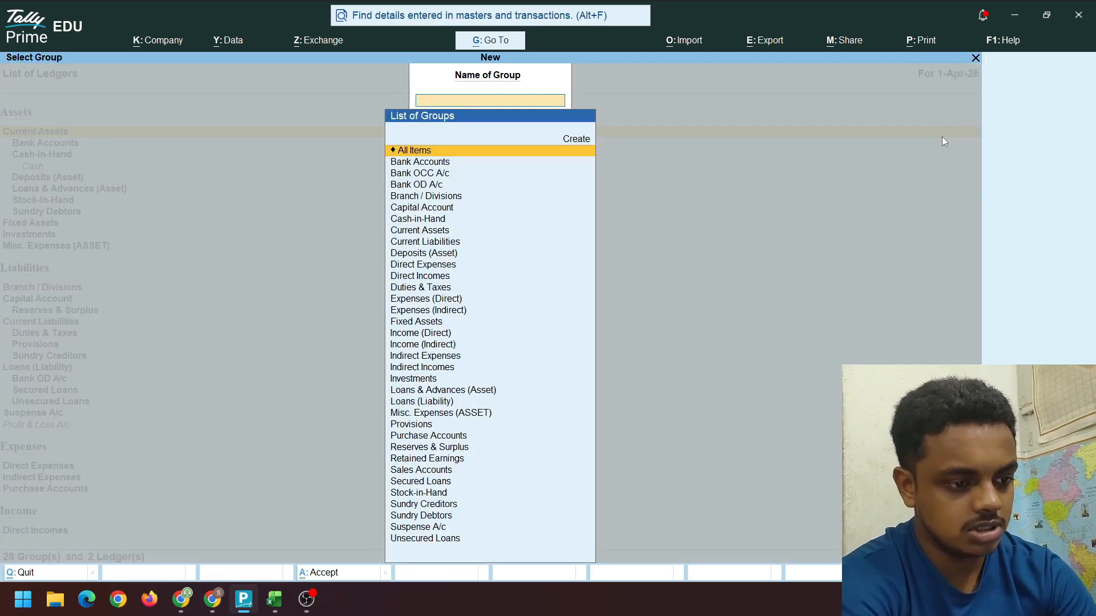
key(Return)
key(Escape)
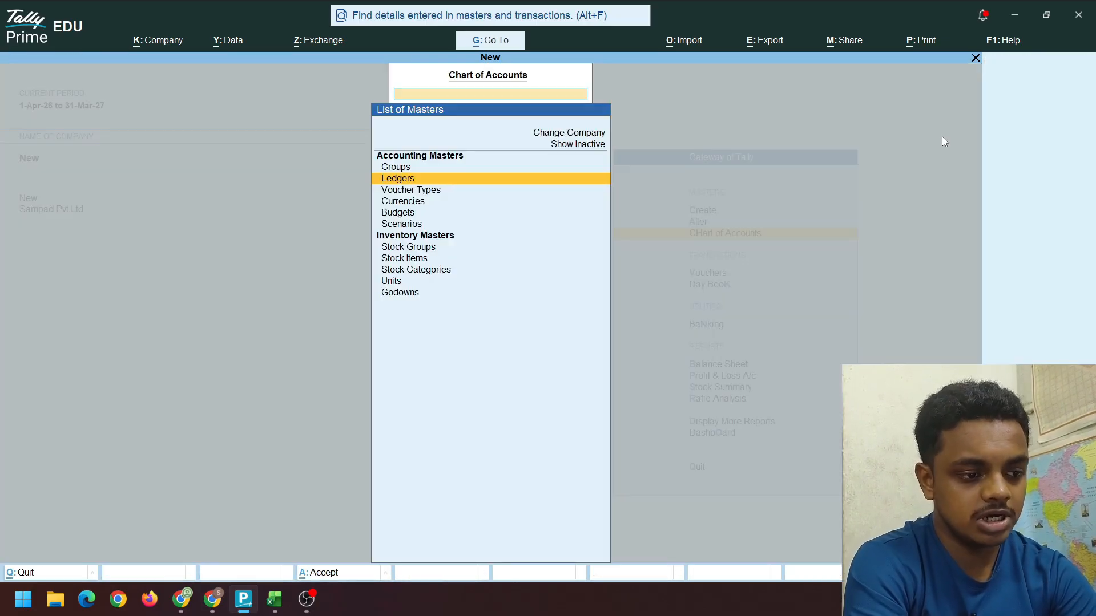
key(Escape)
Open the Balance Sheet report, check the liabilities against the assets, and close it
key(Down)
key(Down)
key(Down)
key(Down)
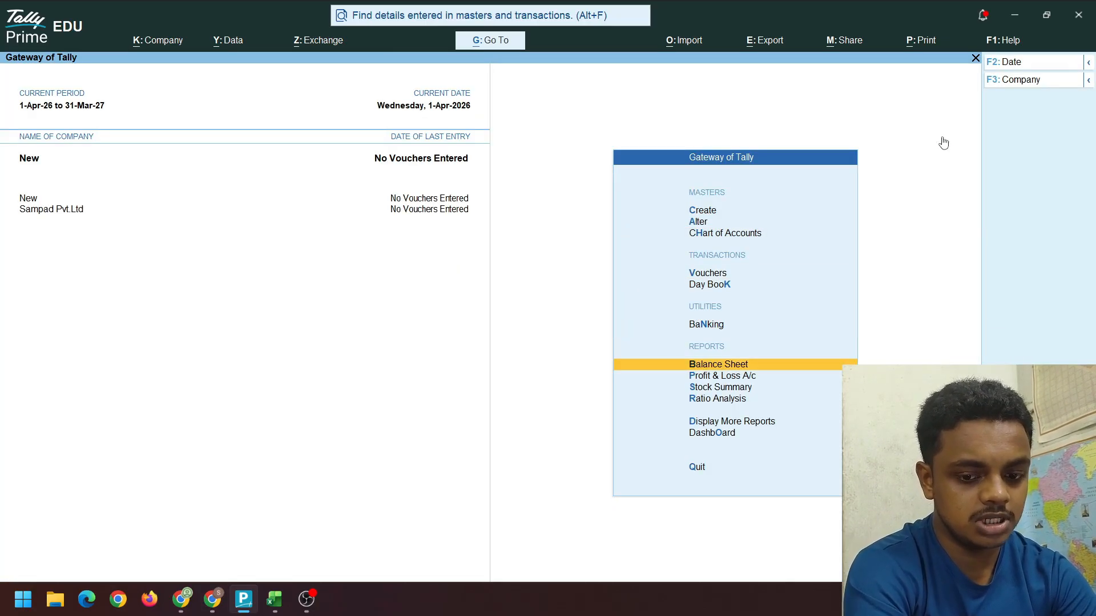
key(Return)
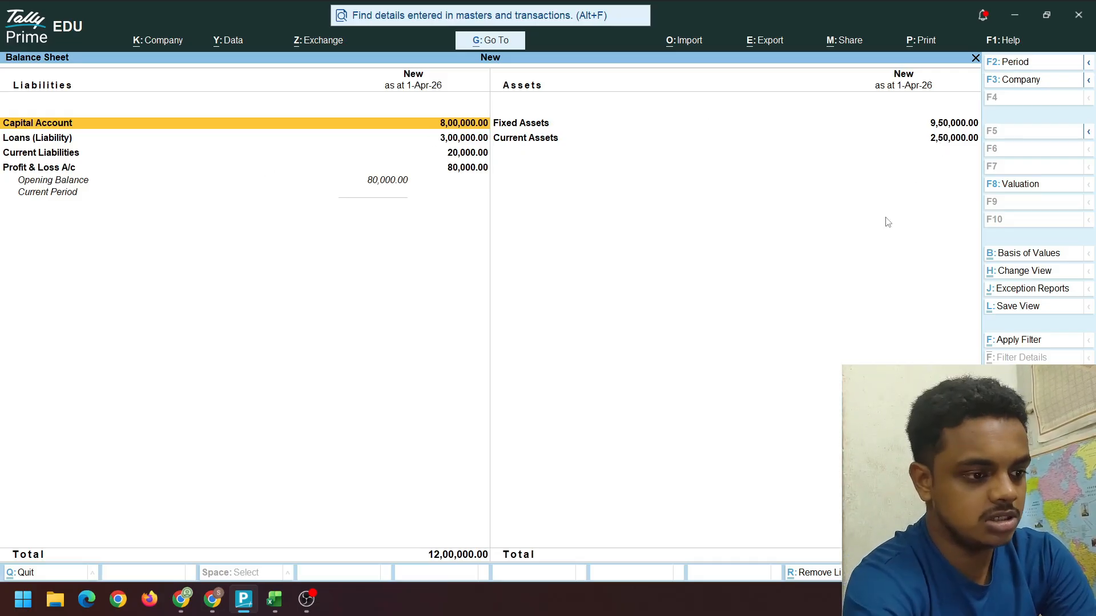
key(Escape)
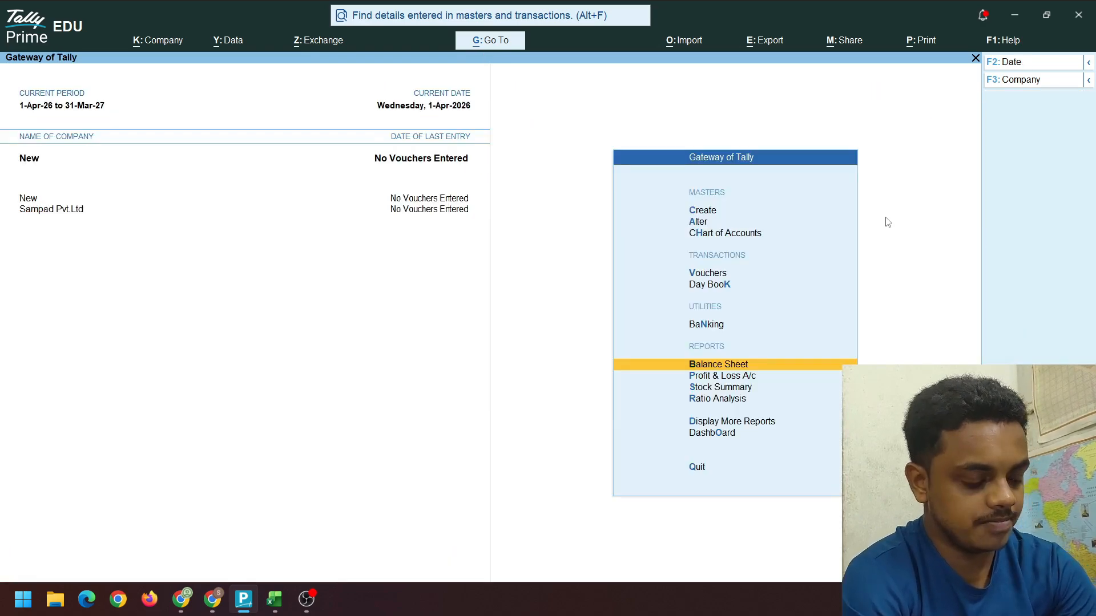
Switch to Excel and colour the text of the Purchase of Raw Materials block, C2:E15, red
key(alt+Tab)
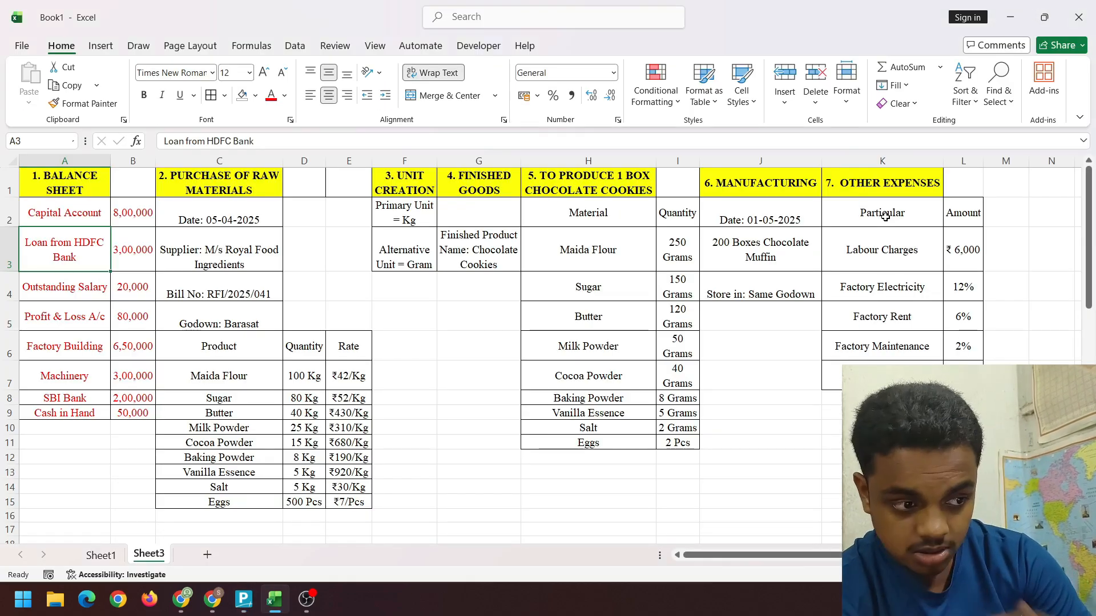
click(186, 217)
key(shift+Down)
key(shift+Down)
key(shift+Down)
key(shift+Down)
key(shift+Down)
key(shift+Down)
key(shift+Down)
key(shift+Down)
key(shift+Down)
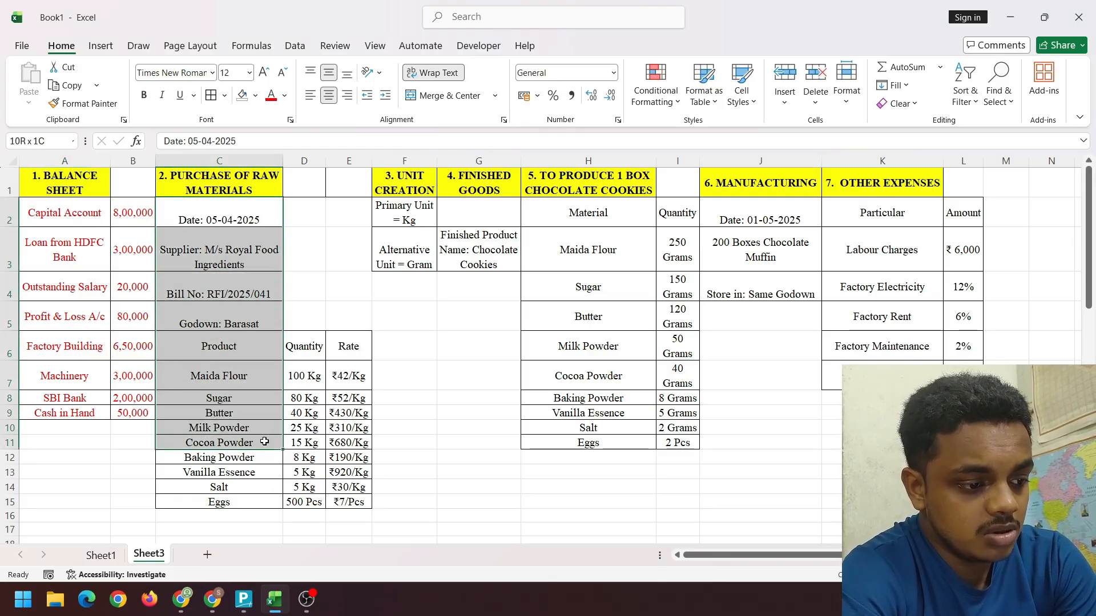
click(205, 235)
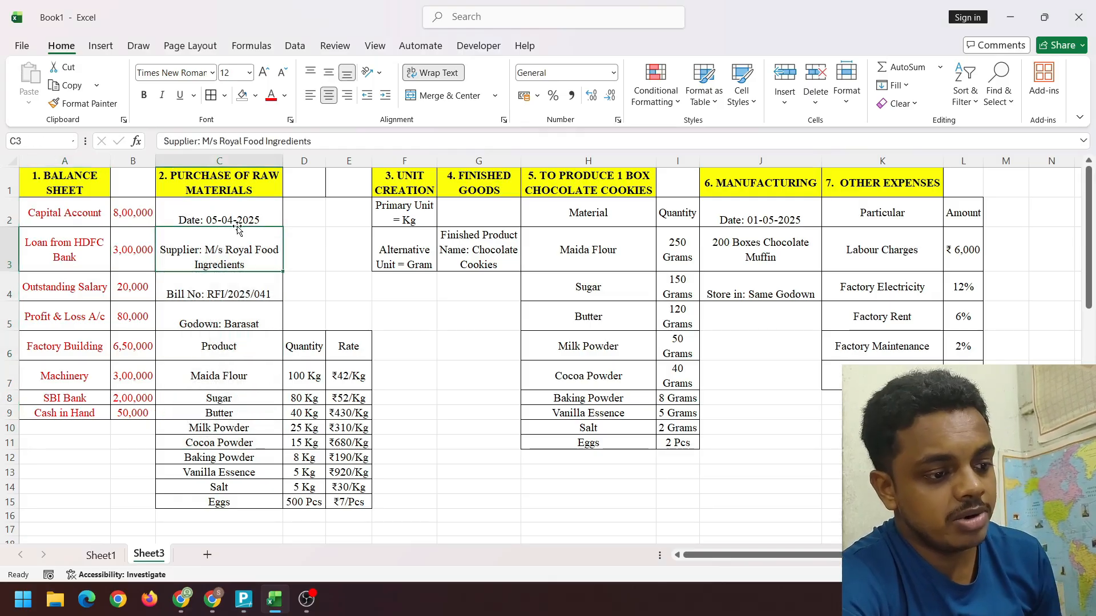
click(227, 210)
drag(226, 210, 354, 502)
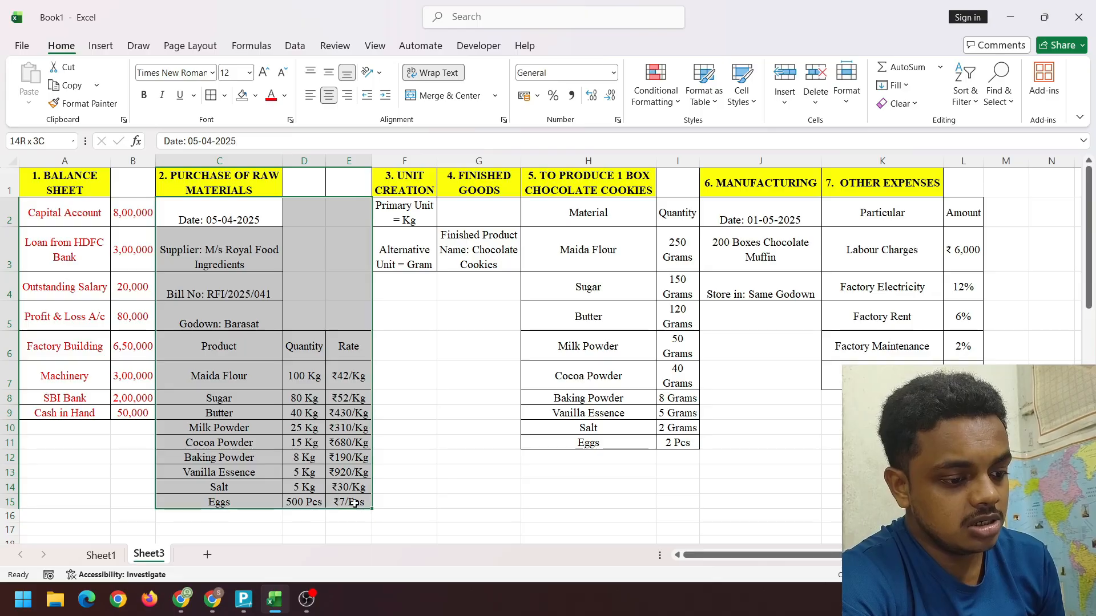
click(271, 94)
click(465, 440)
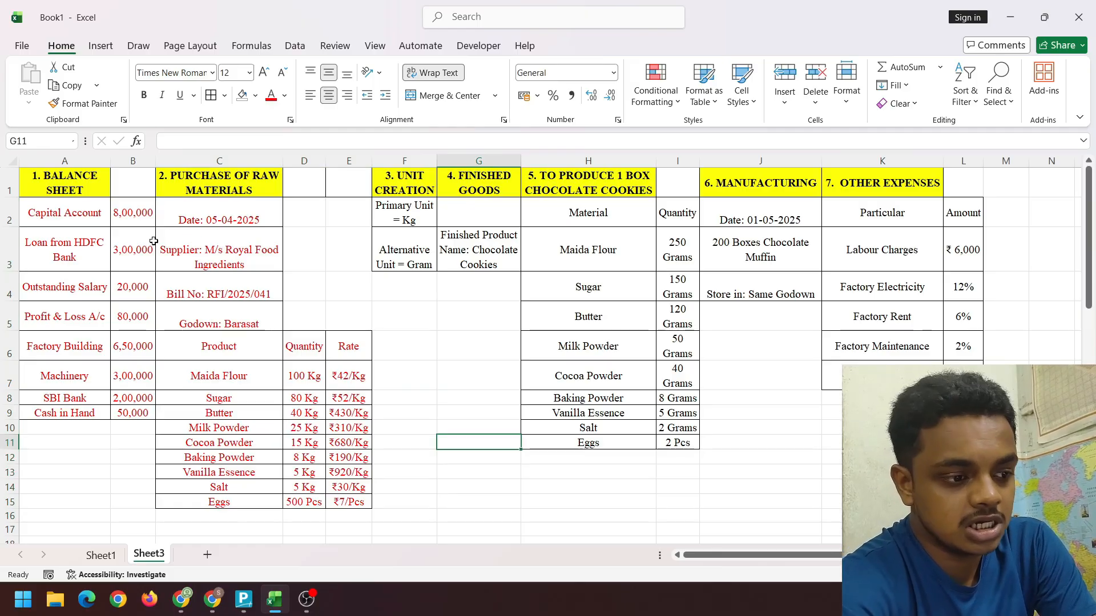
Review the purchase's date, supplier, bill number and godown cells in the Purchase of Raw Materials section
click(248, 217)
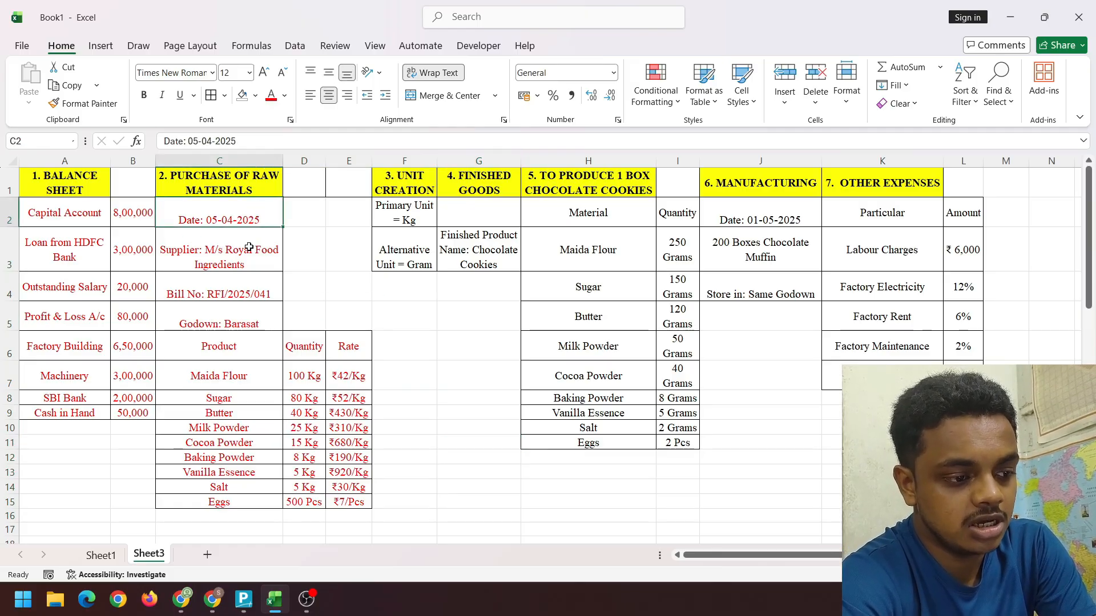
click(252, 251)
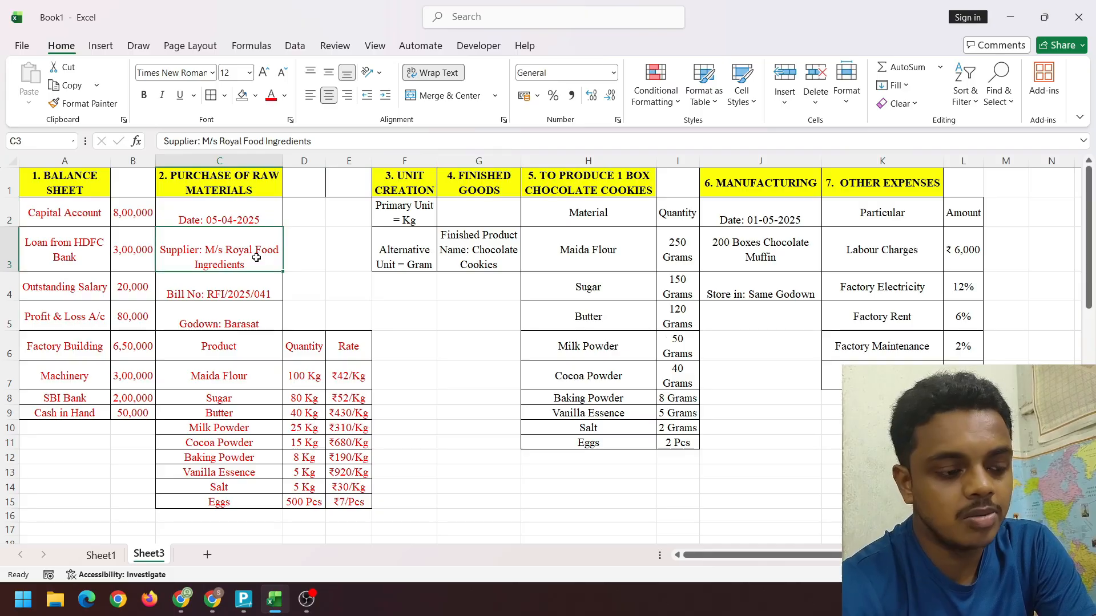
click(265, 294)
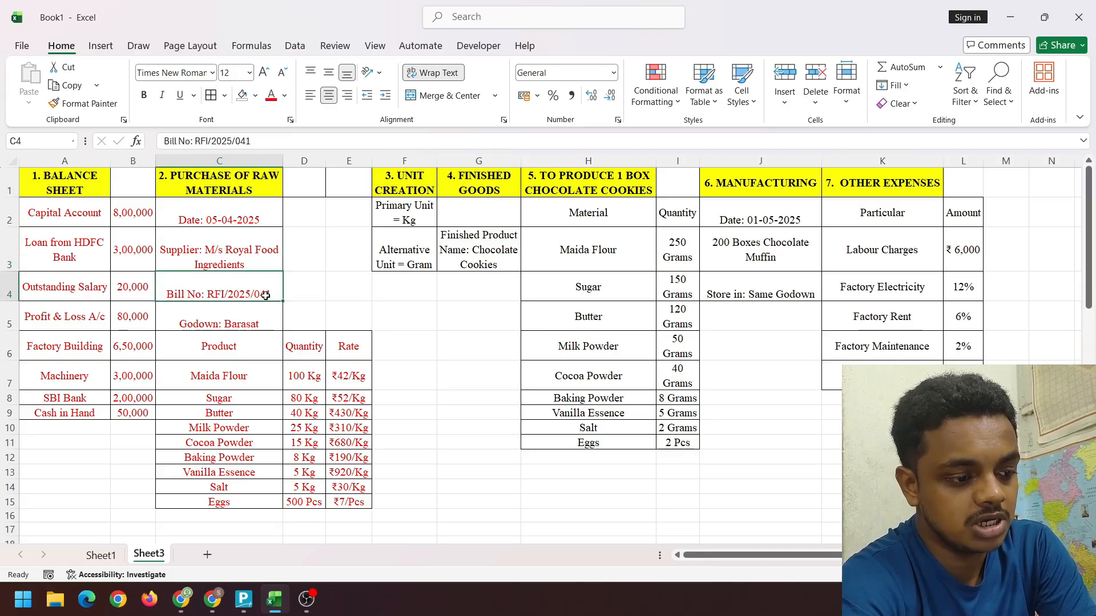
click(274, 325)
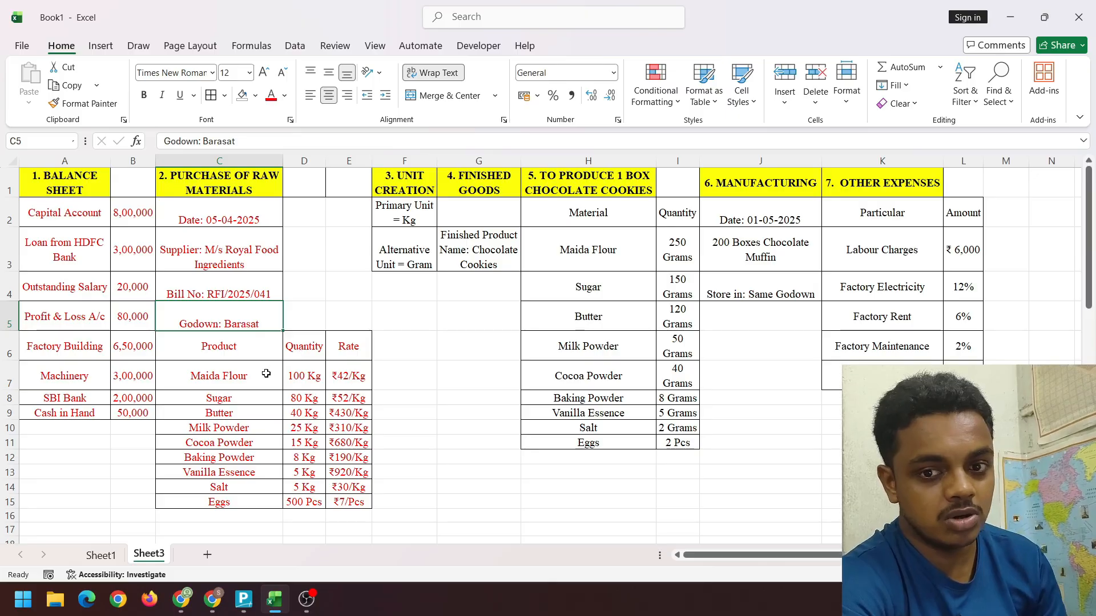
Review the raw materials table's products, quantities and rates along with the supplier and godown cells
drag(238, 354, 363, 503)
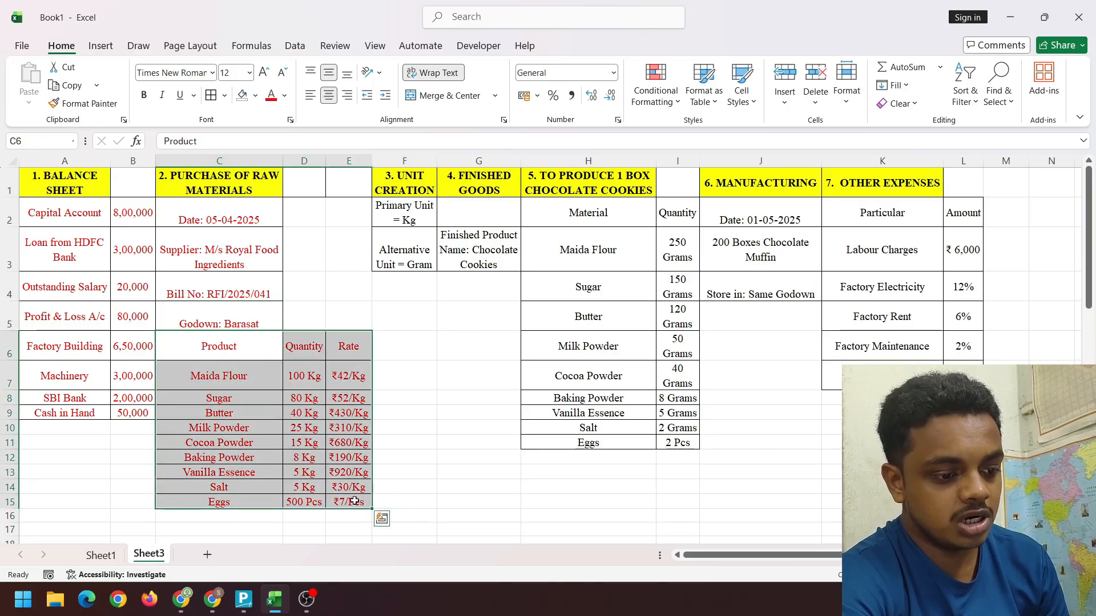
click(299, 524)
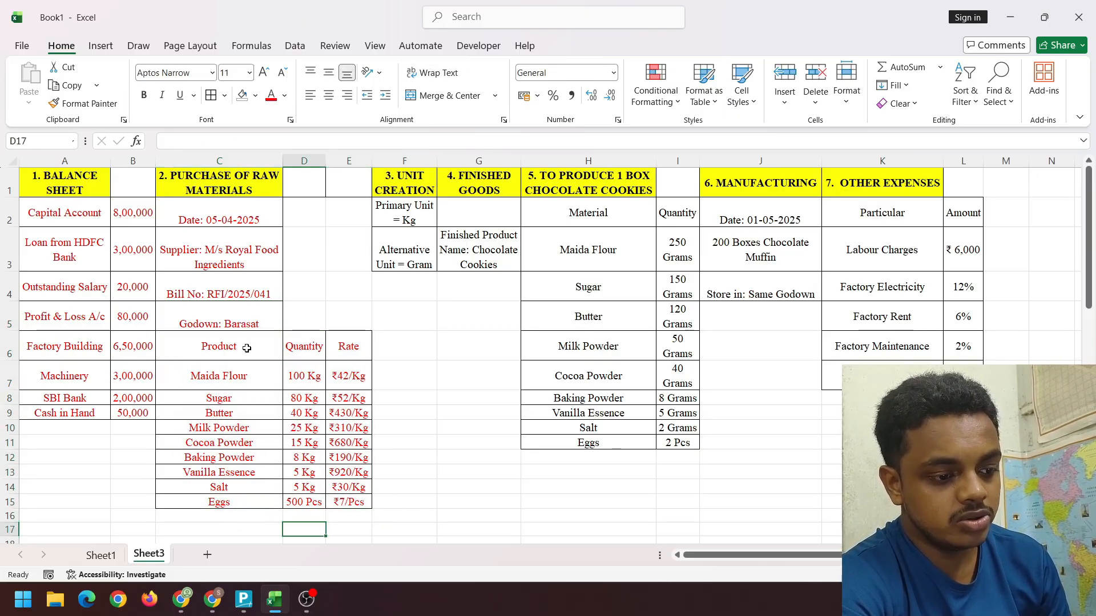
drag(245, 347, 372, 512)
click(268, 413)
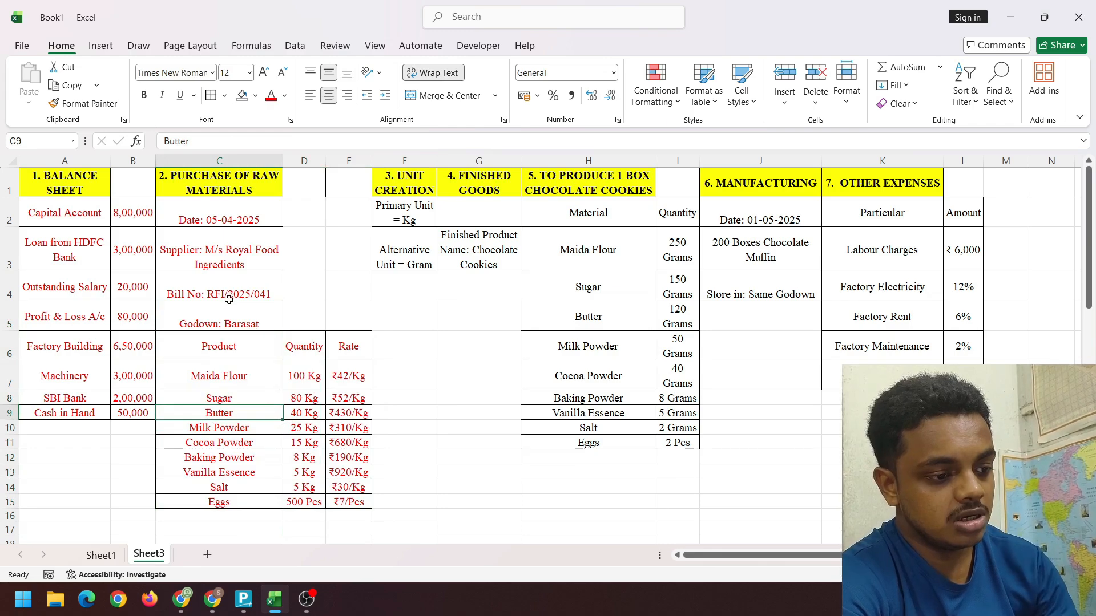
click(239, 357)
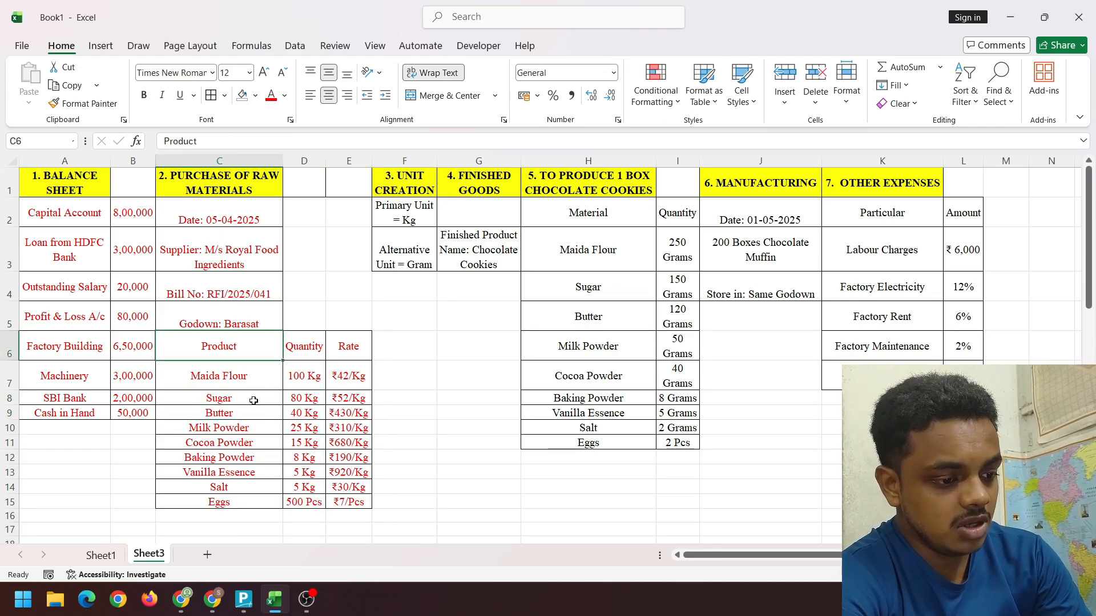
drag(245, 349, 351, 486)
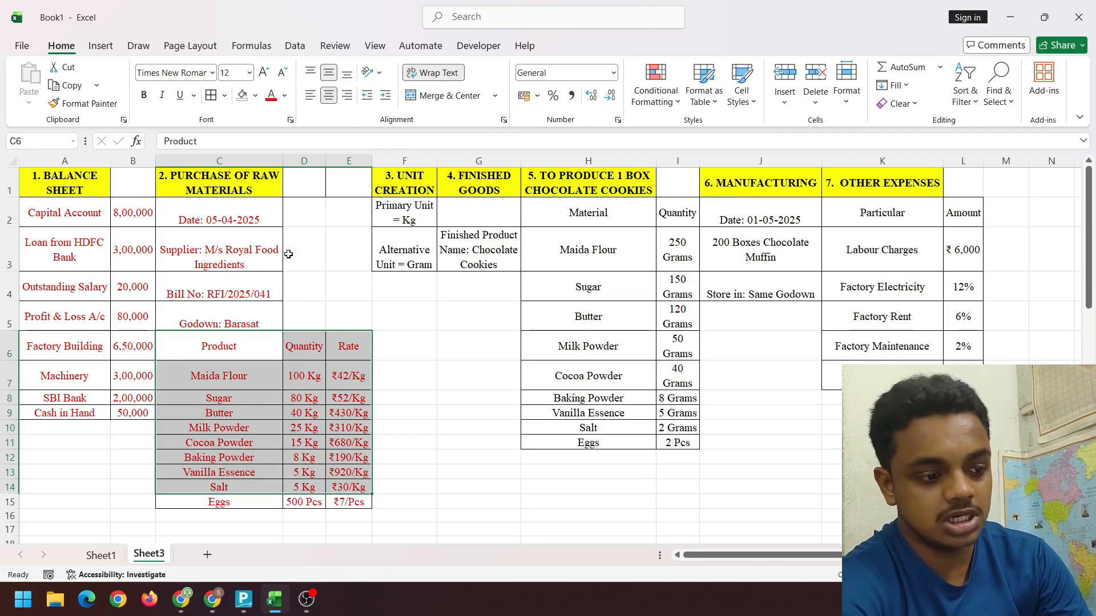
click(260, 266)
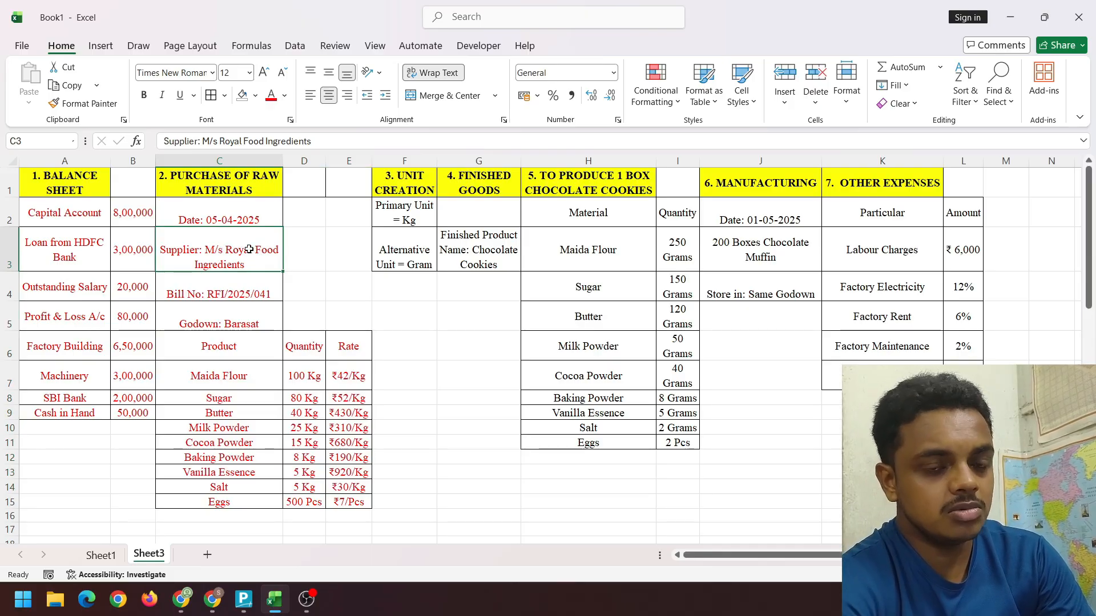
click(246, 320)
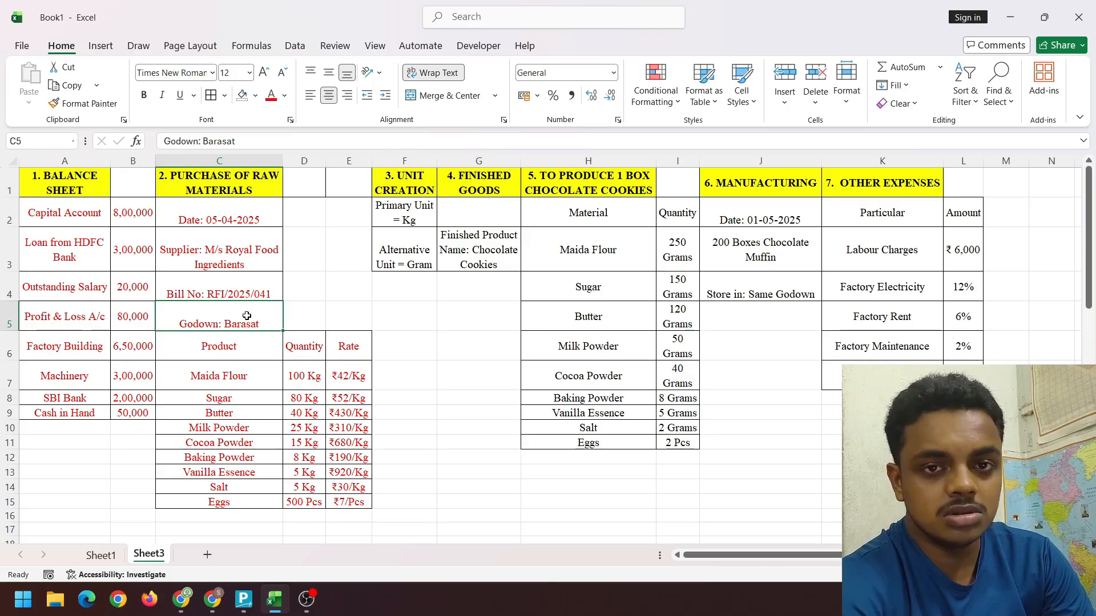
click(308, 378)
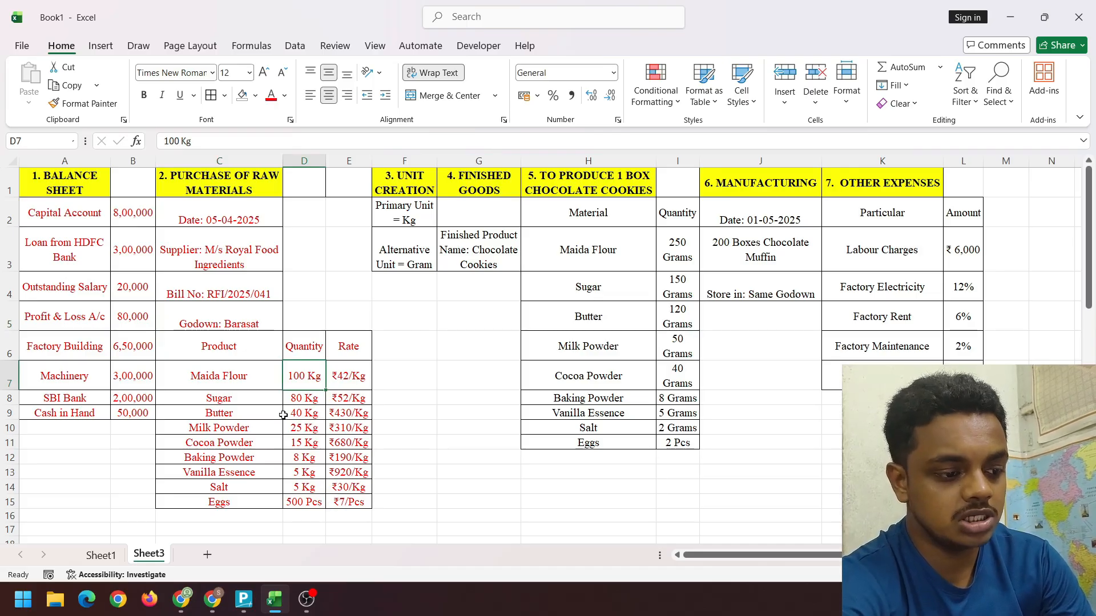
Switch to TallyPrime and start creating a new inventory unit master from the Gateway of Tally
key(alt+Tab)
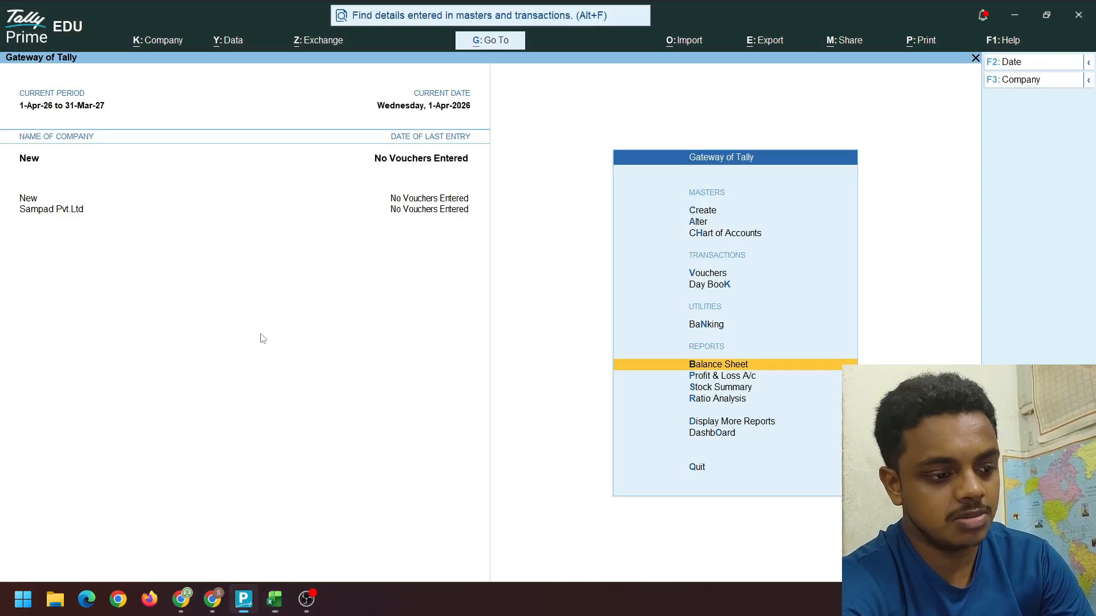
key(Up)
key(Up)
key(Up)
key(Up)
key(Up)
key(Up)
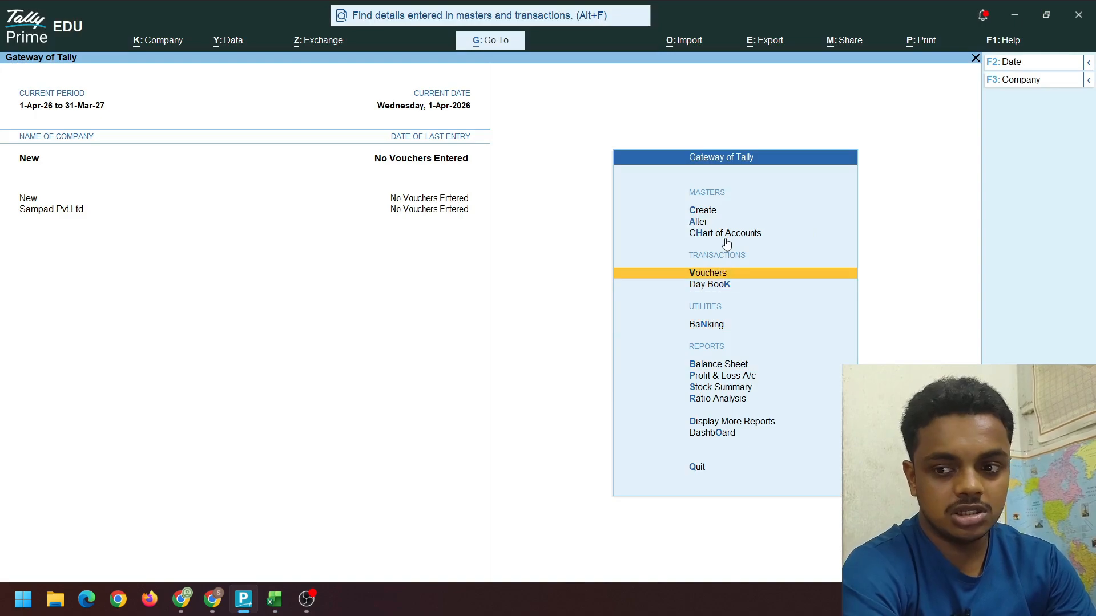
key(Return)
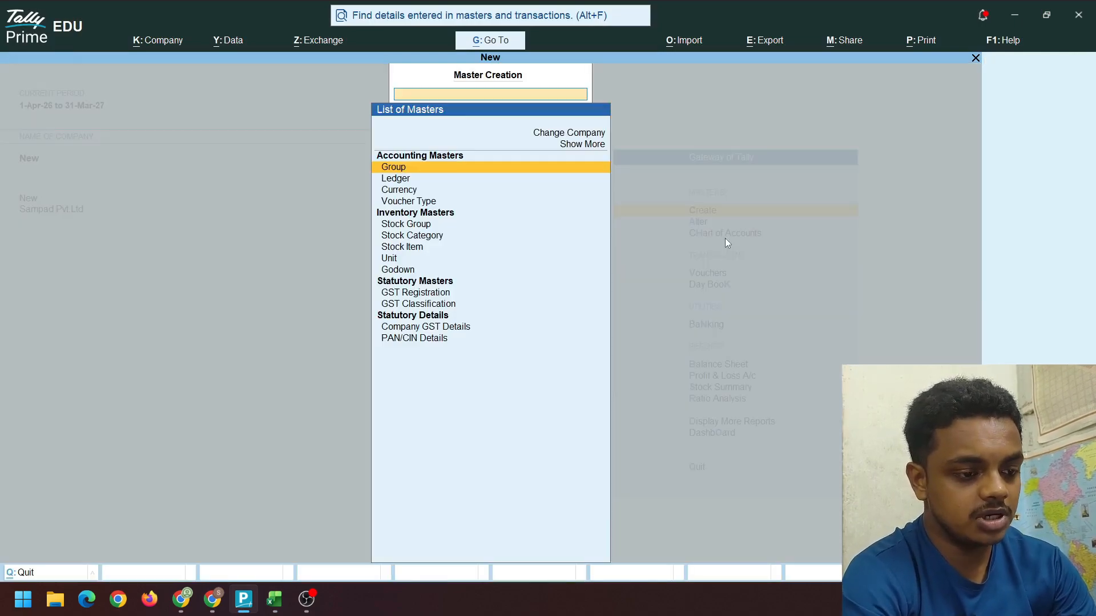
key(Down)
key(Down)
key(Down)
key(Down)
key(Down)
key(Down)
key(Down)
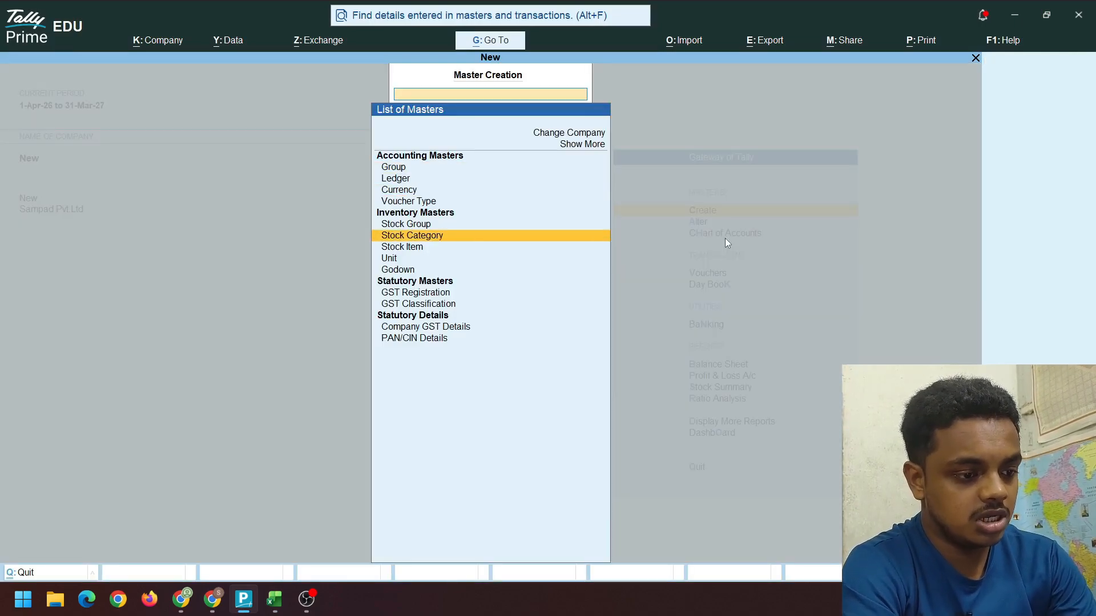
key(Return)
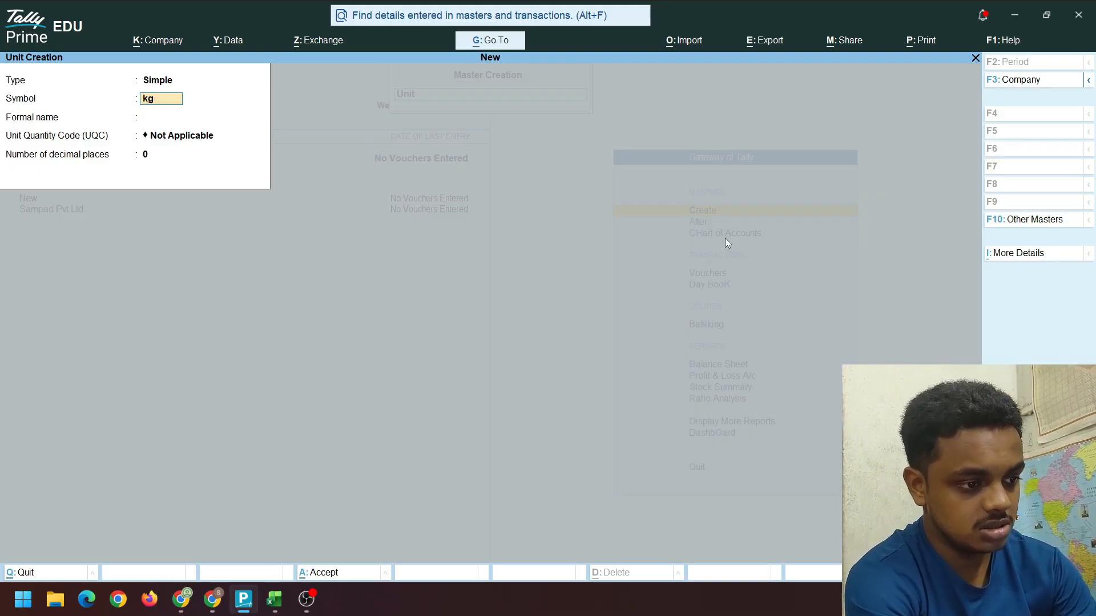
Assign the quantity code KGS-KILOGRAMS to the new unit and enter Kilograms as its formal name
key(Return)
key(Return)
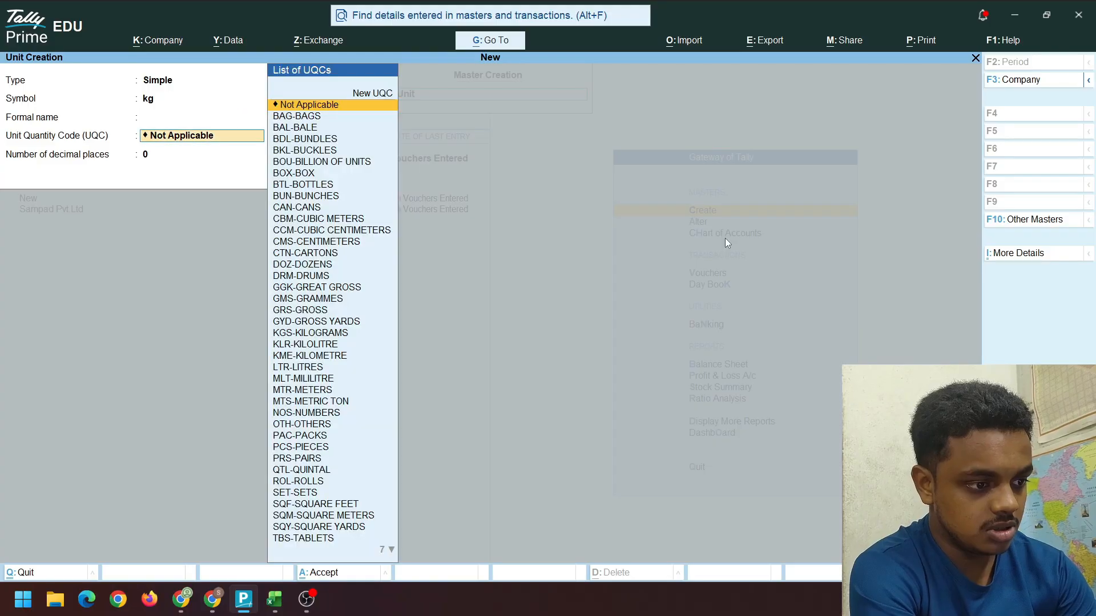
text(kg)
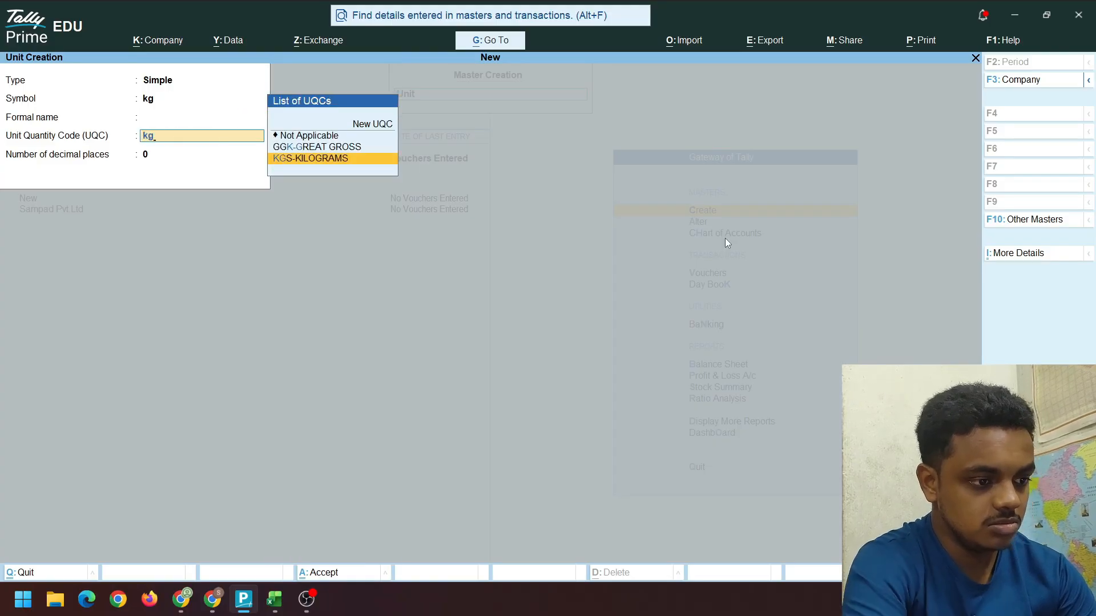
key(Return)
key(BackSpace)
key(BackSpace)
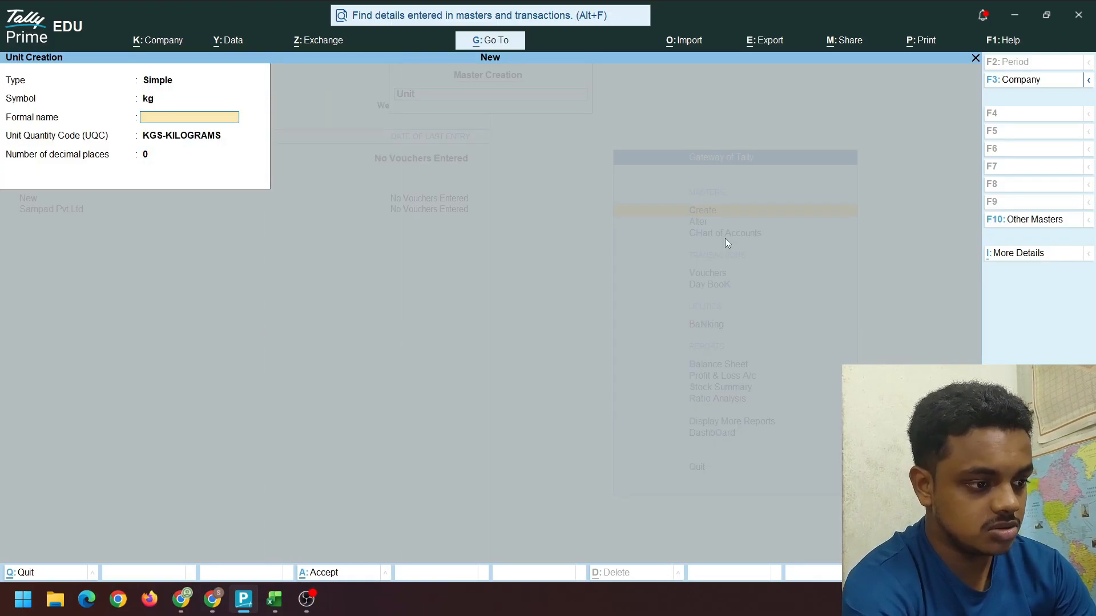
text(Kilo)
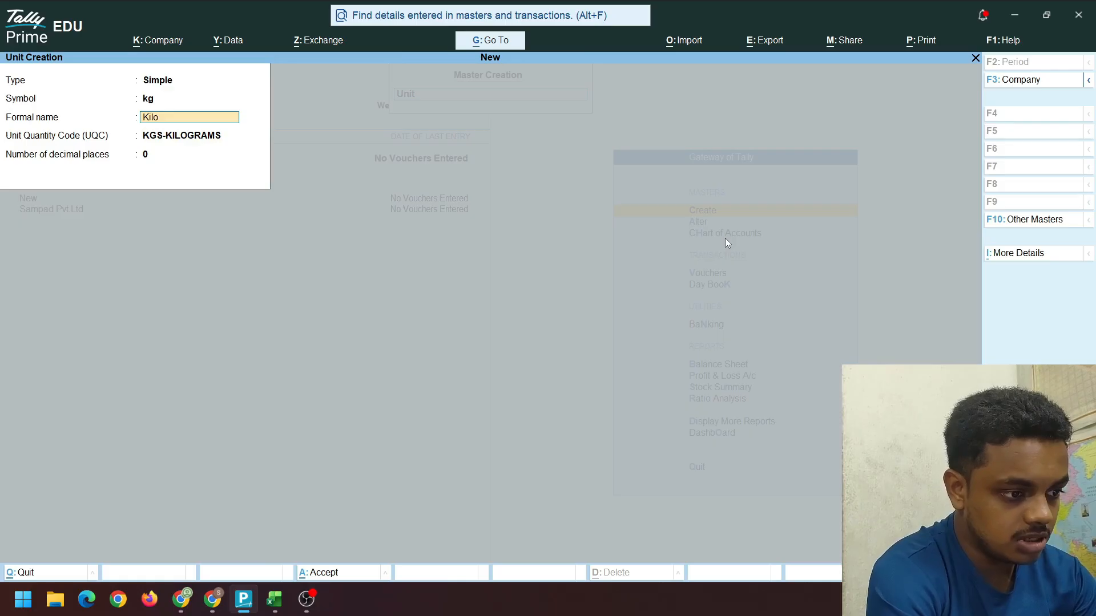
text(grams)
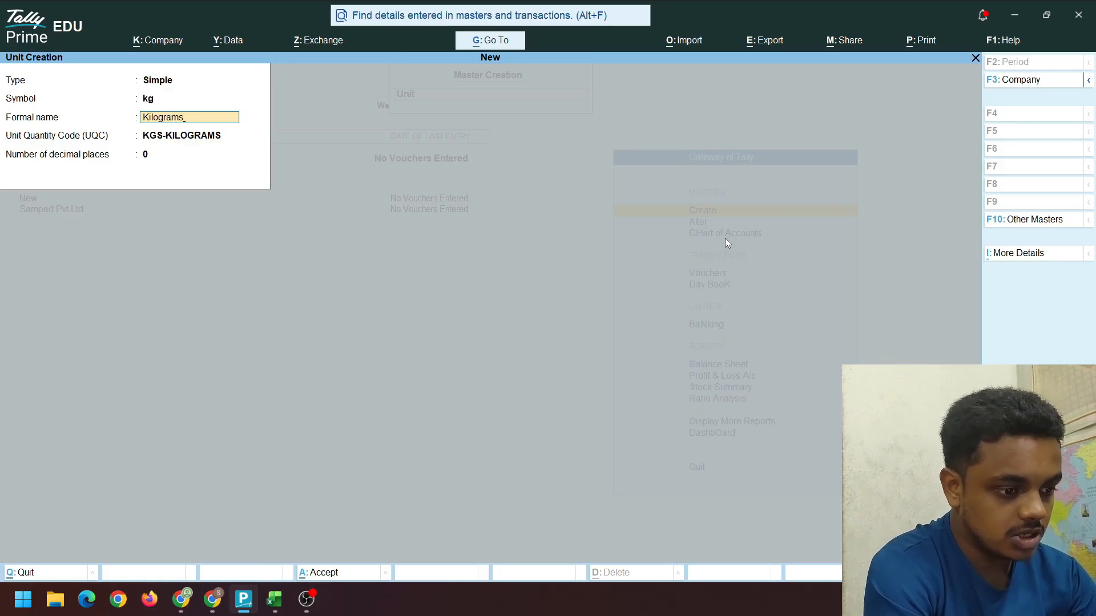
Change the kilogram unit's symbol to kgs and save the unit
key(Up)
text(k)
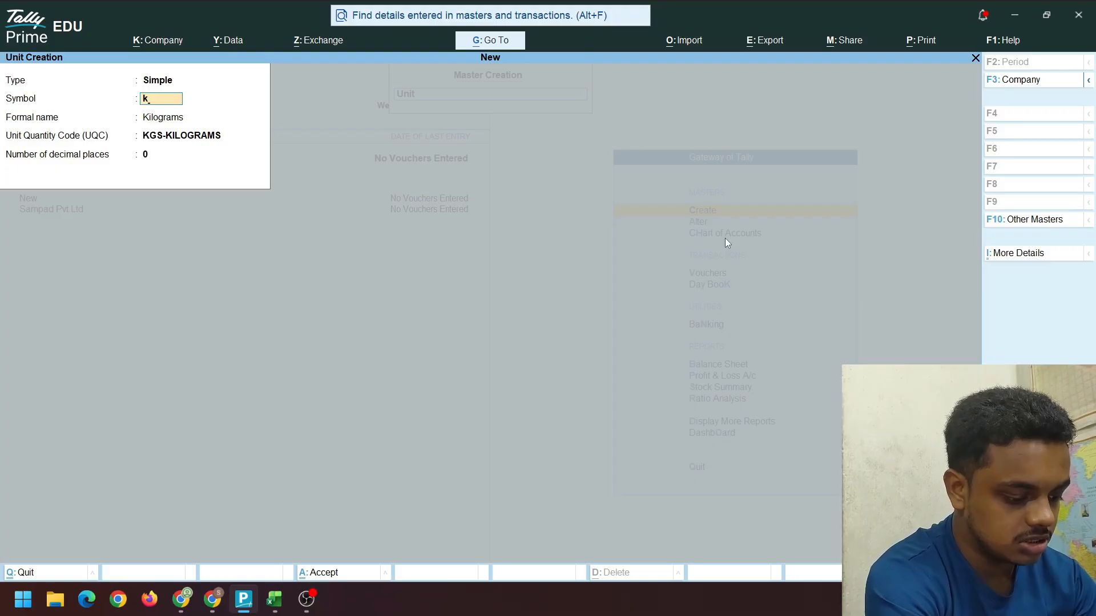
text(gs)
key(Return)
key(Return)
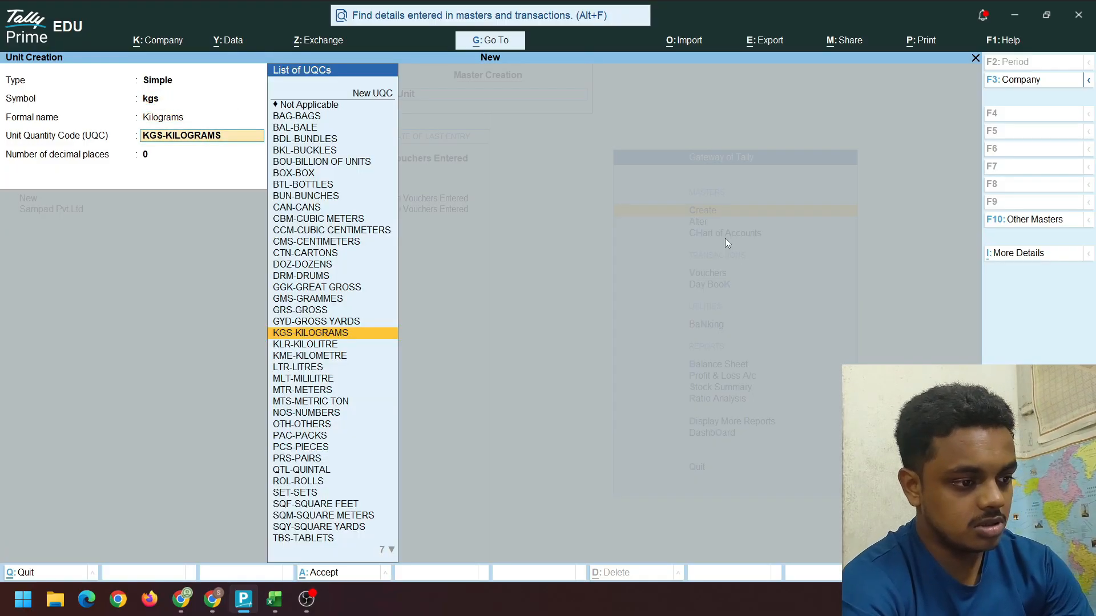
key(Return)
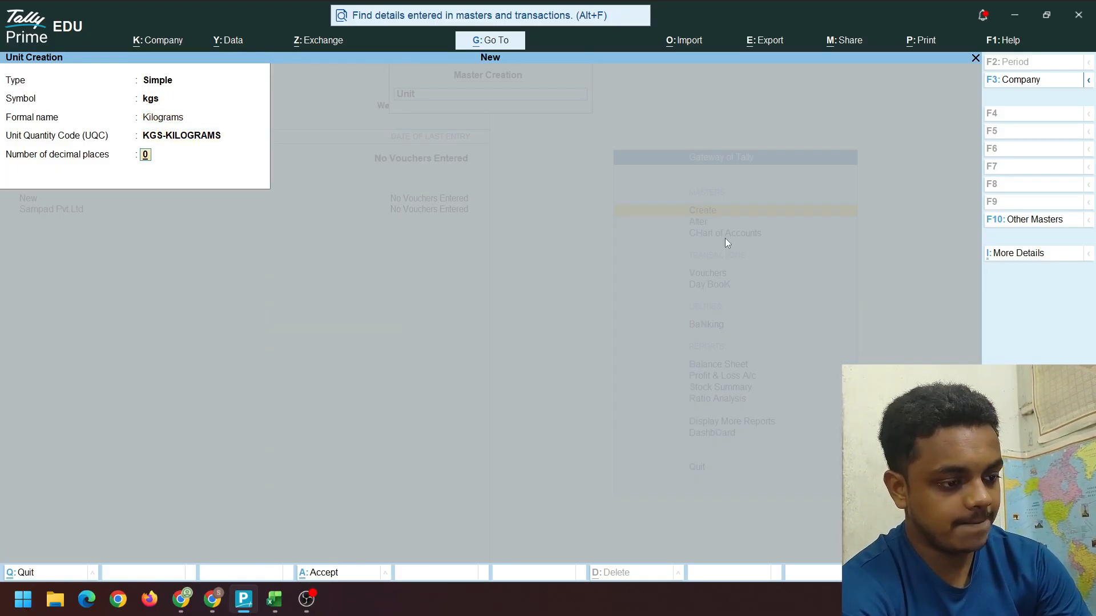
key(Return)
Create a second simple unit with symbol Pcs, formal name Pieces and quantity code PCS-PIECES, and save it
text(P)
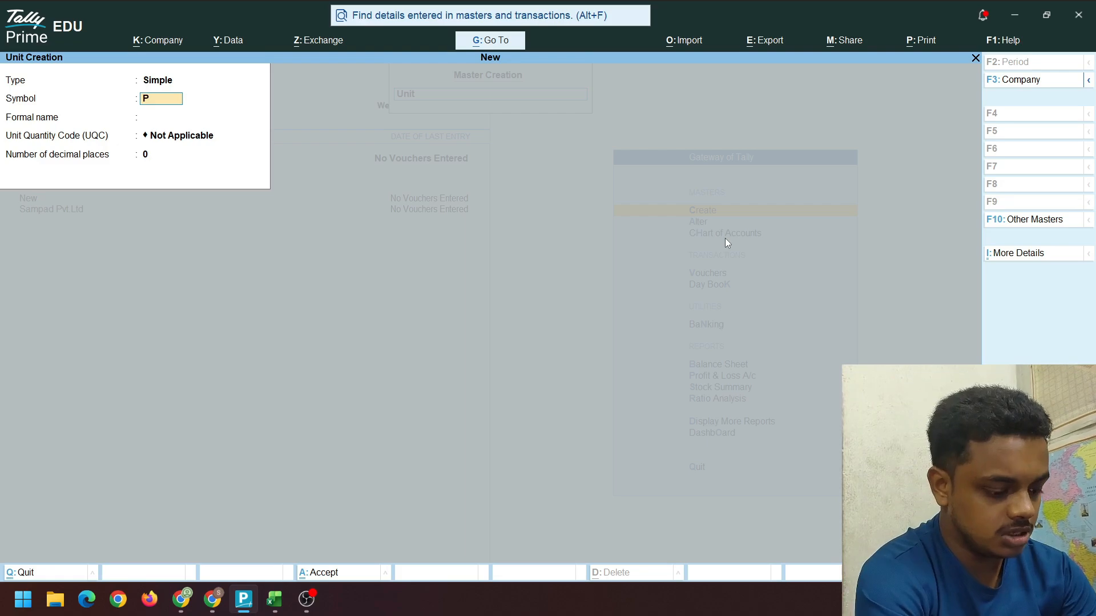
text(cs)
key(Return)
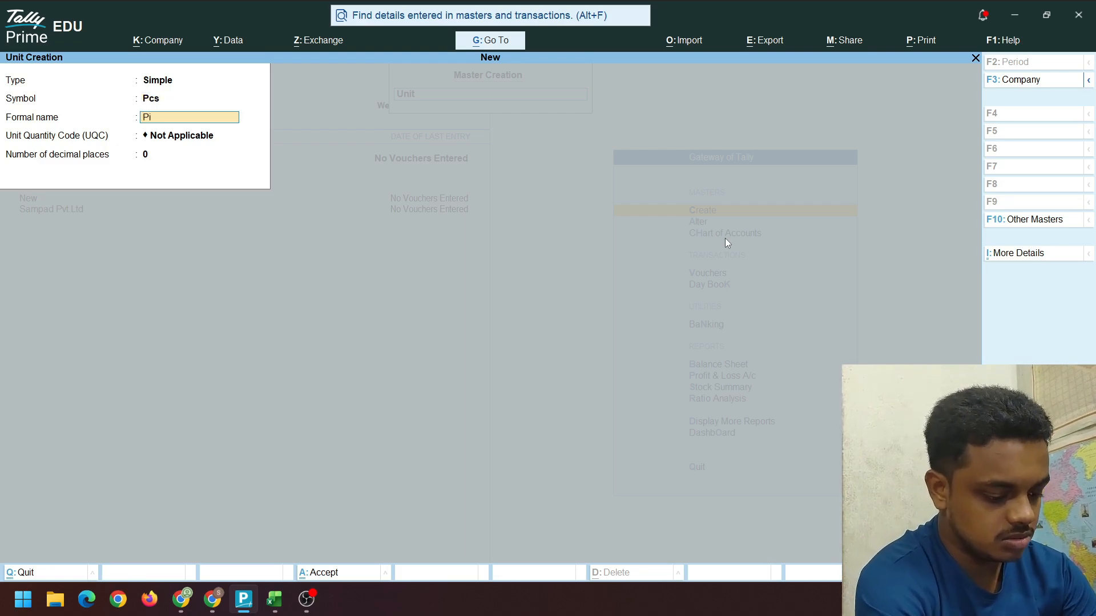
text(Pieces)
key(Return)
text(pcs)
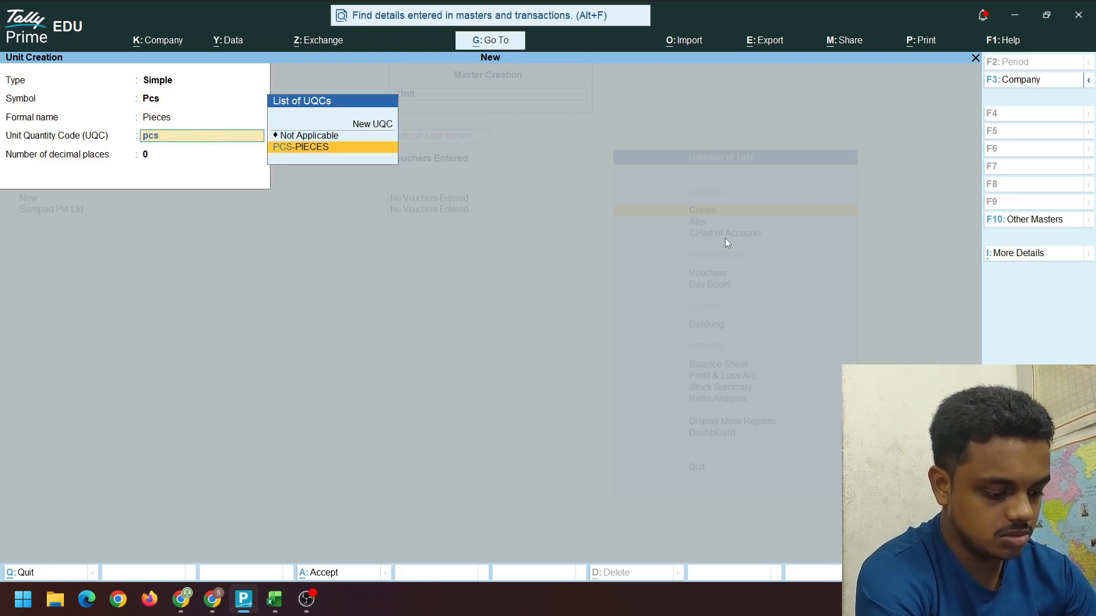
key(Return)
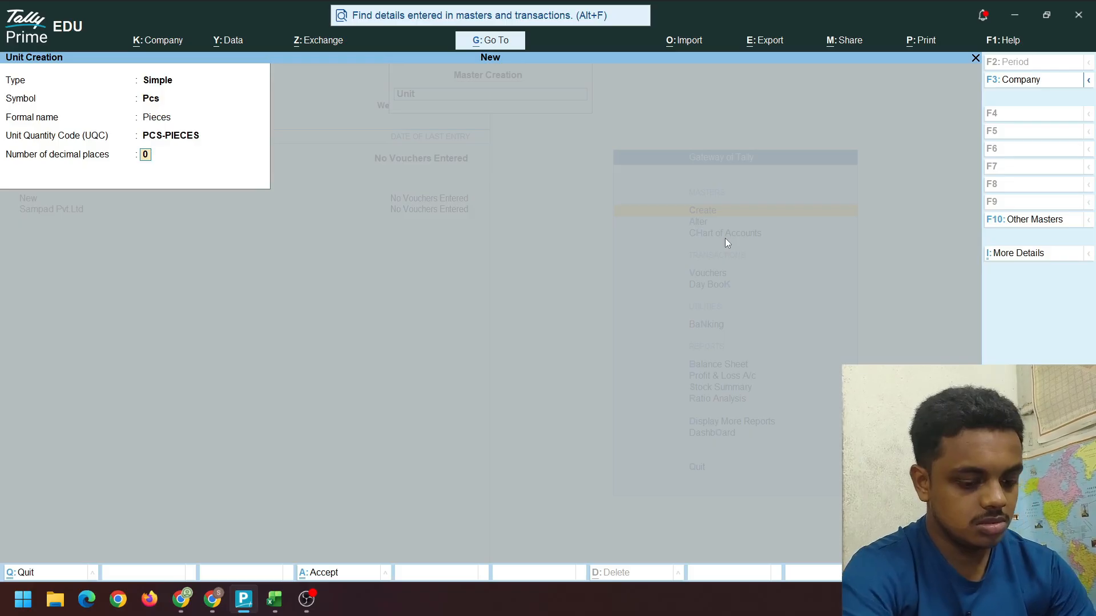
key(Return)
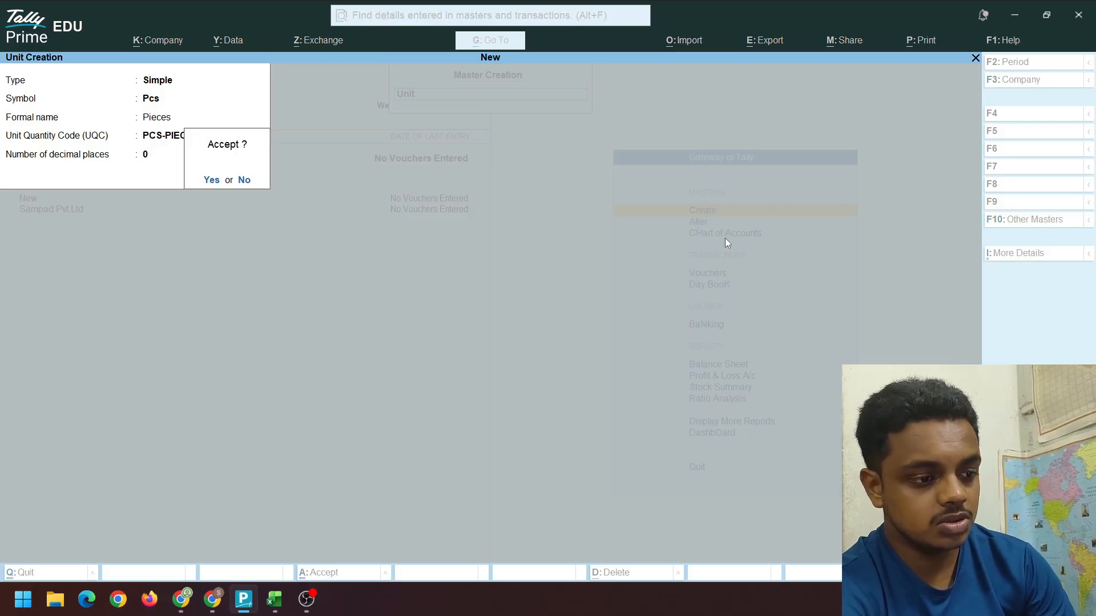
key(Return)
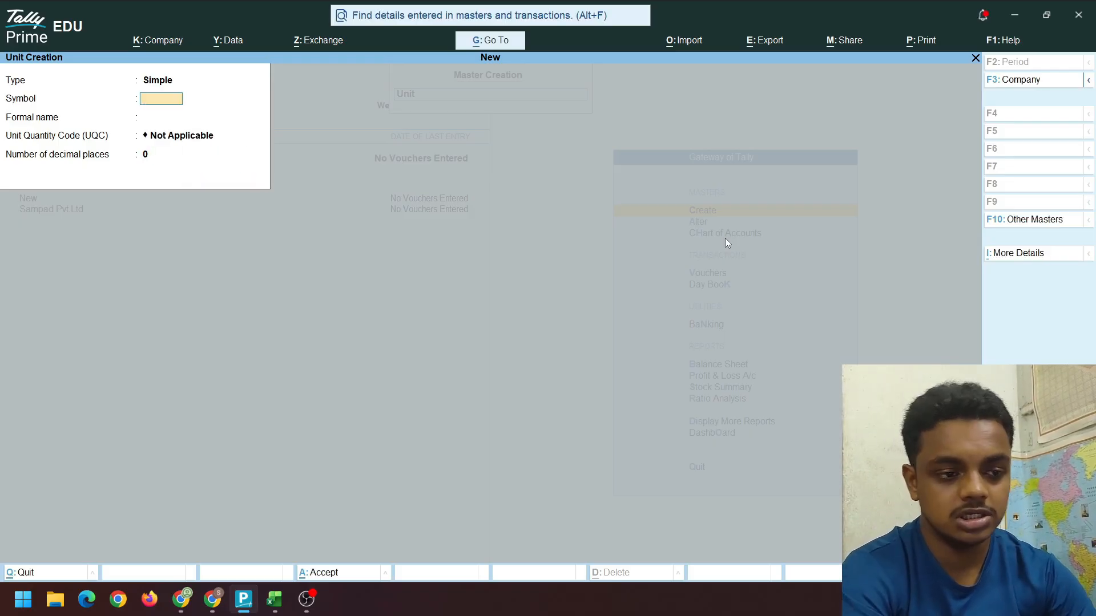
Leave unit creation and create a new godown named Barasat under Primary
key(Escape)
key(Return)
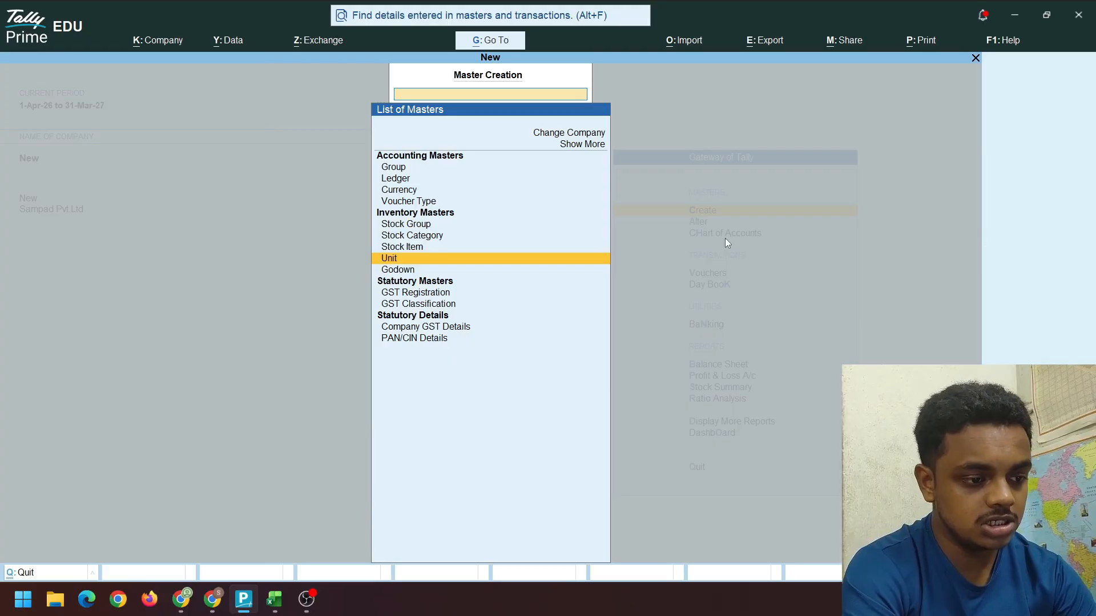
key(Down)
key(Return)
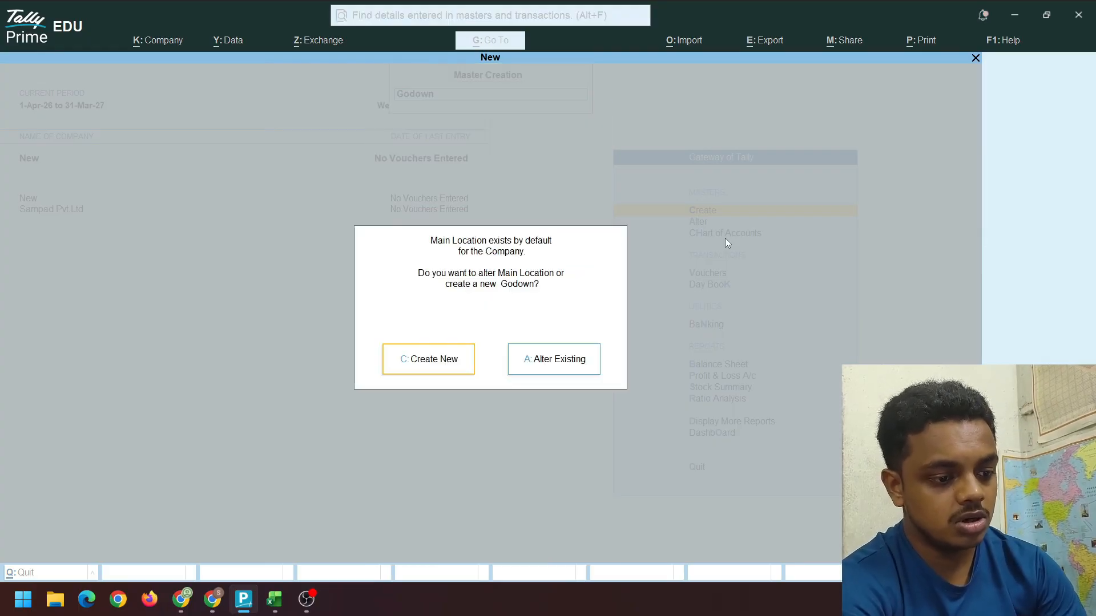
key(c)
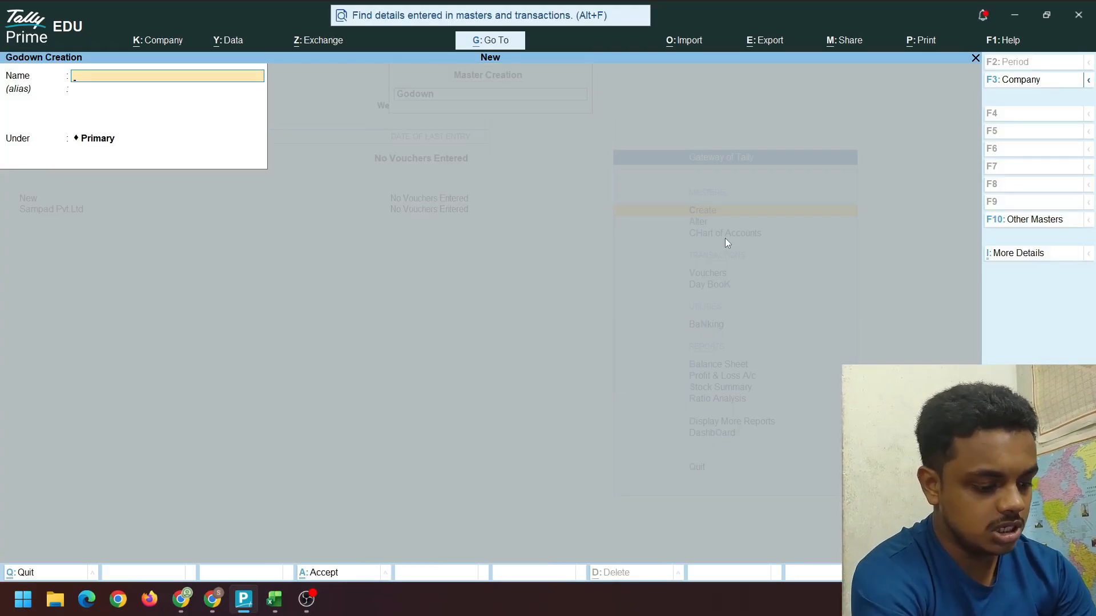
text(Barasat)
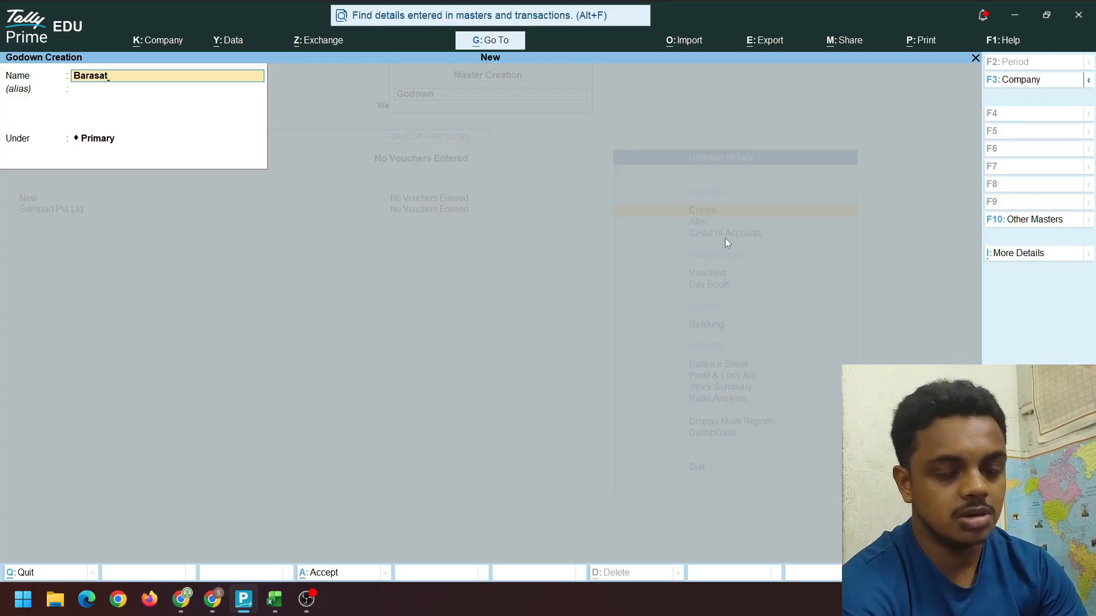
key(Return)
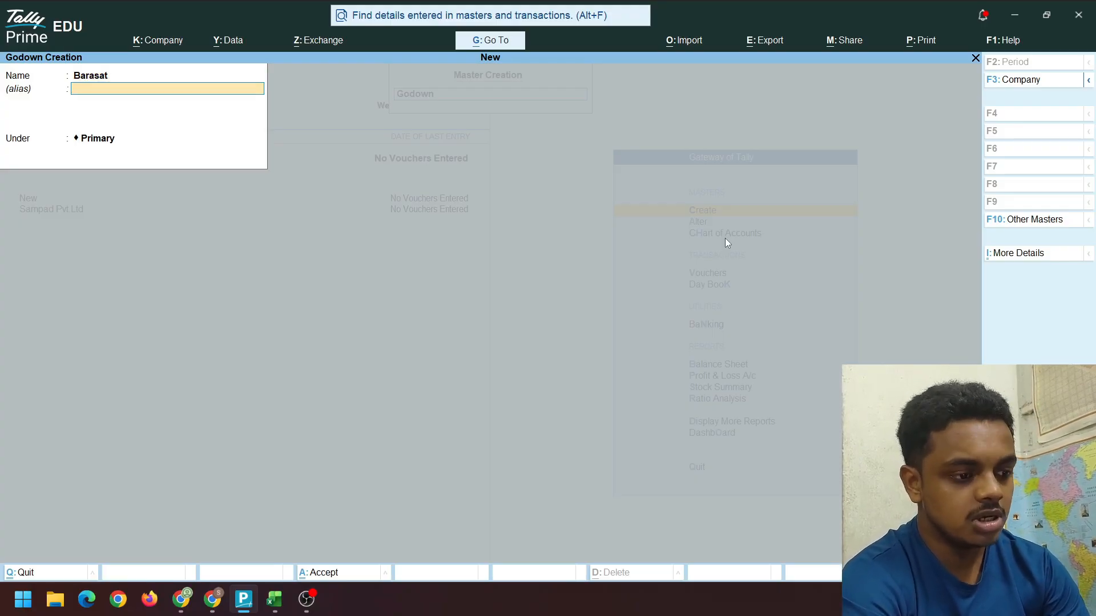
key(Return)
key(Return)
key(Return)
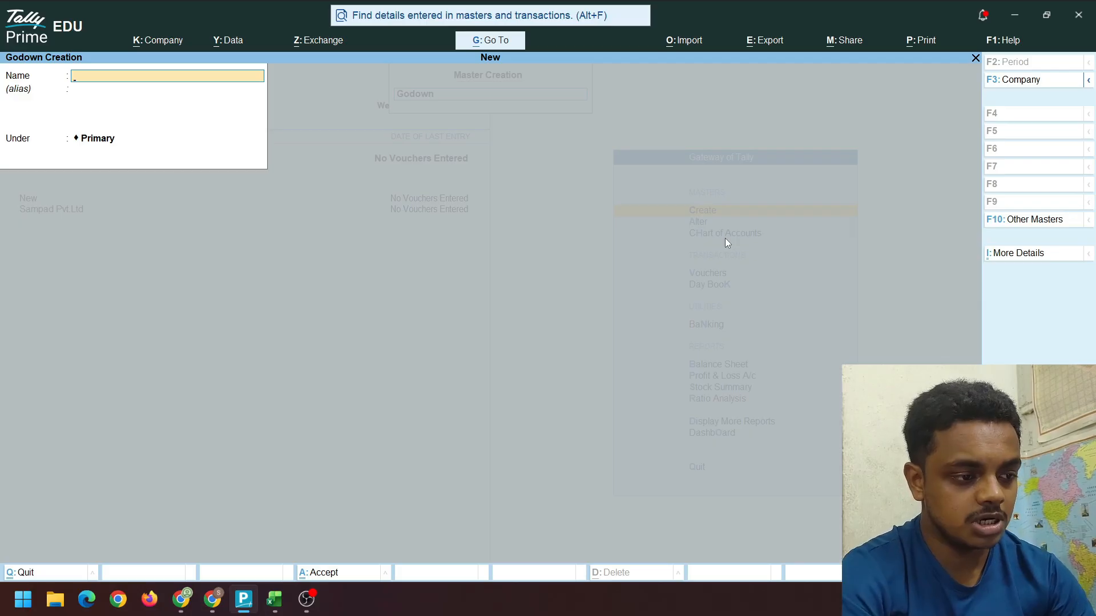
Close godown creation, return to the Gateway of Tally and switch to the Excel exercise sheet
key(Escape)
key(Return)
key(Escape)
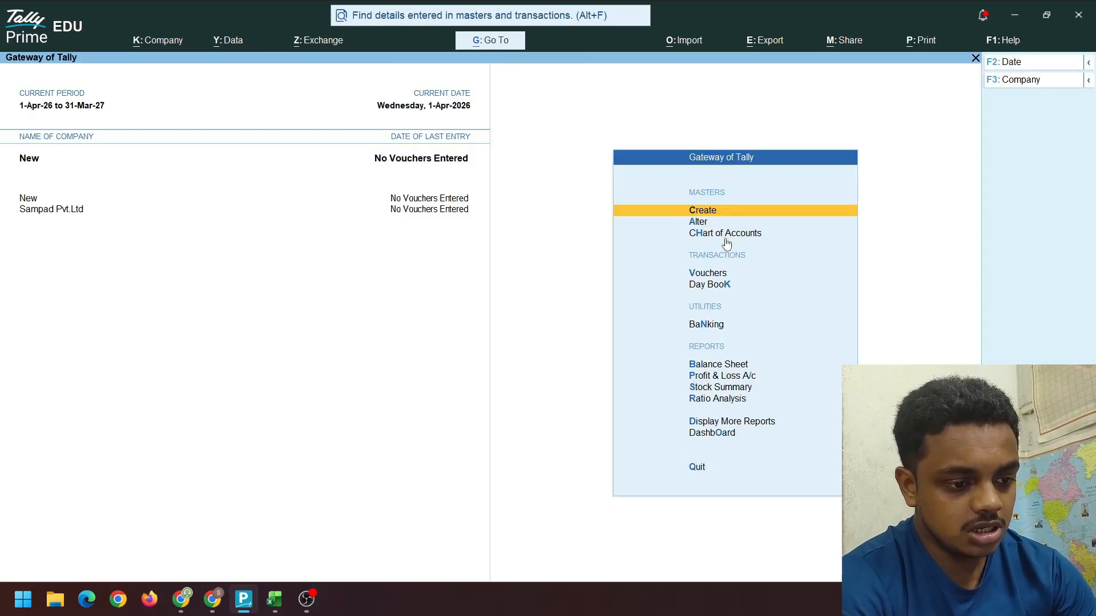
key(alt+Tab)
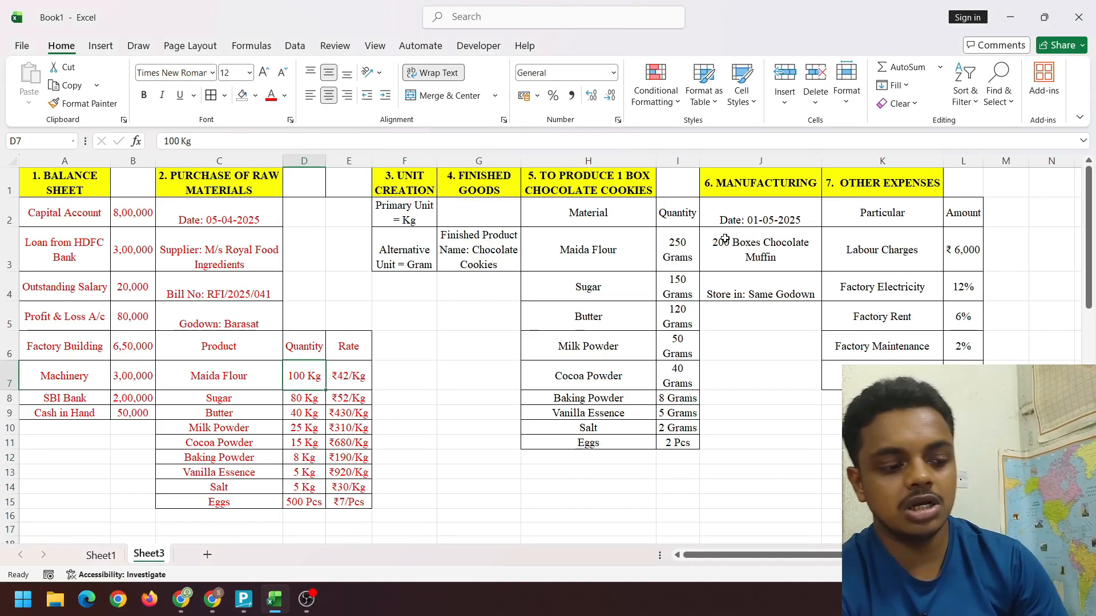
drag(186, 337, 365, 503)
drag(203, 386, 356, 502)
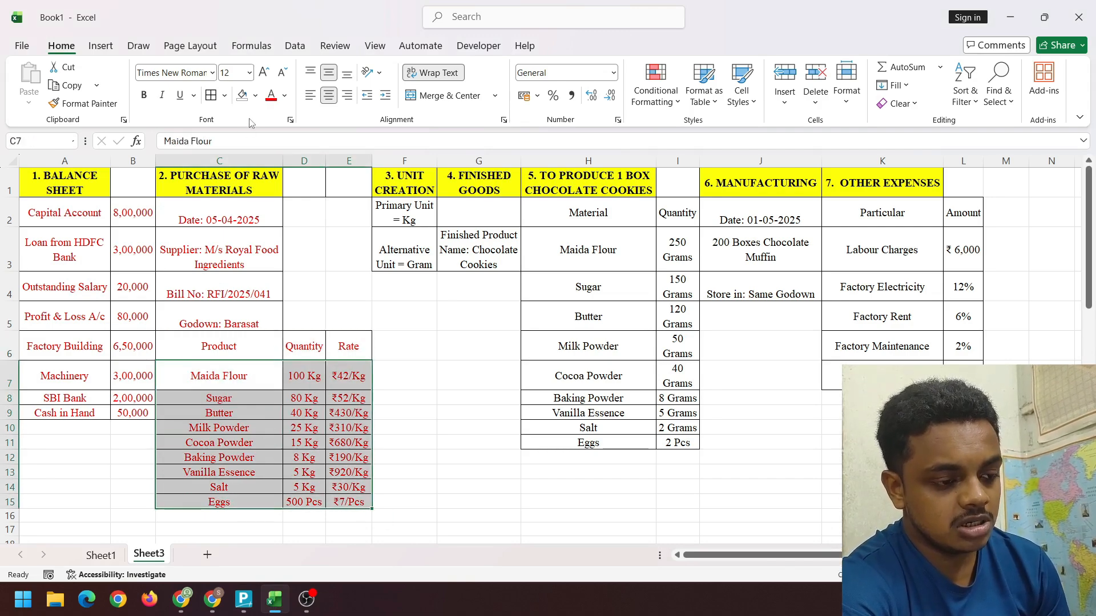
click(284, 95)
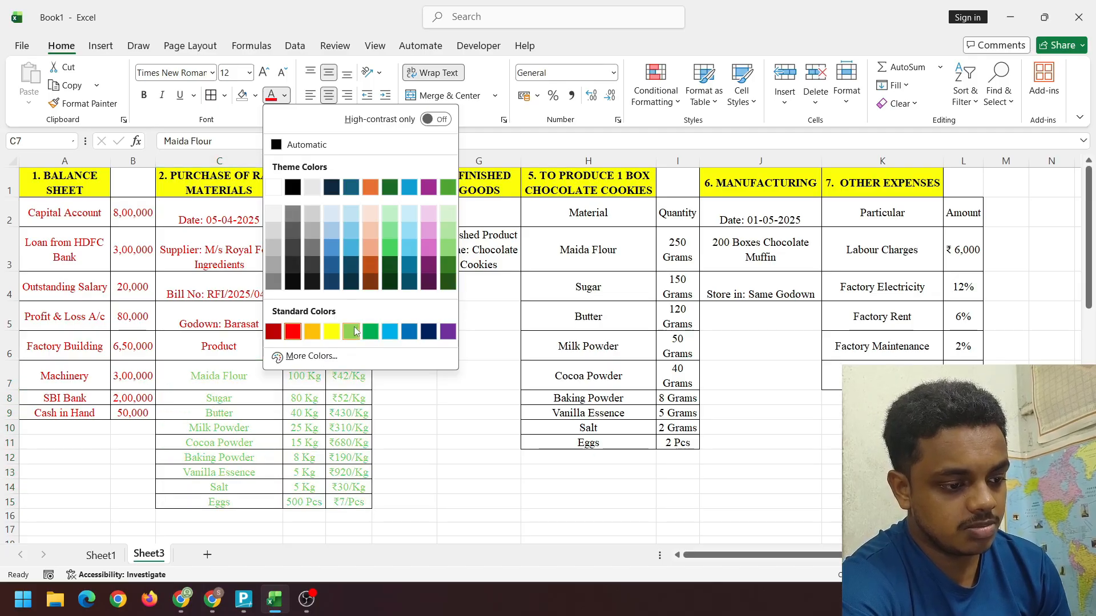
click(264, 415)
click(379, 475)
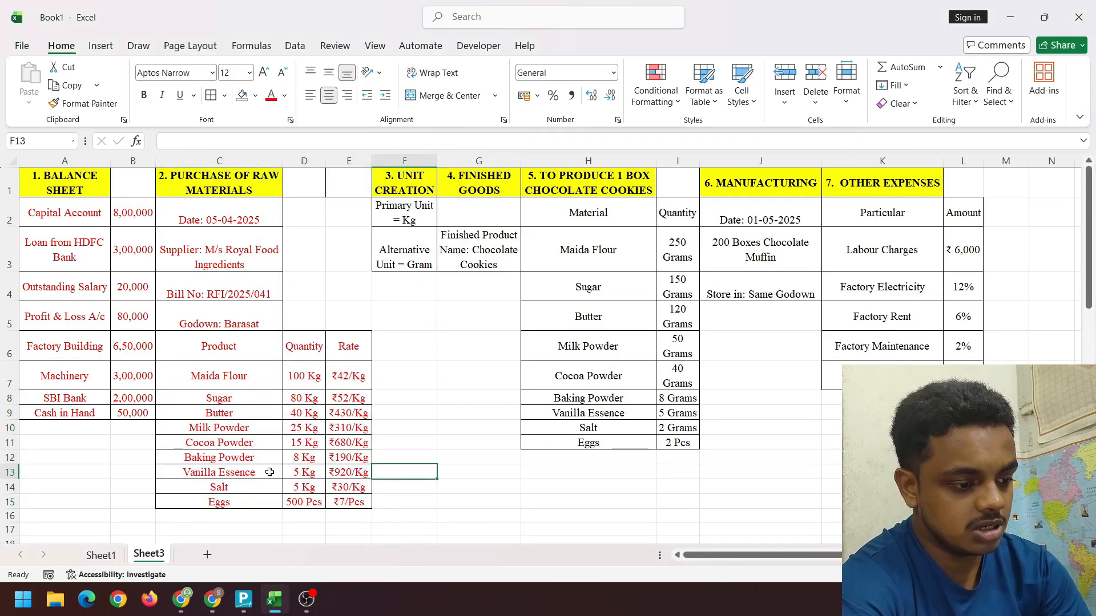
Switch to TallyPrime and open a new purchase voucher in Item Invoice mode
key(alt+Tab)
key(Down)
key(Down)
key(Down)
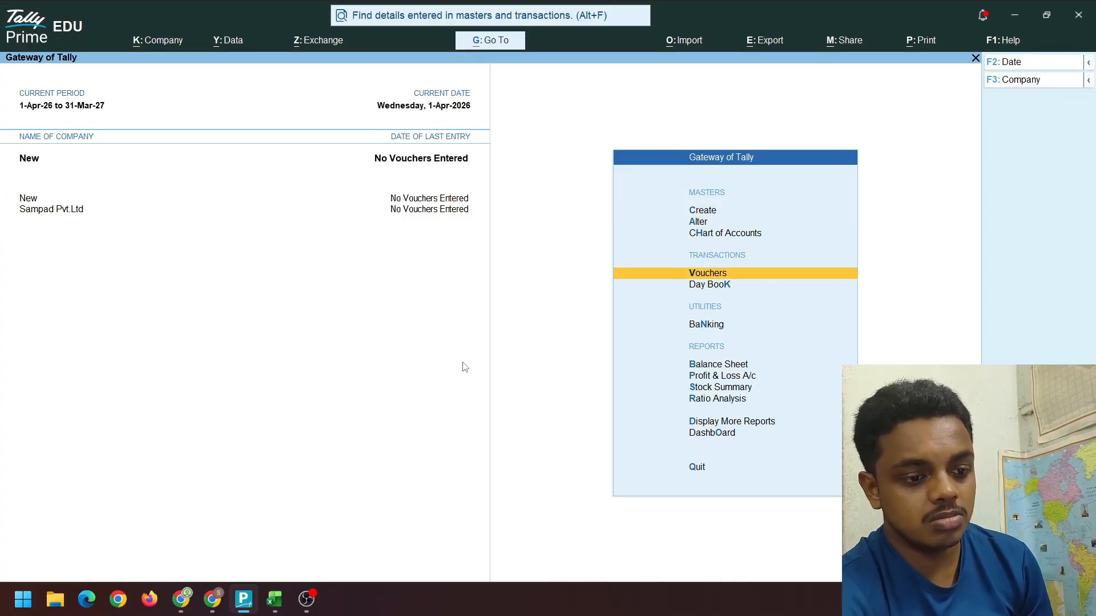
key(Return)
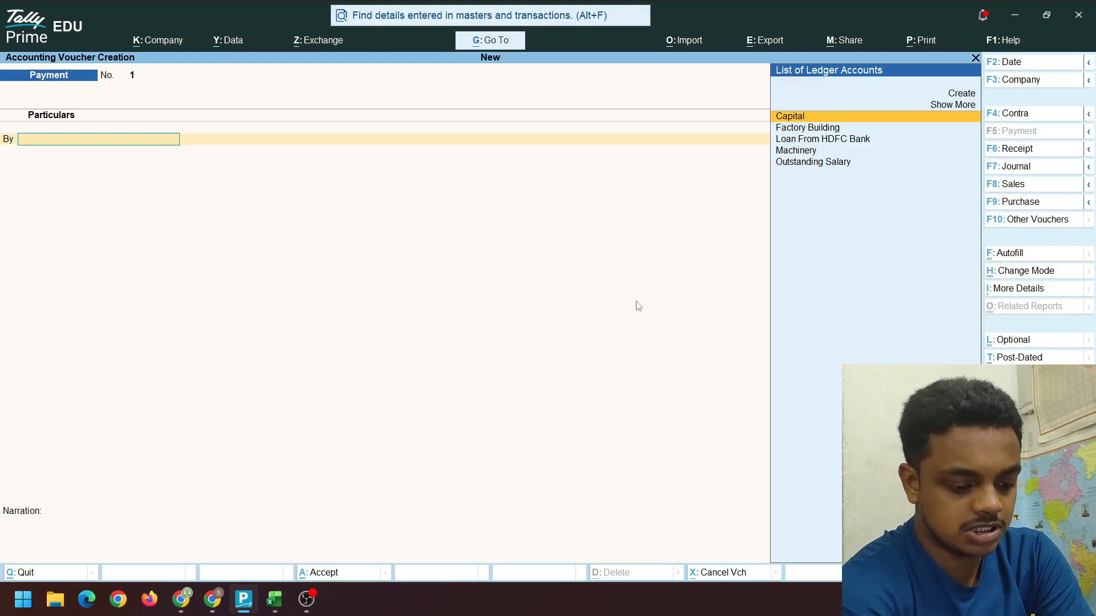
key(F9)
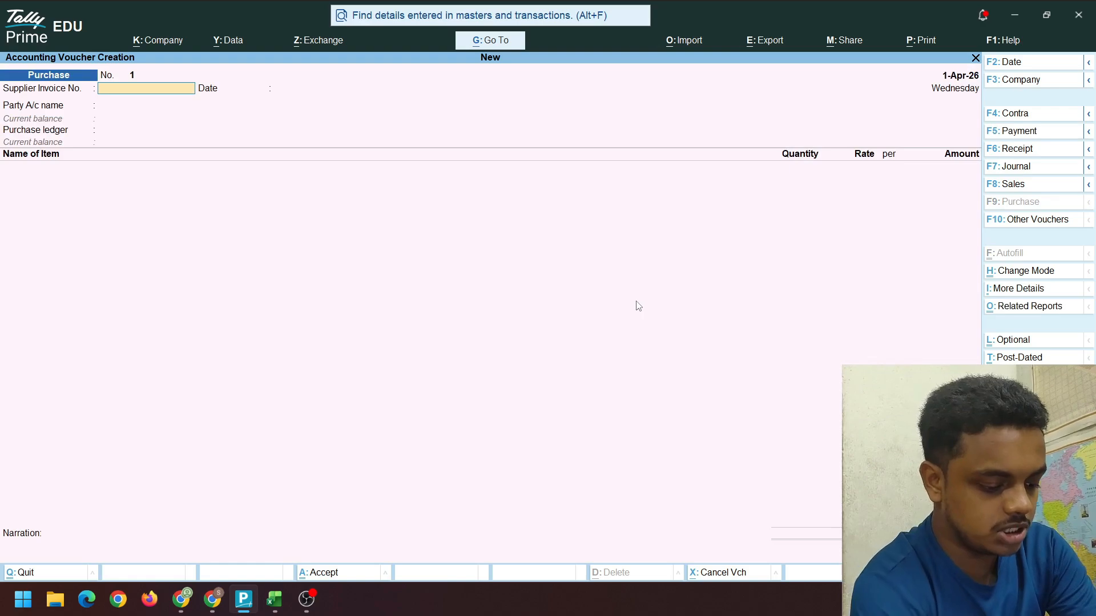
key(ctrl+h)
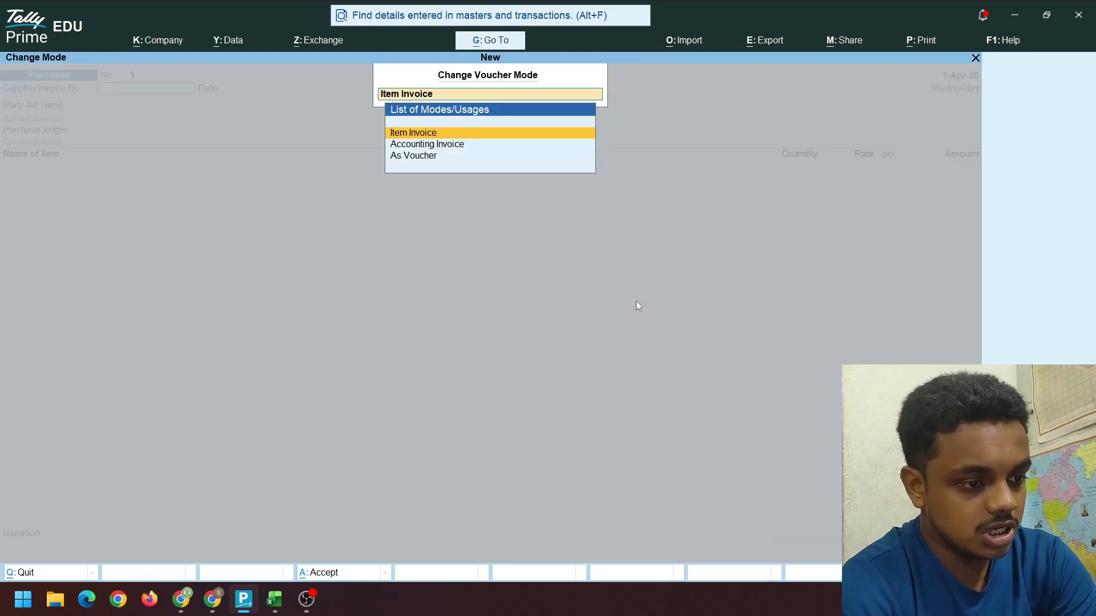
key(Return)
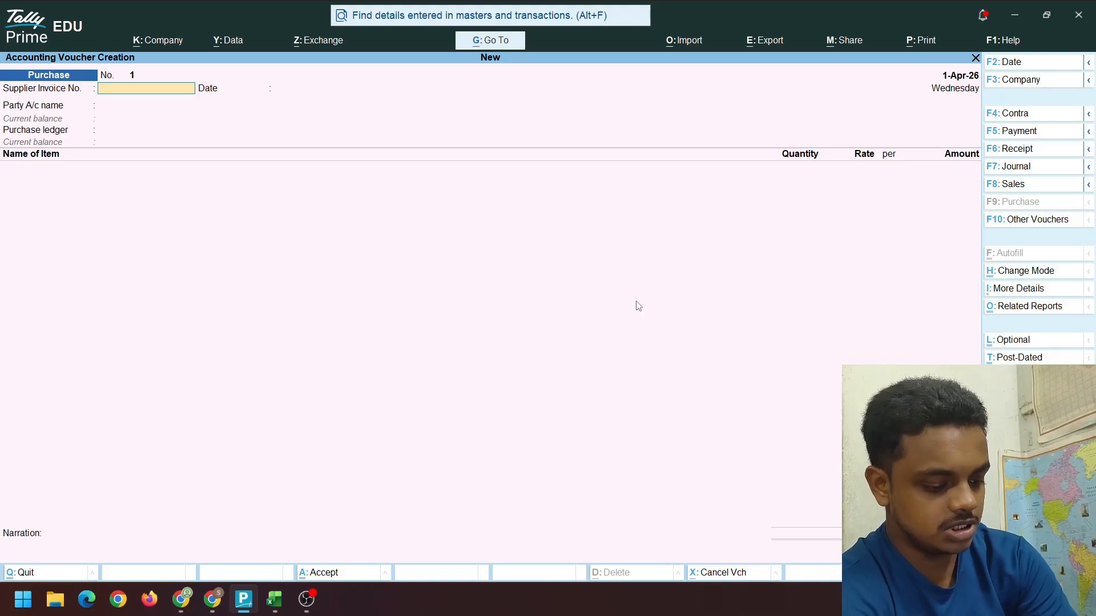
key(ctrl+h)
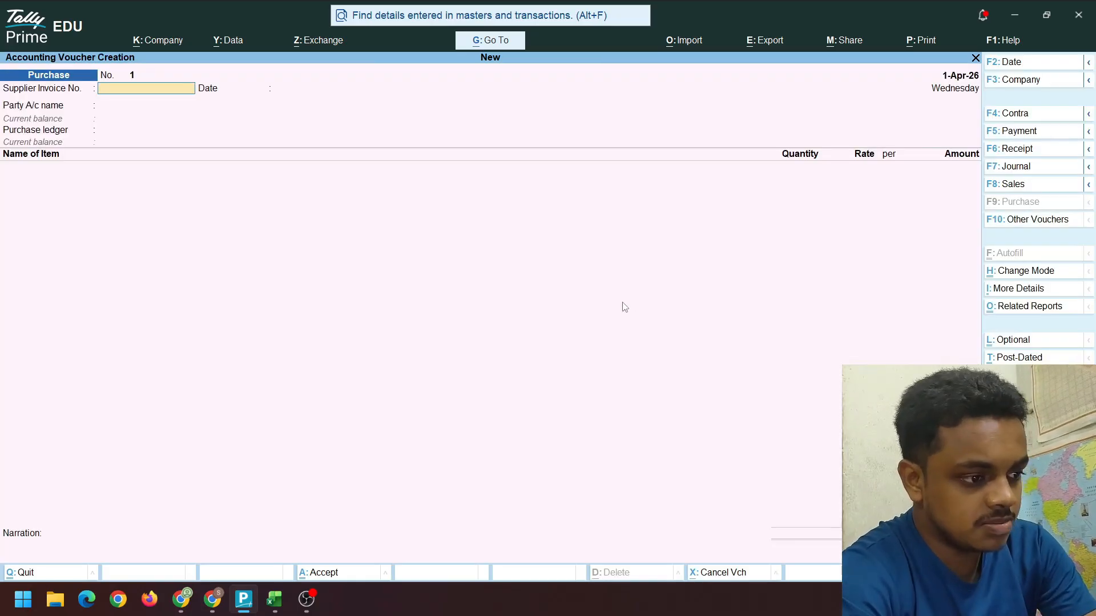
Check the purchase date in the Excel sheet, then set the TallyPrime purchase voucher date to 2-5
key(alt+Tab)
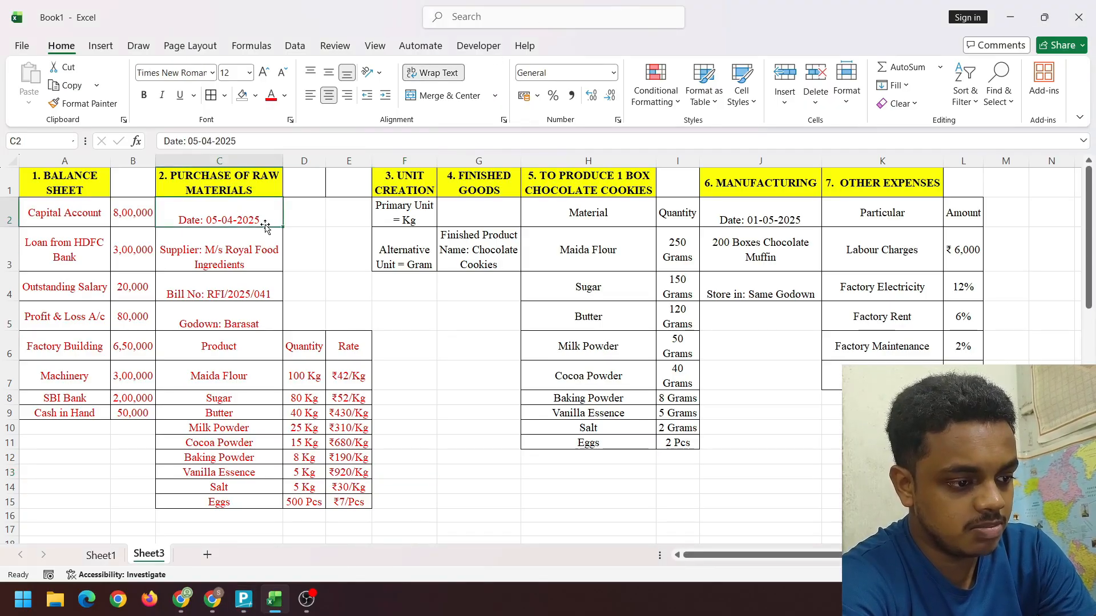
key(alt+Tab)
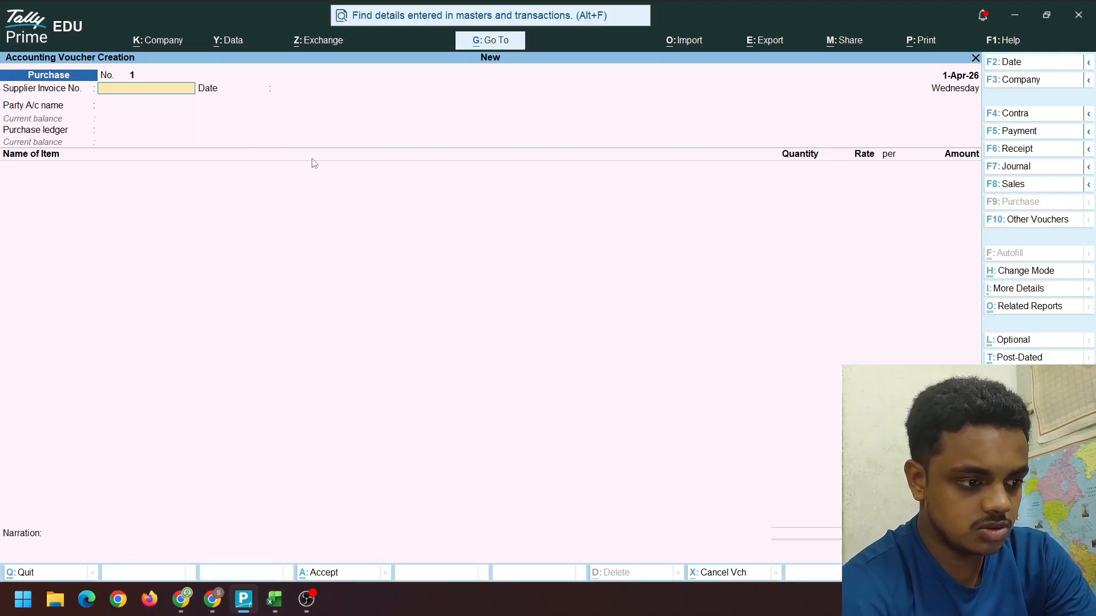
key(F2)
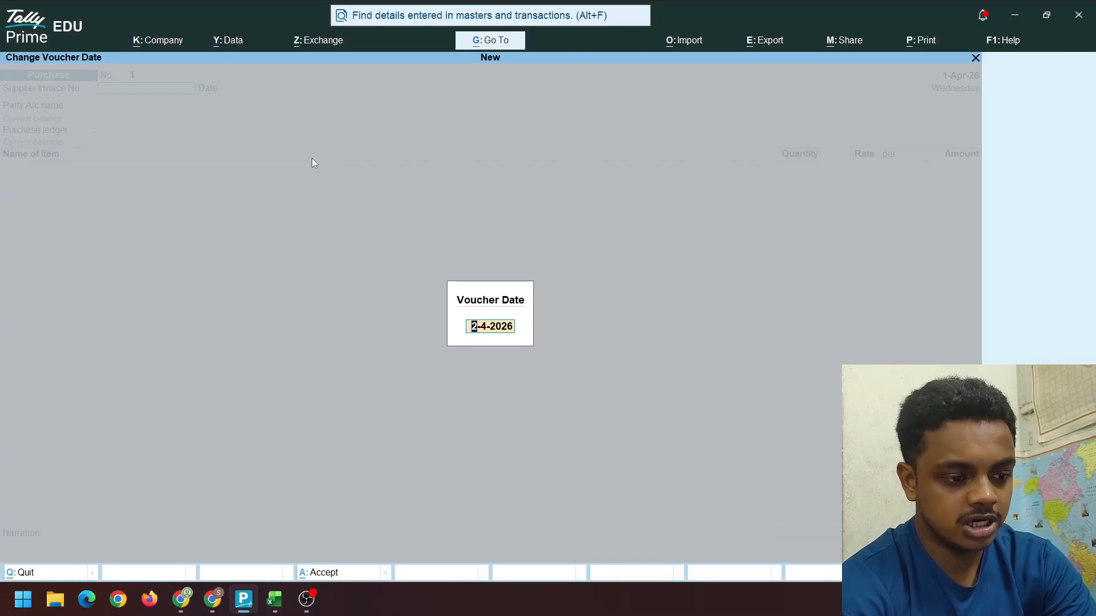
text(0)
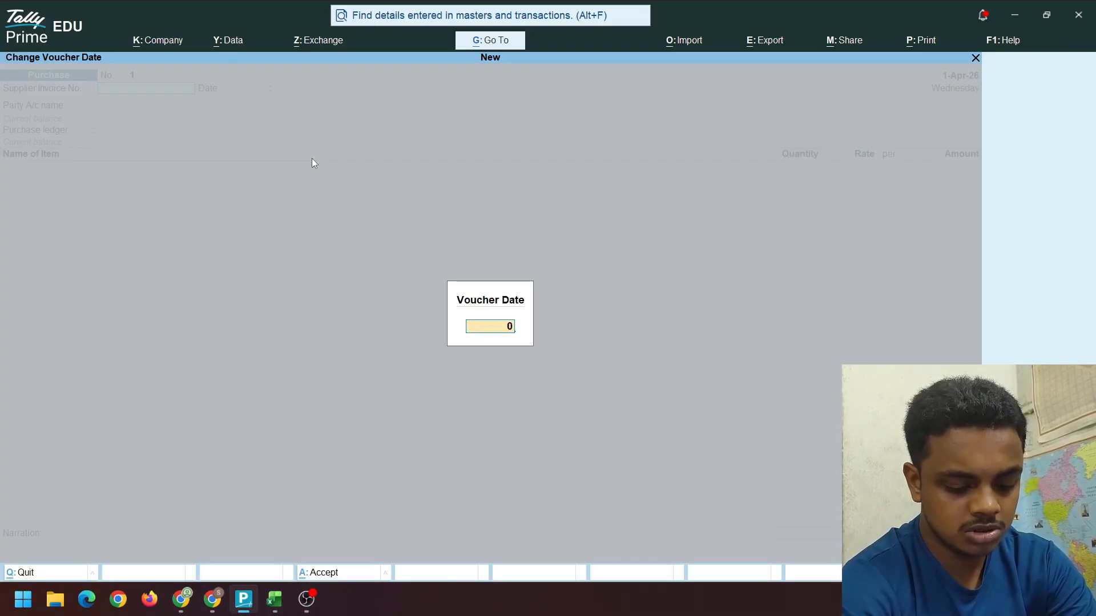
text(5-04)
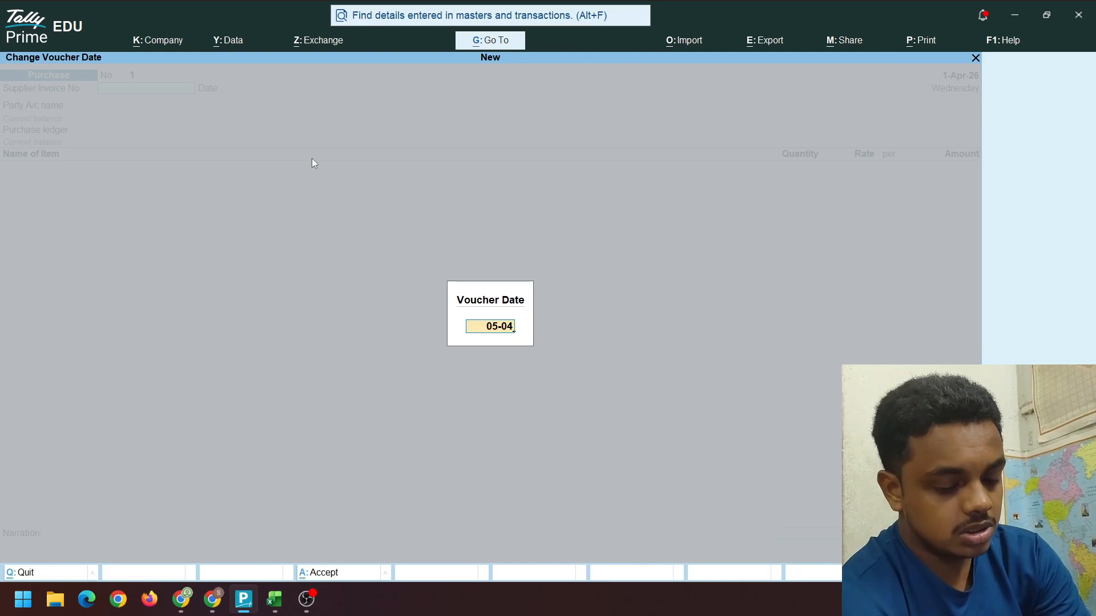
key(BackSpace)
key(BackSpace)
key(BackSpace)
key(BackSpace)
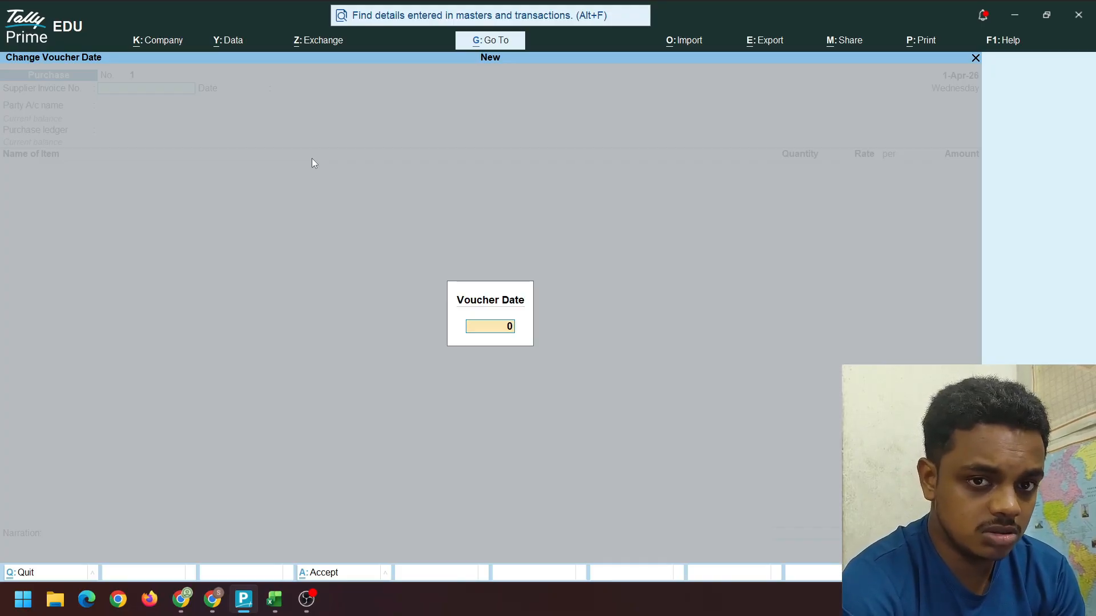
text(02)
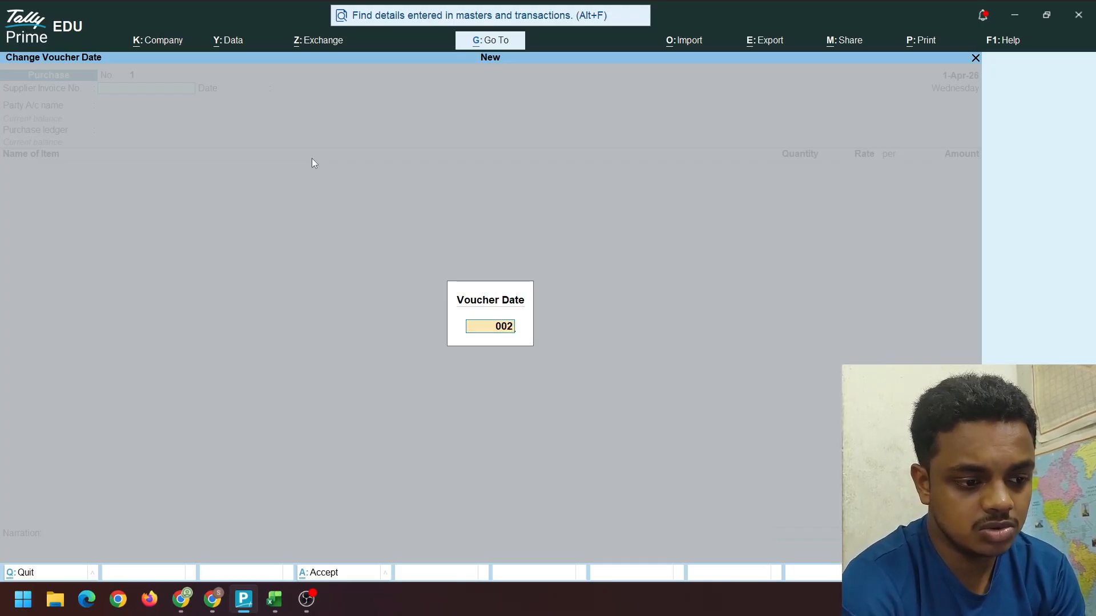
key(BackSpace)
key(BackSpace)
key(BackSpace)
text(2)
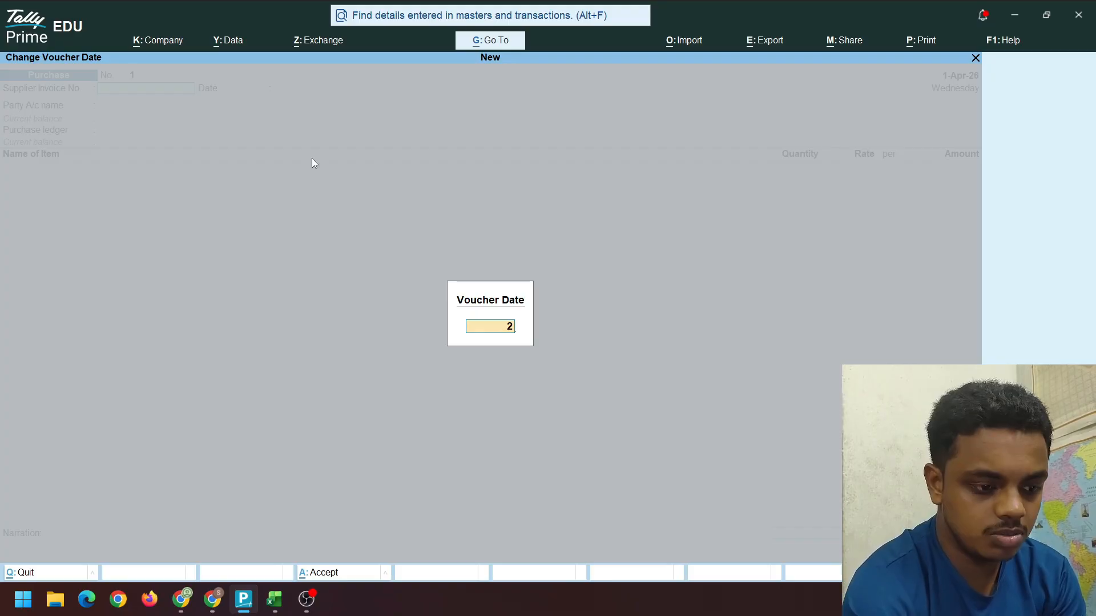
text(-5)
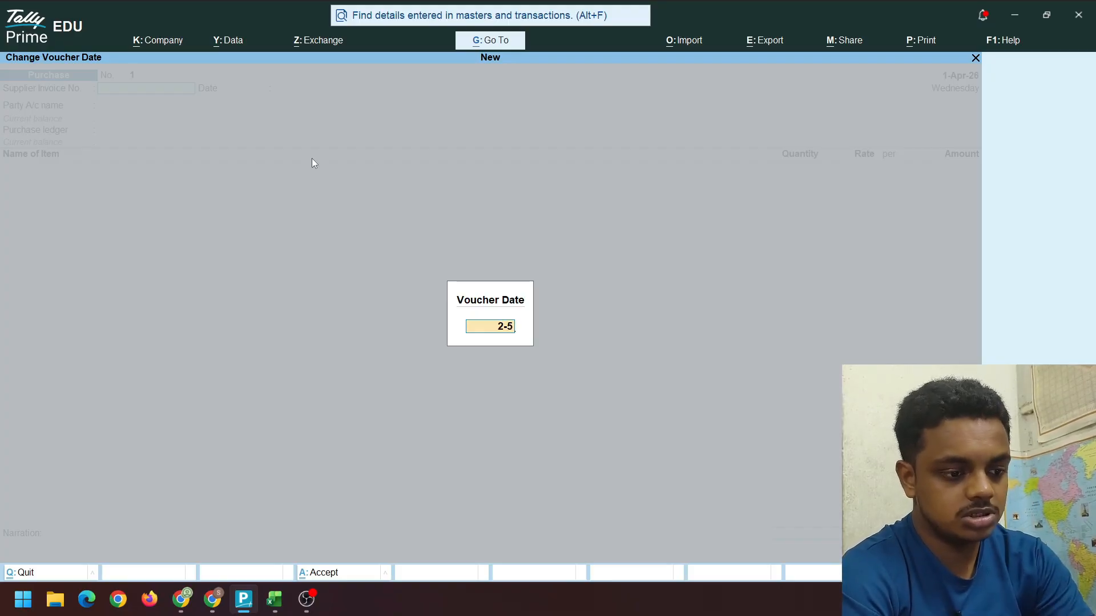
key(Return)
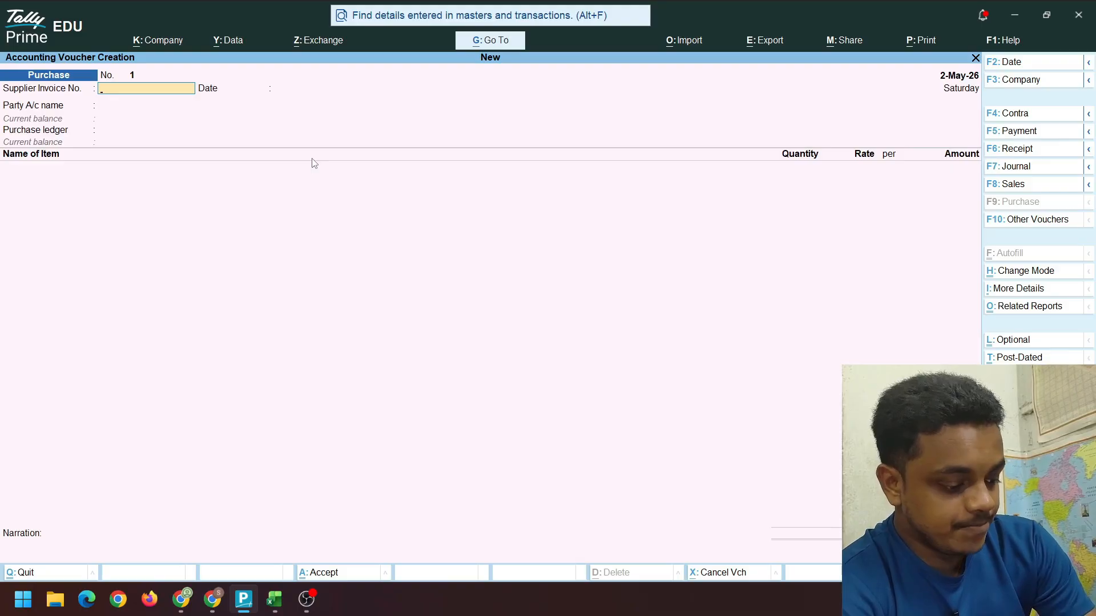
Copy the bill number from the Excel sheet into the voucher's supplier invoice number and accept 2-May-26 as the invoice date
key(super+Tab)
click(301, 157)
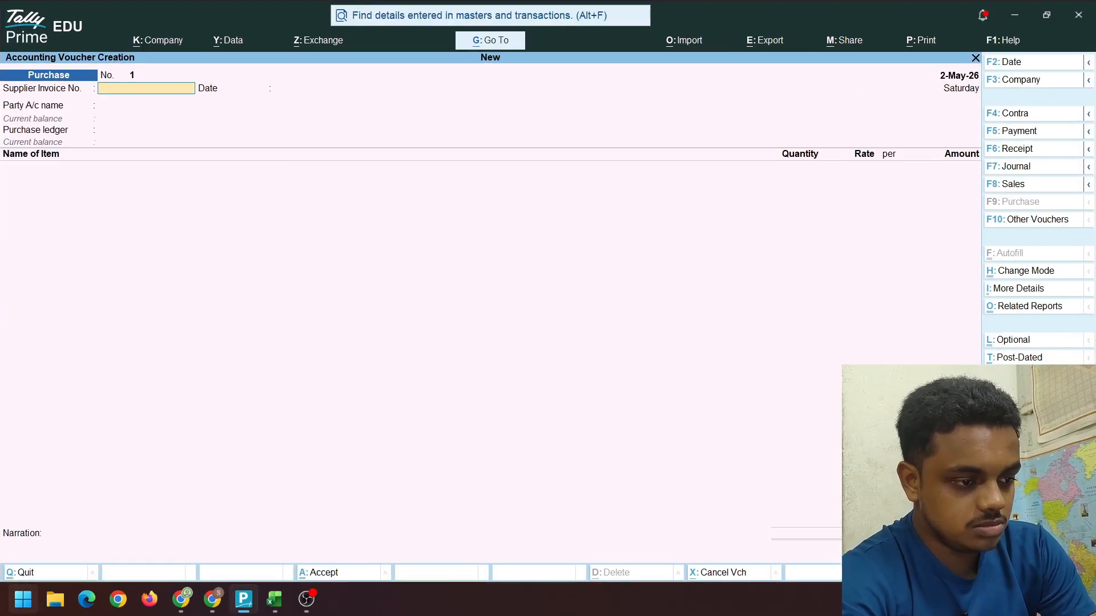
key(alt+Tab)
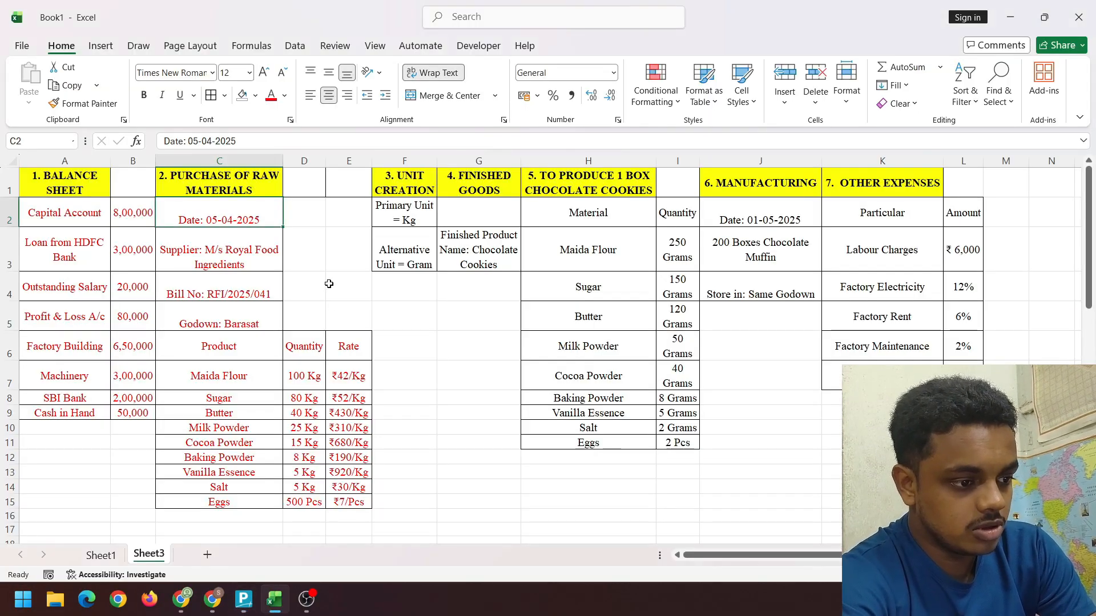
double_click(247, 285)
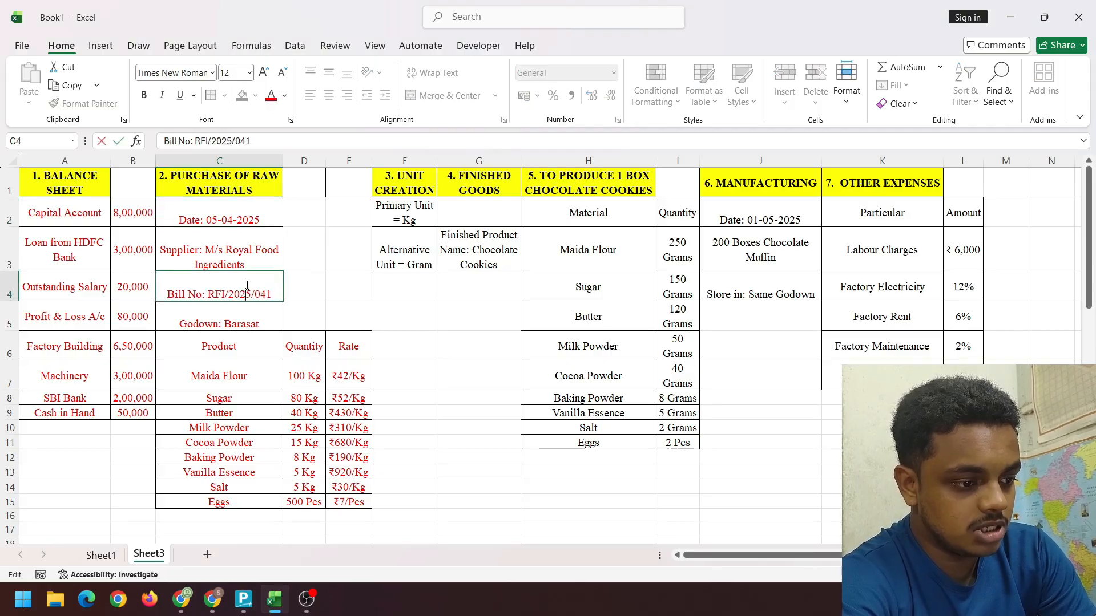
drag(196, 140, 280, 137)
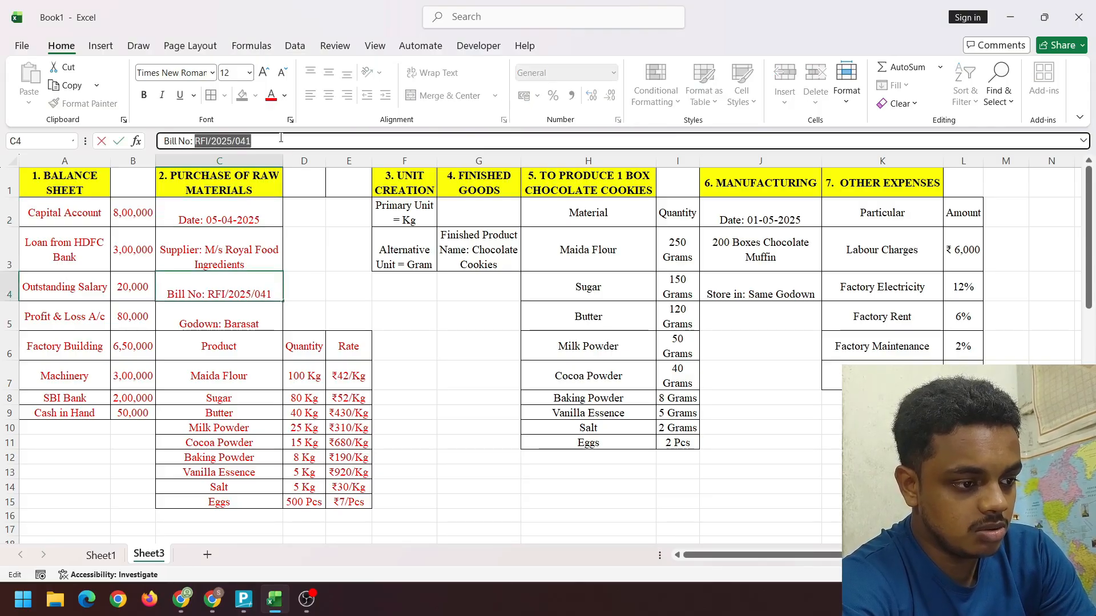
key(ctrl+c)
key(alt+Tab)
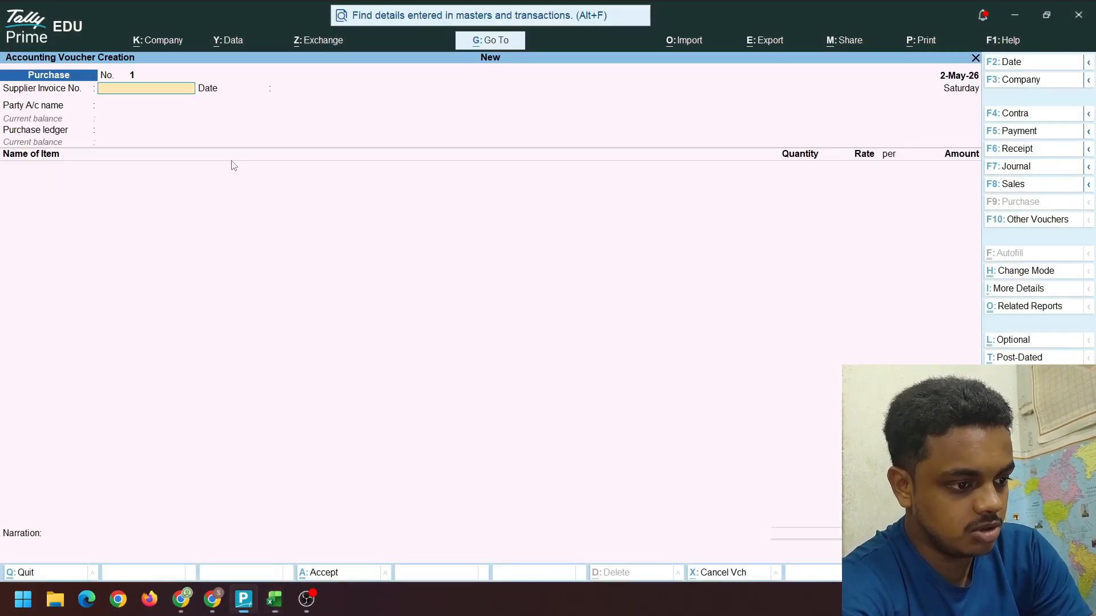
key(ctrl+alt+v)
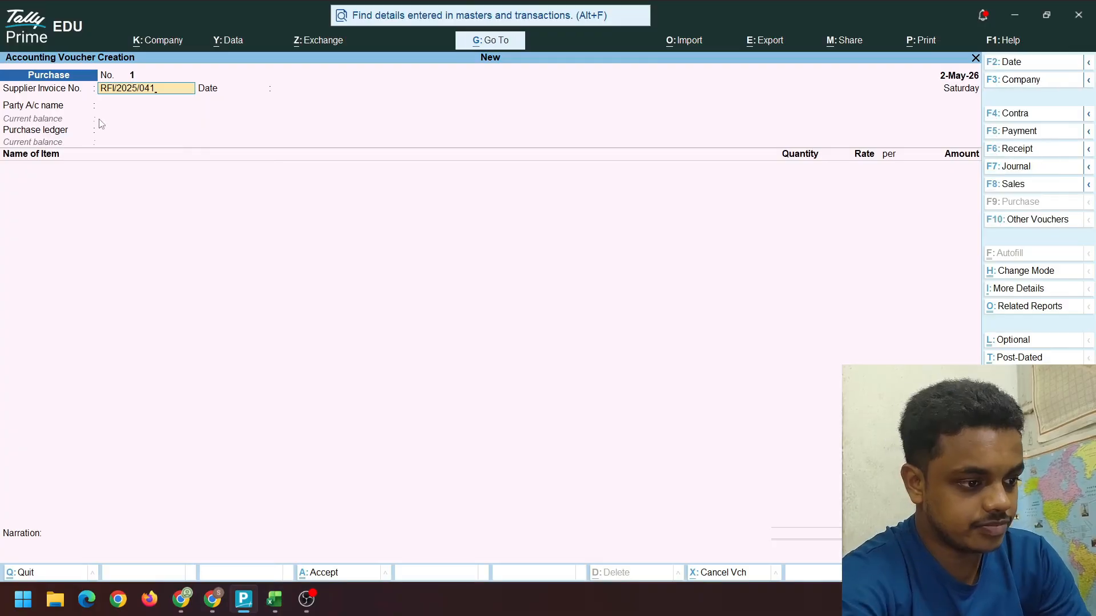
key(Return)
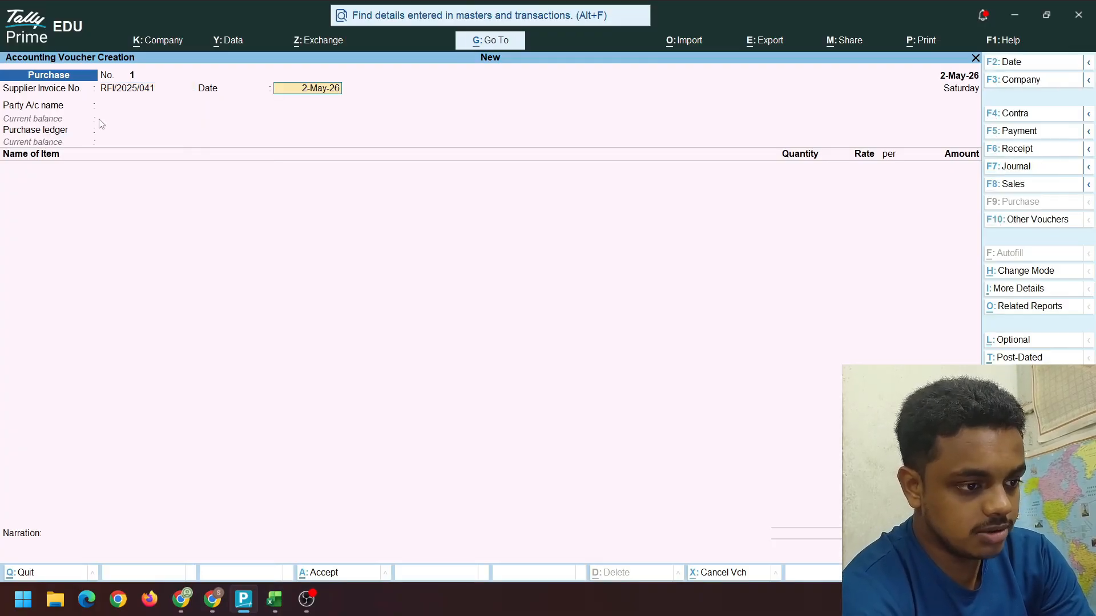
key(Return)
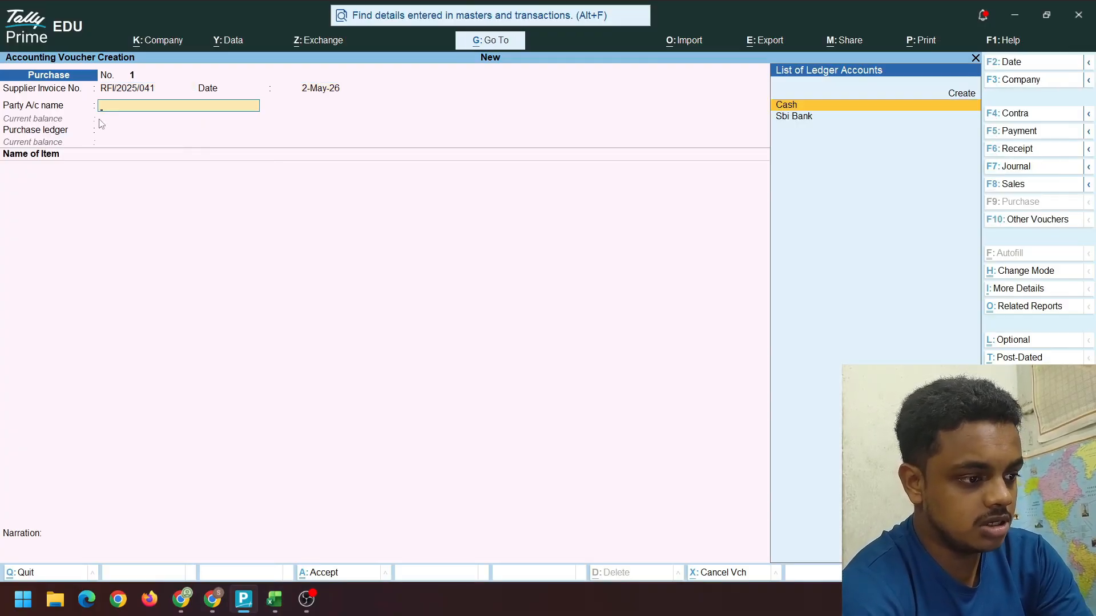
Copy the supplier name M/s Royal Food Ingredients from cell C3 of the Excel sheet and return to the TallyPrime voucher
key(alt+Tab)
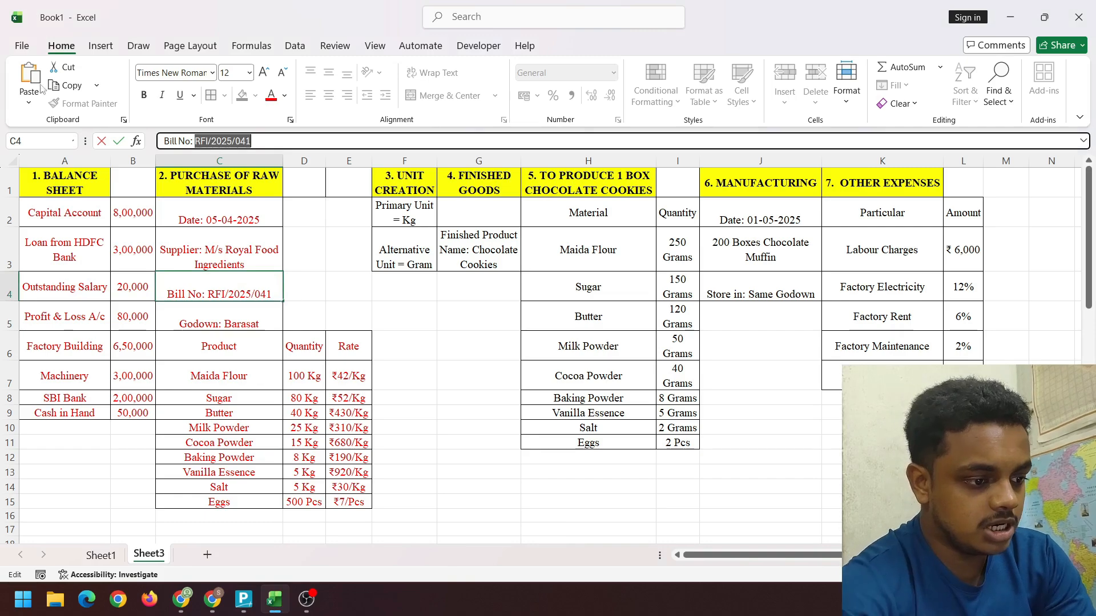
click(189, 235)
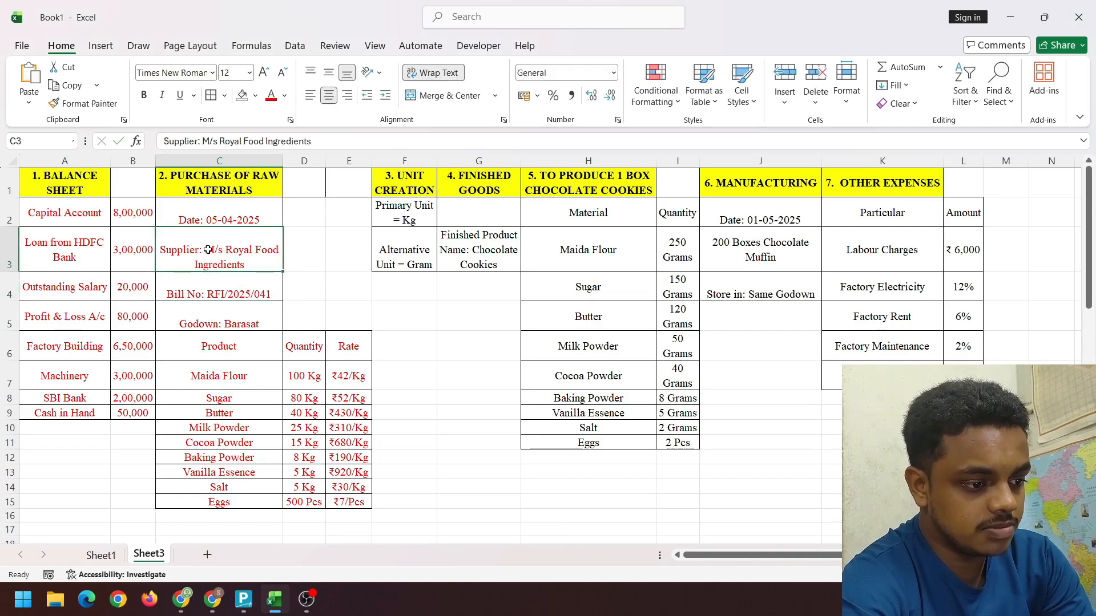
double_click(254, 260)
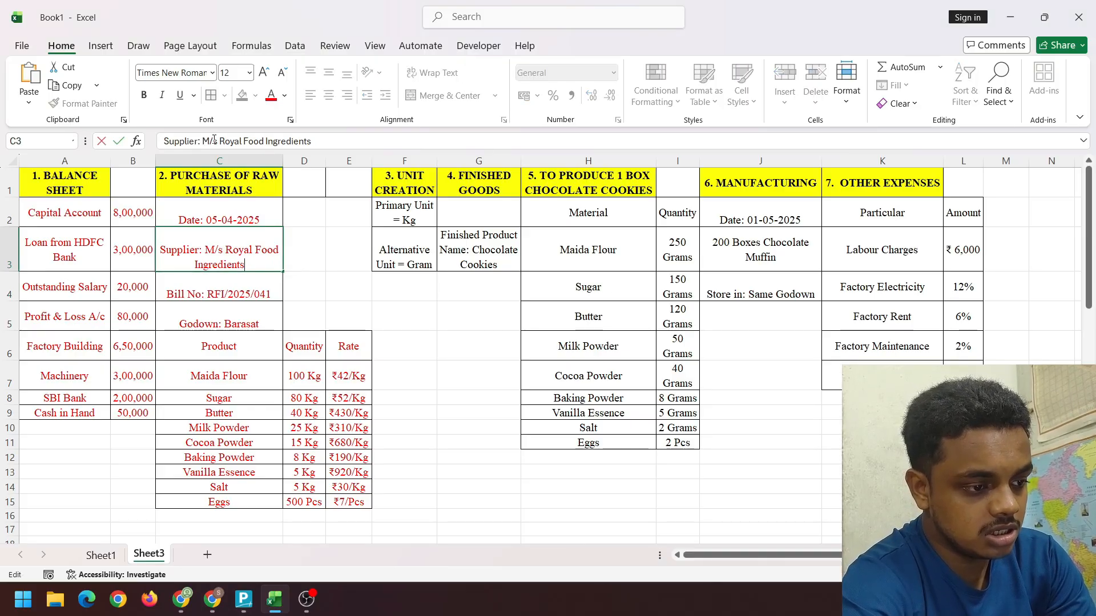
drag(203, 141, 320, 145)
key(Return)
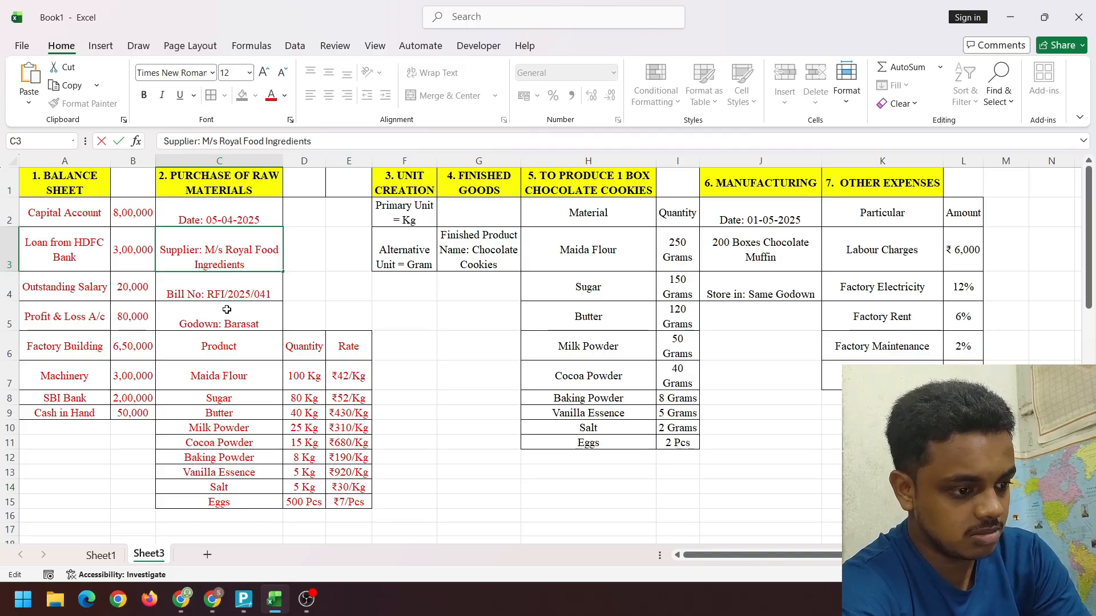
key(alt+Tab)
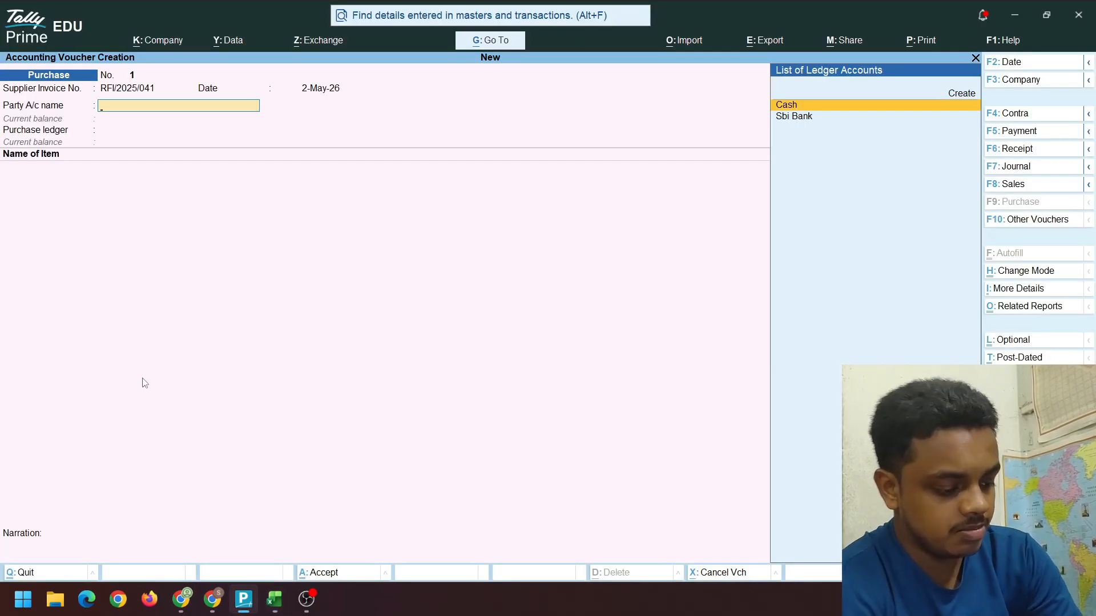
Create the supplier ledger M/s Royal Food Ingredients under Sundry Creditors and accept the default receipt and party details
key(alt+c)
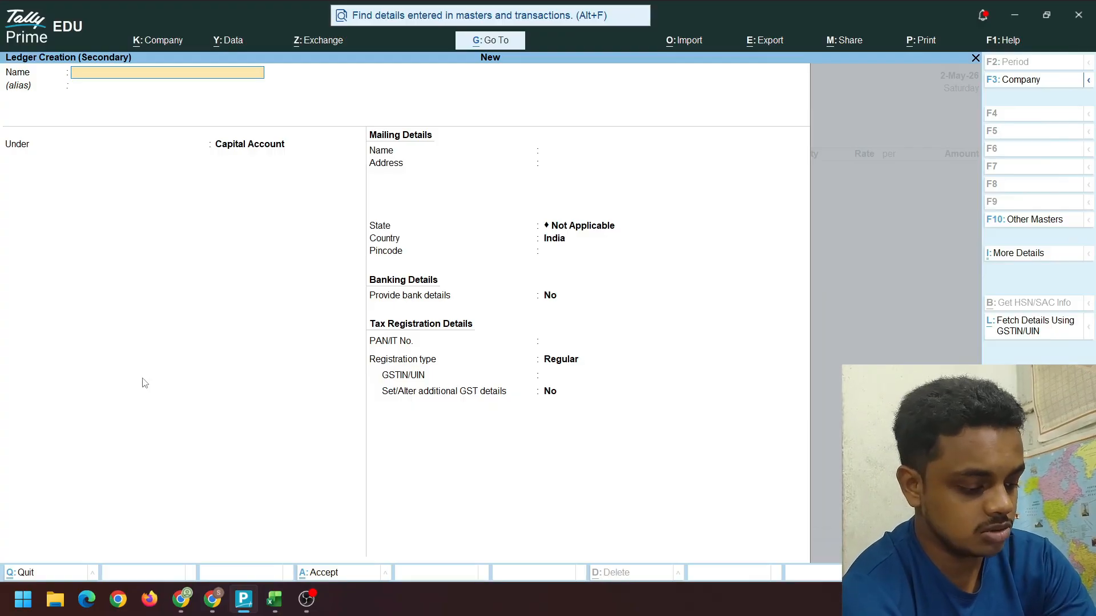
key(ctrl+v)
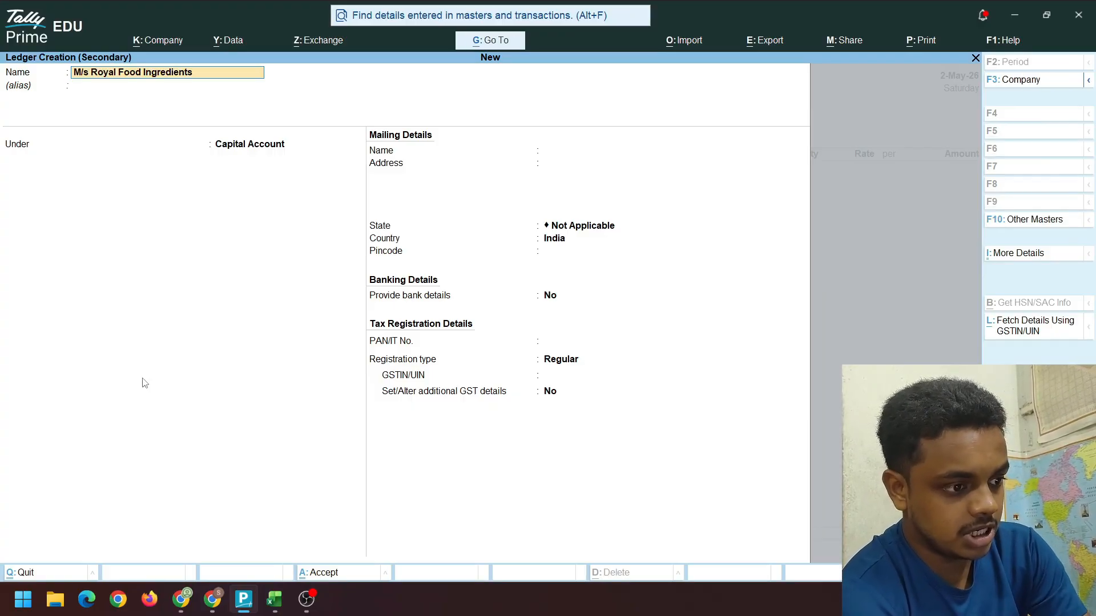
key(Return)
key(Return)
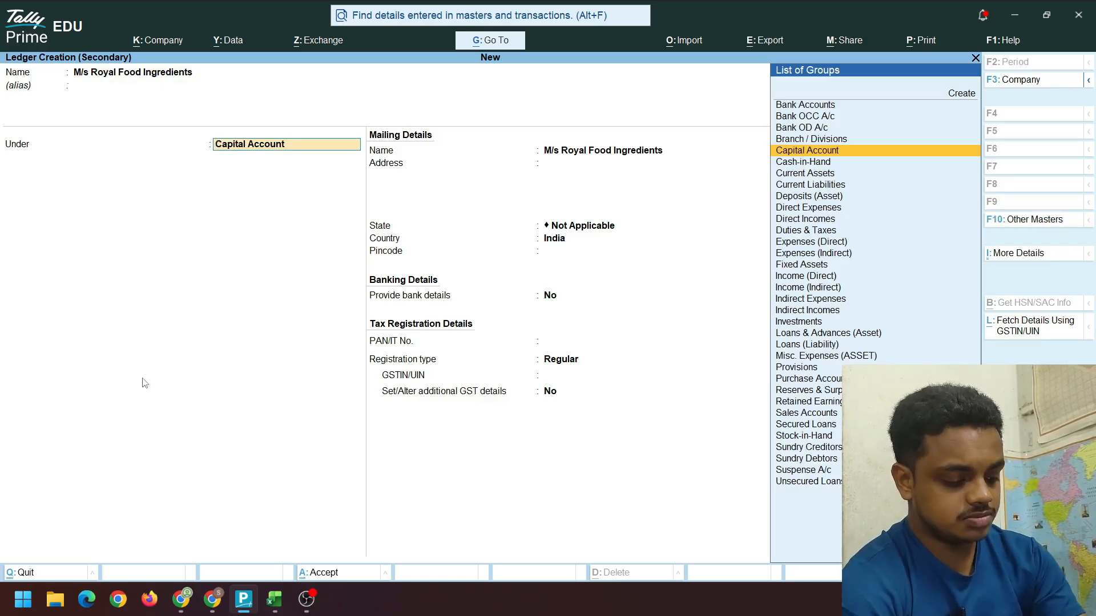
text(Cre)
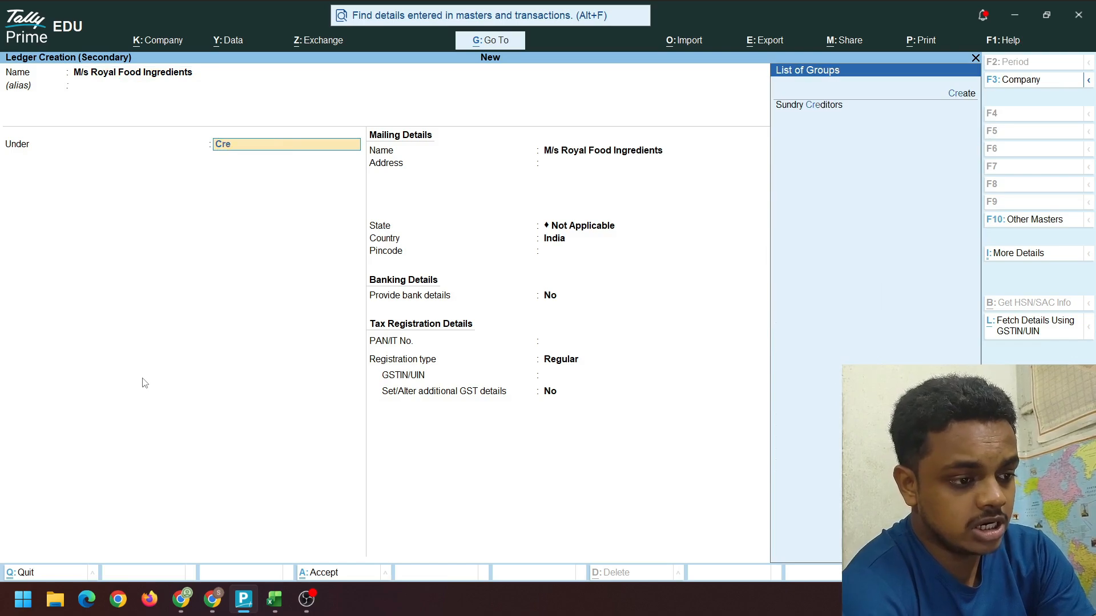
key(Down)
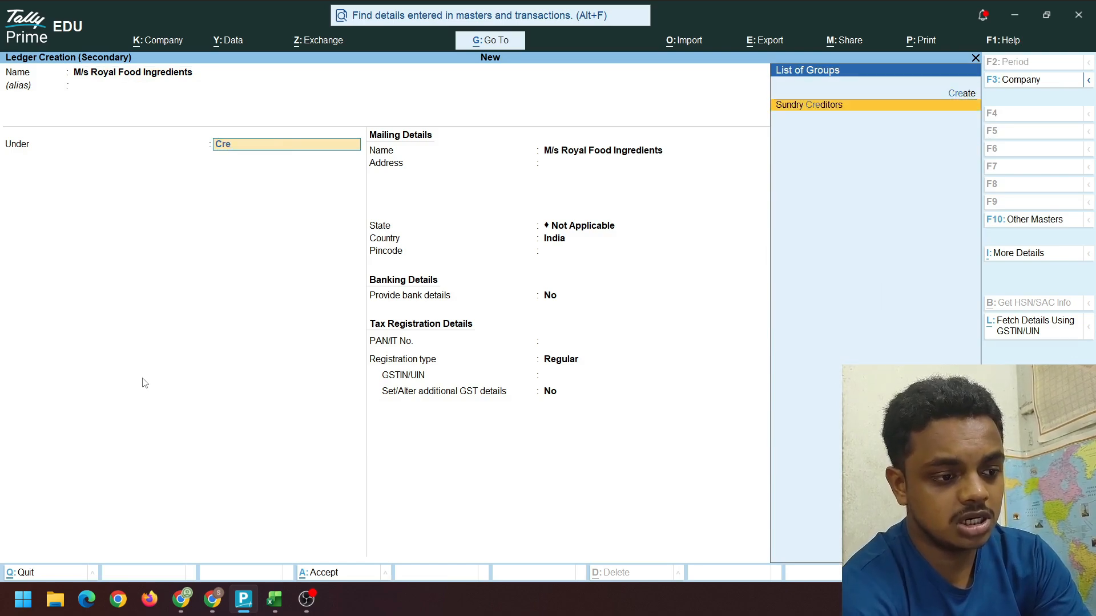
key(Return)
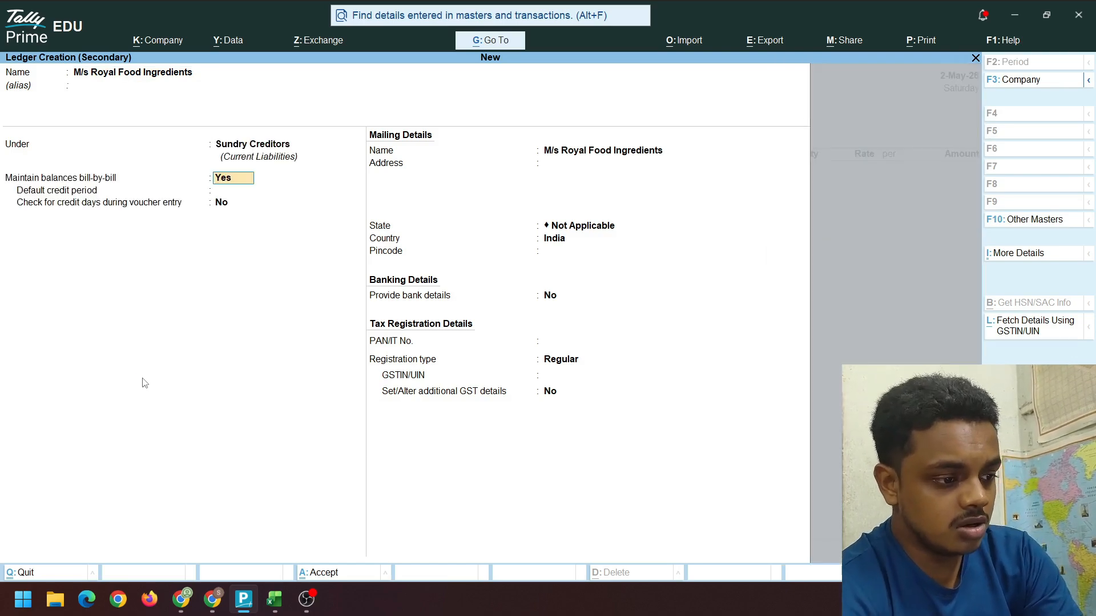
key(ctrl+a)
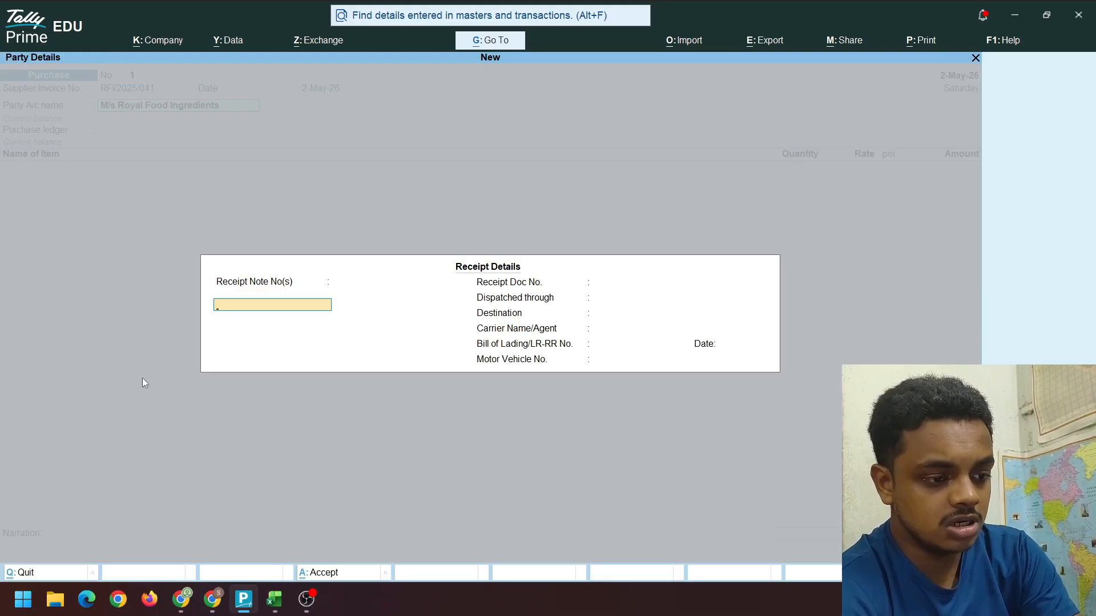
key(ctrl+a)
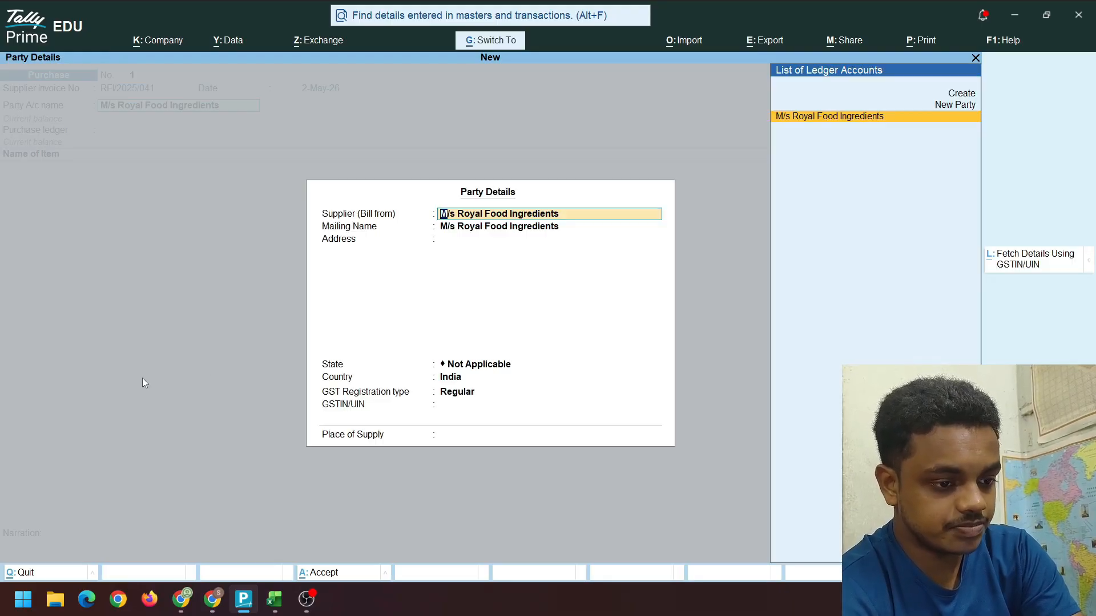
key(ctrl+a)
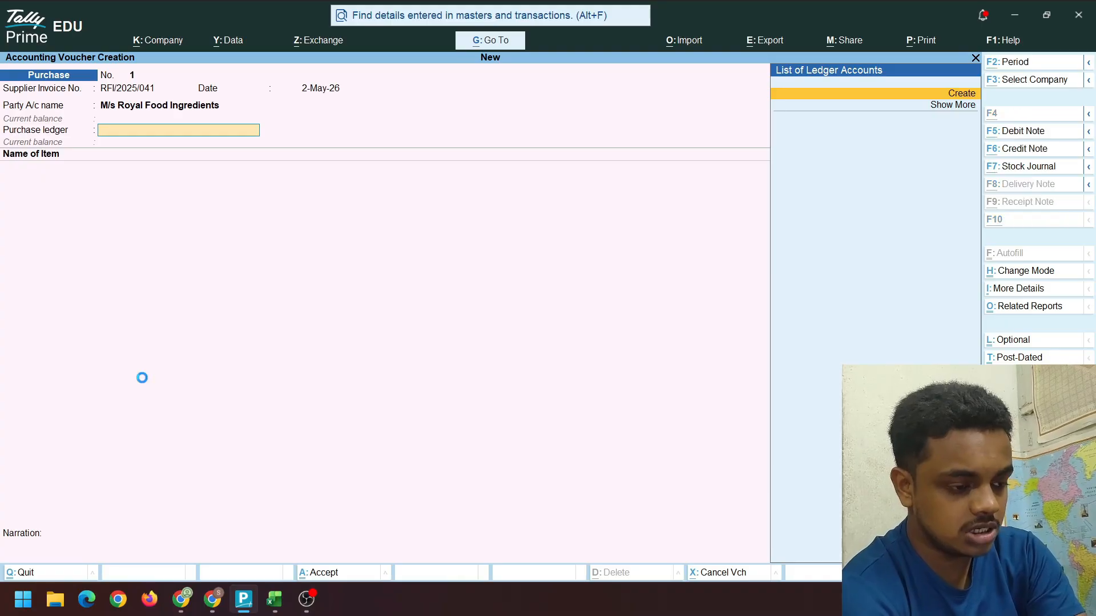
Create a ledger named Purchase under Purchase Accounts and use it as the voucher's purchase ledger
key(alt+c)
text(Pu)
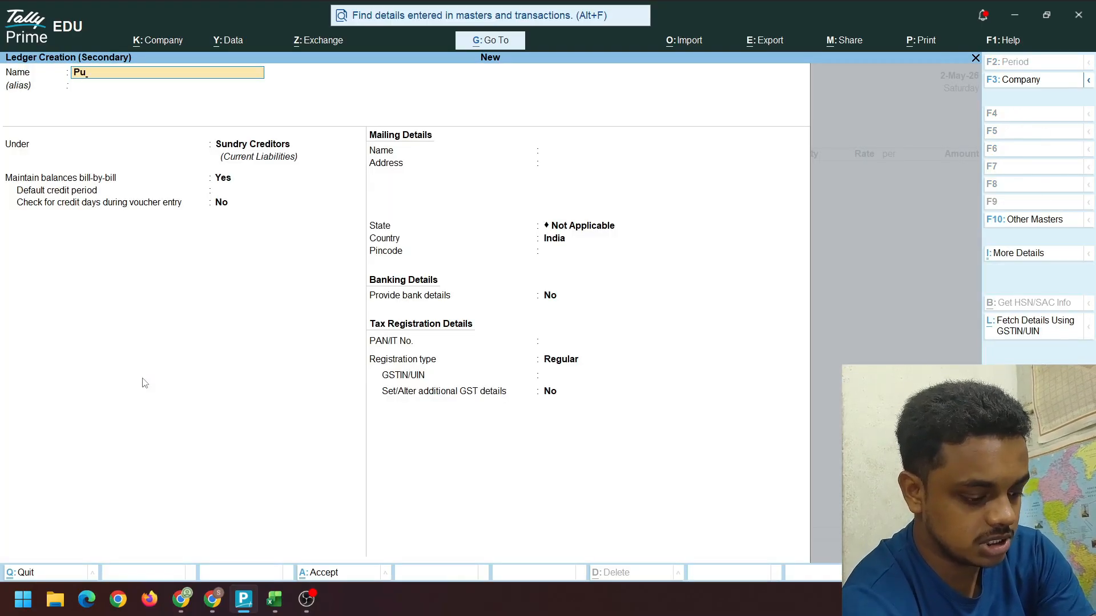
text(rchase)
key(Return)
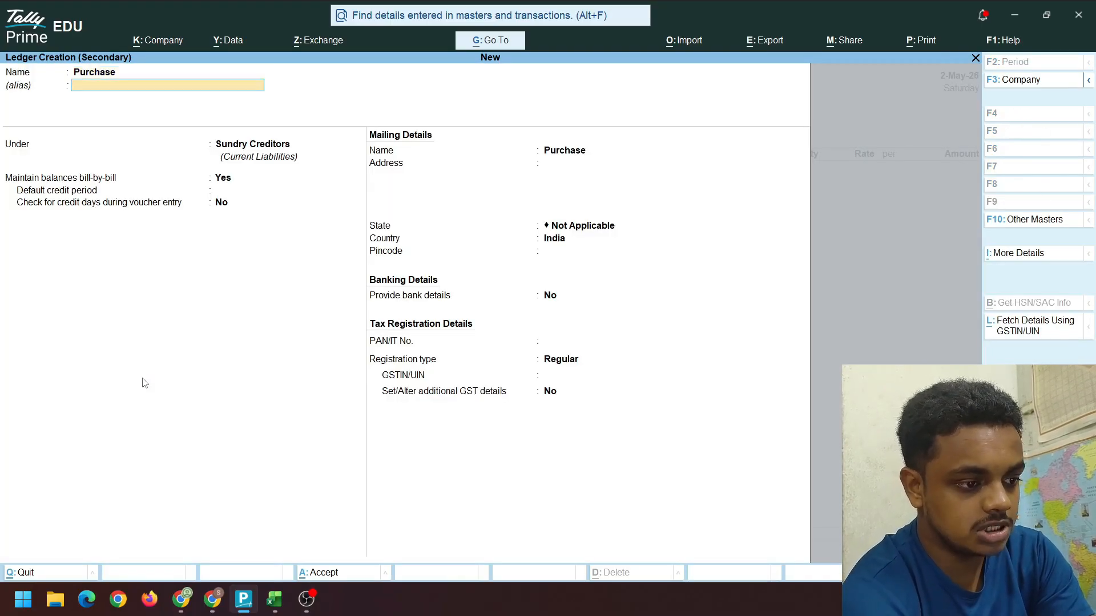
key(Return)
text(pur)
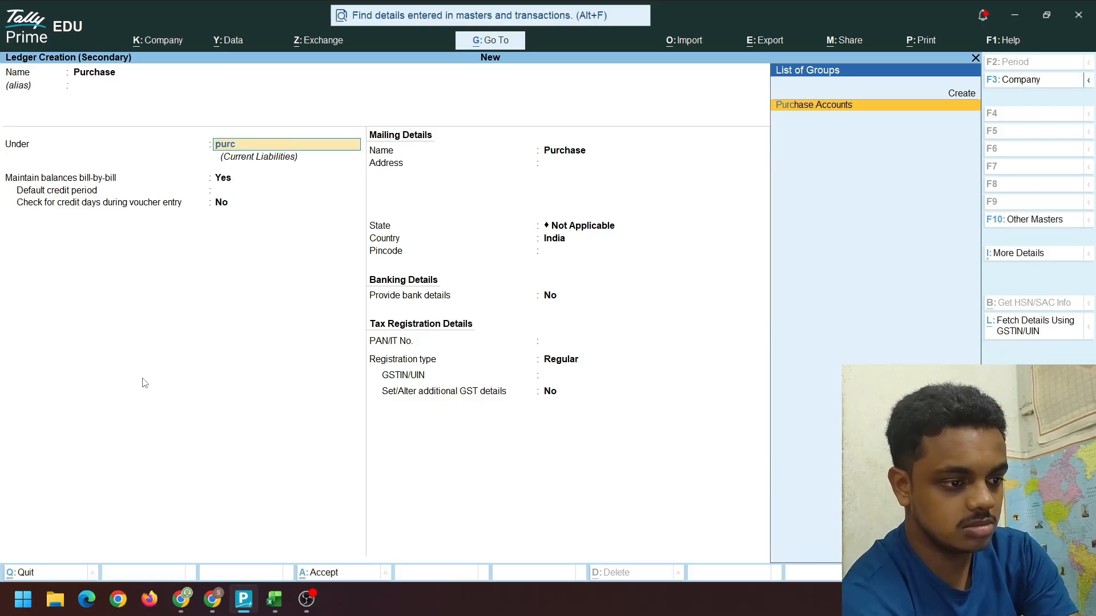
key(Return)
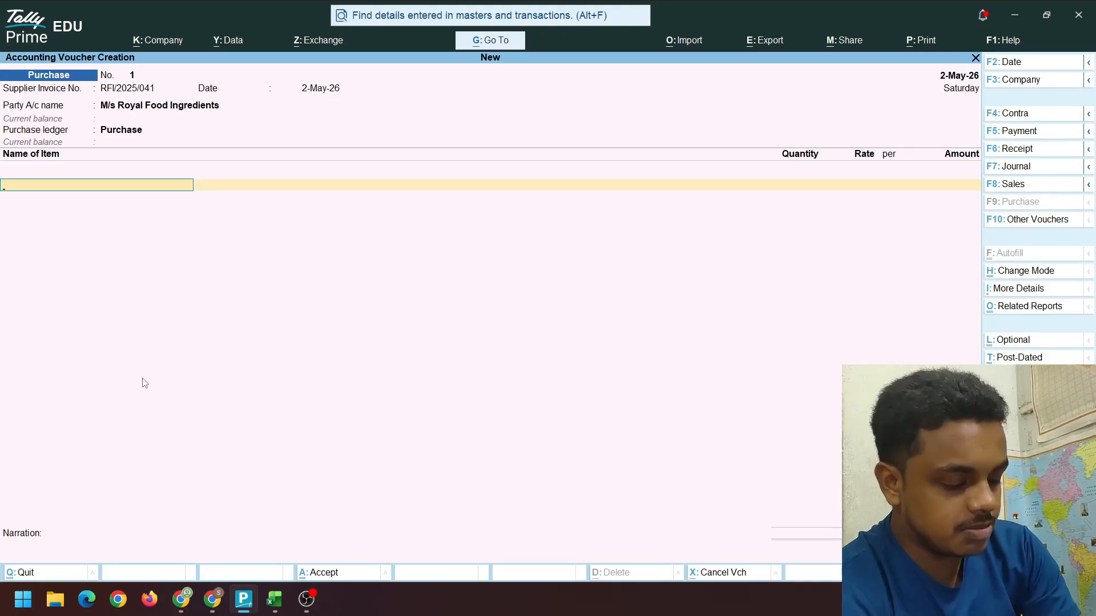
Check the first raw material in the Excel sheet, then start a new TallyPrime stock item named Maida without an alias
key(alt+Tab)
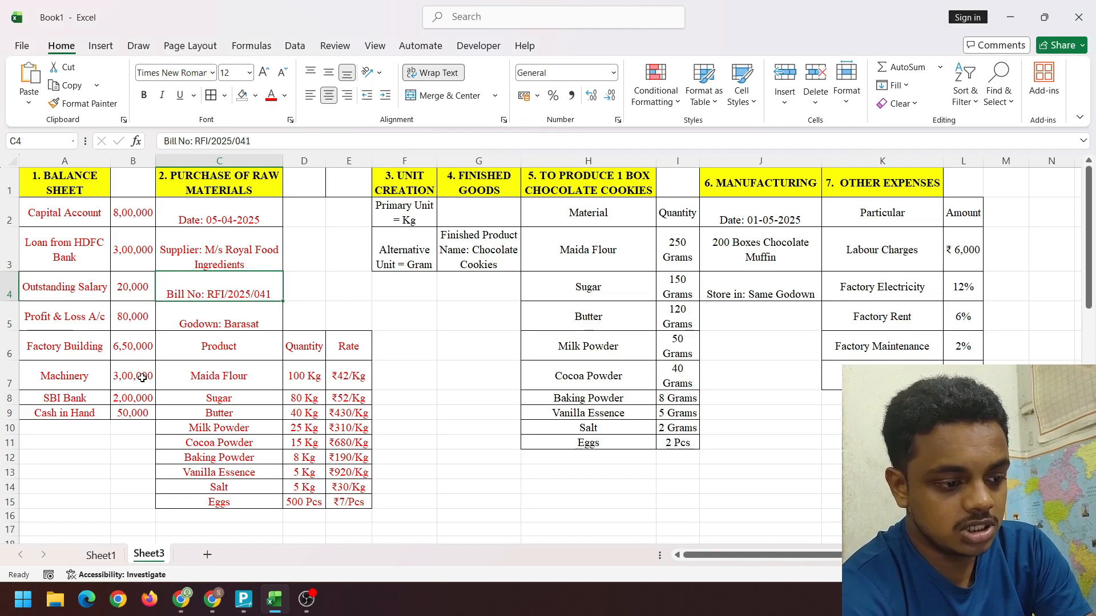
click(248, 378)
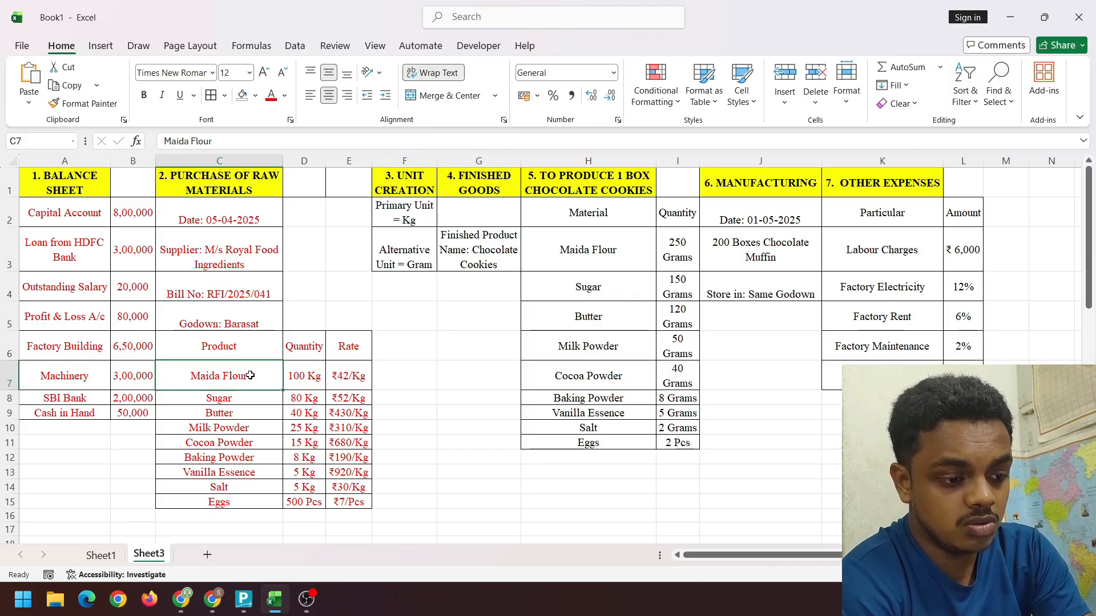
key(alt+Tab)
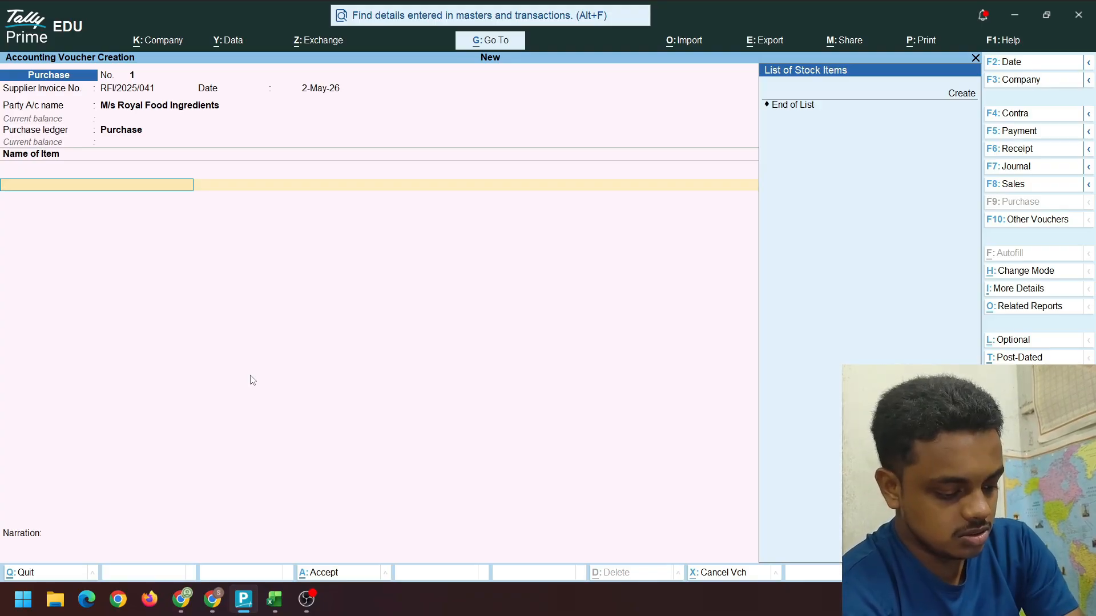
key(alt+c)
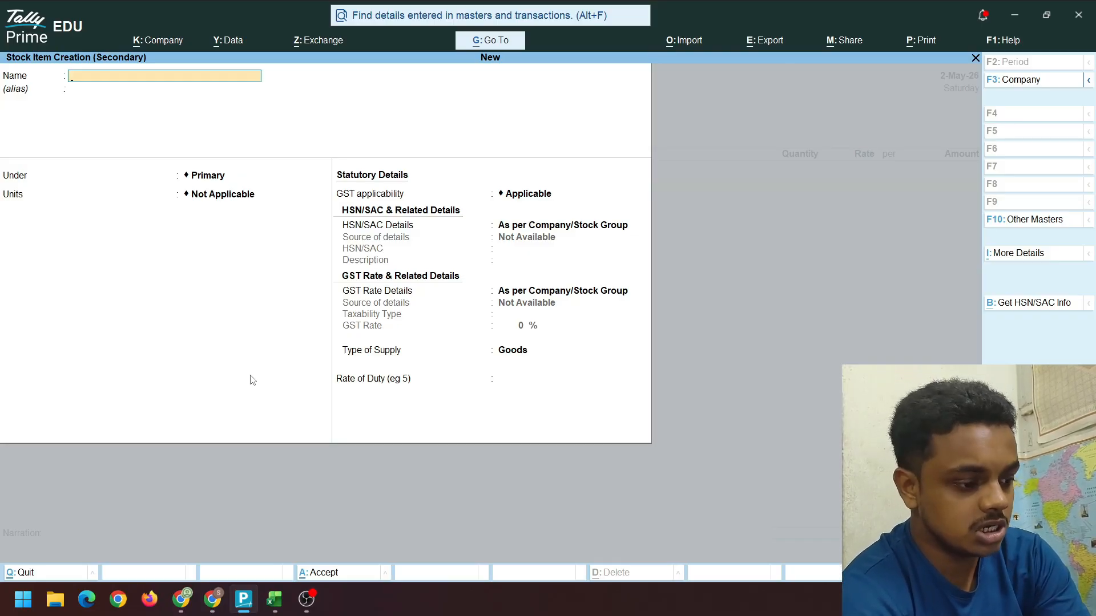
text(Maida)
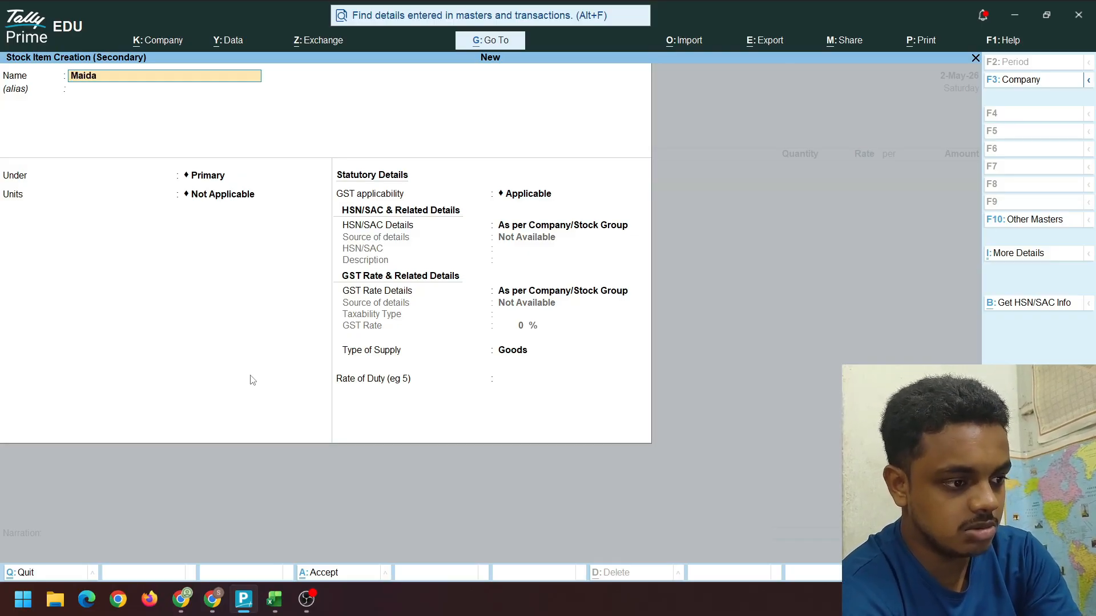
key(Return)
key(Return)
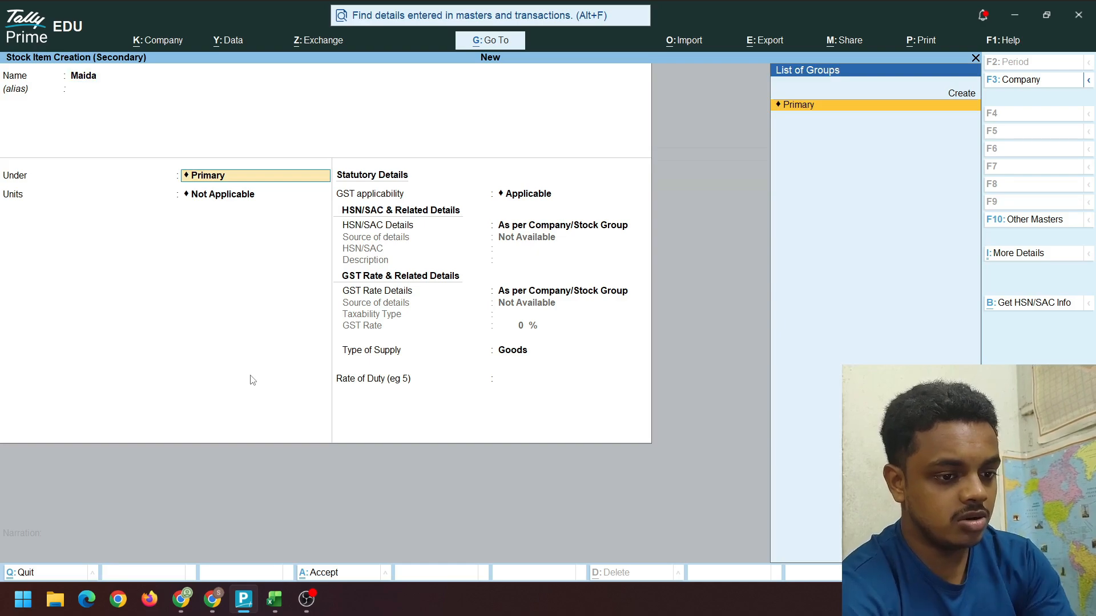
Create the stock group Raw Materials and place the Maida stock item under it
key(alt+Tab)
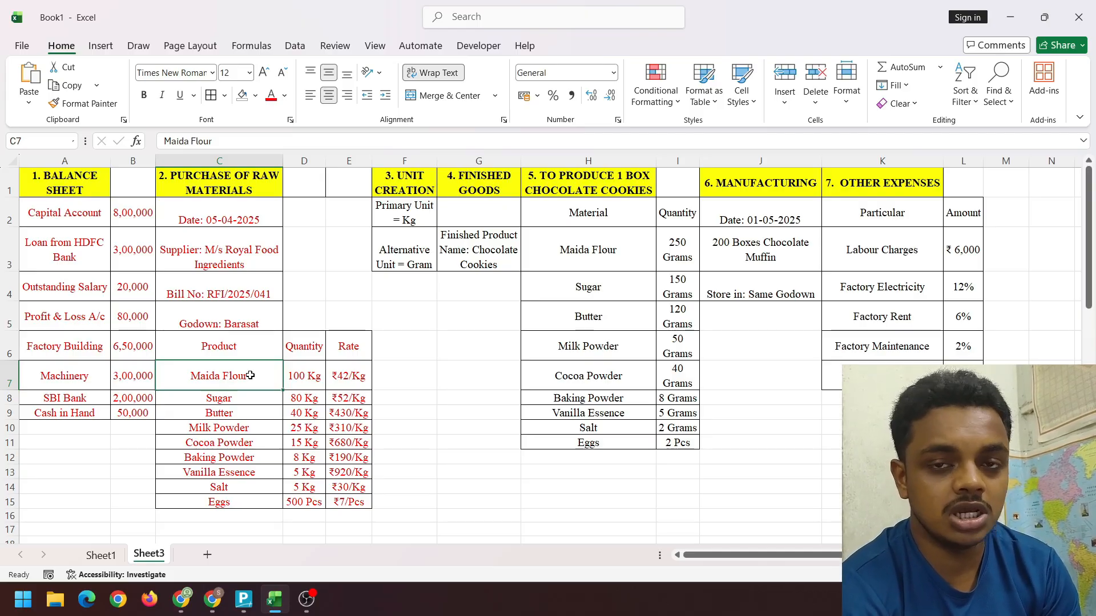
key(alt+Tab)
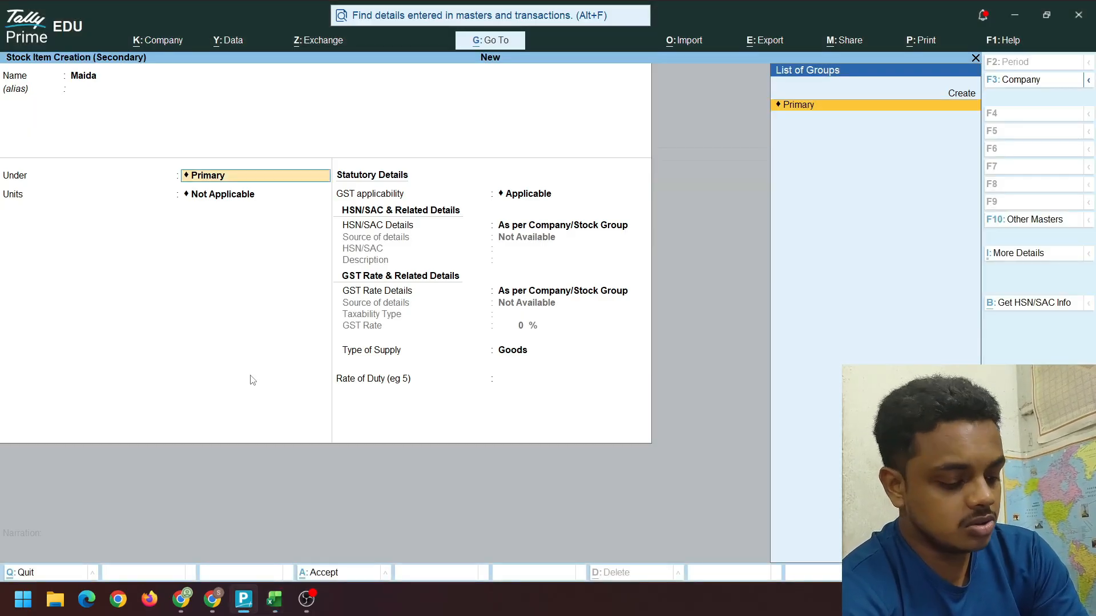
key(alt+c)
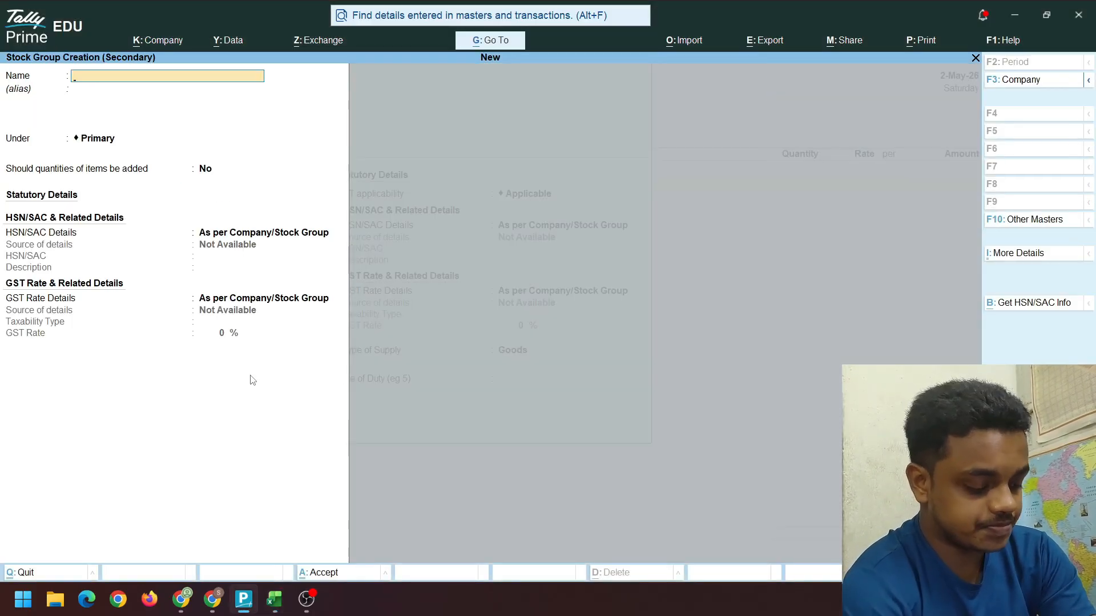
text(Ra)
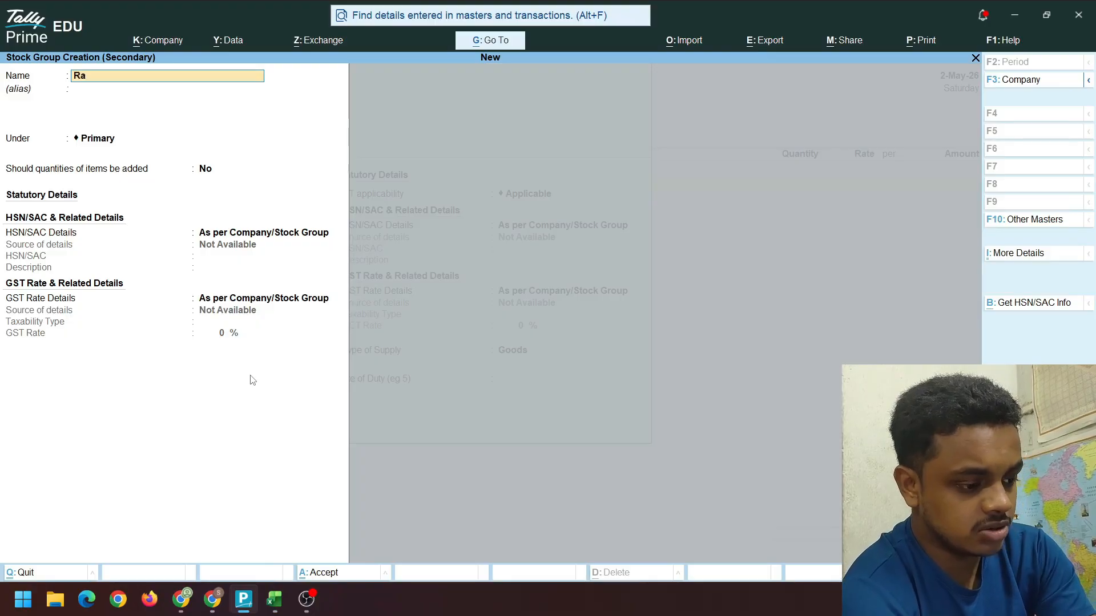
text(w Mat)
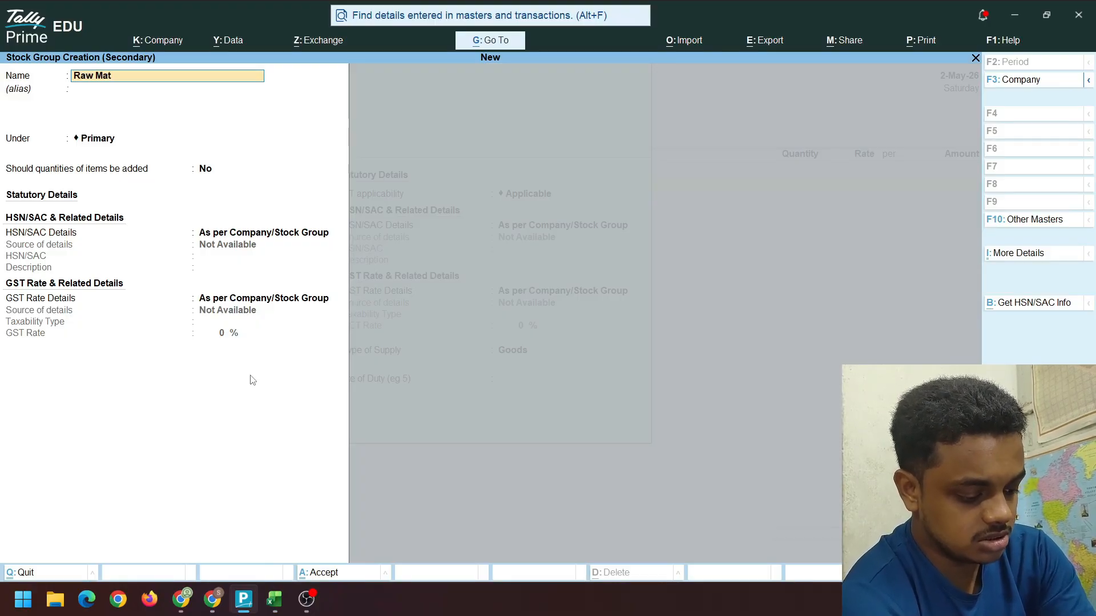
text(erial)
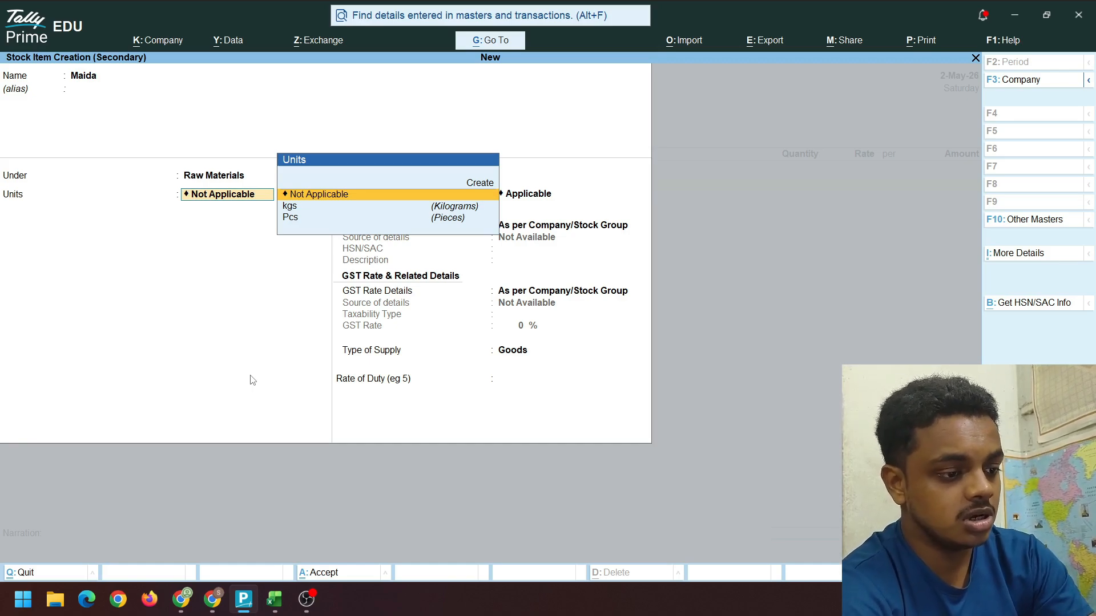
Switch to the Excel sheet and compare the primary and alternative unit requirements with the units used in the purchase list and the cookie recipe
key(alt+Tab)
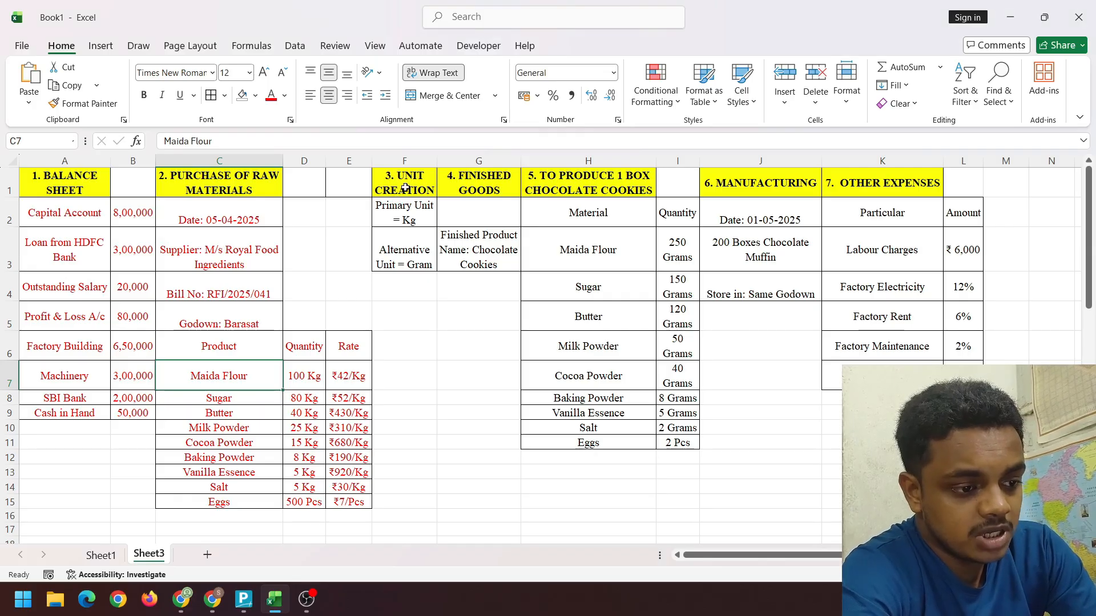
drag(386, 218, 392, 257)
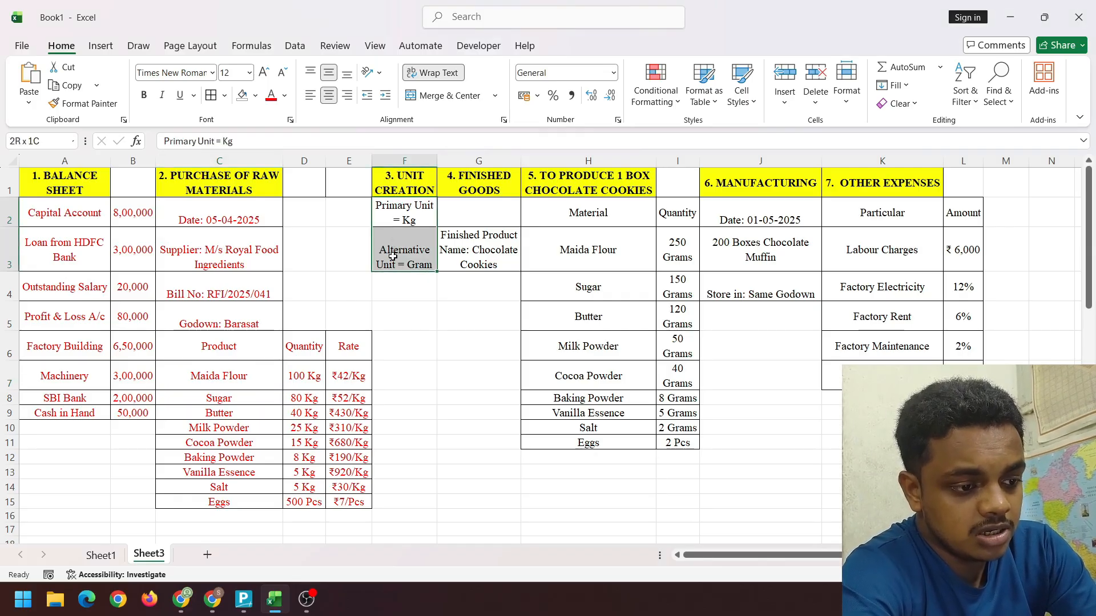
click(425, 219)
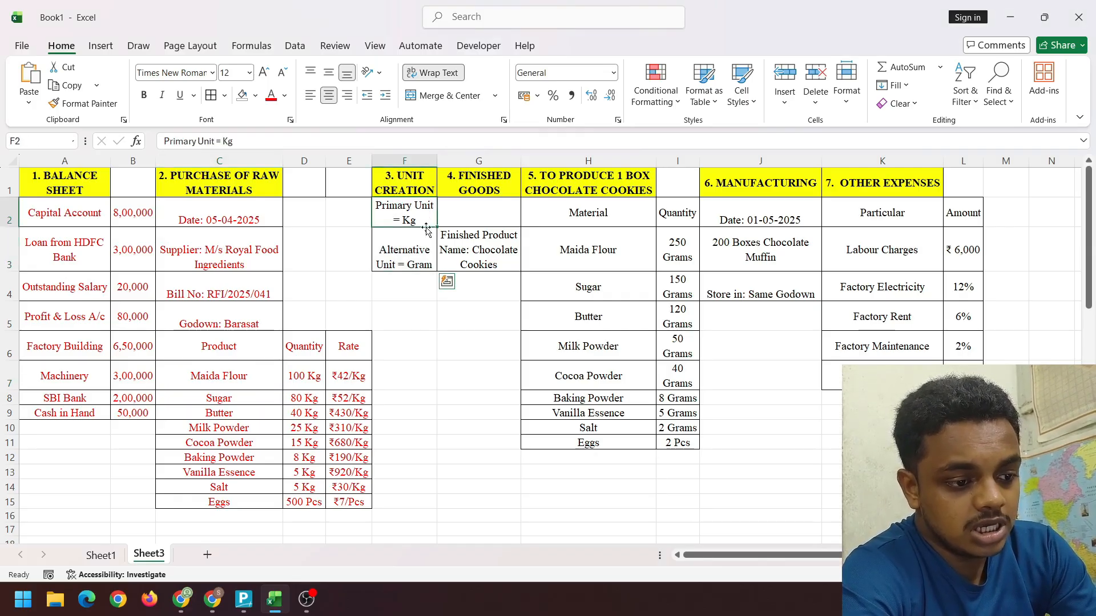
click(401, 253)
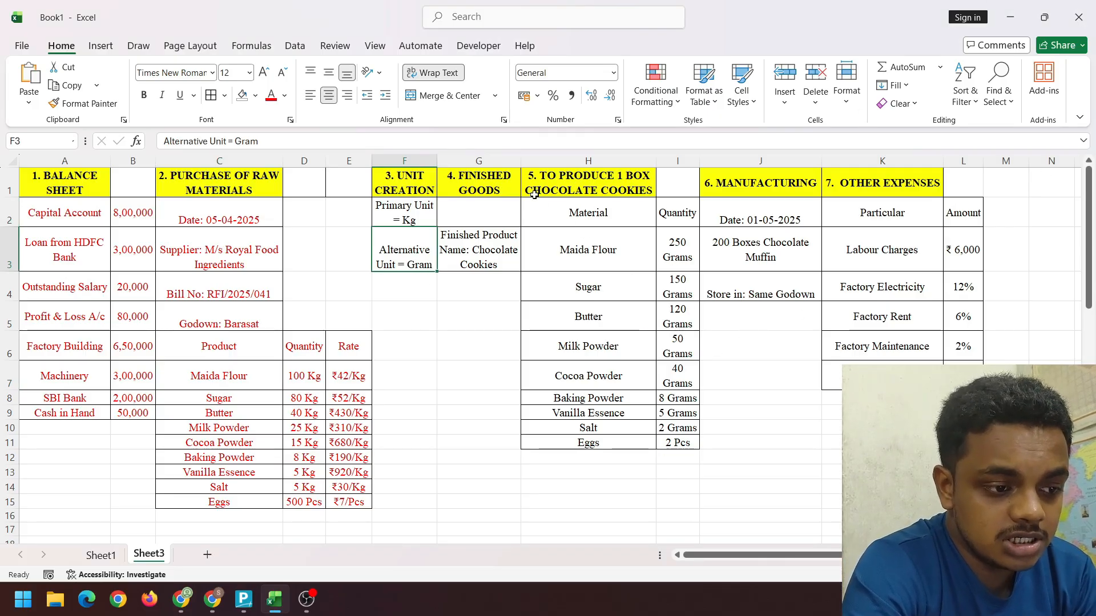
click(224, 357)
drag(224, 356, 351, 502)
click(472, 412)
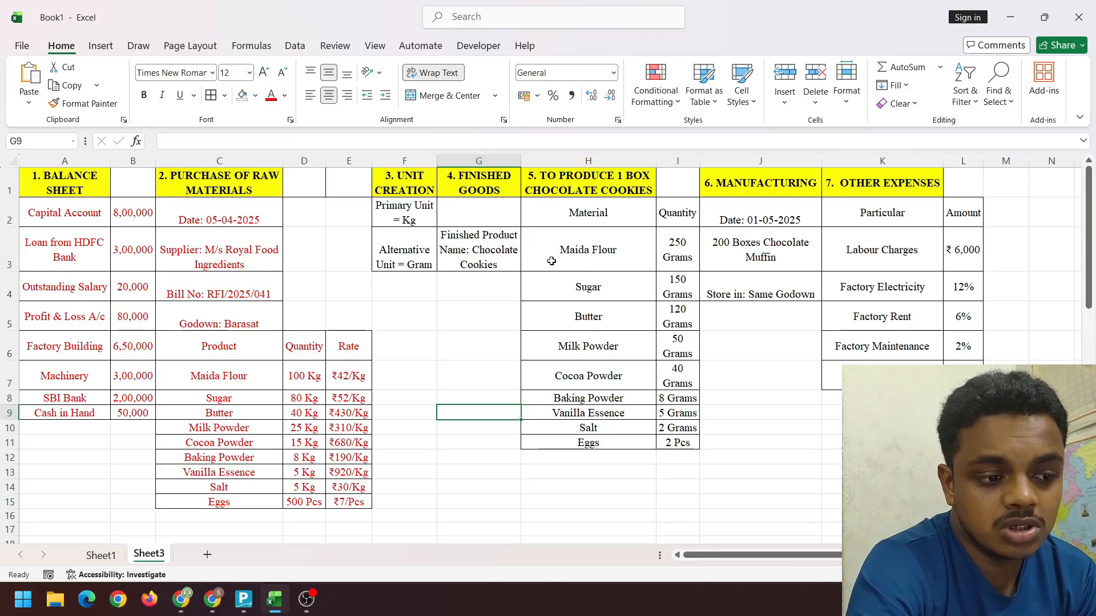
drag(551, 261, 645, 445)
click(668, 396)
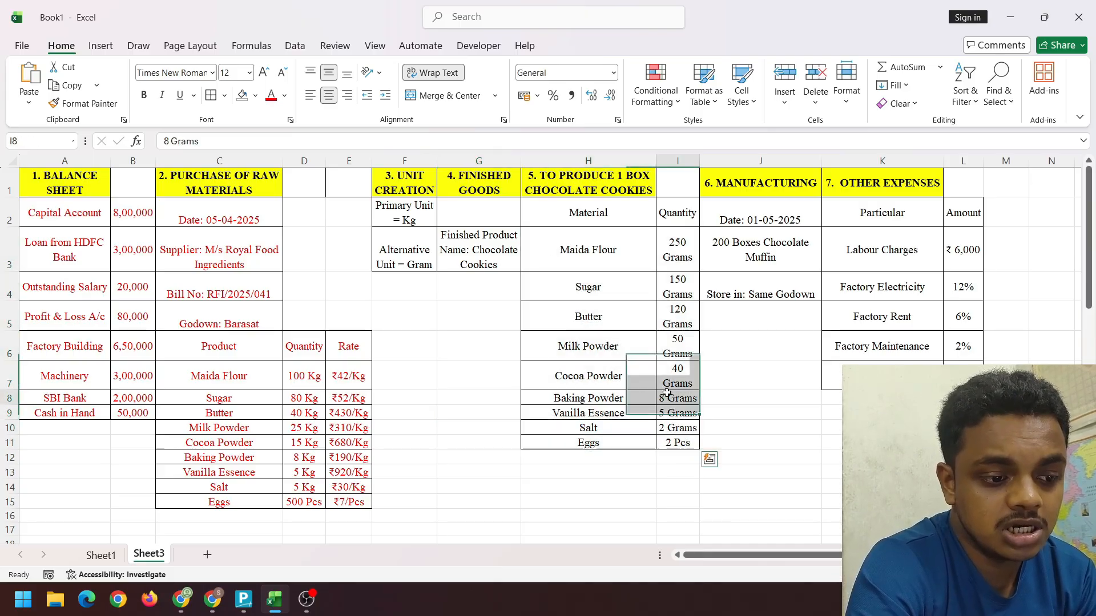
click(651, 264)
click(351, 386)
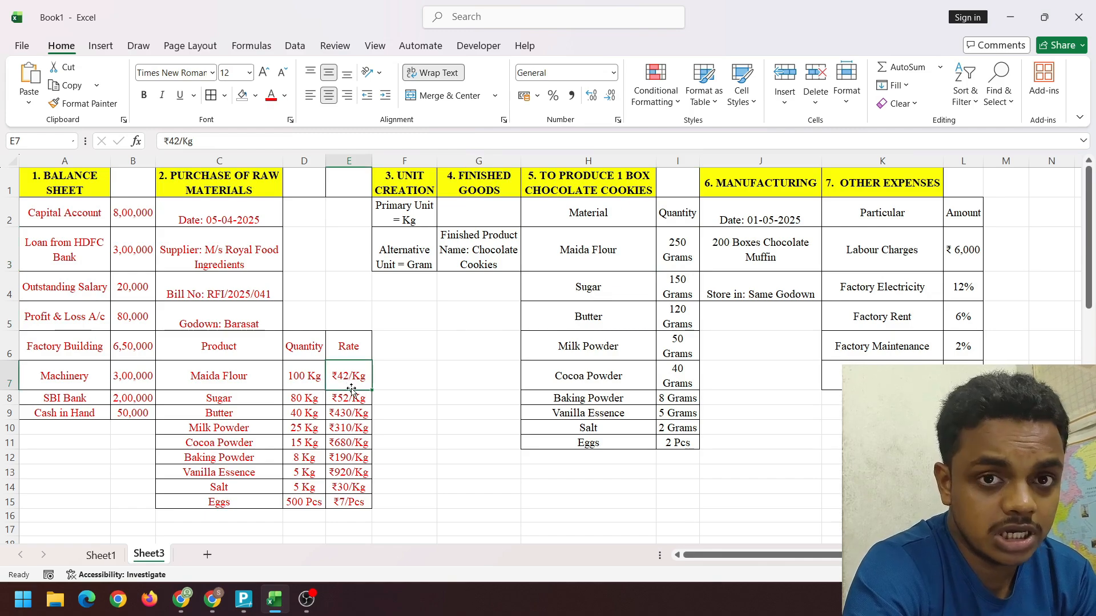
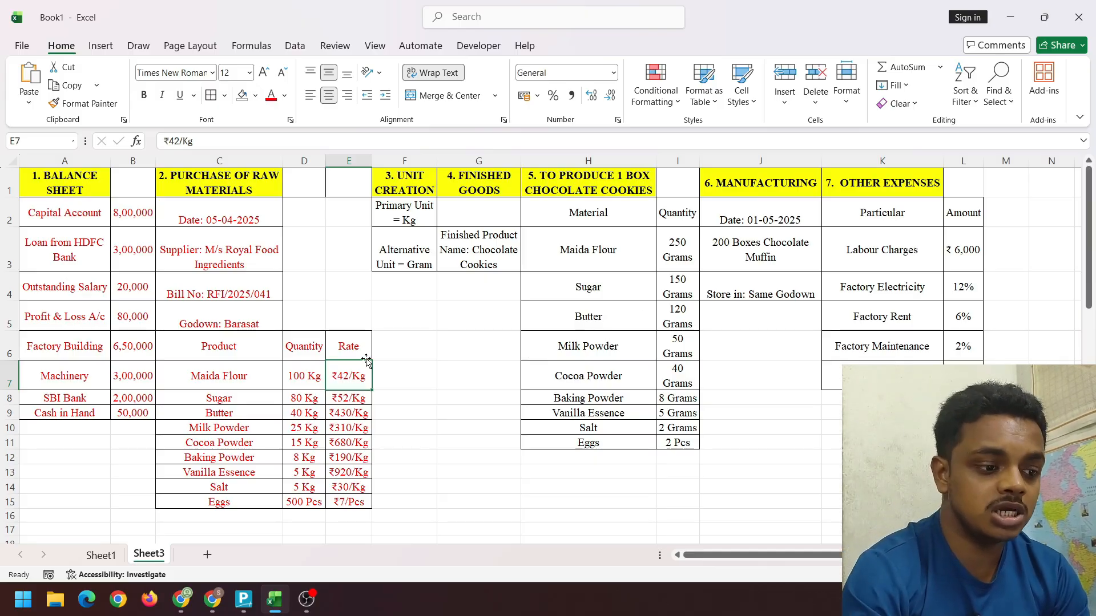
click(347, 403)
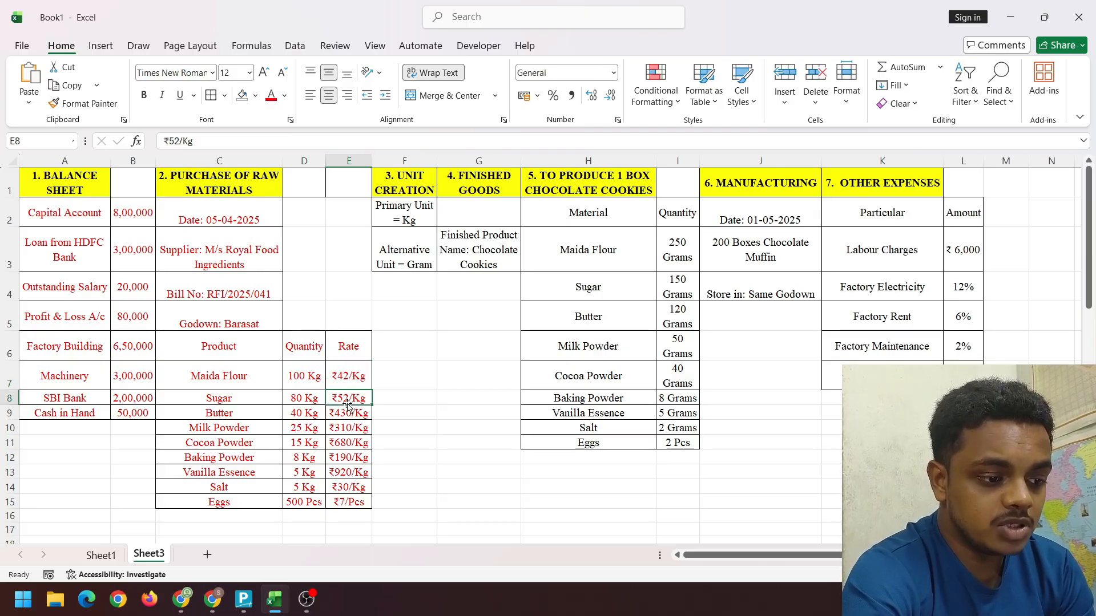
click(342, 374)
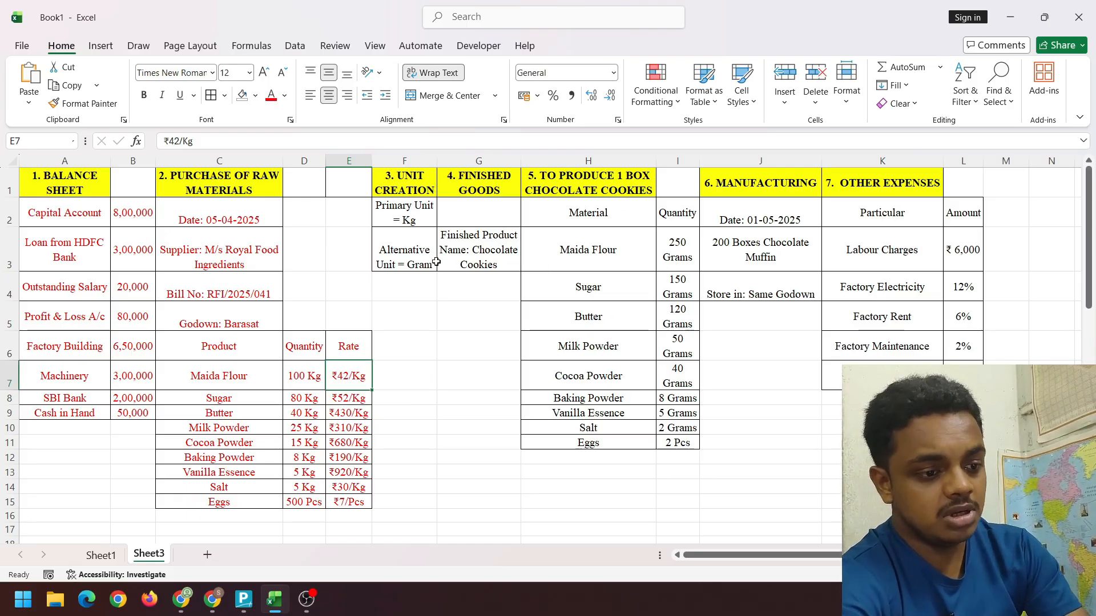
Review the unit creation requirements in the Excel sheet, then return to TallyPrime and set Maida's primary unit to kgs
click(405, 219)
click(407, 233)
click(425, 351)
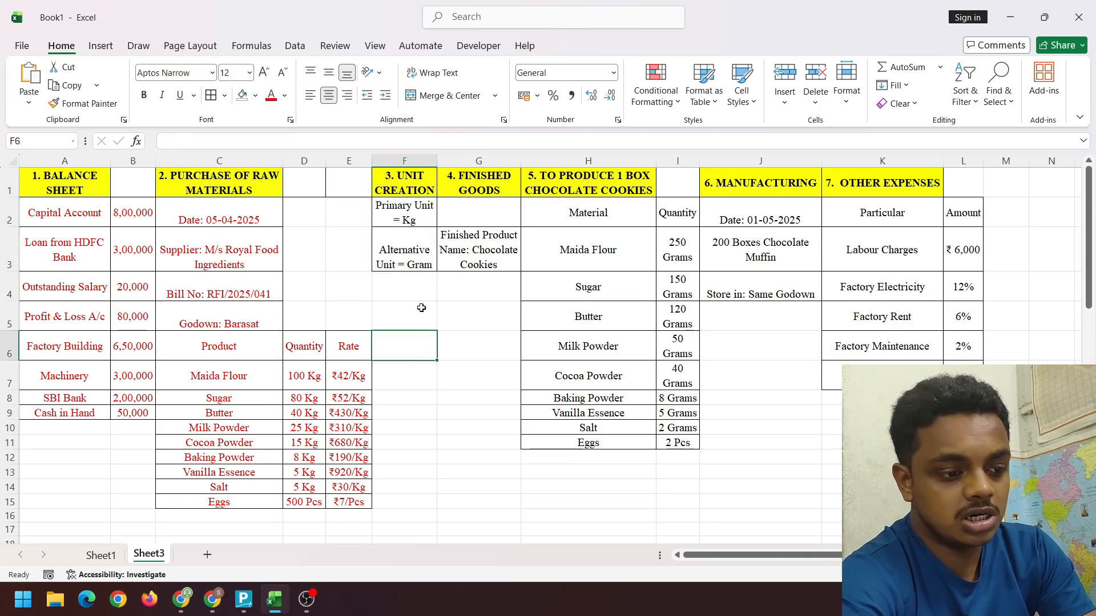
key(alt+Tab)
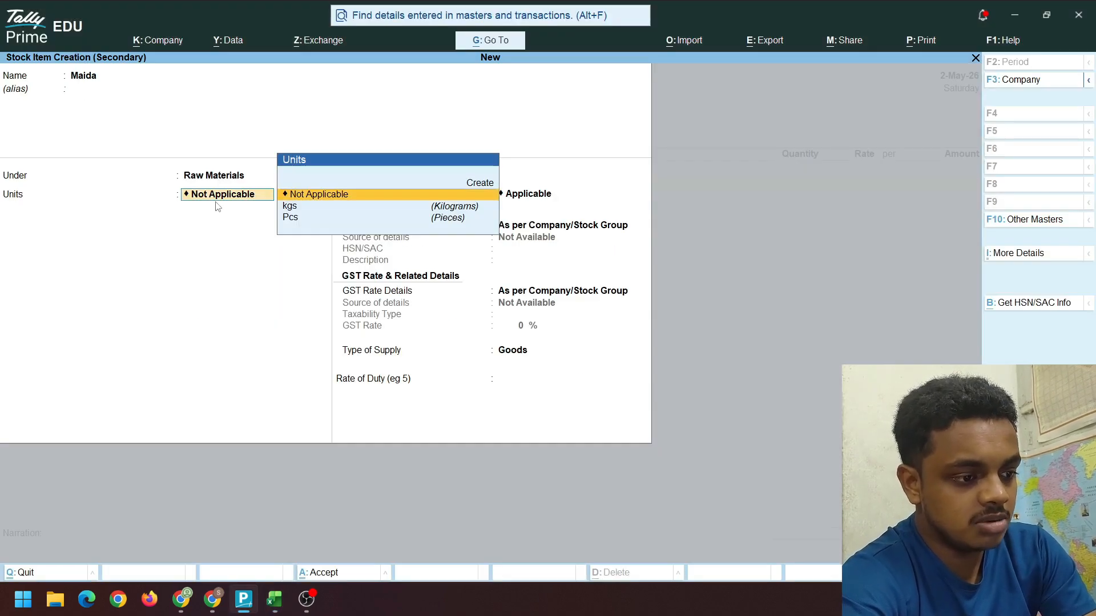
key(Down)
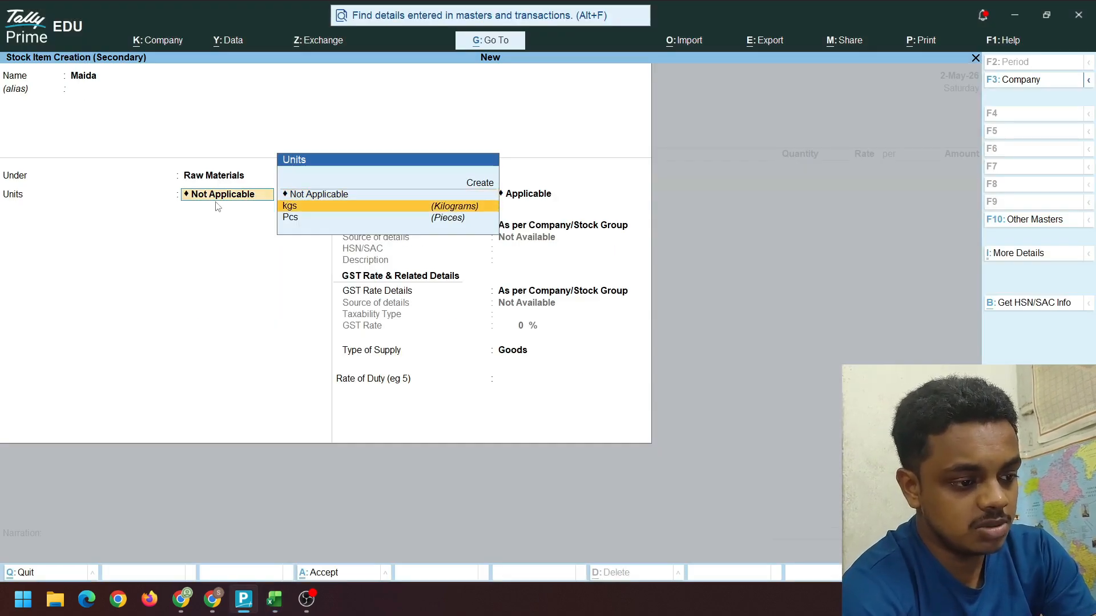
key(Return)
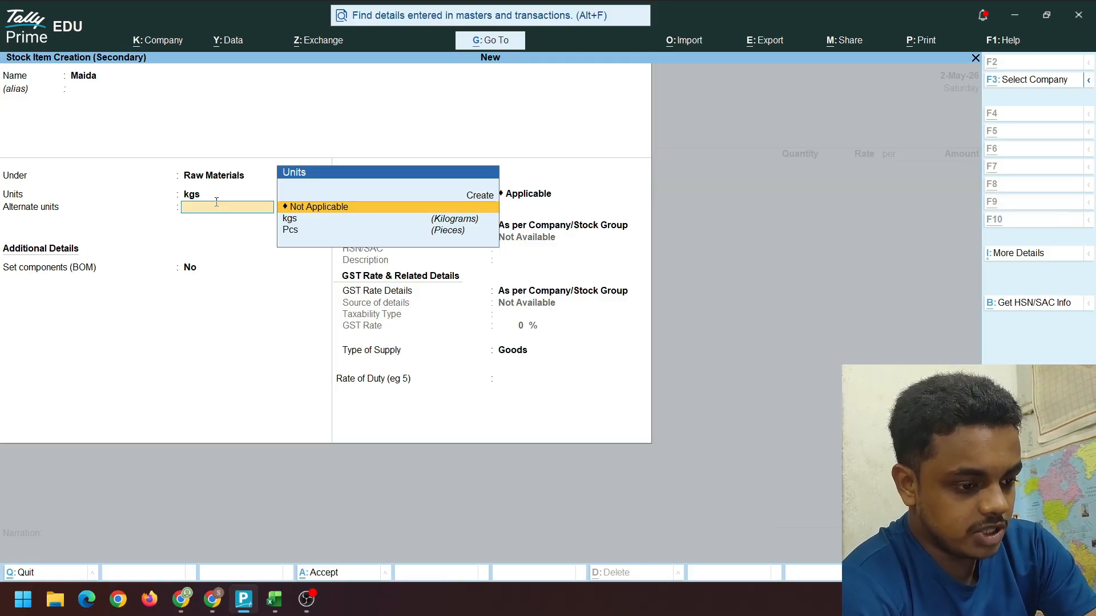
Create the alternate unit GMS for Maida with formal name Grammas, quantity code GMS-GRAMMES and 0 decimal places
key(alt+c)
text(Grammes)
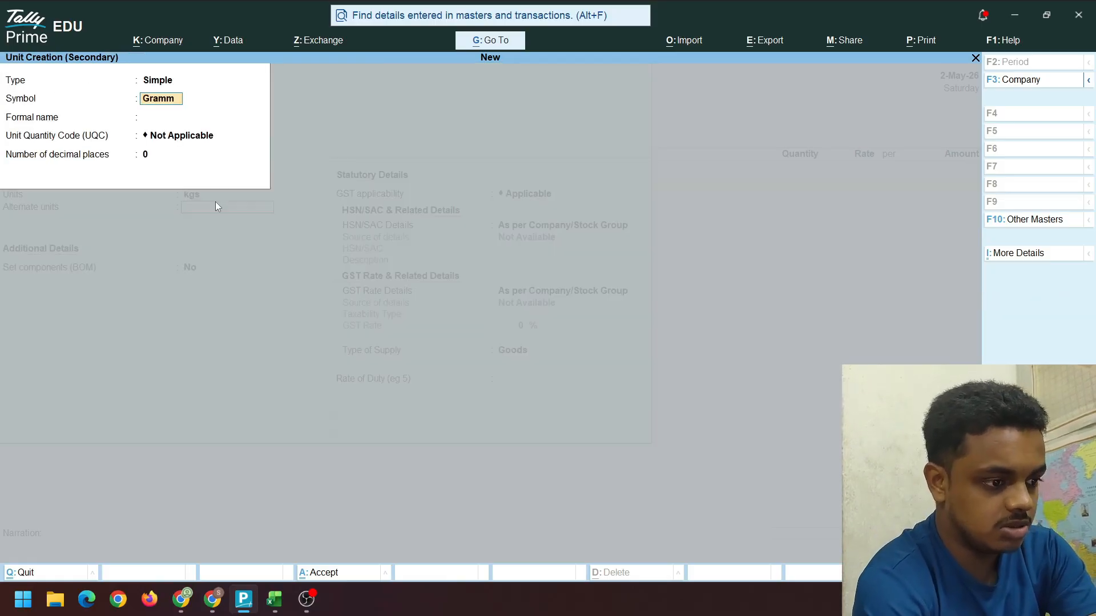
key(BackSpace)
key(BackSpace)
key(BackSpace)
key(BackSpace)
key(BackSpace)
key(BackSpace)
key(BackSpace)
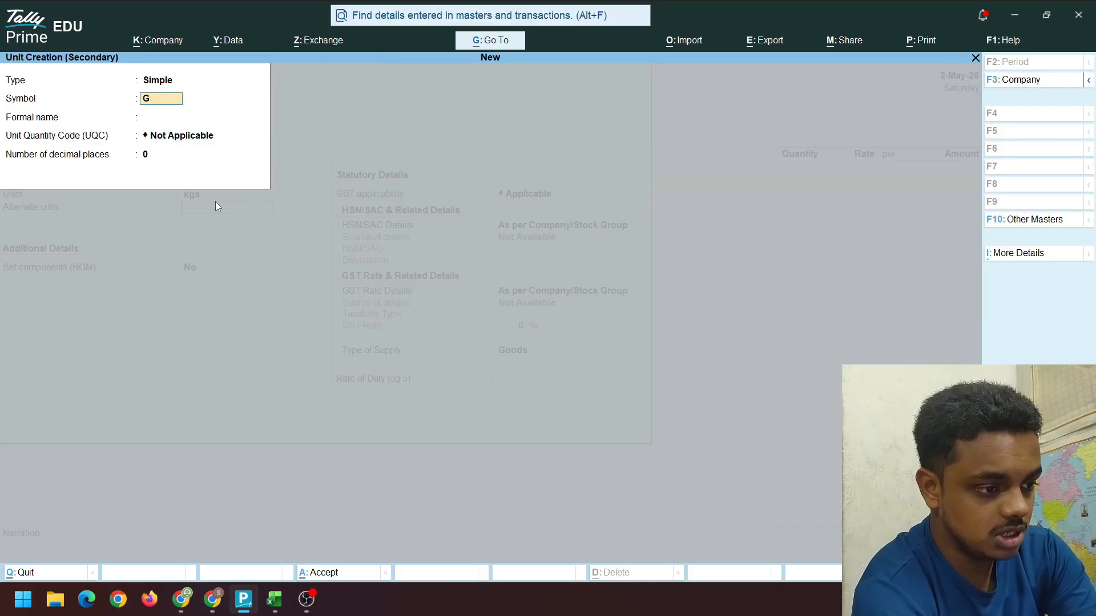
text(GMS)
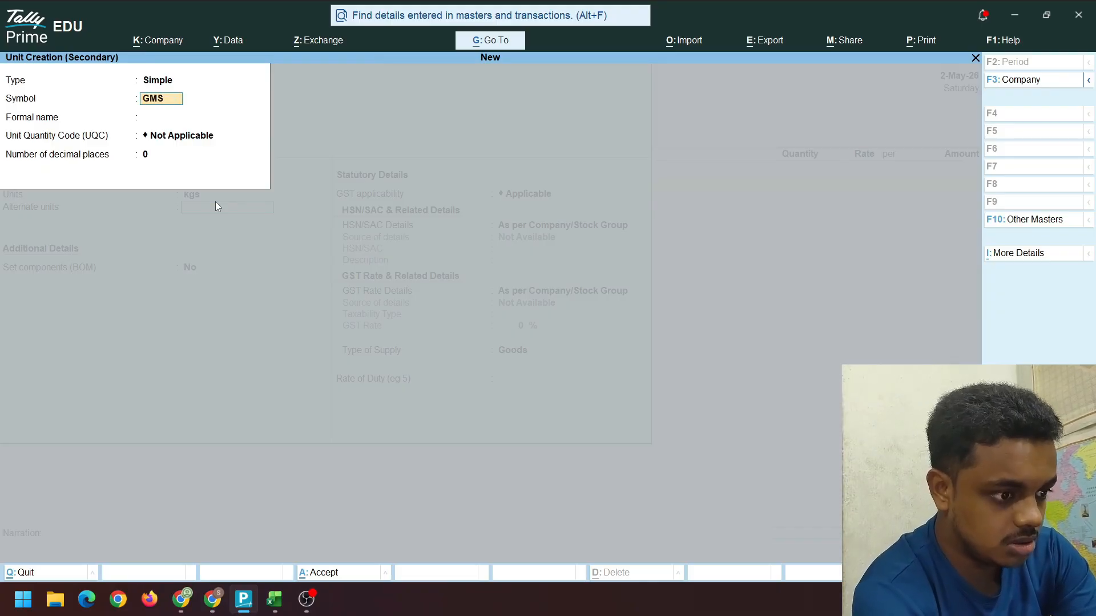
key(Return)
text(Grammas)
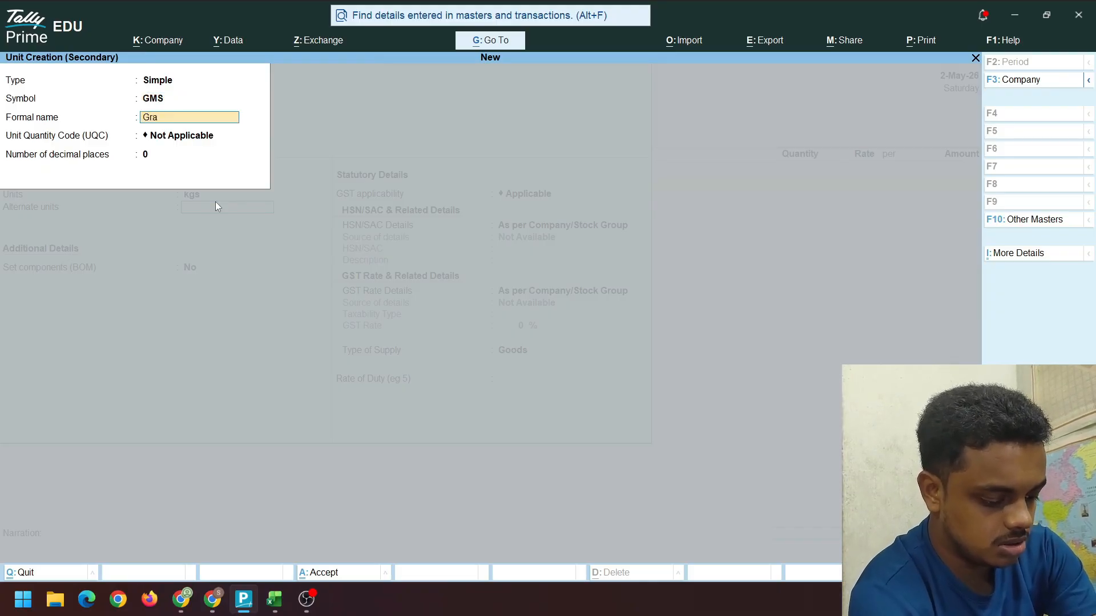
key(Return)
text(gms)
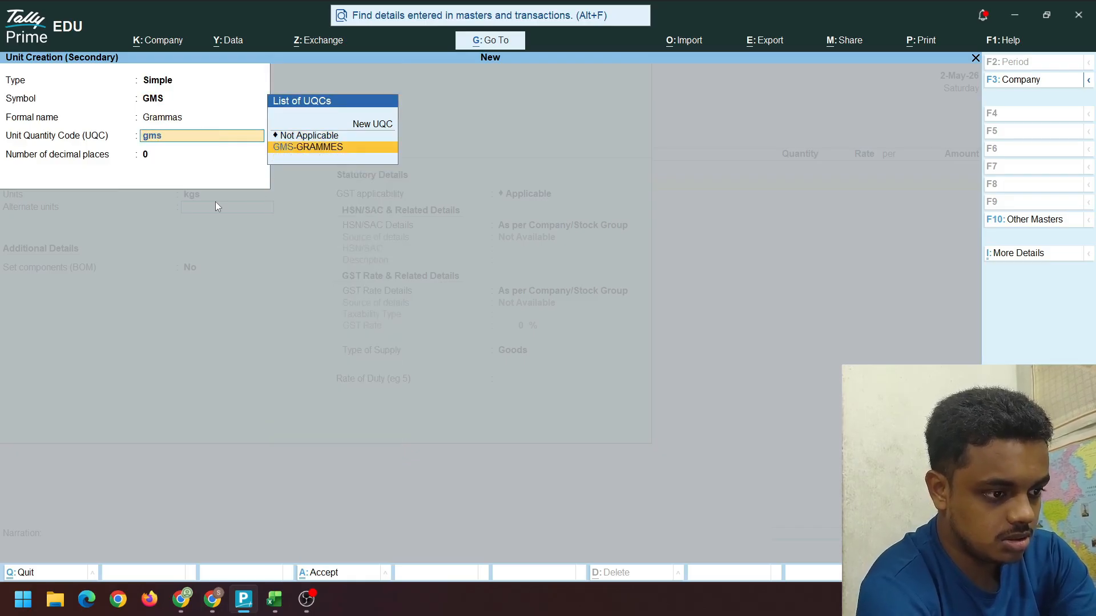
key(Return)
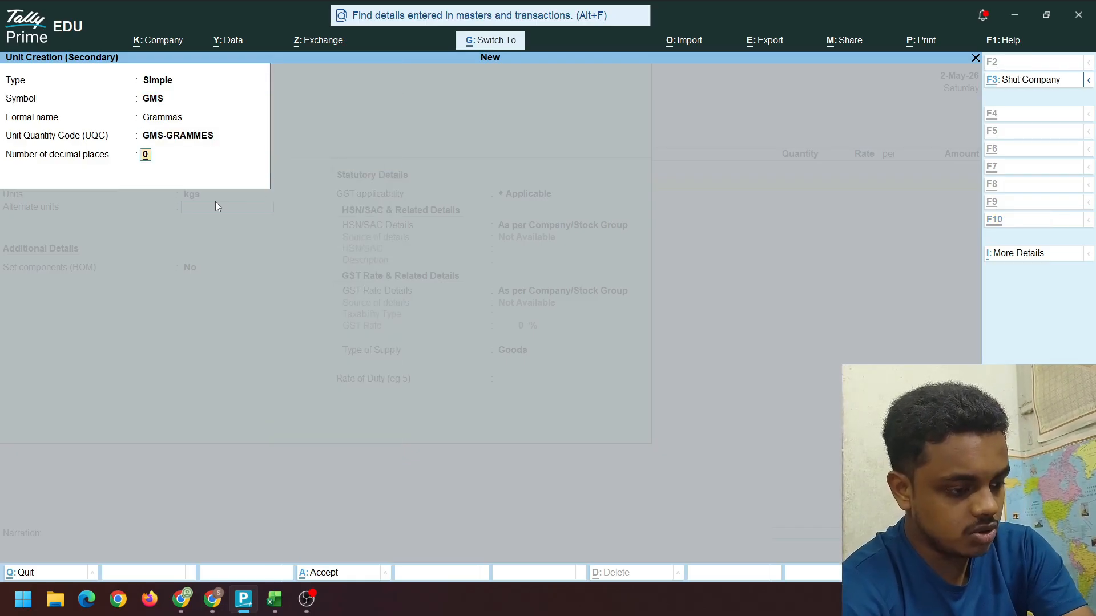
key(Return)
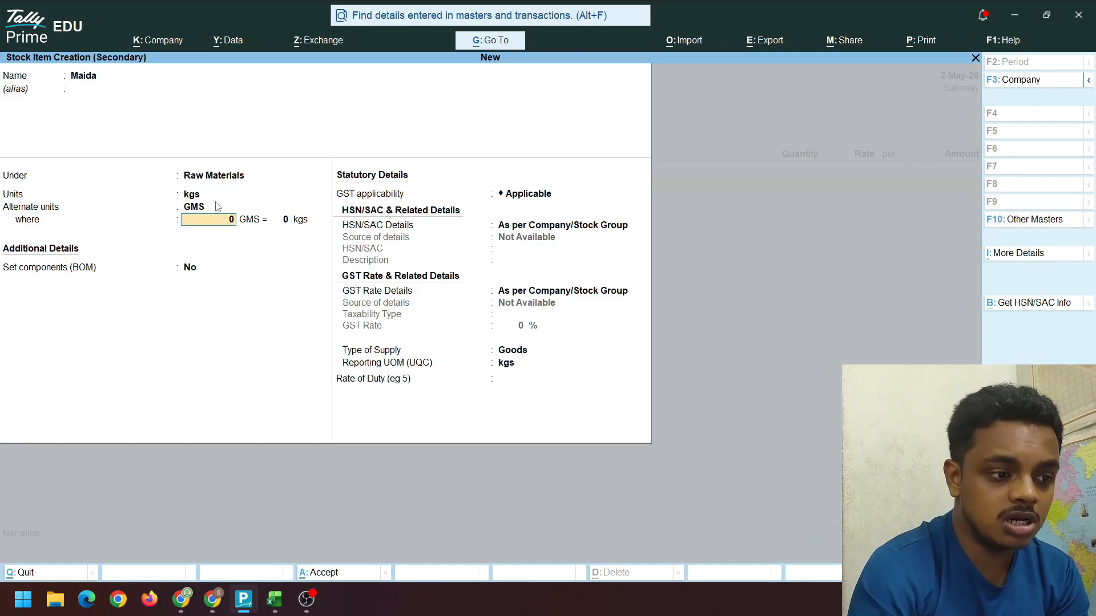
Set Maida's conversion to 1000 GMS = 1 kgs, keep the BOM and statutory defaults, and save the stock item
text(000)
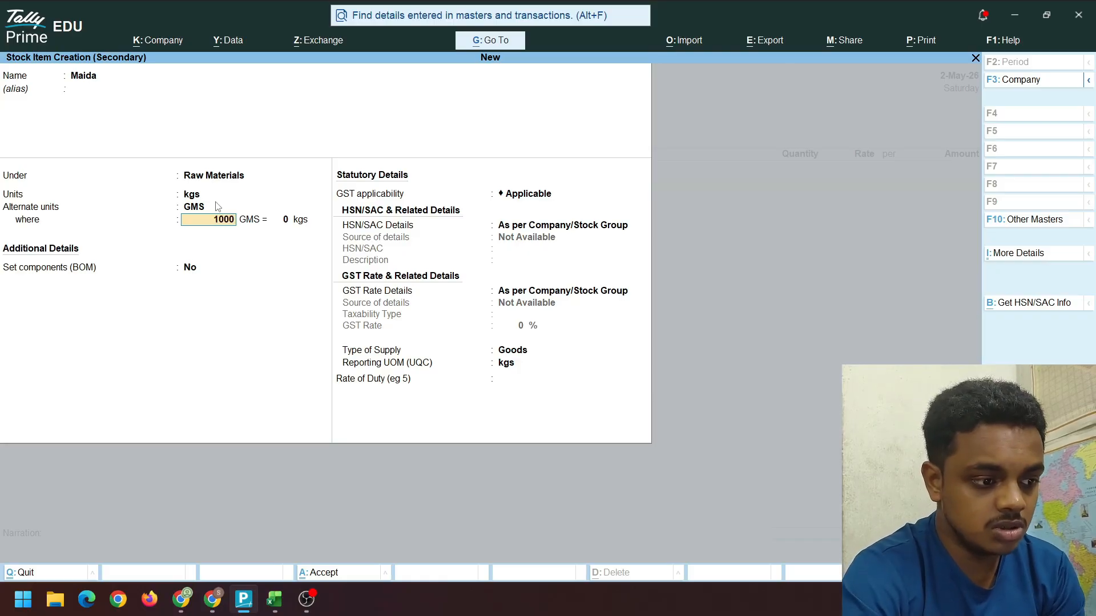
key(Return)
text(1)
key(Return)
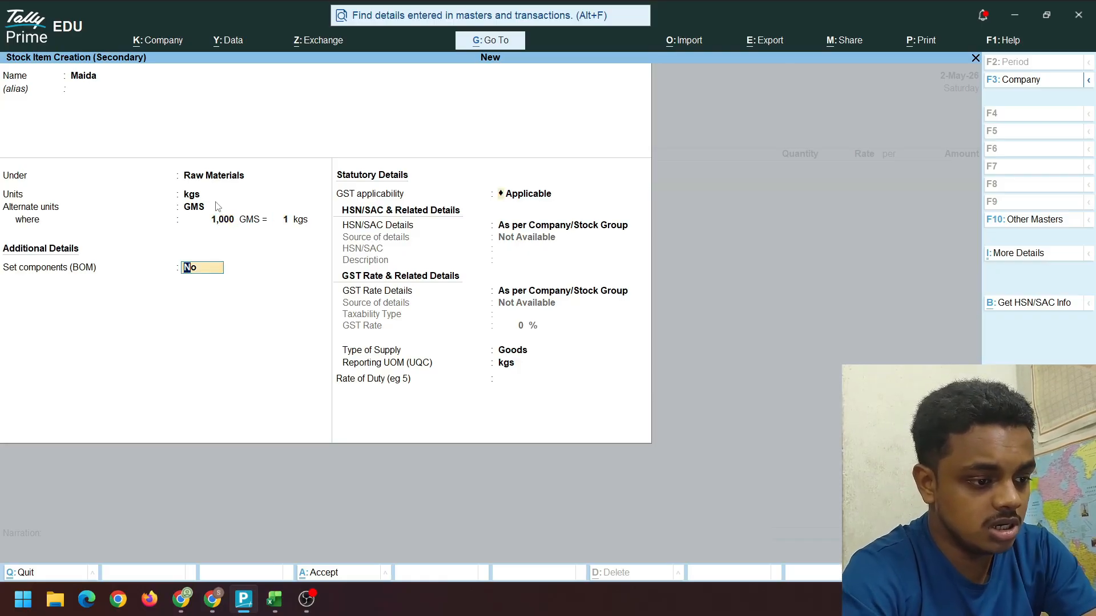
key(Return)
key(Return)
key(Return)
key(Return)
key(Return)
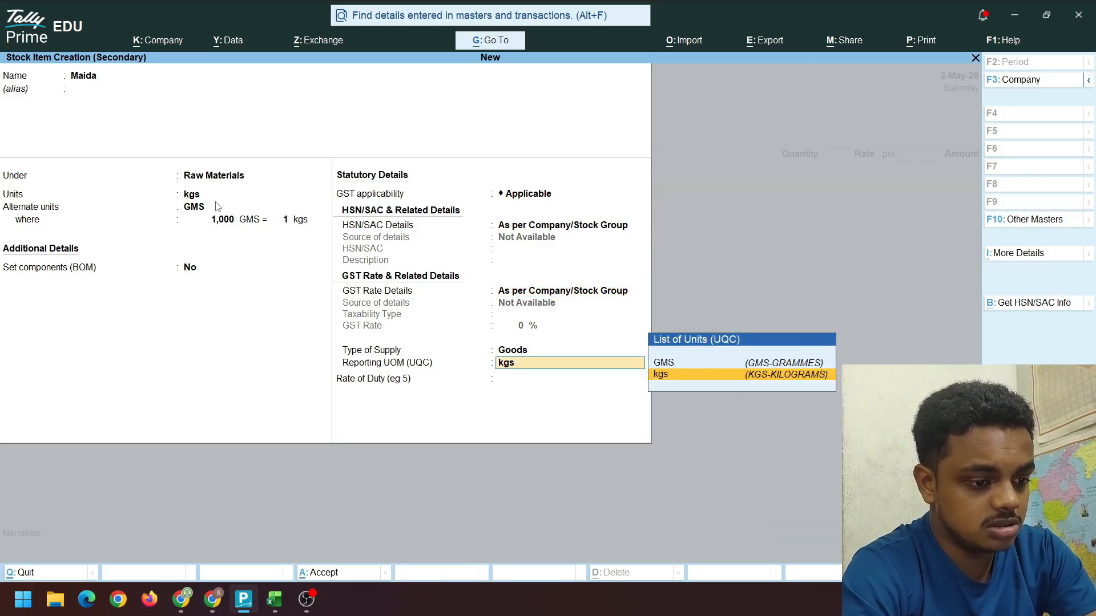
key(Return)
key(Return)
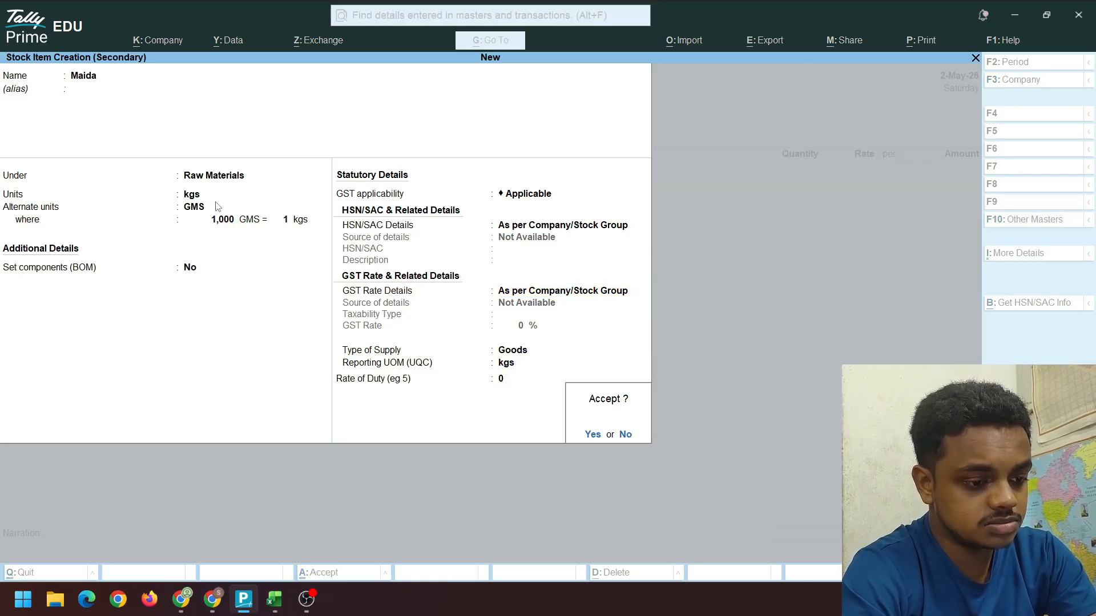
key(Return)
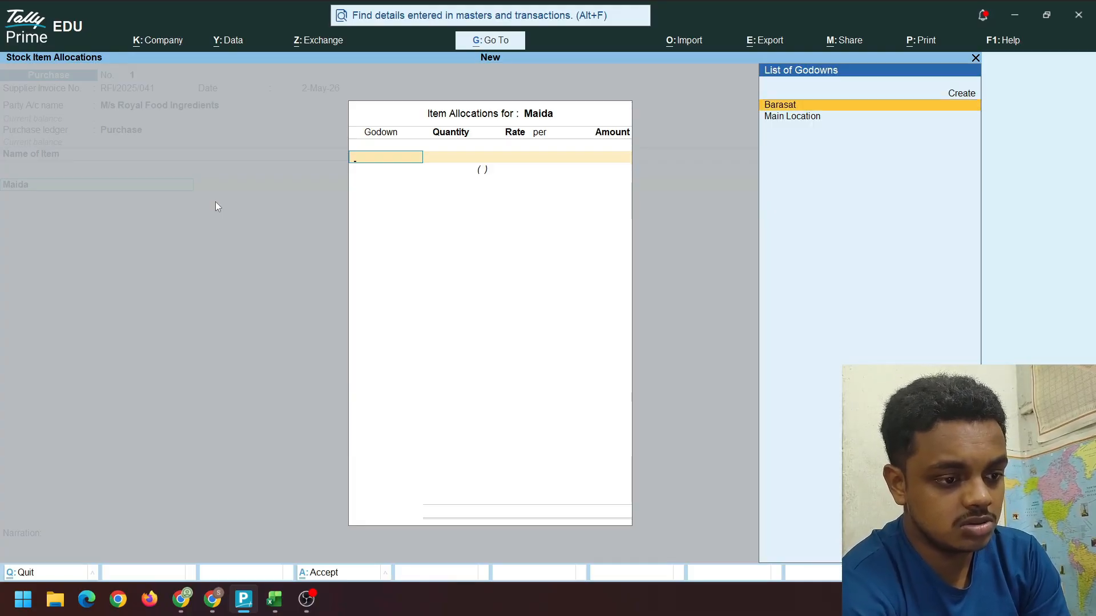
Allocate Maida to the Barasat godown and look up its purchase quantity and rate in the Excel sheet
key(Return)
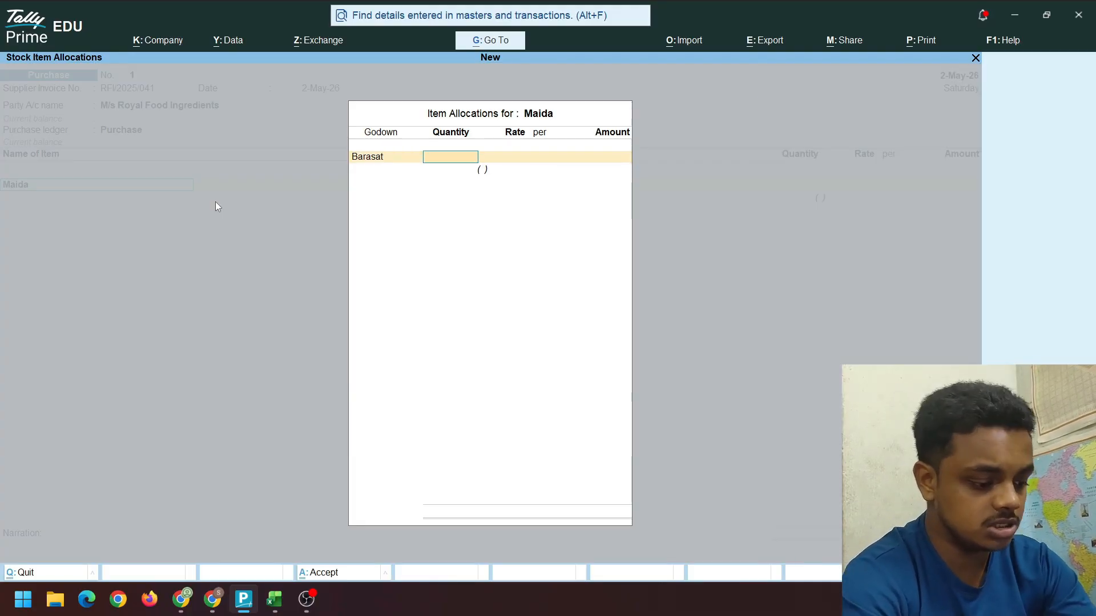
key(alt+Tab)
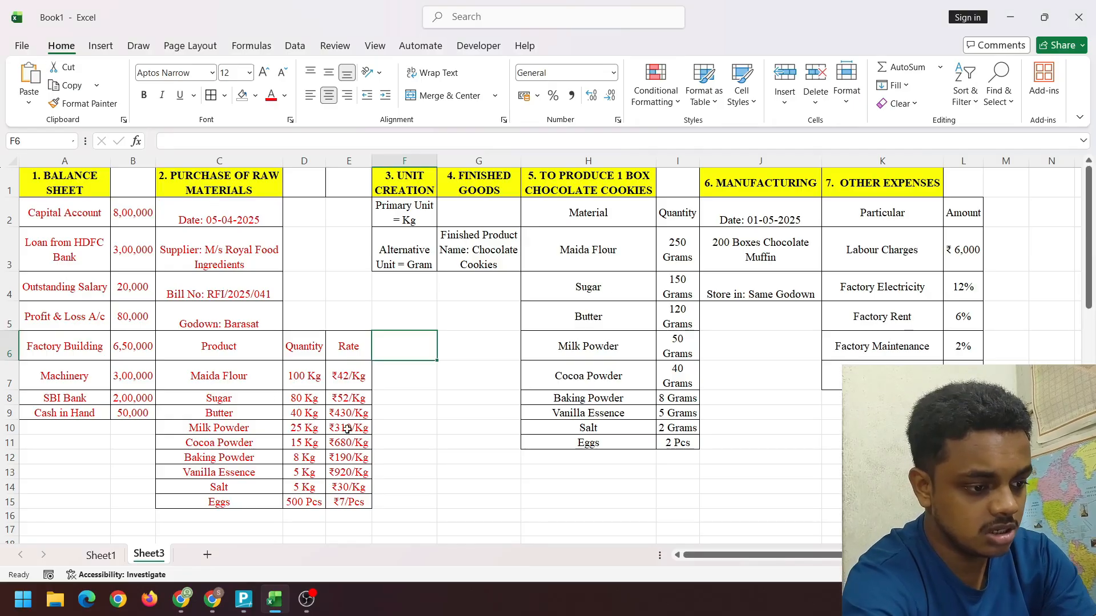
click(376, 415)
key(alt+Tab)
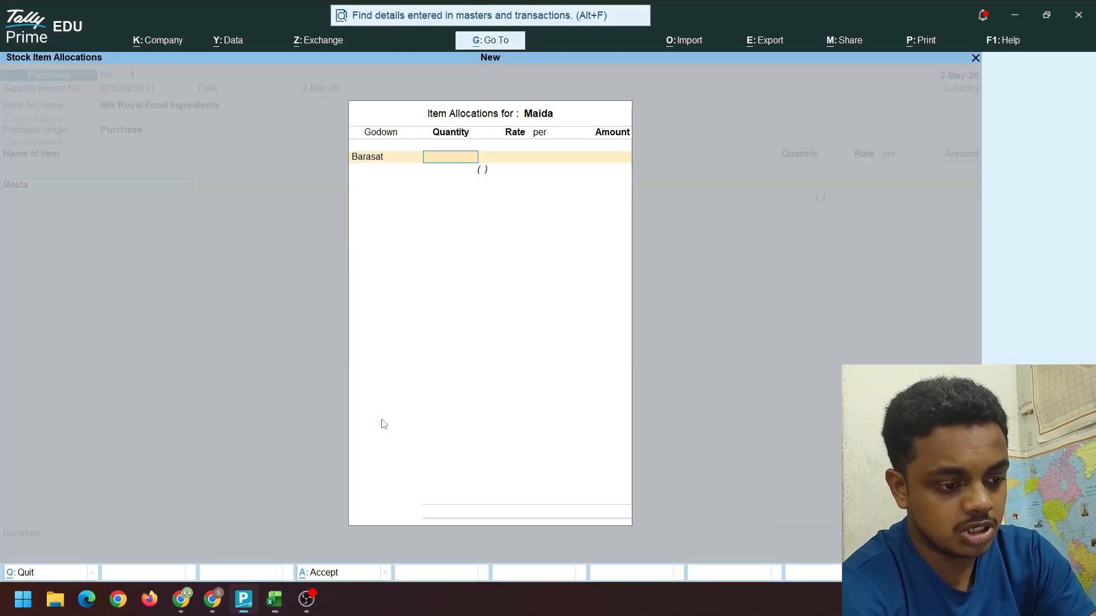
Enter 100 kgs of Maida at a rate of 42 per kg and accept the item line in the purchase voucher
text(100)
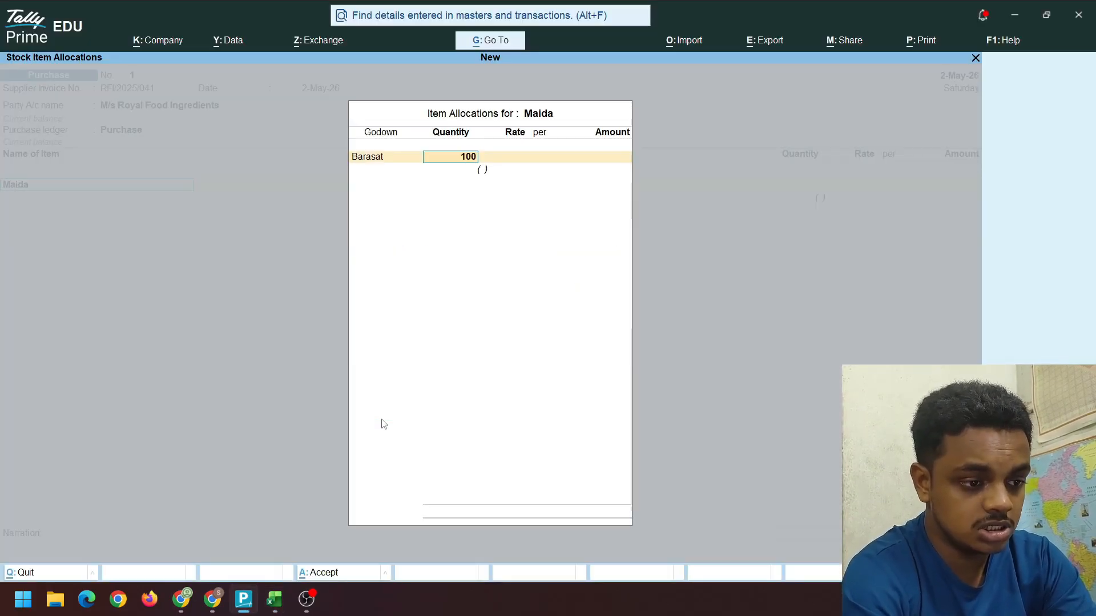
key(Return)
text(40)
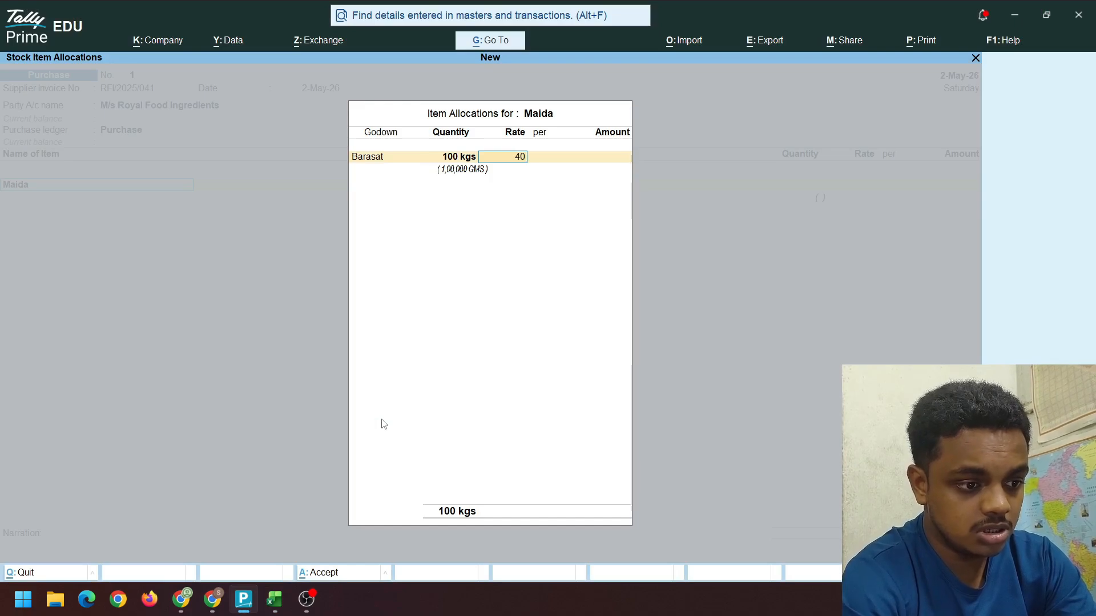
key(BackSpace)
text(2)
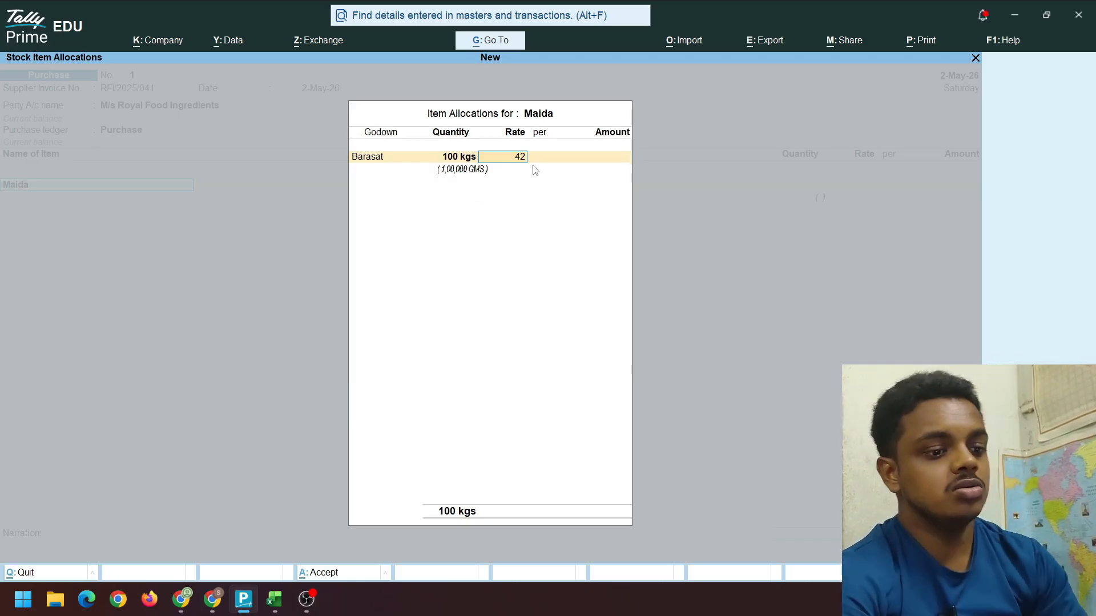
key(Return)
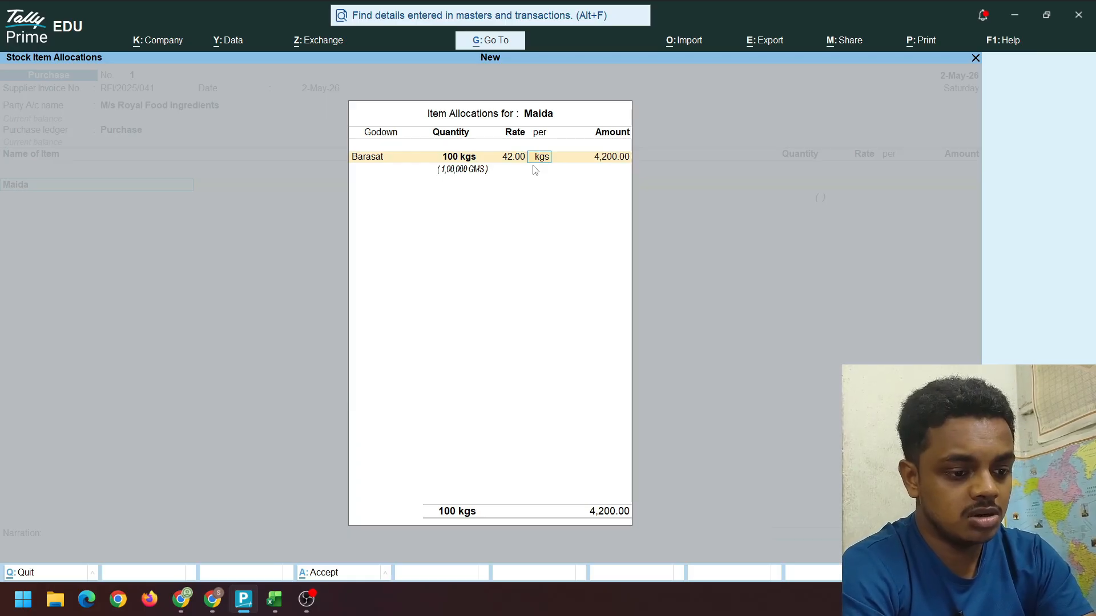
key(Return)
key(Return)
key(Return)
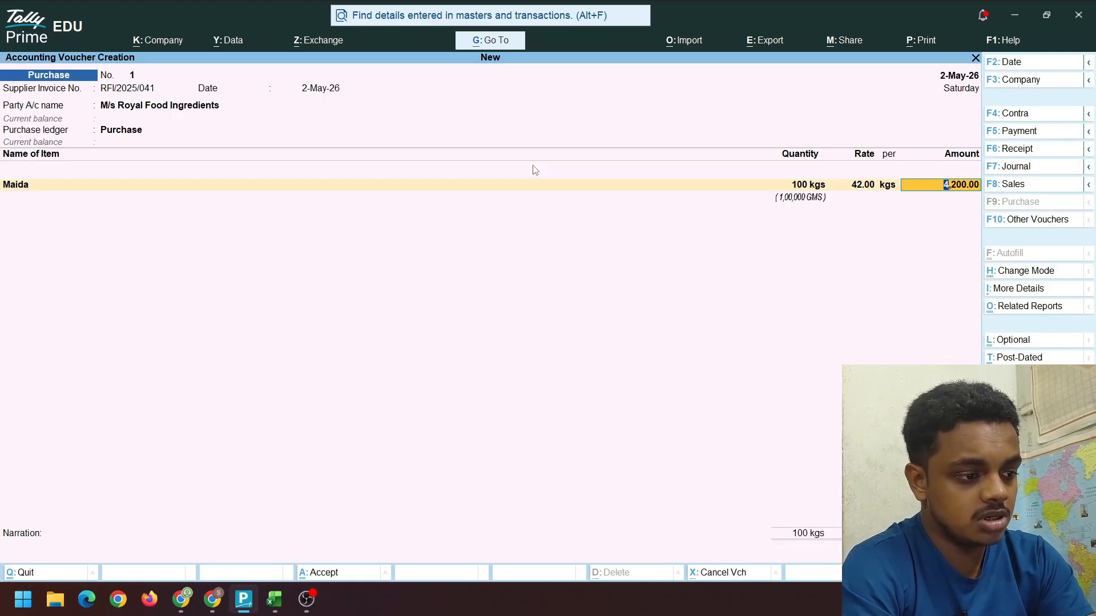
key(Return)
Check the next raw material in Excel, then create the stock item Sugar in TallyPrime under Raw Materials, keeping the kgs and GMS units
key(alt+Tab)
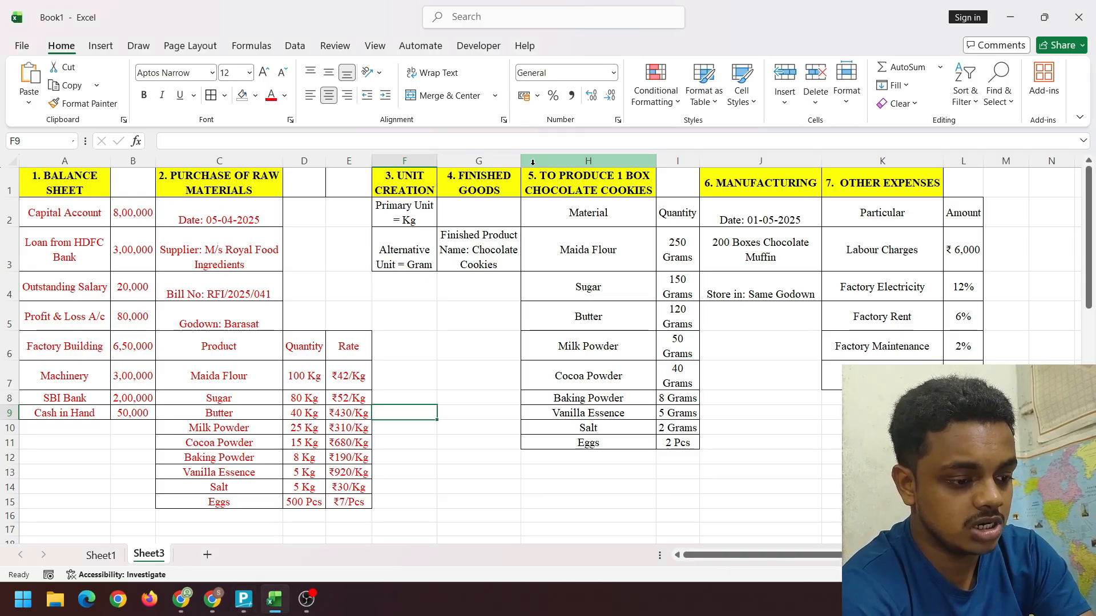
key(alt+Tab)
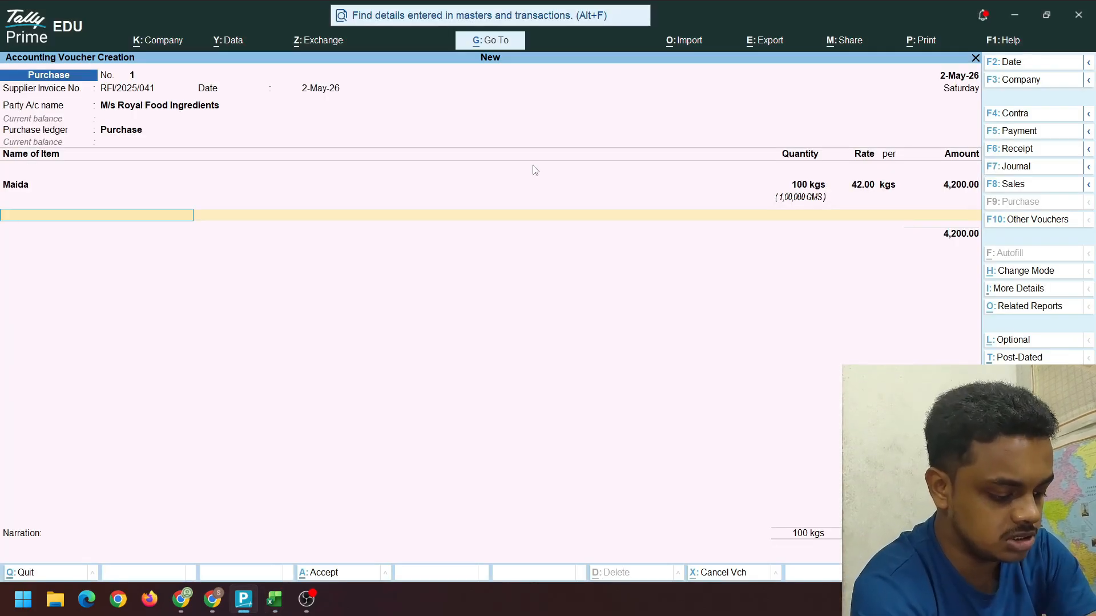
key(alt+c)
text(Sug)
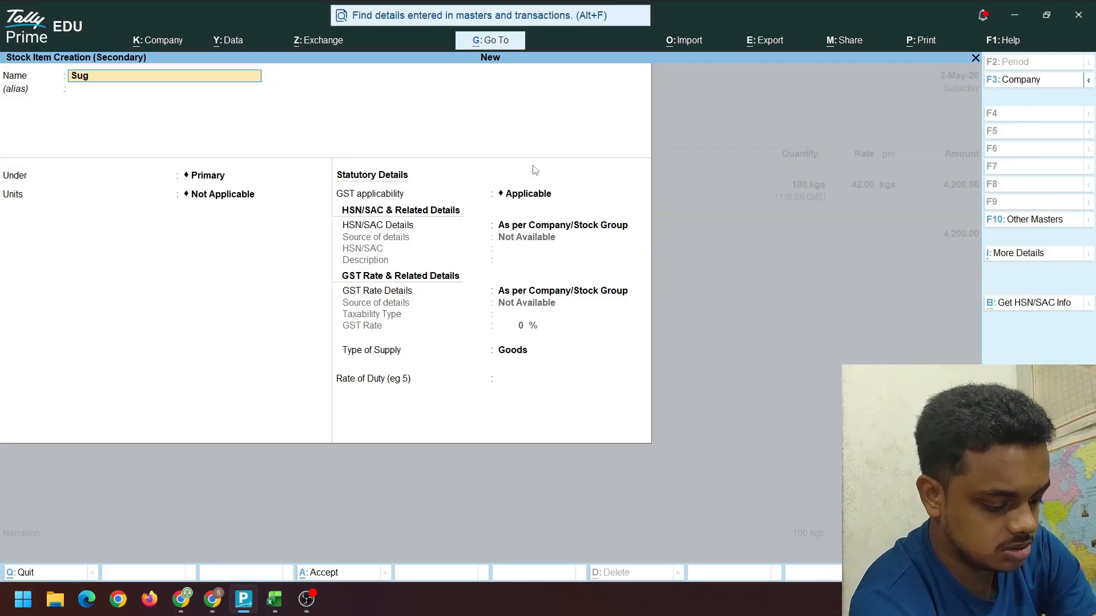
key(Return)
key(Return)
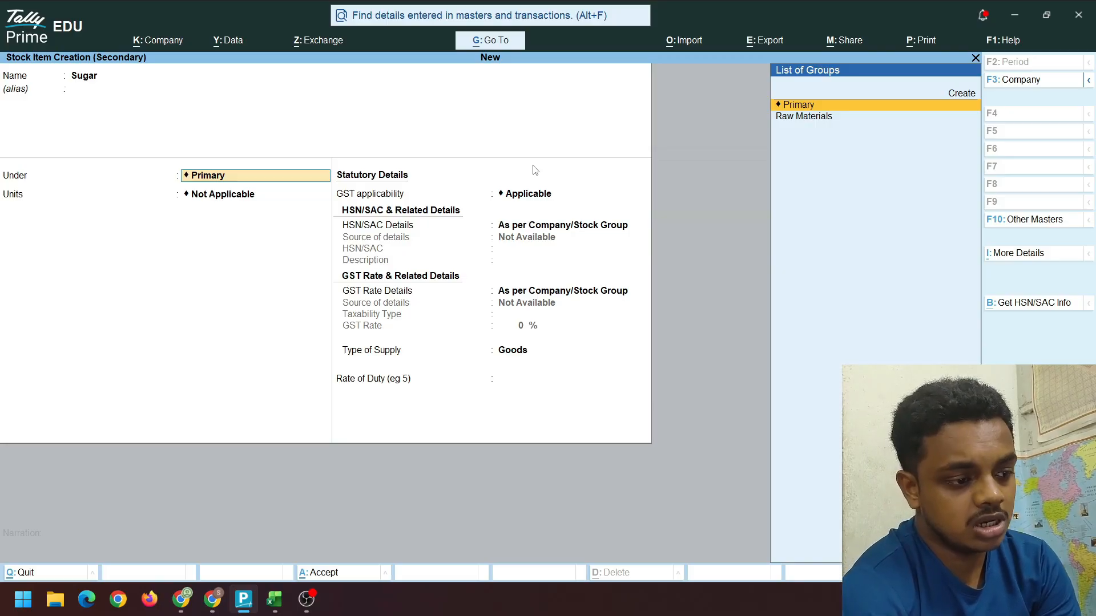
key(Down)
key(Return)
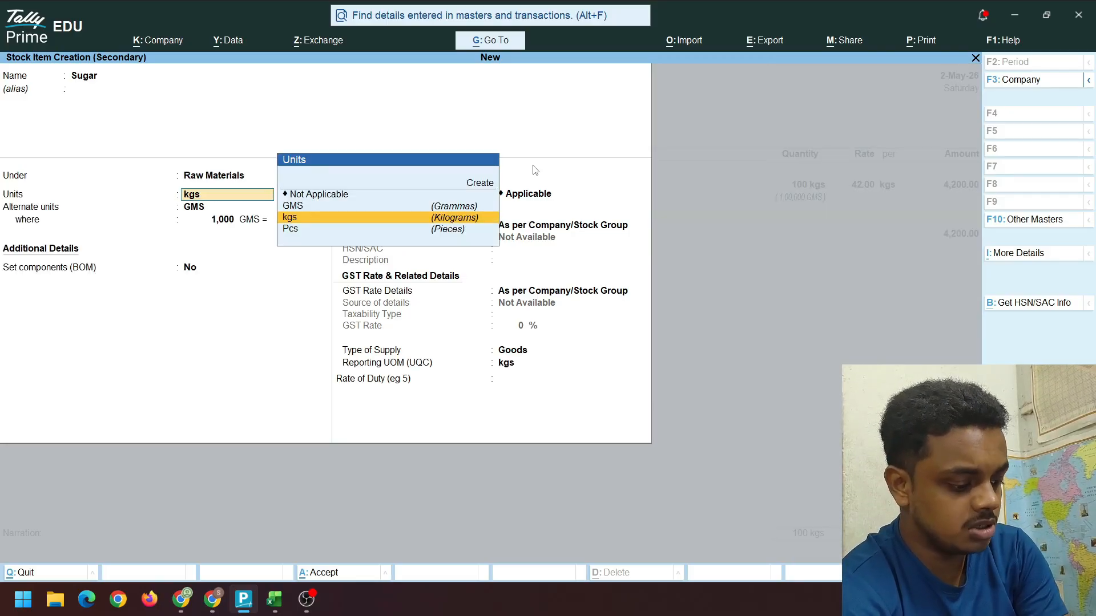
key(ctrl+a)
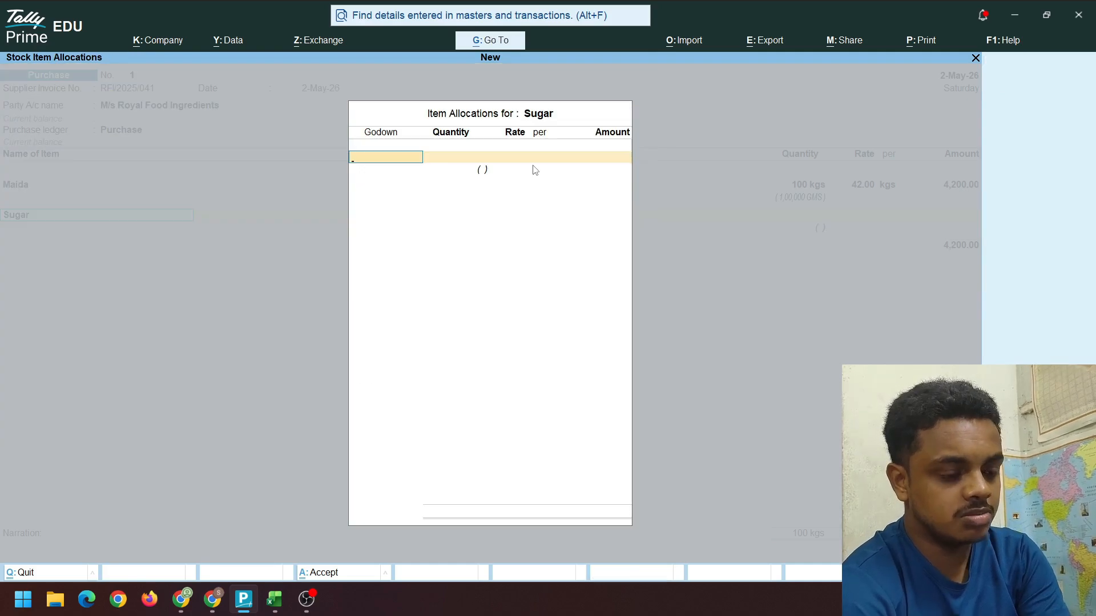
Allocate 80 kgs of Sugar to the Barasat godown at 52 per kg, as listed in the Excel sheet, and accept the item line
text(b)
key(Return)
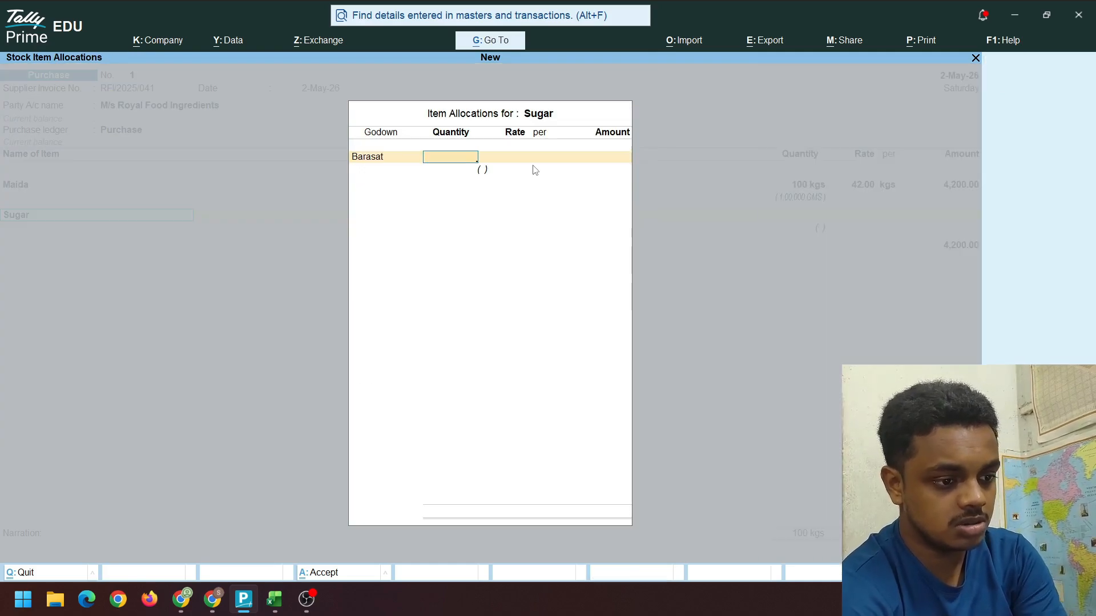
key(alt+Tab)
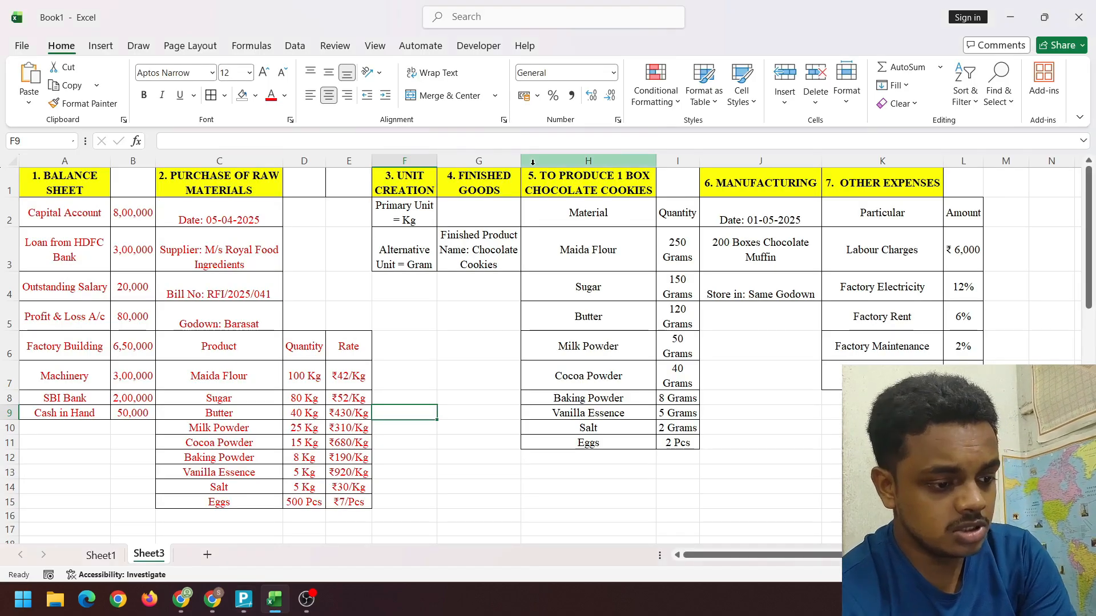
key(alt+Tab)
text(80)
key(Return)
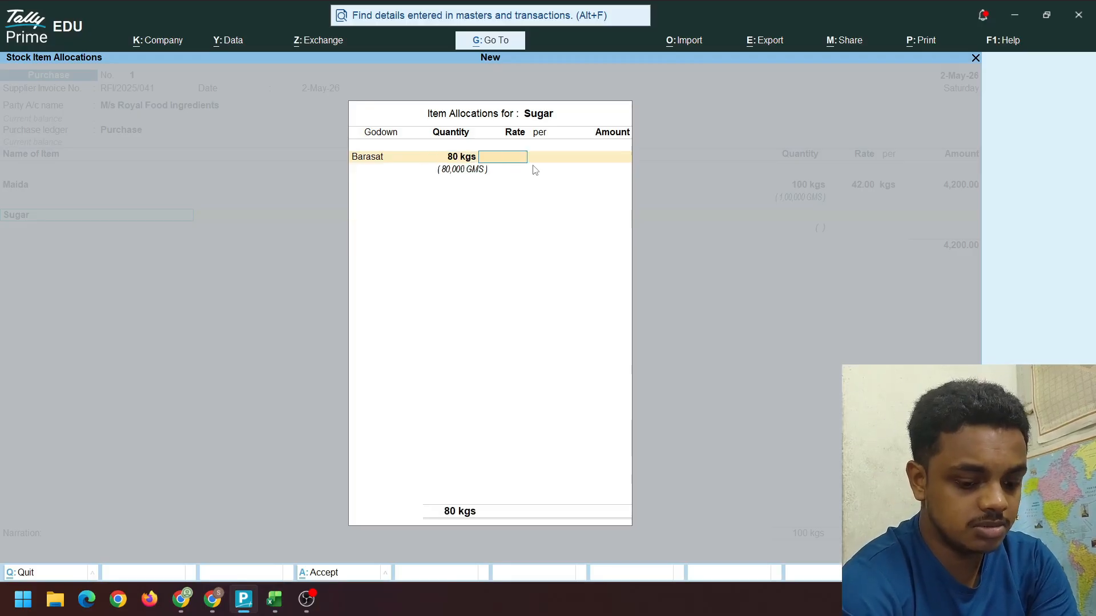
text(52)
key(Return)
key(Return)
key(Return)
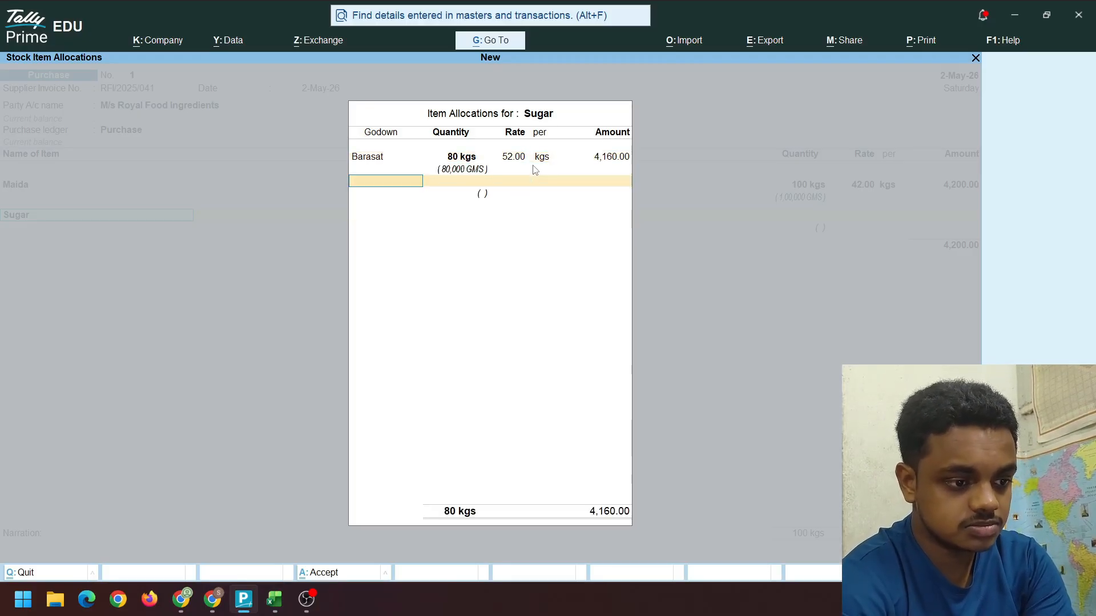
key(Return)
key(Return)
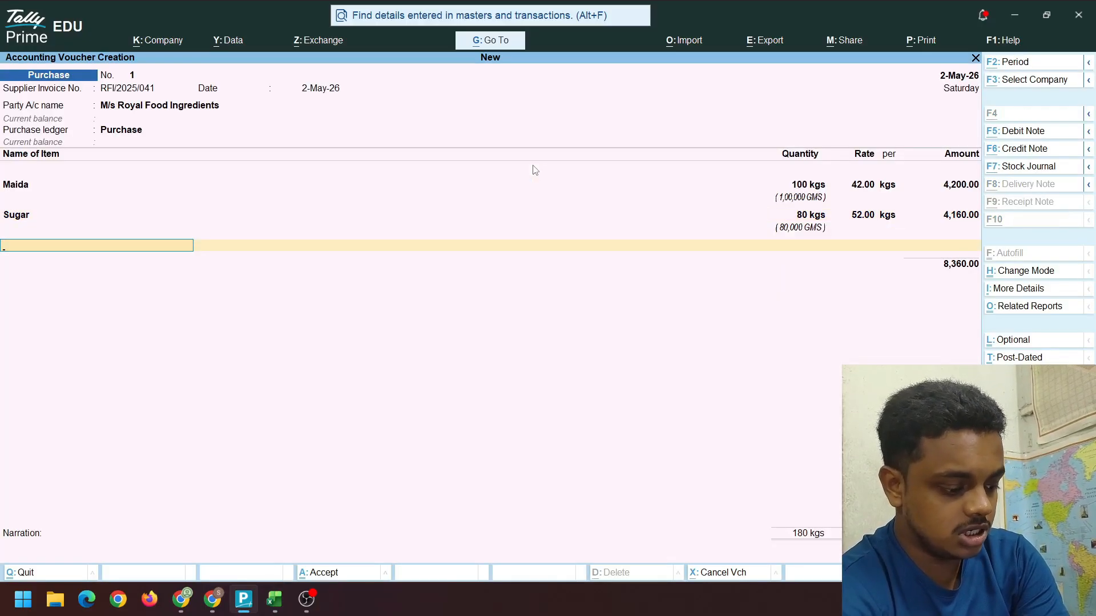
Check the next raw material in Excel, then create the stock item Butter in TallyPrime under Raw Materials, keeping the kgs and GMS units
key(alt+Tab)
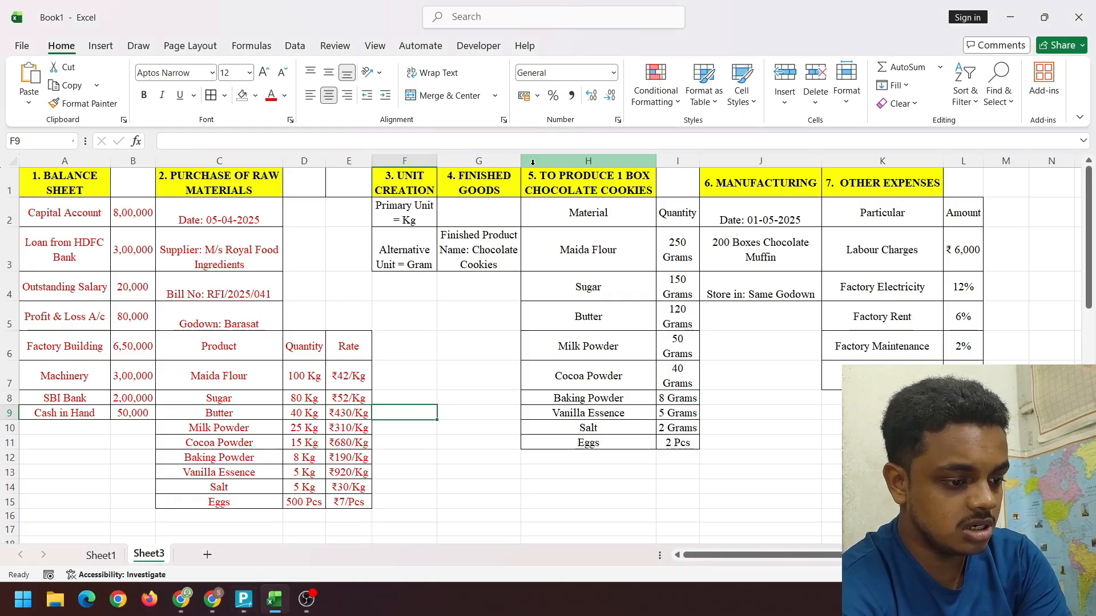
key(alt+Tab)
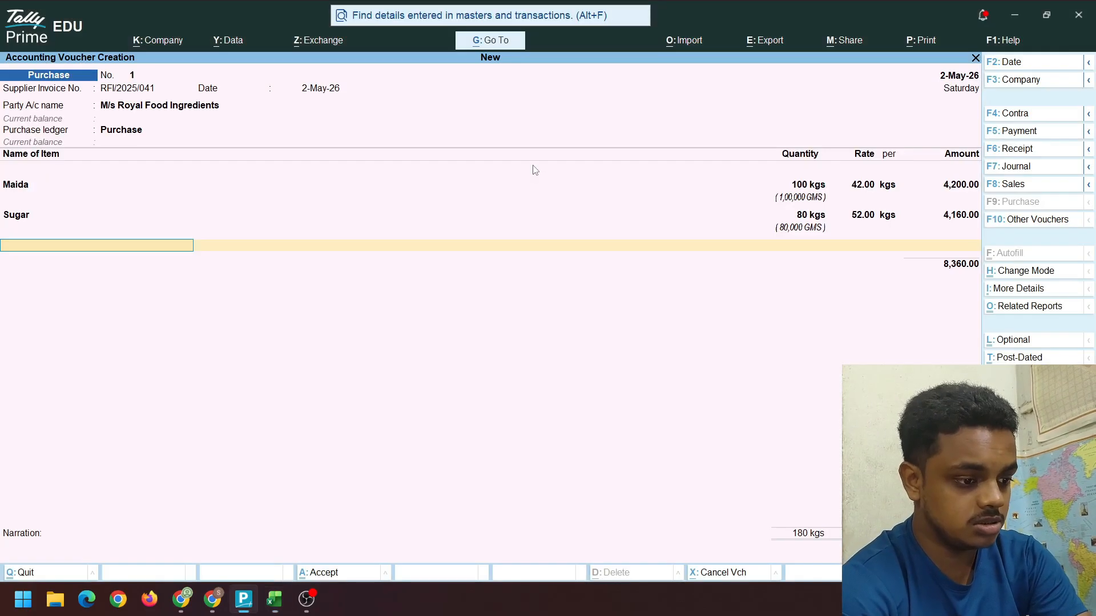
key(alt+c)
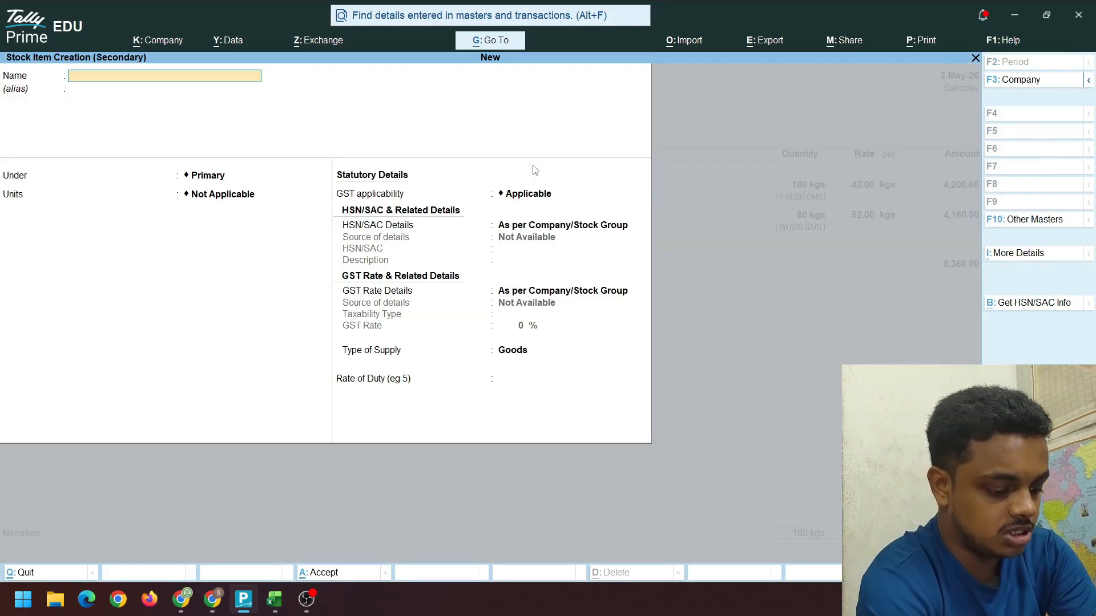
text(Butter)
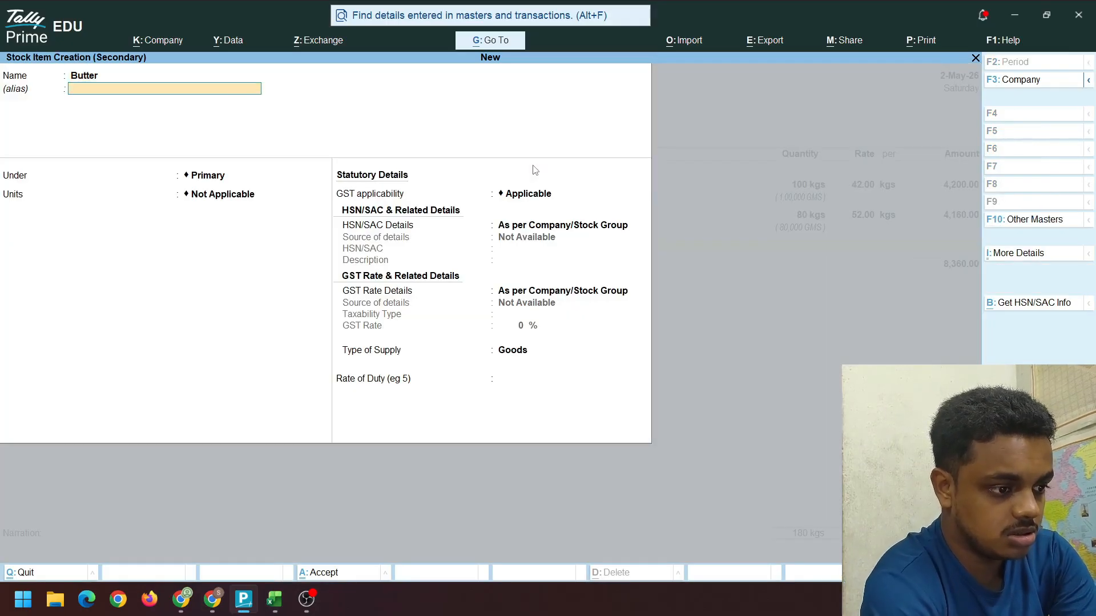
key(Return)
key(Down)
key(Return)
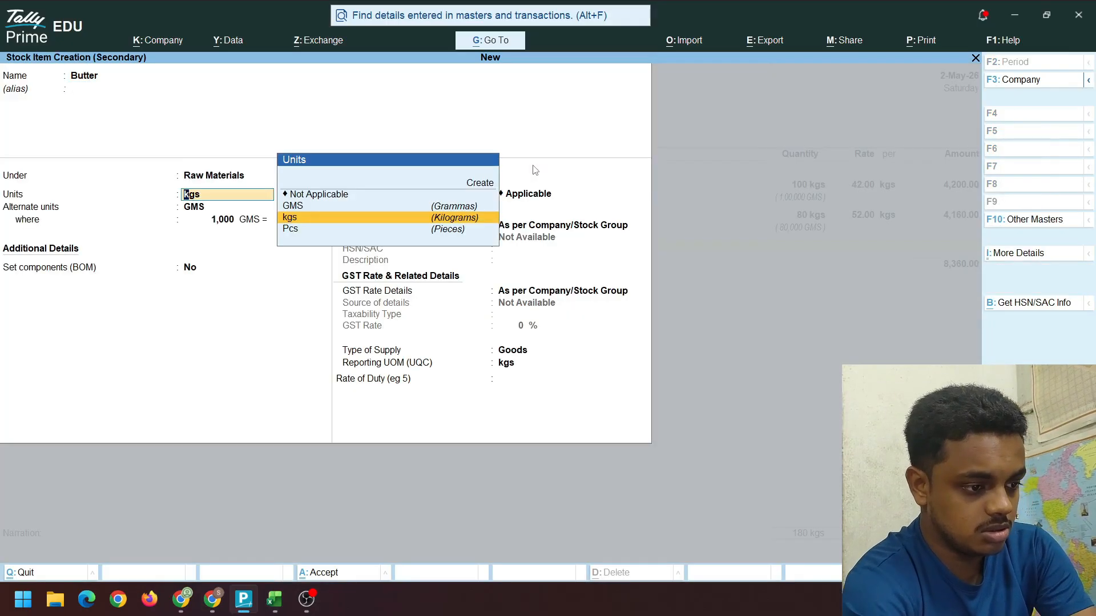
key(ctrl+a)
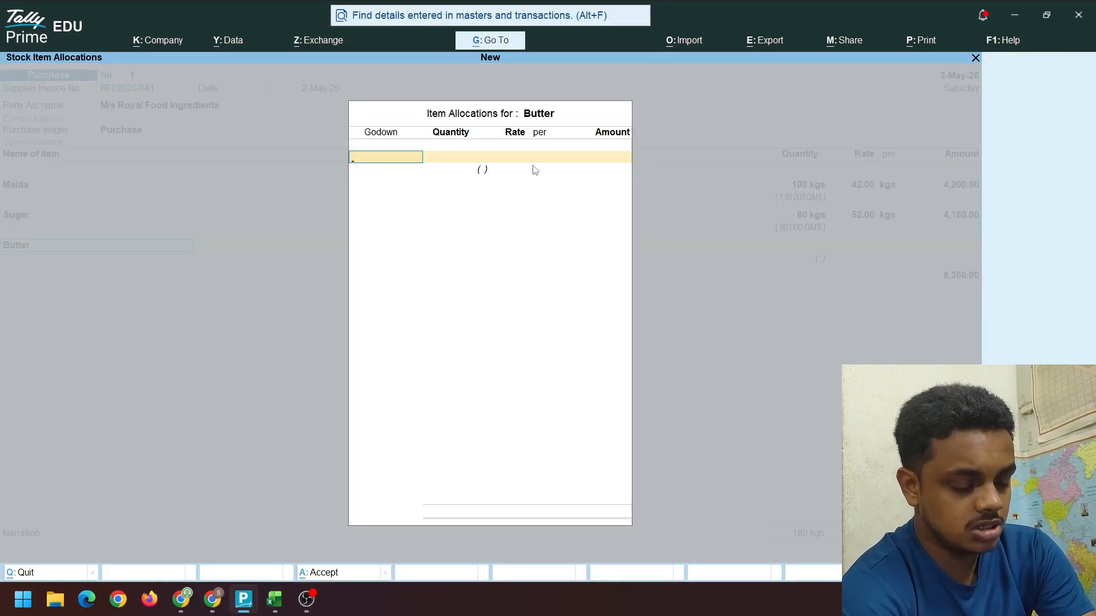
Allocate 40 kgs of Butter to the Barasat godown at 430 per kg, as listed in the Excel sheet, and accept the item line
text(b)
key(Return)
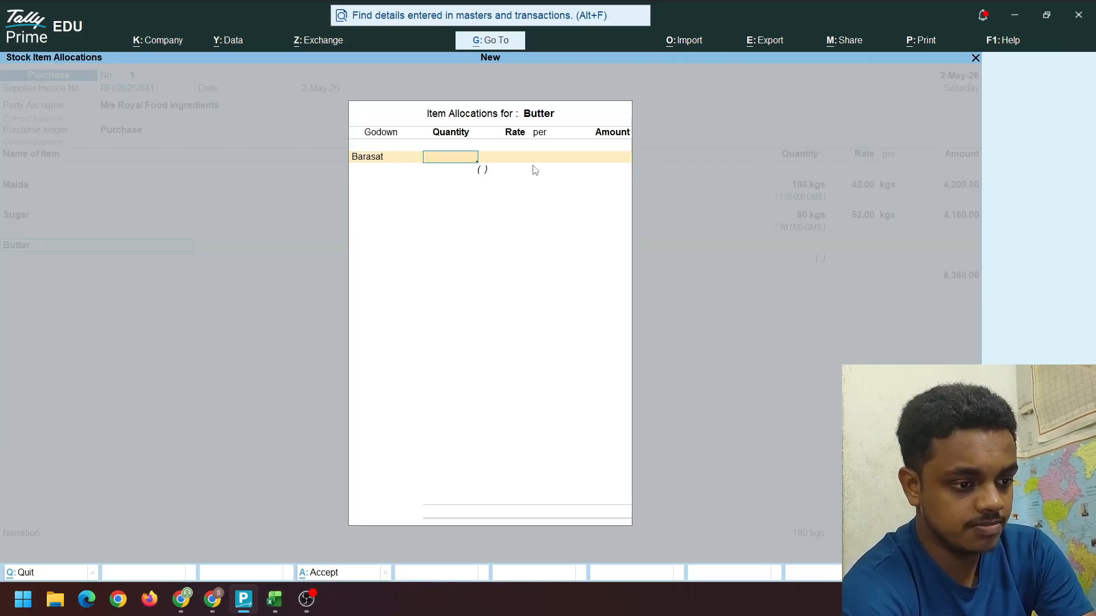
key(alt+Tab)
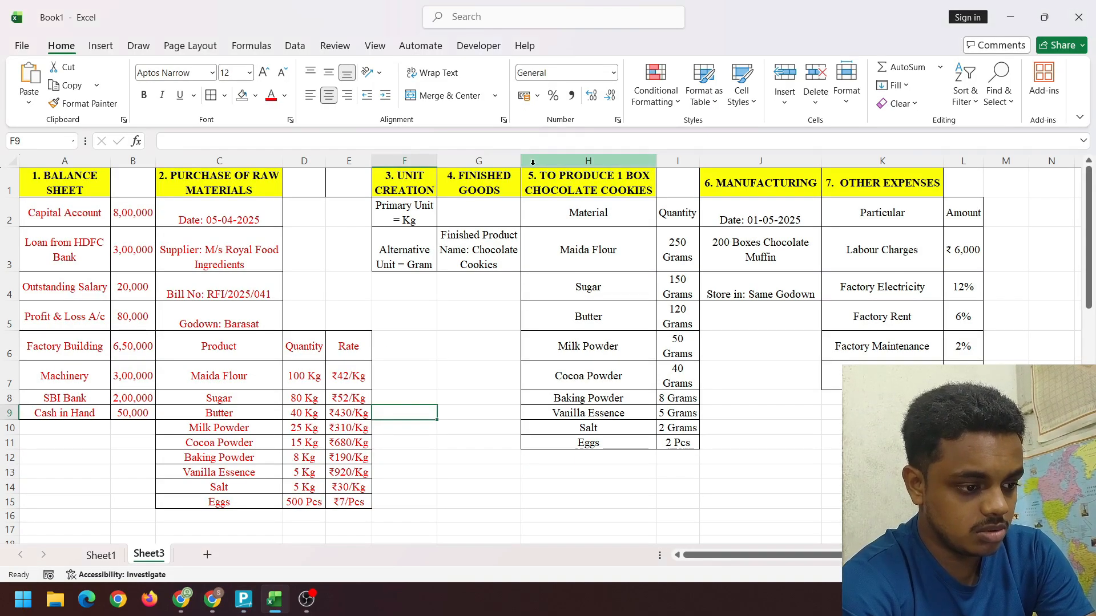
key(alt+Tab)
text(40)
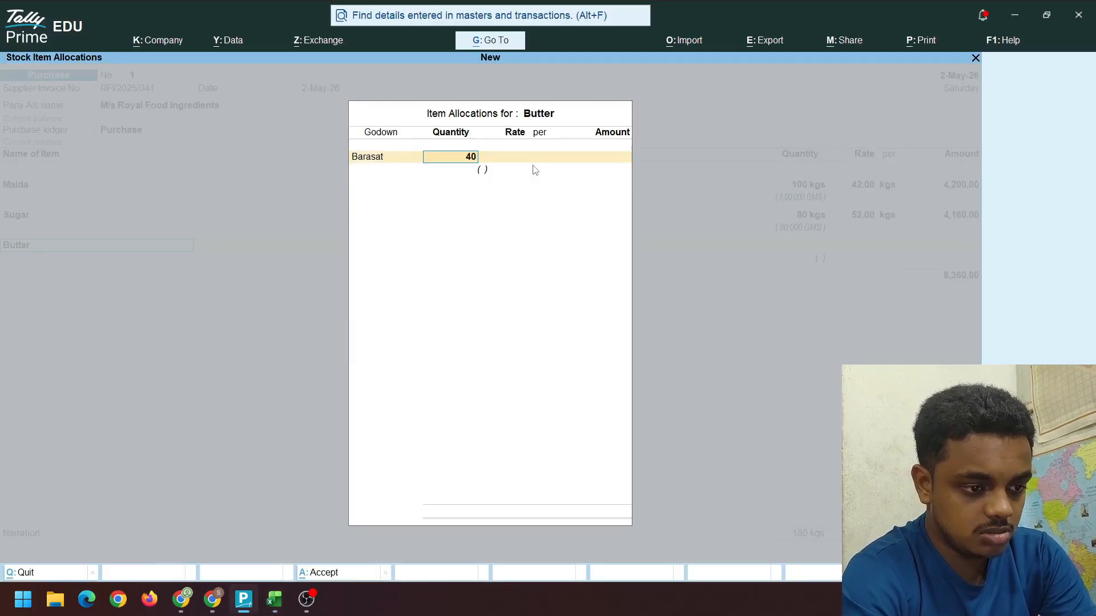
key(Return)
text(430)
key(Return)
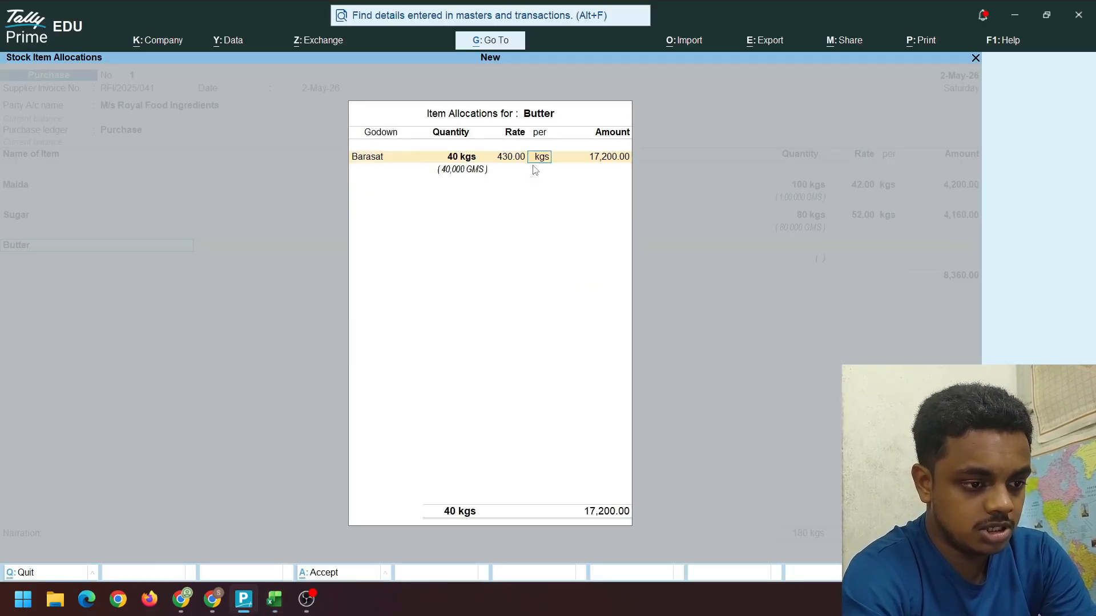
key(Return)
key(Return)
key(Return)
key(Return)
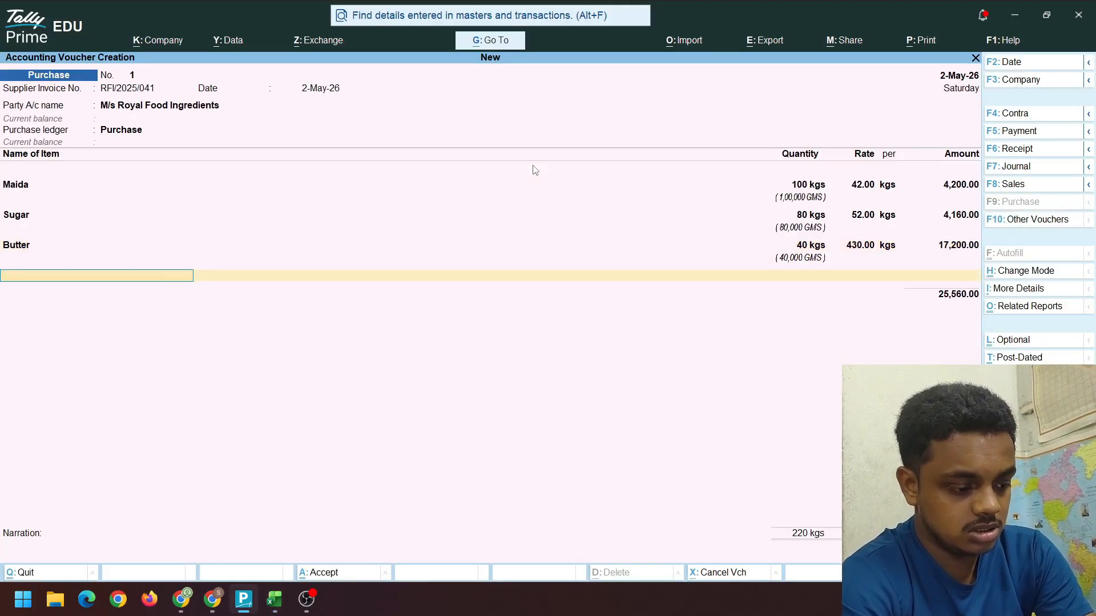
Check the following raw material in Excel, then create the stock item Milk Powder in TallyPrime under Raw Materials, keeping the kgs and GMS units
key(alt+Tab)
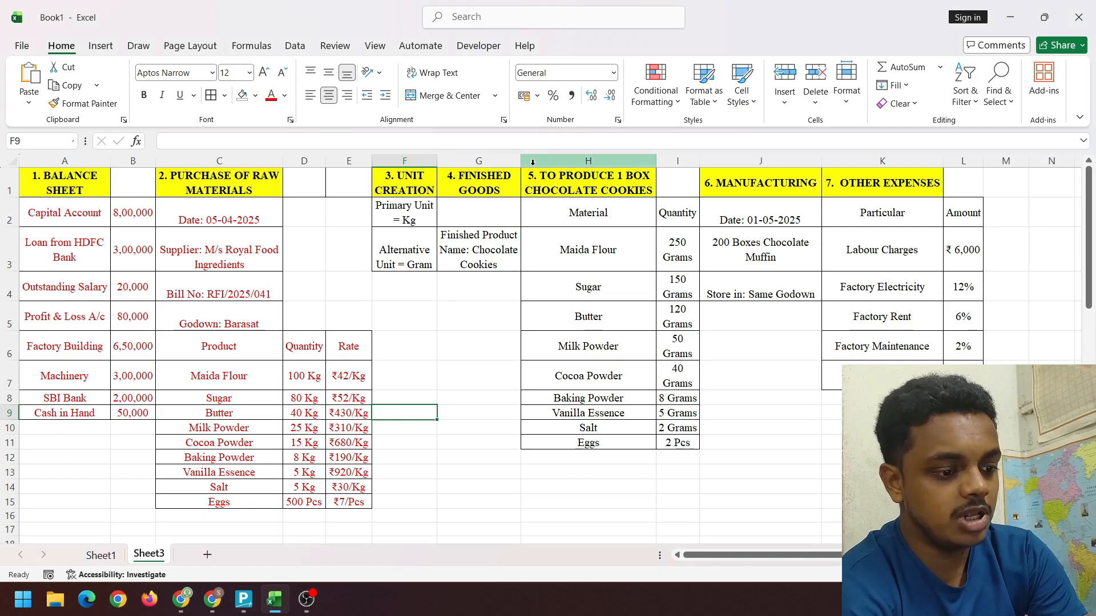
key(alt+Tab)
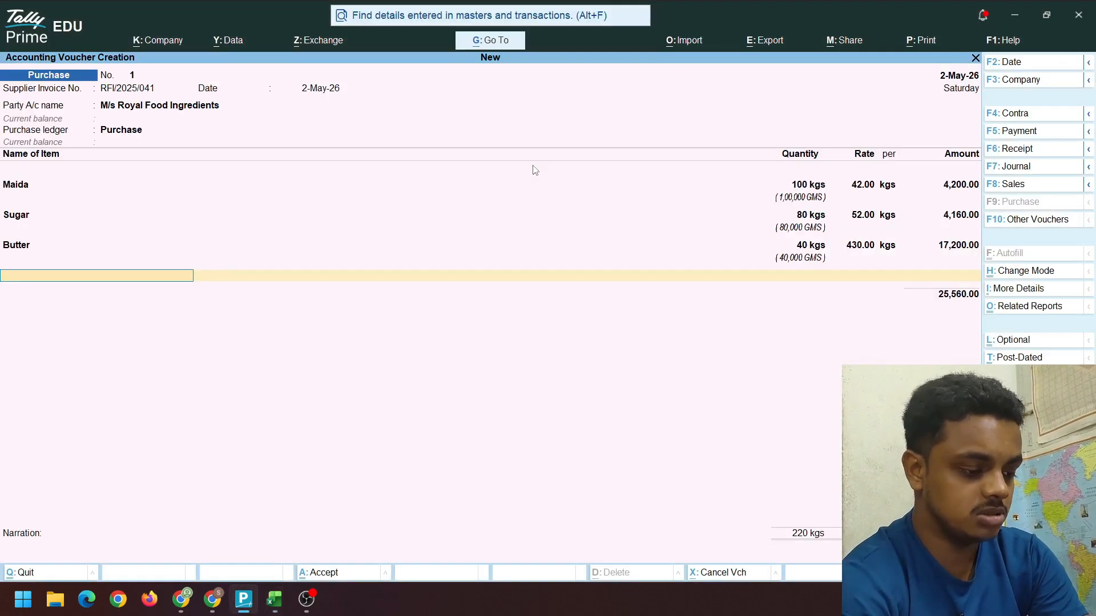
key(alt+c)
text(Mil)
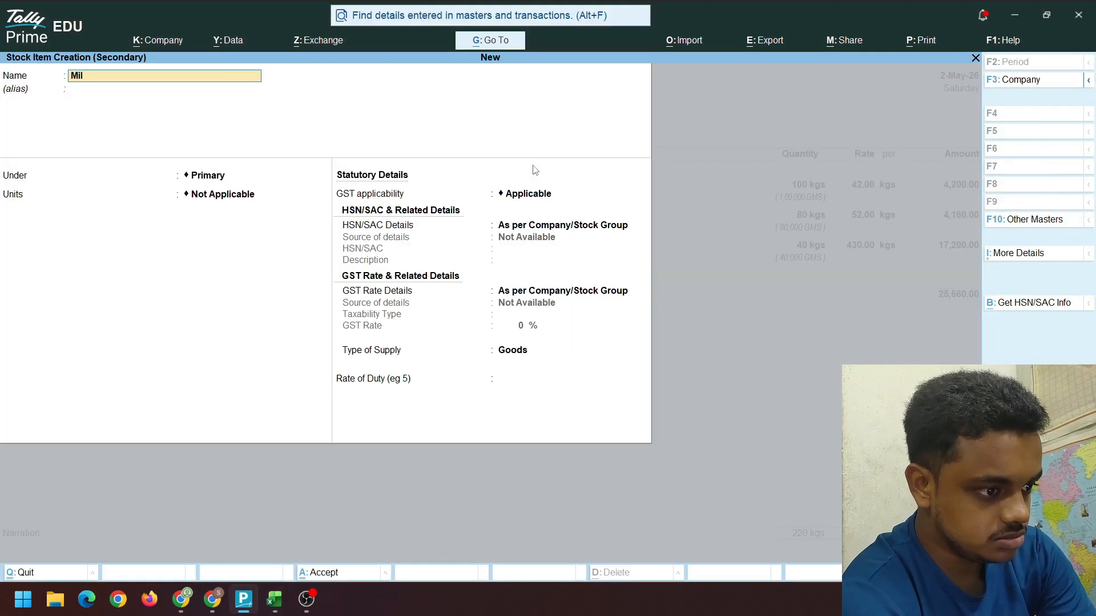
text(k Pow)
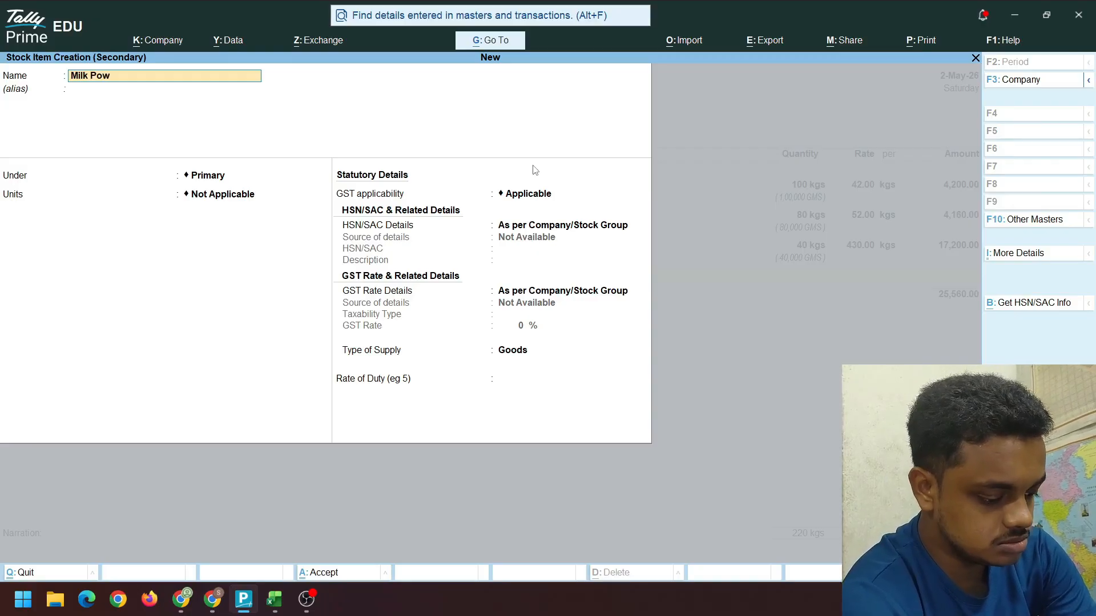
text(der)
key(Return)
key(Return)
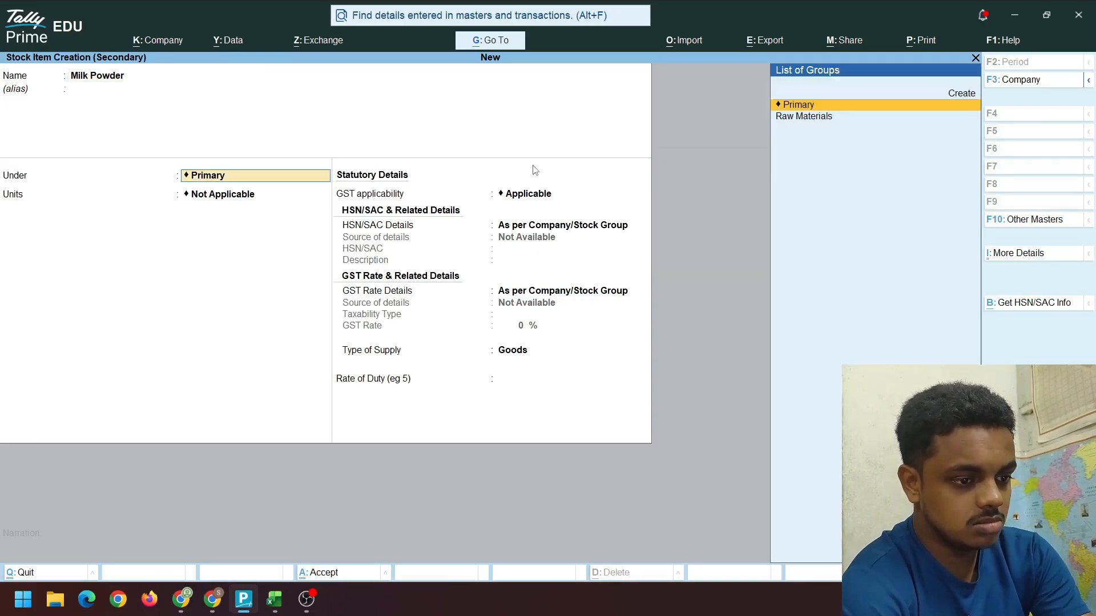
key(Down)
key(Return)
key(ctrl+a)
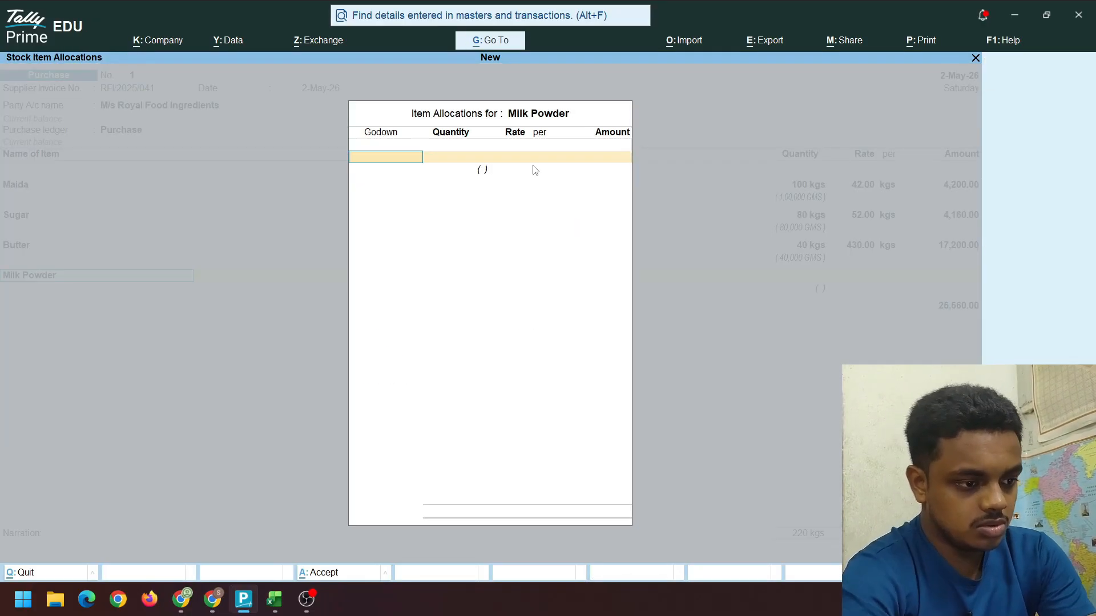
Allocate 25 kgs of Milk Powder to the Barasat godown
text(b)
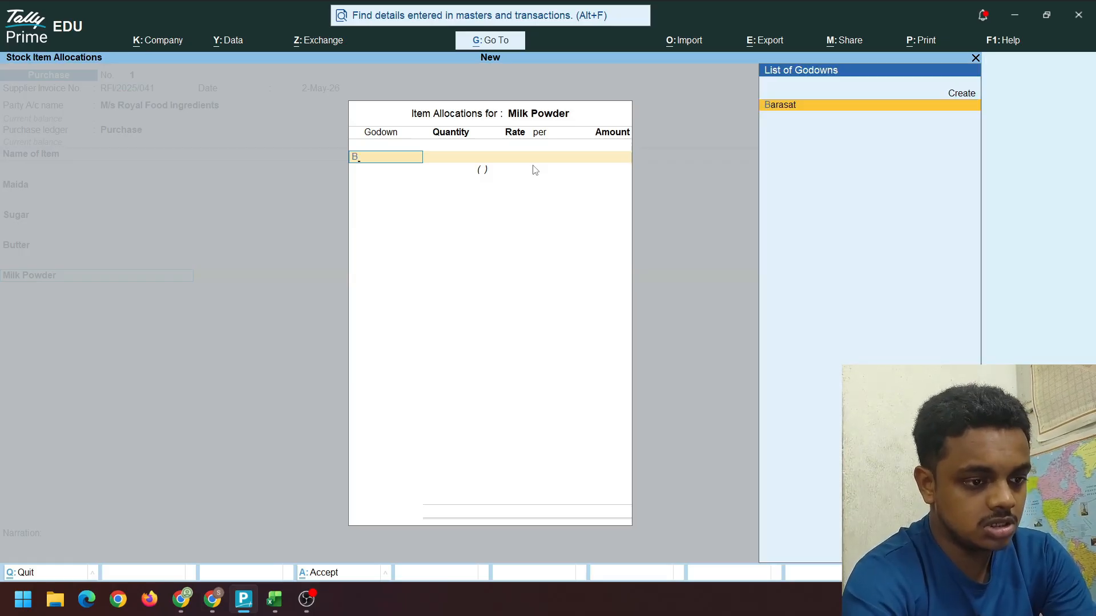
key(Return)
text(25)
key(Return)
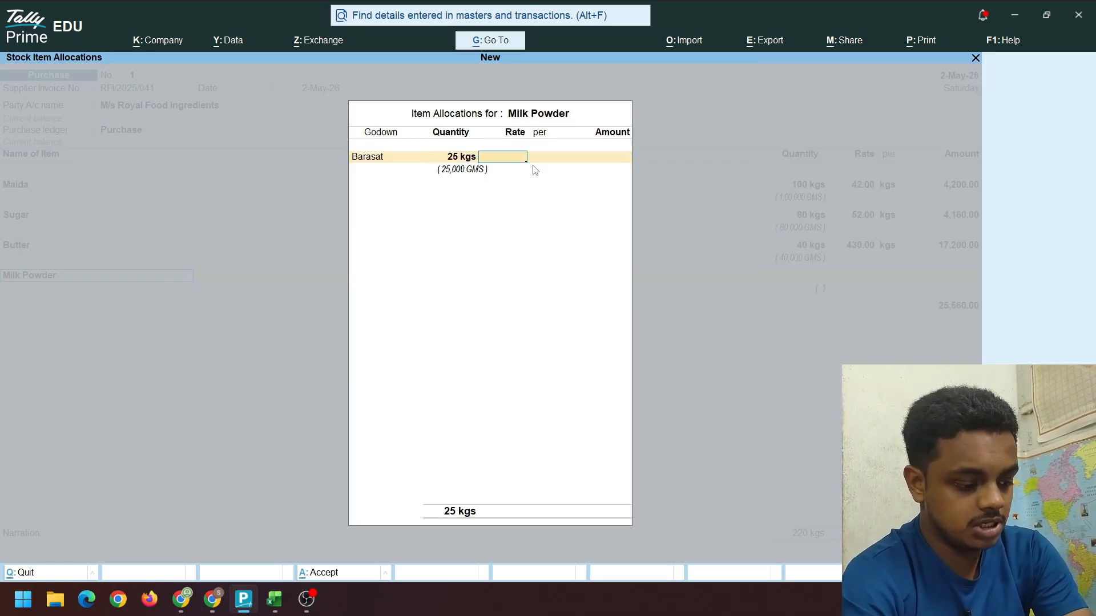
Look up Milk Powder's rate in the Excel sheet, enter 310 per kg in TallyPrime and accept the item line
key(alt+Tab)
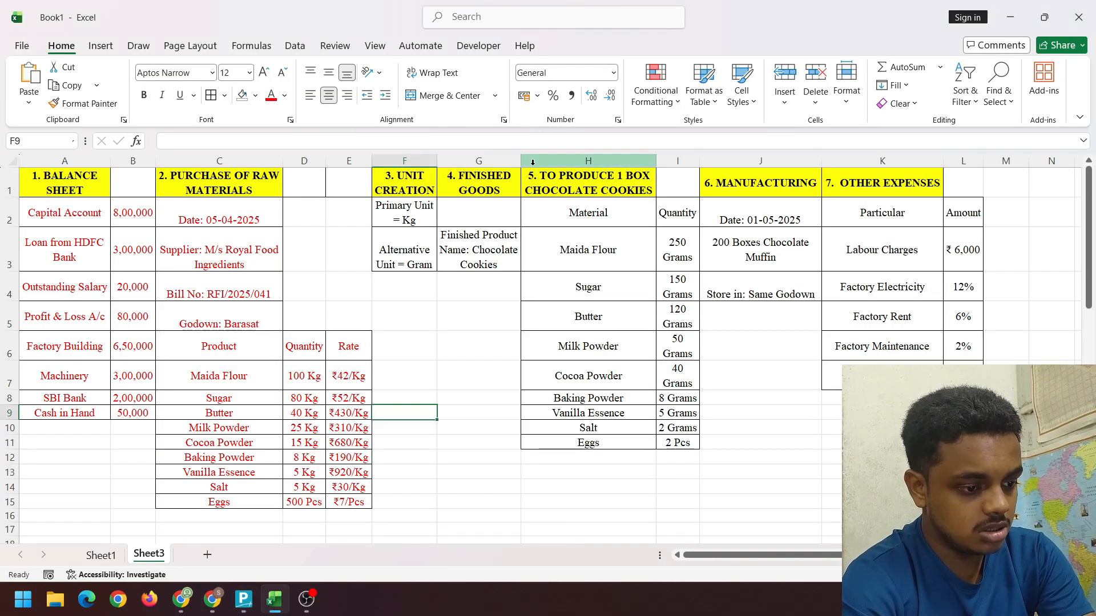
key(alt+Tab)
key(alt+Tab)
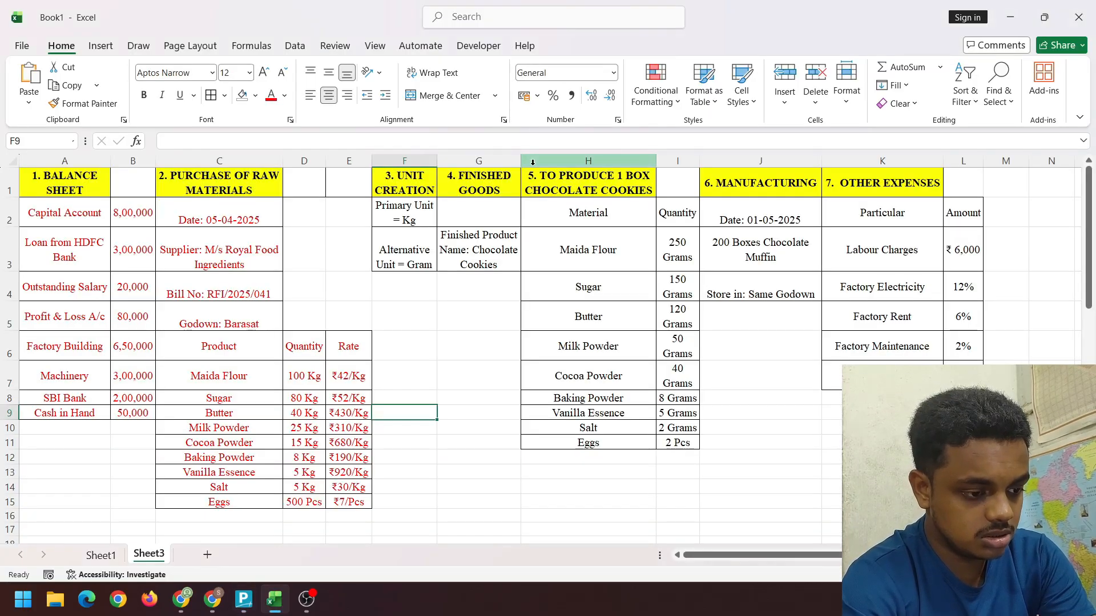
key(alt+Tab)
text(310)
key(Return)
key(Return)
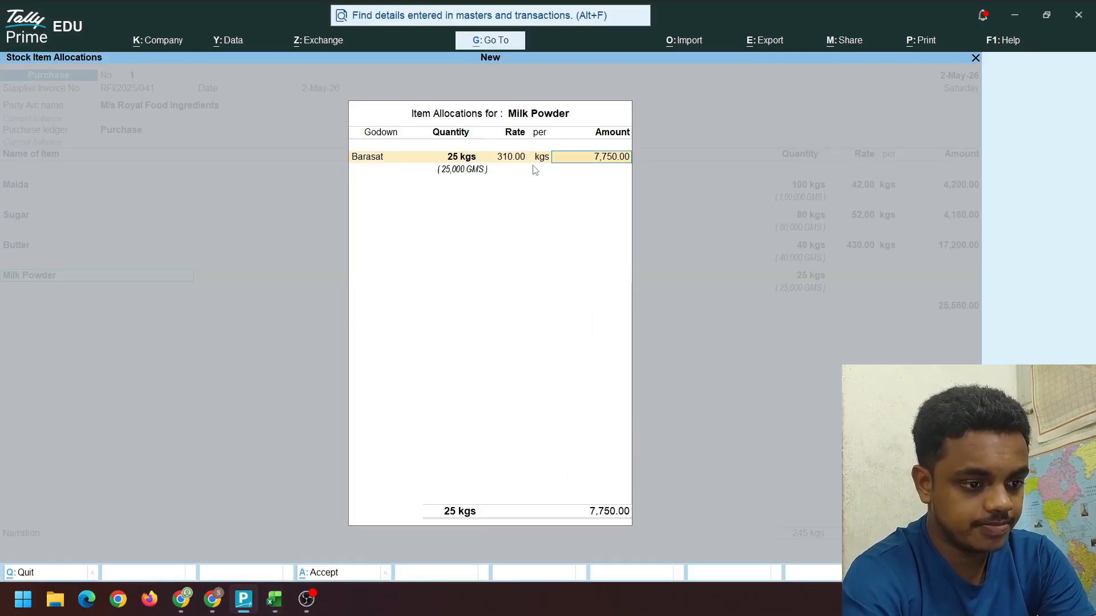
key(Return)
key(Return)
key(Return)
Check the next raw material in Excel, then create the stock item Cocoa Powder in TallyPrime under Raw Materials, keeping the kgs and GMS units
key(alt+Tab)
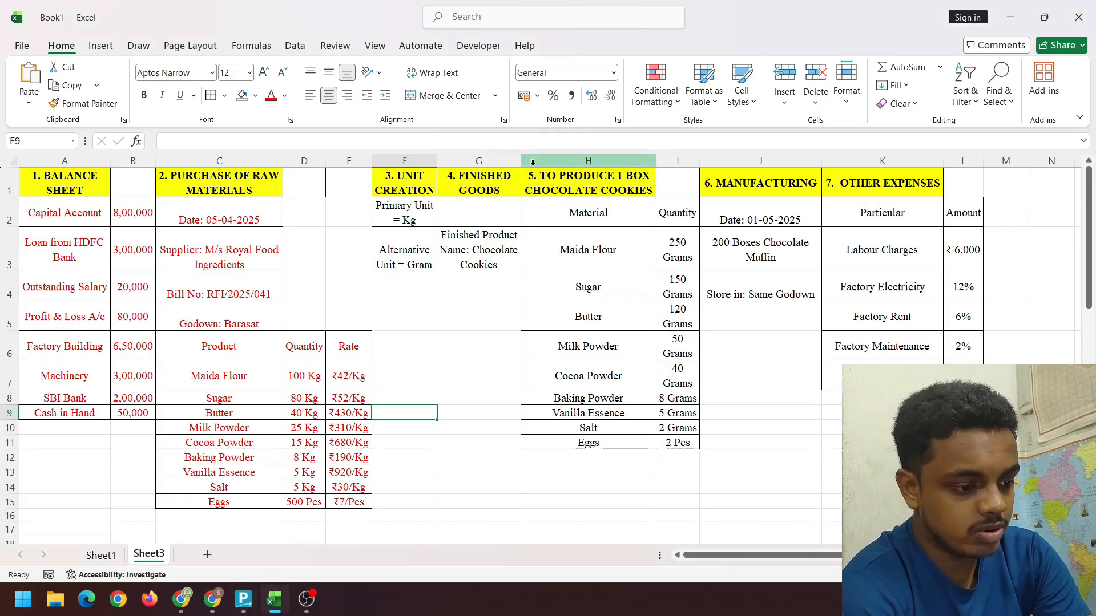
key(alt+Tab)
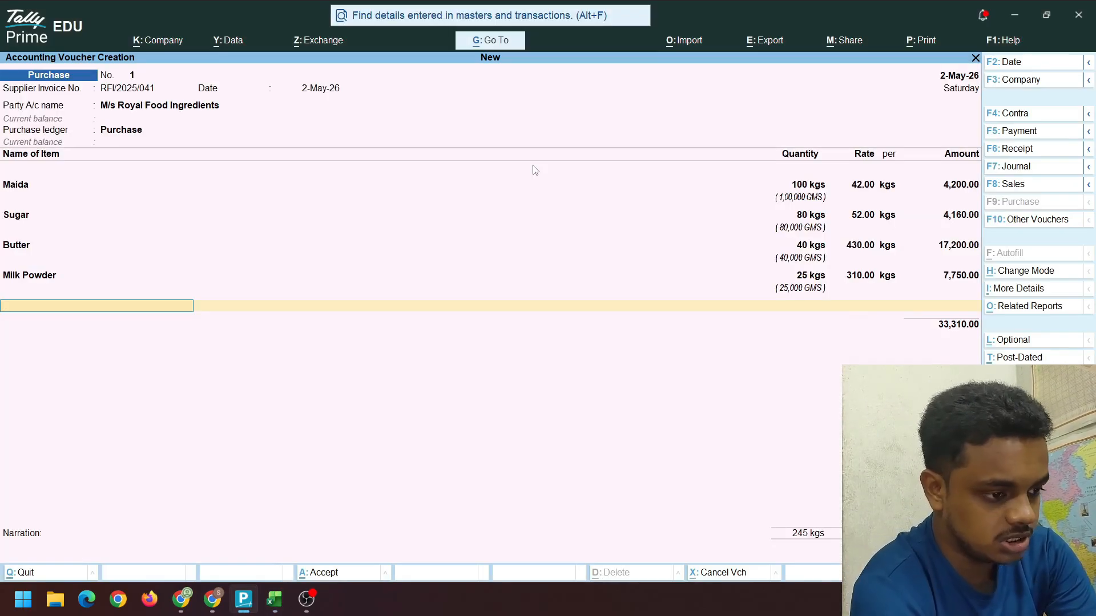
text(C)
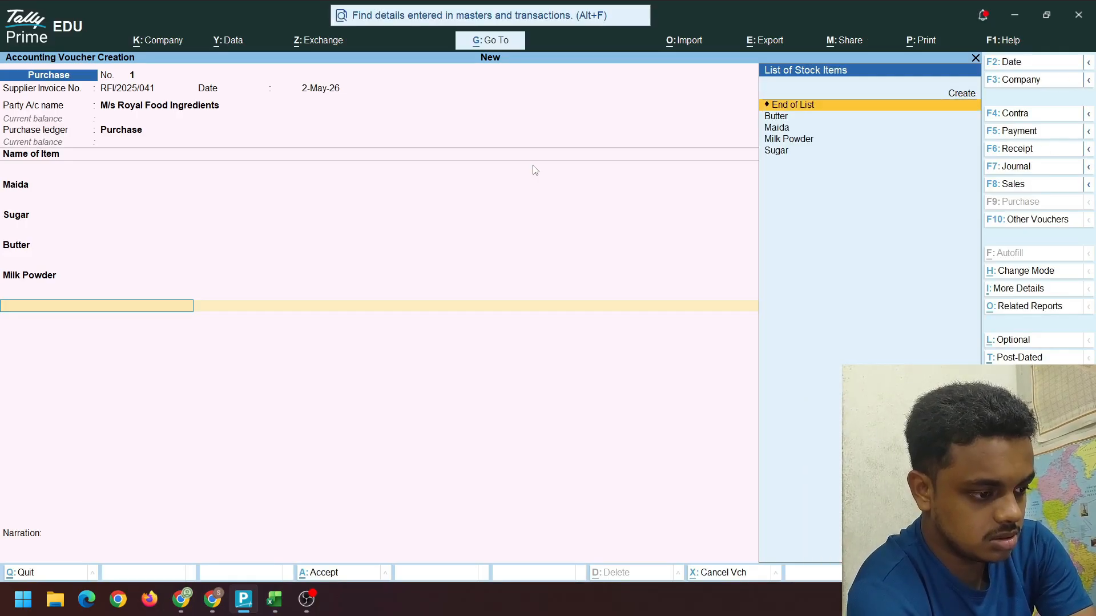
key(Return)
text(o)
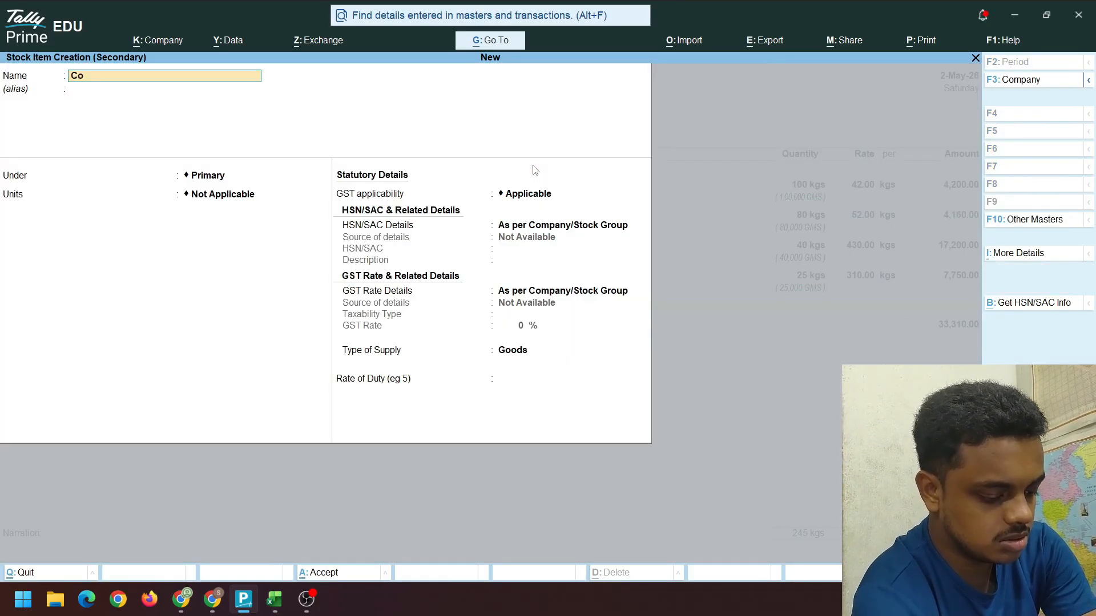
text(coa Pow)
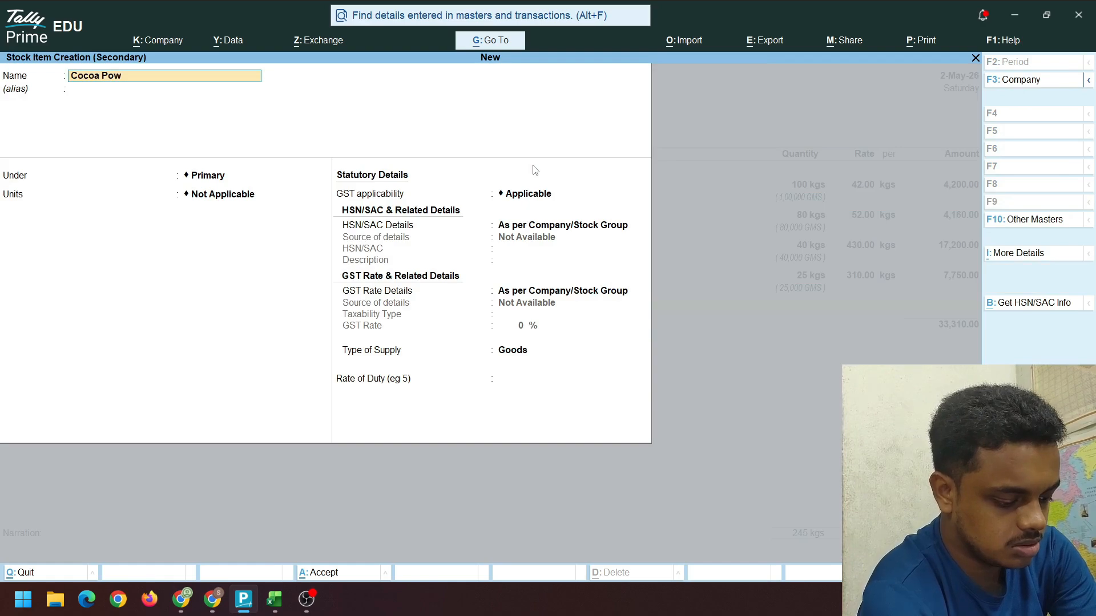
key(Return)
key(Return)
key(Down)
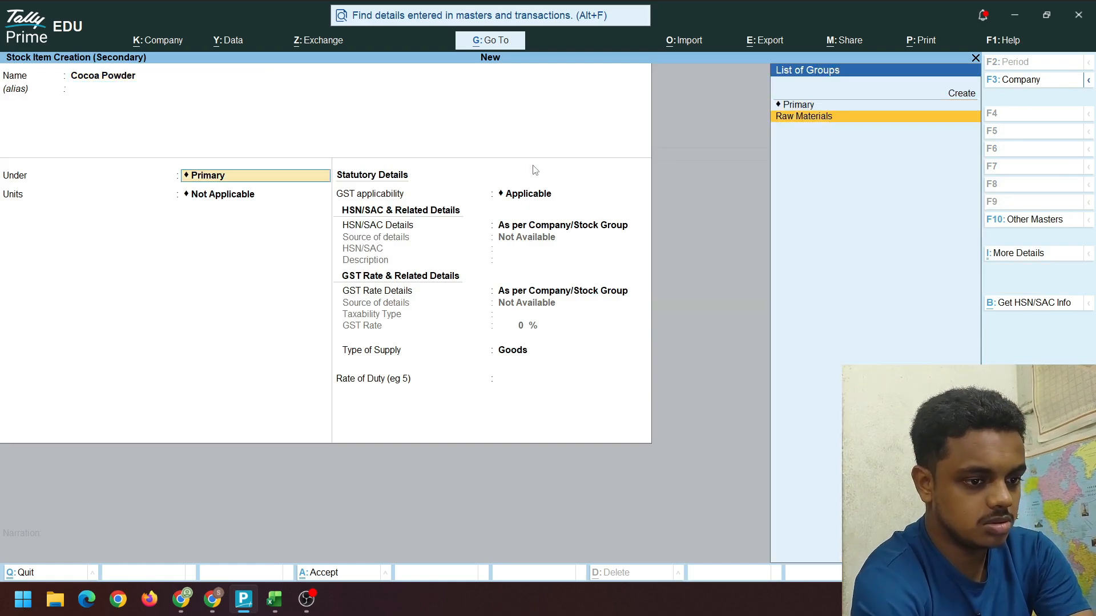
key(Return)
key(ctrl+a)
Look up Cocoa Powder's purchase quantity in the Excel sheet and allocate 15 kgs to the Barasat godown in TallyPrime
key(alt+Tab)
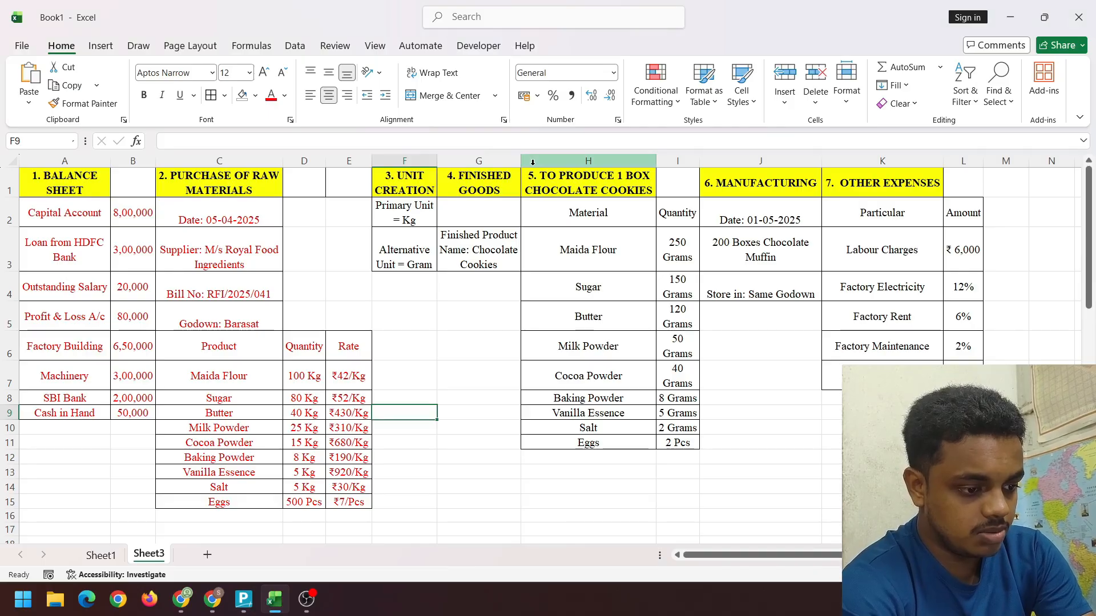
key(alt+Tab)
text(B)
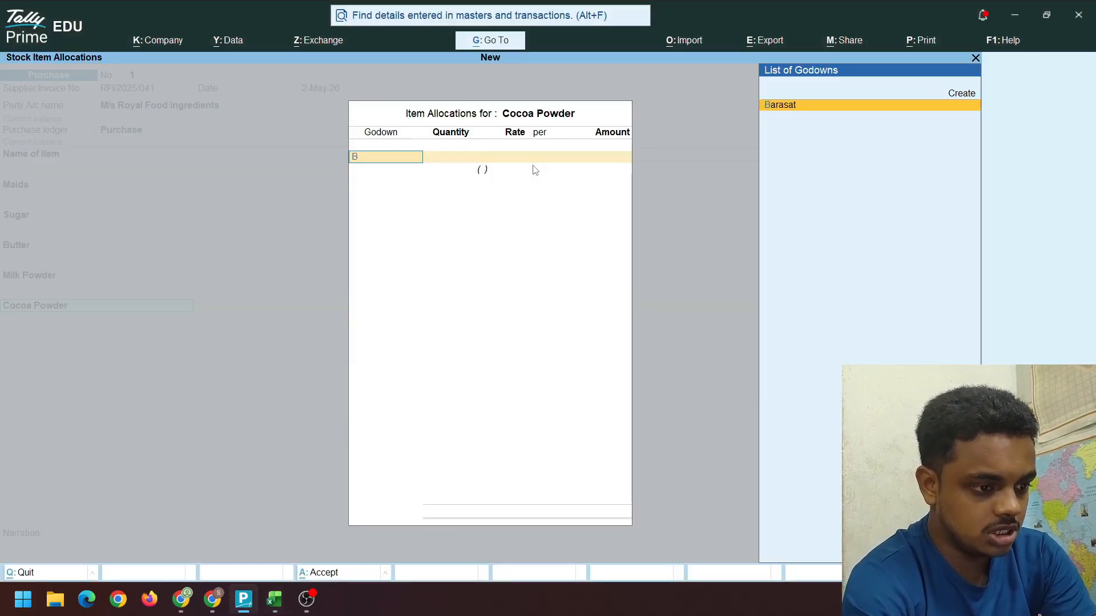
key(Return)
text(16)
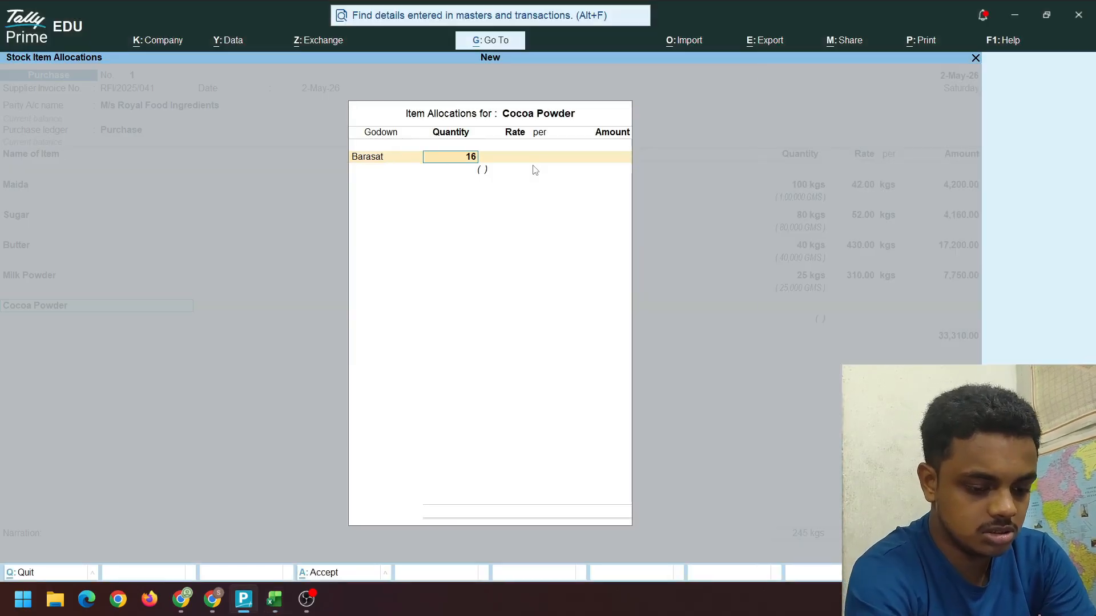
key(alt+Tab)
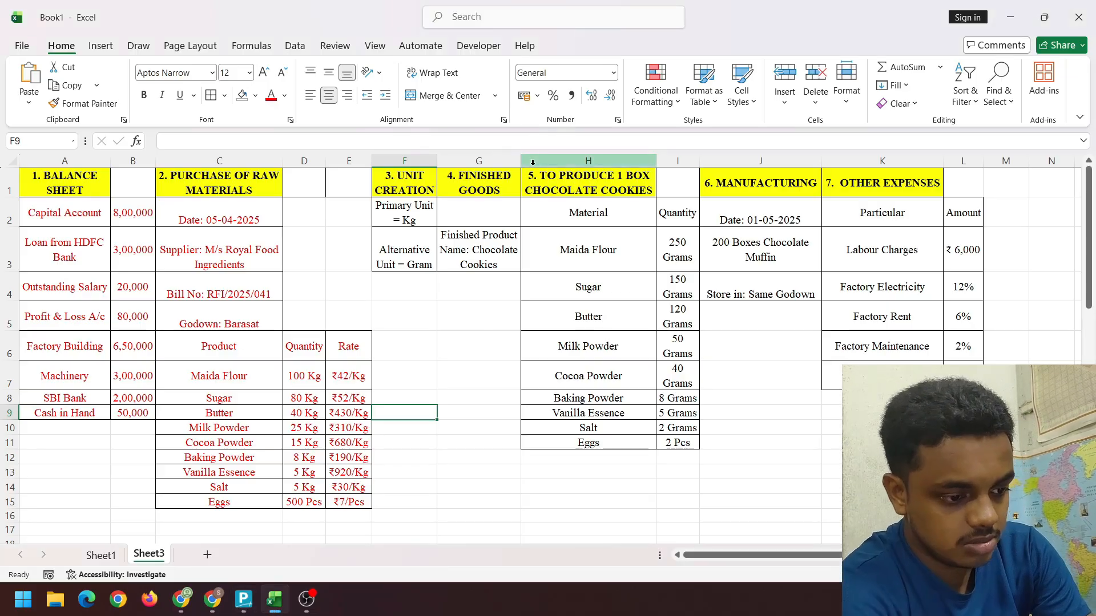
key(alt+Tab)
key(BackSpace)
text(5)
key(Return)
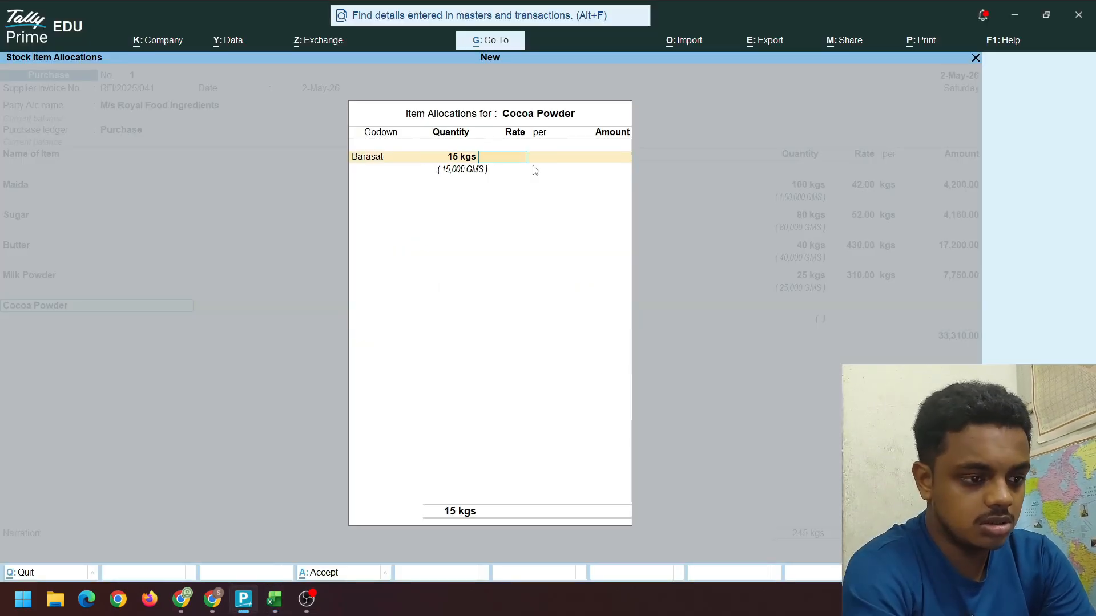
Enter a rate of 680 per kg for Cocoa Powder and accept the item line in the purchase voucher
text(680)
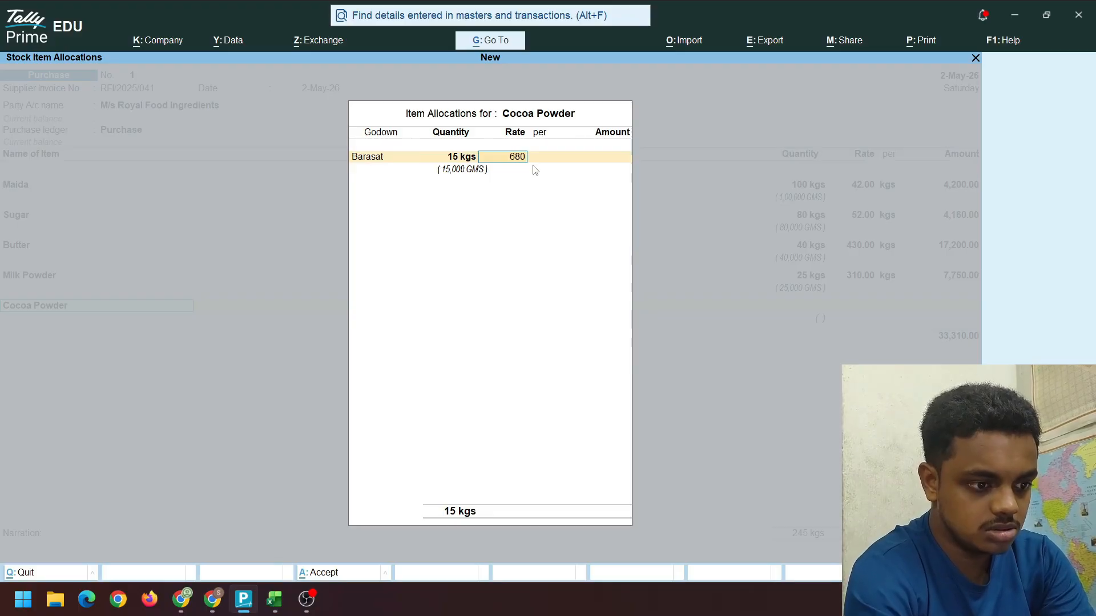
key(Return)
key(Return)
key(Return)
key(Return)
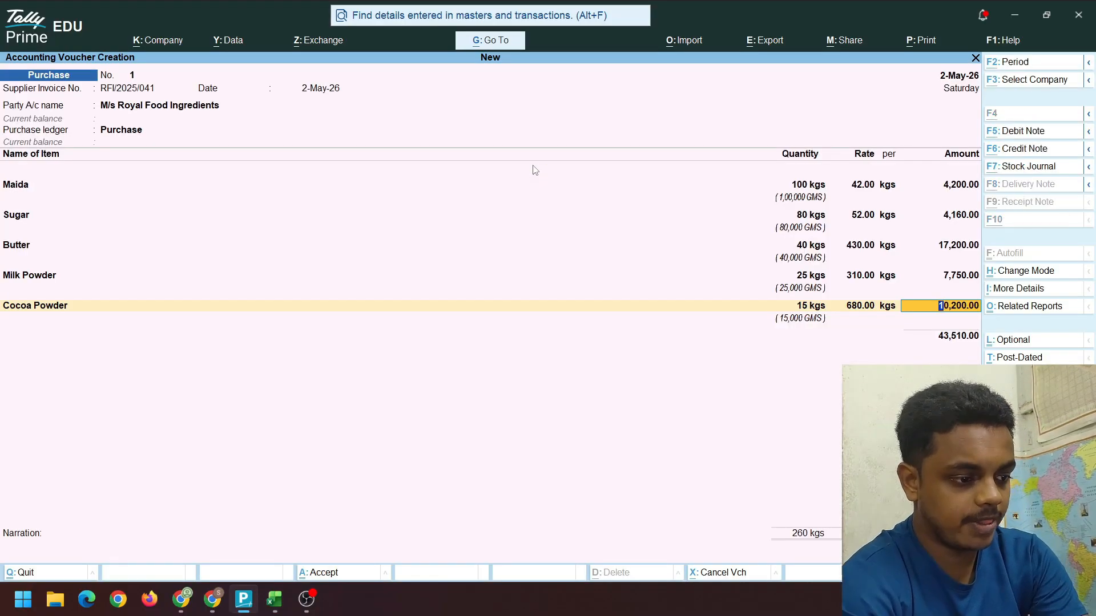
Check the raw material listed after Cocoa Powder in the Excel sheet and return to the purchase voucher in TallyPrime
key(alt+Tab)
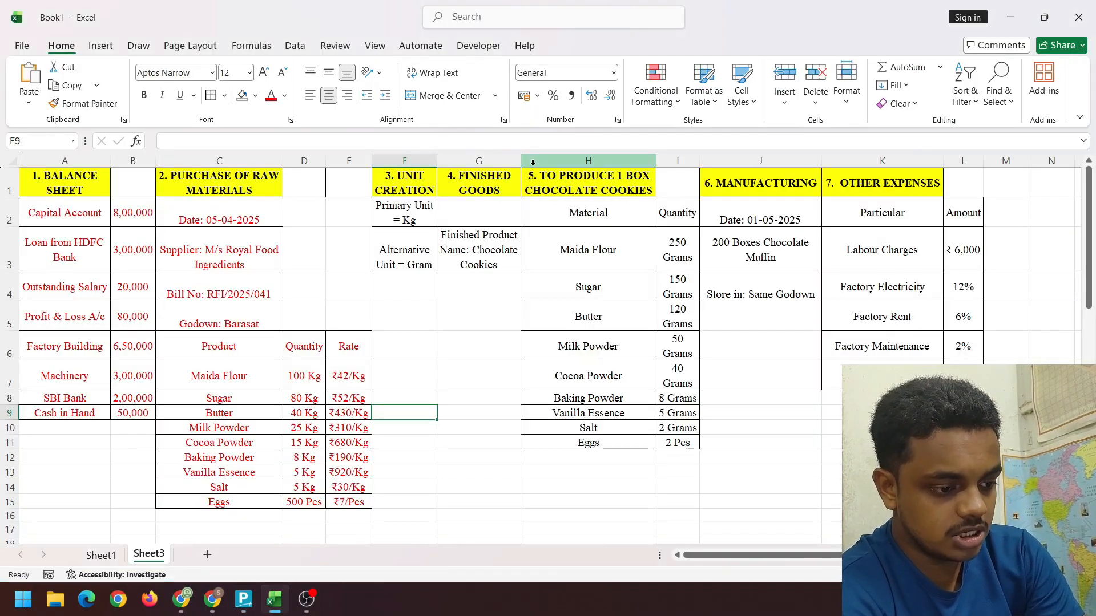
key(alt+Tab)
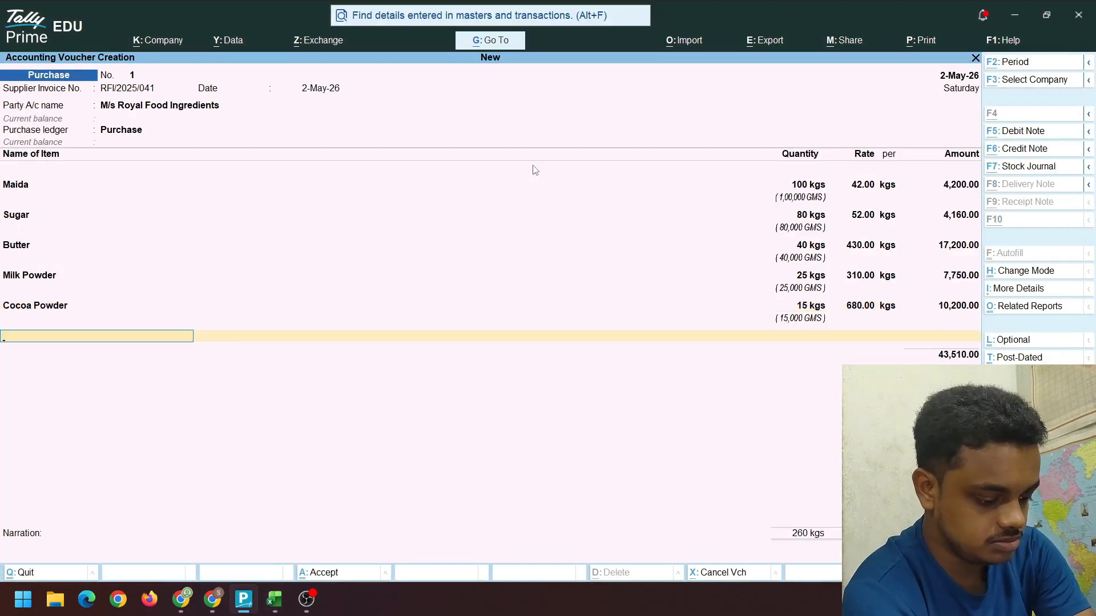
Create the stock item Baking Powder under the Raw Materials group with kgs as its unit
key(alt+c)
text(Bakin)
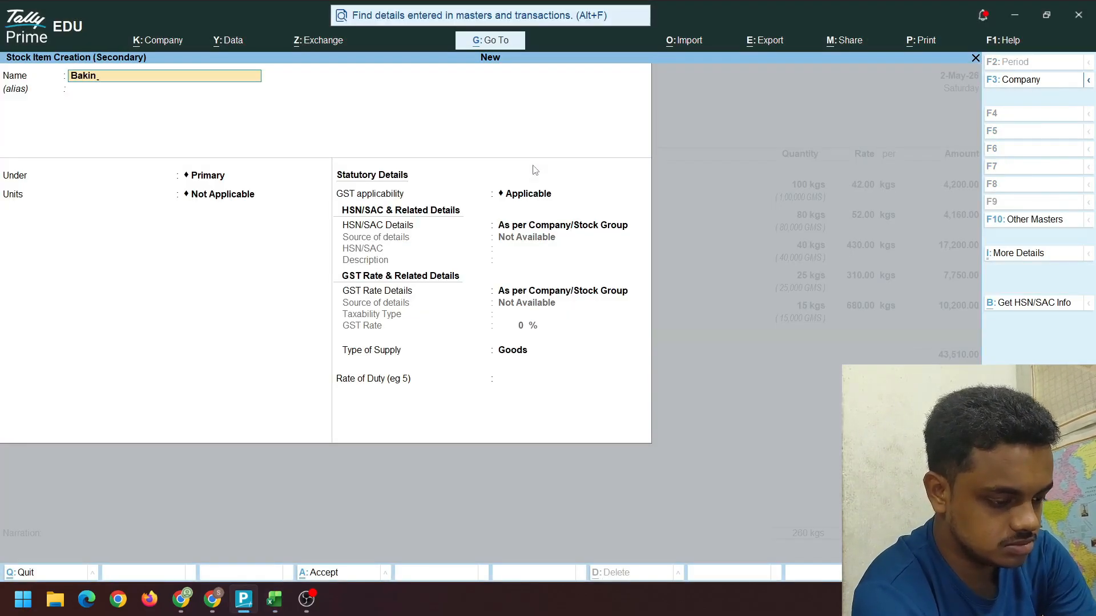
text(g Powd)
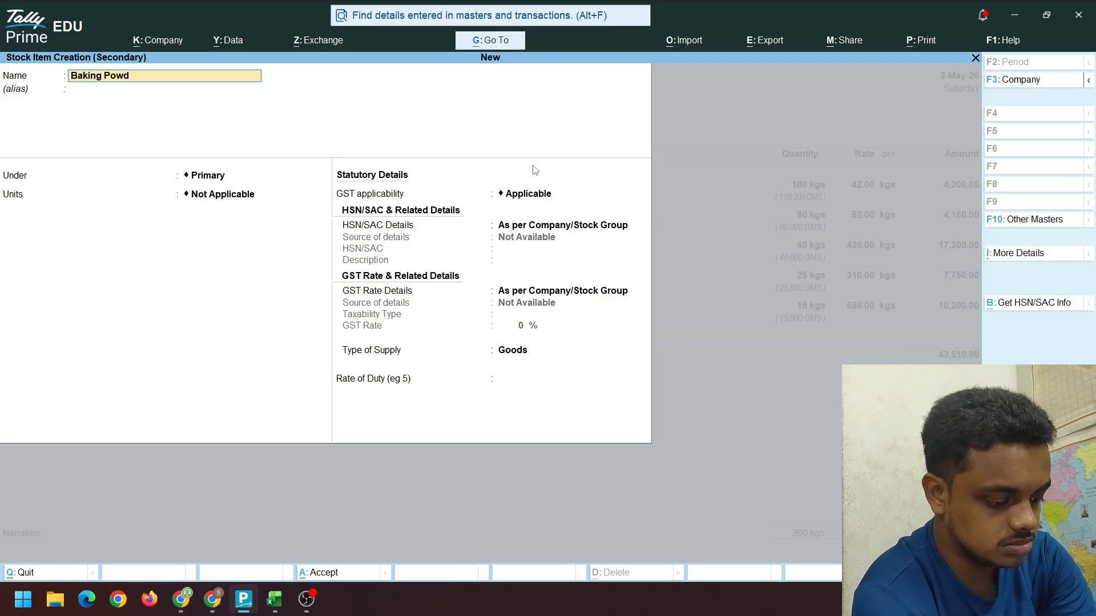
key(Return)
key(Return)
key(Down)
key(Return)
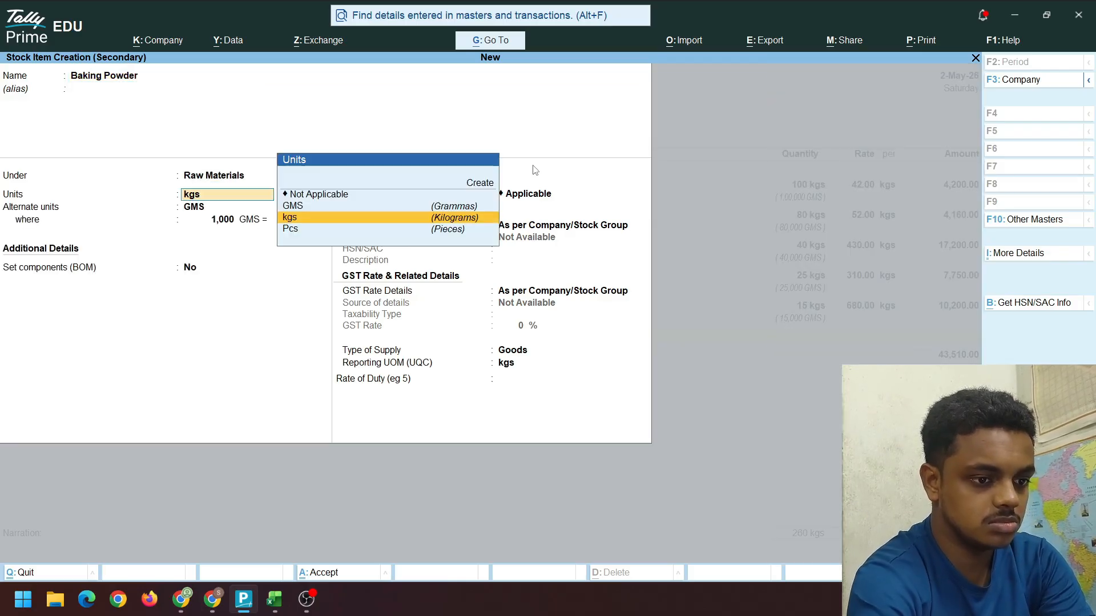
key(ctrl+a)
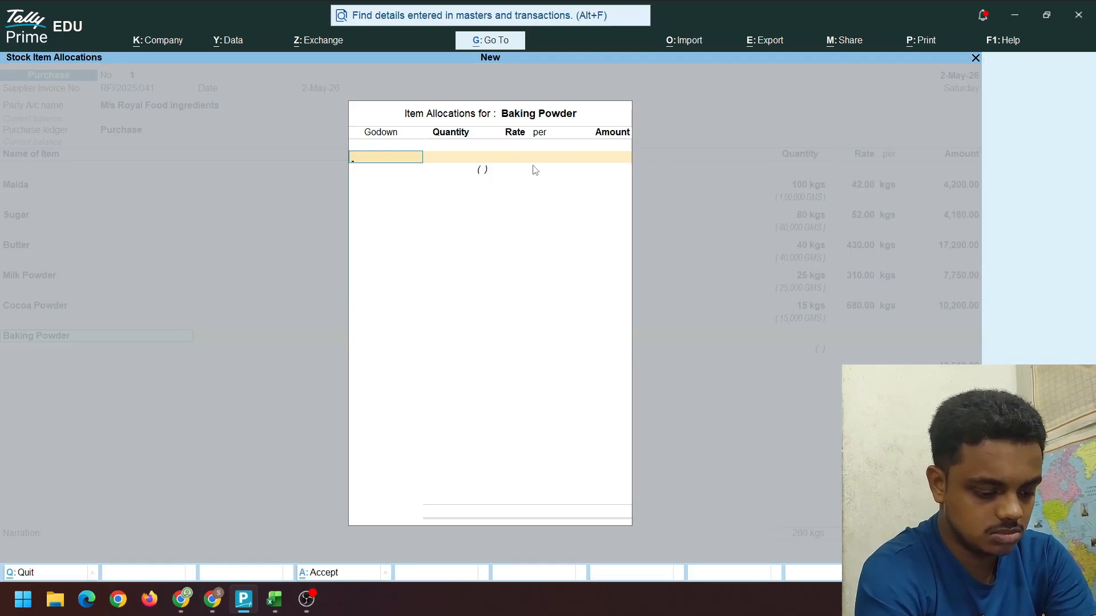
Assign Baking Powder to the Barasat godown and look up its purchase quantity and rate in the Excel sheet
key(Return)
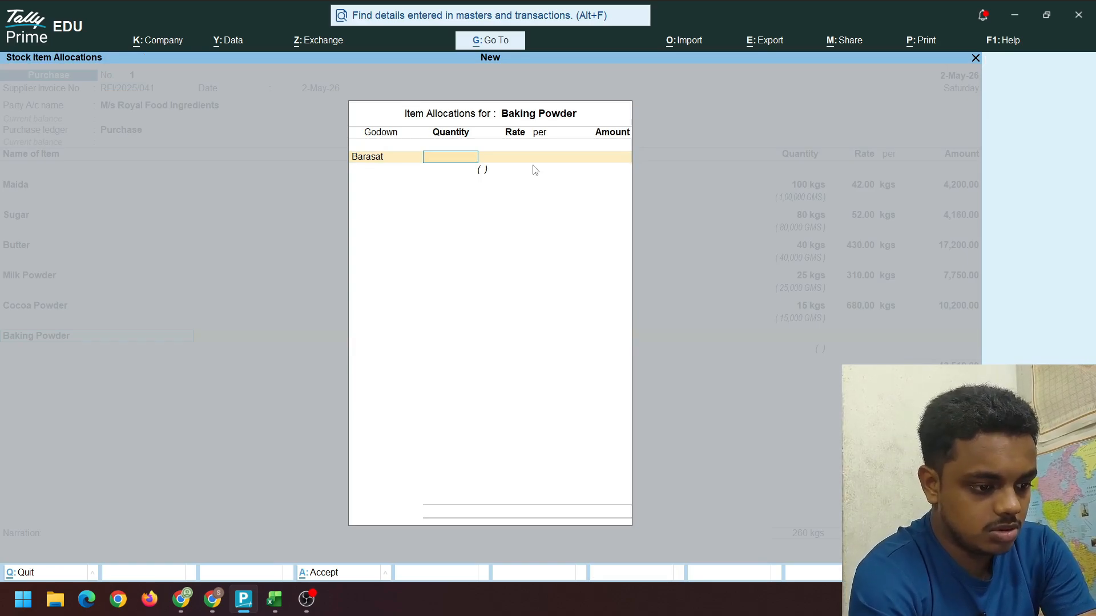
key(alt+Tab)
key(Down)
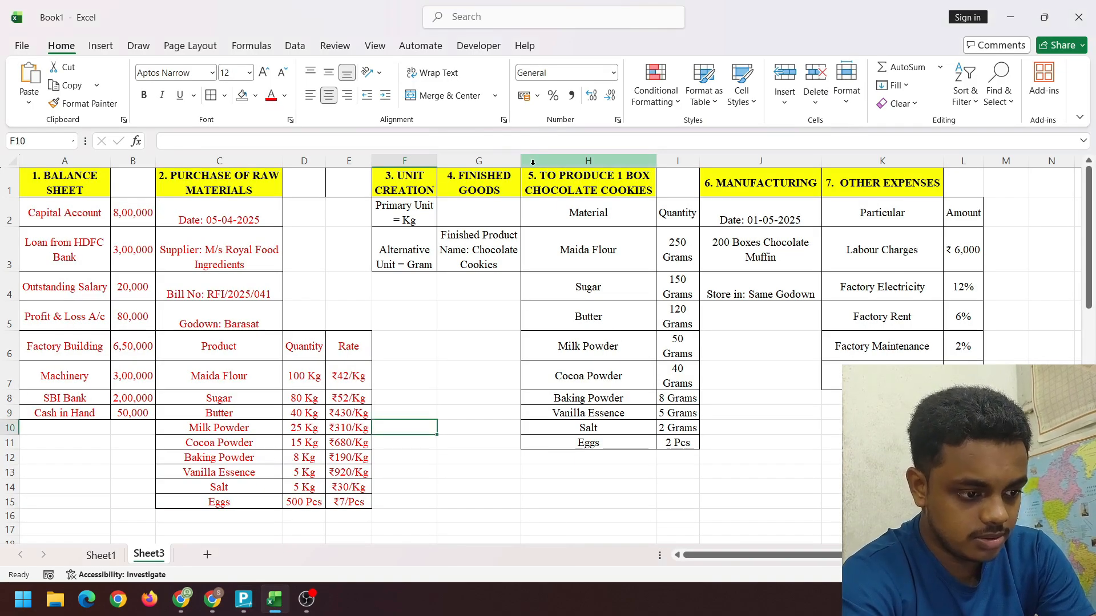
key(Left)
key(Left)
key(Down)
key(Down)
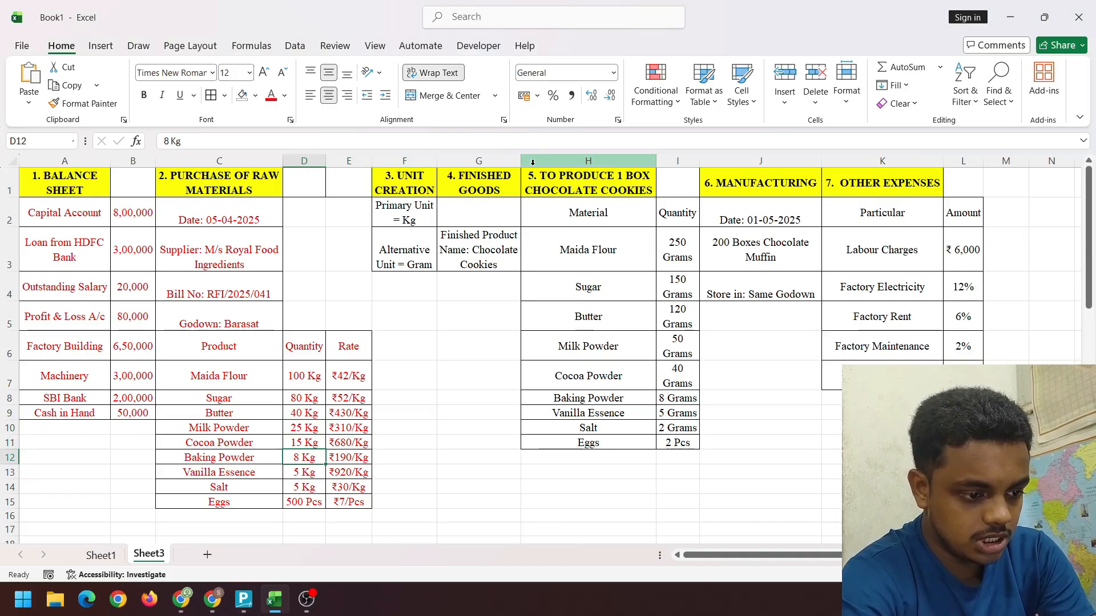
Back in TallyPrime, enter 8 kgs of Baking Powder at a rate of 190 per kg and complete its allocation
key(alt+Tab)
text(8)
key(Return)
text(19)
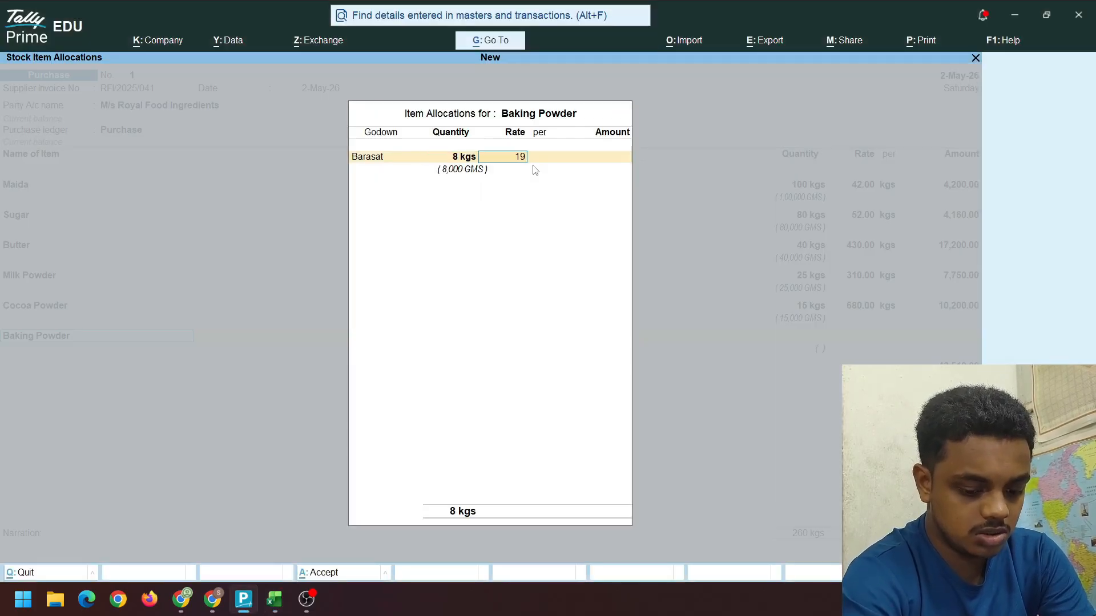
text(0)
key(Return)
key(Return)
key(Return)
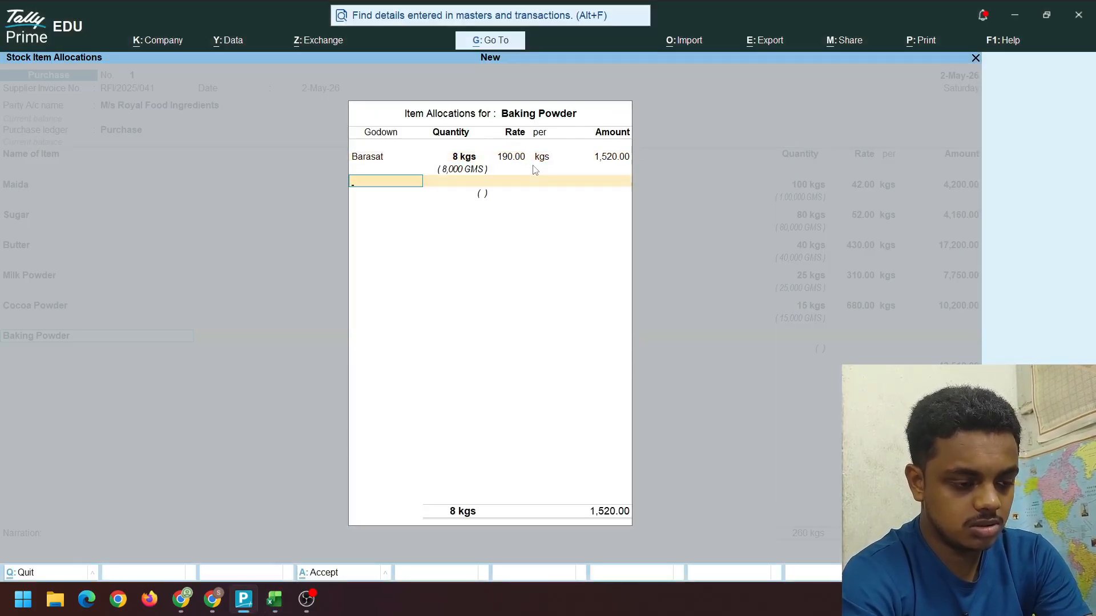
key(Return)
Check the next raw material in Excel and create the stock item Vanilla Essence in TallyPrime under Raw Materials, measured in kgs
key(alt+Tab)
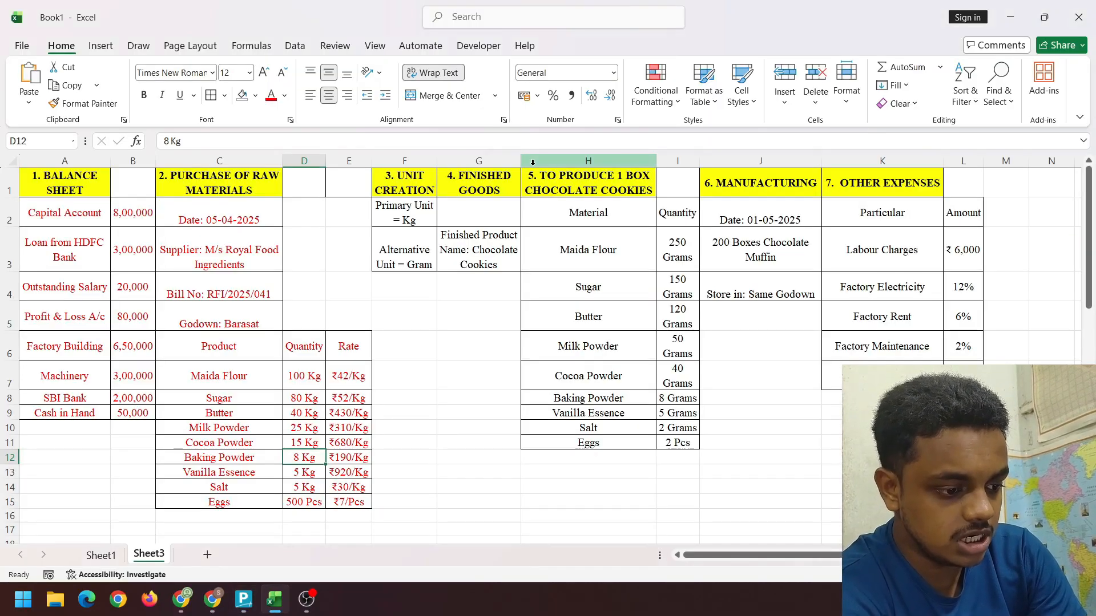
key(alt+Tab)
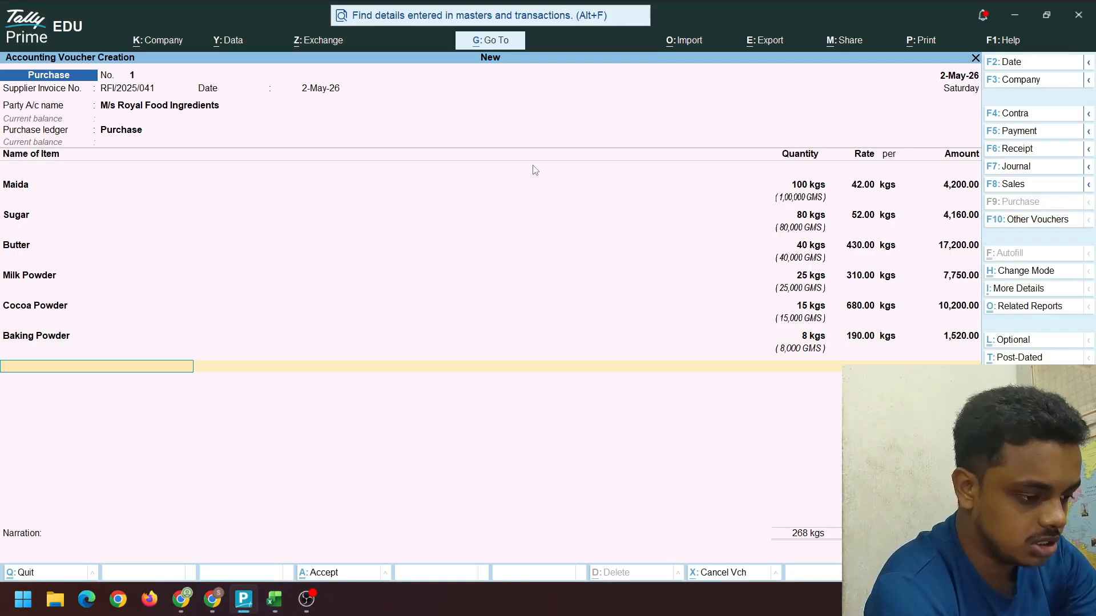
key(alt+c)
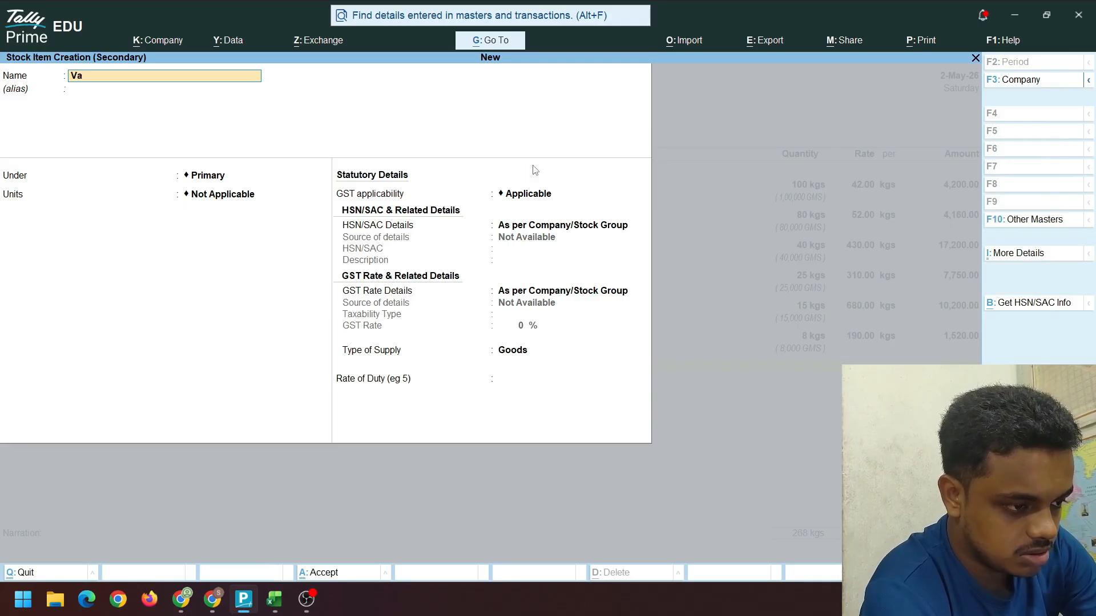
text(Vanilla)
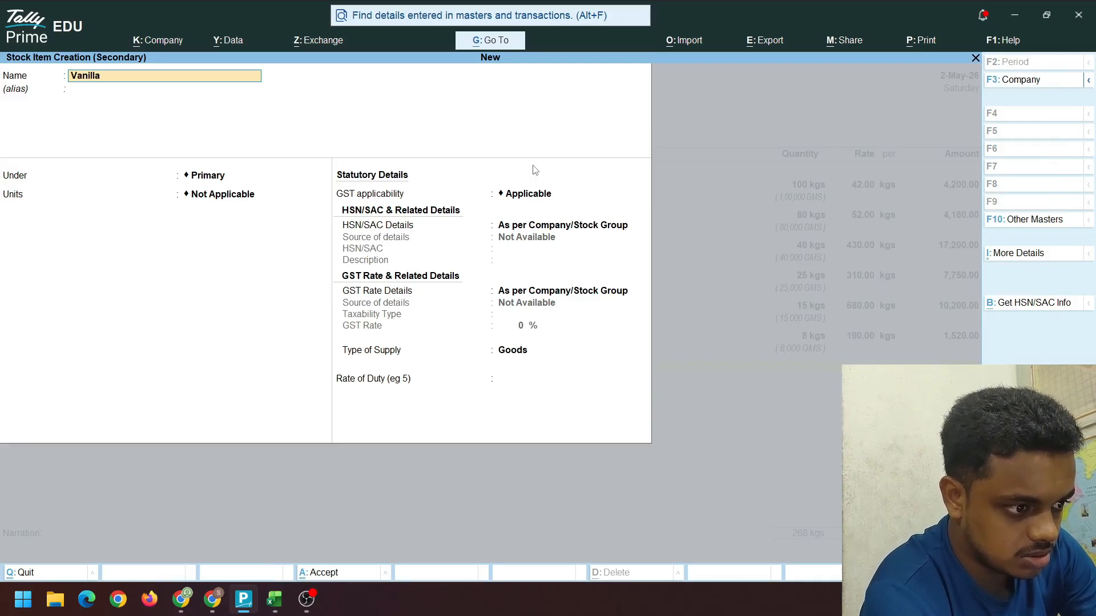
text( Essence)
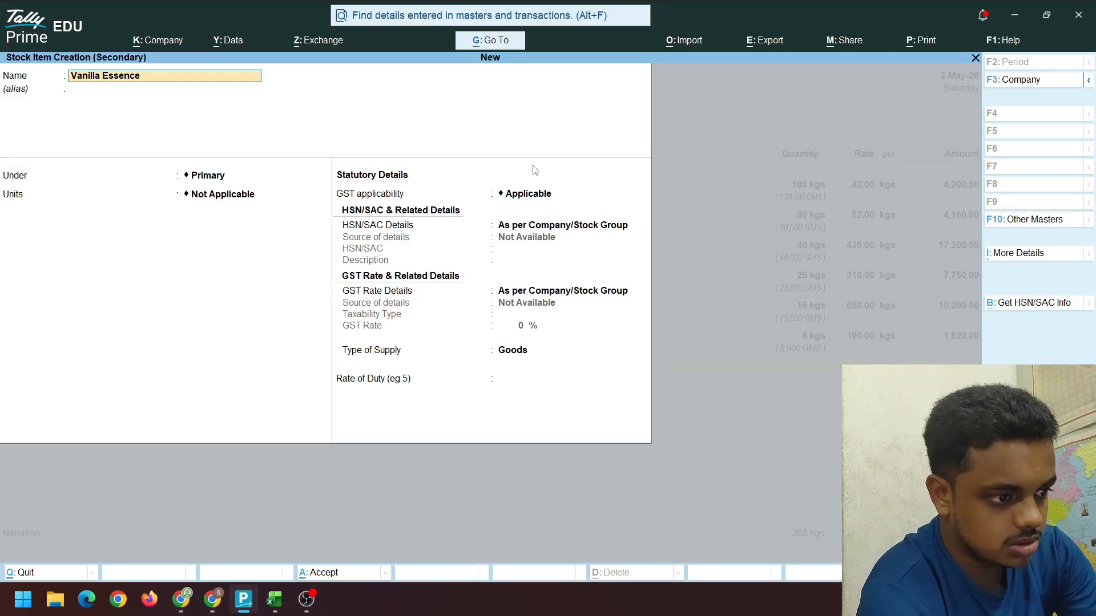
key(Return)
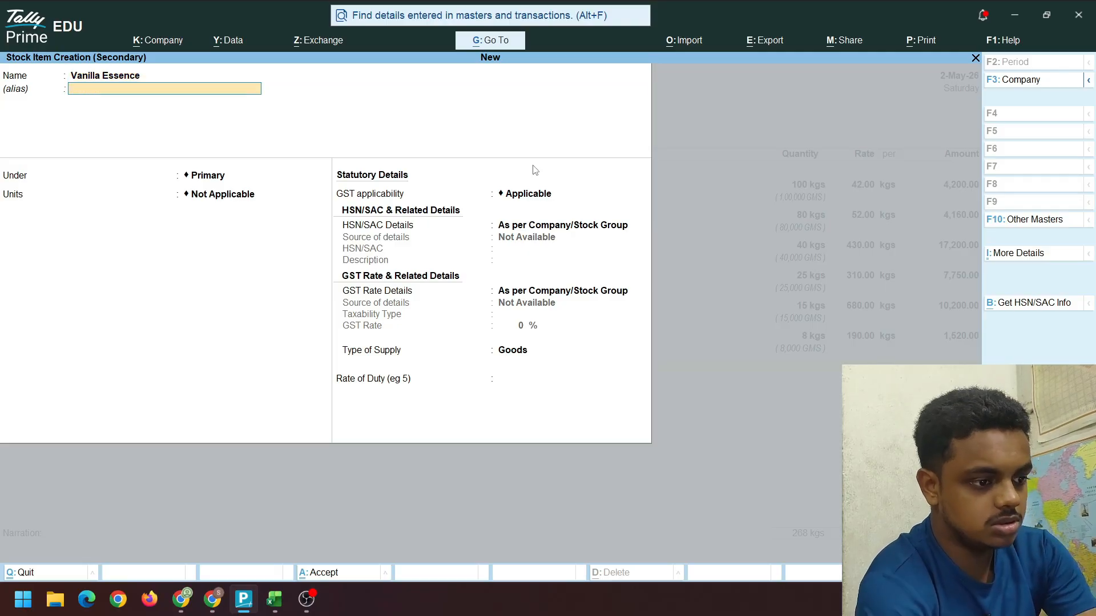
key(Return)
key(Down)
key(Return)
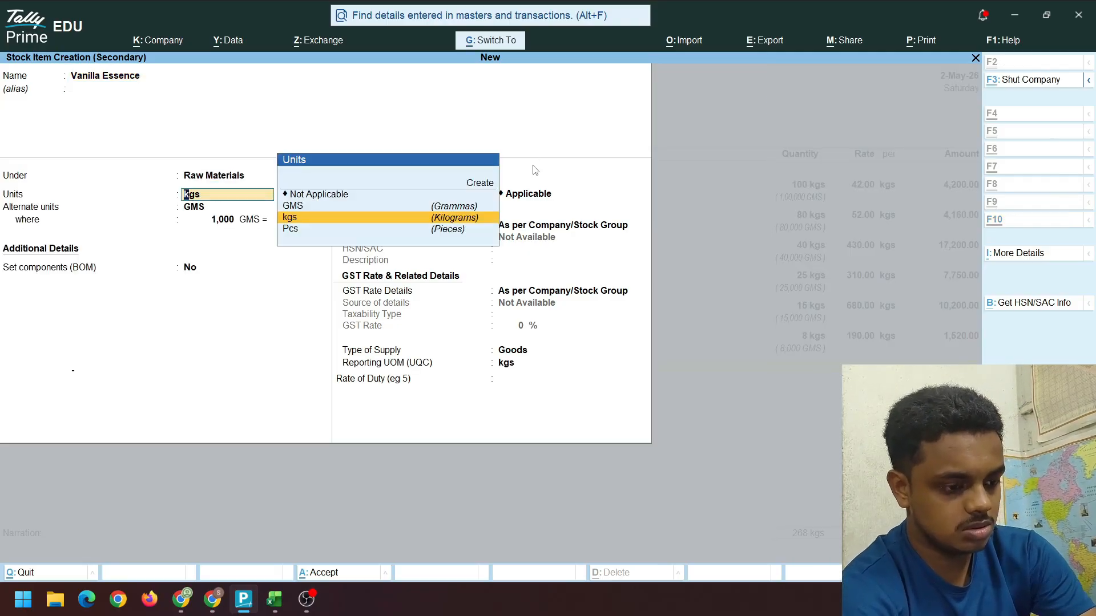
key(ctrl+a)
Consult the Excel purchase list and allocate 5 kgs of Vanilla Essence to the Barasat godown at 920 per kg in TallyPrime
key(alt+Tab)
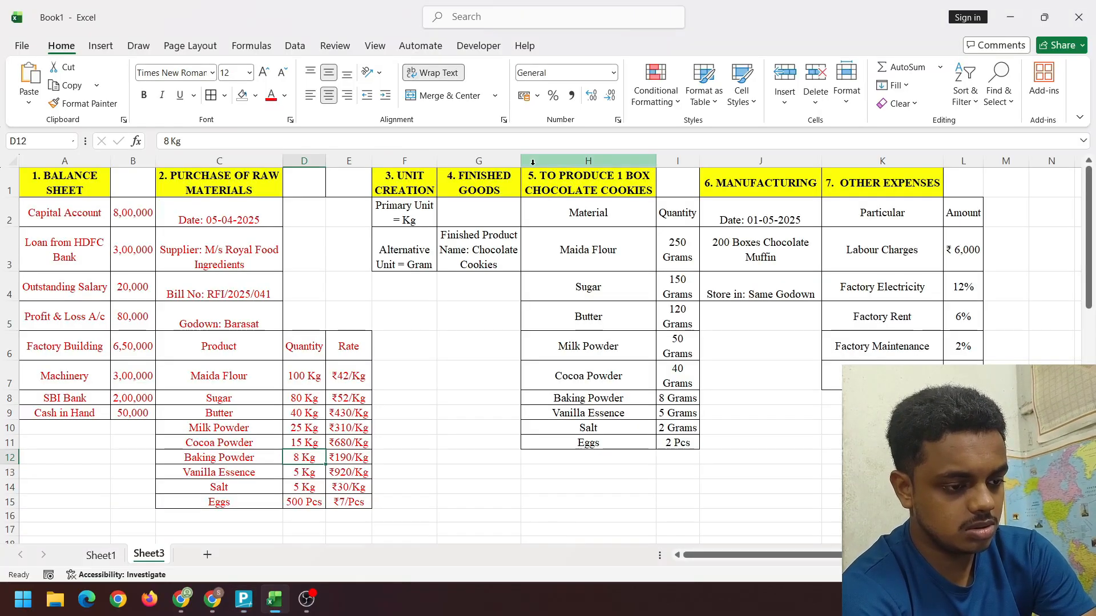
key(alt+Tab)
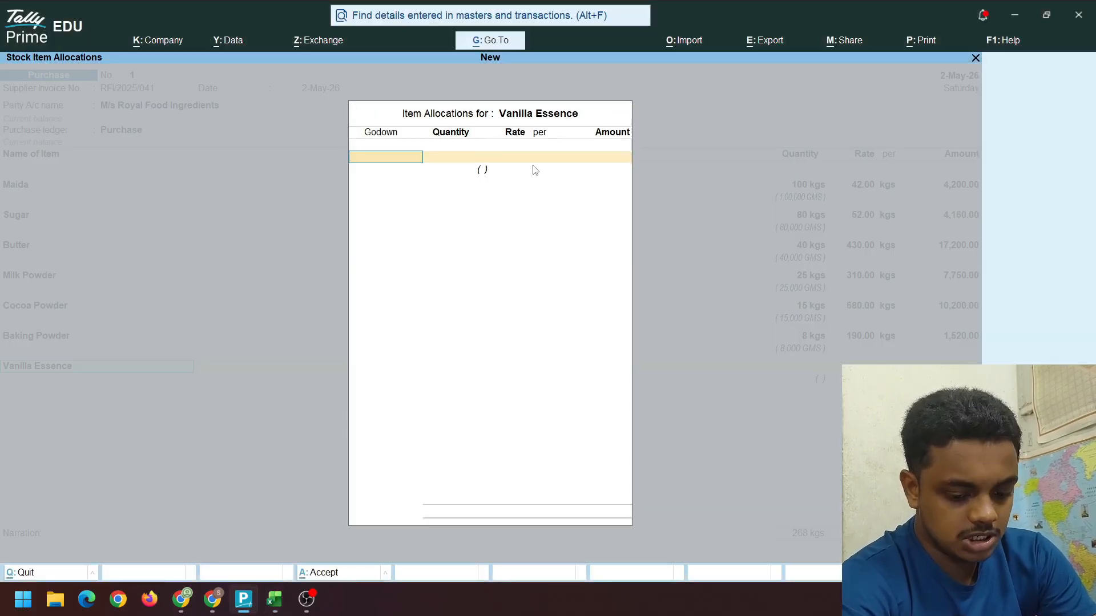
text(b)
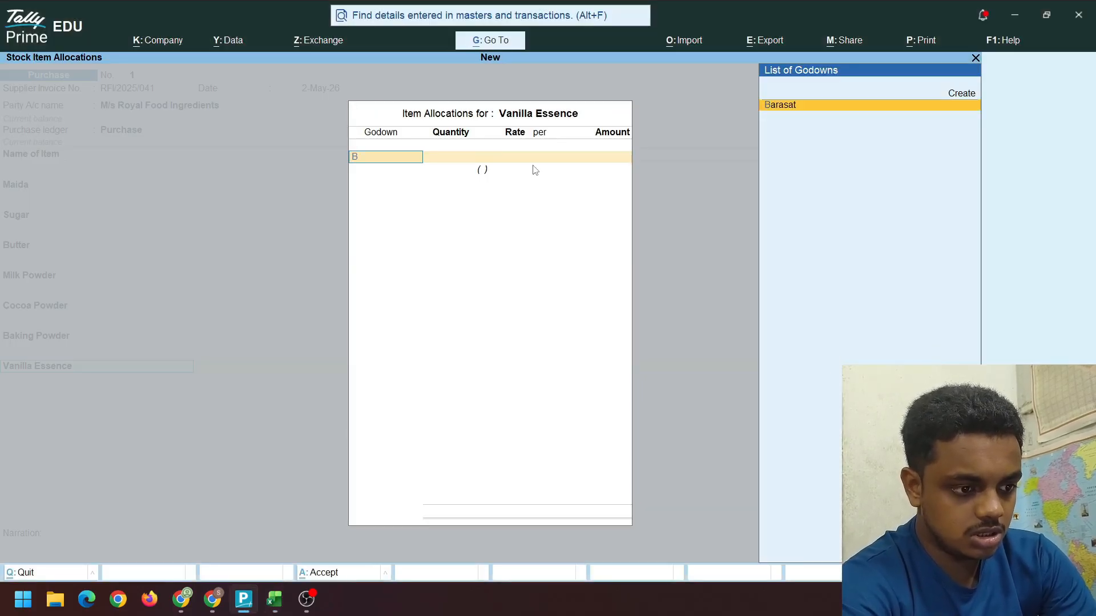
key(Return)
text(5)
key(Return)
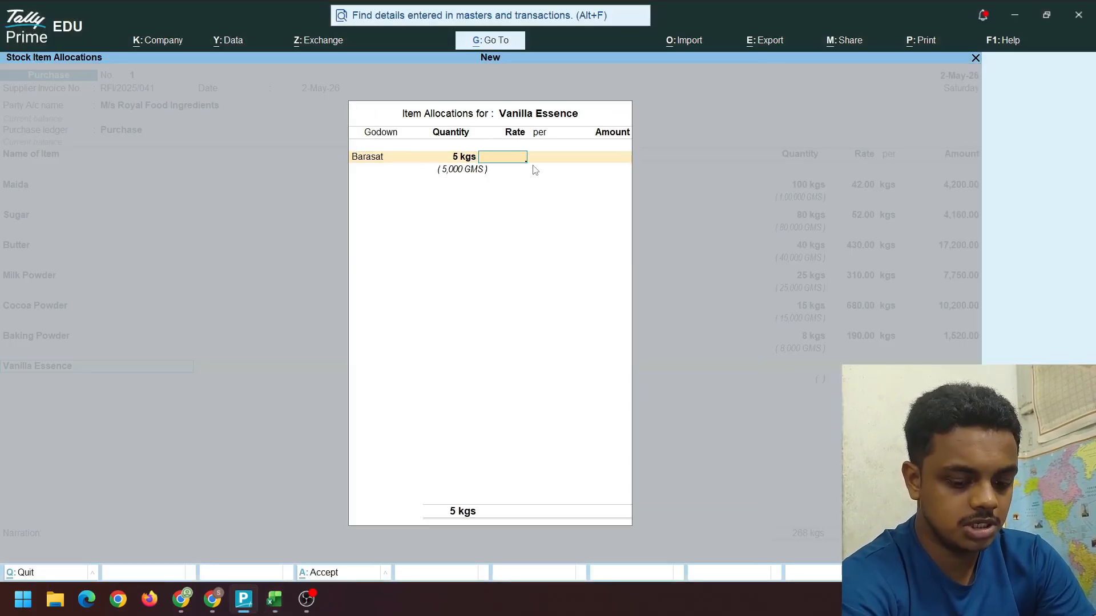
text(920)
key(Return)
key(Return)
key(Return)
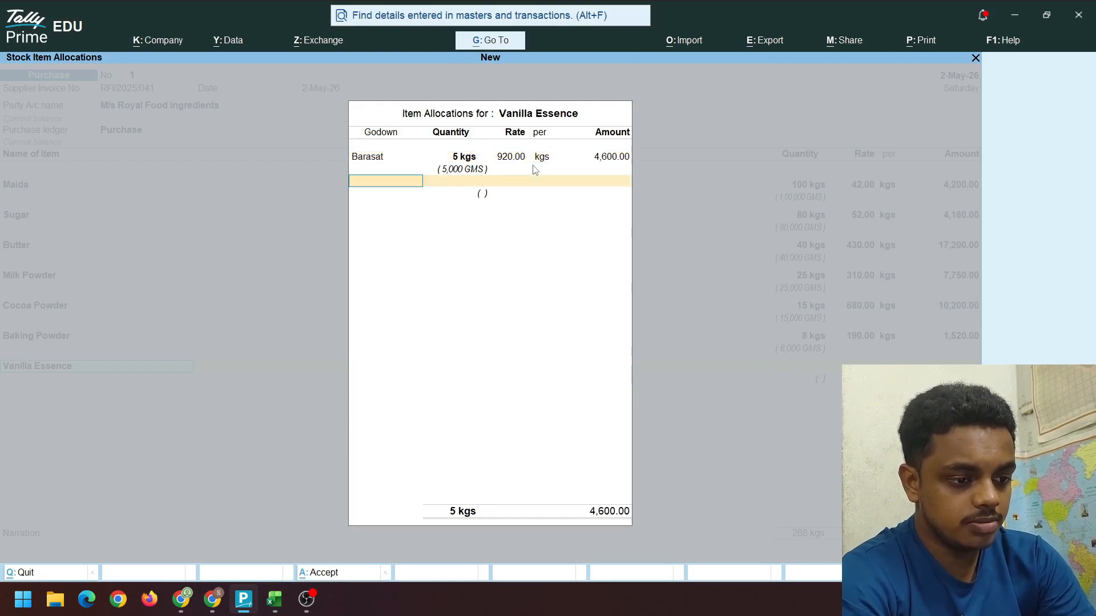
key(Return)
key(Return)
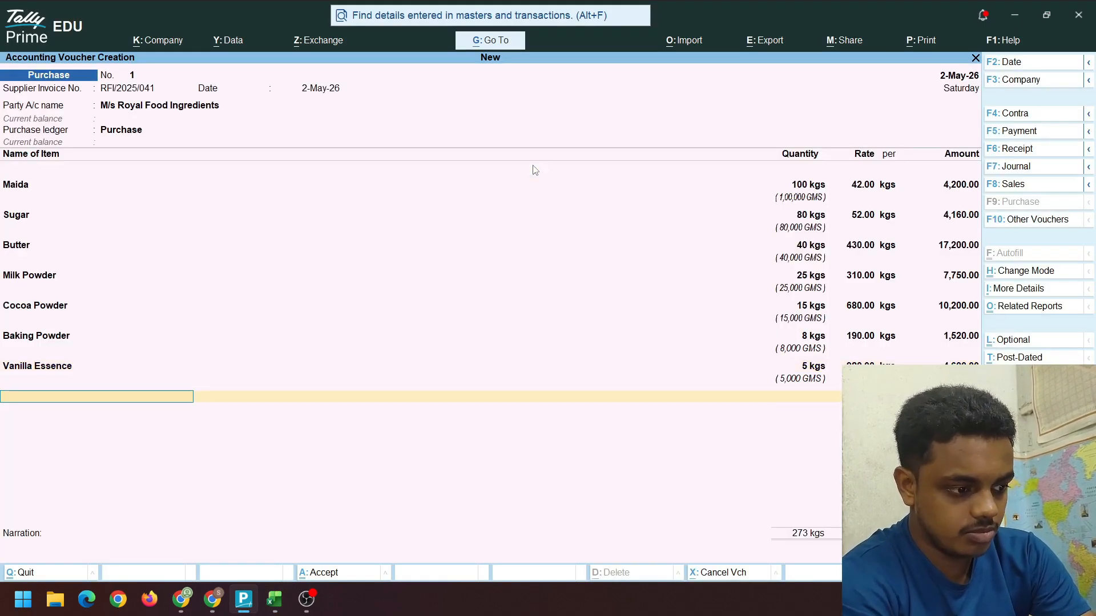
Check the next raw material in Excel and create the stock item Salt in TallyPrime under the Raw Materials group
key(alt+Tab)
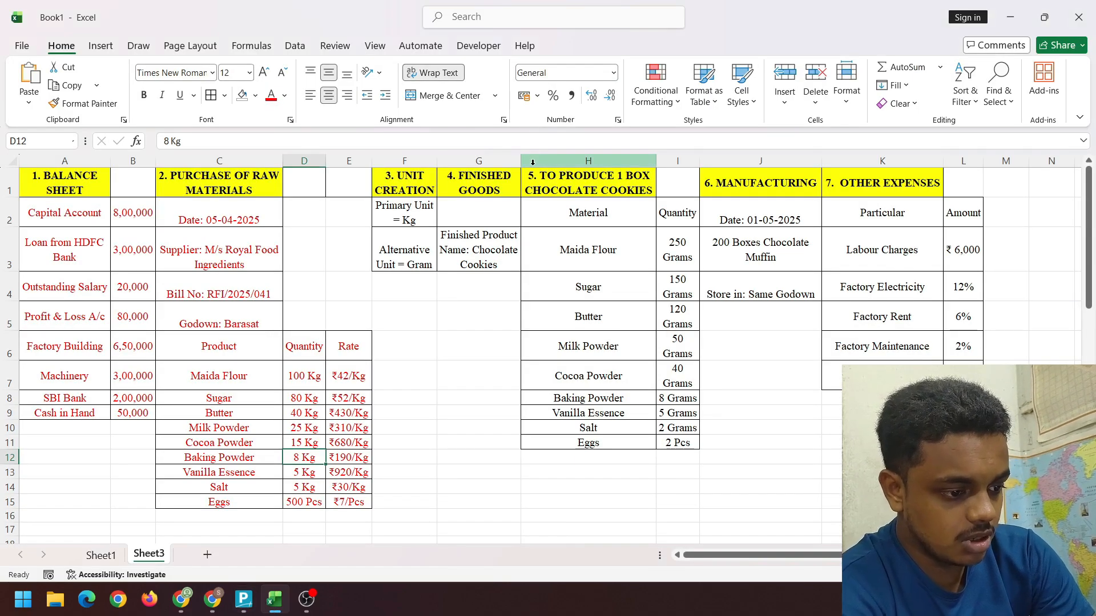
key(alt+Tab)
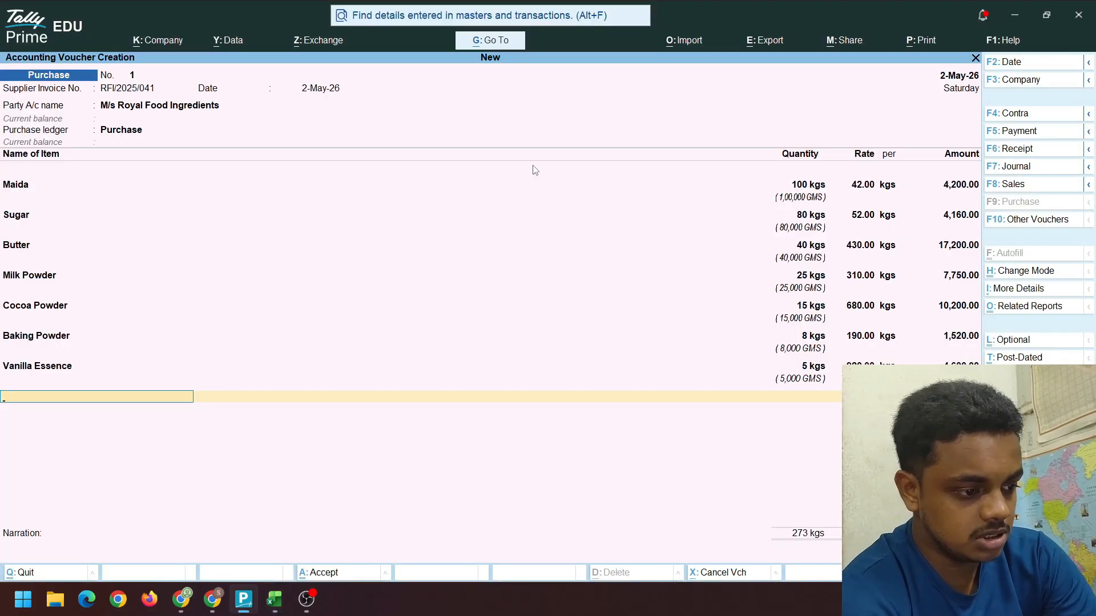
key(alt+c)
text(S)
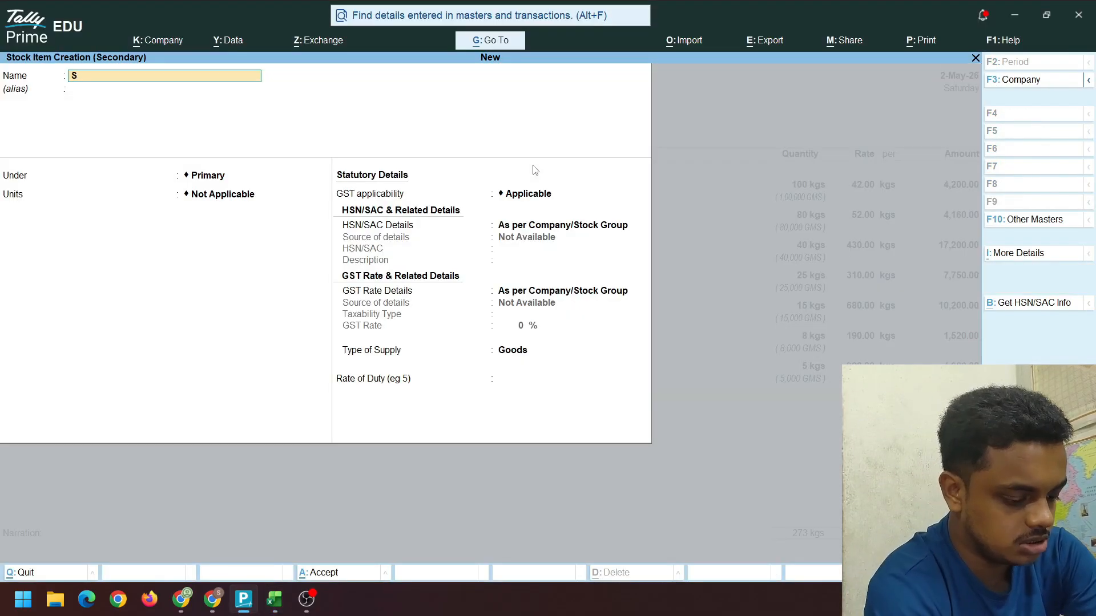
text(alt)
key(Return)
key(Return)
key(Down)
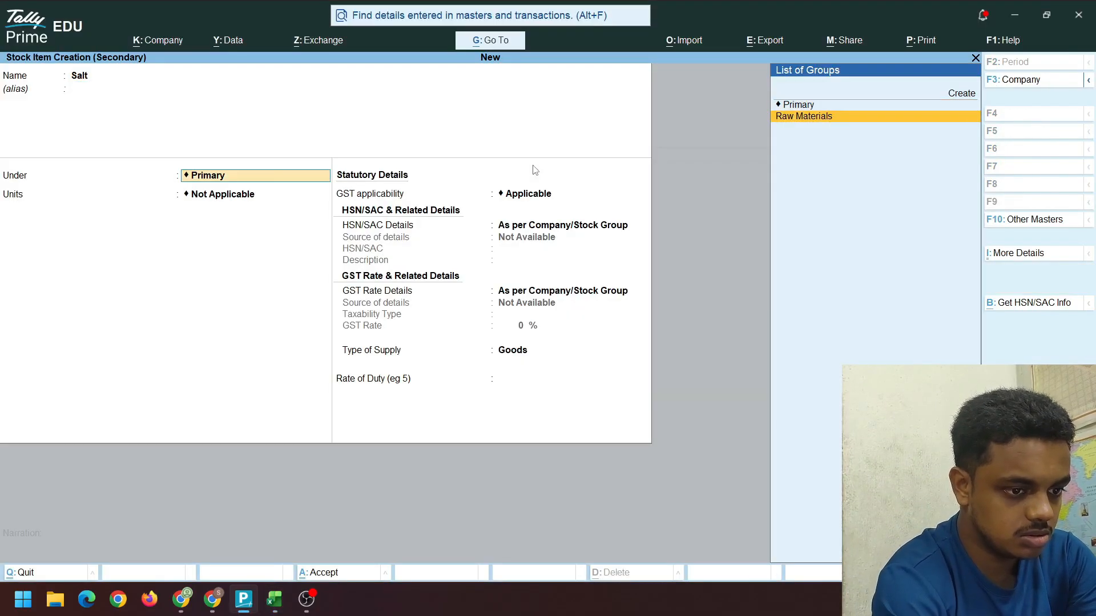
key(Return)
key(ctrl+a)
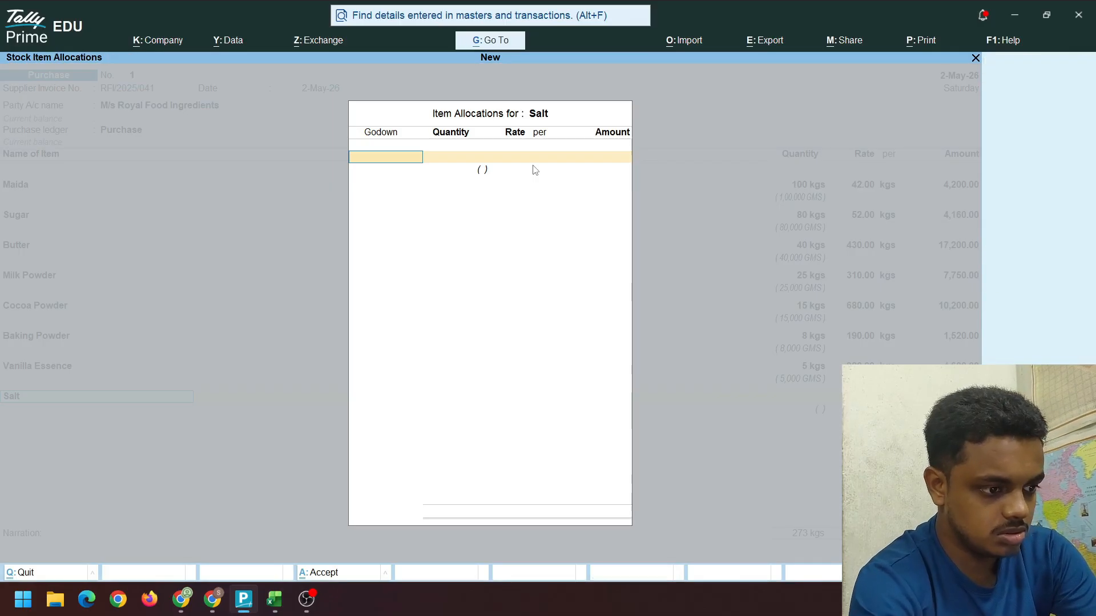
Allocate 5 kgs of Salt to the Barasat godown at a rate of 30 per kg
text(B)
key(Return)
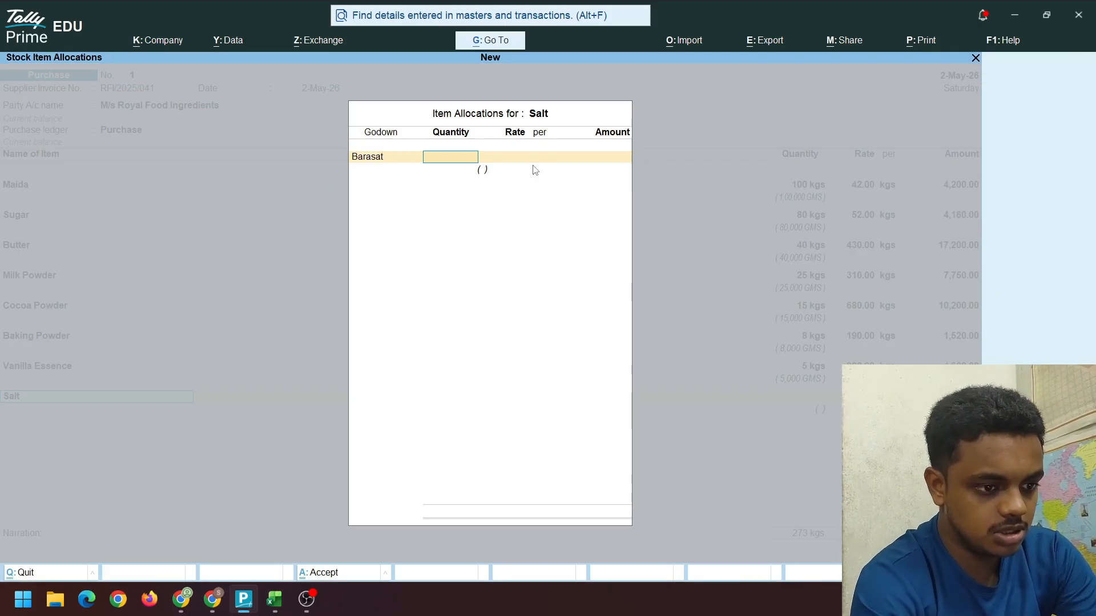
text(5)
key(Return)
text(30)
key(Return)
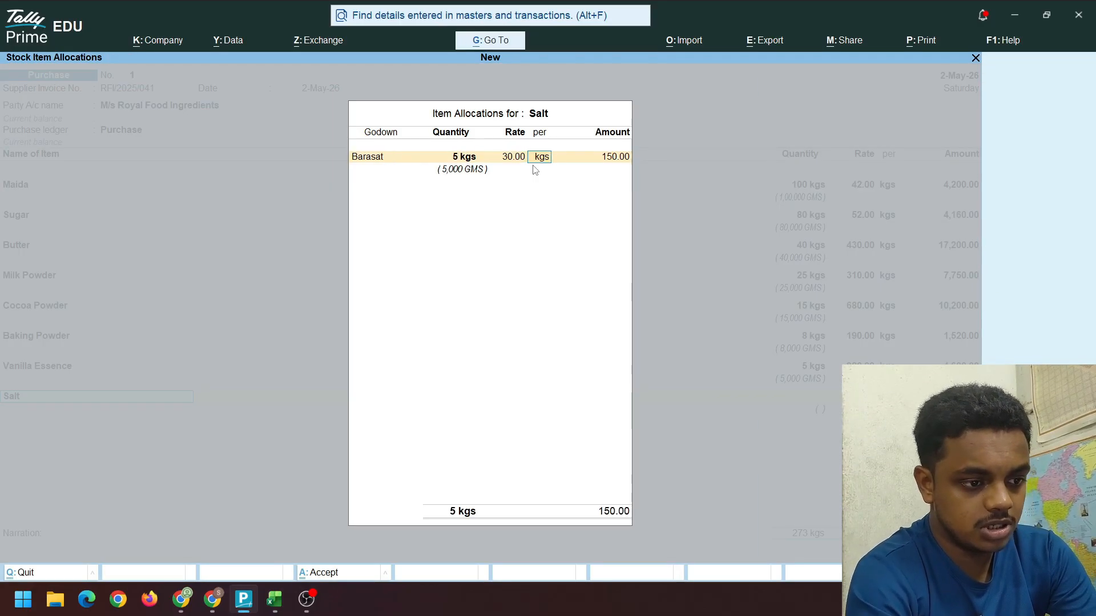
key(Return)
key(Return)
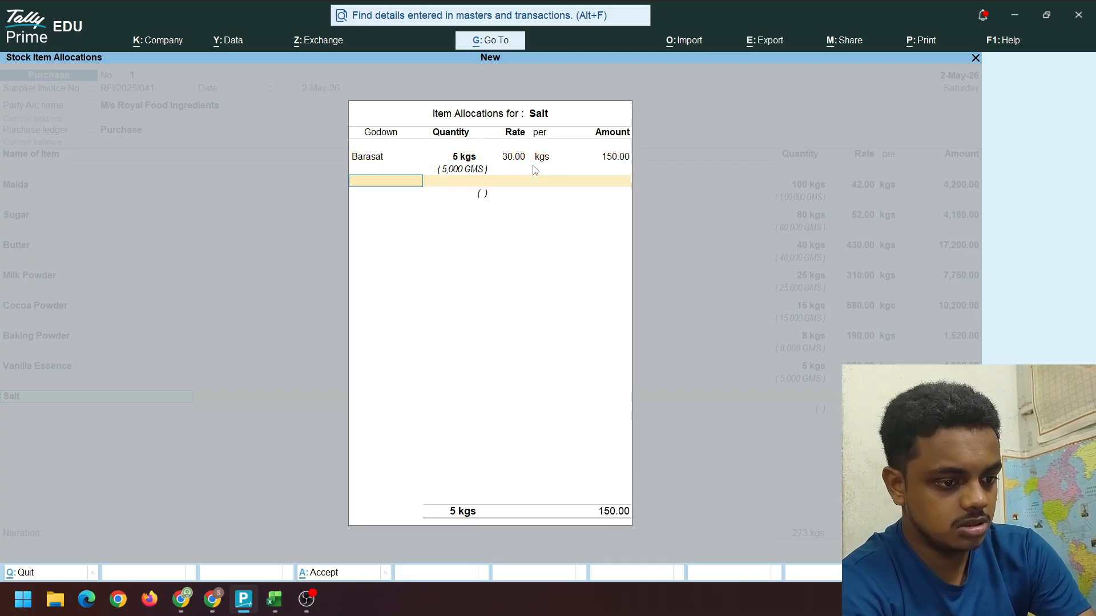
key(Return)
Check the last raw material in Excel and create the stock item Eggs in TallyPrime under the Raw Materials group, measured in kgs
key(alt+Tab)
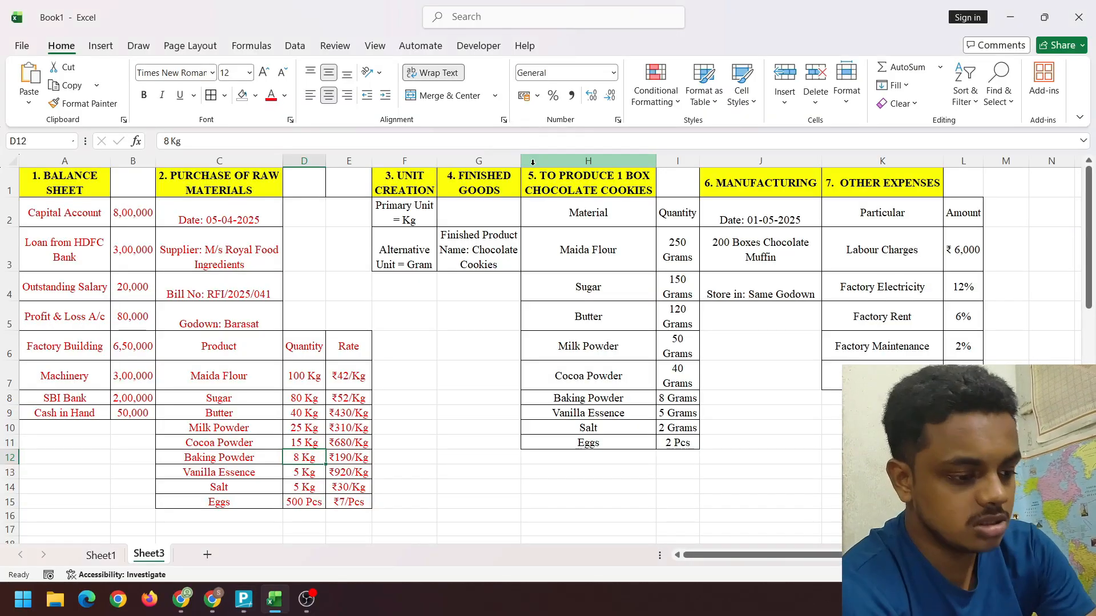
key(alt+Tab)
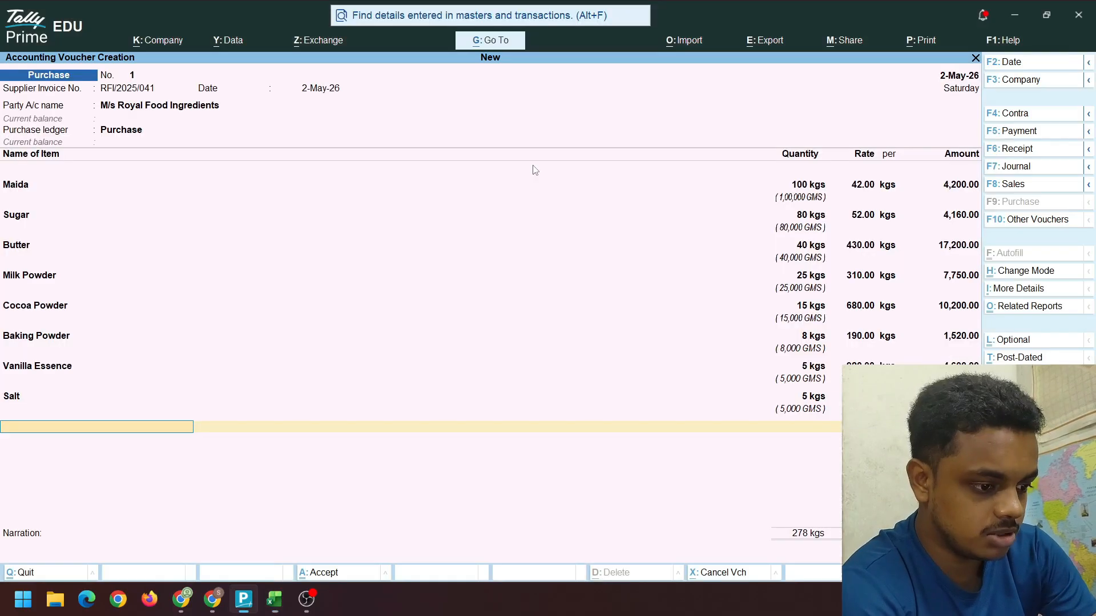
key(alt+c)
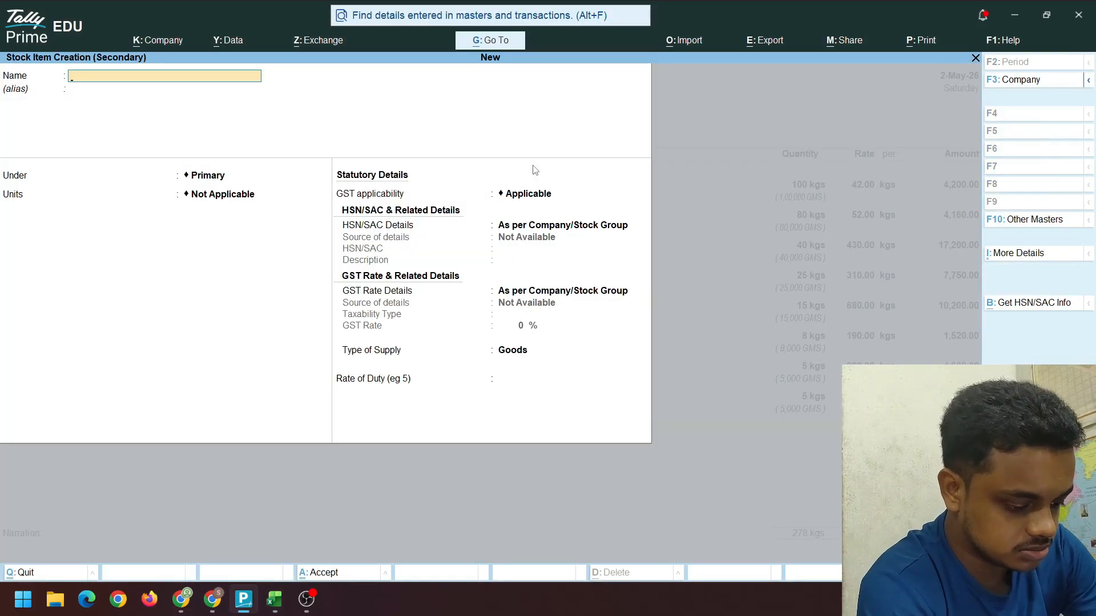
text(Egges)
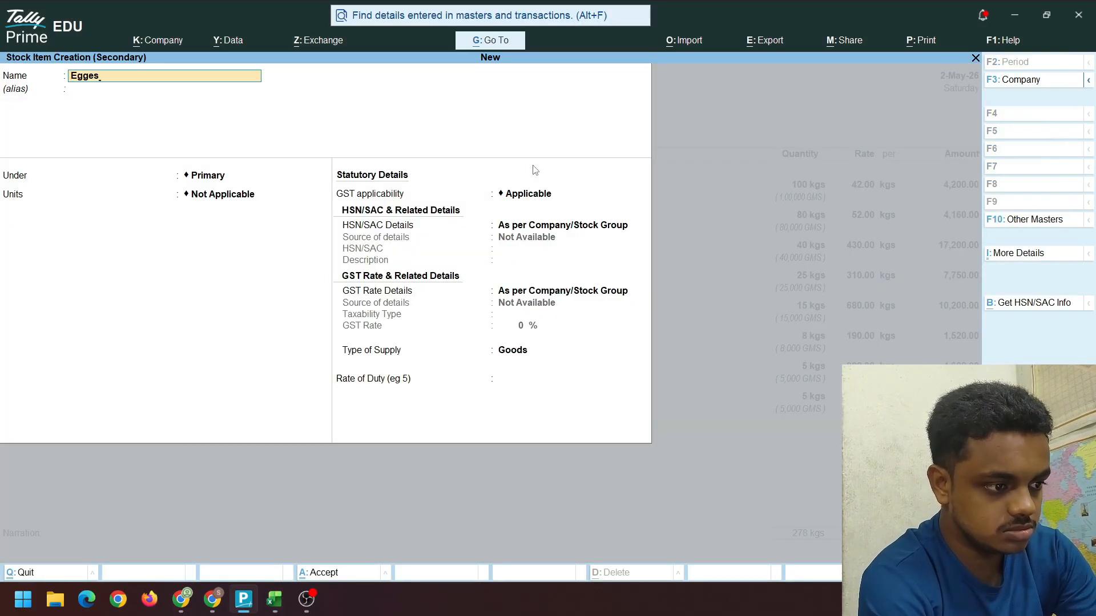
key(alt+Tab)
key(alt+Tab)
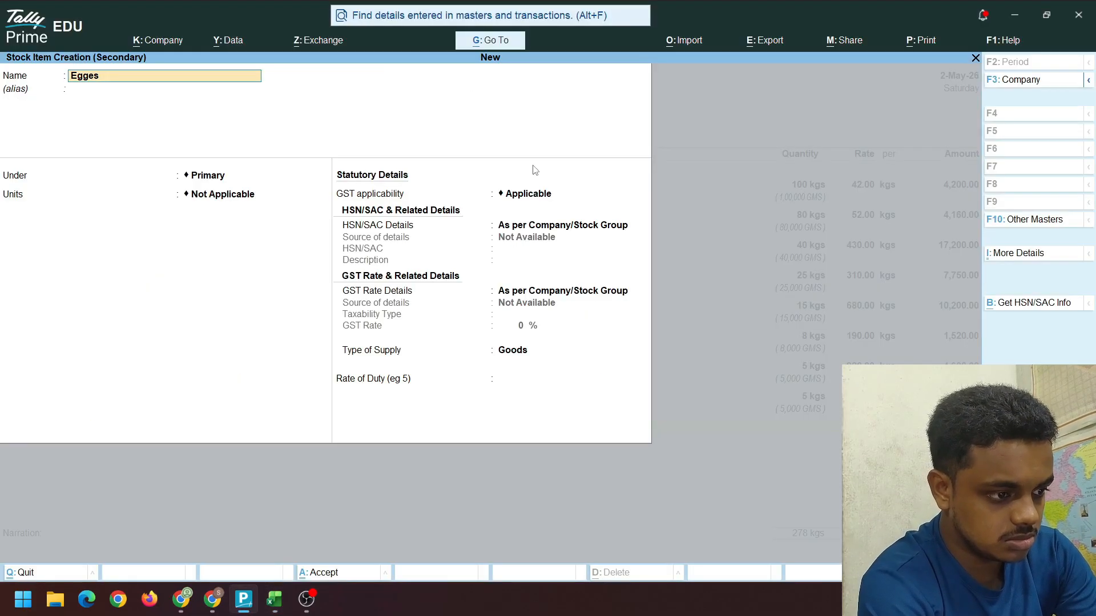
key(BackSpace)
text(s)
key(Return)
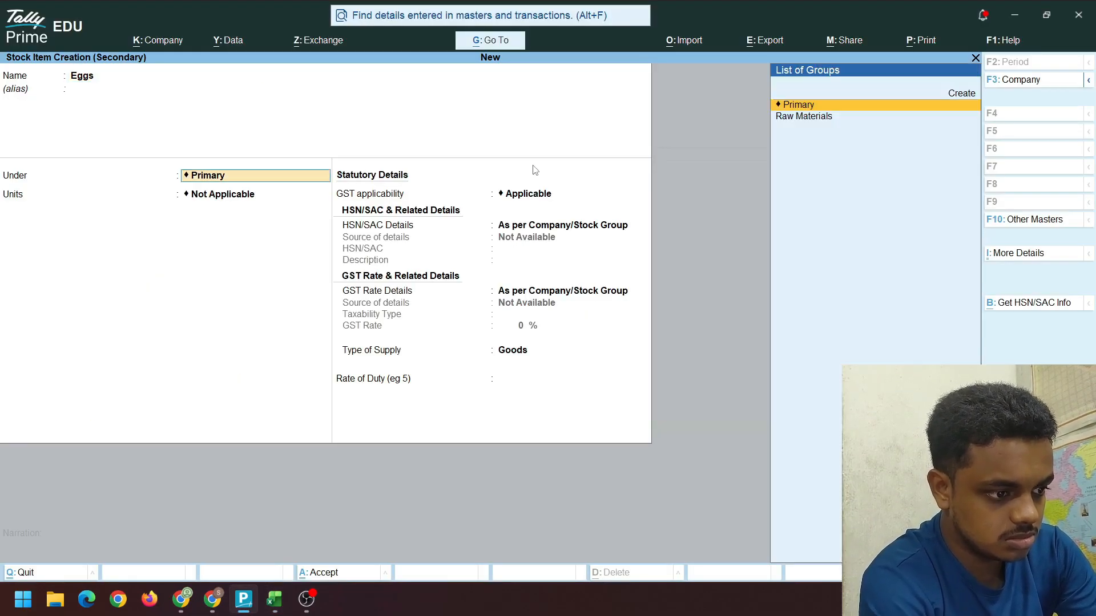
key(Down)
key(Return)
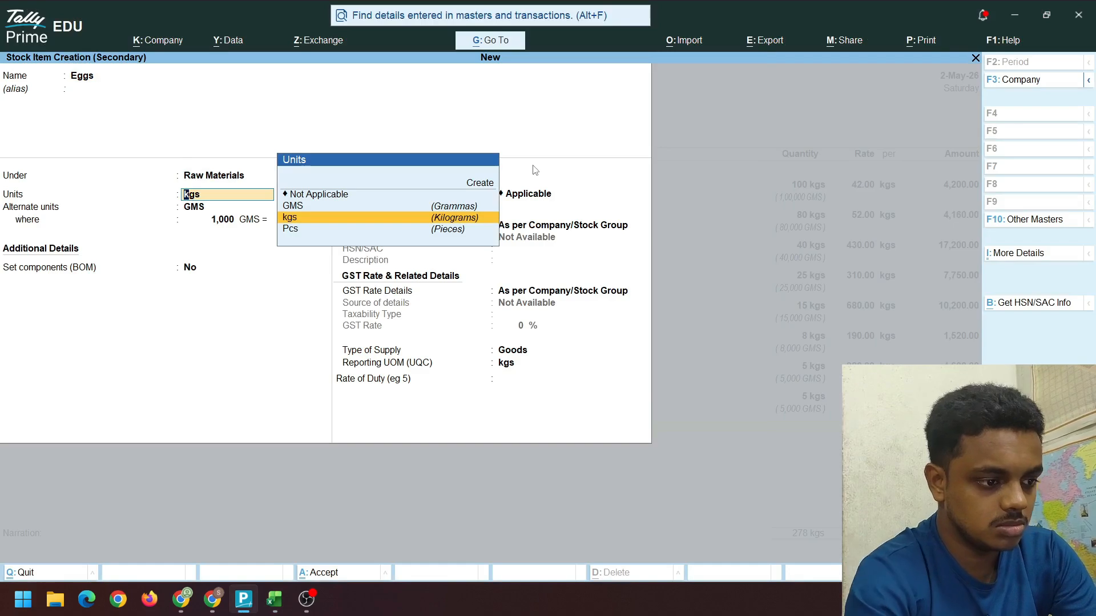
key(ctrl+a)
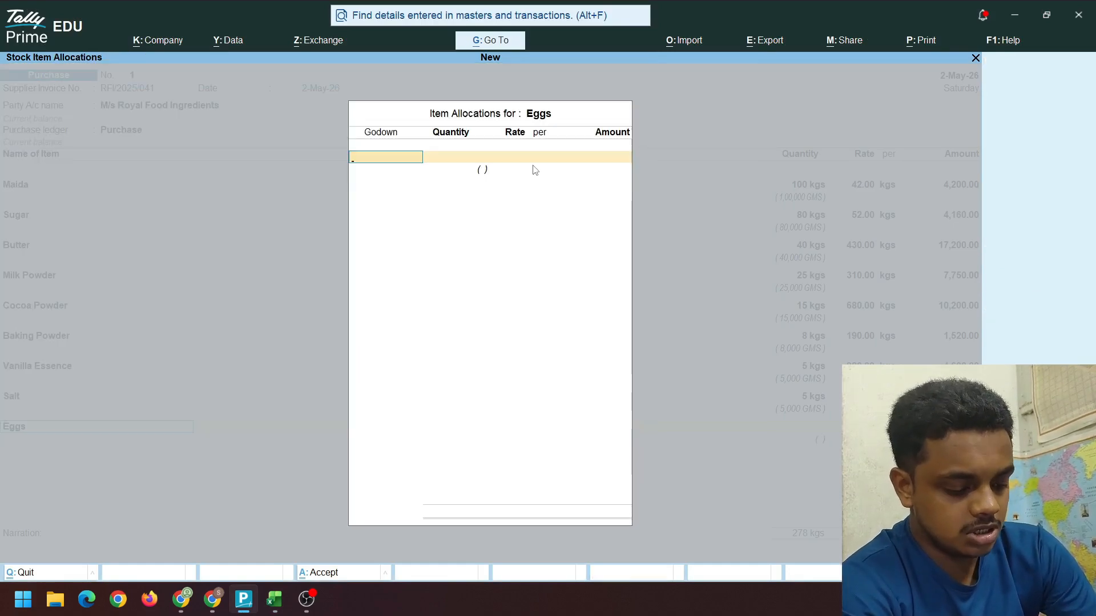
Look up the Eggs quantity in Excel, enter 500 kgs for the Barasat godown in TallyPrime, and quit the allocation
key(Return)
key(alt+Tab)
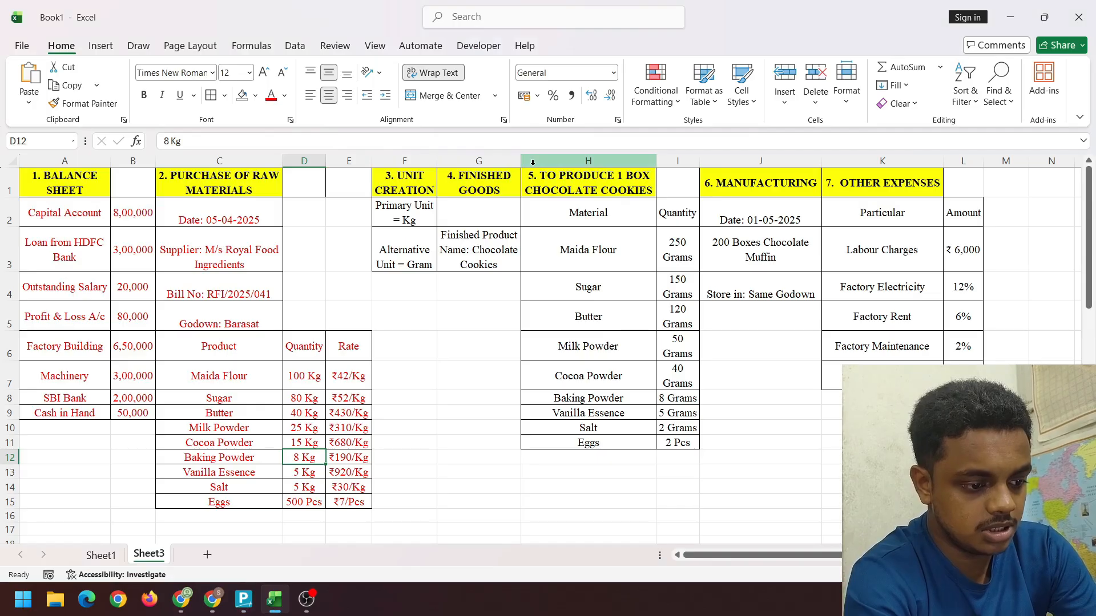
key(alt+Tab)
text(500)
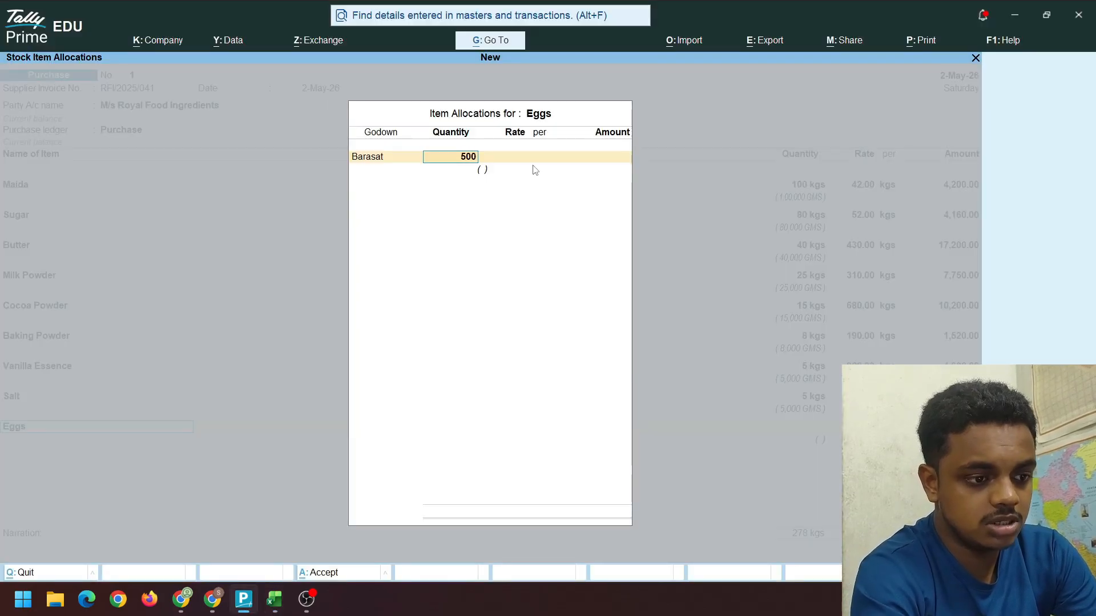
key(Return)
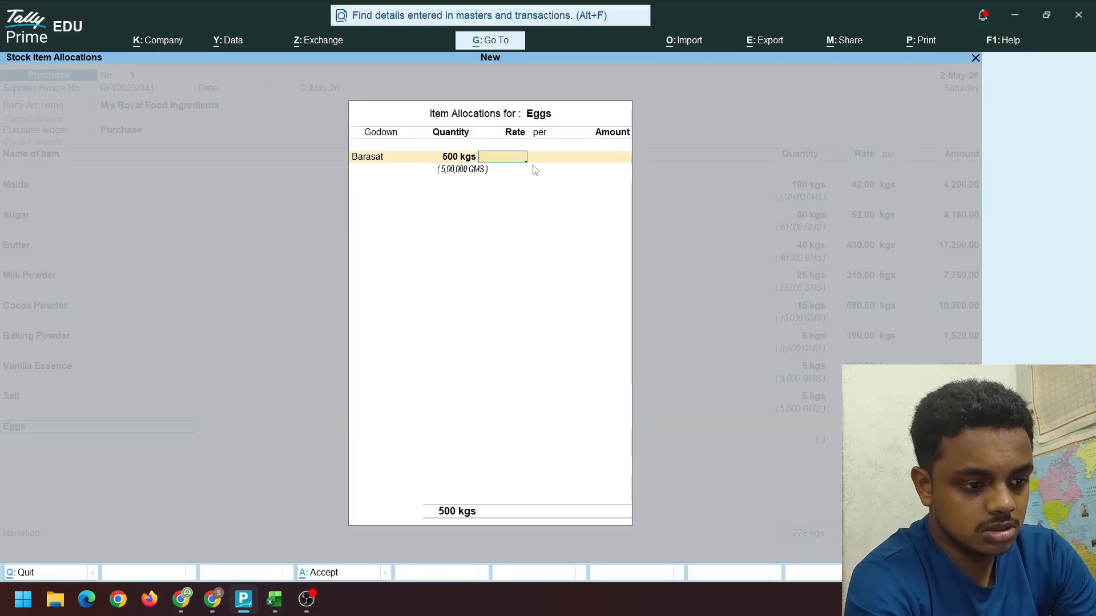
key(BackSpace)
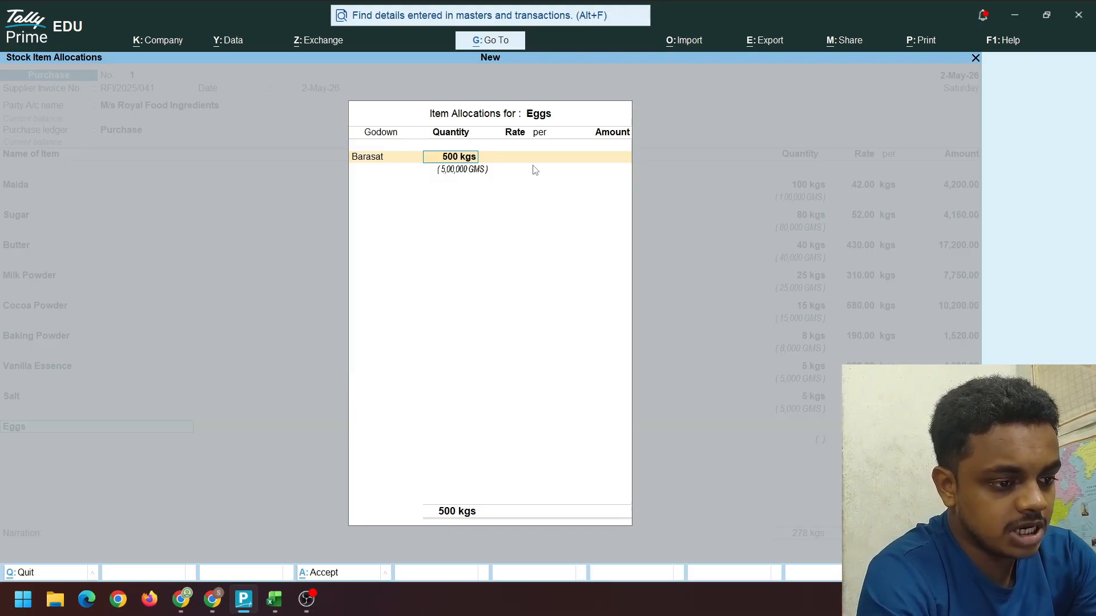
key(Escape)
key(Escape)
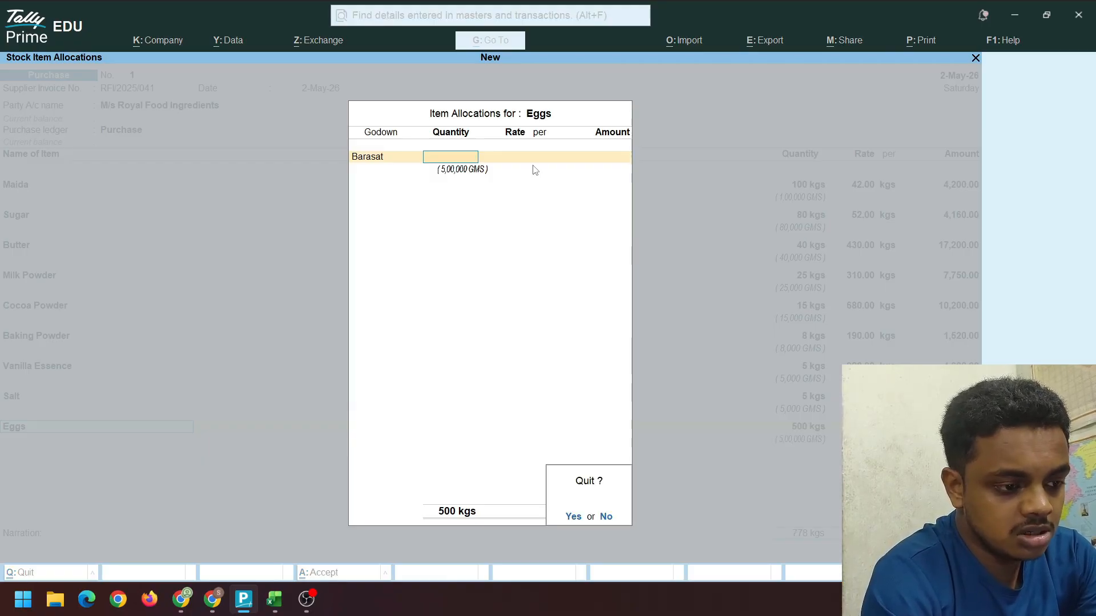
key(y)
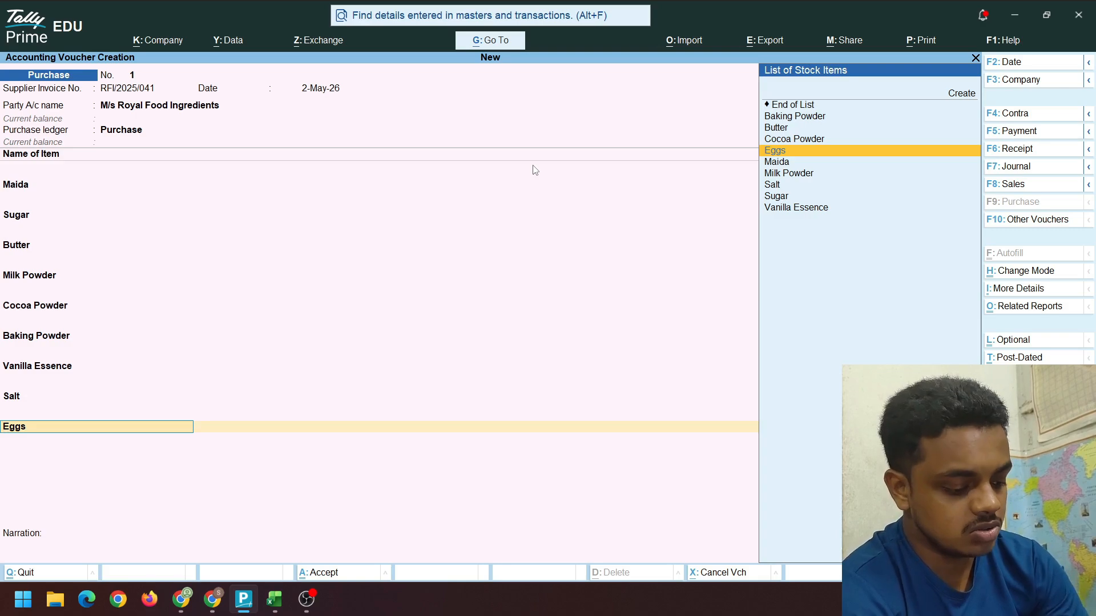
key(alt+g)
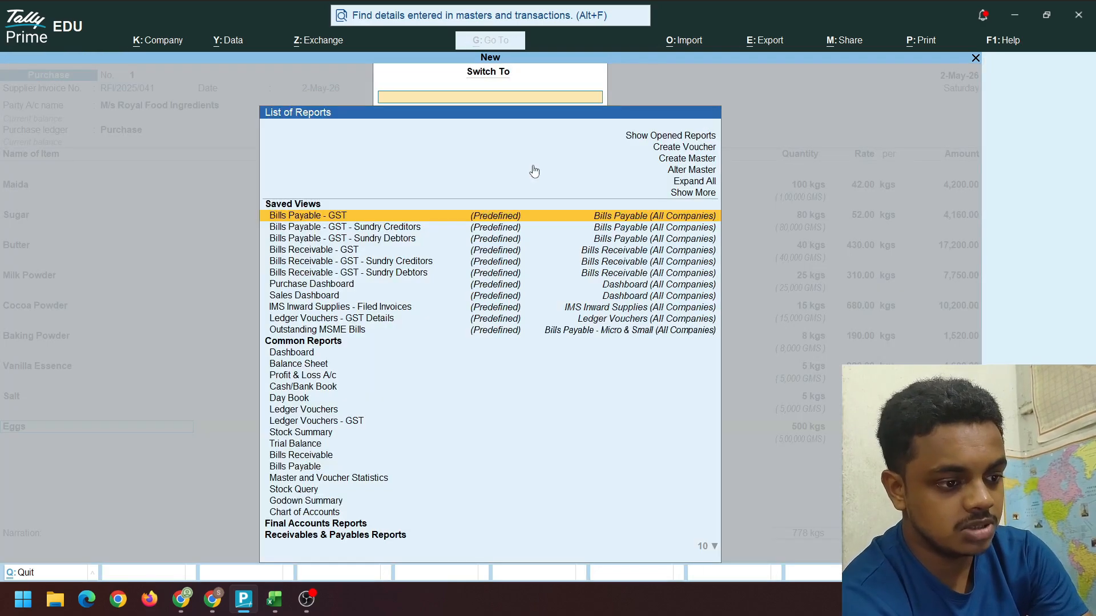
key(Up)
key(Up)
key(Up)
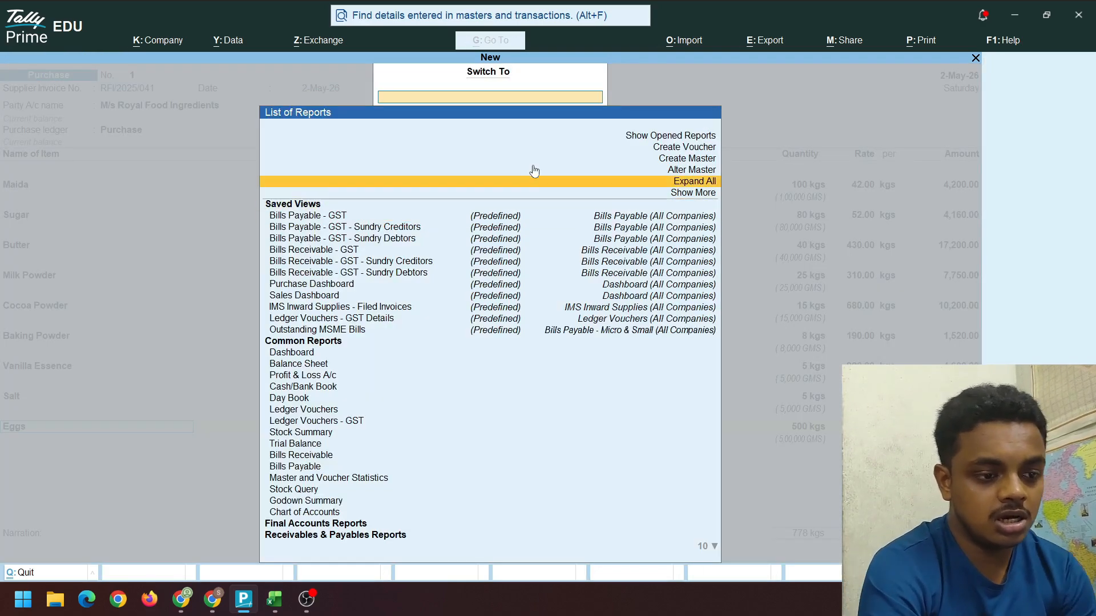
key(Escape)
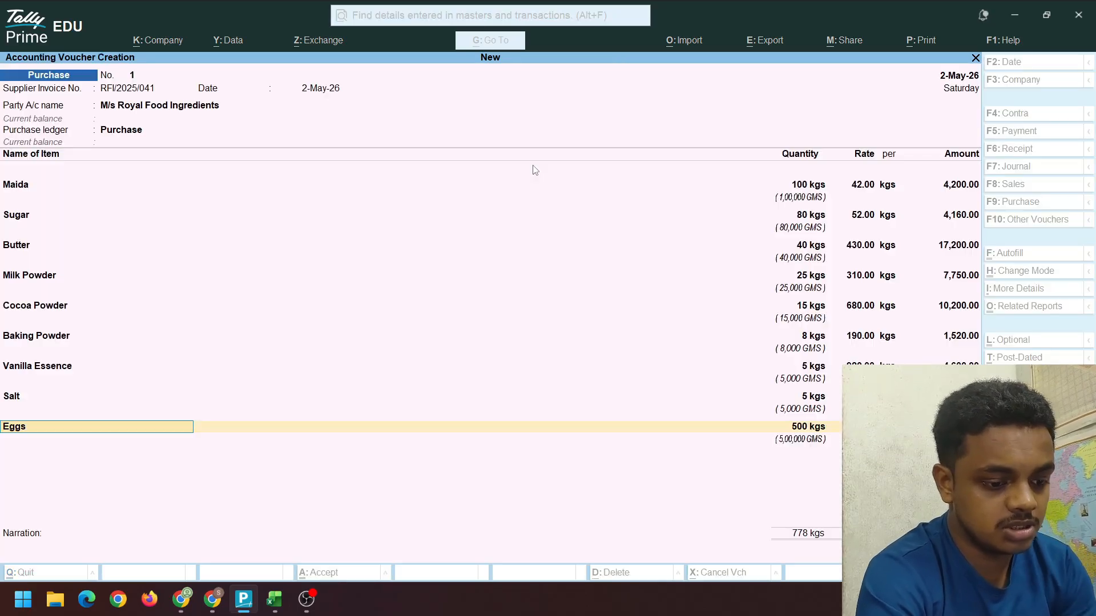
key(Escape)
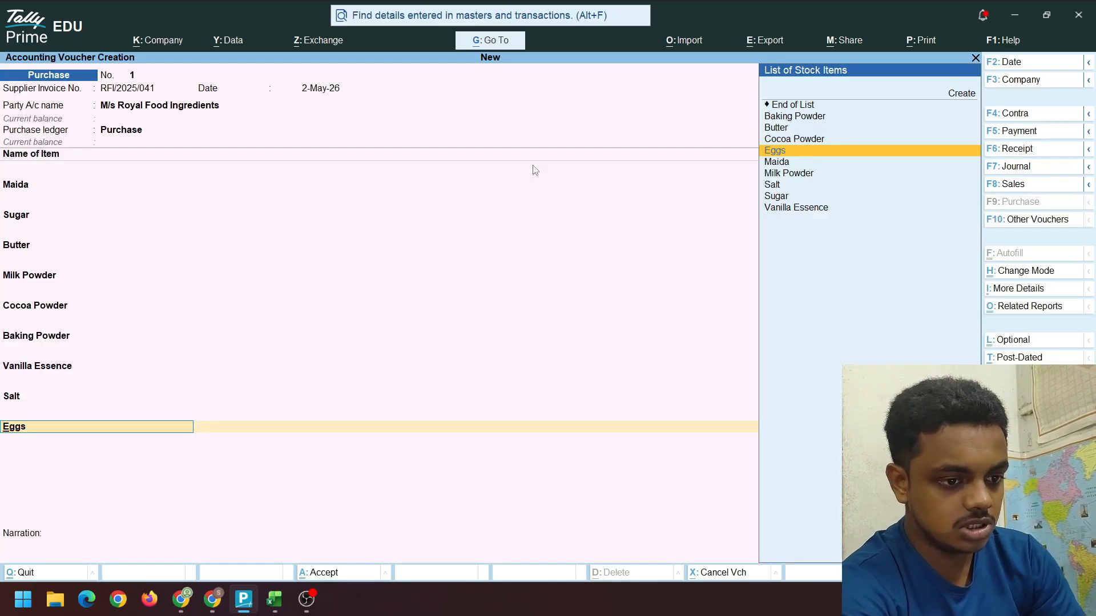
key(ctrl+Return)
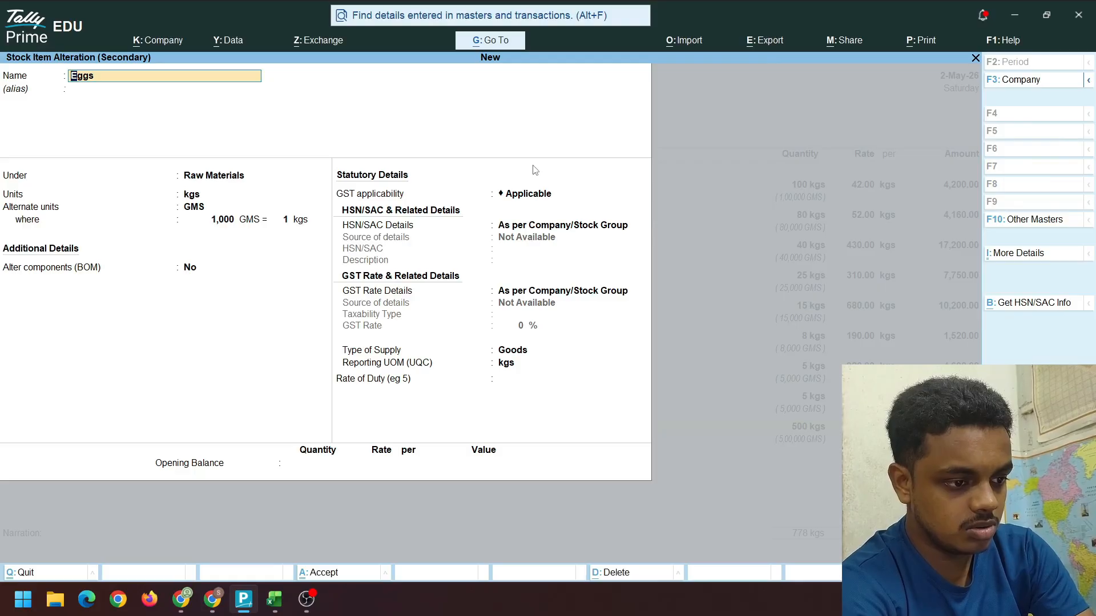
key(BackSpace)
key(Escape)
key(Return)
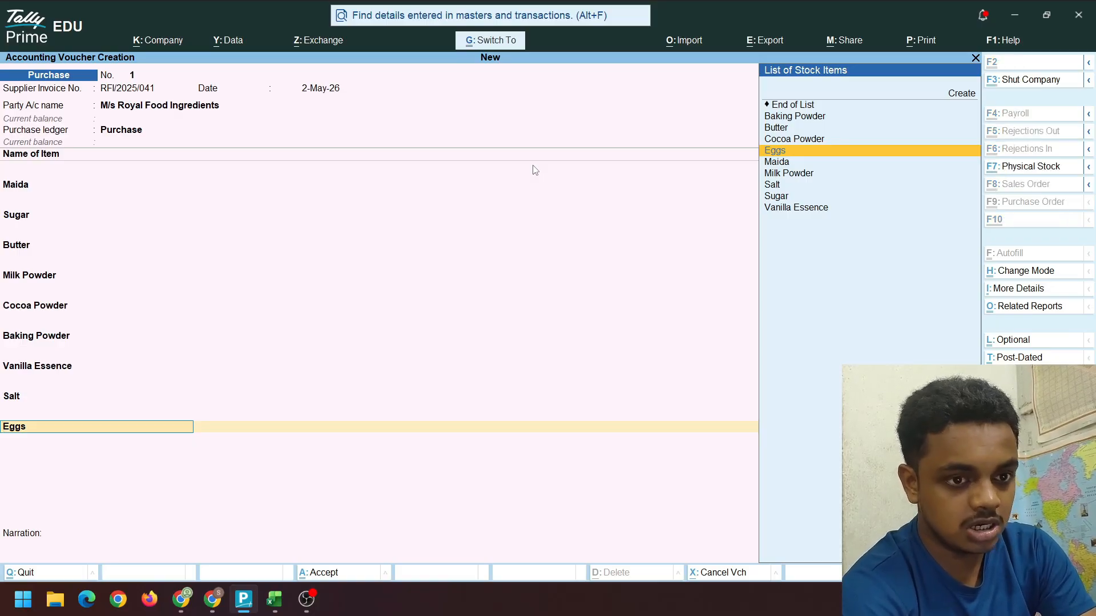
Alter the stock item Eggs to use Pcs as its unit and Not Applicable as its alternate unit, and save it
key(ctrl+Return)
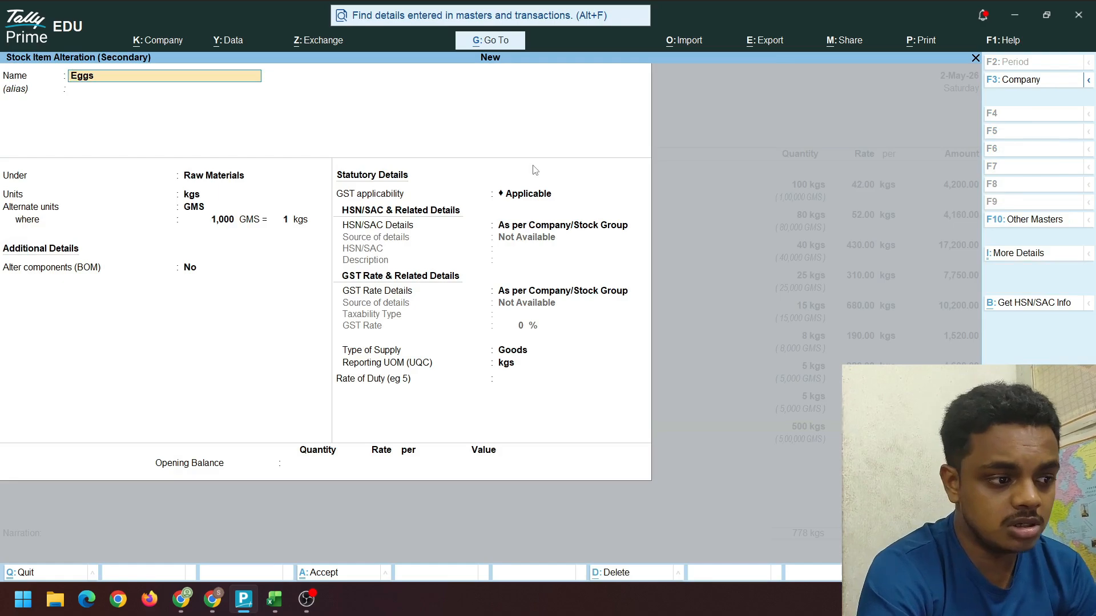
key(Return)
key(Return)
key(Return)
key(Return)
key(Return)
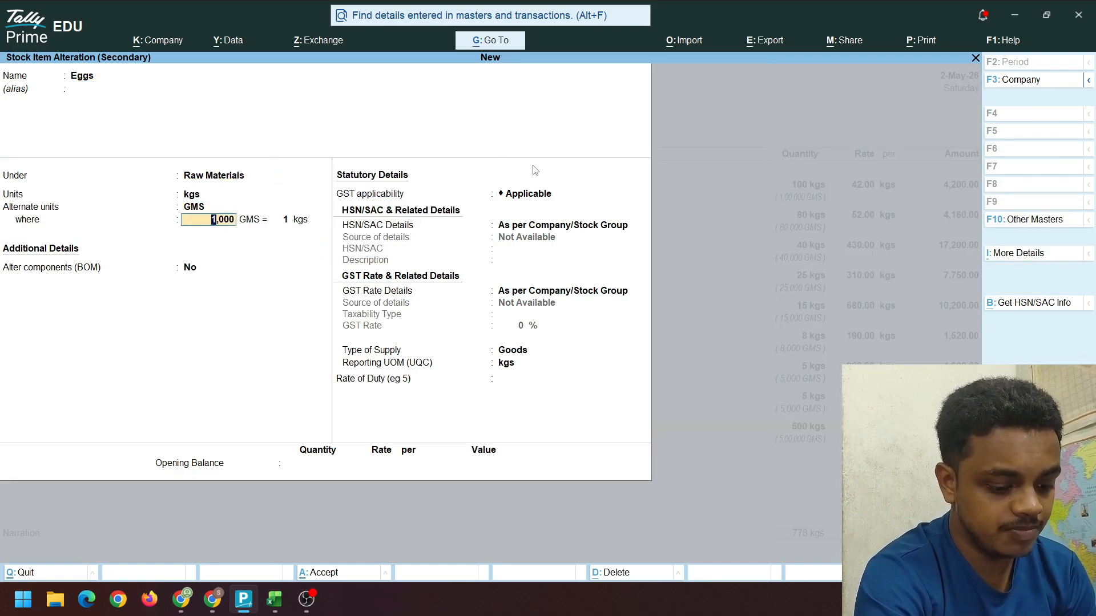
key(BackSpace)
key(BackSpace)
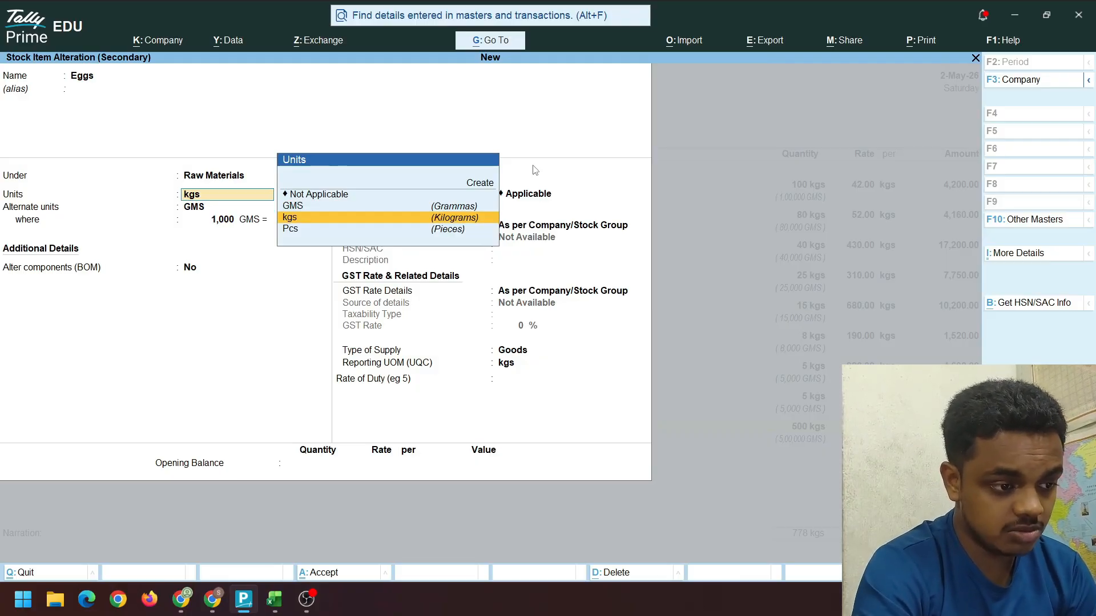
key(Down)
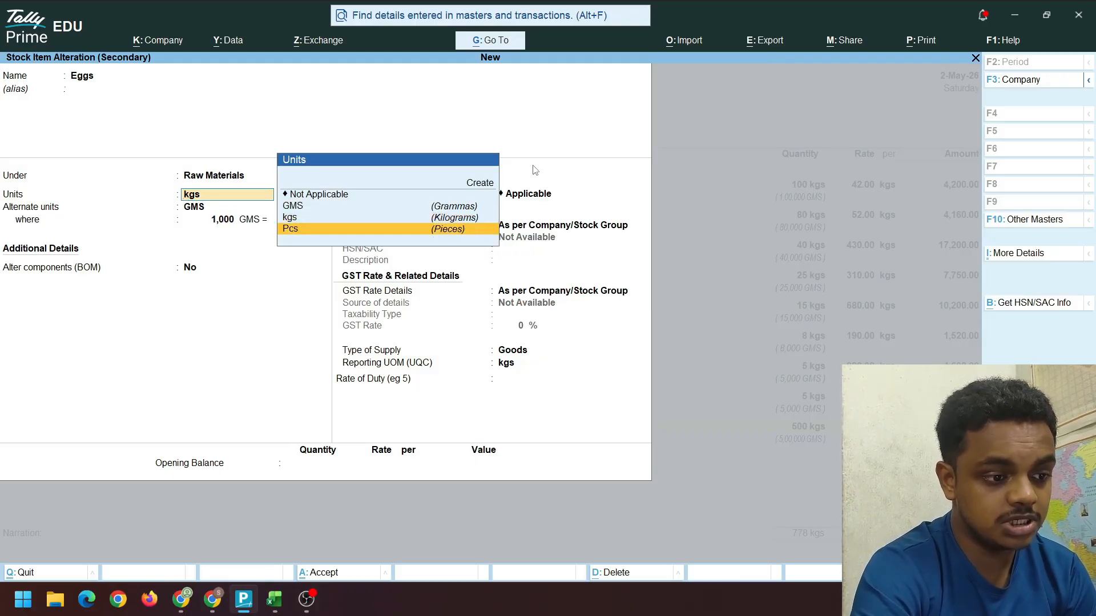
key(Return)
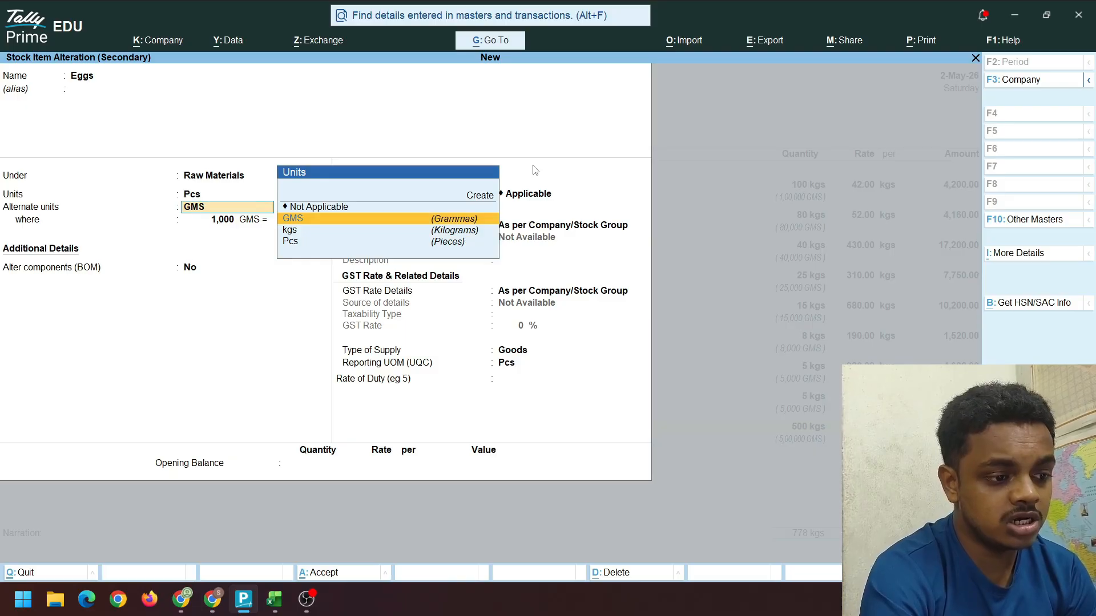
key(Up)
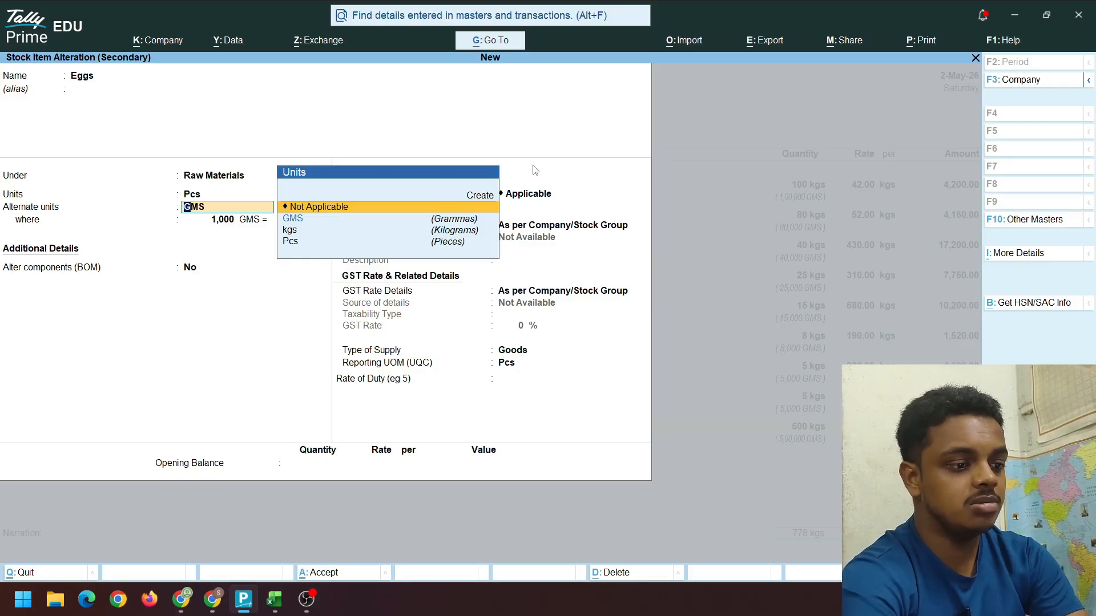
key(Return)
key(ctrl+a)
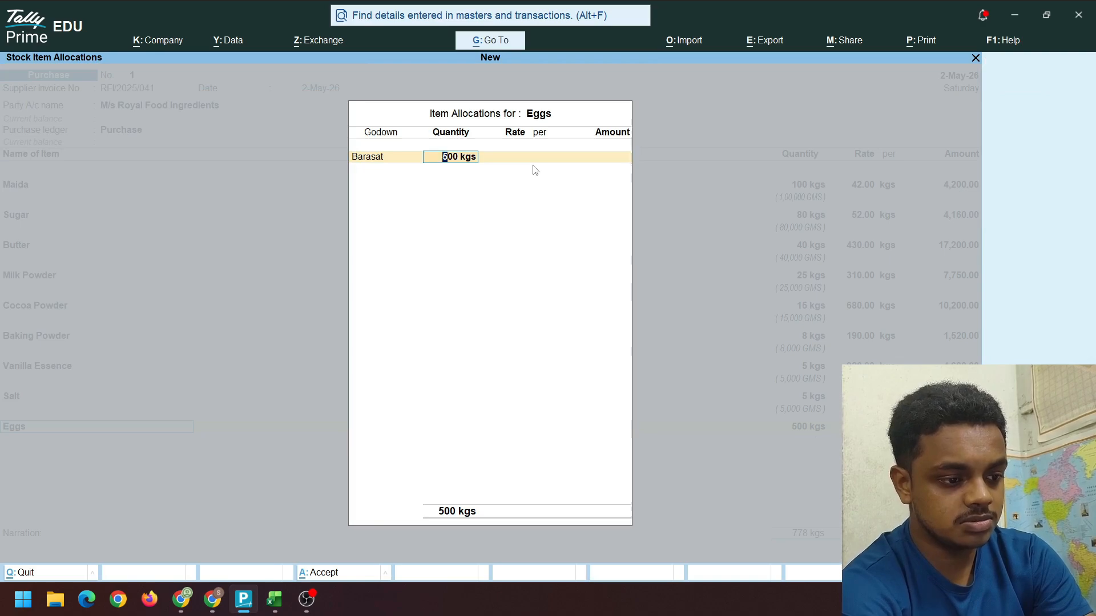
Allocate 500 Pcs of Eggs to the Barasat godown at the Excel list's rate of 7 per piece
text(500)
key(Return)
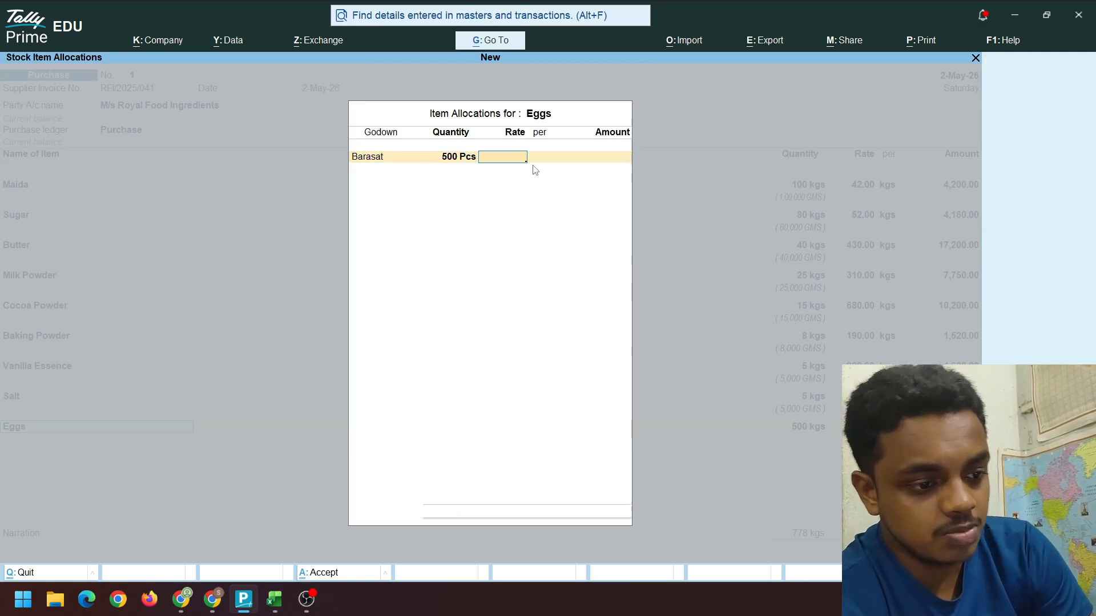
key(alt+Tab)
key(alt+Tab)
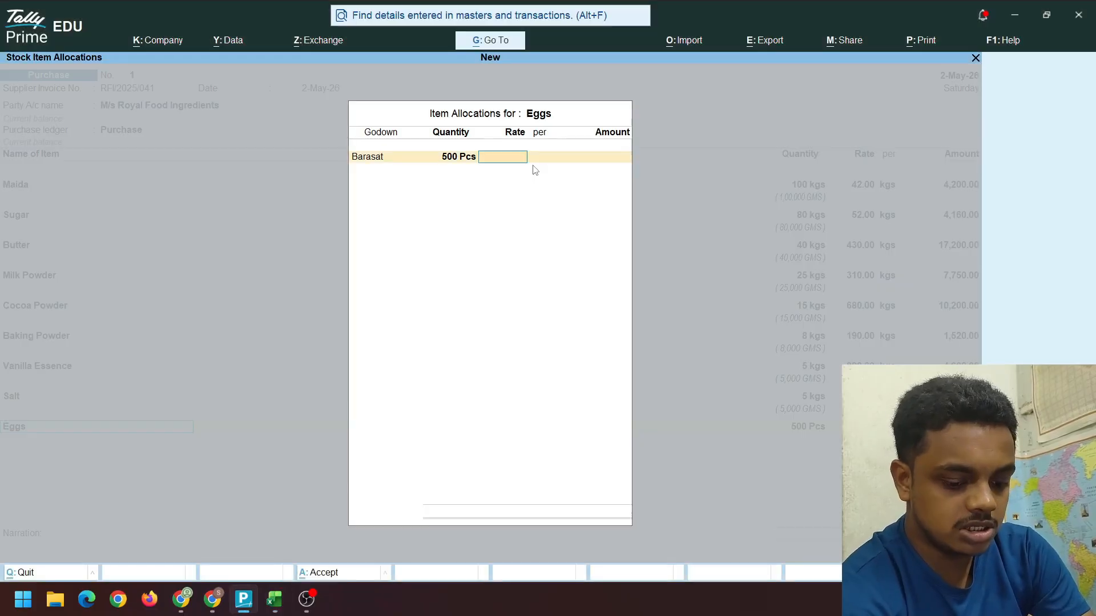
key(Return)
key(Return)
key(Return)
key(Return)
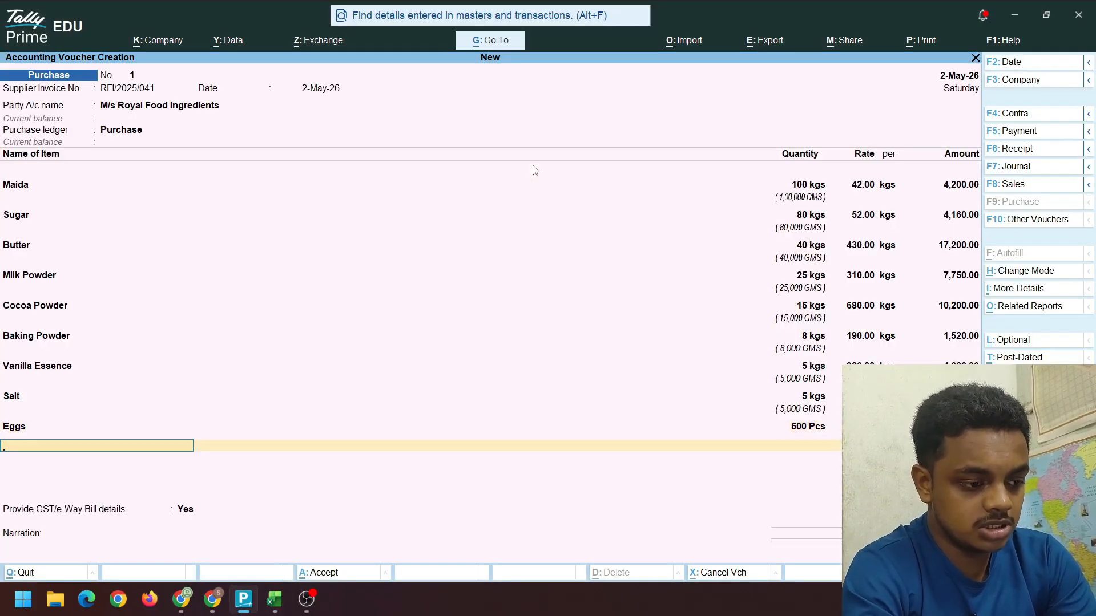
End the purchase voucher's item list and set Provide GST/e-Way Bill details to No
key(Return)
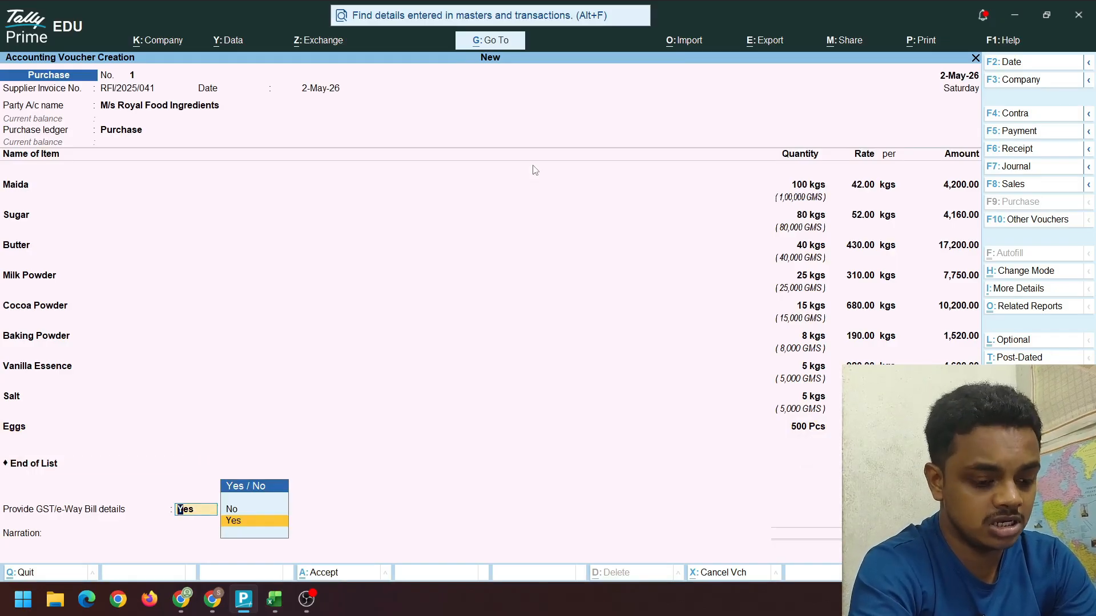
key(Up)
key(Return)
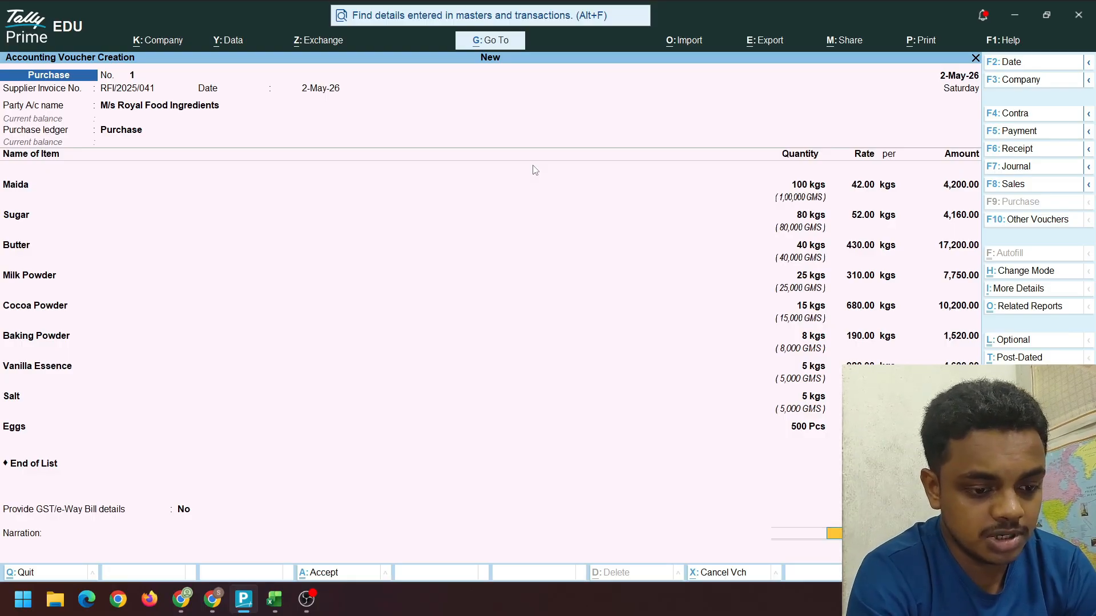
Complete the bill-wise details for M/s Royal Food Ingredients as a New Ref under the supplier invoice number, leaving the due date blank
key(Return)
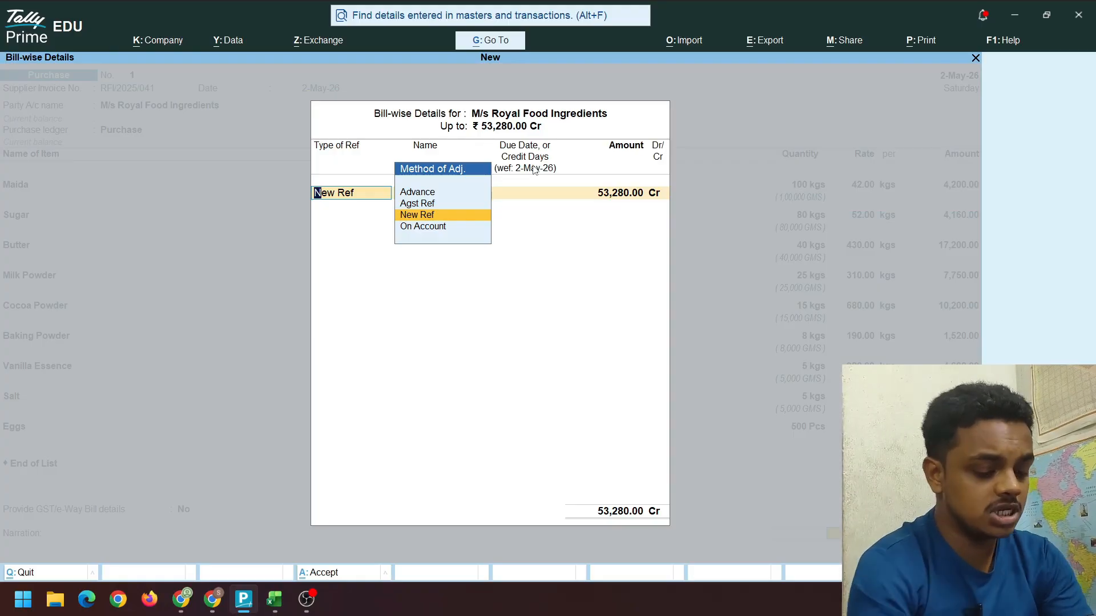
key(Return)
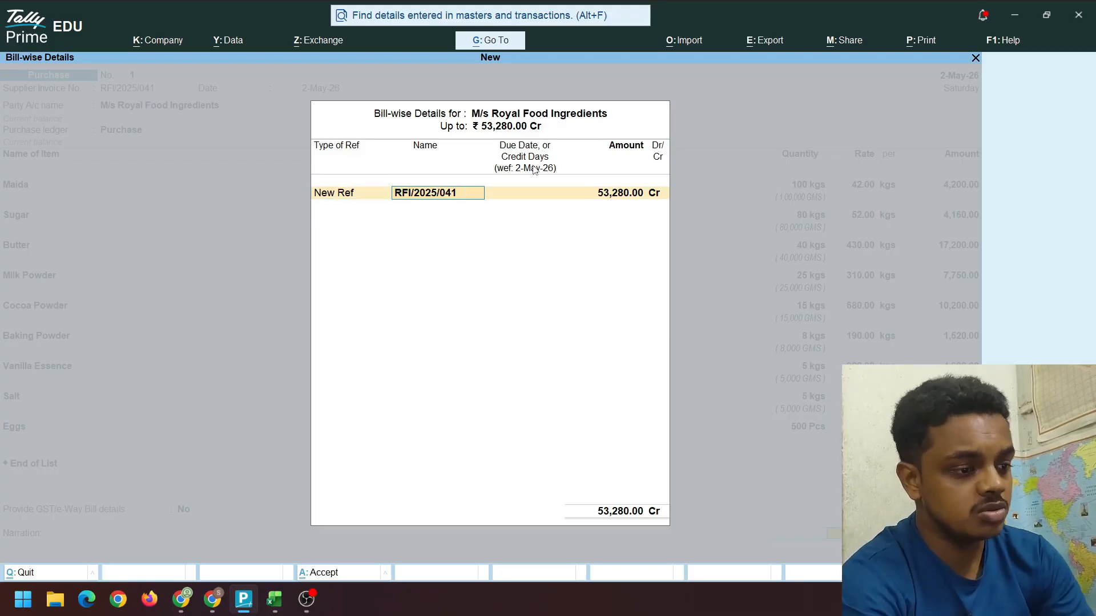
key(Return)
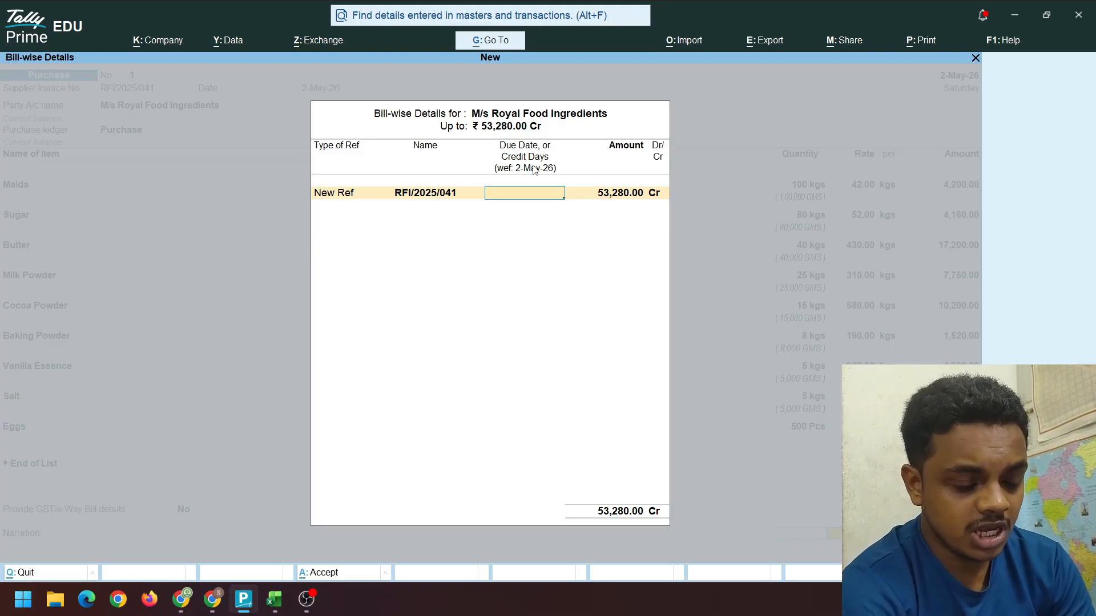
key(Return)
key(Return)
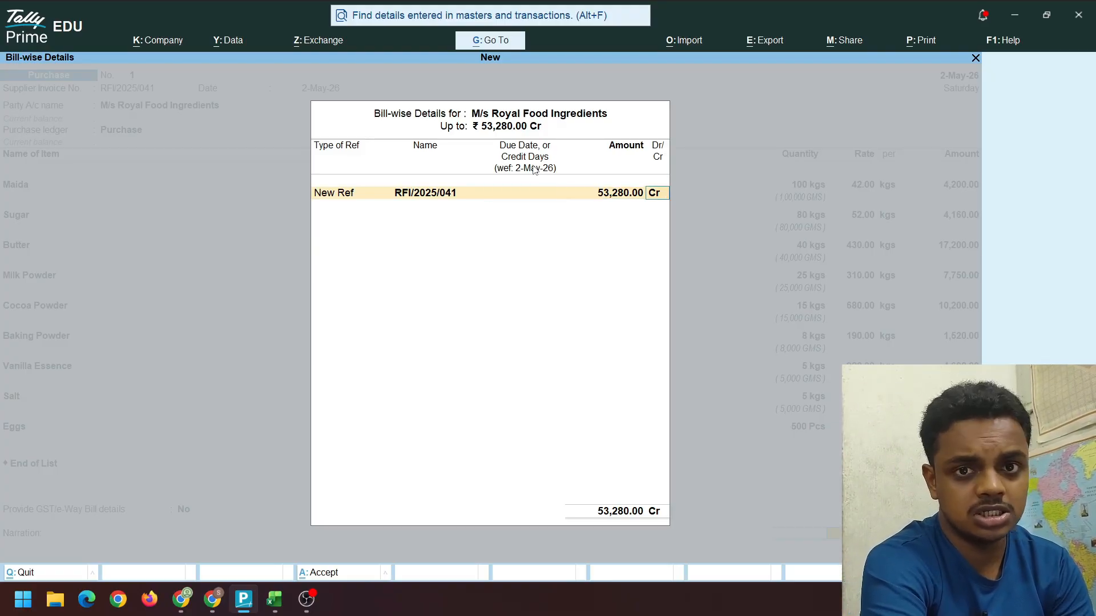
key(Return)
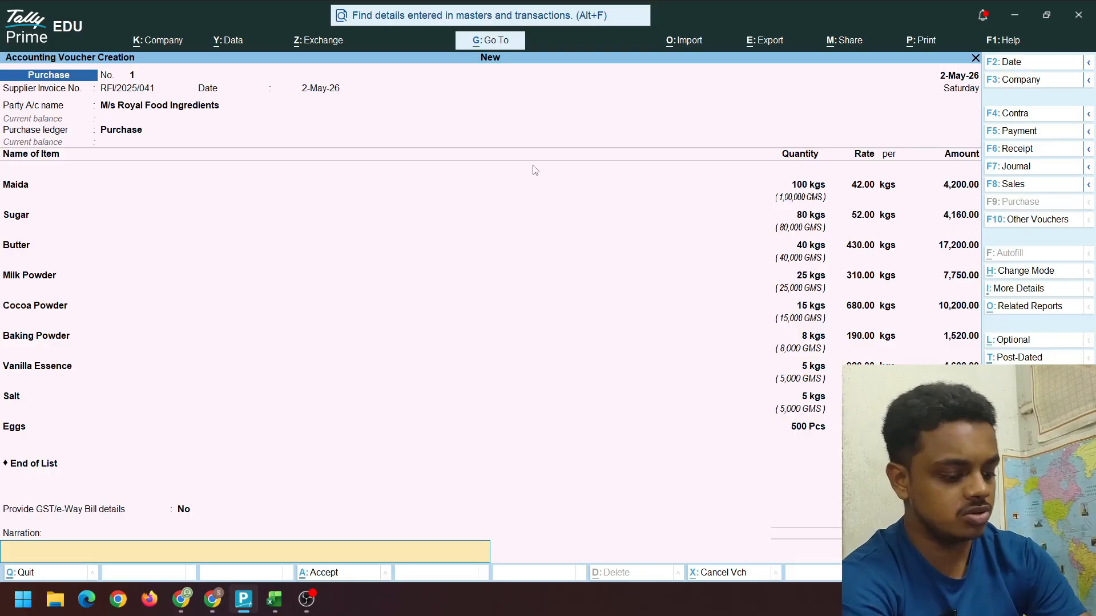
Enter the narration "Being Raw Material Purchased" and save the purchase voucher
text(Bei)
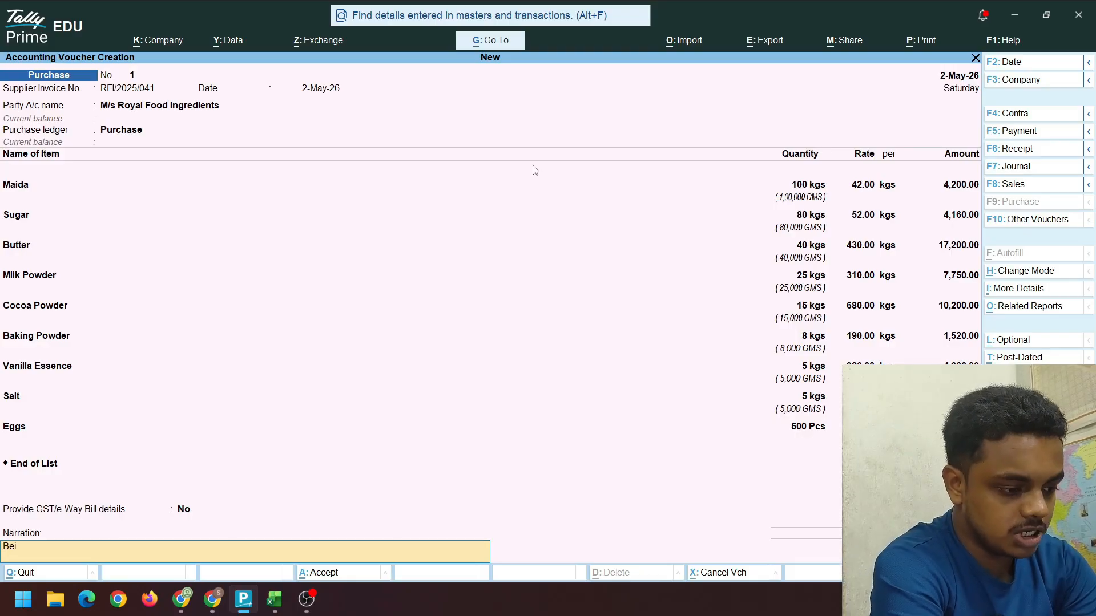
text(ng)
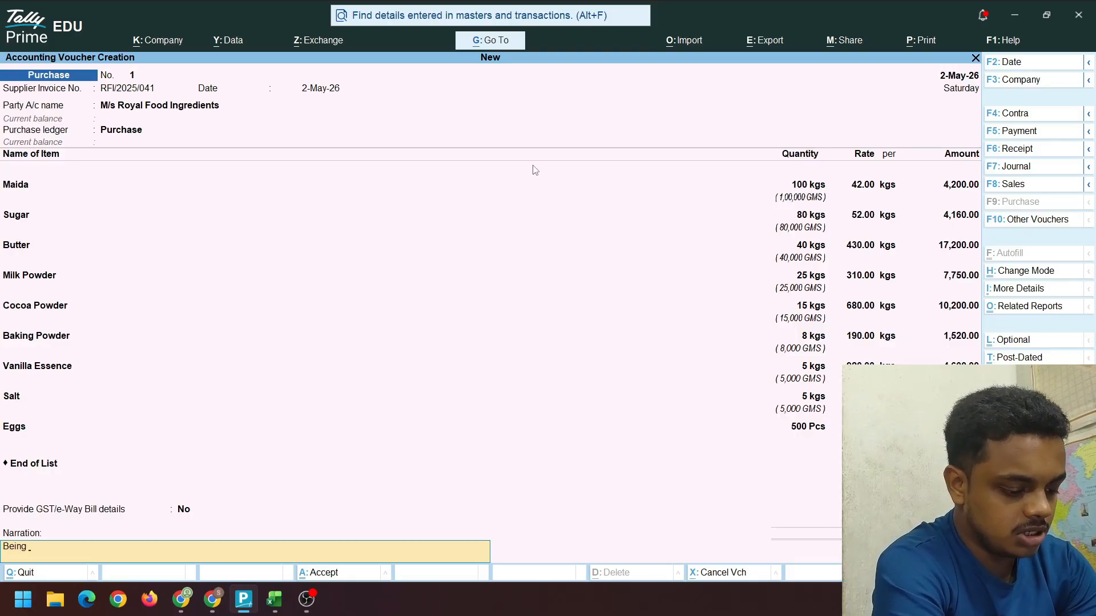
text( Raw Mate)
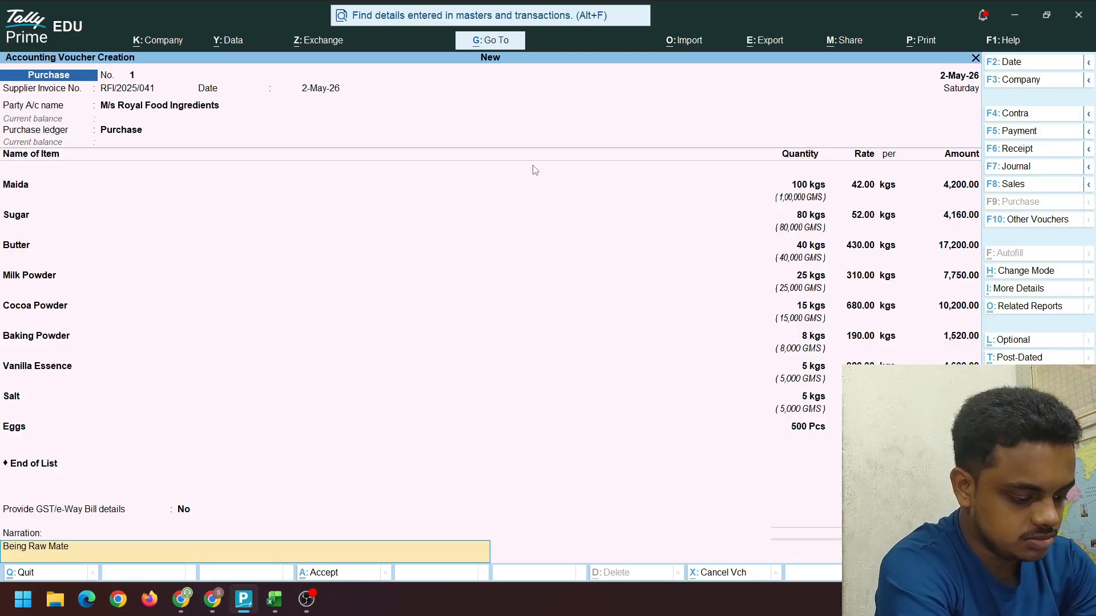
text(rial Puy)
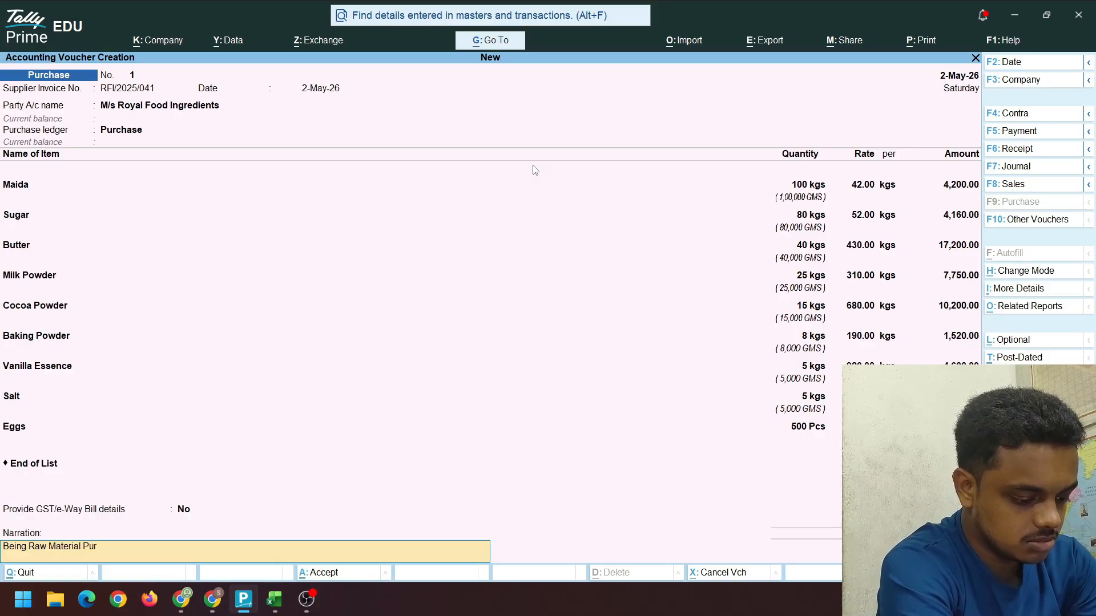
text(chased)
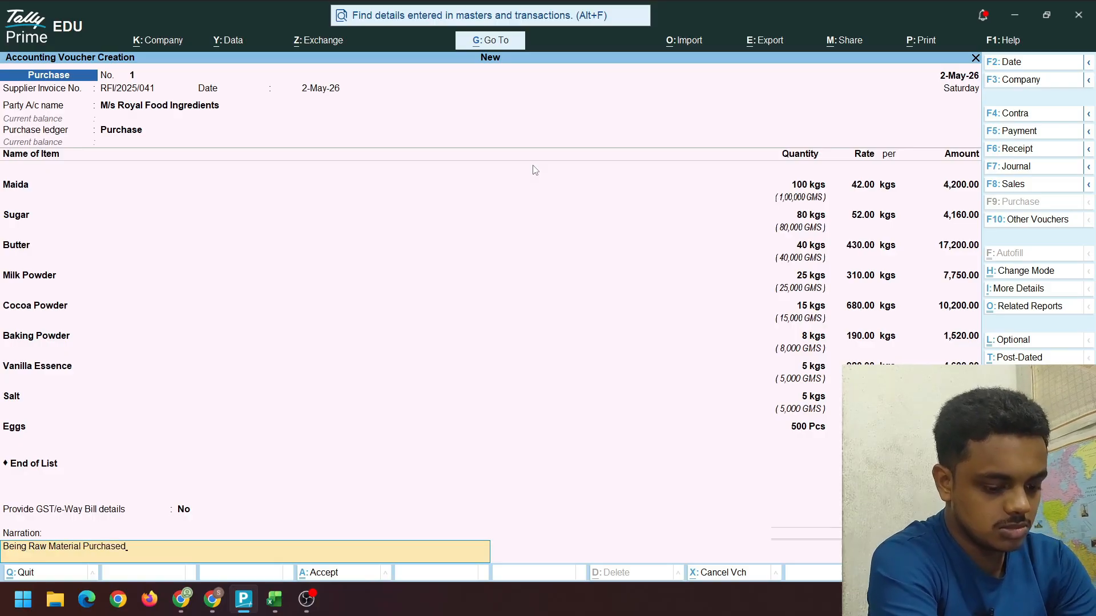
key(Return)
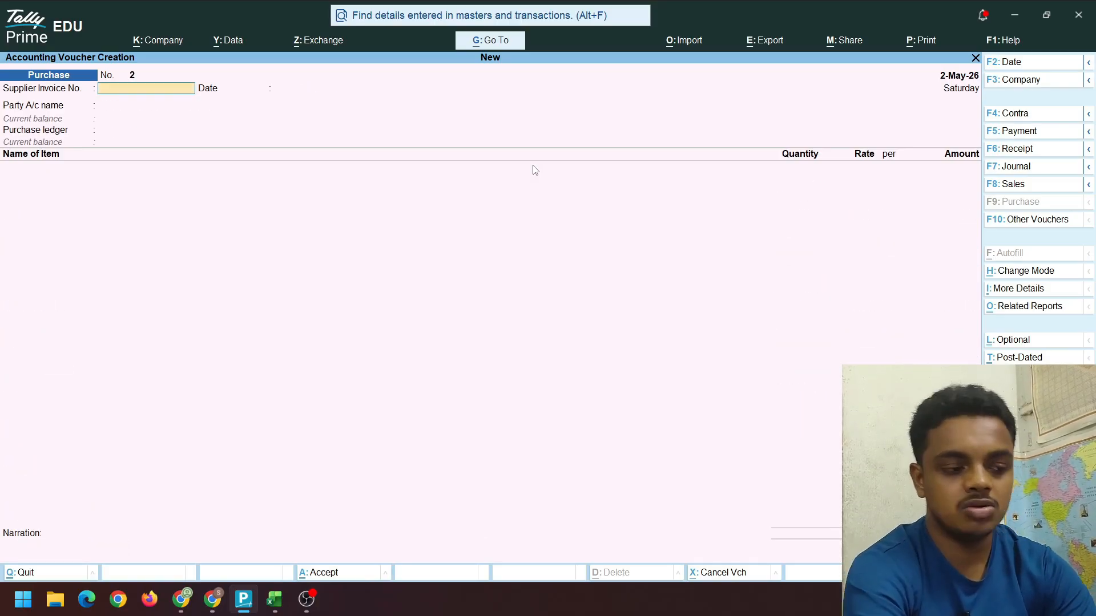
Review the saved M/s Royal Food Ingredients purchase voucher from the Day Book, and return to the Gateway of Tally
key(alt+Tab)
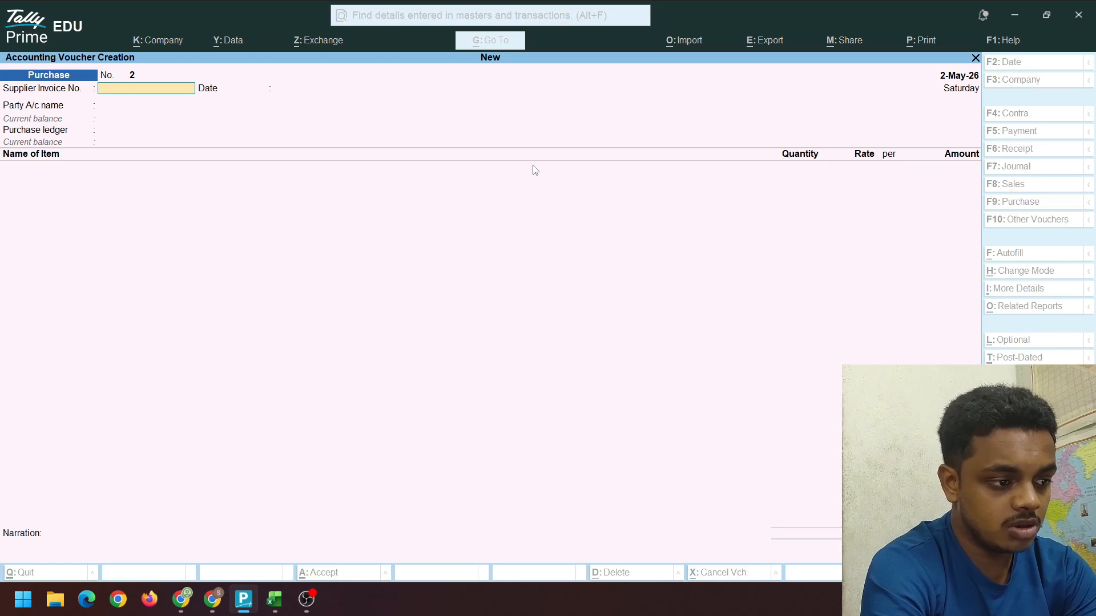
key(Return)
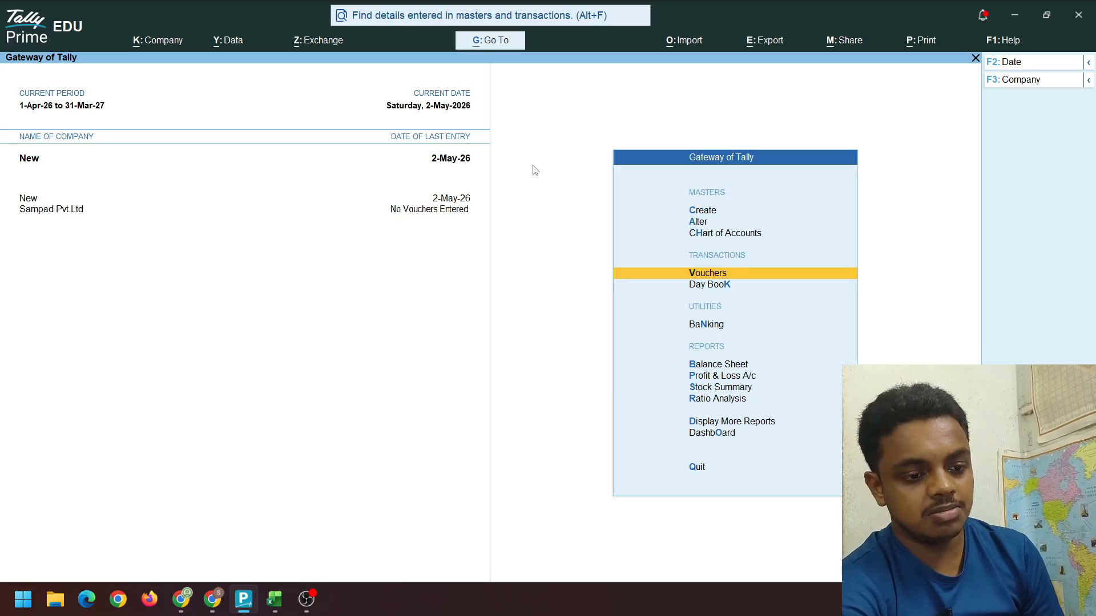
key(Down)
key(Return)
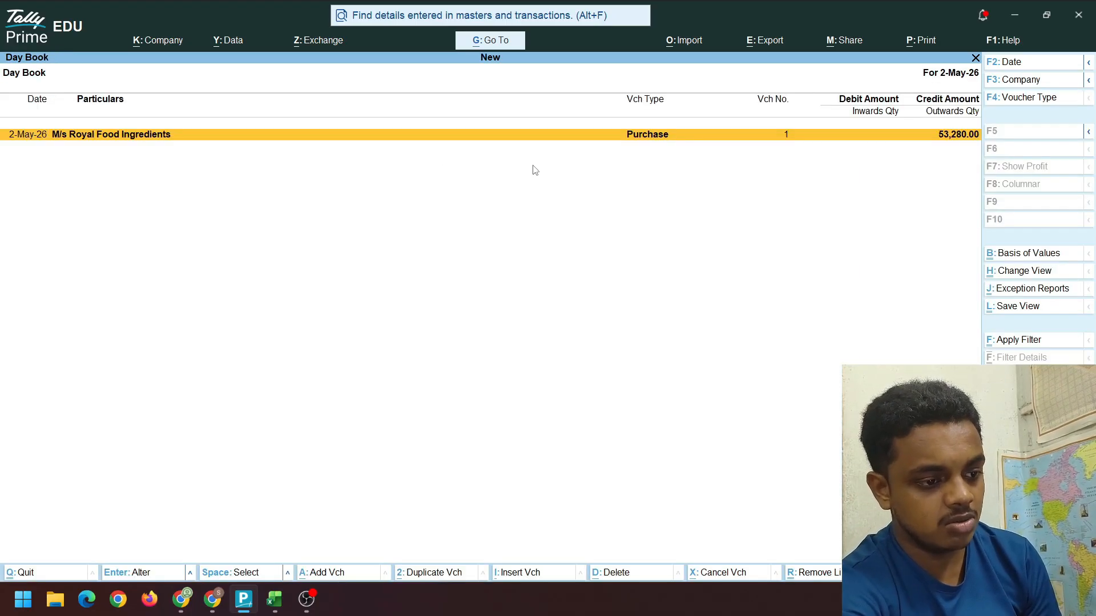
key(Return)
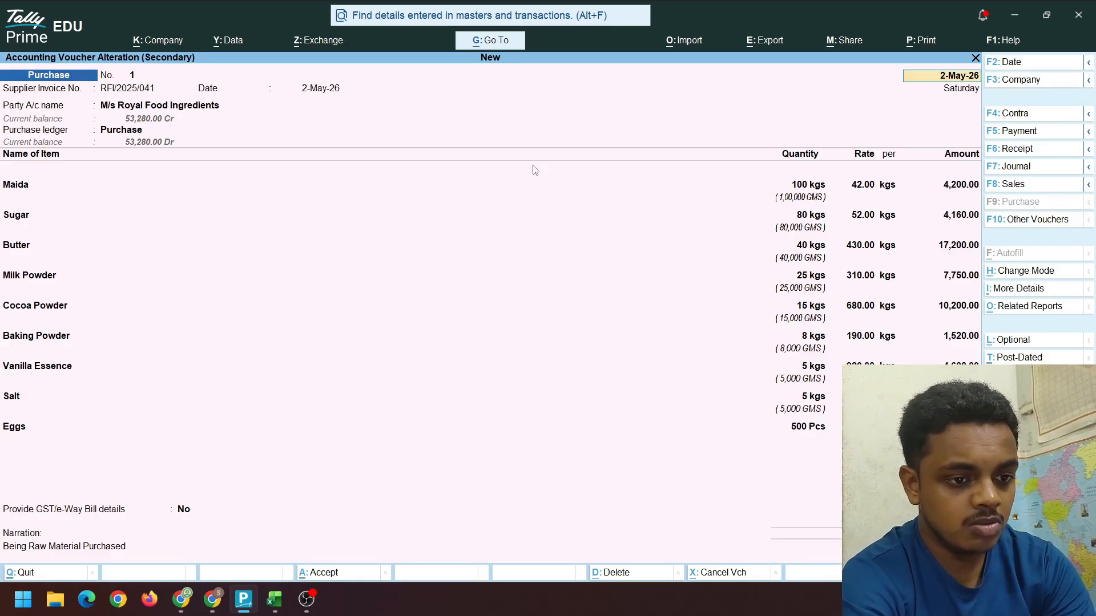
key(Escape)
key(Escape)
key(Escape)
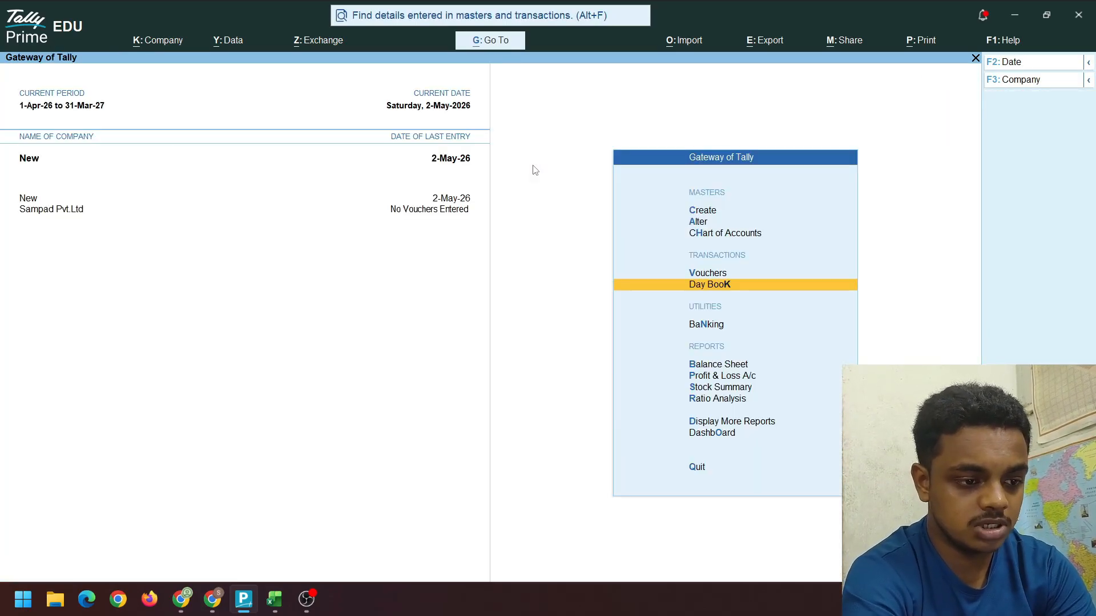
Switch to the Excel sheet and set the Primary Unit and Alternative Unit cells under Unit Creation to red text
key(alt+Tab)
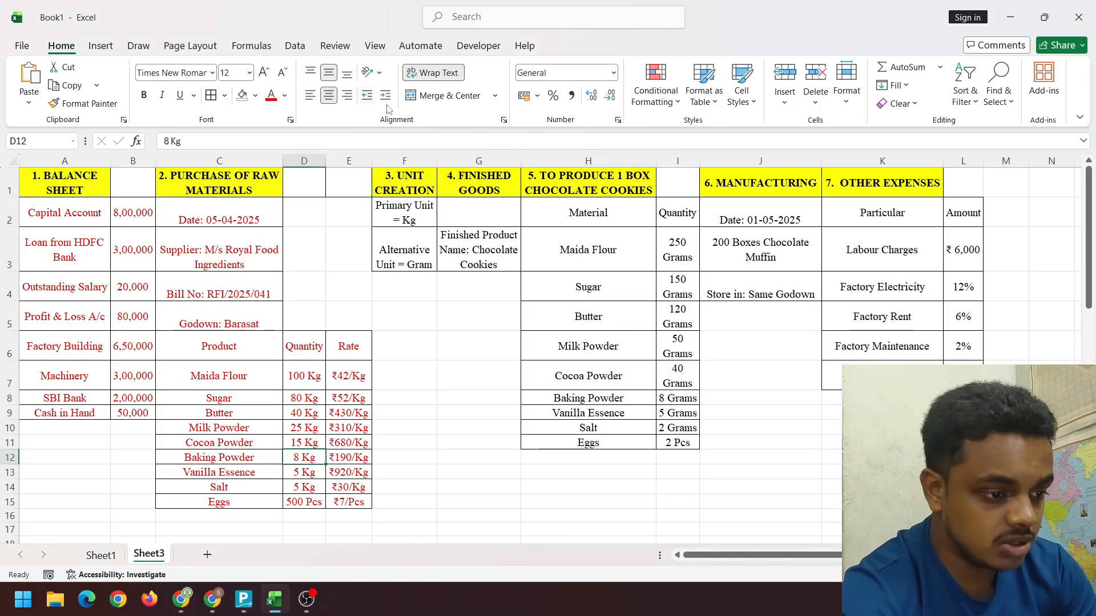
mouse_move(383, 190)
mouse_down()
mouse_move(423, 251)
mouse_move(444, 250)
mouse_move(425, 250)
mouse_up()
click(420, 209)
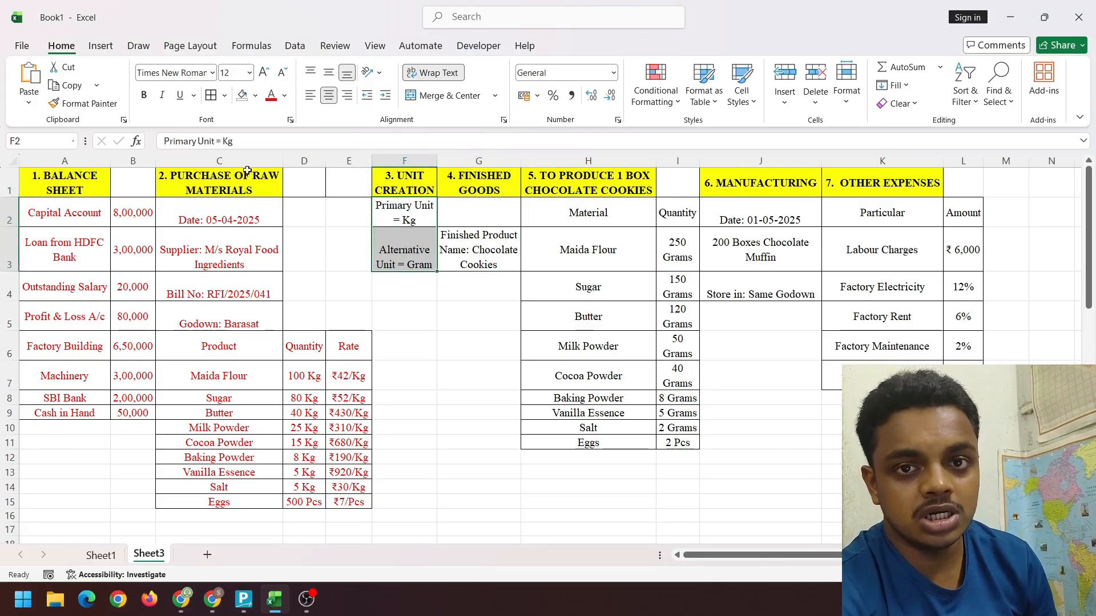
click(274, 101)
click(473, 412)
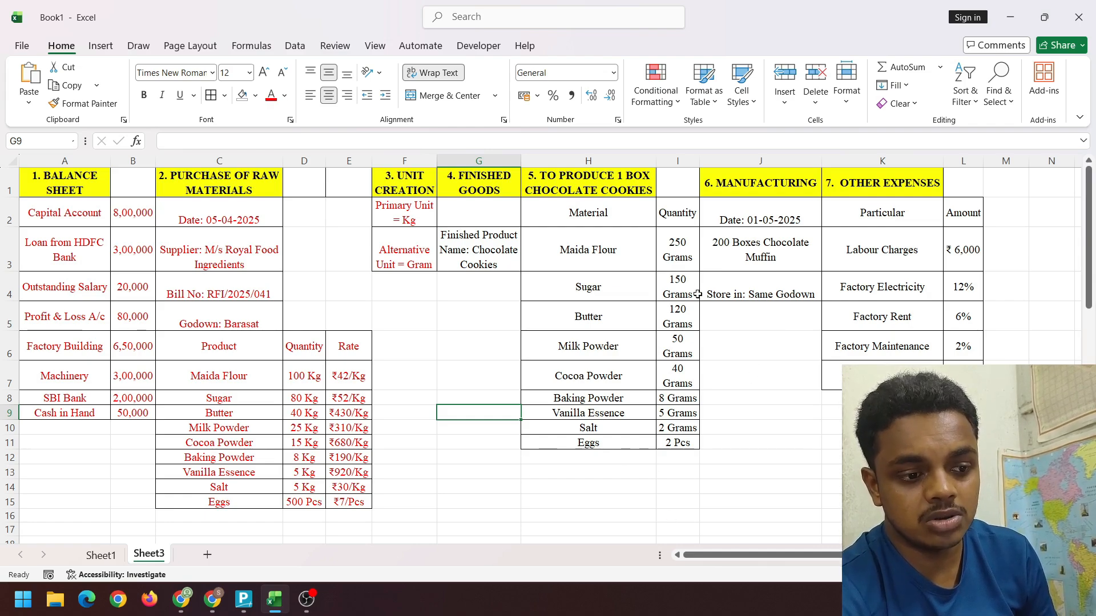
Set the finished product name cell under Finished Goods to red text and switch back to TallyPrime
click(479, 259)
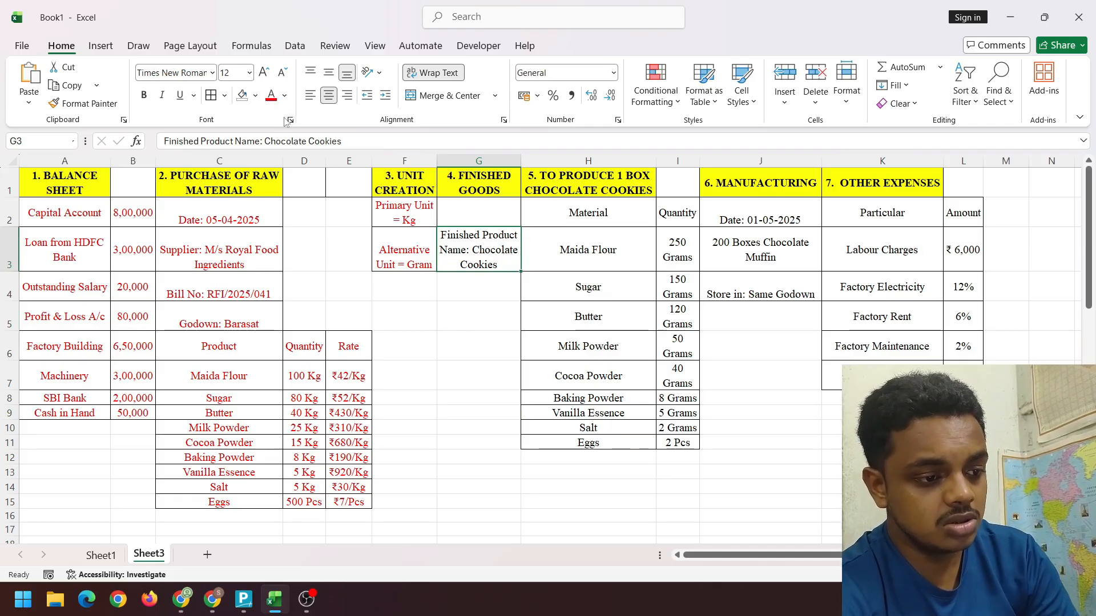
click(271, 95)
click(566, 250)
click(449, 375)
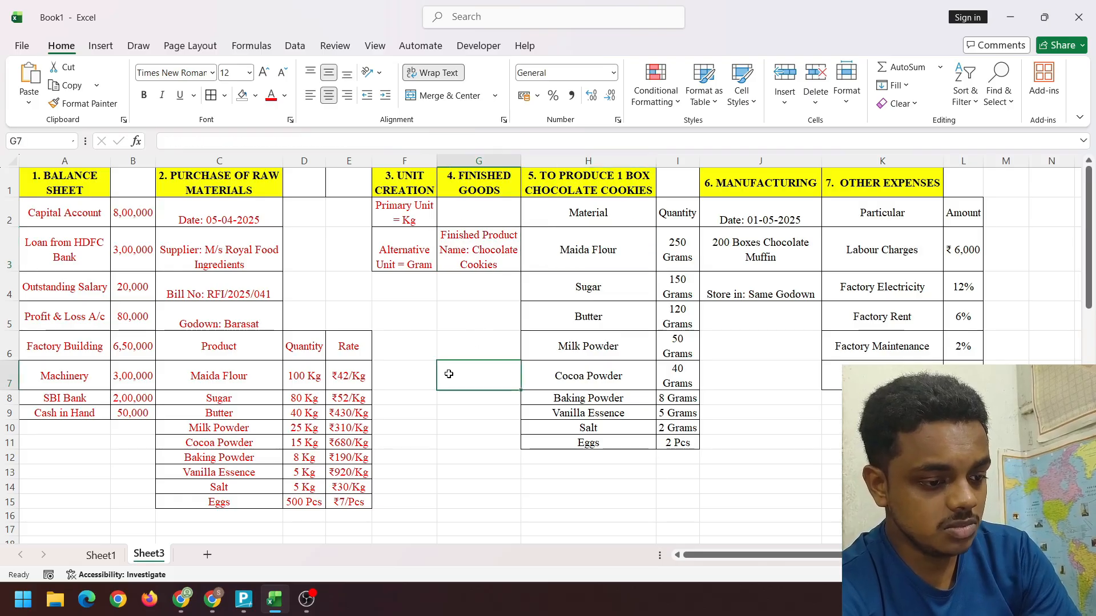
key(alt+Tab)
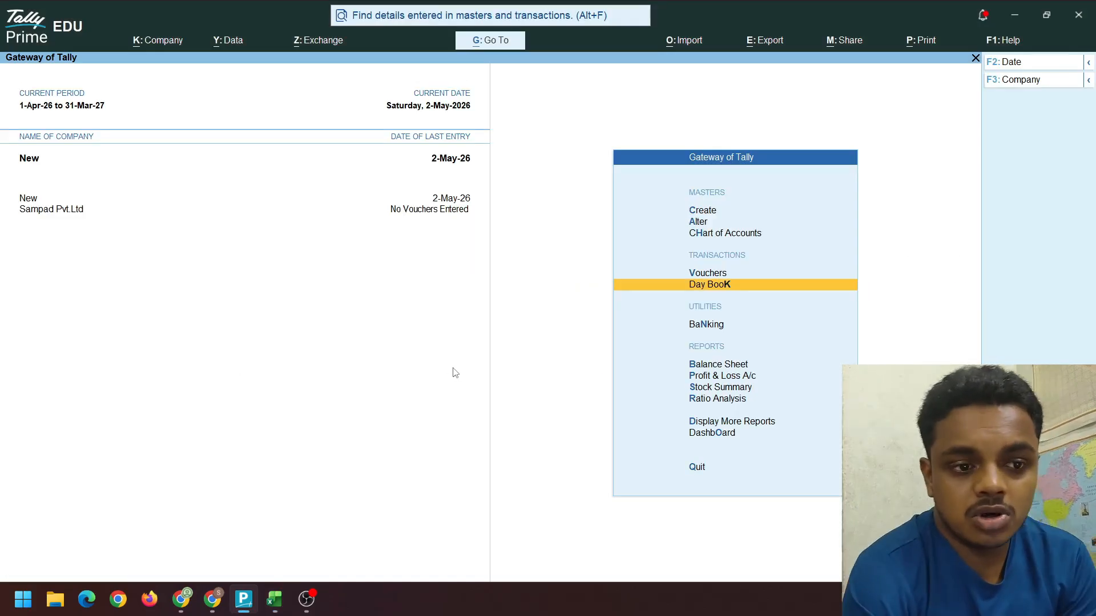
key(Up)
key(Up)
key(Up)
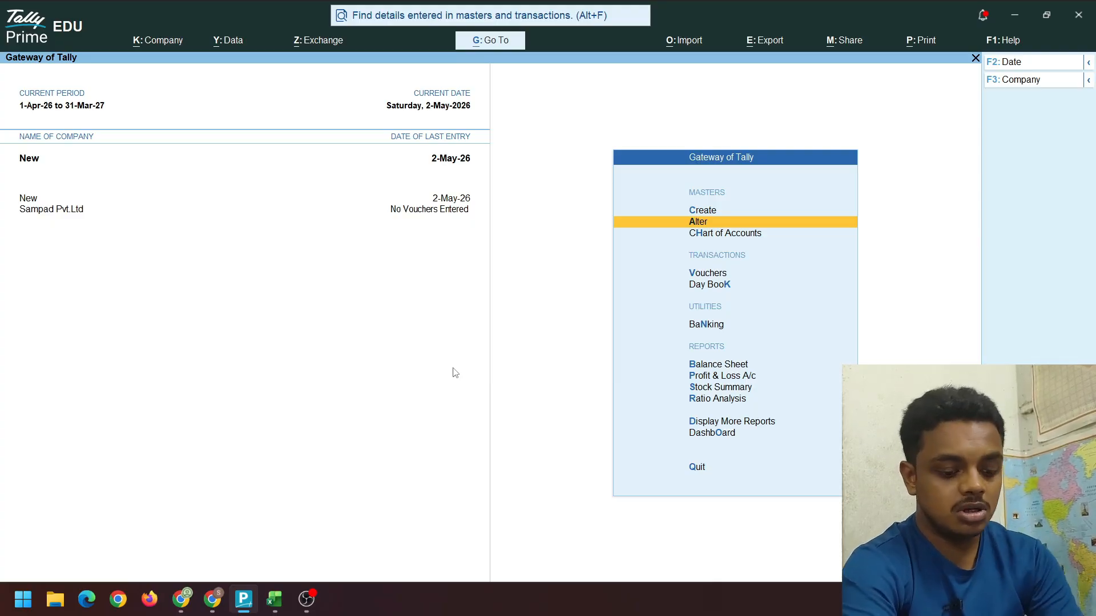
key(alt+Tab)
key(alt+Tab)
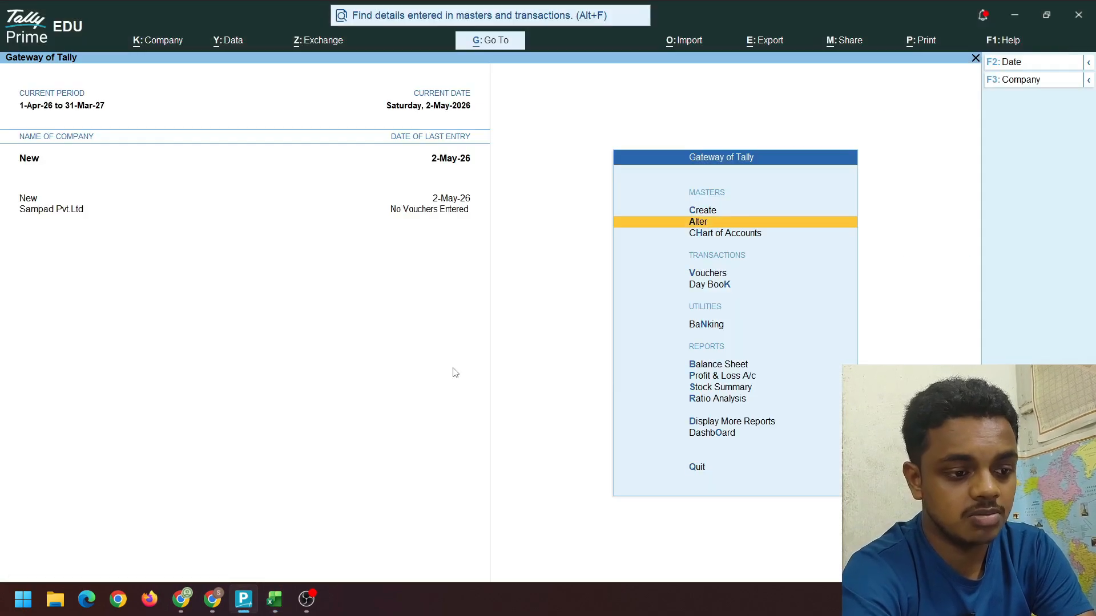
key(Up)
key(Down)
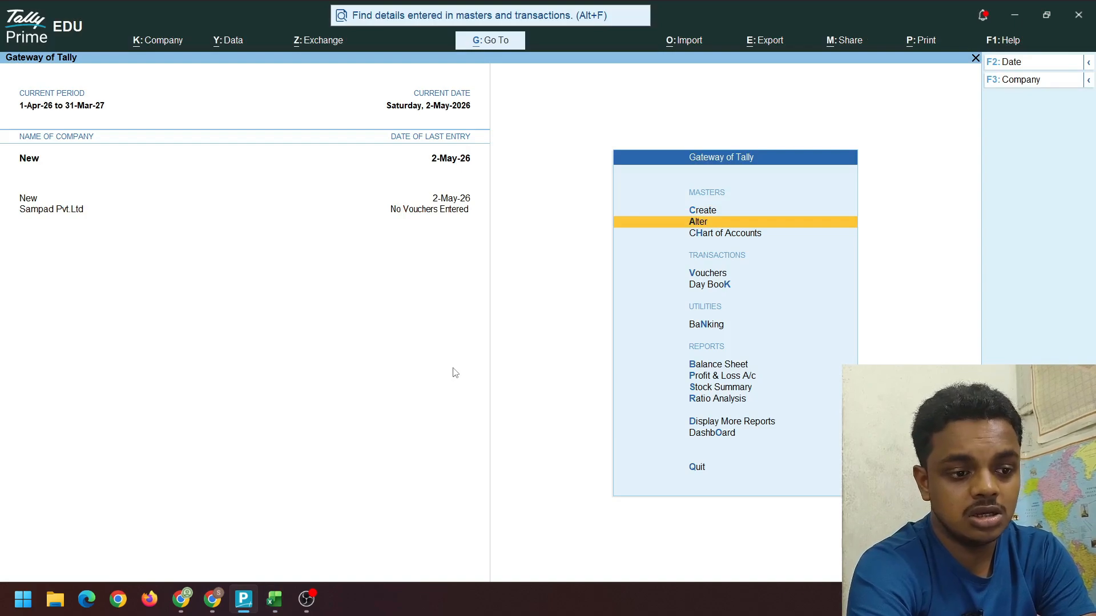
key(Up)
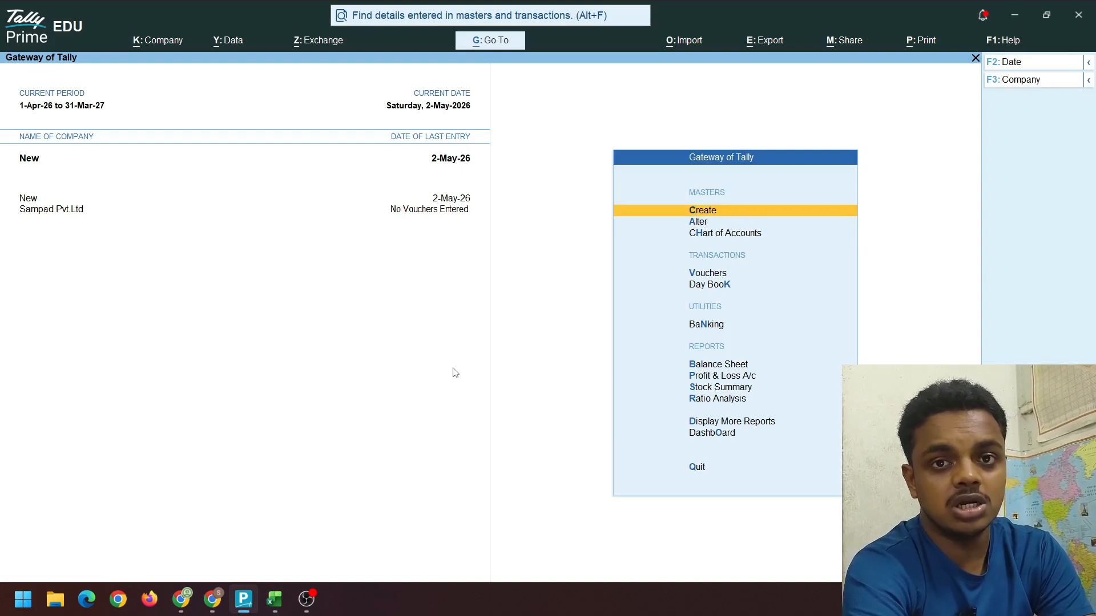
key(Return)
key(Down)
key(Down)
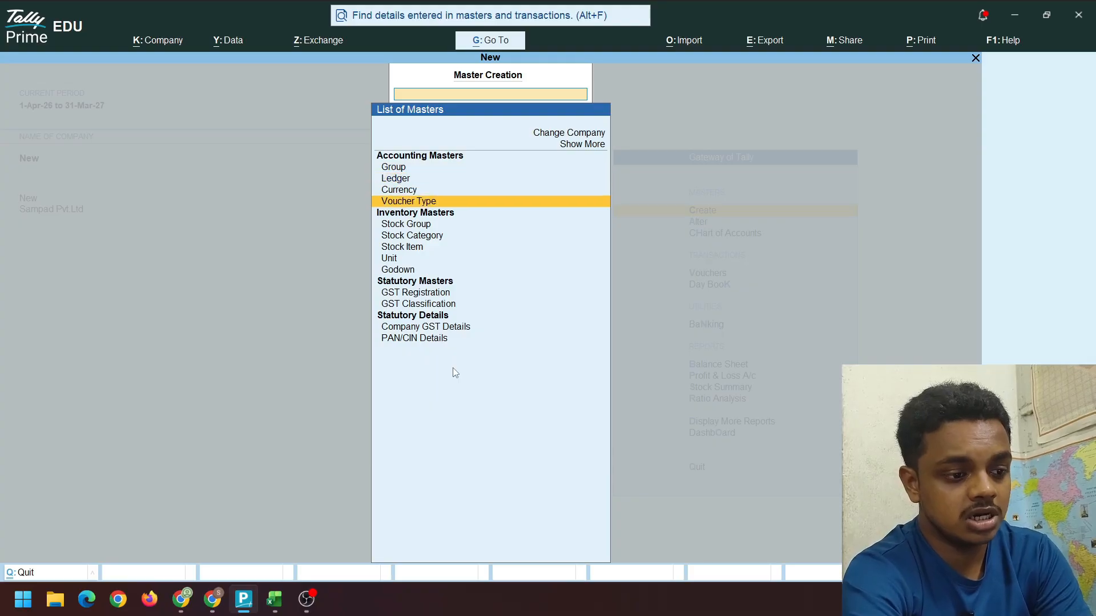
key(Up)
key(Escape)
key(Down)
key(Down)
key(Down)
key(Down)
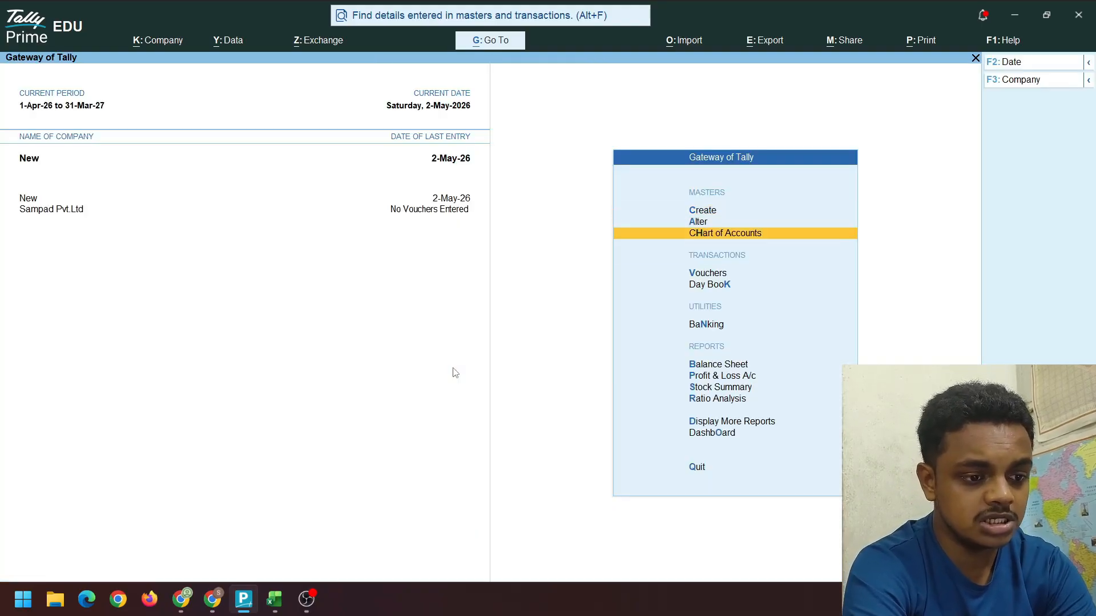
key(Up)
key(Down)
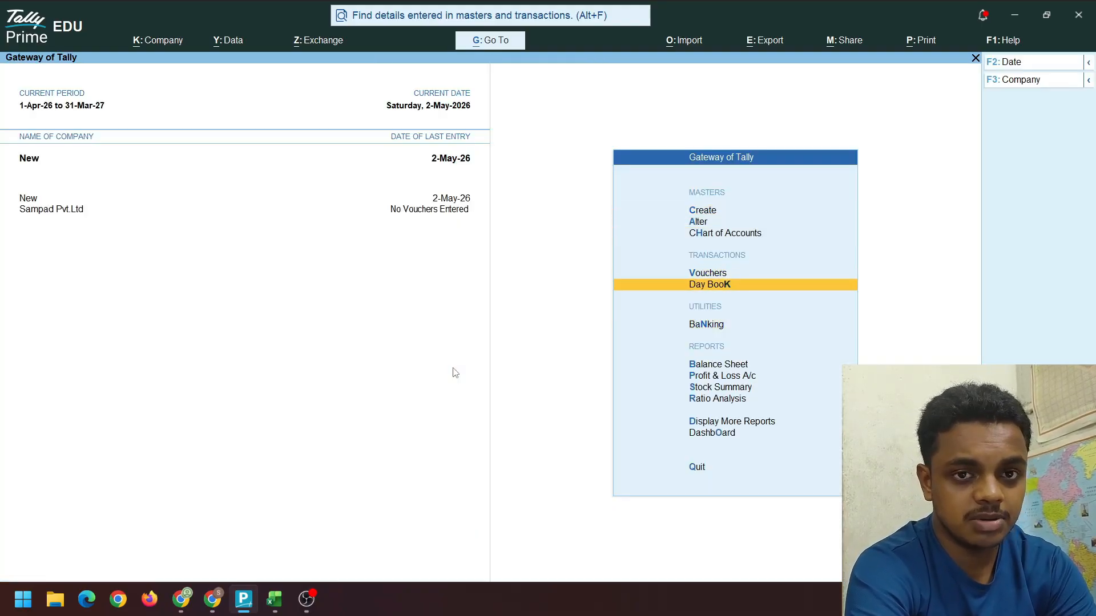
key(Up)
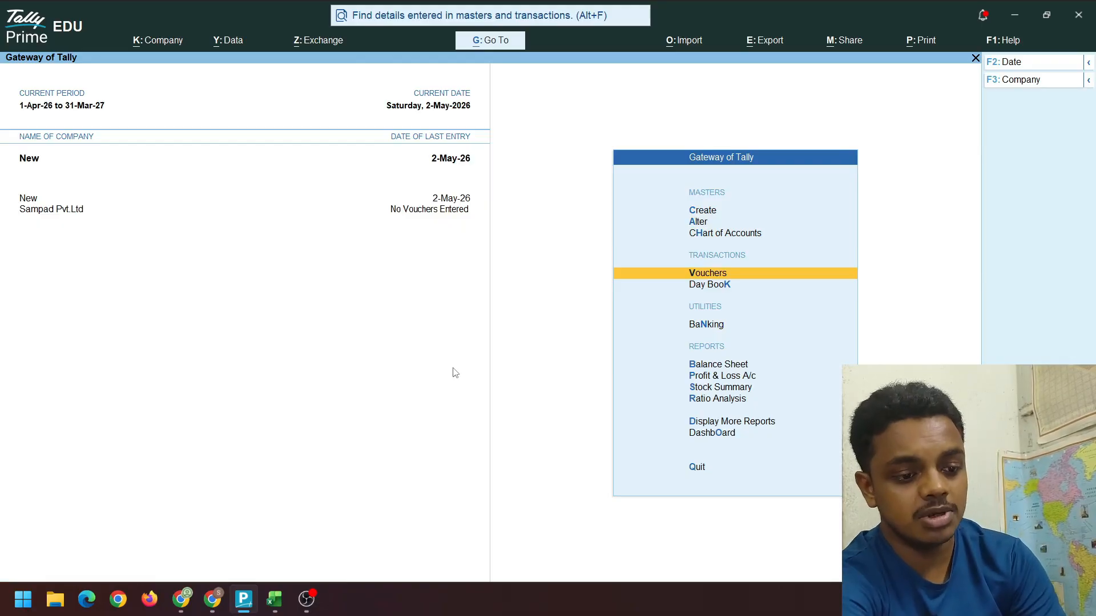
Reopen the purchase voucher from the Day Book to check its items and quantities, and go back to the Gateway of Tally
key(Down)
key(Return)
key(Return)
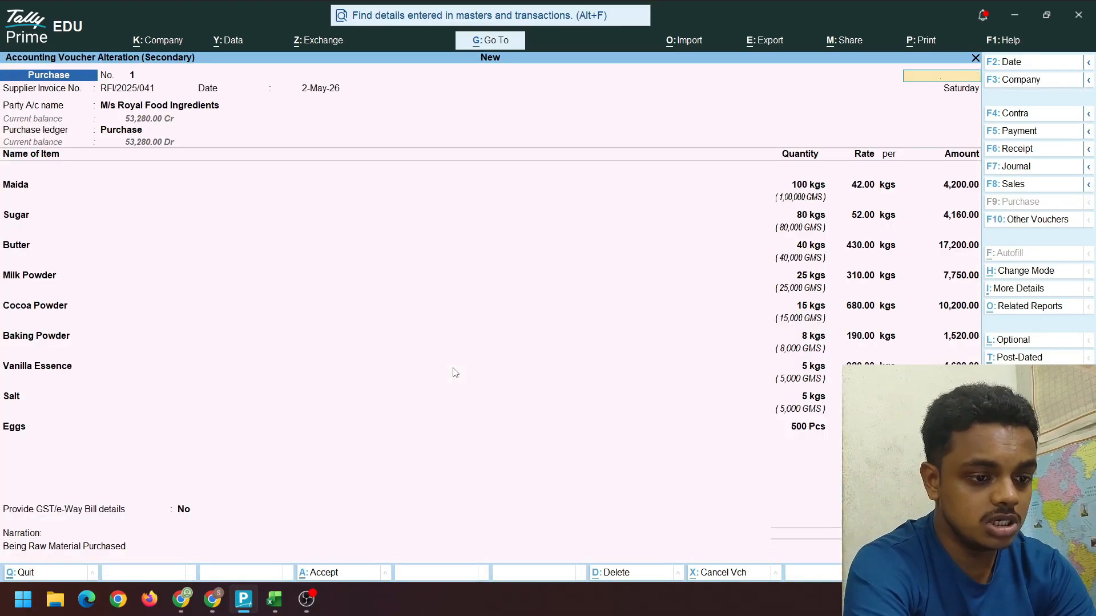
key(Escape)
key(Escape)
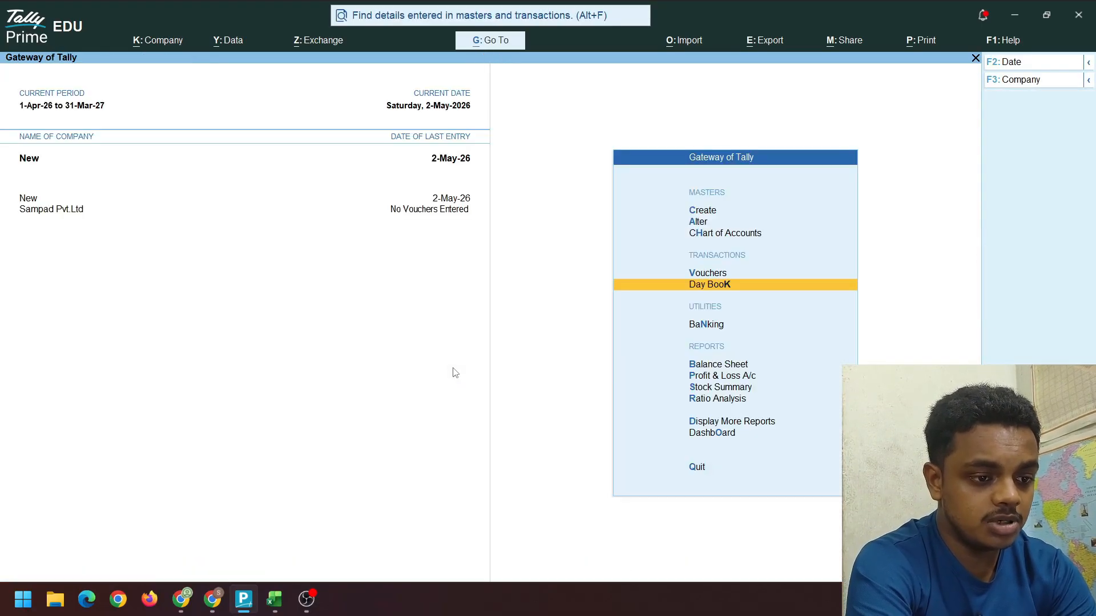
key(Return)
key(Return)
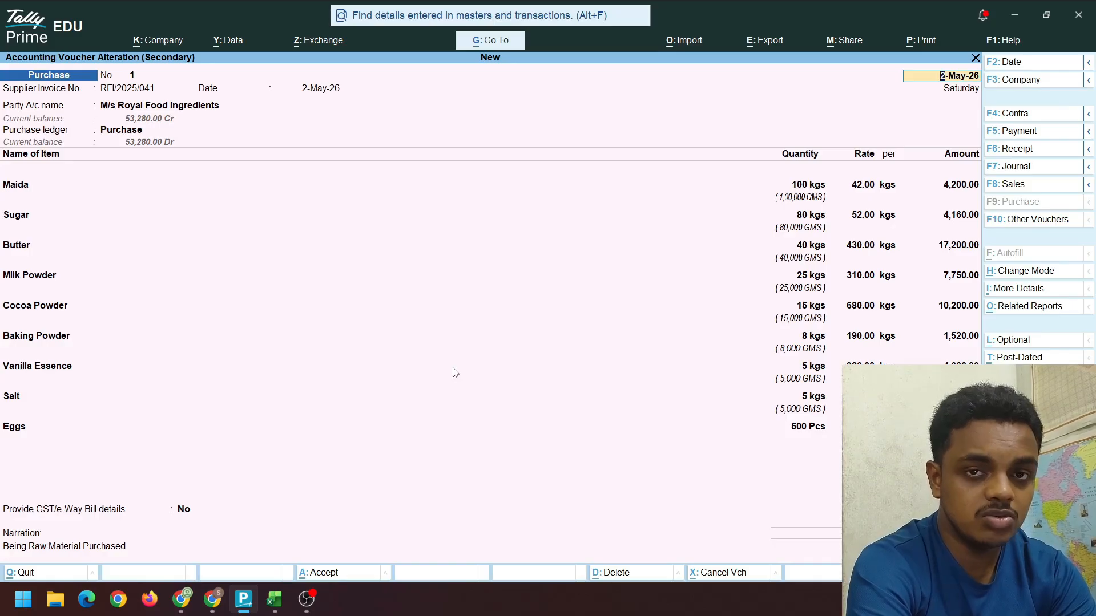
key(Escape)
key(Escape)
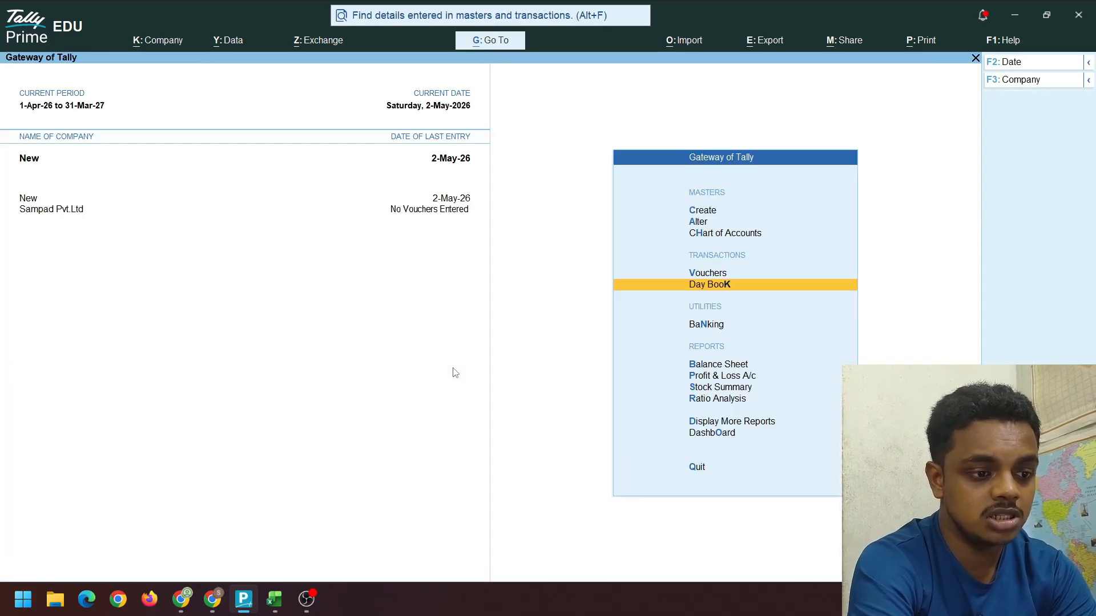
Open the creation form for a new stock item from the inventory masters
key(Up)
key(Up)
key(Up)
key(Up)
key(Return)
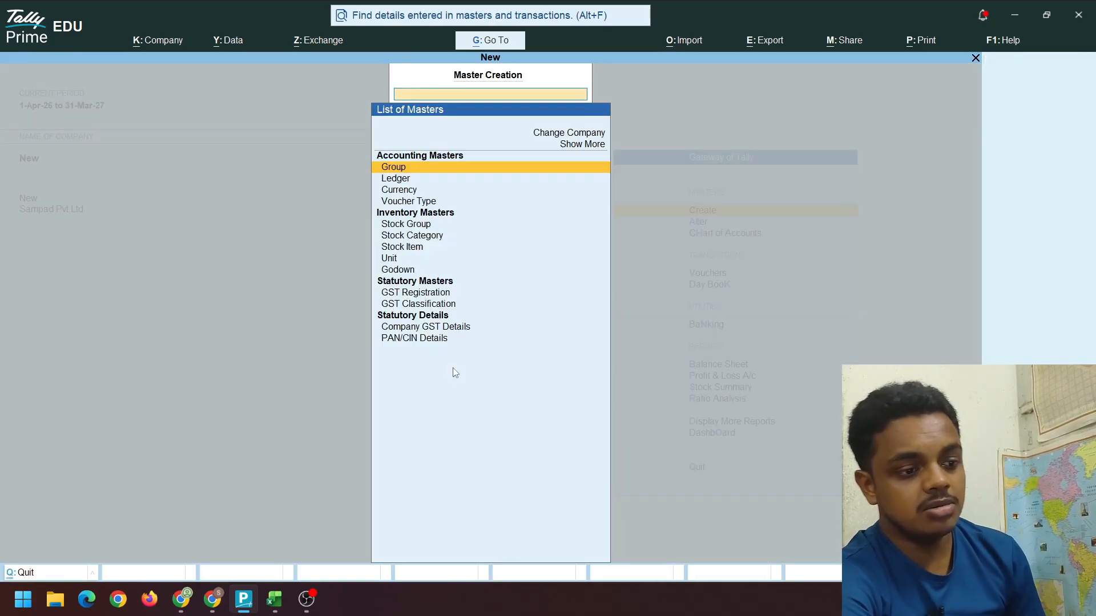
key(Down)
key(Down)
key(Down)
key(Down)
key(Down)
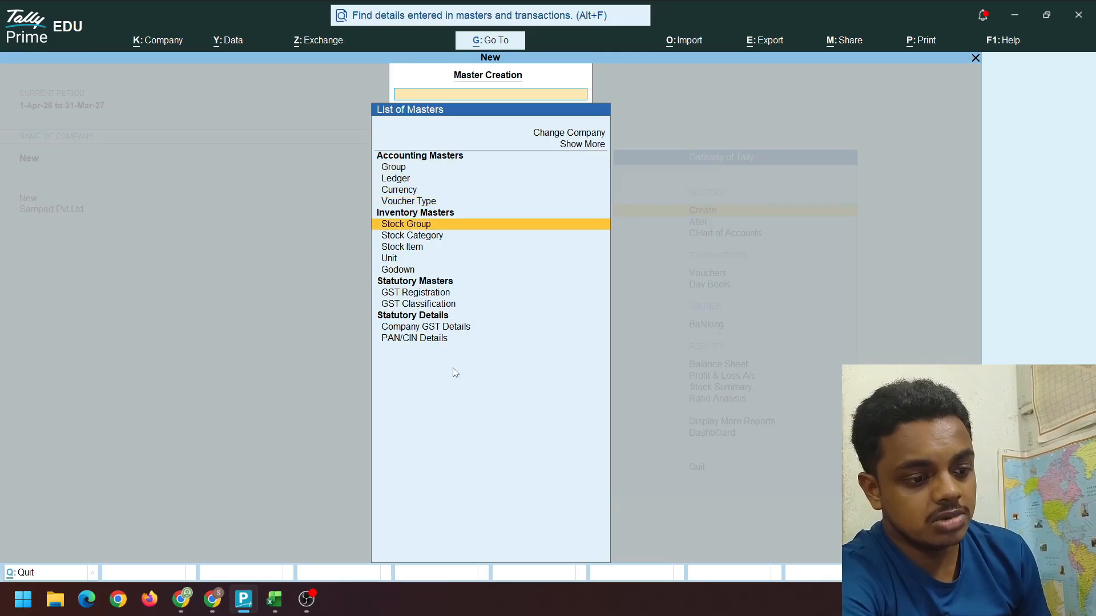
key(Down)
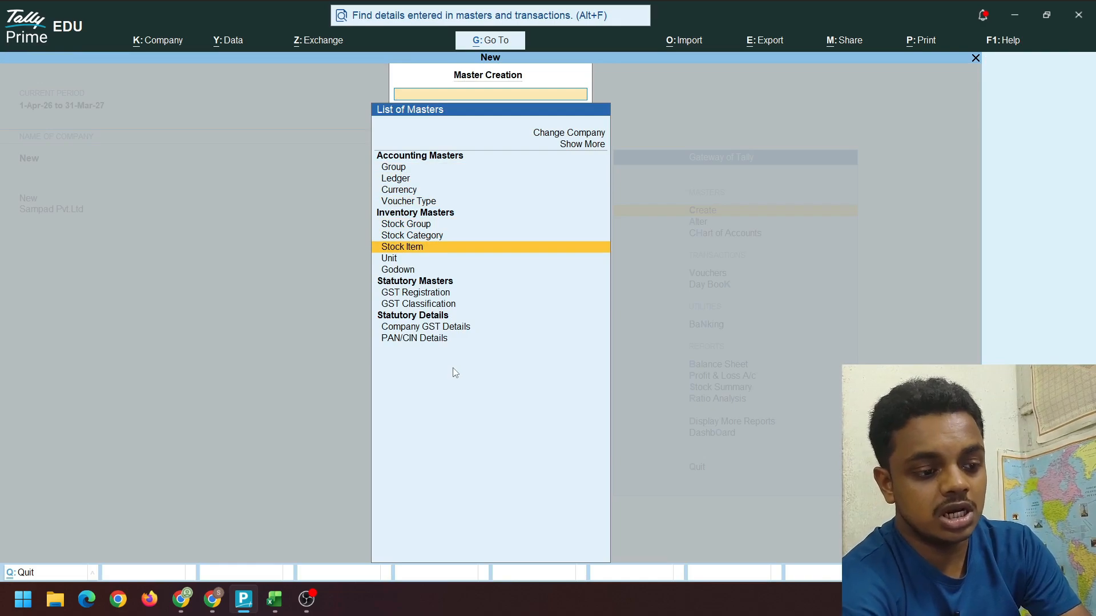
key(Return)
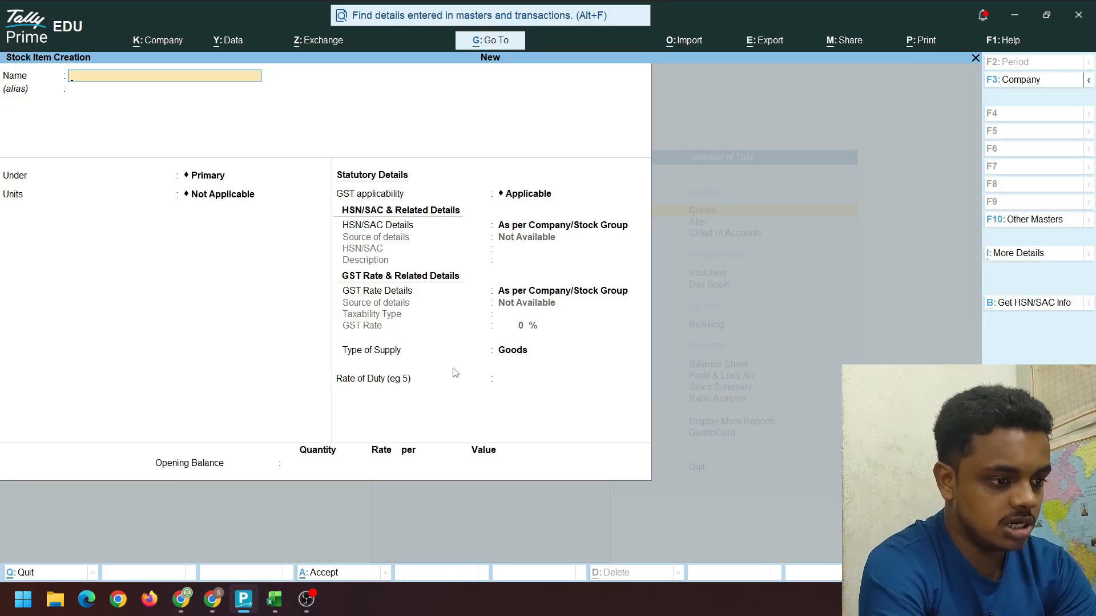
Name the stock item Chocolate Cookies and leave its alias blank
text(C)
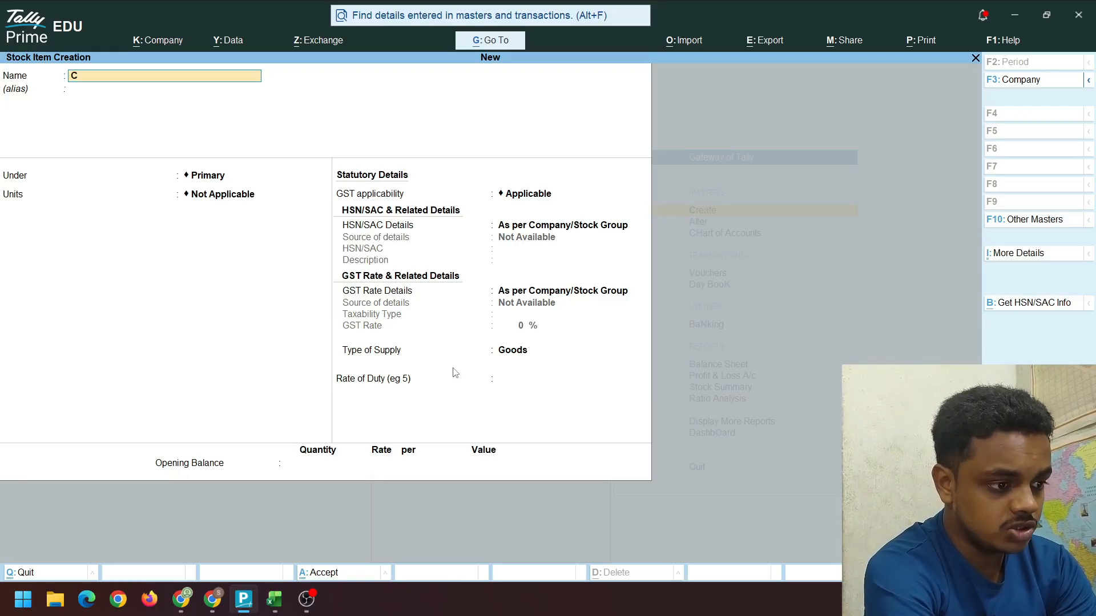
text(ho)
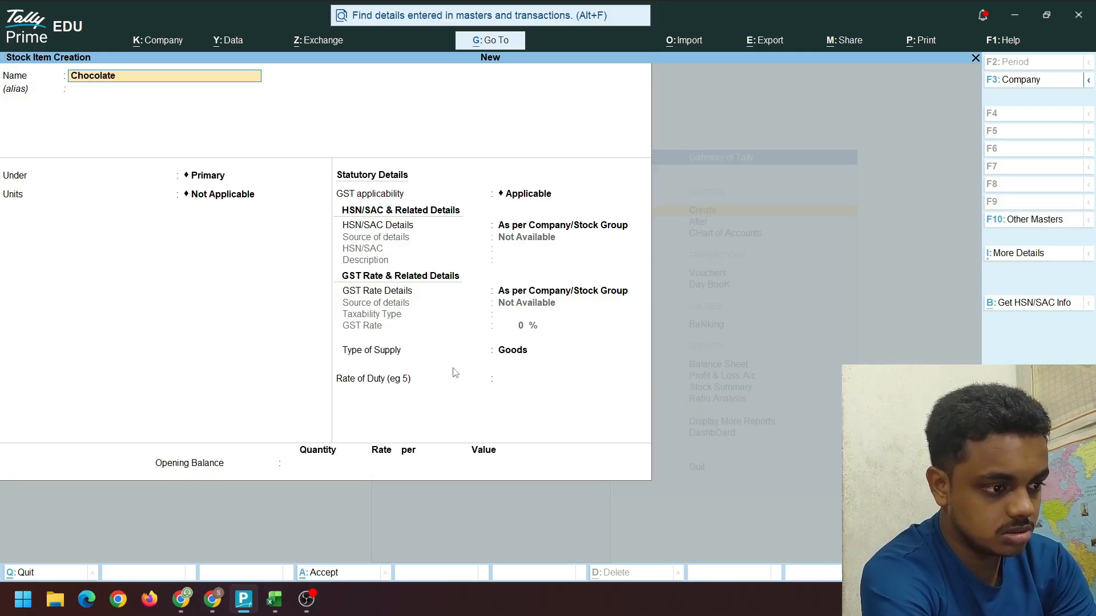
text(colate )
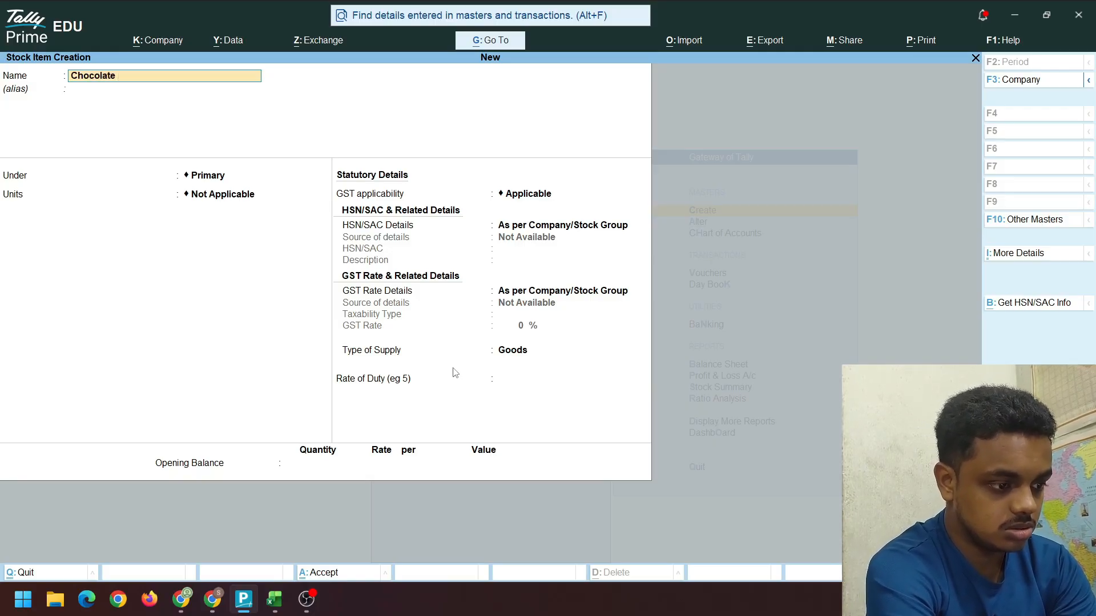
text(Cookie)
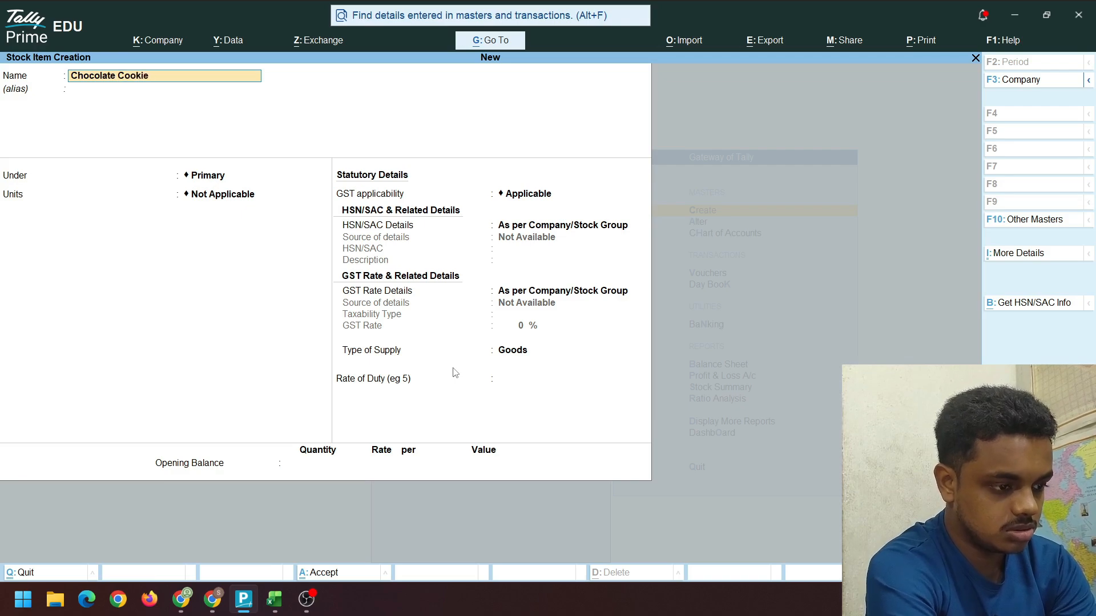
text(s)
key(Return)
key(Return)
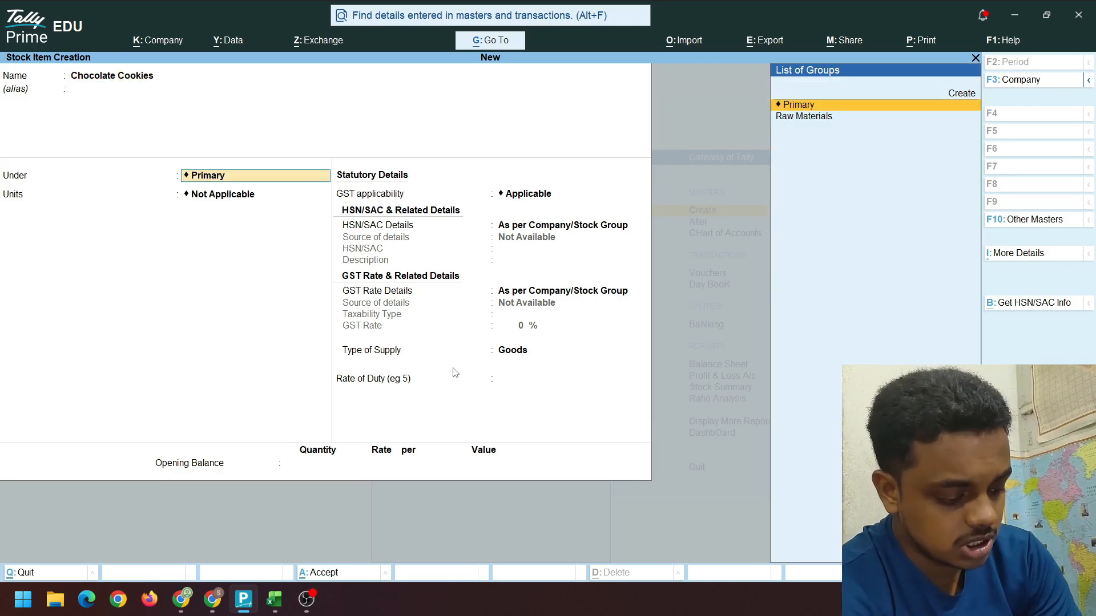
Create a stock group named Finished Goods and place the Chocolate Cookies item under it
key(alt+c)
text(Finished G)
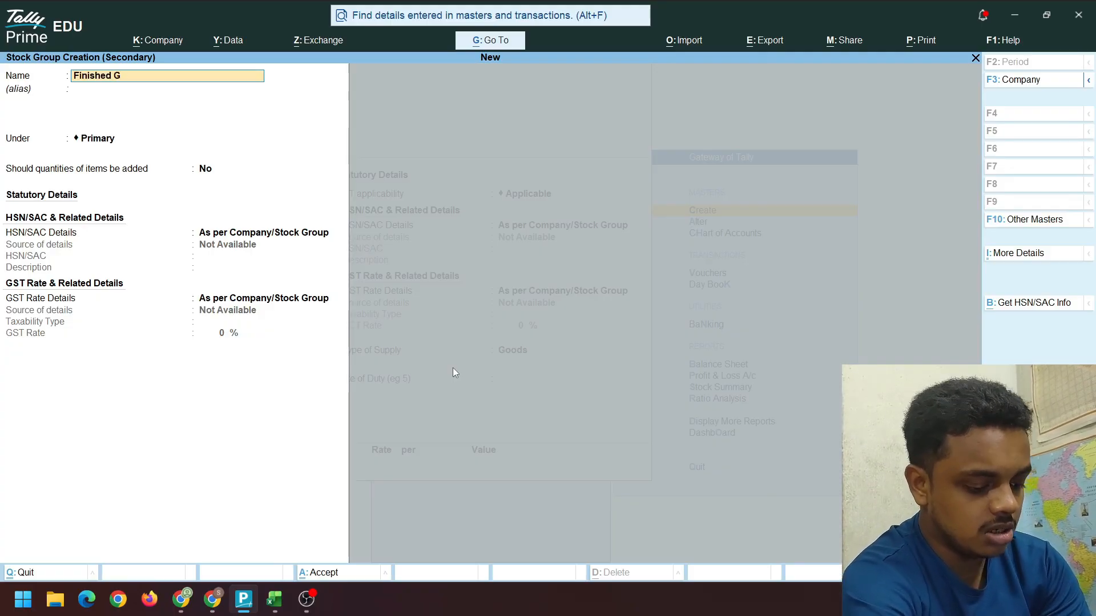
text(oods)
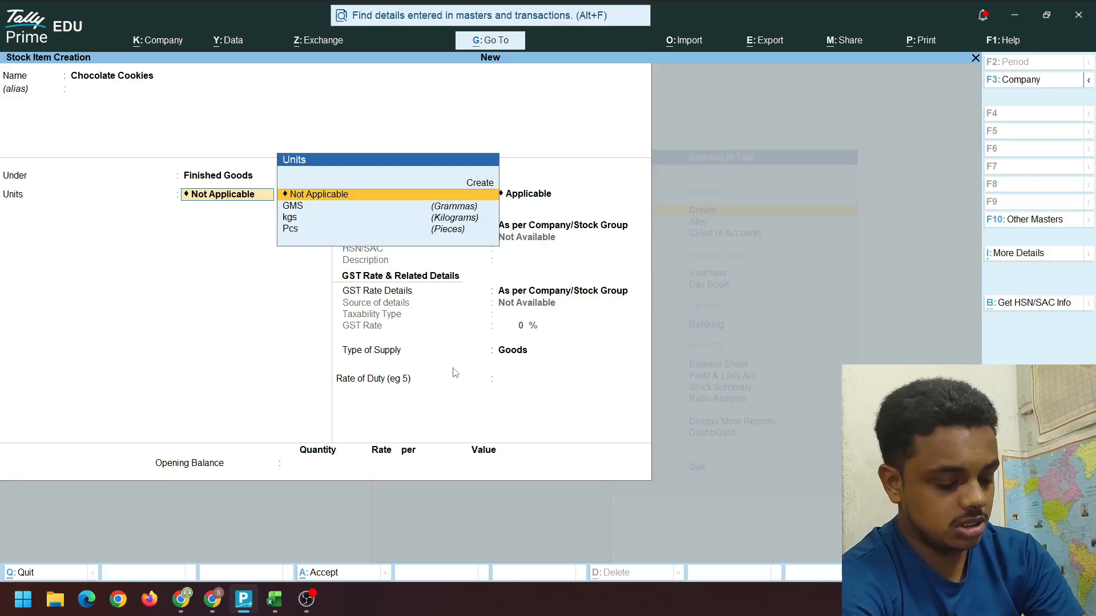
Switch to the Excel sheet, check the Finished Goods and Manufacturing cells for the product's unit, and return to TallyPrime
key(alt+Tab)
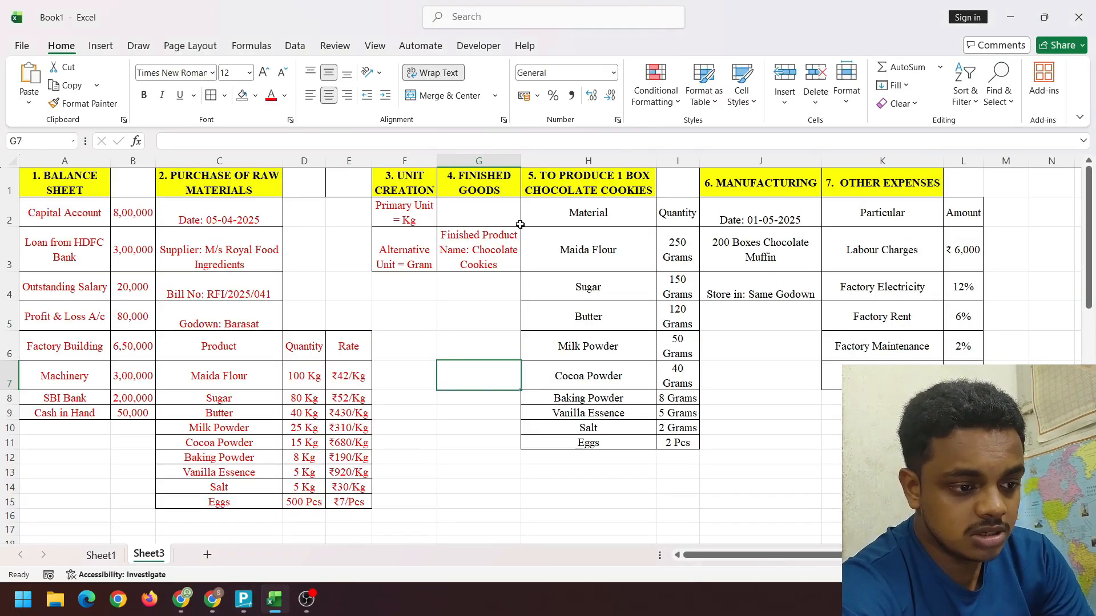
click(483, 267)
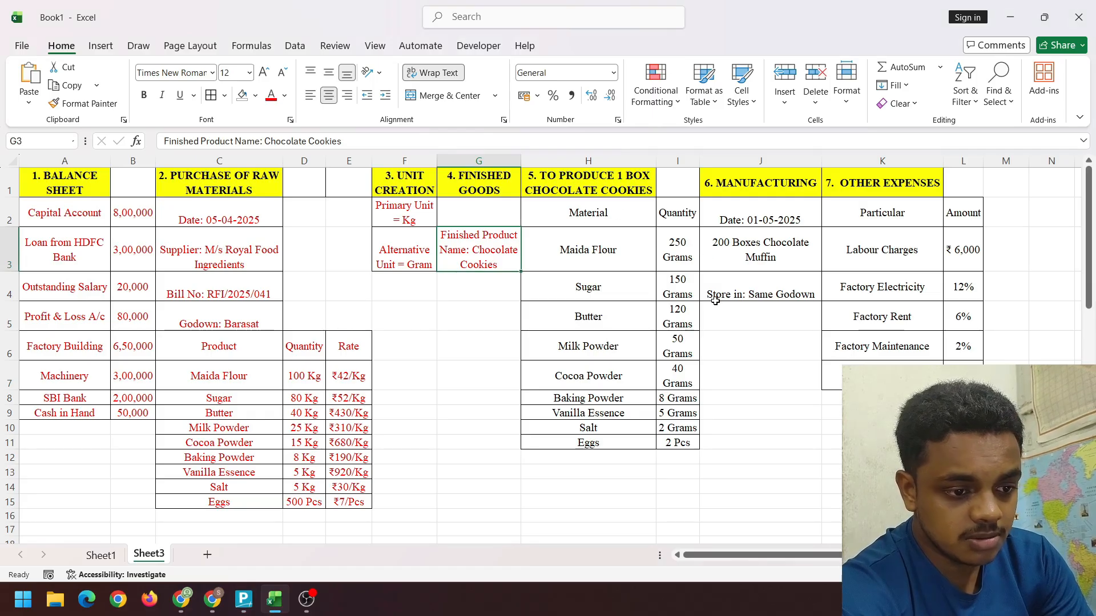
mouse_move(834, 556)
mouse_down()
mouse_move(883, 567)
mouse_move(838, 576)
mouse_up()
click(781, 263)
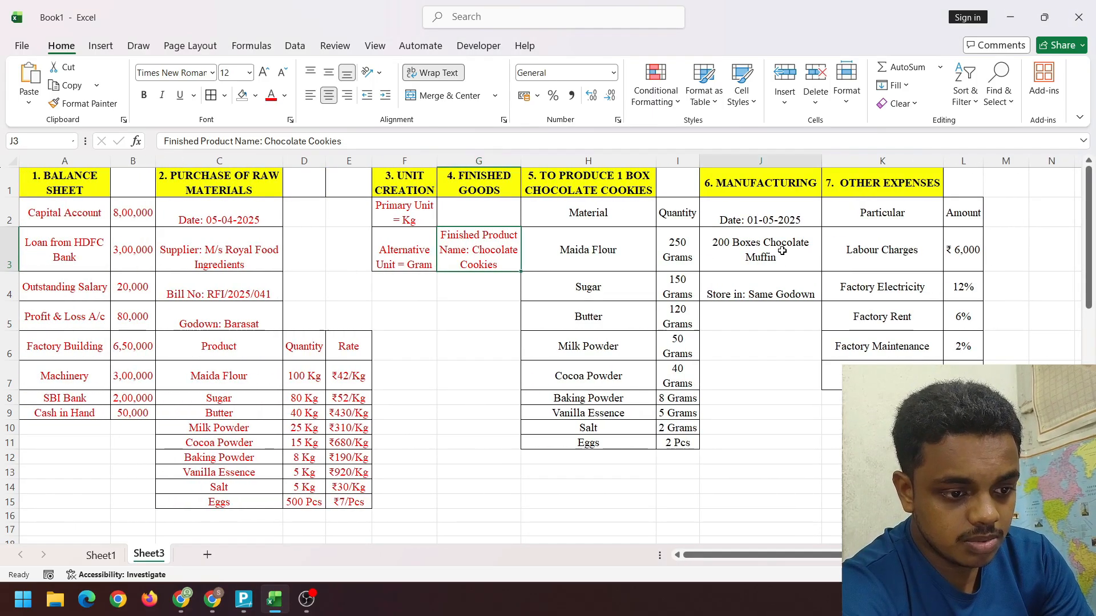
double_click(735, 253)
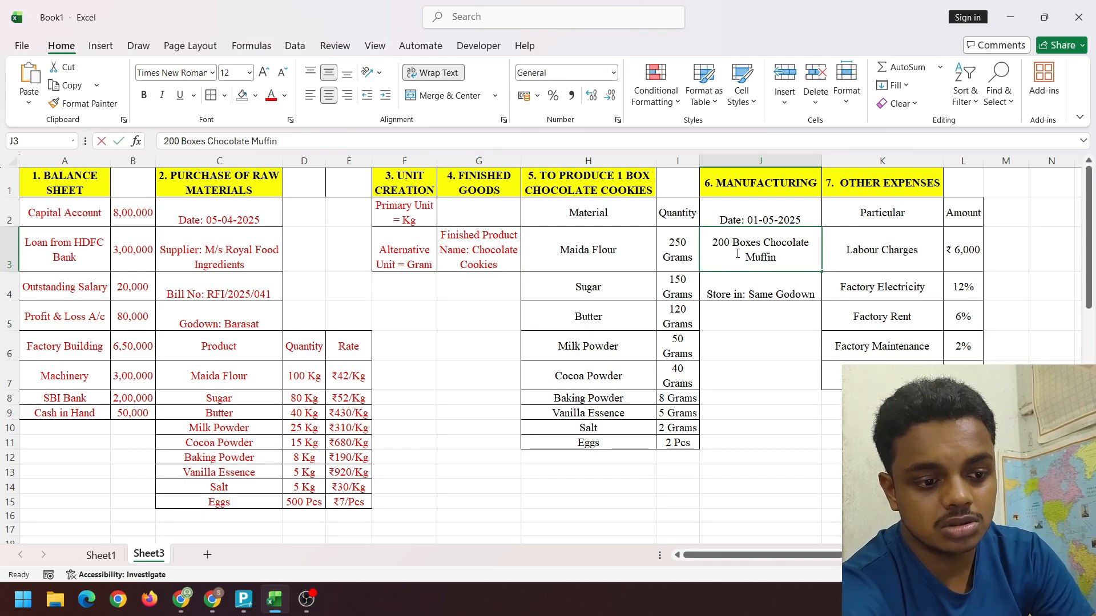
key(Return)
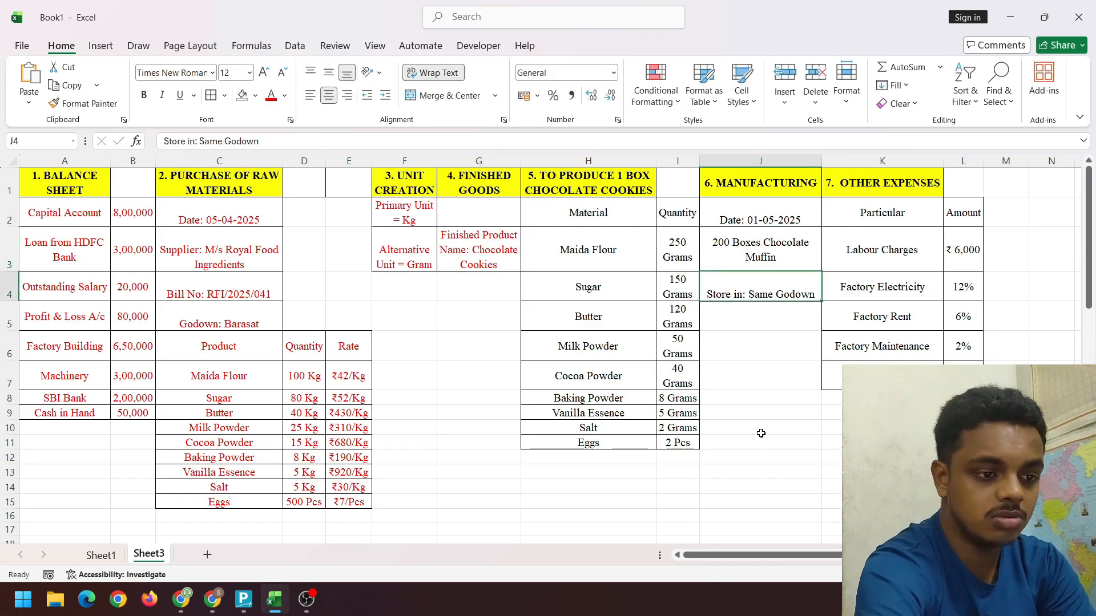
click(444, 286)
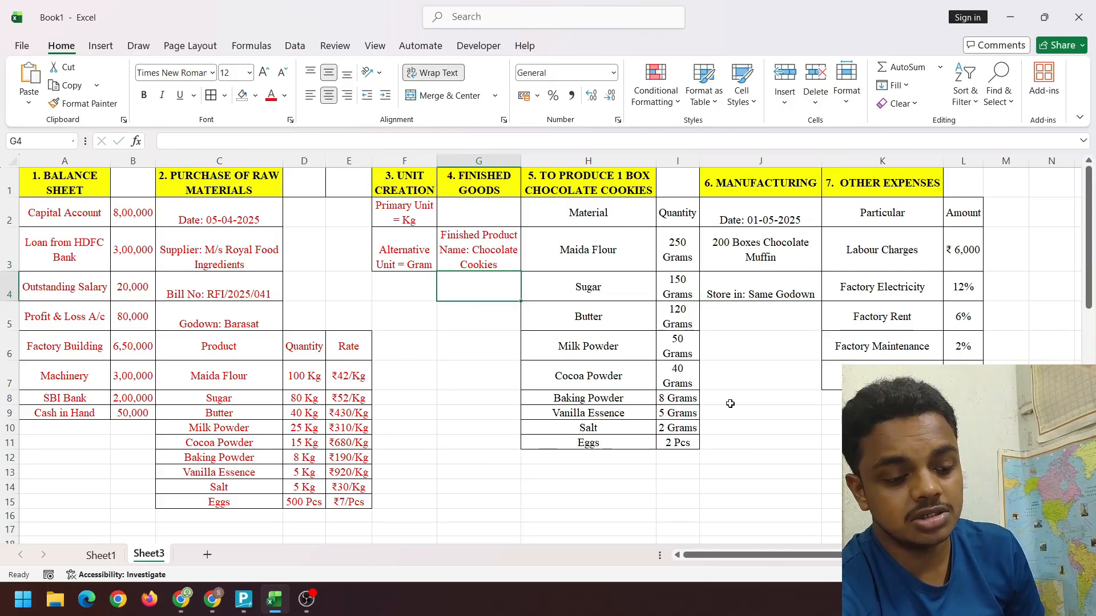
click(517, 366)
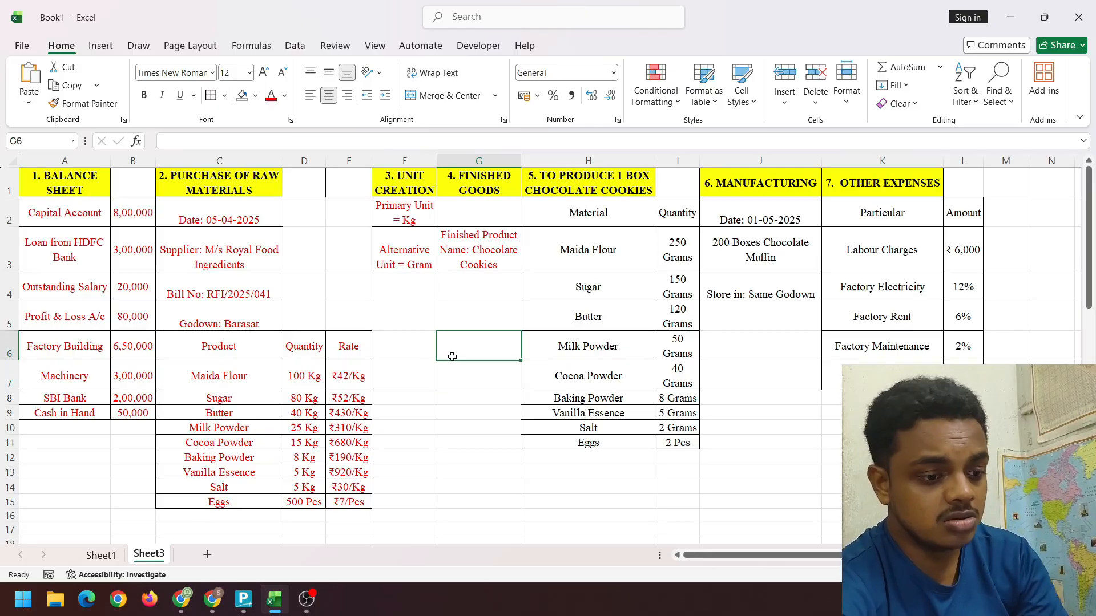
key(alt+Tab)
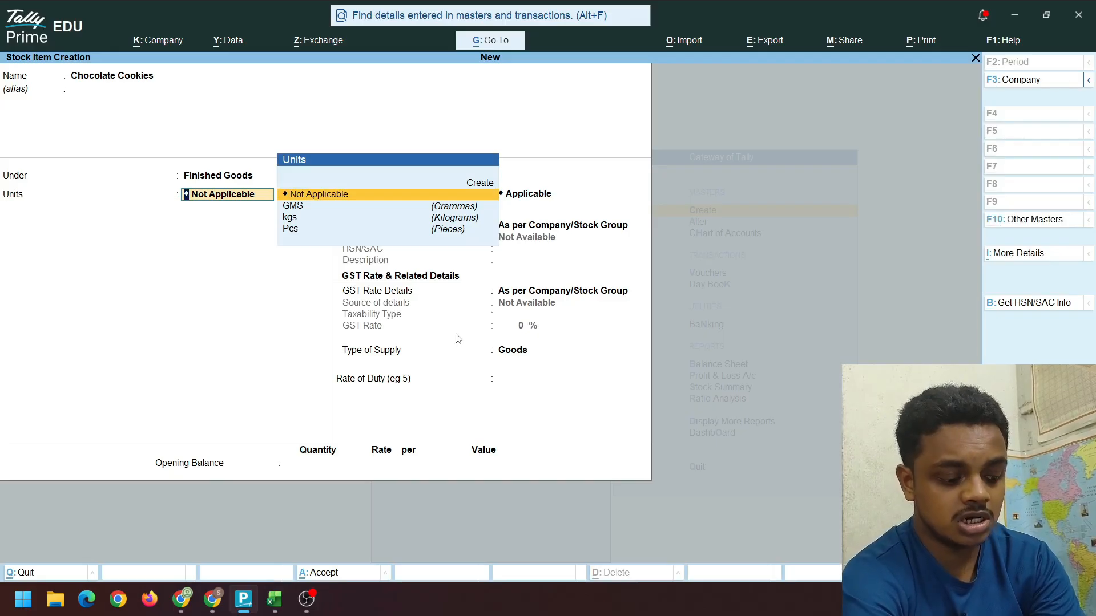
Start a new simple unit for the item with symbol Box and unit quantity code BOX-BOX
key(alt+c)
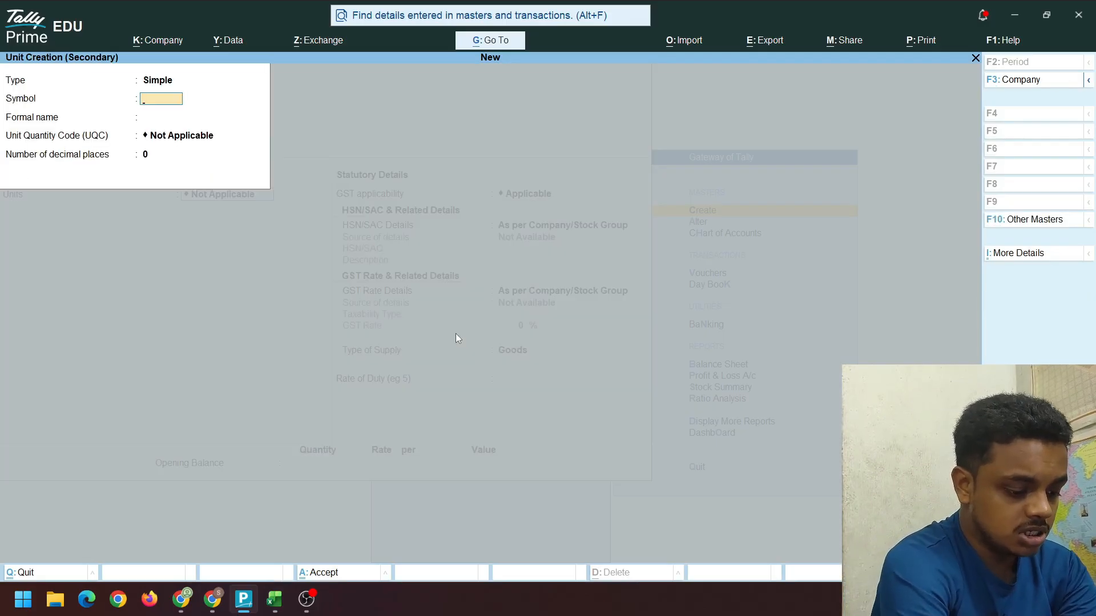
text(B)
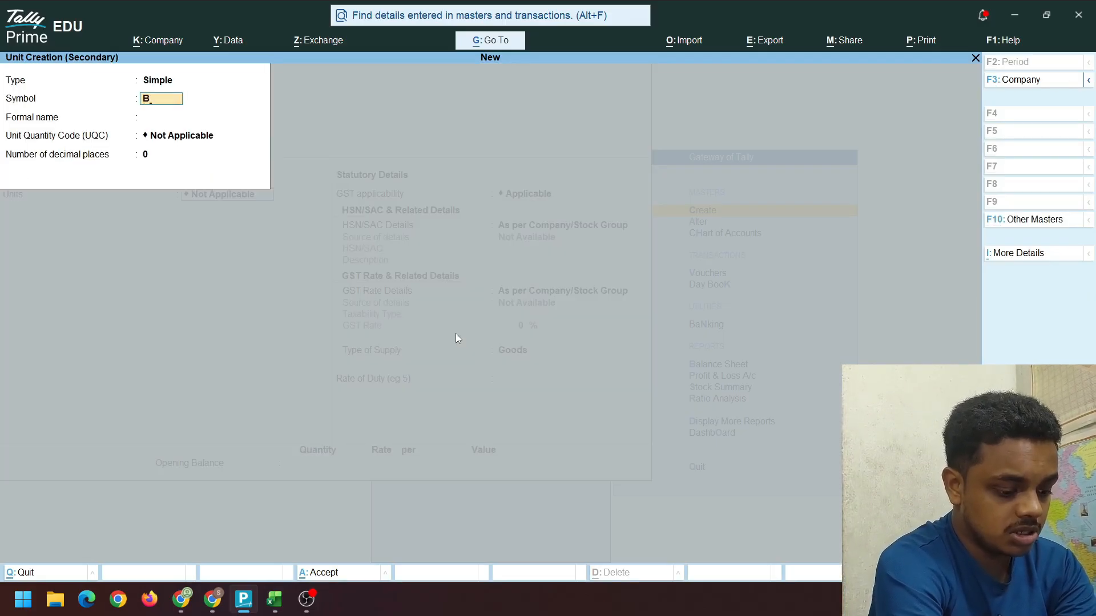
text(ox)
key(Return)
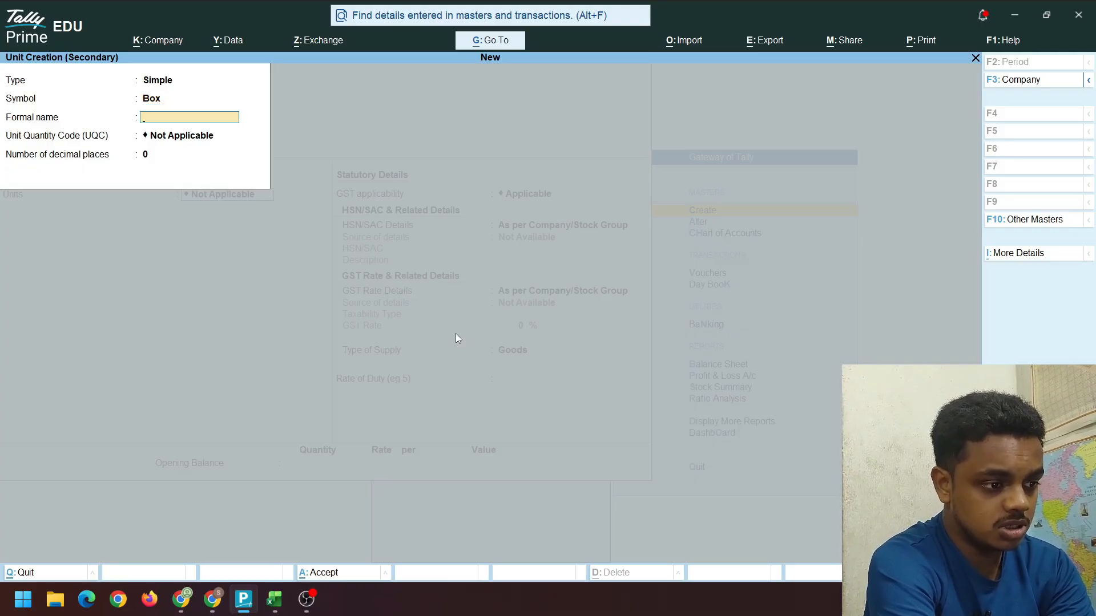
key(Return)
text(box)
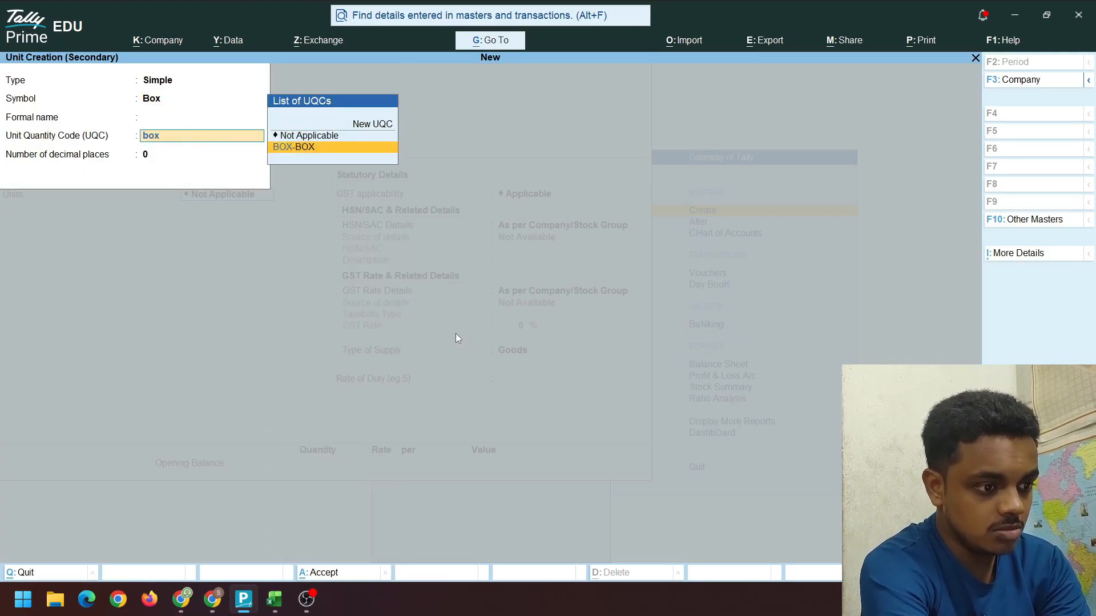
key(Return)
Set the unit's formal name to Boxes with 0 decimal places, and save it as the item's unit
key(BackSpace)
key(Up)
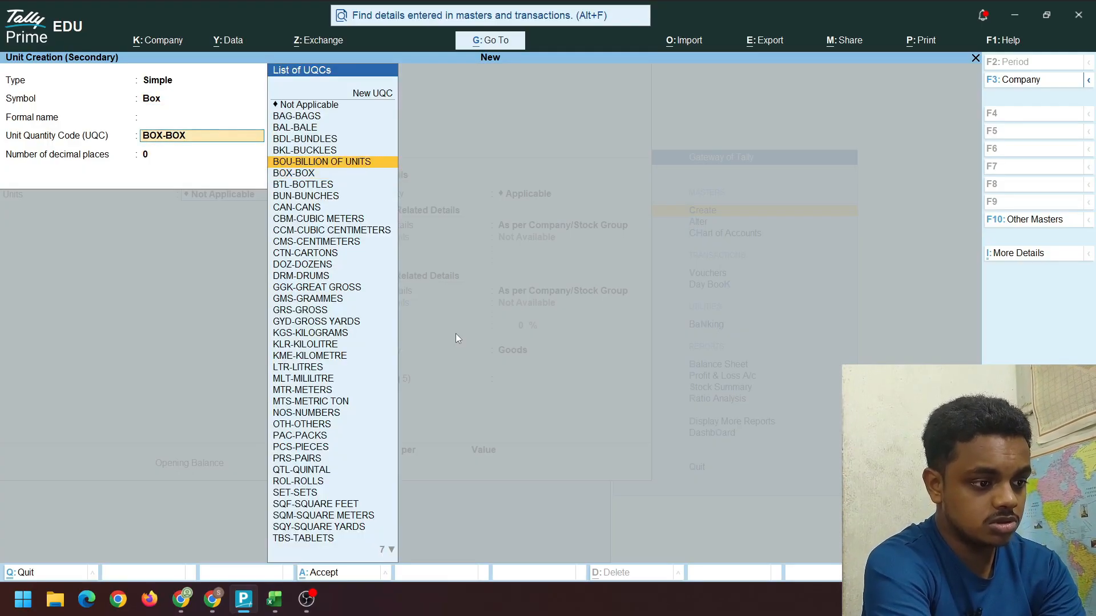
key(Down)
key(BackSpace)
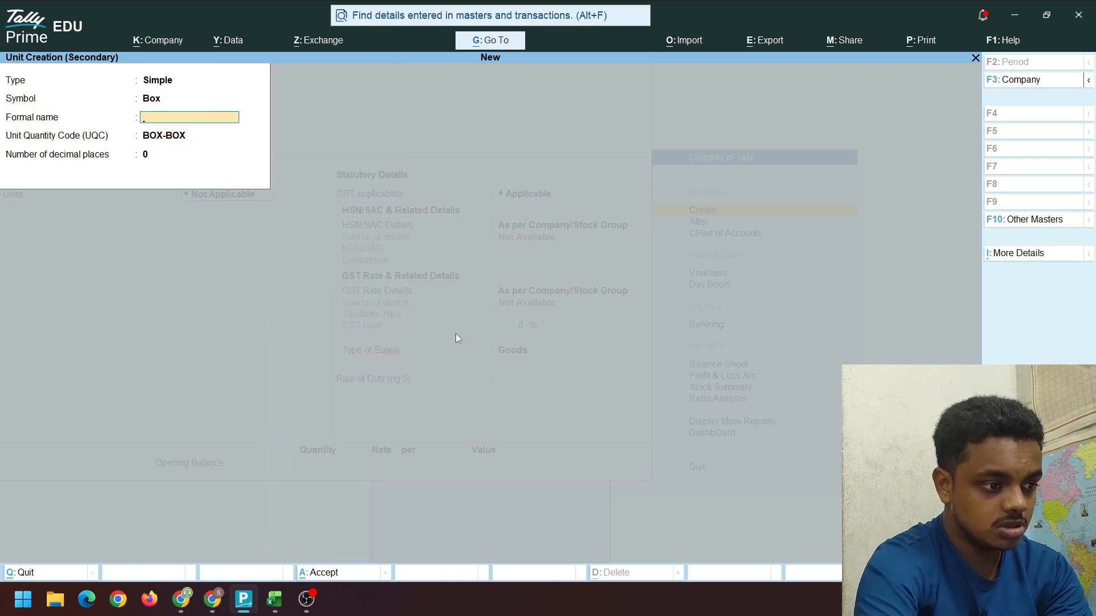
text(Bo)
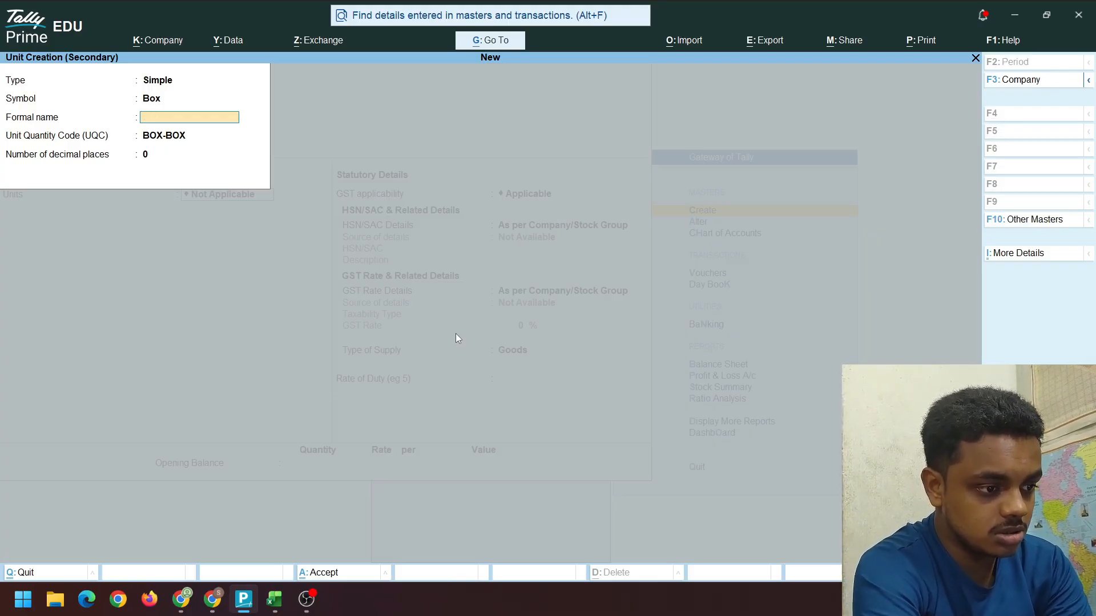
key(BackSpace)
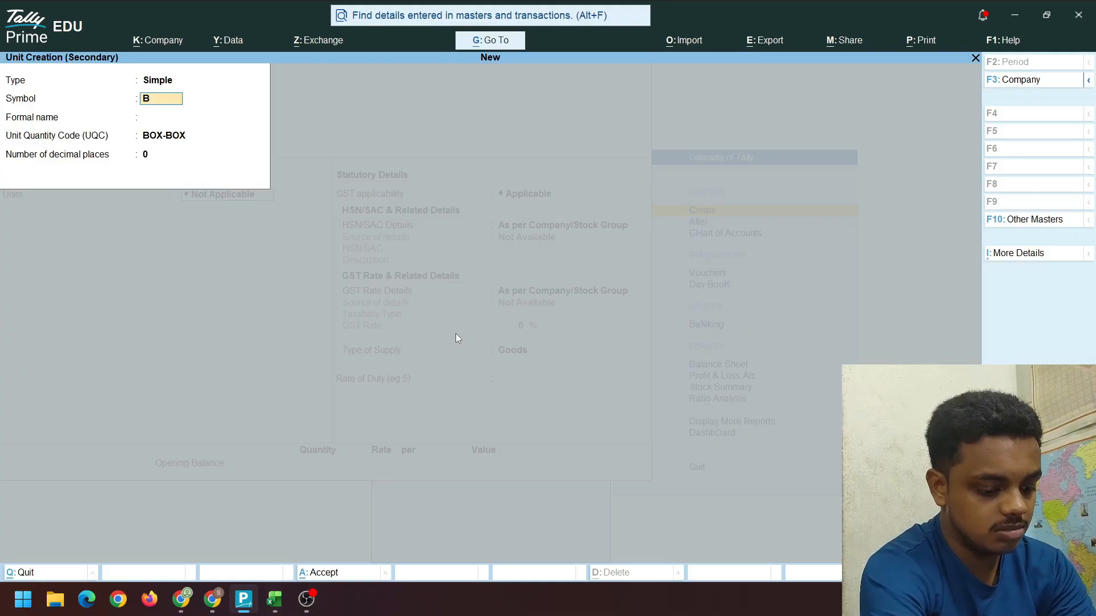
key(Return)
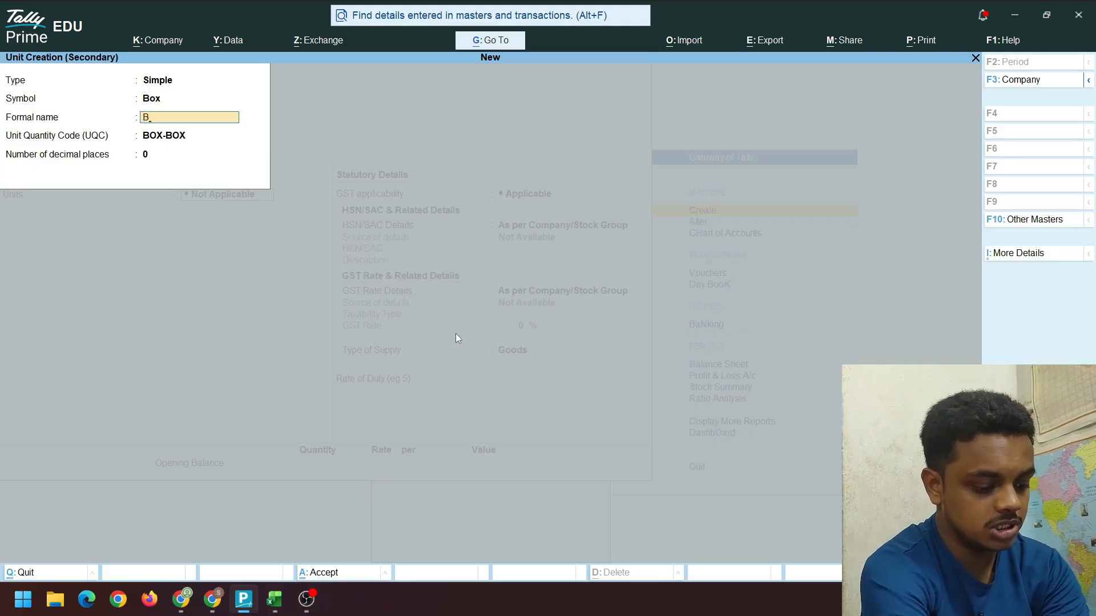
text(Boxes)
key(Return)
key(Return)
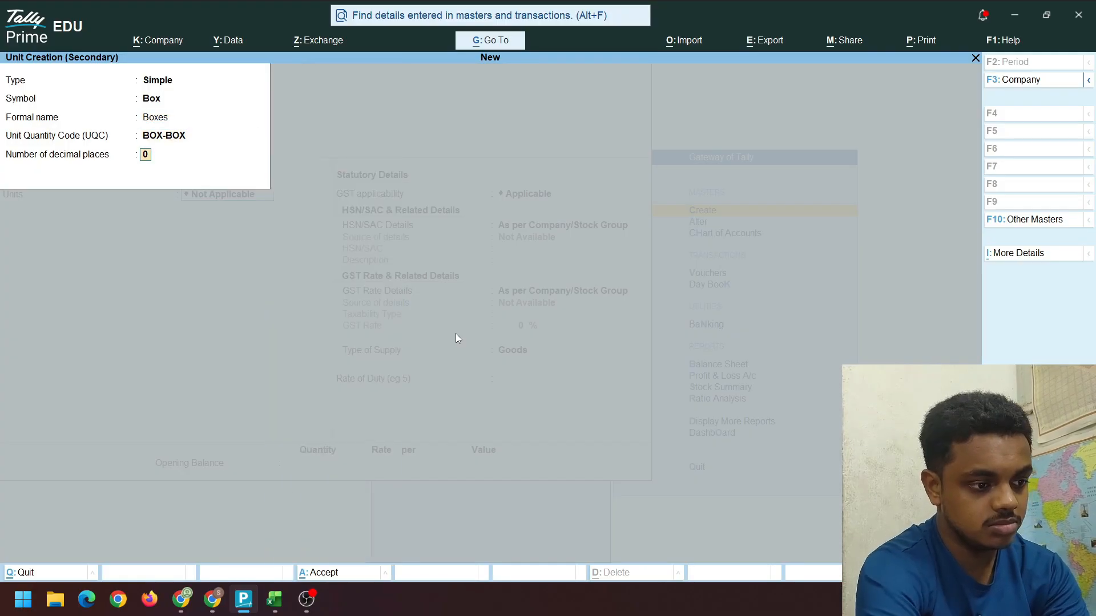
key(Return)
key(Return)
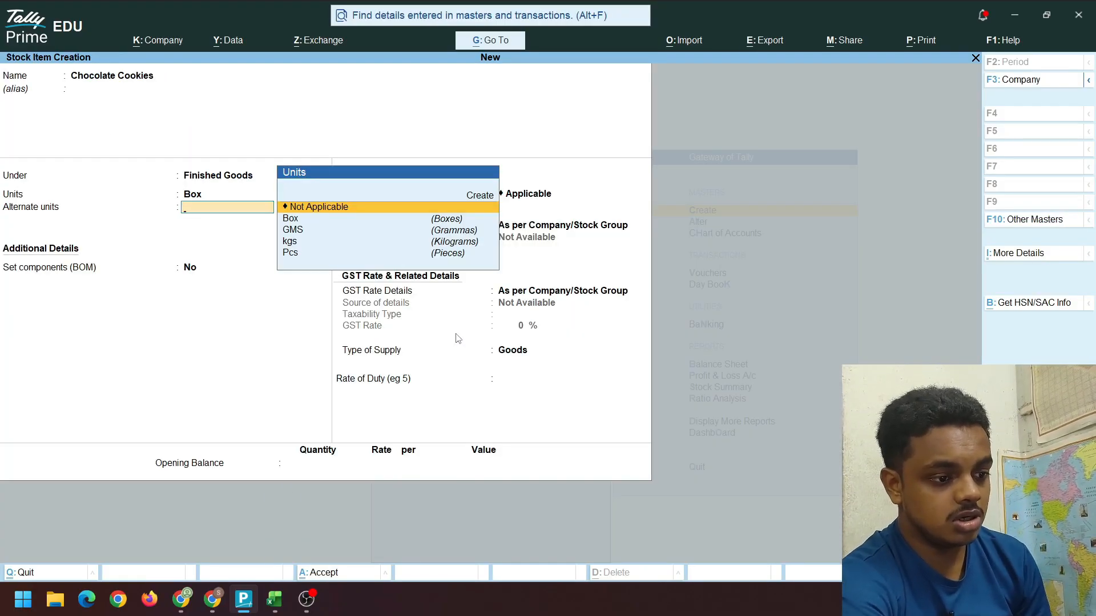
Save the Chocolate Cookies item with no alternate unit, BOM components set to No and supply type Goods, and close the form
key(Return)
key(Return)
key(Return)
key(Return)
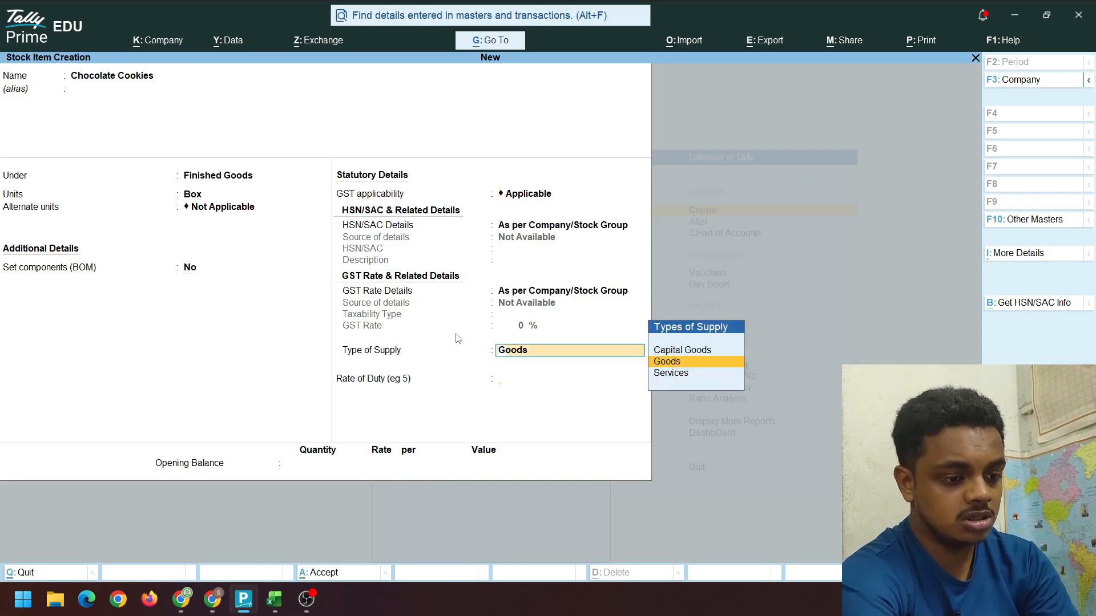
key(Return)
key(Return)
key(Return)
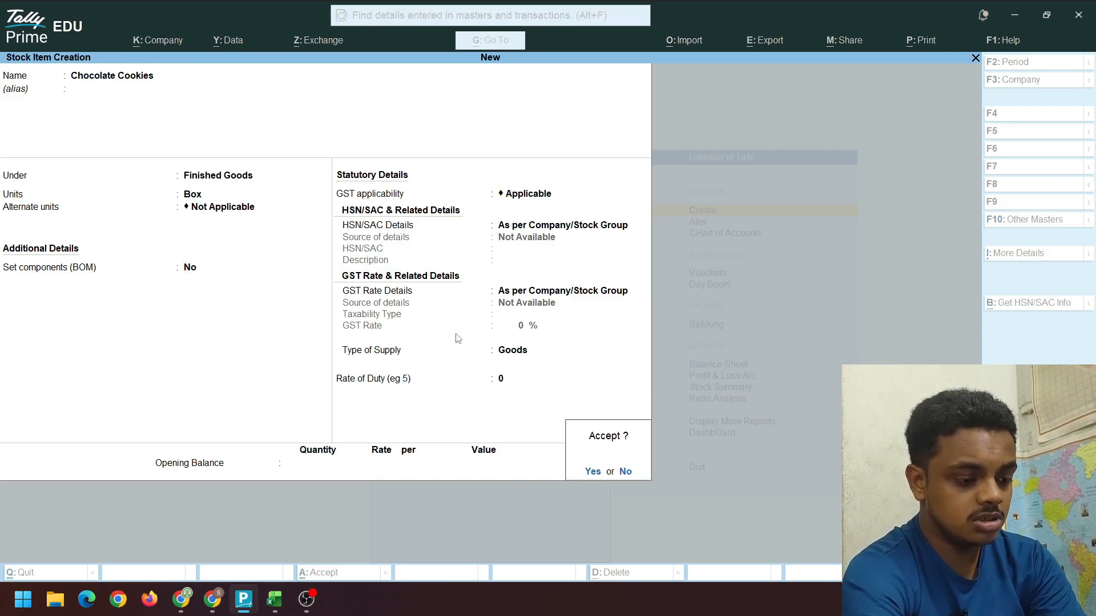
key(Escape)
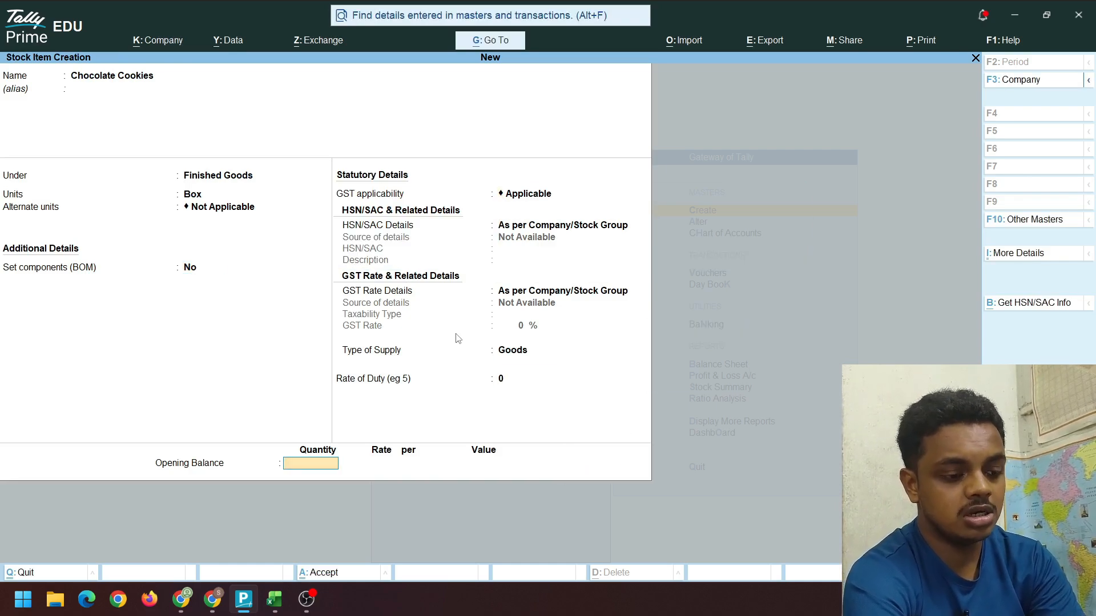
key(Return)
key(Return)
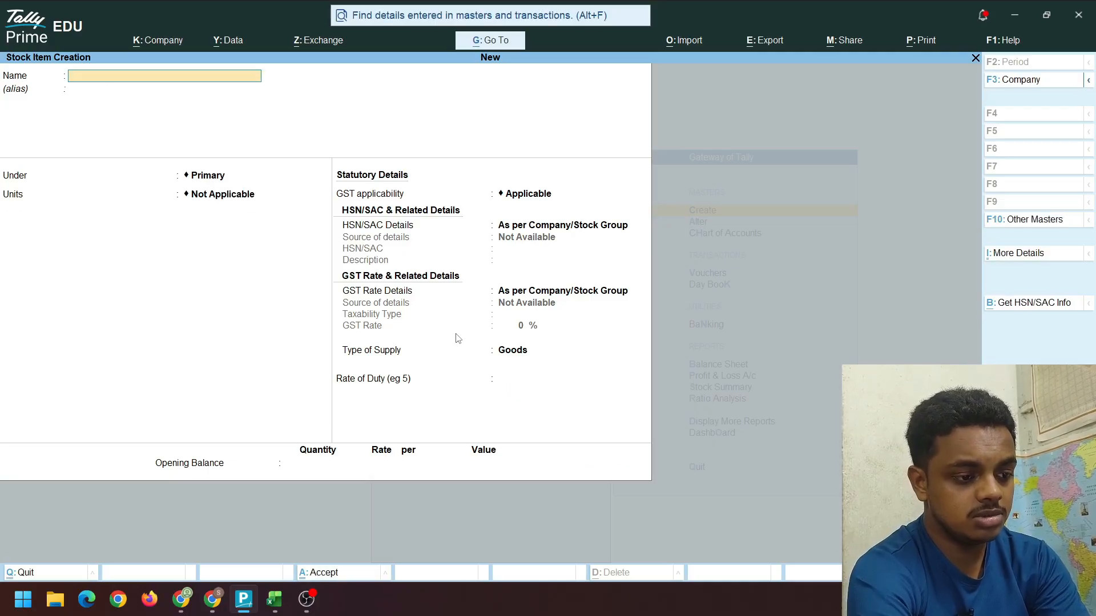
key(Escape)
key(Return)
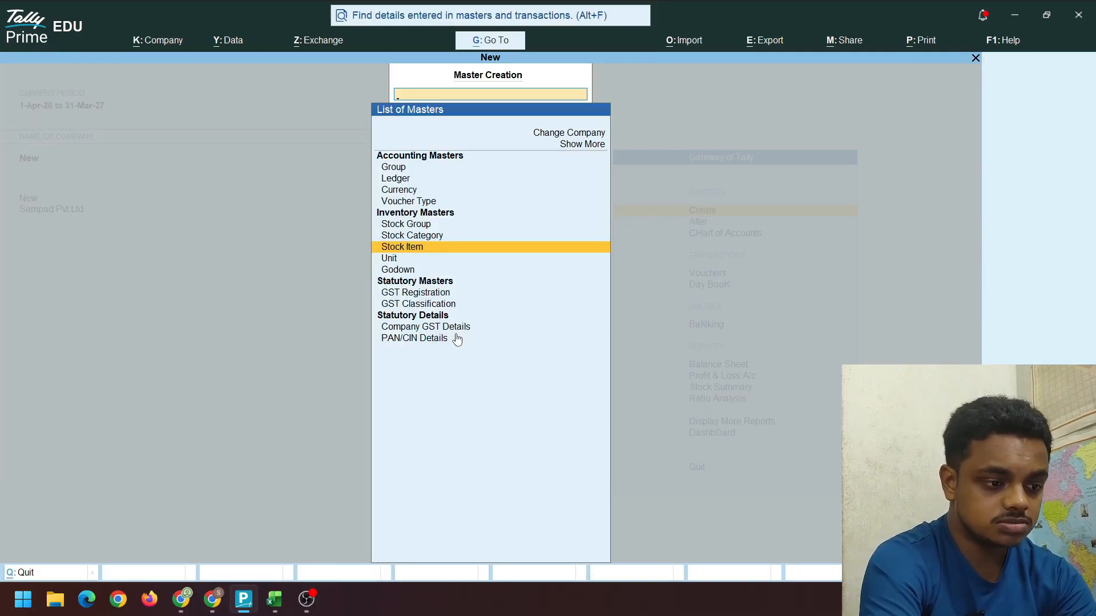
key(Escape)
key(Down)
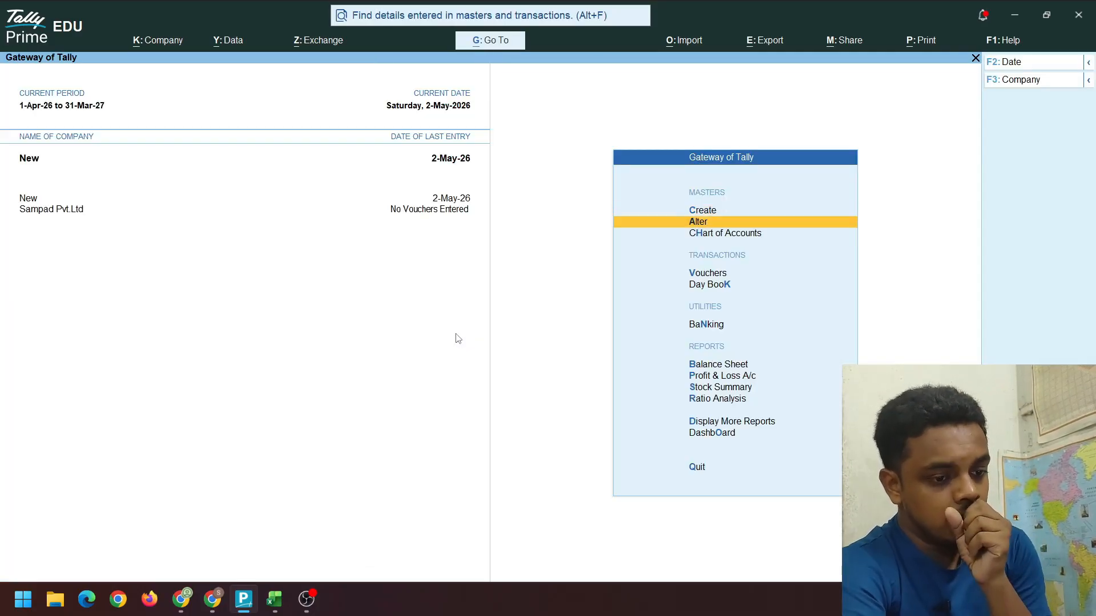
key(Return)
key(Down)
key(Down)
key(Down)
key(Down)
key(Down)
key(Down)
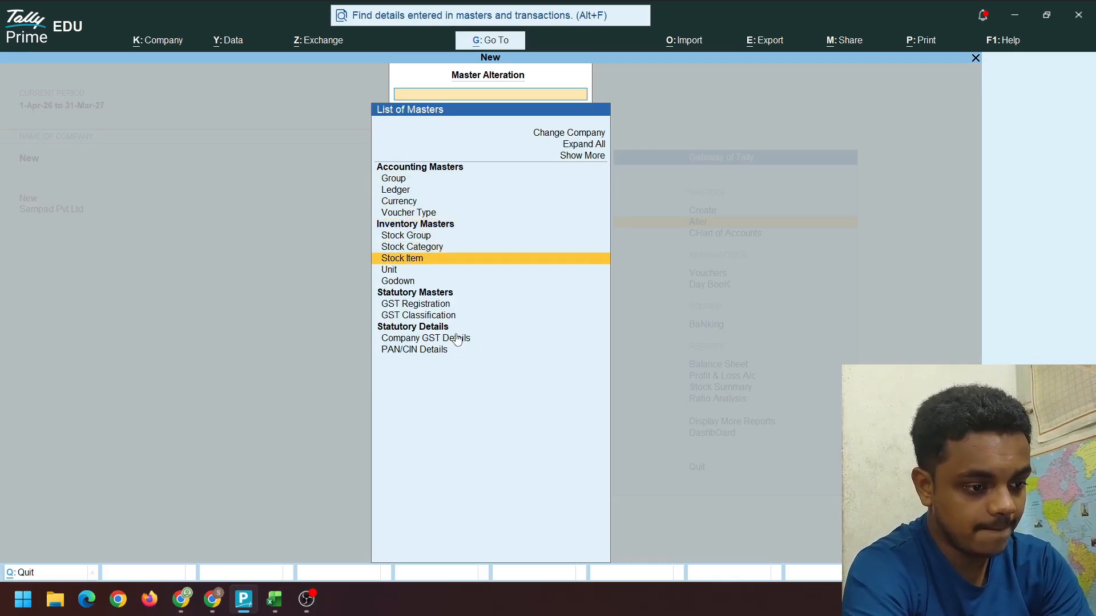
key(Return)
key(Down)
key(Down)
key(Down)
key(Down)
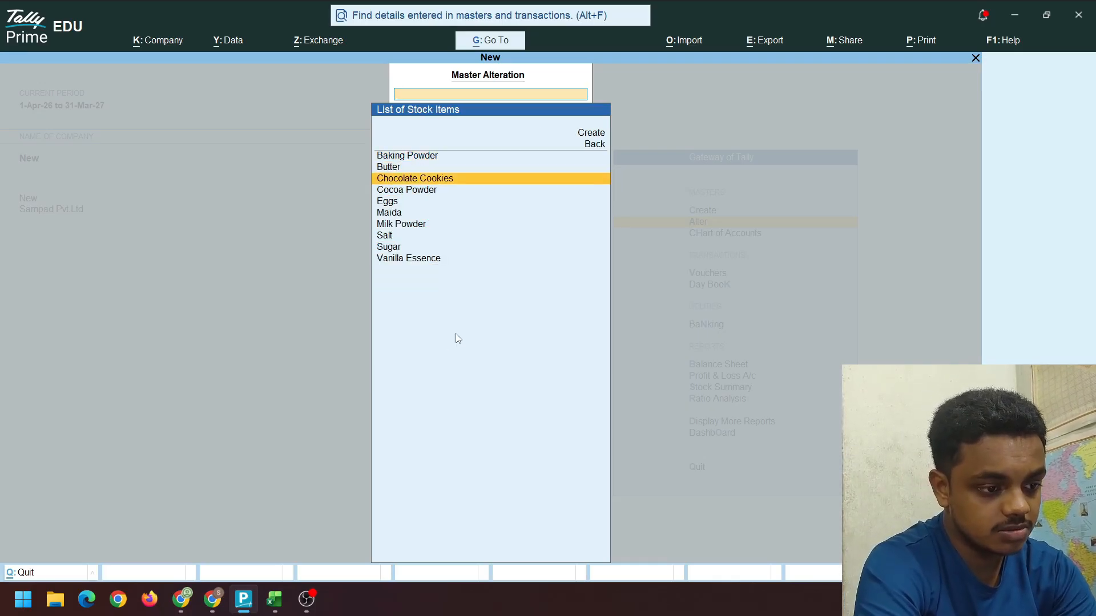
key(Up)
key(Up)
key(Return)
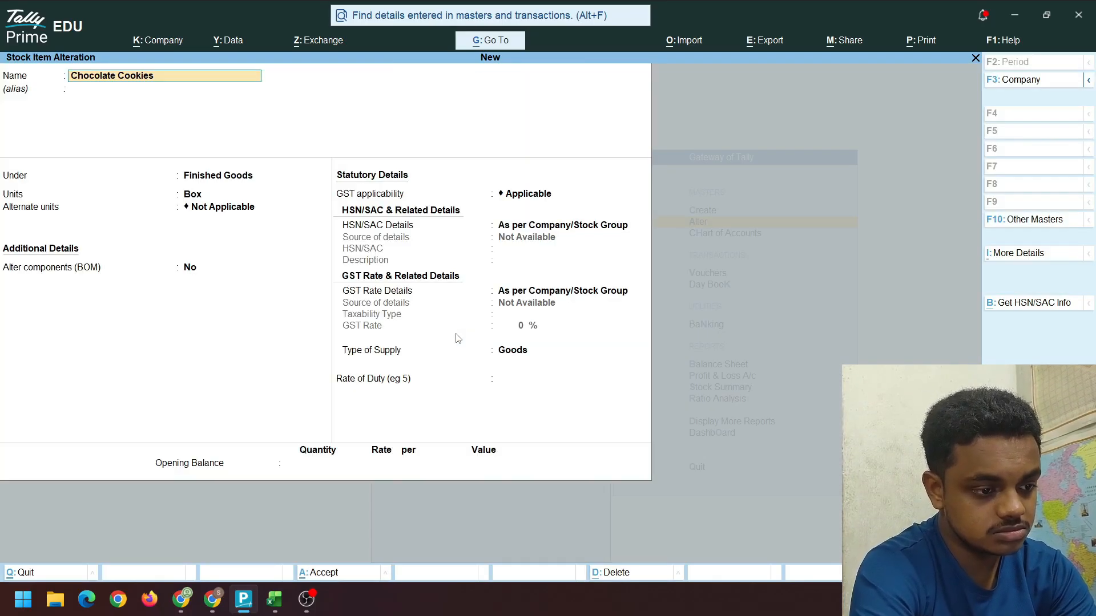
key(Escape)
key(Escape)
key(Return)
key(Escape)
key(Escape)
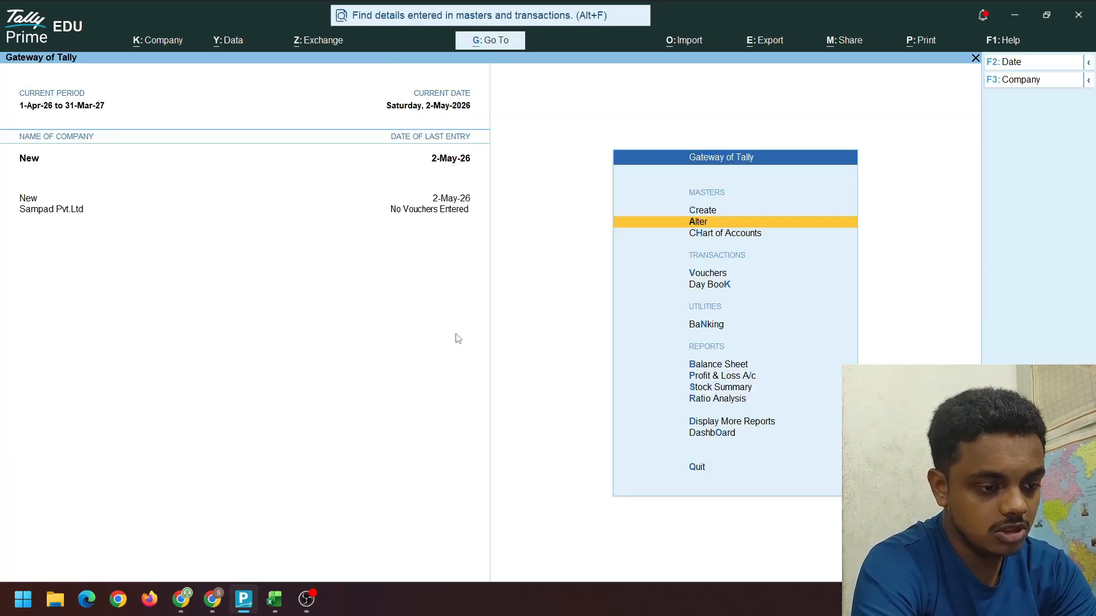
Switch to the Excel sheet and color the production materials and quantities in H3:I11 red, from Maida Flour to Eggs
key(alt+Tab)
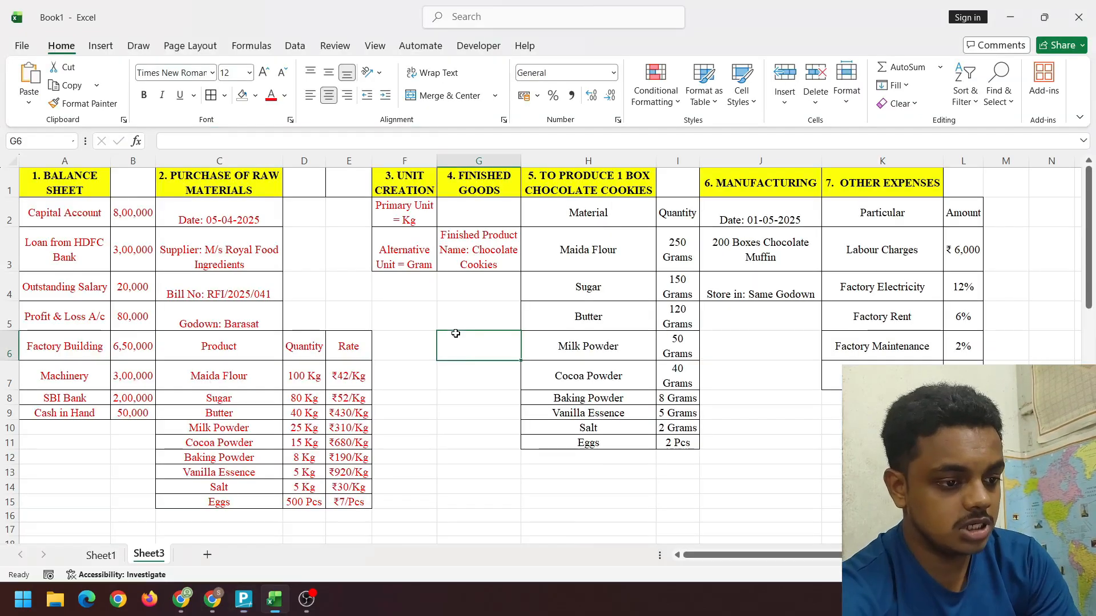
click(599, 221)
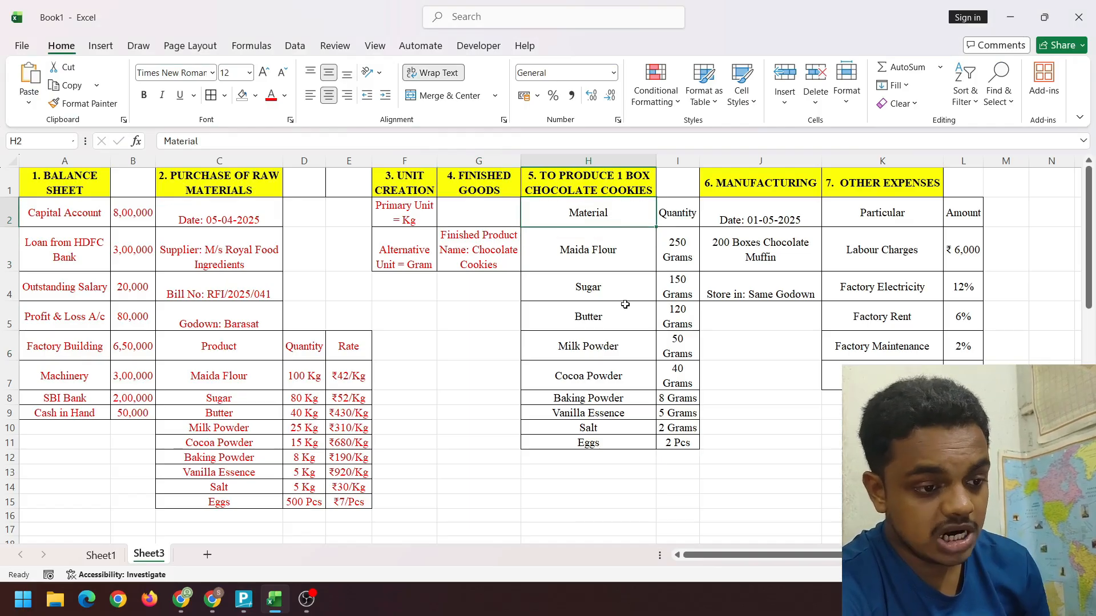
drag(610, 209, 680, 444)
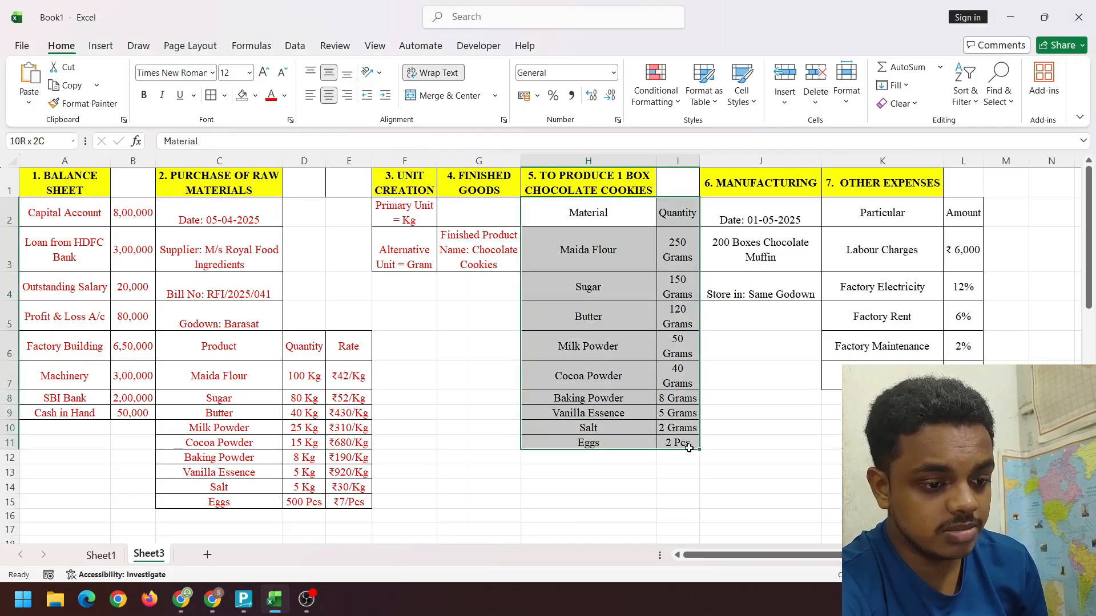
click(573, 249)
drag(572, 250, 693, 445)
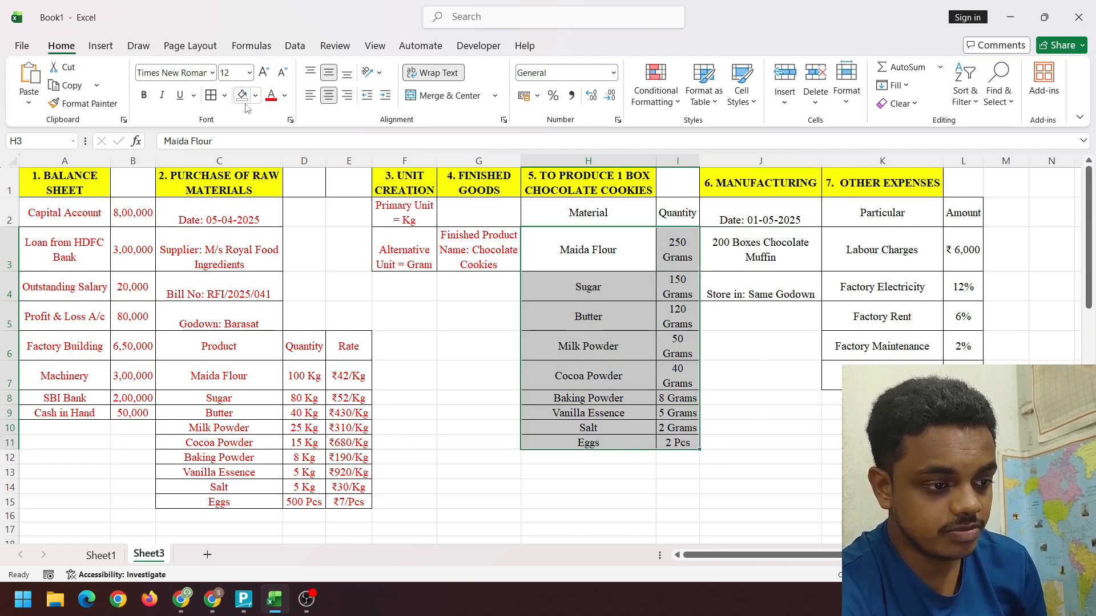
click(271, 95)
click(723, 400)
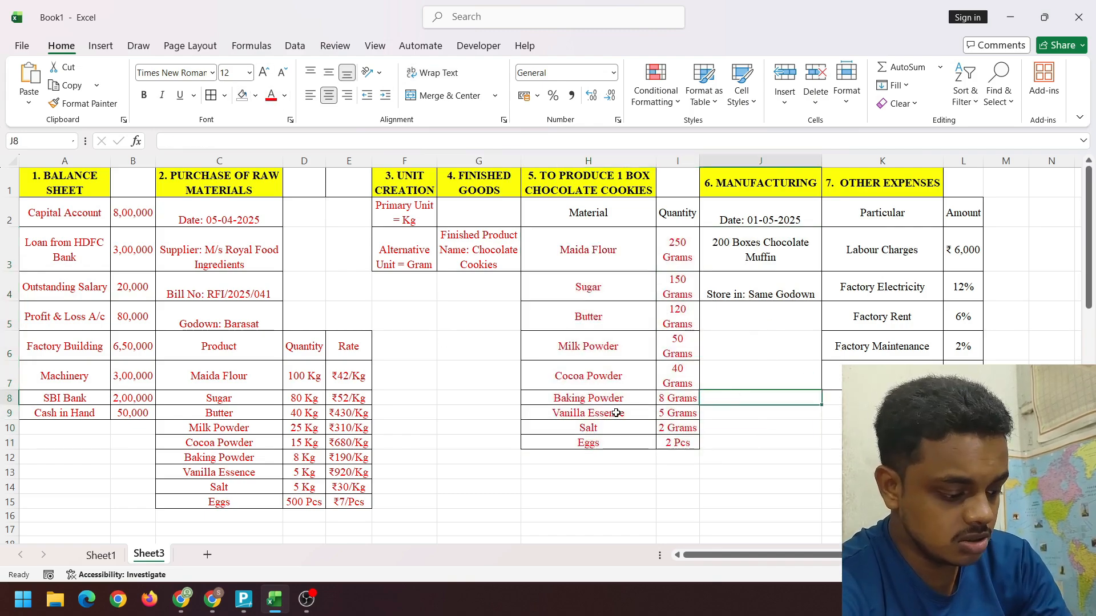
key(alt+Tab)
key(alt+Tab)
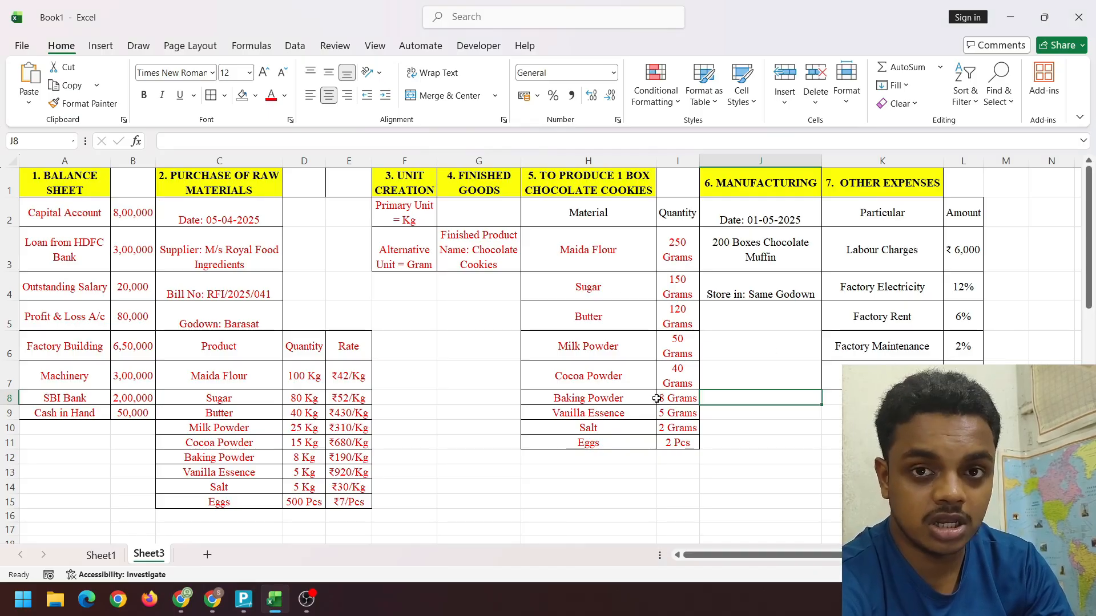
Switch to TallyPrime and open the Chocolate Cookies stock item for alteration
key(alt+Tab)
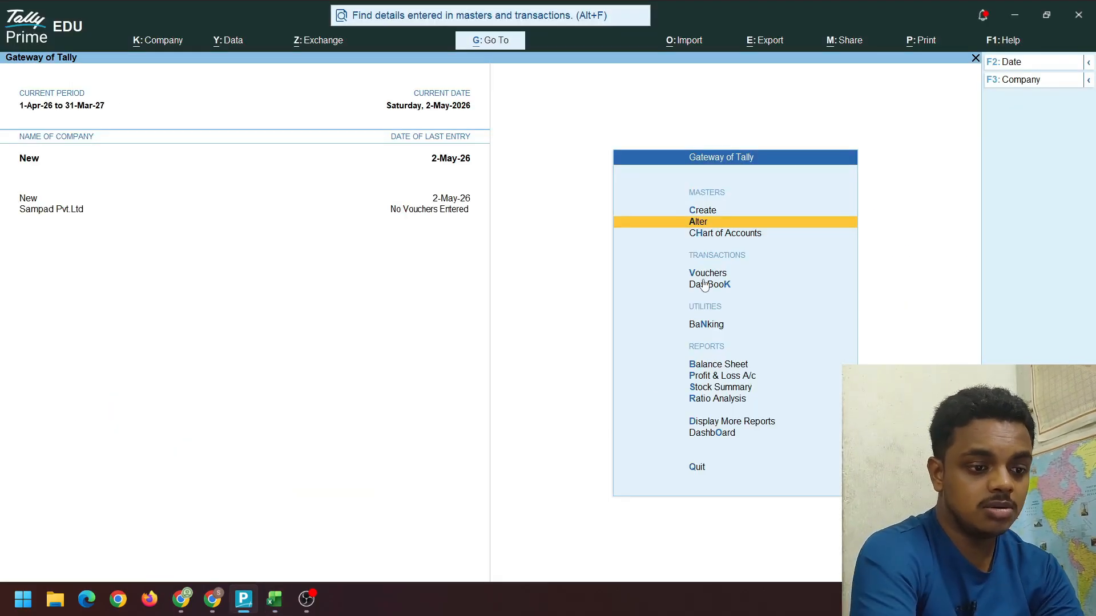
key(Up)
key(Down)
key(Return)
key(Down)
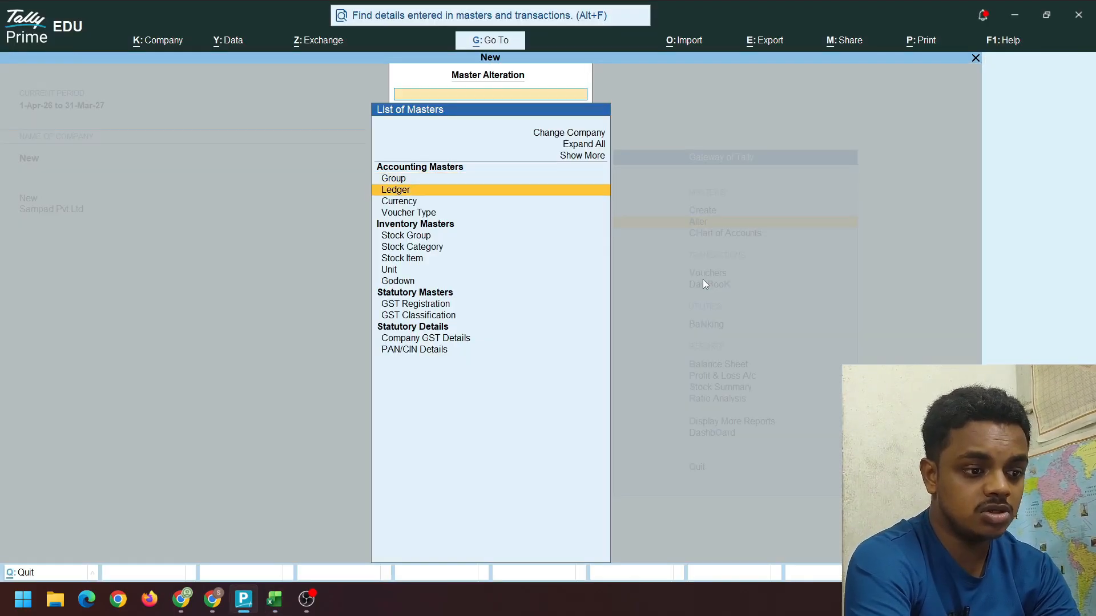
key(Down)
key(Down)
key(Down)
key(Down)
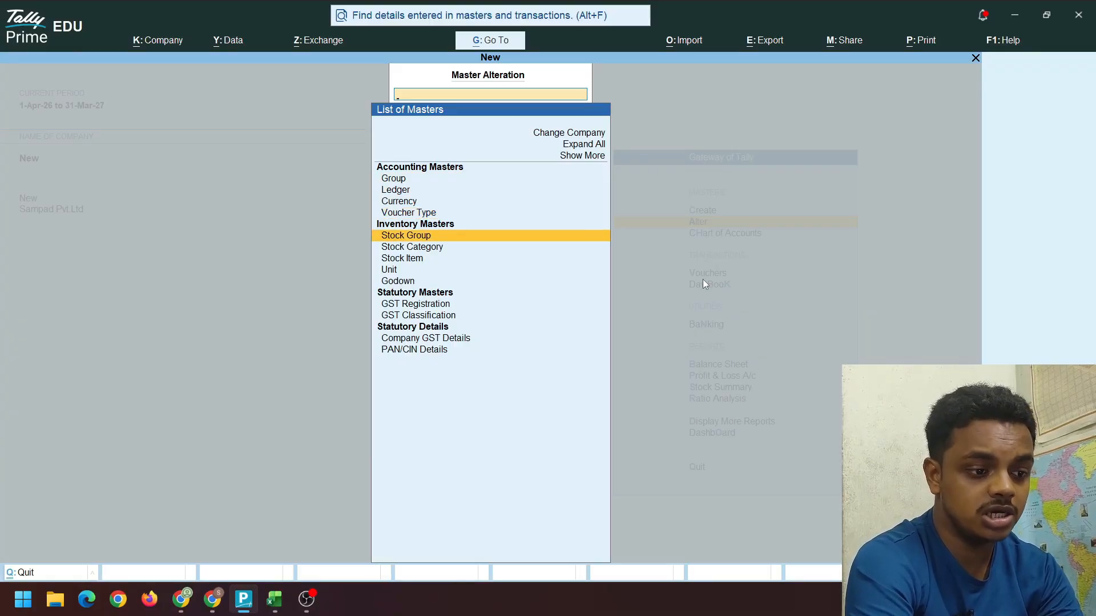
key(Down)
key(Down)
key(Return)
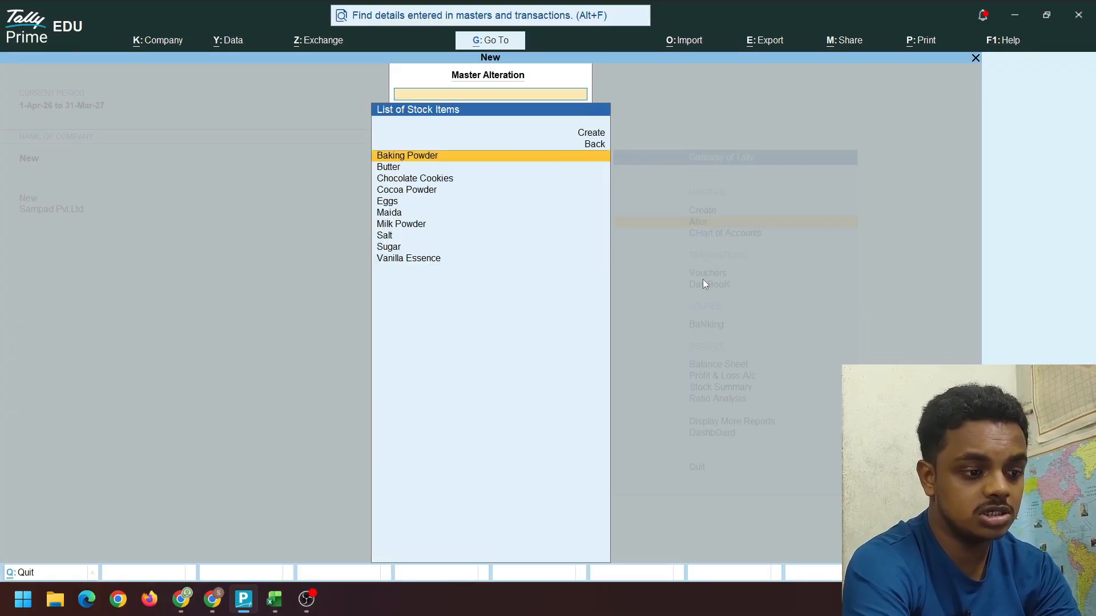
key(Down)
key(Down)
key(Return)
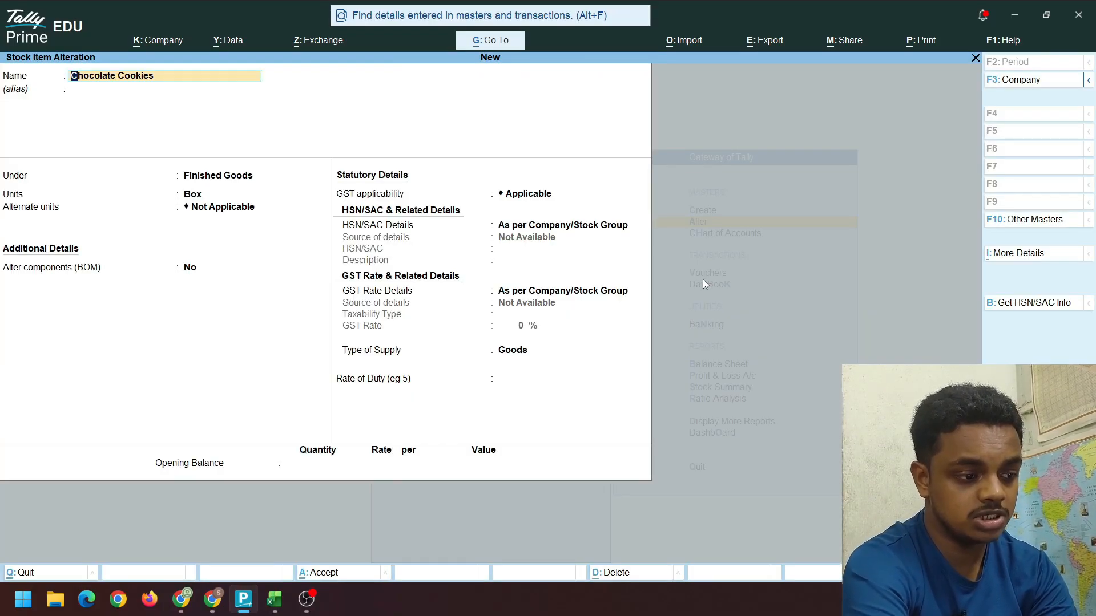
Review the item's unit, alternate unit and Alter components (BOM) fields, and look at the stock item configuration
key(Return)
key(Return)
key(Return)
key(Return)
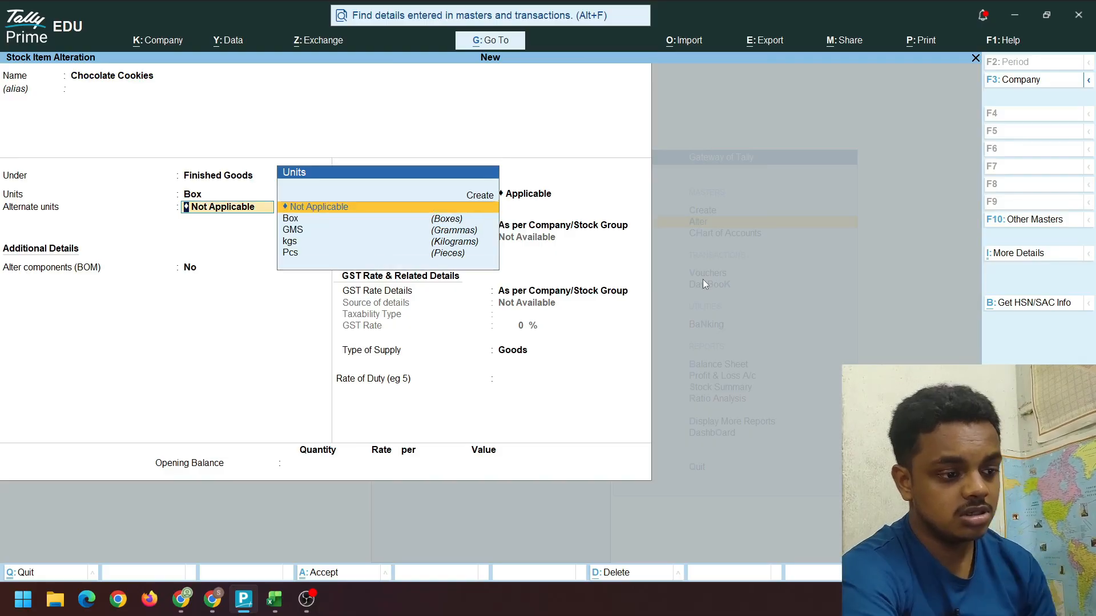
key(Return)
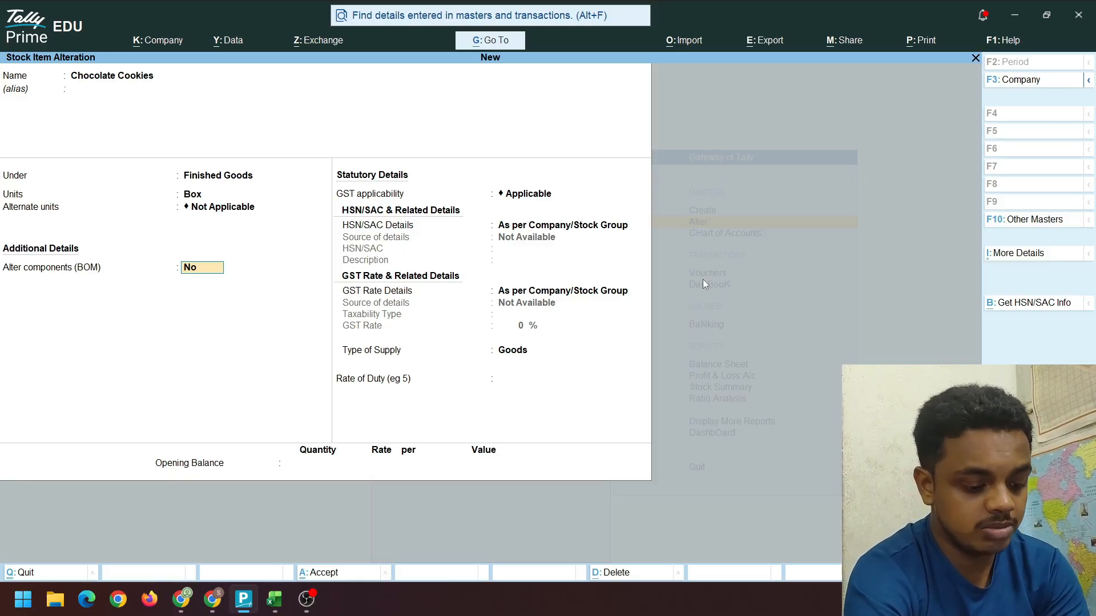
key(F12)
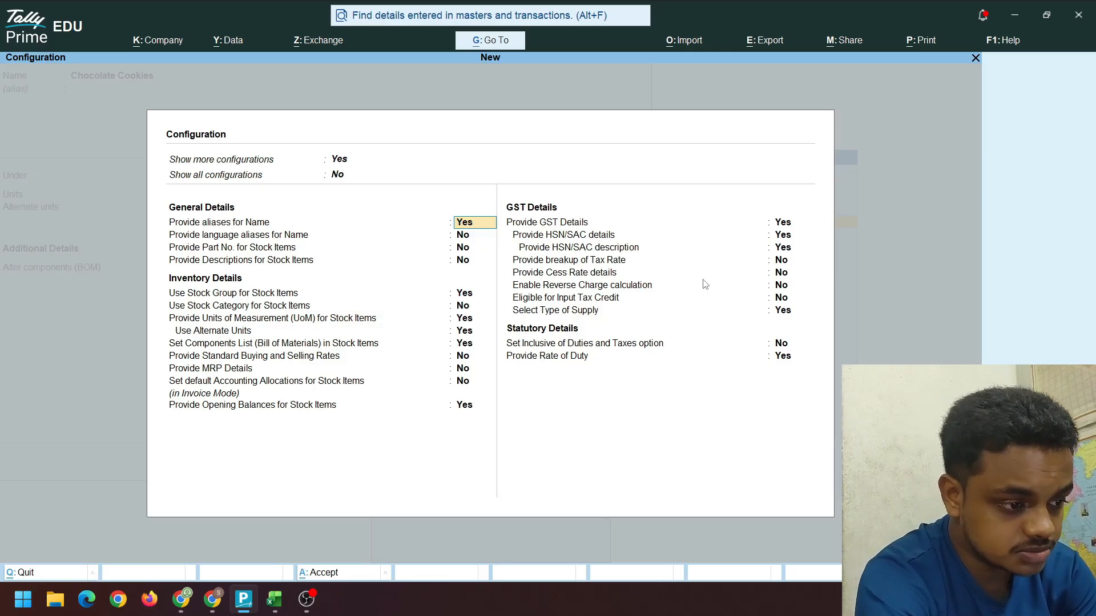
key(Escape)
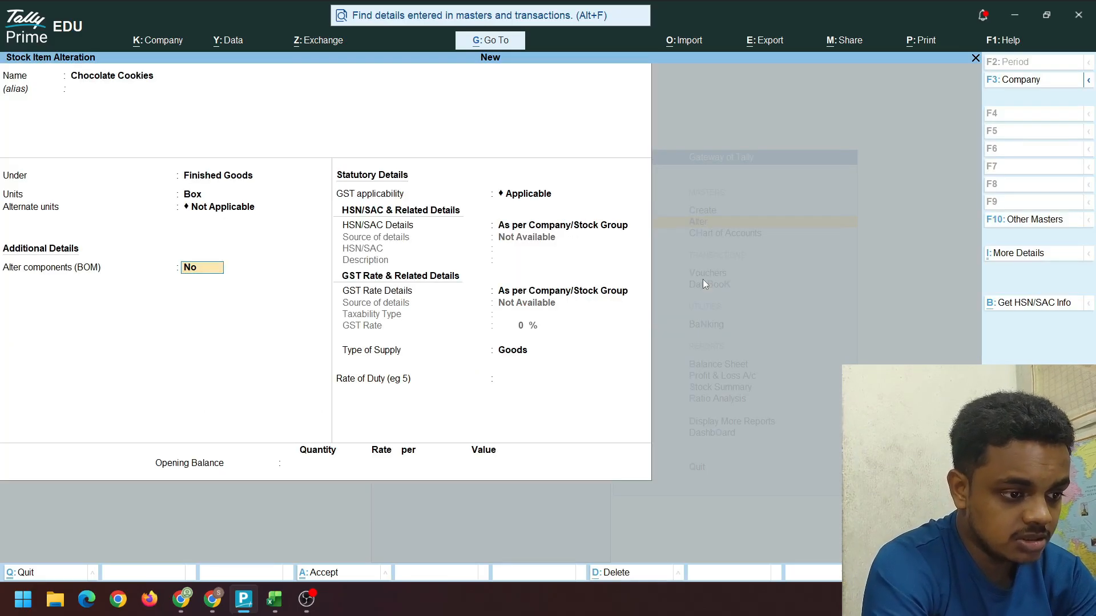
key(BackSpace)
key(Return)
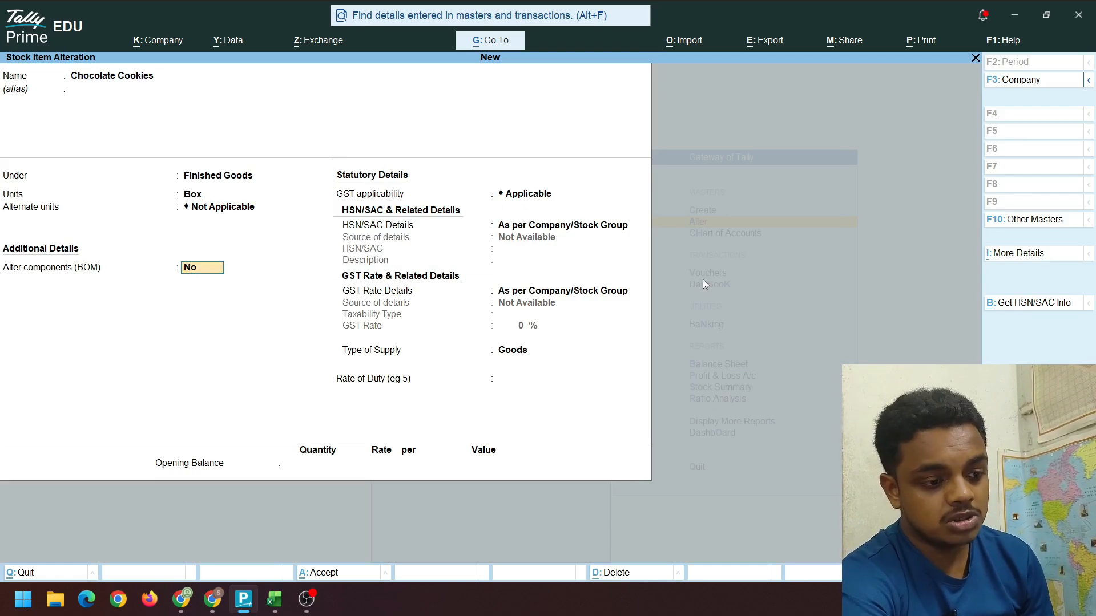
key(BackSpace)
key(BackSpace)
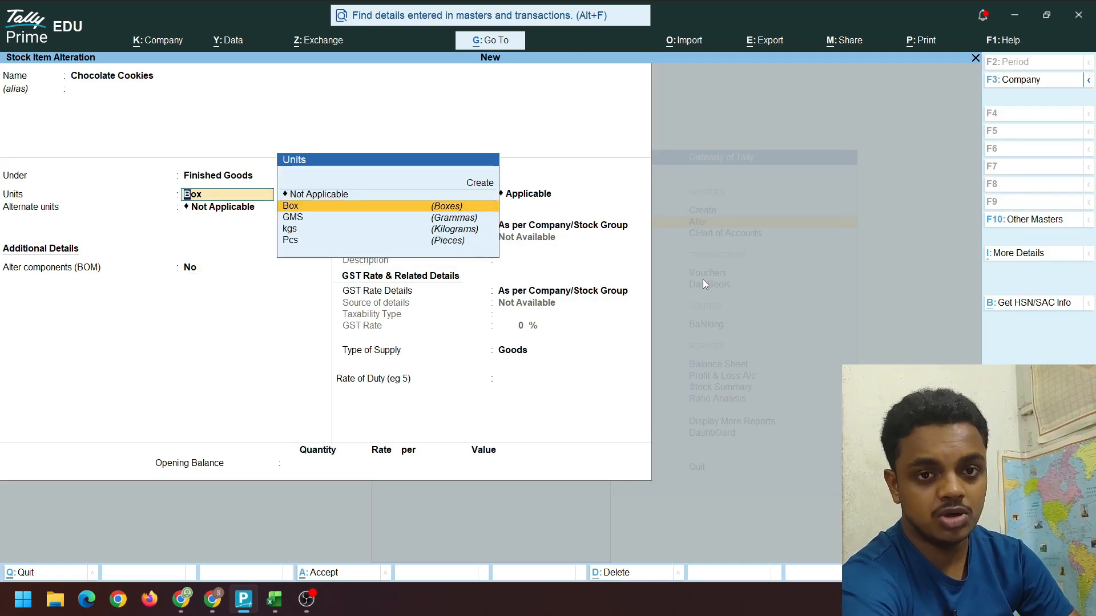
key(Return)
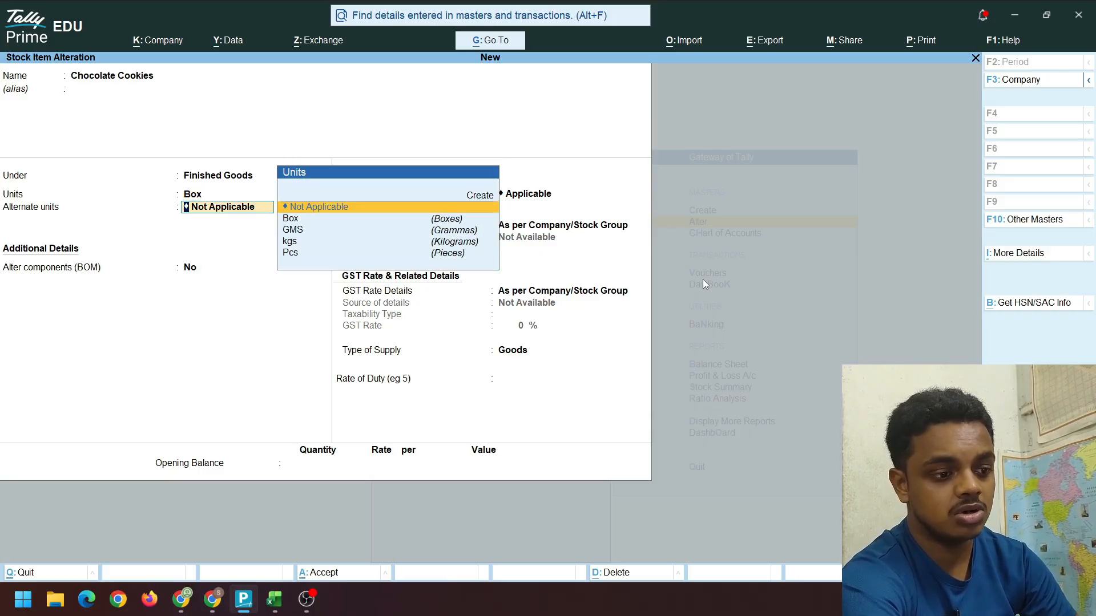
key(Return)
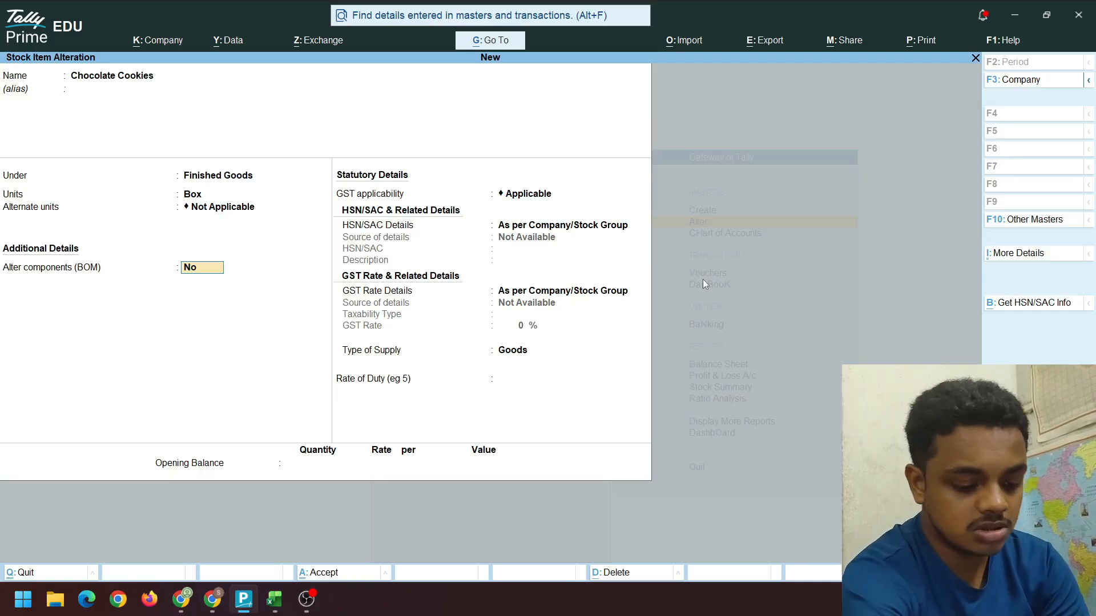
Check the Set Components List (Bill of Materials) option among the inventory details of the stock item configuration, and accept the configuration
key(F12)
key(Down)
key(Down)
key(Down)
key(Down)
key(Down)
key(Down)
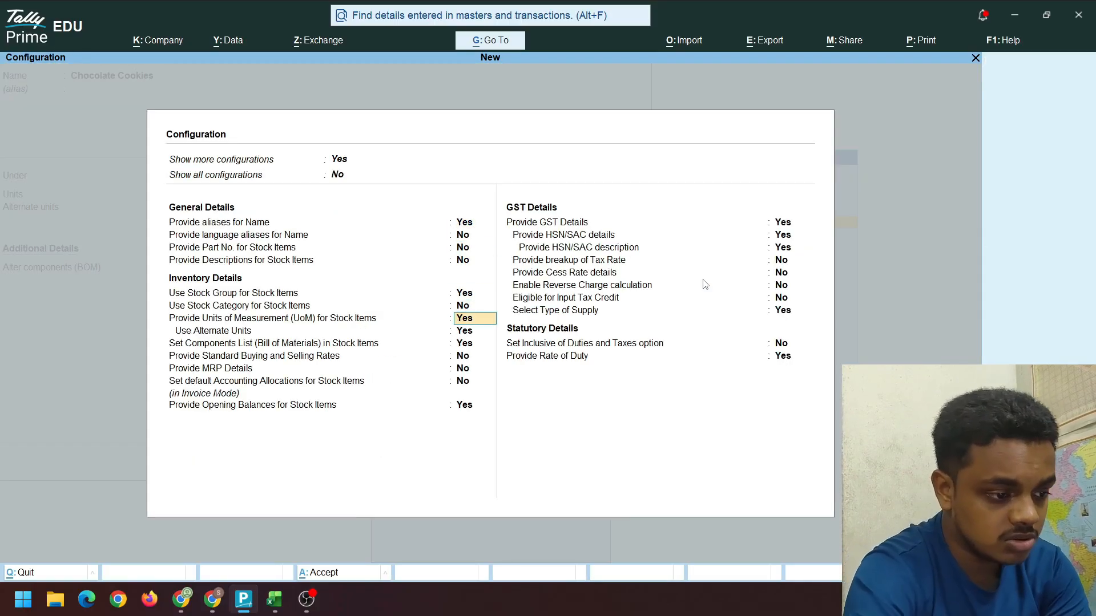
key(Up)
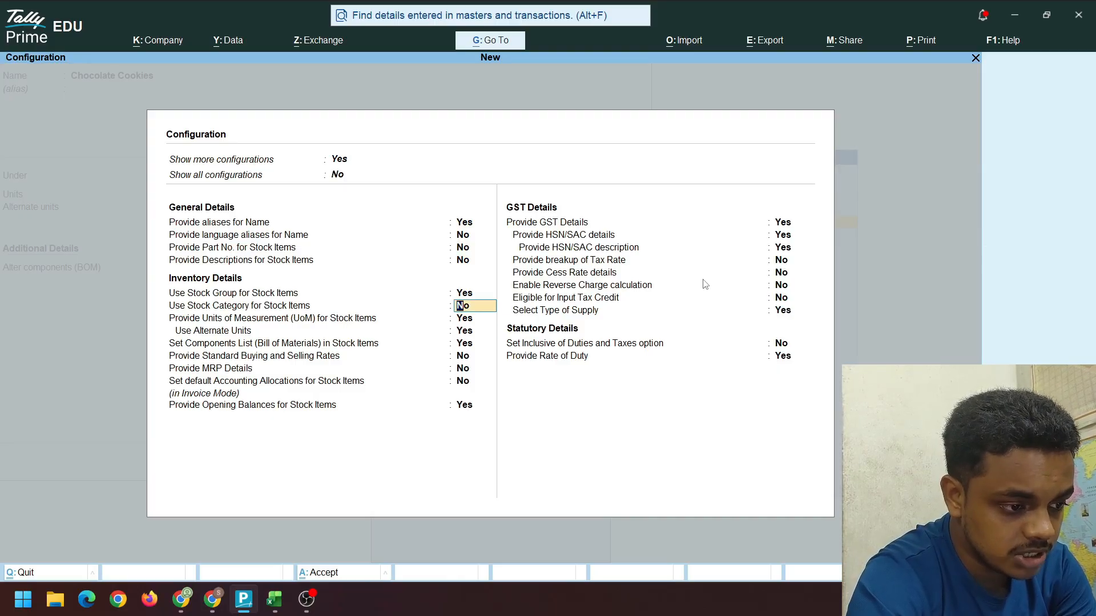
key(Up)
key(Up)
key(Down)
key(Down)
key(Down)
key(Down)
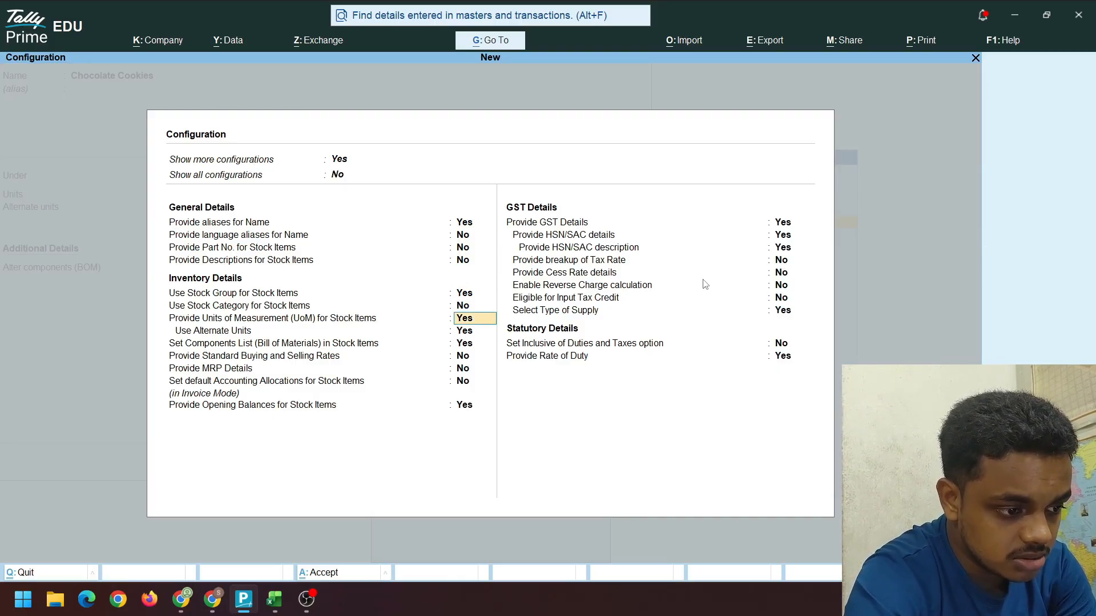
key(Down)
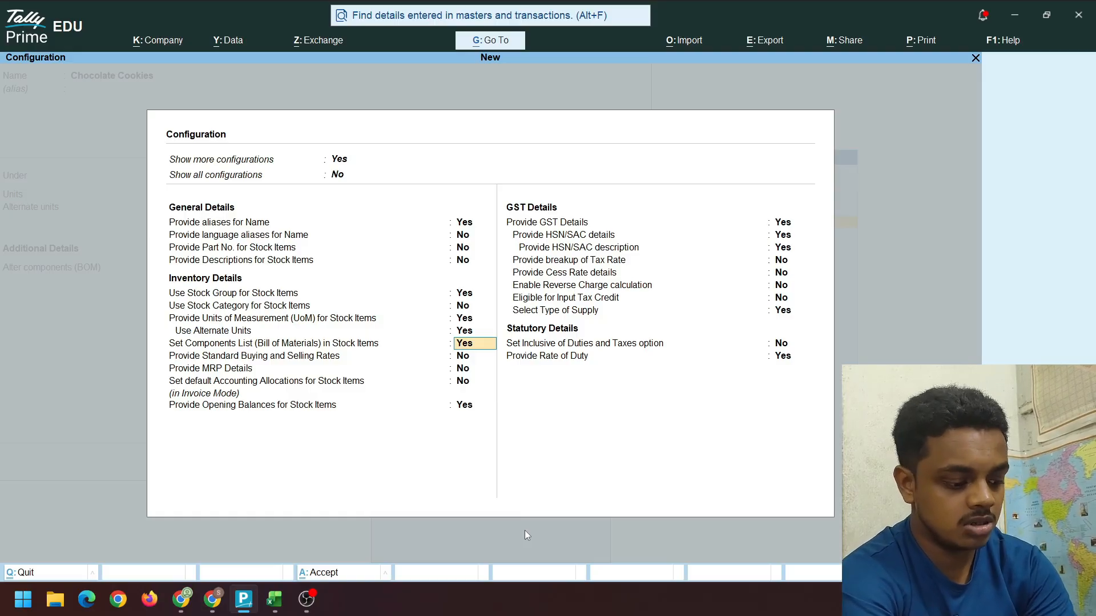
key(ctrl+a)
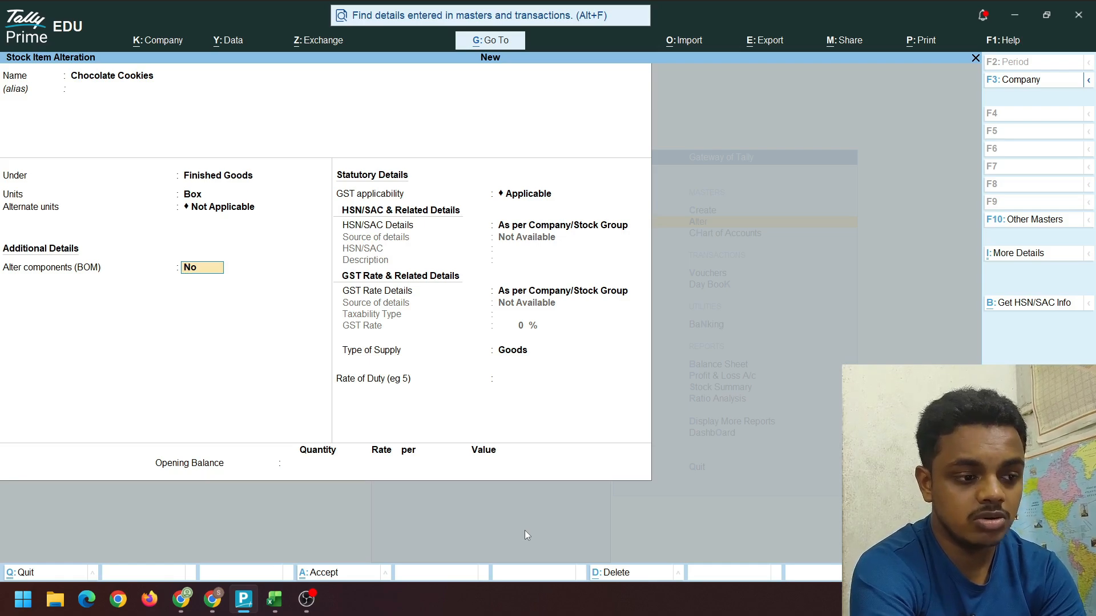
Set Alter components (BOM) to Yes for Chocolate Cookies and add a bill of materials named Finished Goods
key(y)
key(Return)
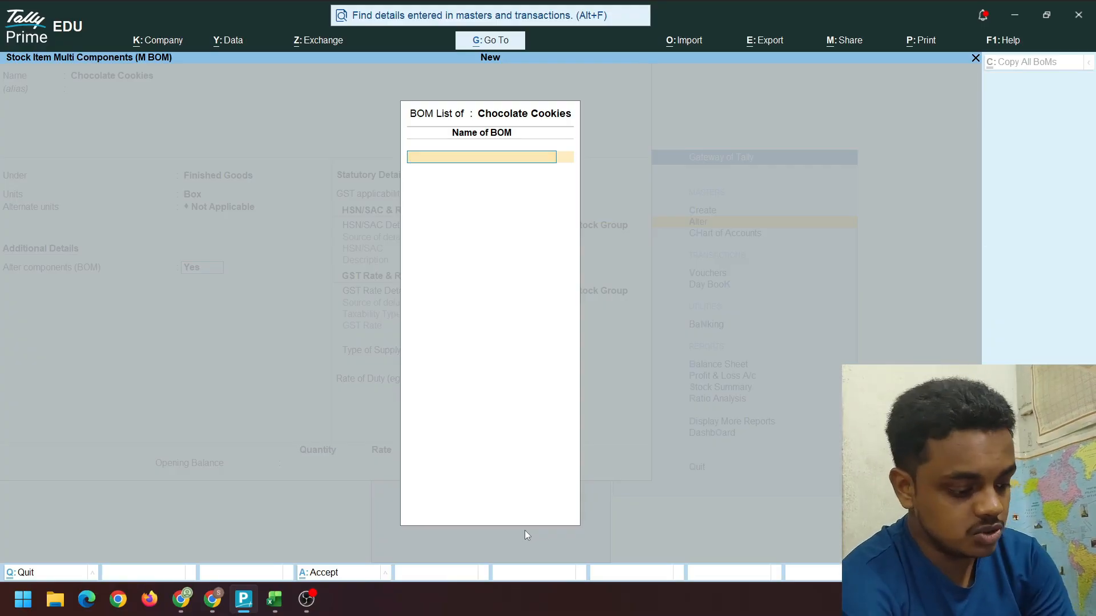
key(alt+Tab)
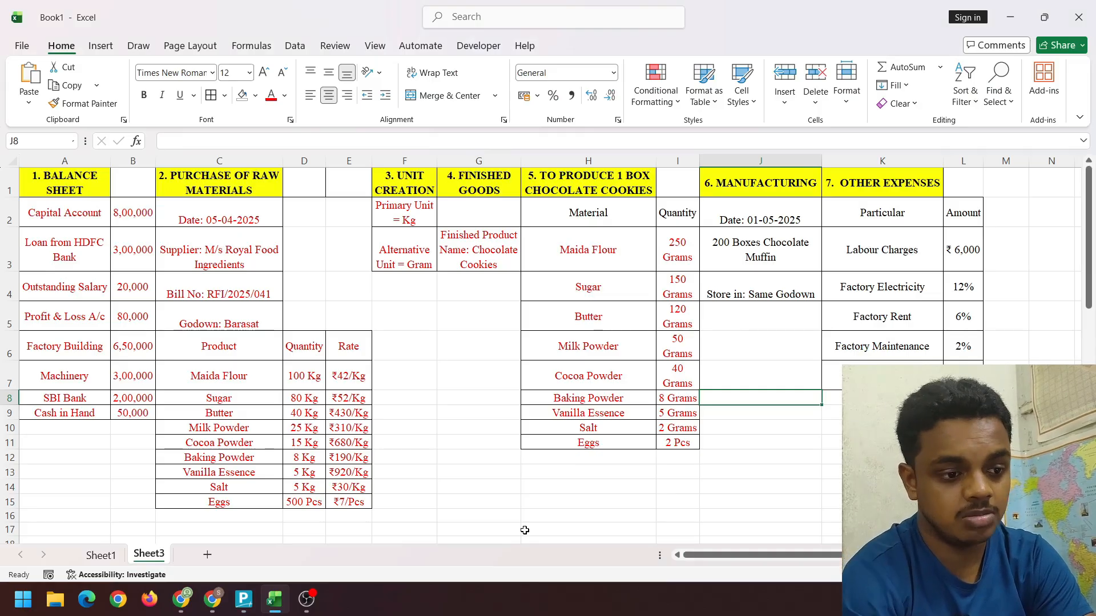
key(alt+Tab)
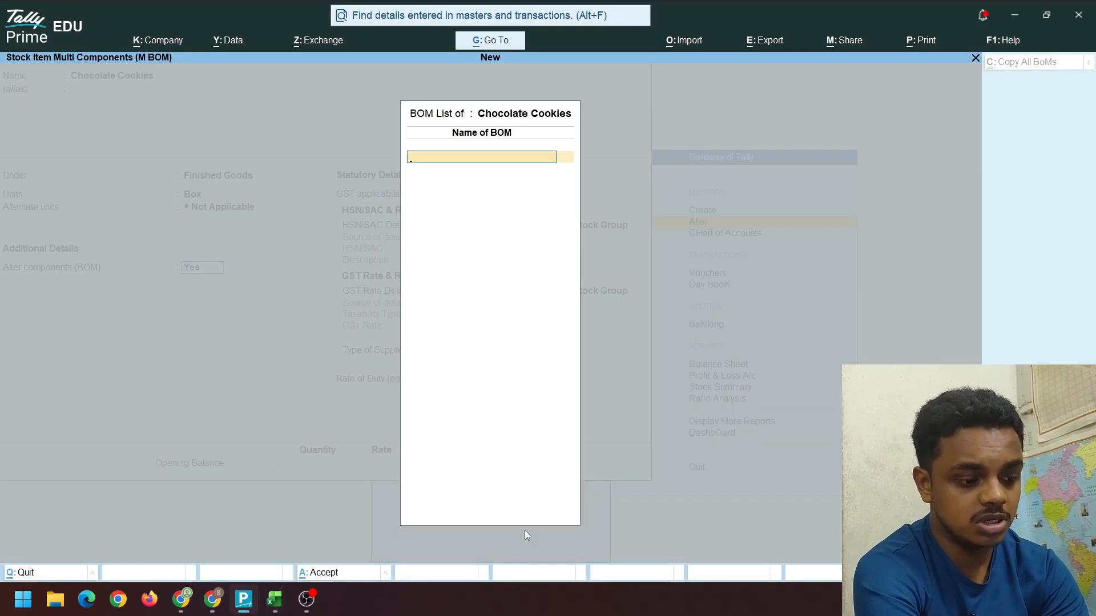
text(Fini)
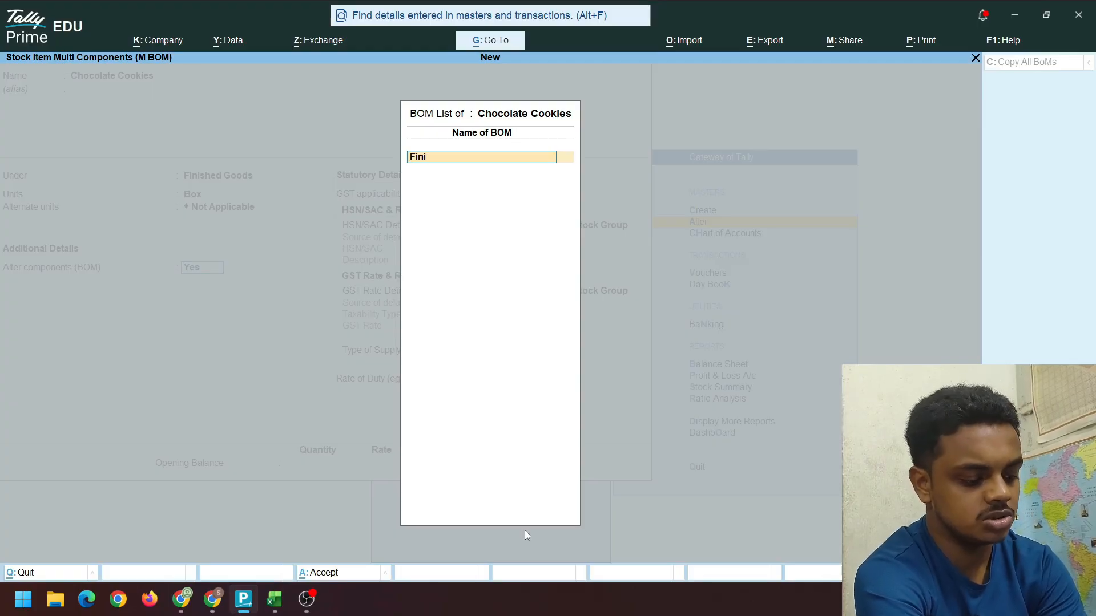
text(shed Goods)
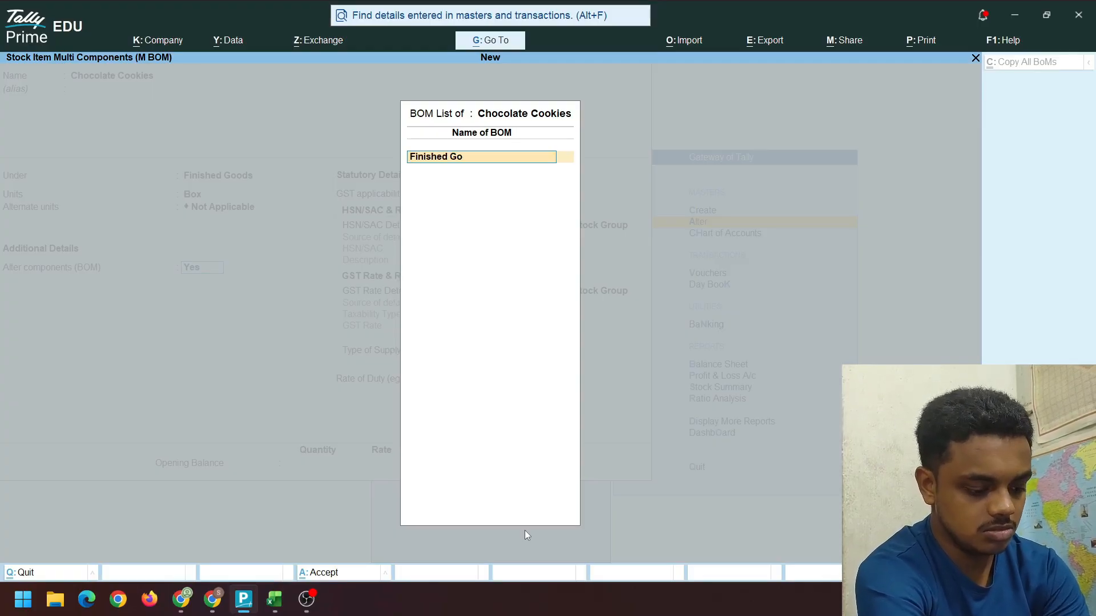
key(Return)
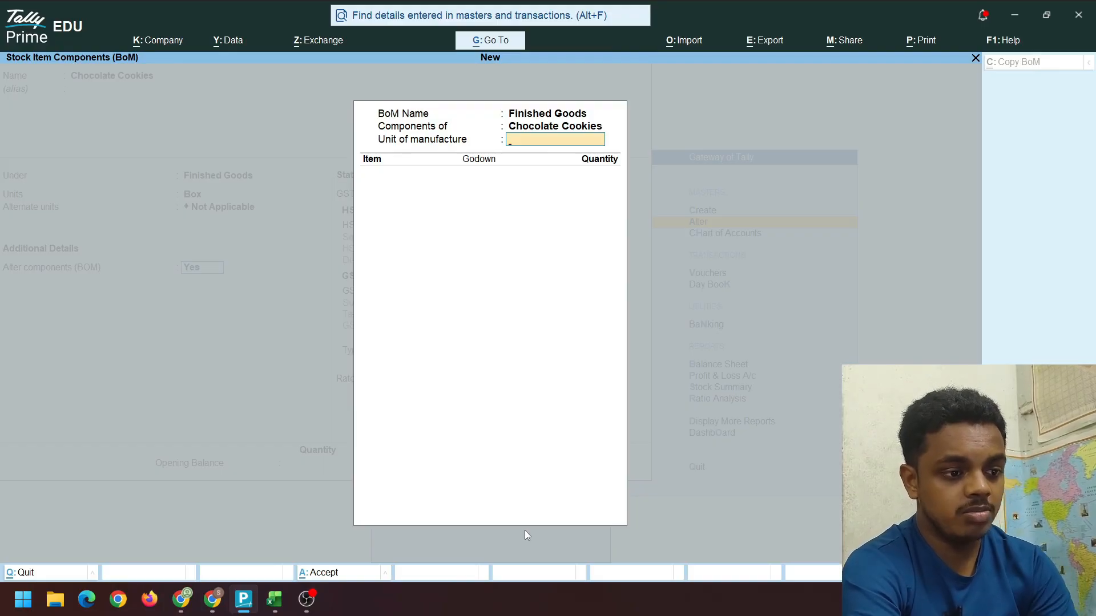
key(alt+Tab)
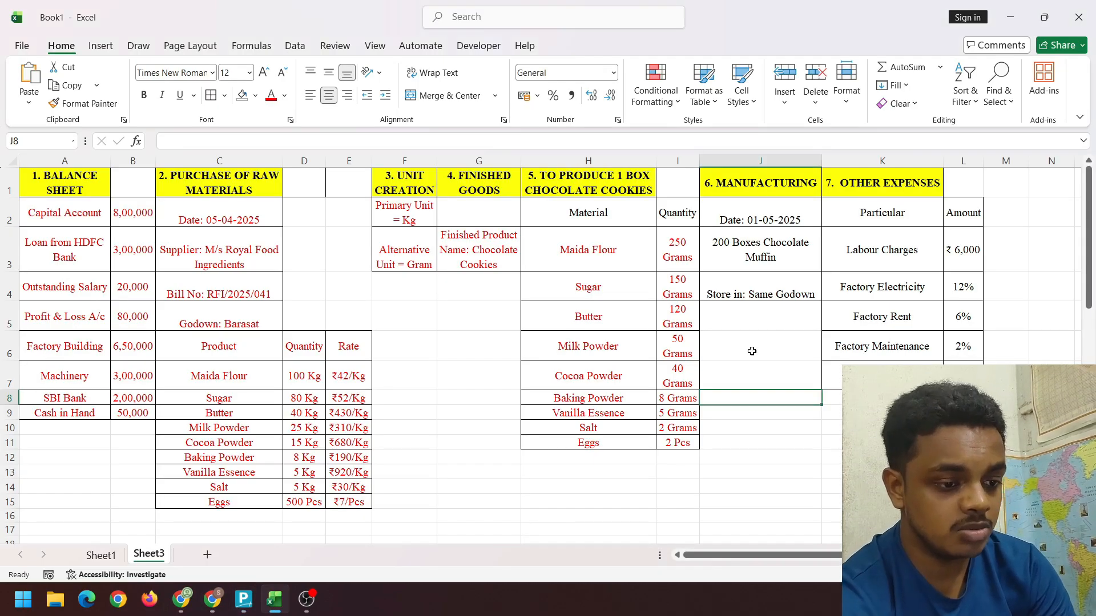
click(762, 232)
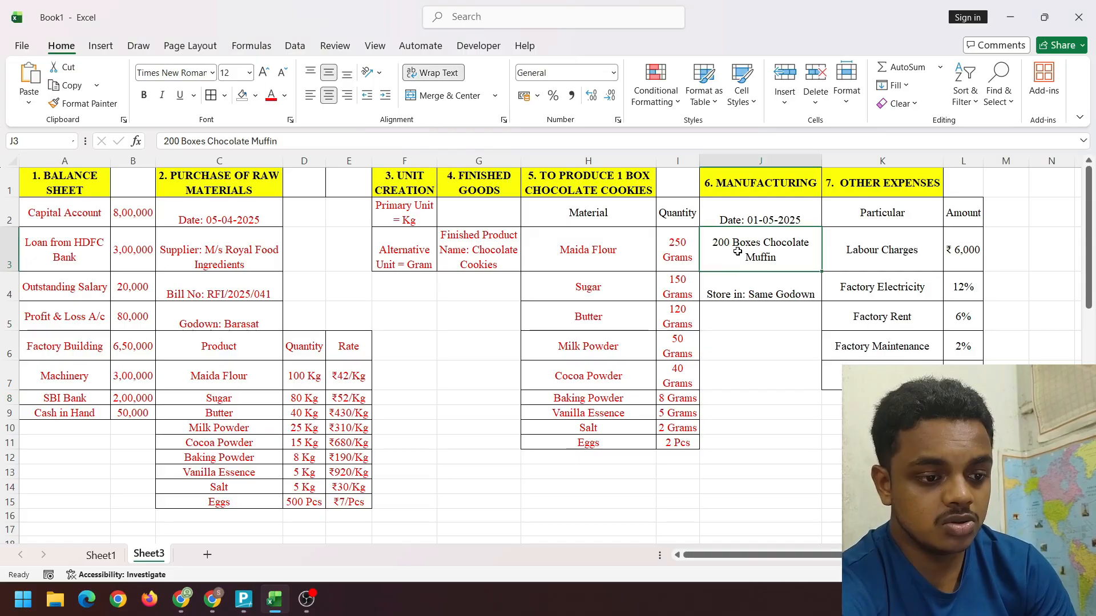
key(alt+Tab)
text(200)
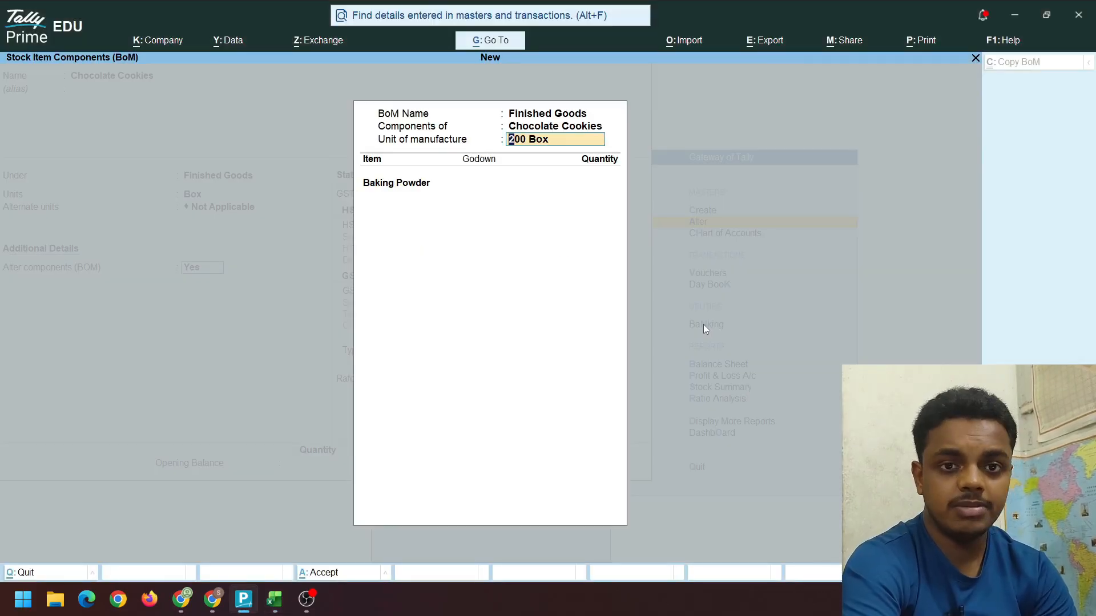
Set the unit of manufacture to 1 Box, and look up the first material, Maida Flour, in the Excel sheet
text(1)
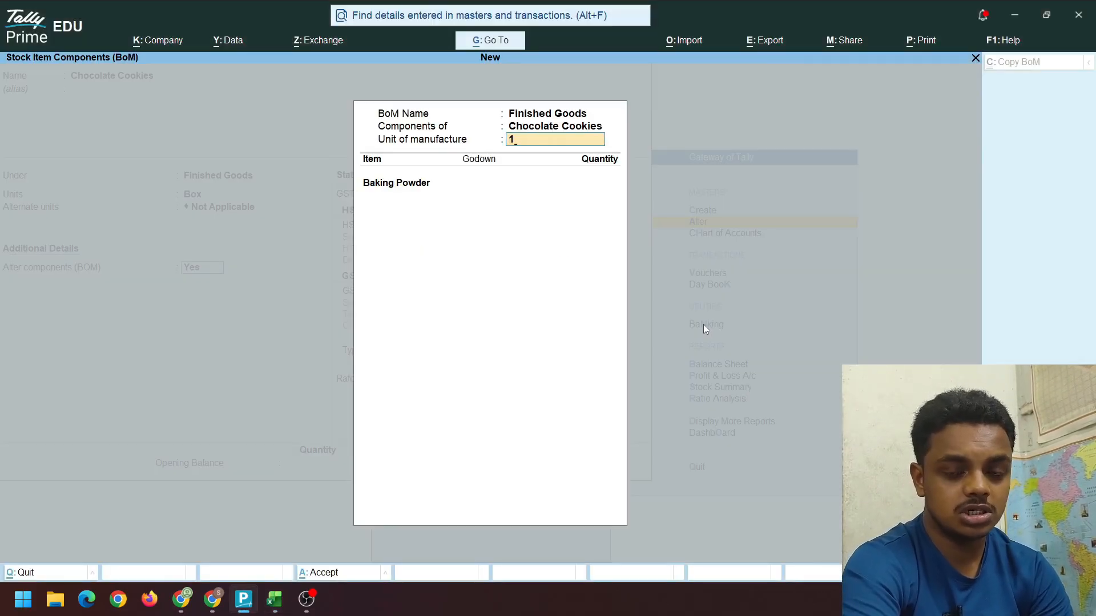
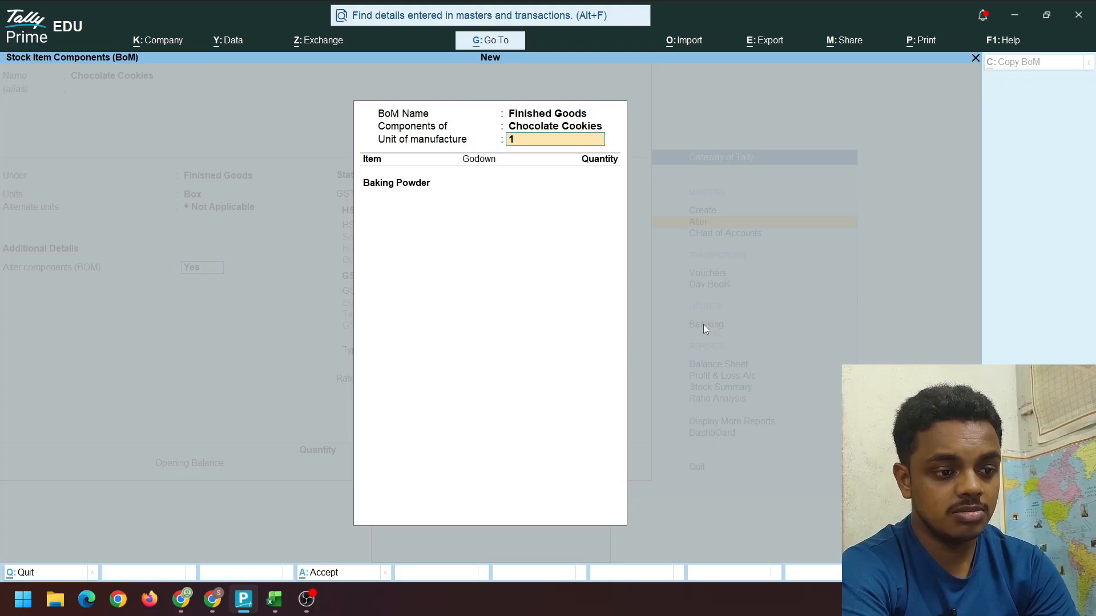
key(Return)
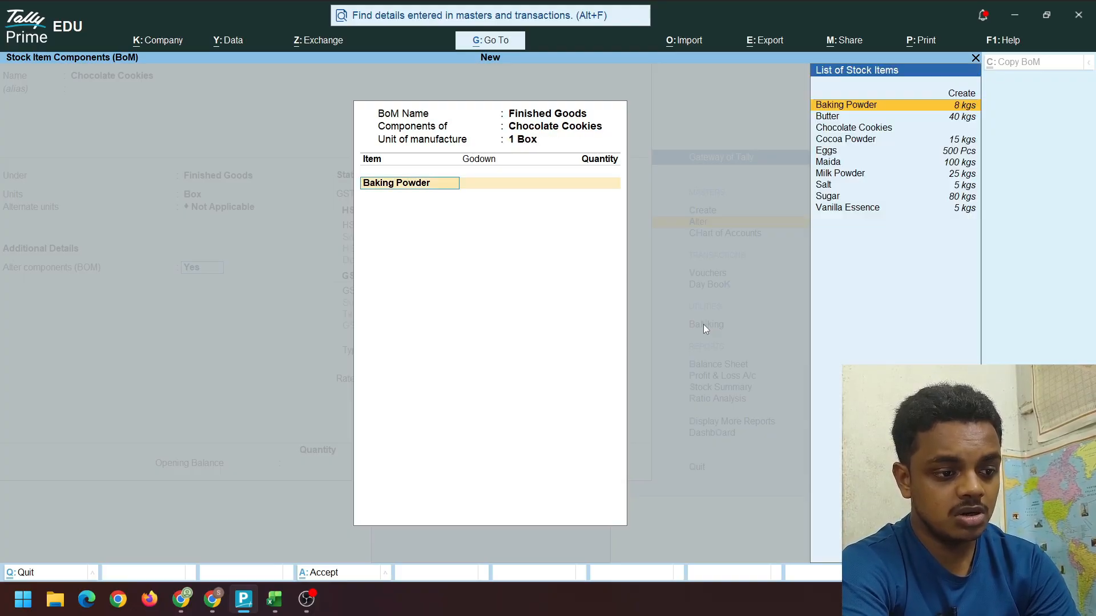
key(alt+Tab)
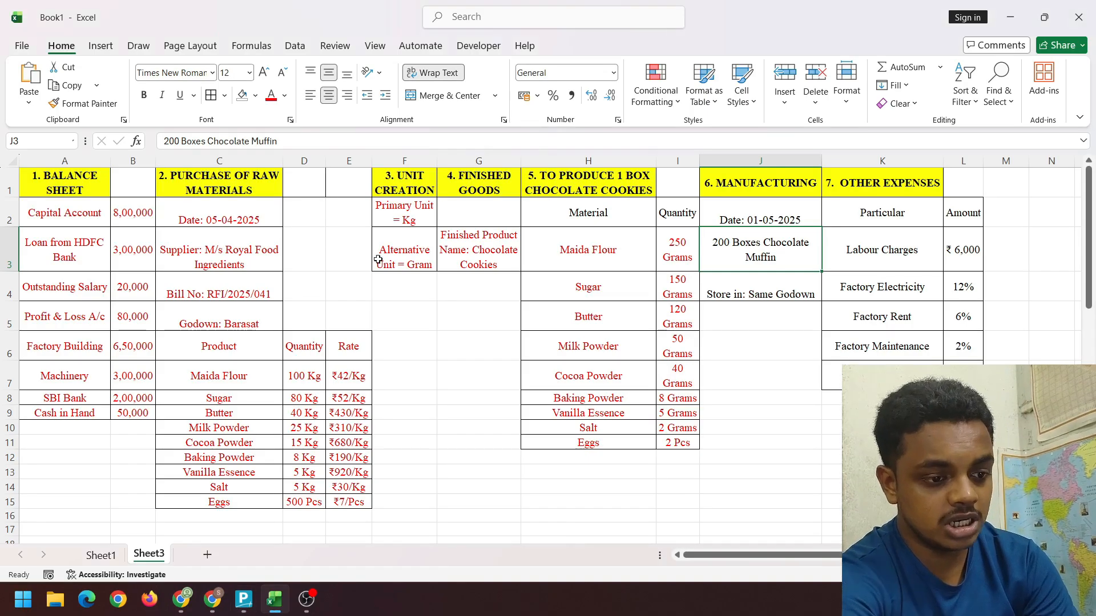
click(622, 259)
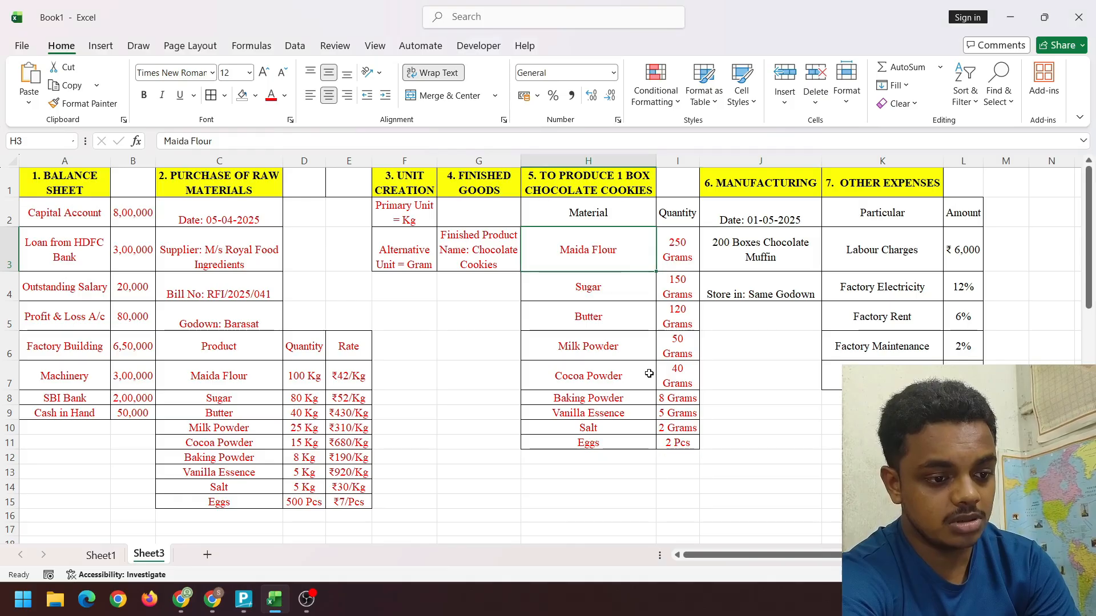
Return to TallyPrime and choose Maida as the first component of the Finished Goods bill of materials
key(alt+Tab)
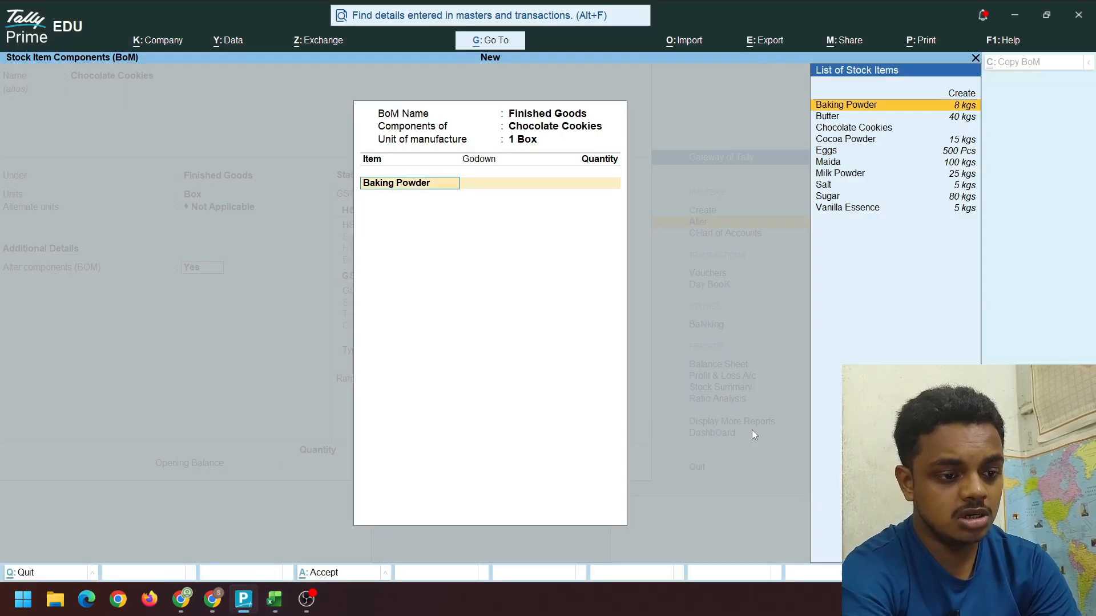
key(Down)
key(Down)
key(Down)
key(Down)
key(Down)
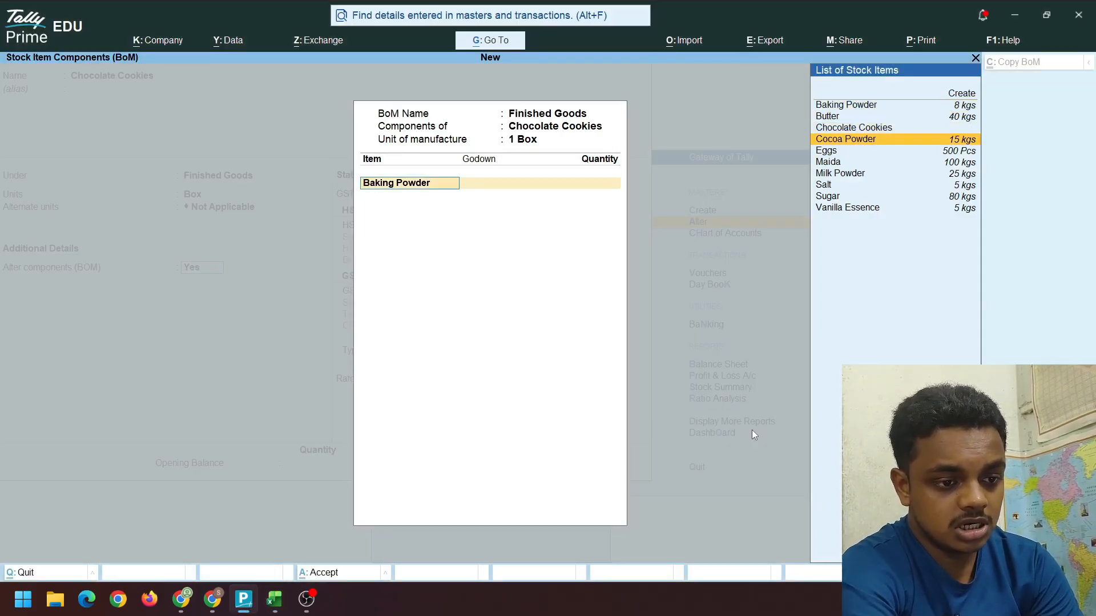
key(Down)
key(Down)
key(Up)
key(Up)
key(Up)
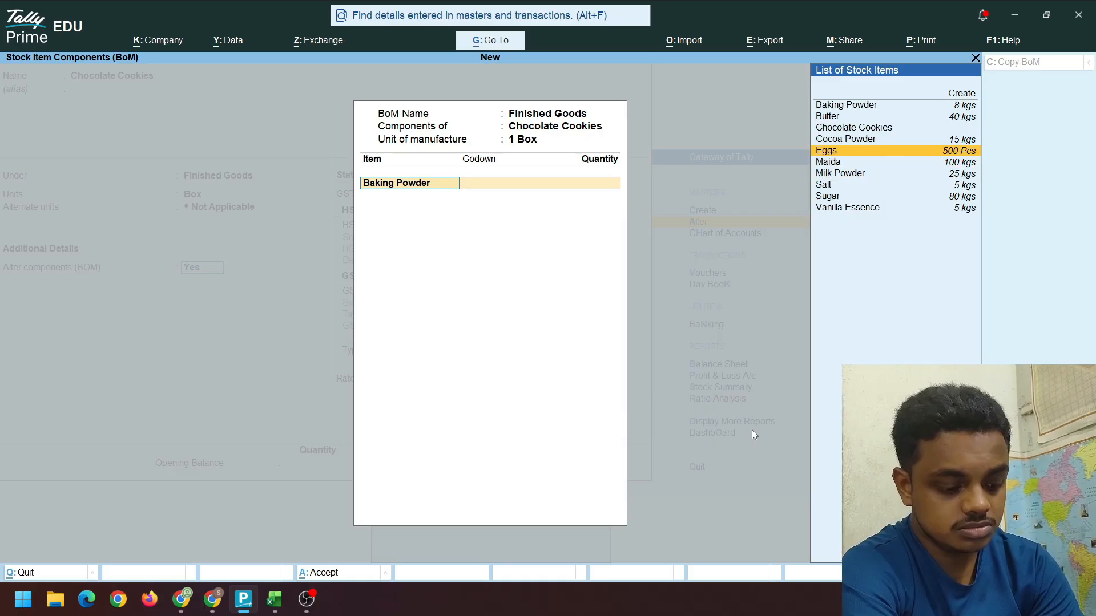
text(m)
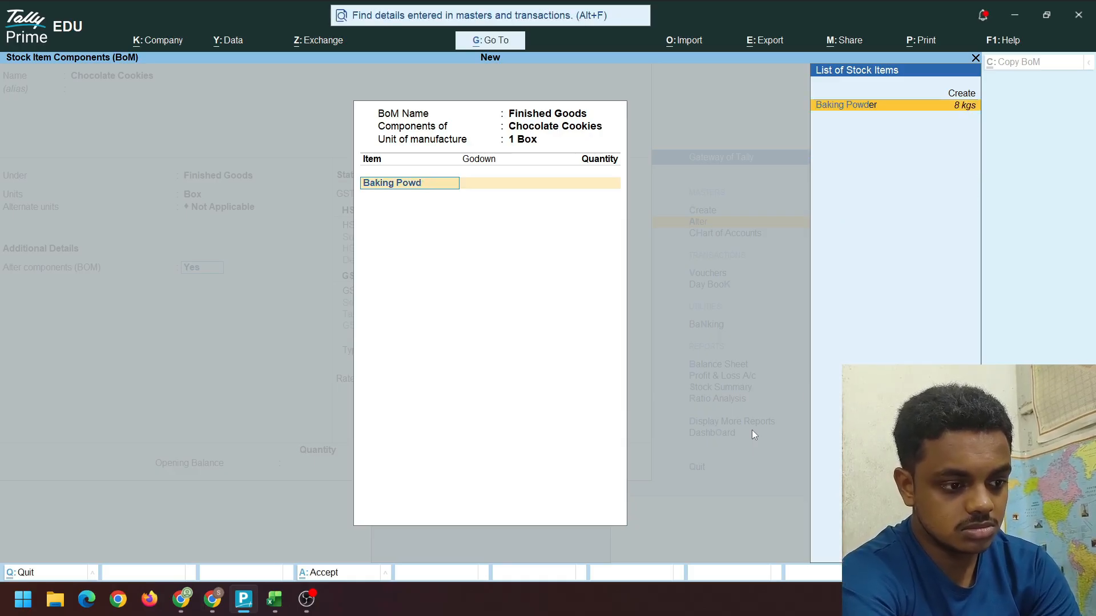
key(Return)
key(BackSpace)
text(ma)
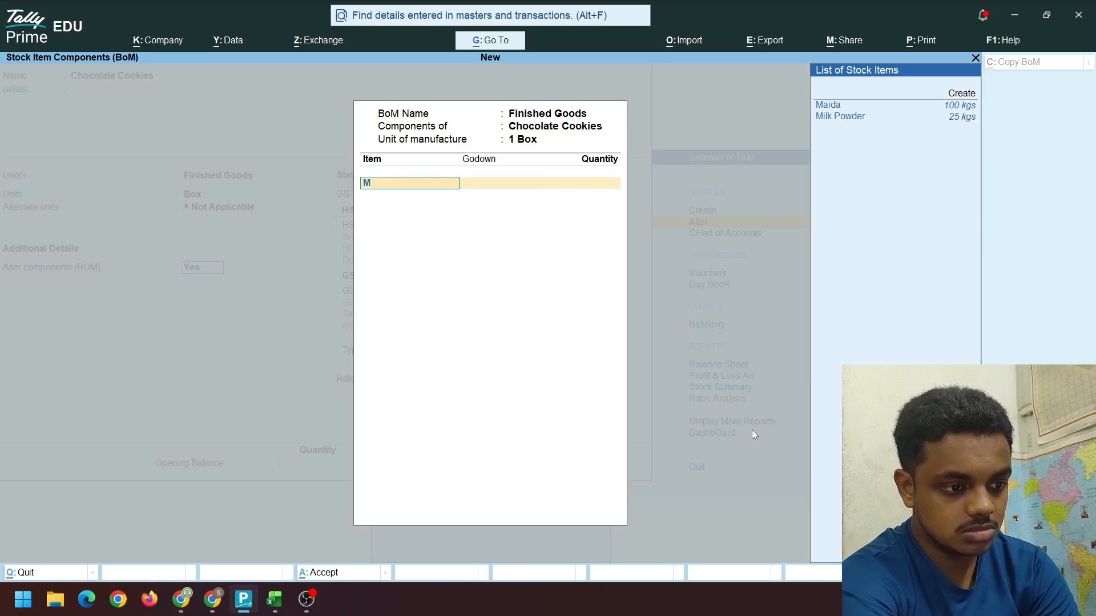
key(Return)
Check Maida Flour in the Excel sheet, and set Maida's godown to Barasat and quantity to 250 gms in TallyPrime
key(alt+Tab)
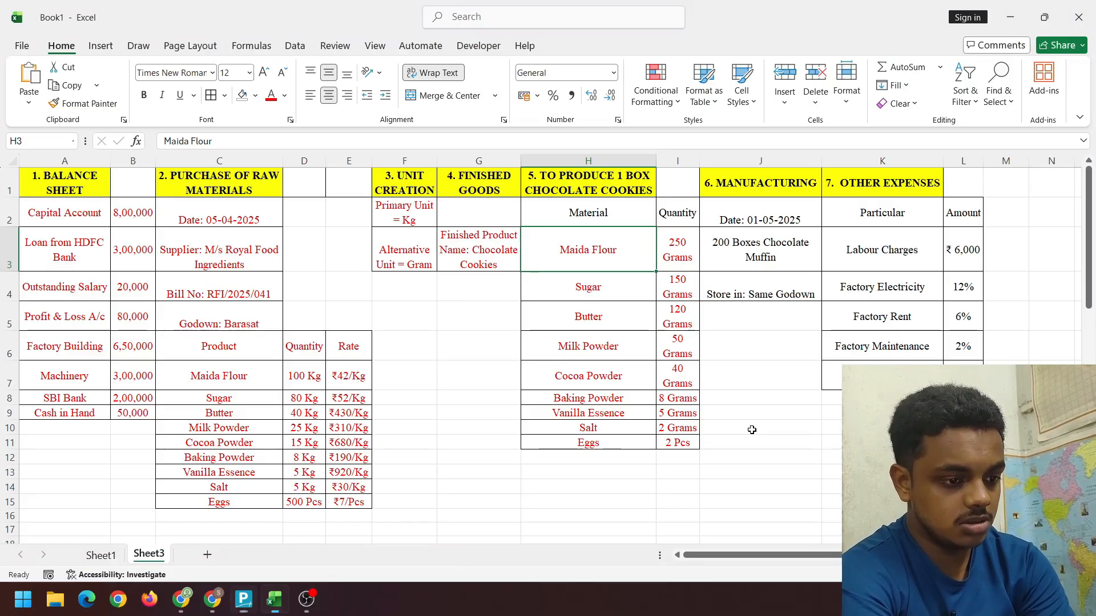
key(alt+Tab)
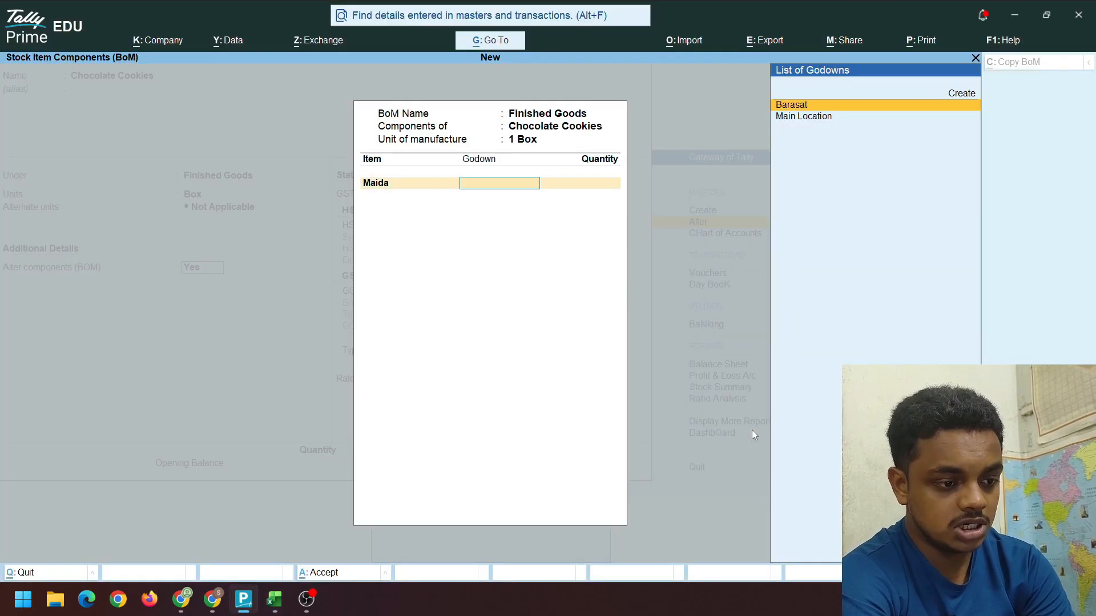
text(B)
key(alt+Tab)
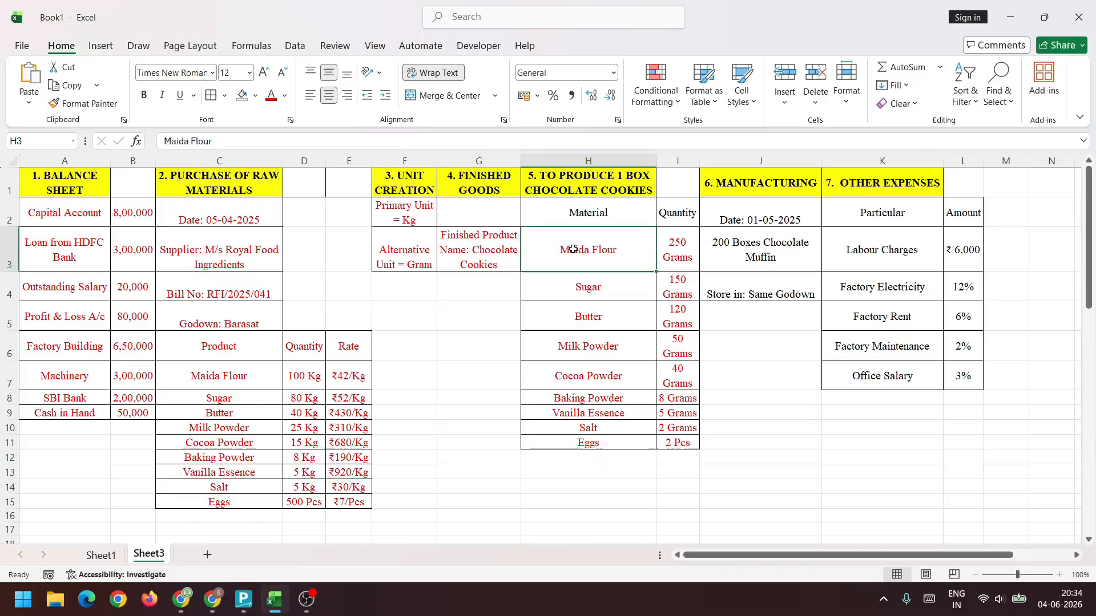
key(alt+Tab)
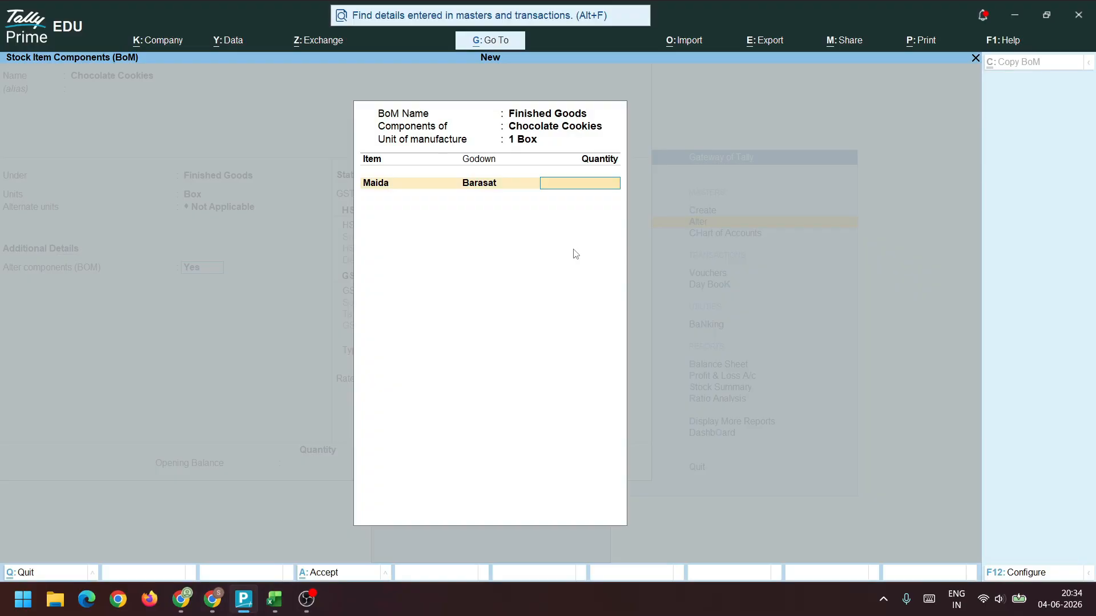
text(250 gms)
key(Return)
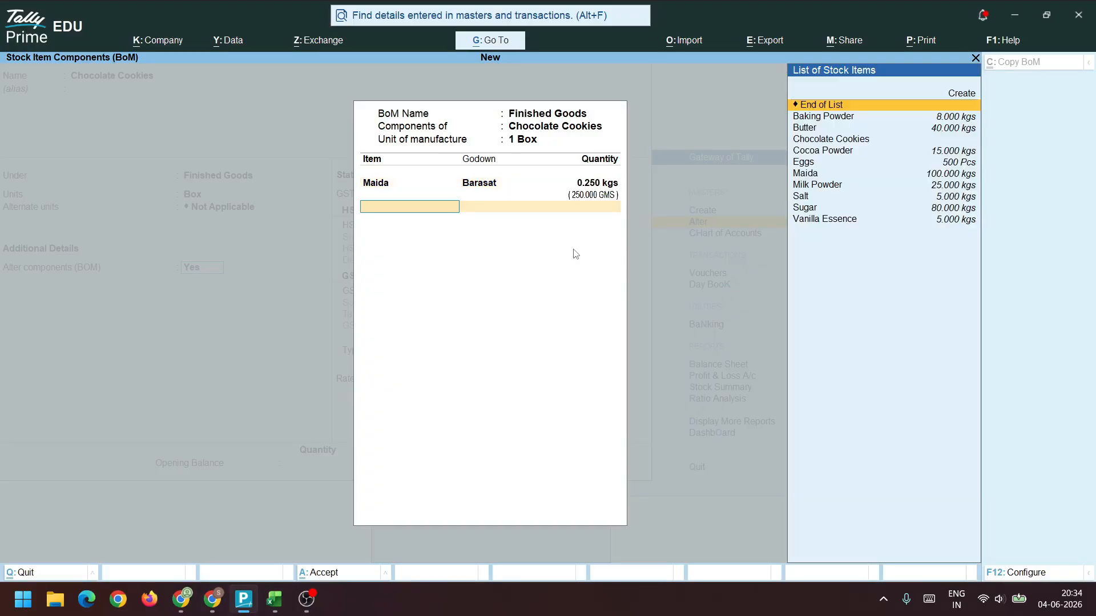
key(BackSpace)
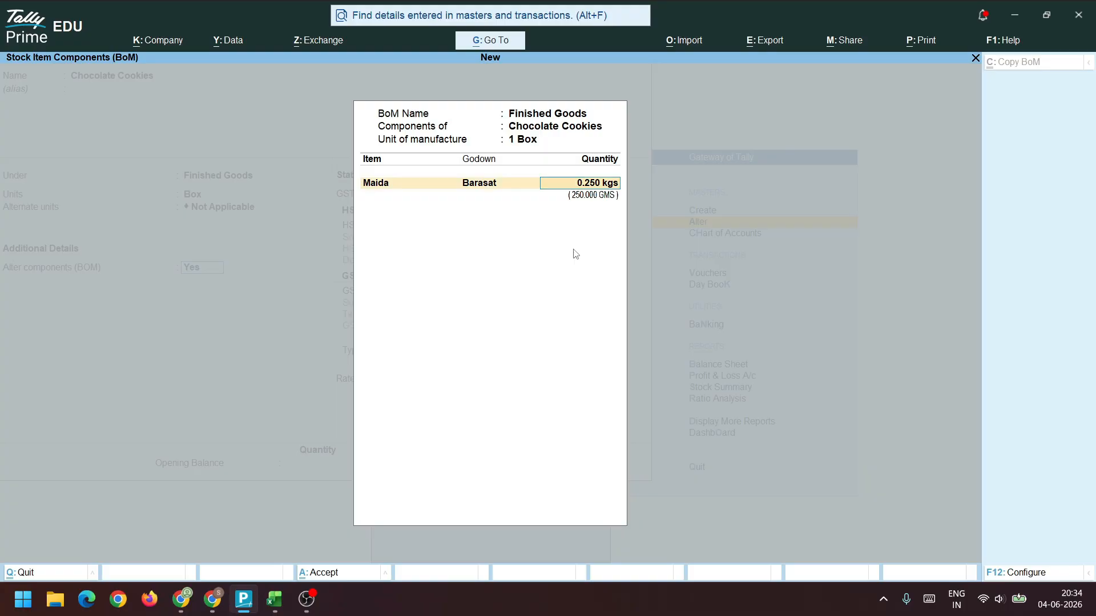
text(250g)
key(Return)
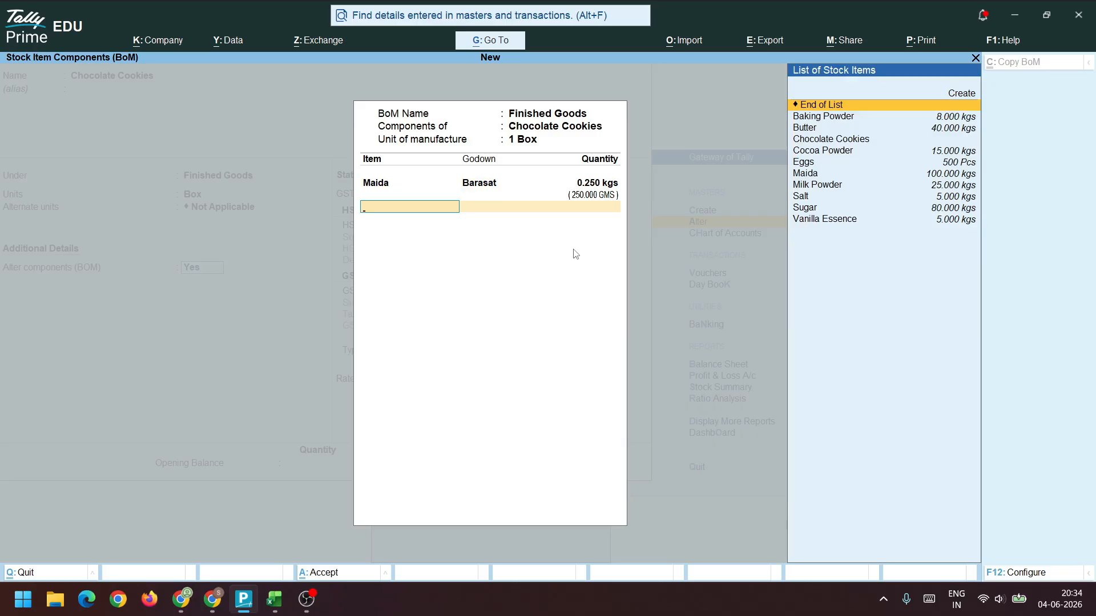
Check the next material in the Excel sheet and add Sugar in TallyPrime from the Barasat godown with a quantity of 150 gms
key(alt+Tab)
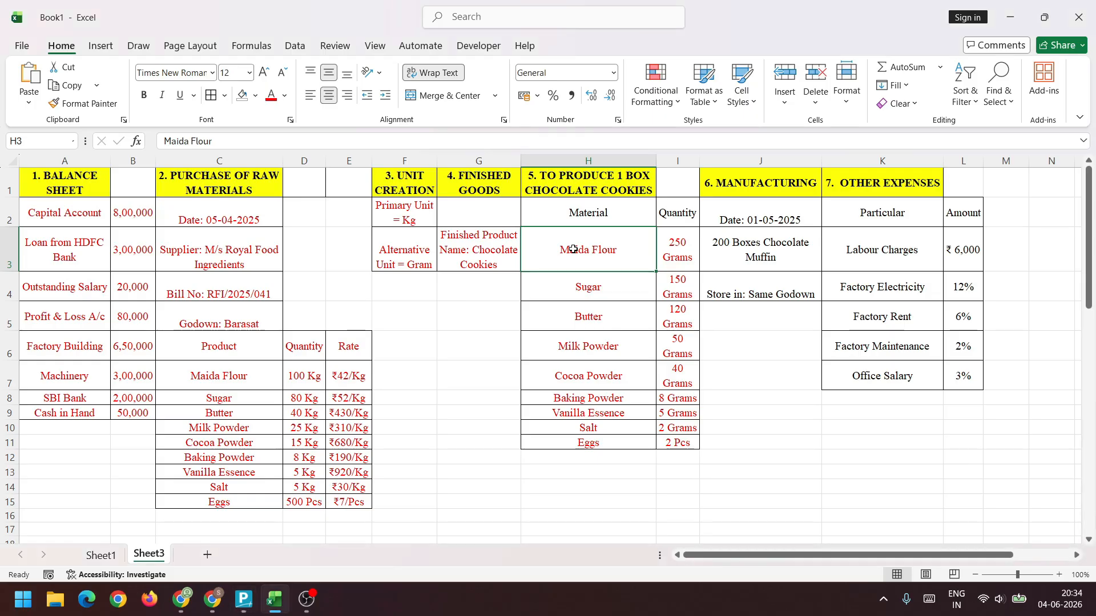
key(alt+Tab)
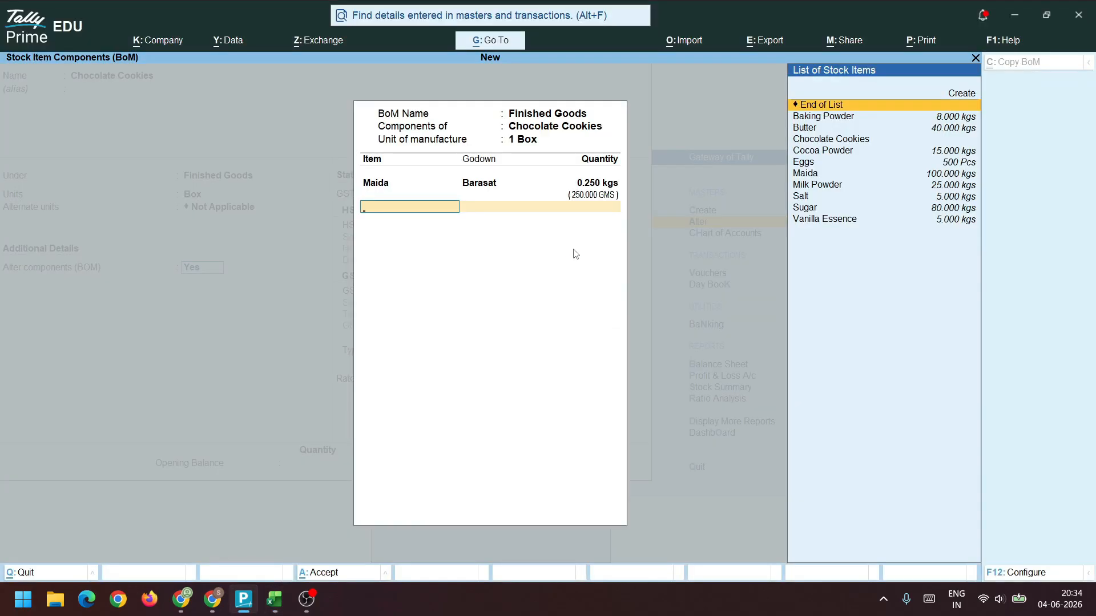
text(Su)
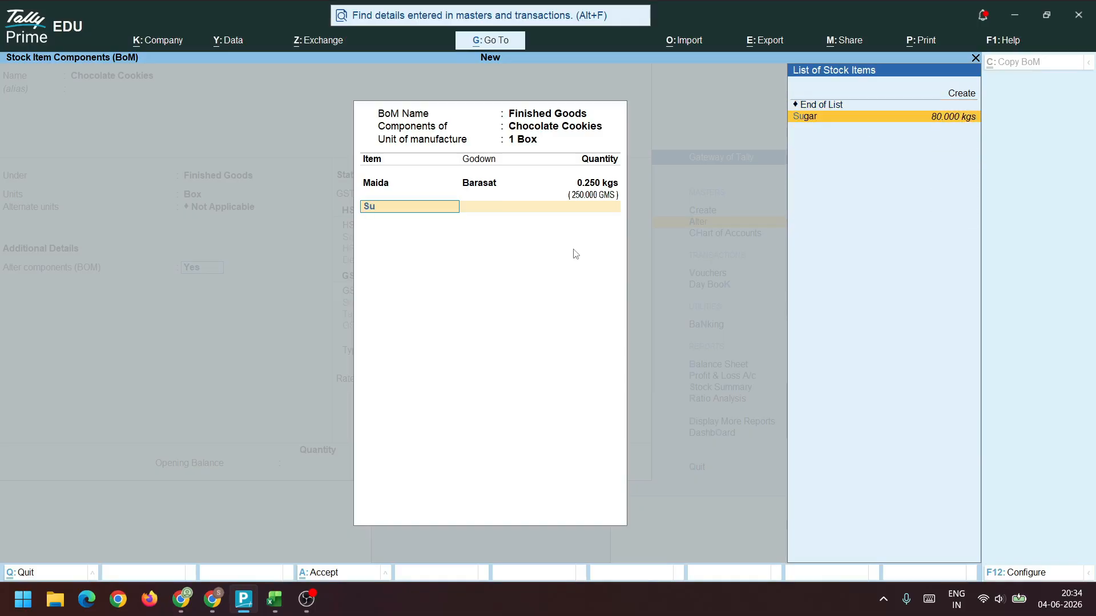
key(Return)
text(B)
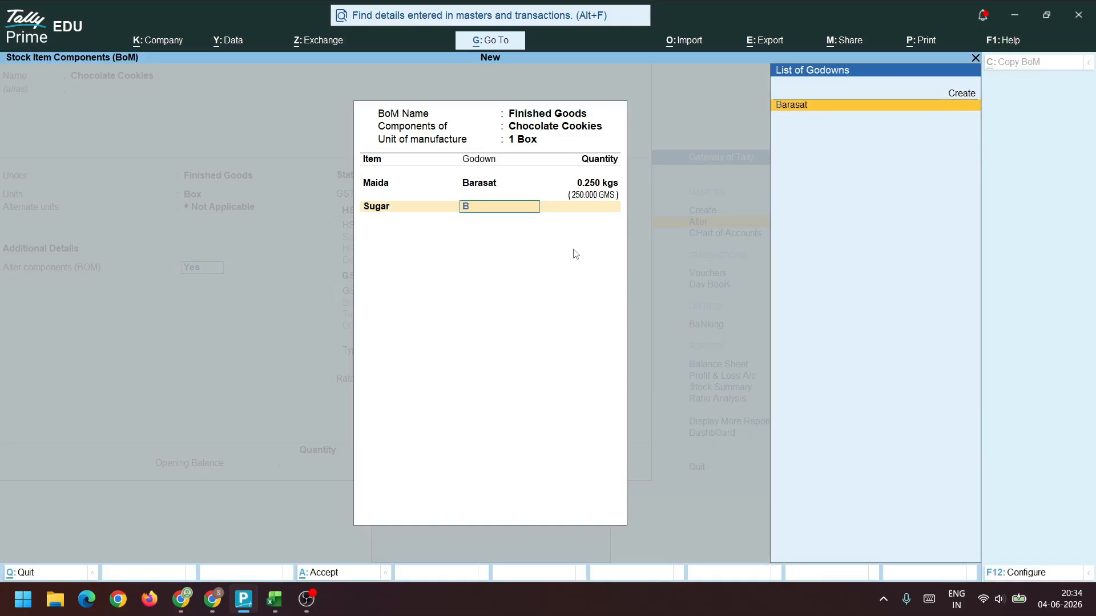
key(Return)
text(150)
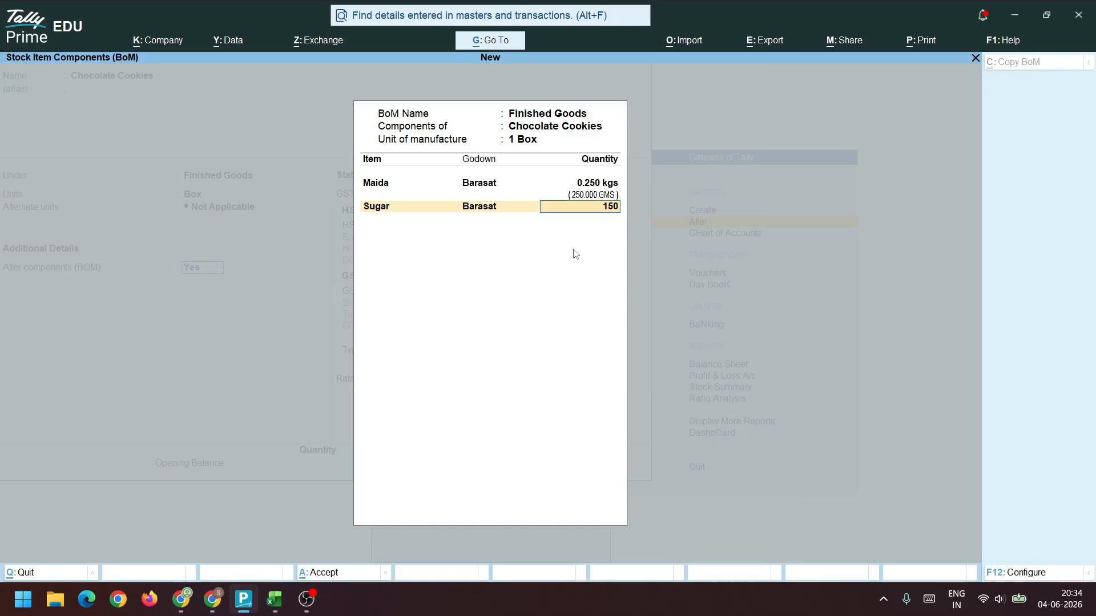
key(Return)
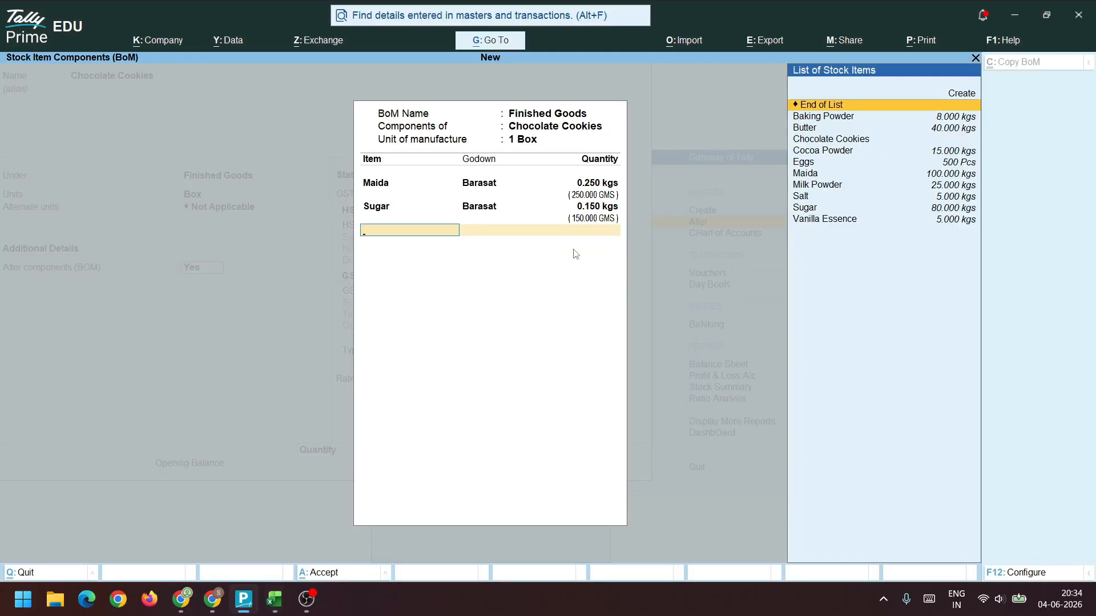
Add Butter from the Barasat godown as the third component with a quantity of 120 gms
text(Butt)
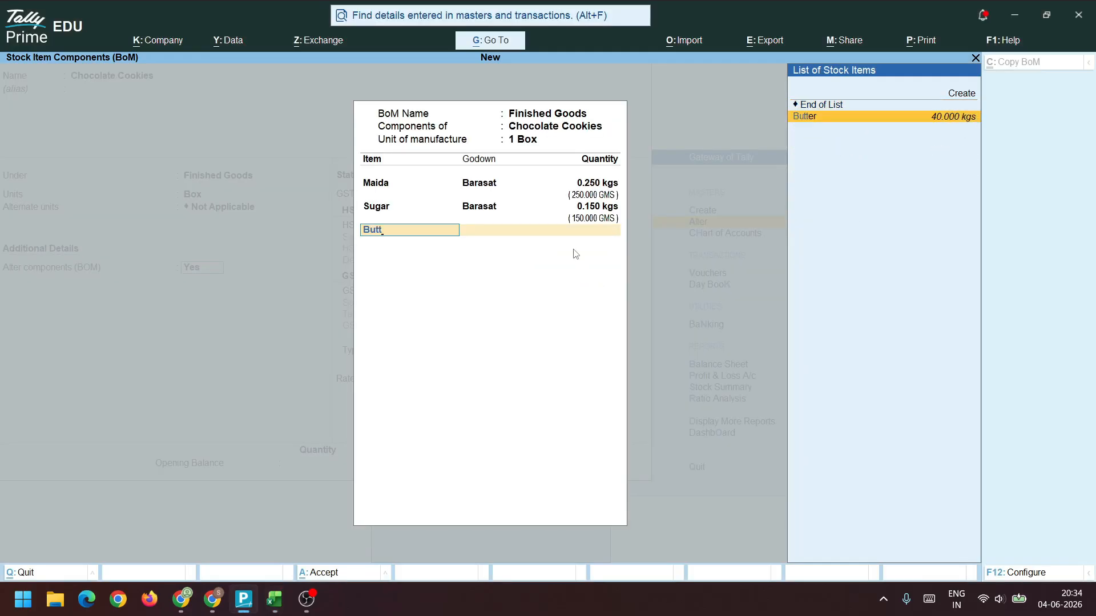
key(Return)
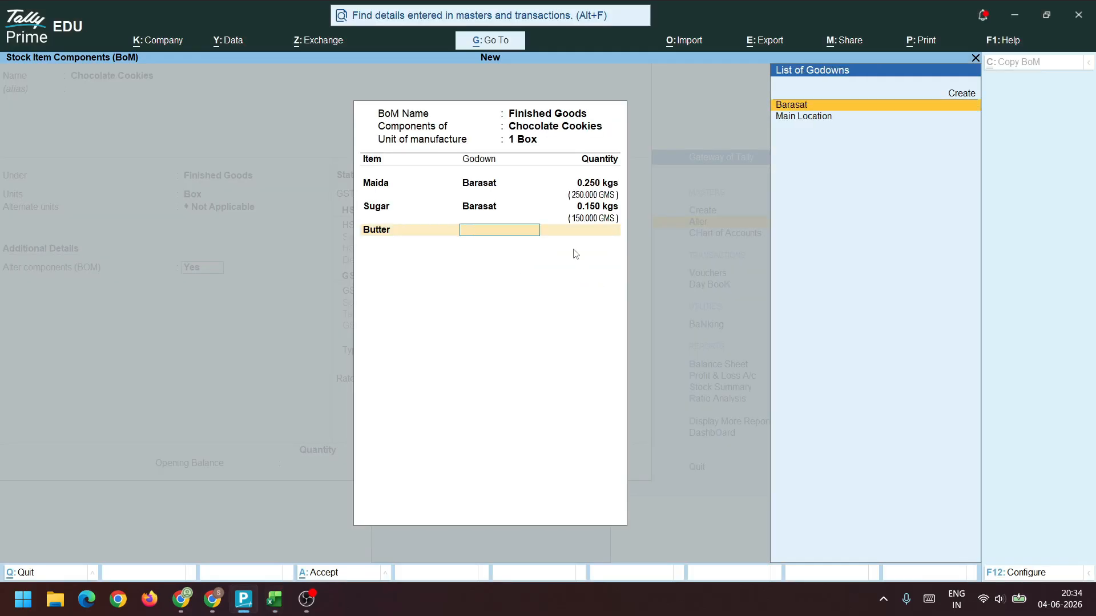
key(Return)
text(1)
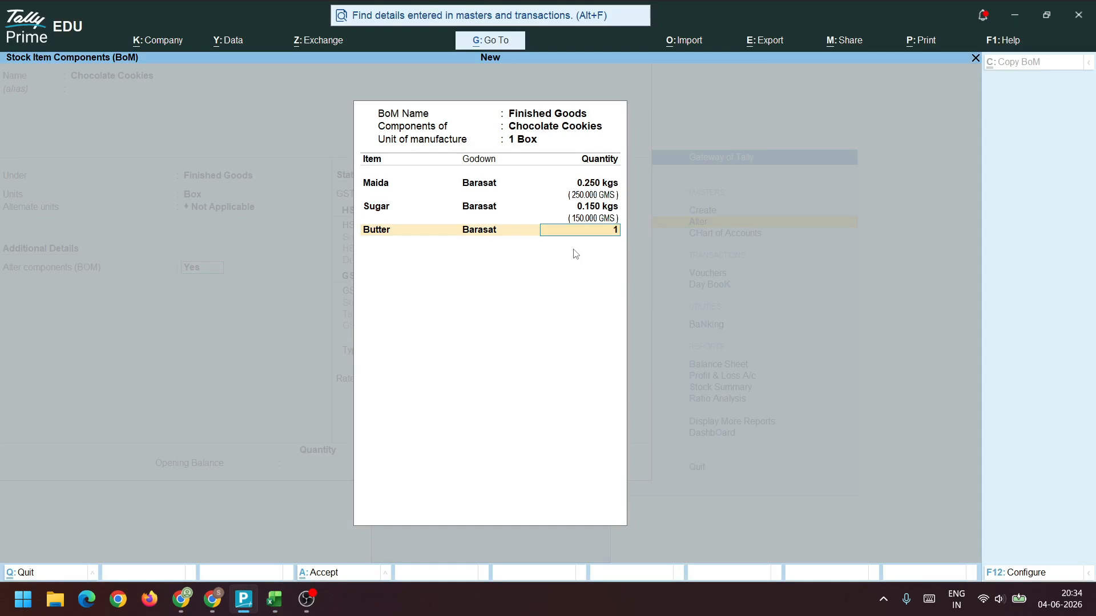
text(20)
key(Return)
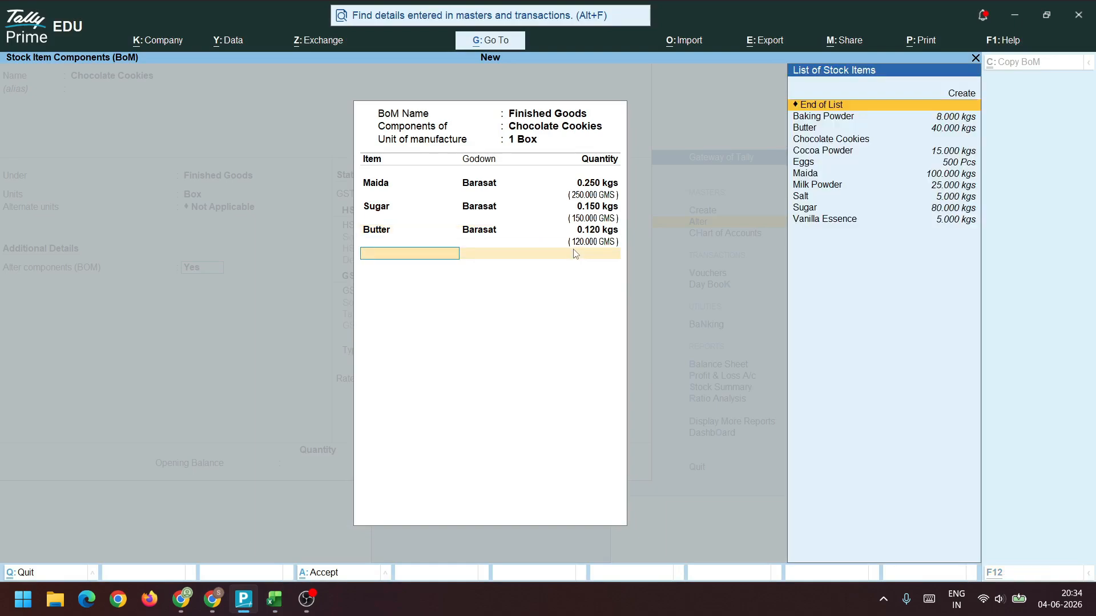
Add Milk Powder from the Barasat godown with a quantity of 50 gms in TallyPrime, checking materials against the Excel sheet
key(alt+Tab)
key(alt+Tab)
text(Mil)
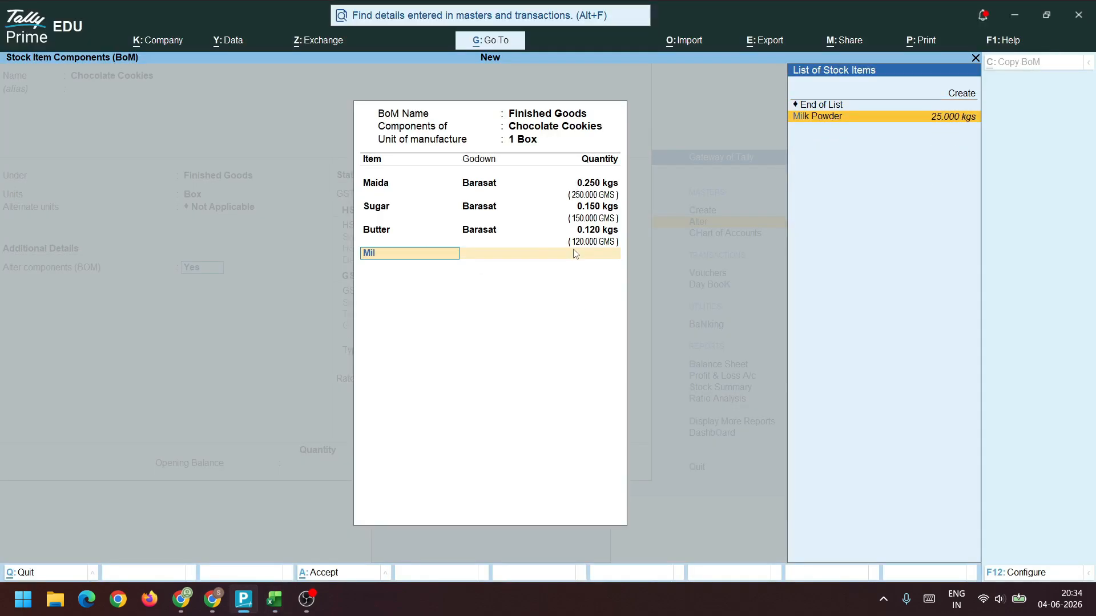
key(Return)
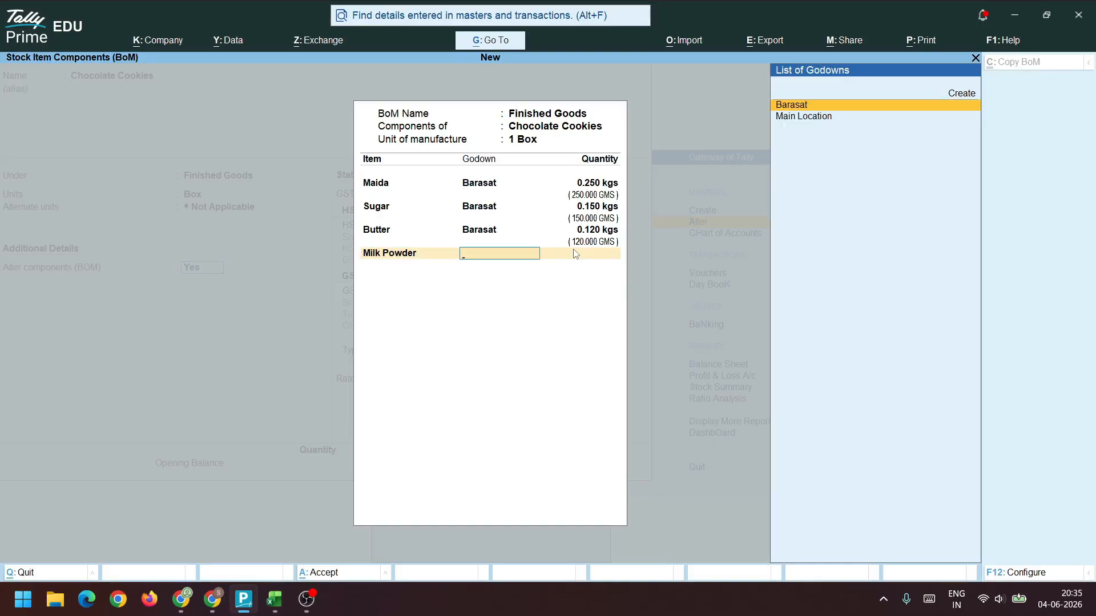
key(Return)
text(50)
key(Return)
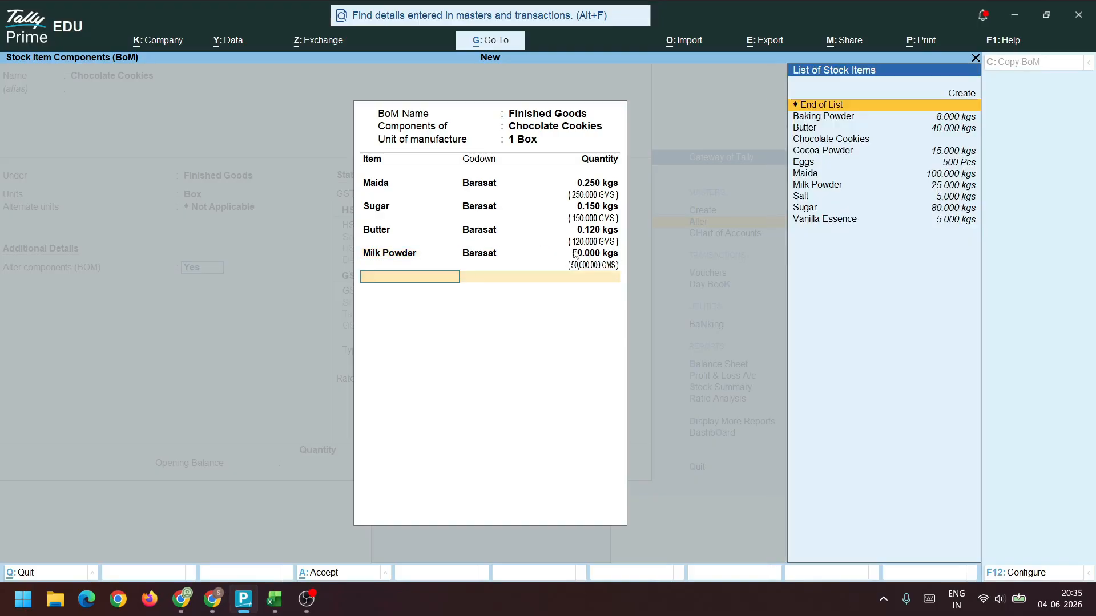
key(BackSpace)
text(0.05)
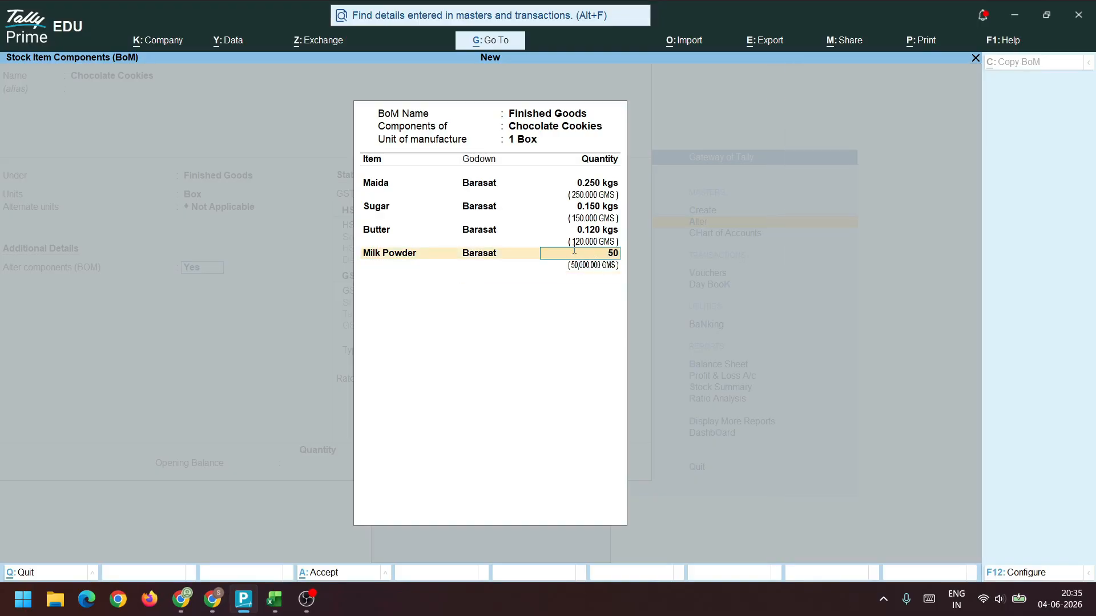
key(Return)
key(alt+Tab)
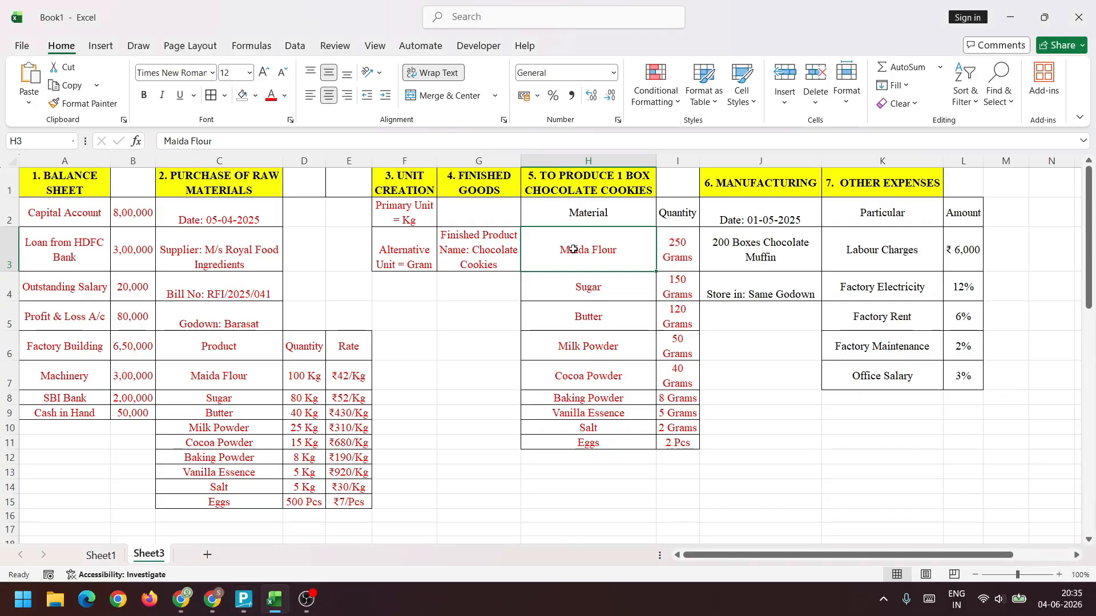
Add Cocoa Powder from the Barasat godown with a quantity of 40 gms to the bill of materials in TallyPrime
key(alt+Tab)
text(C)
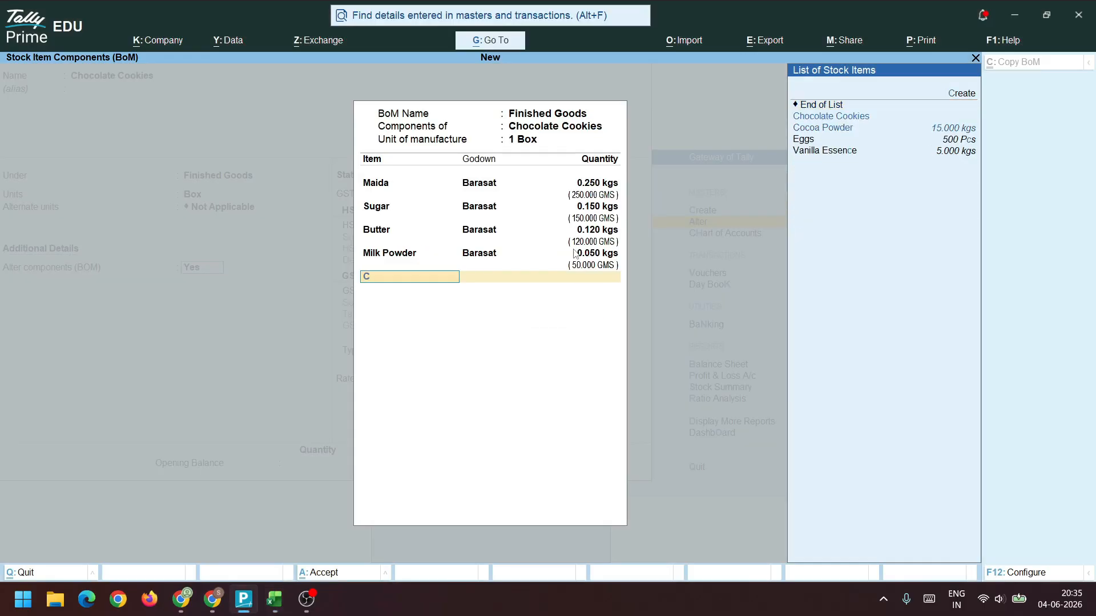
text(o)
key(Return)
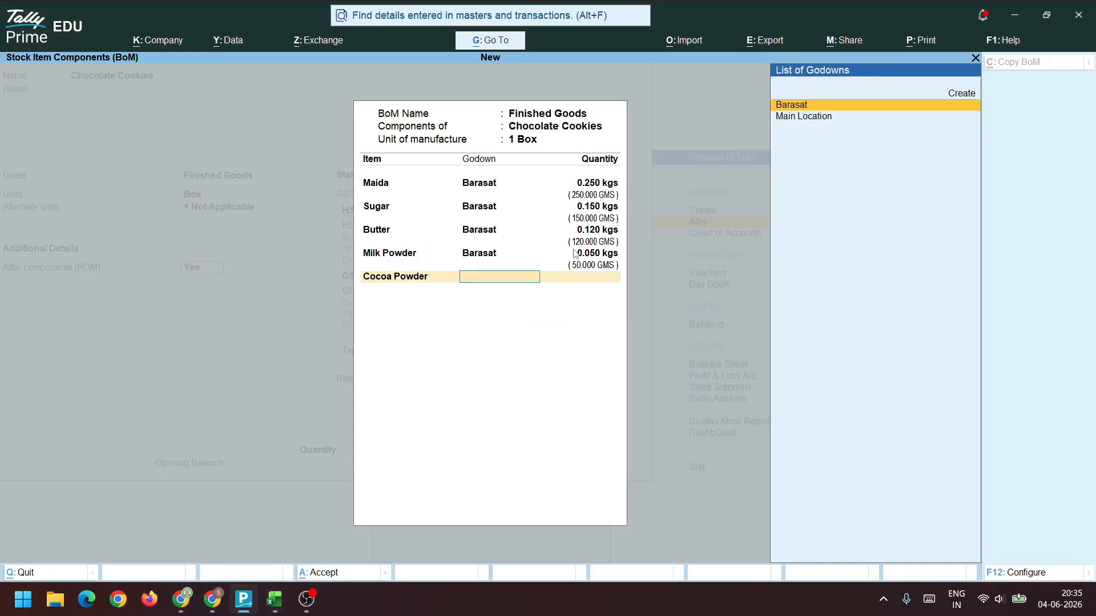
key(Return)
text(40g)
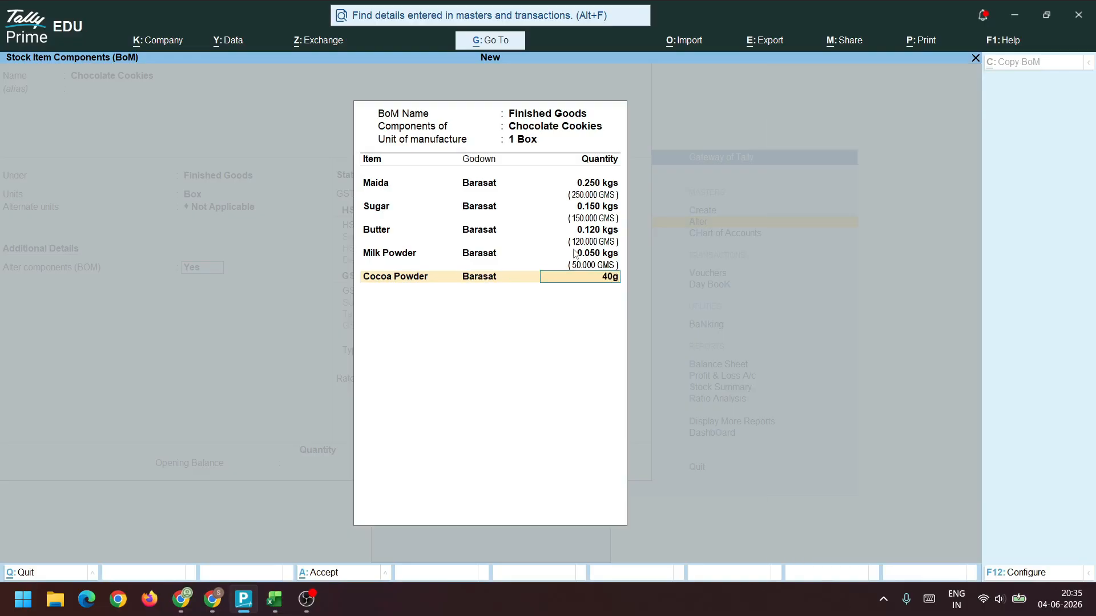
key(Return)
Check the next material in the Excel sheet and add Baking Powder in TallyPrime from the Barasat godown with a quantity of 8 gms
key(alt+Tab)
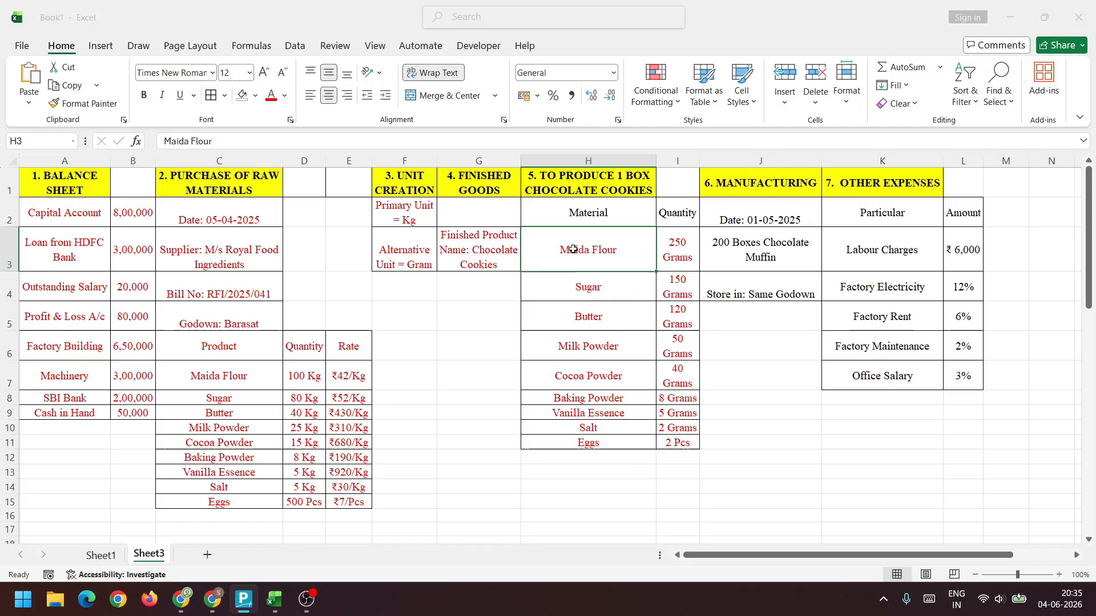
key(alt+Tab)
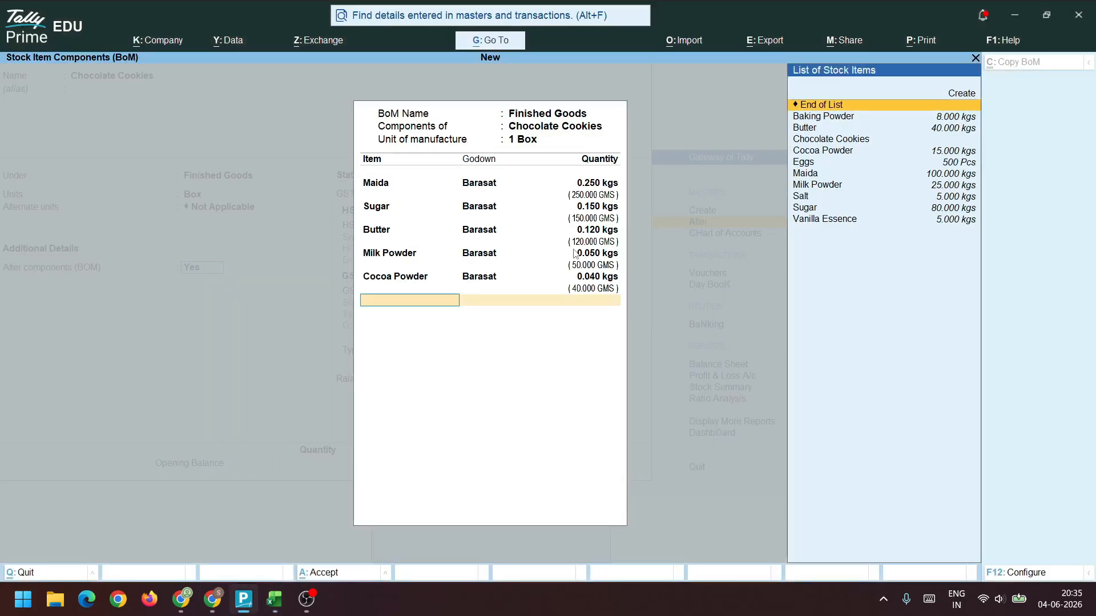
text(B)
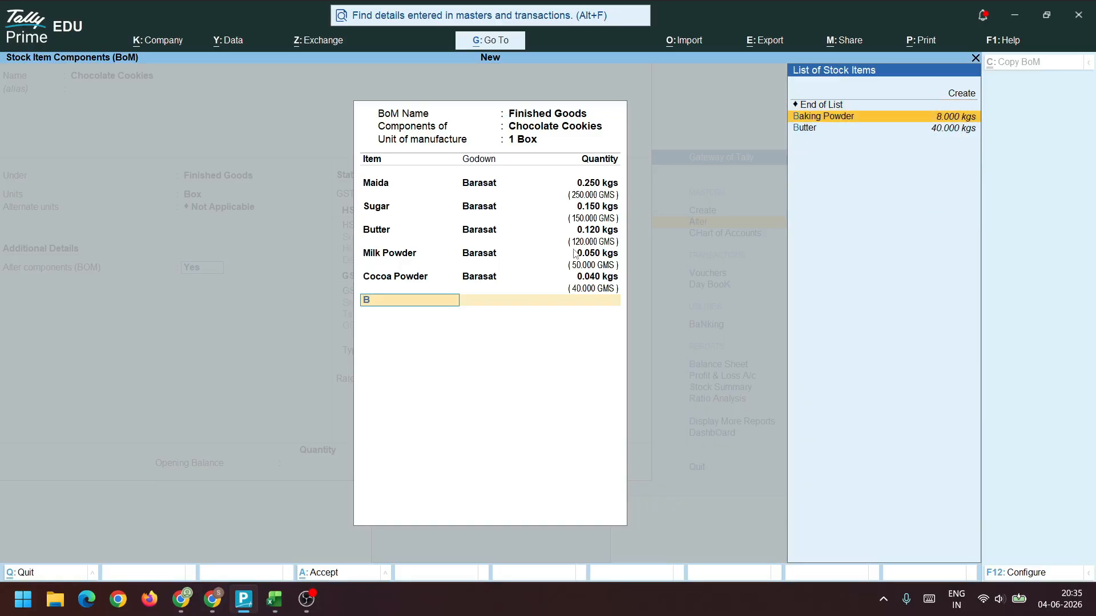
key(Return)
key(Return)
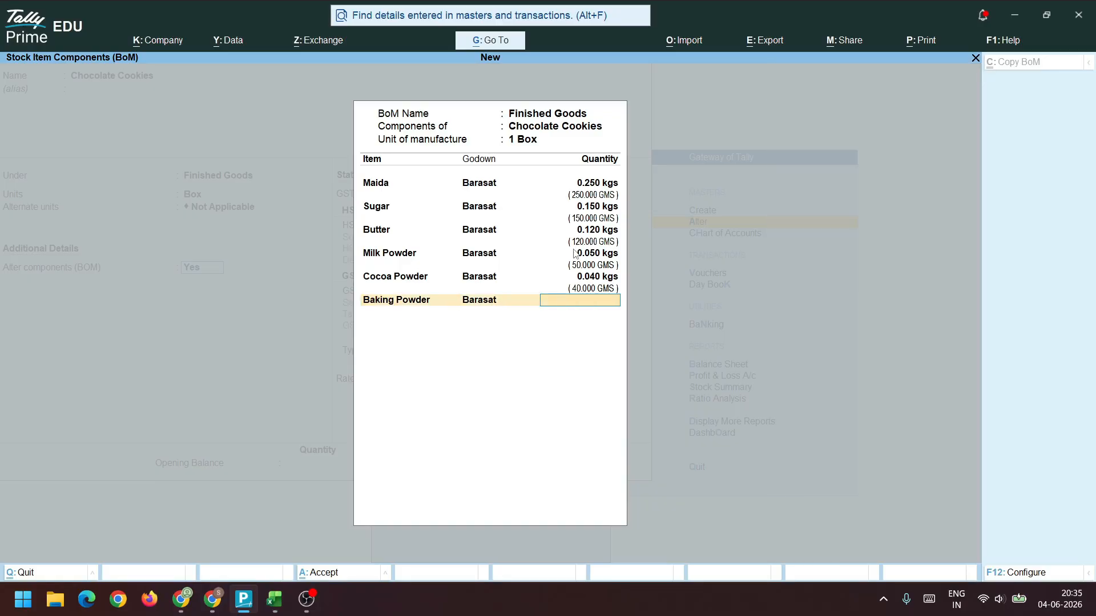
text(8 gms)
key(Return)
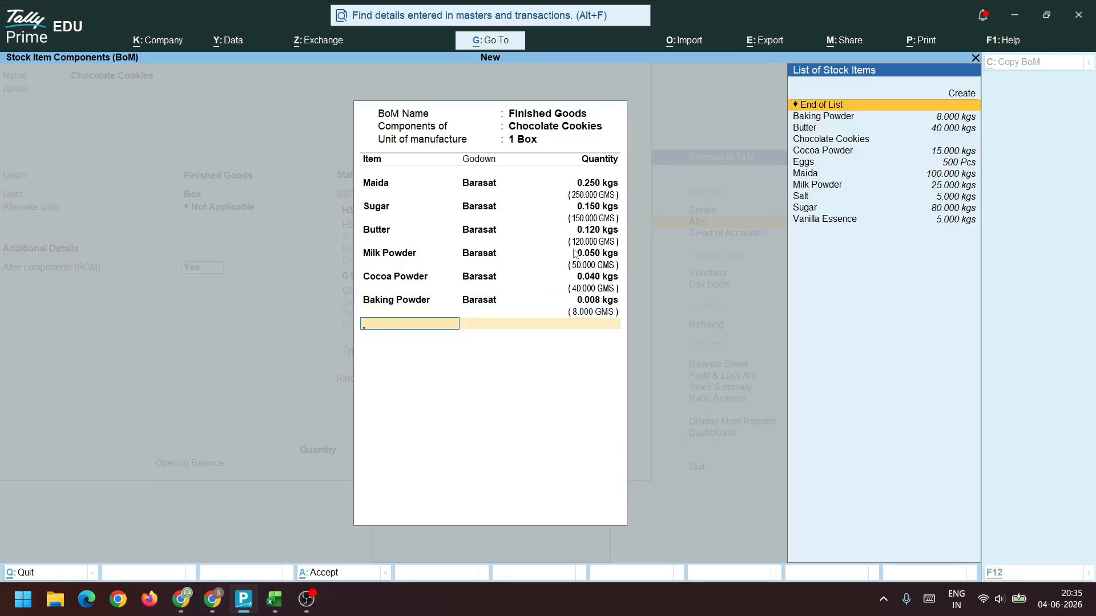
Check the Excel sheet and add Vanilla Essence in TallyPrime from the Barasat godown with a quantity of 5 gms
key(alt+Tab)
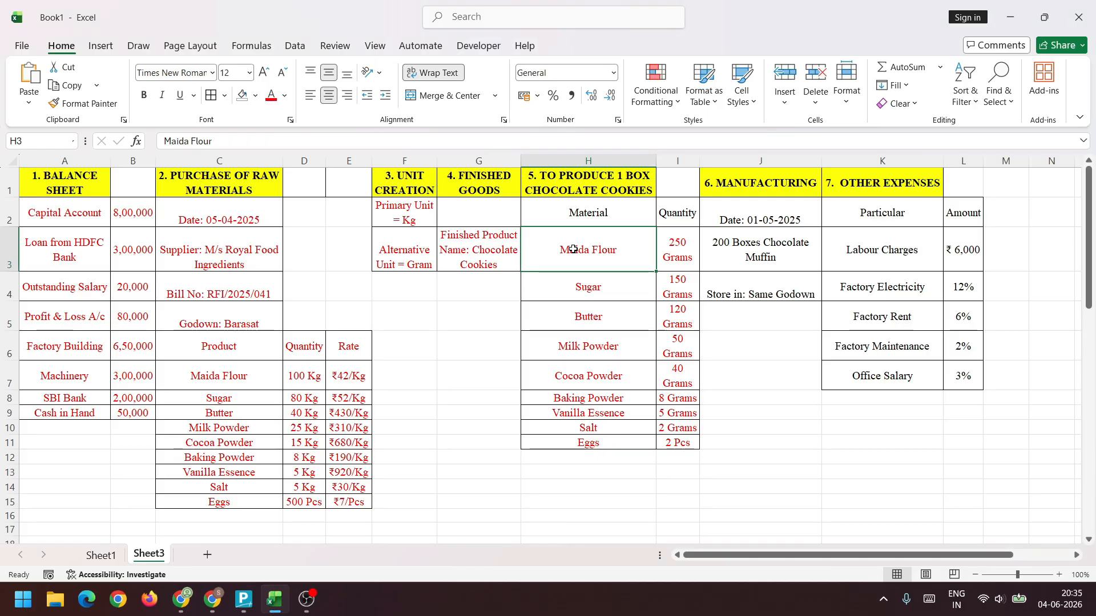
key(alt+Tab)
text(Va)
key(Return)
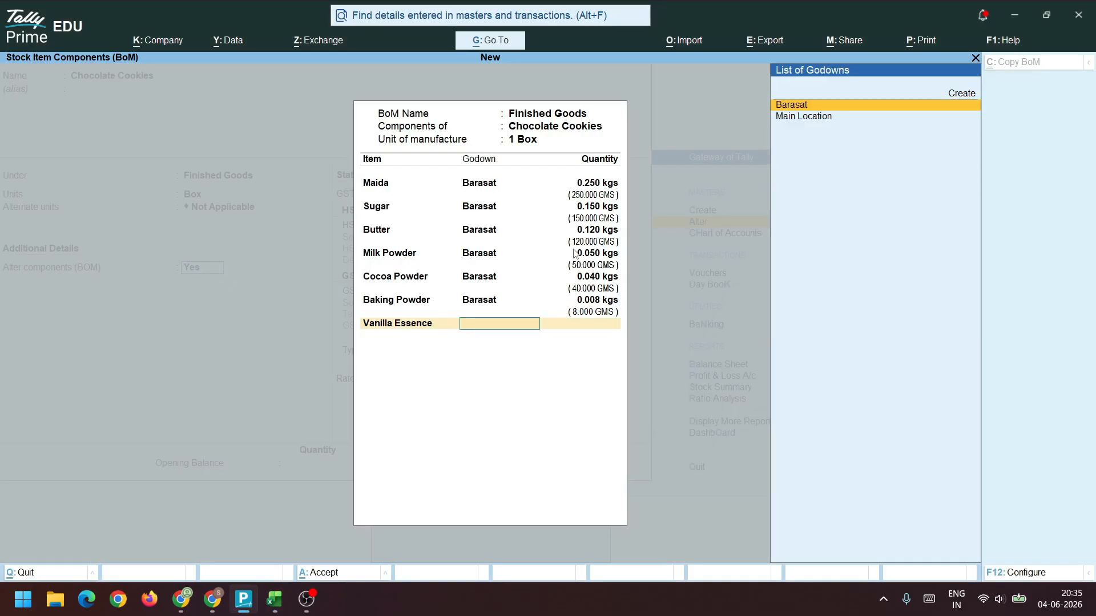
key(Return)
text(5 gms)
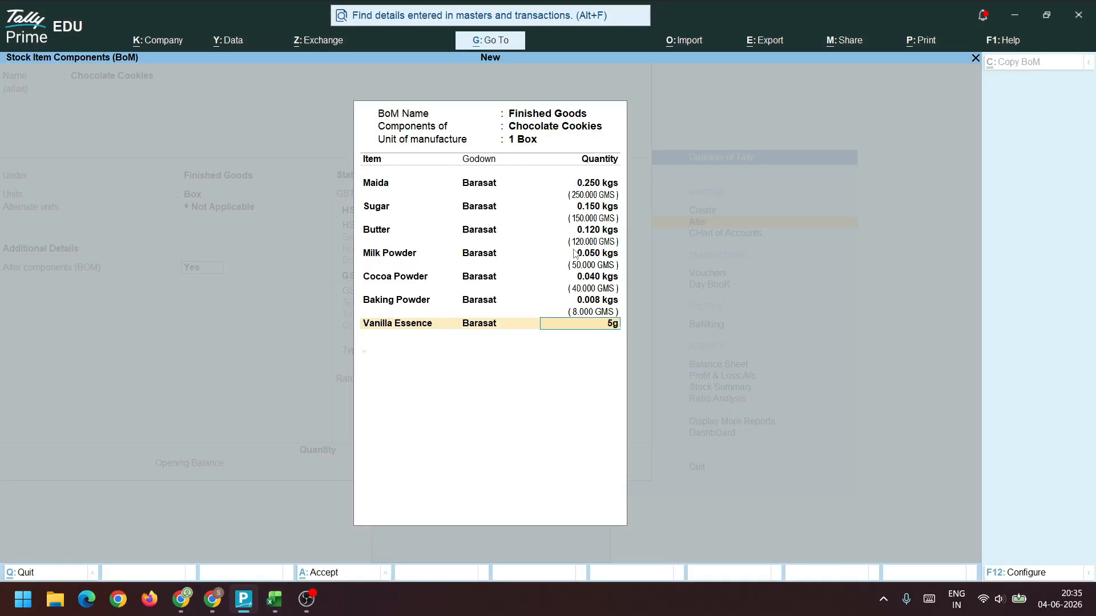
key(Return)
Check the remaining materials in the Excel sheet and add Salt in TallyPrime from the Barasat godown with a quantity of 2 gms
key(alt+Tab)
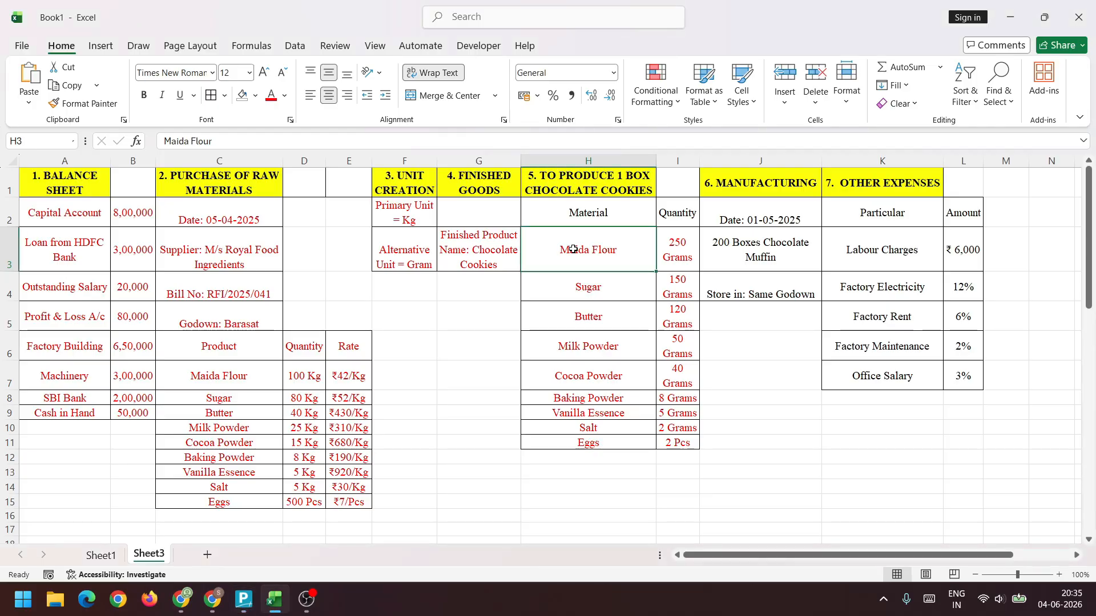
key(alt+Tab)
text(Sa)
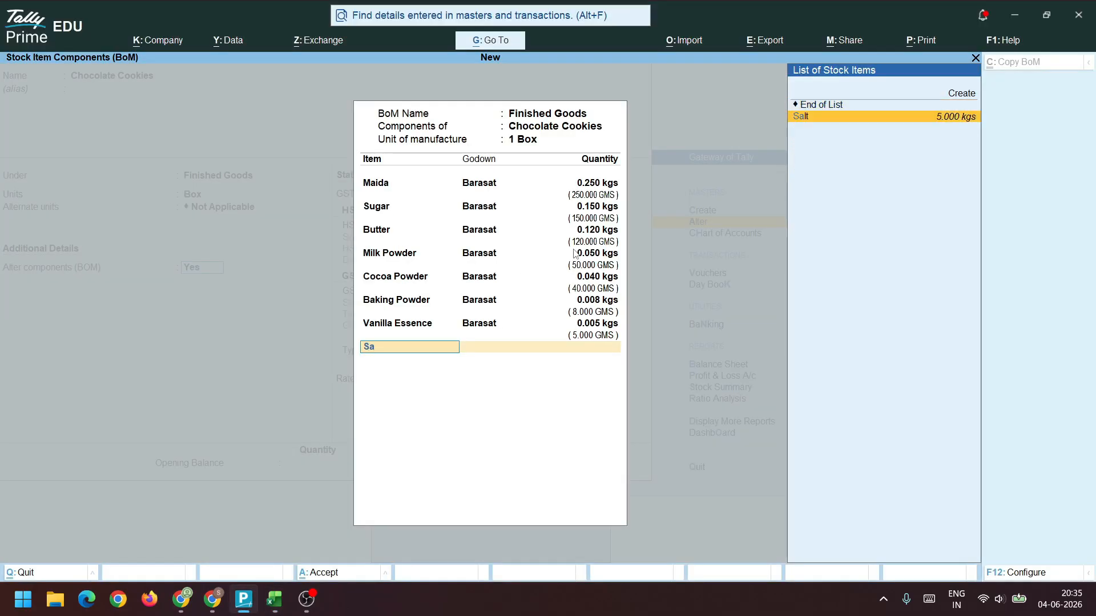
key(Return)
key(Return)
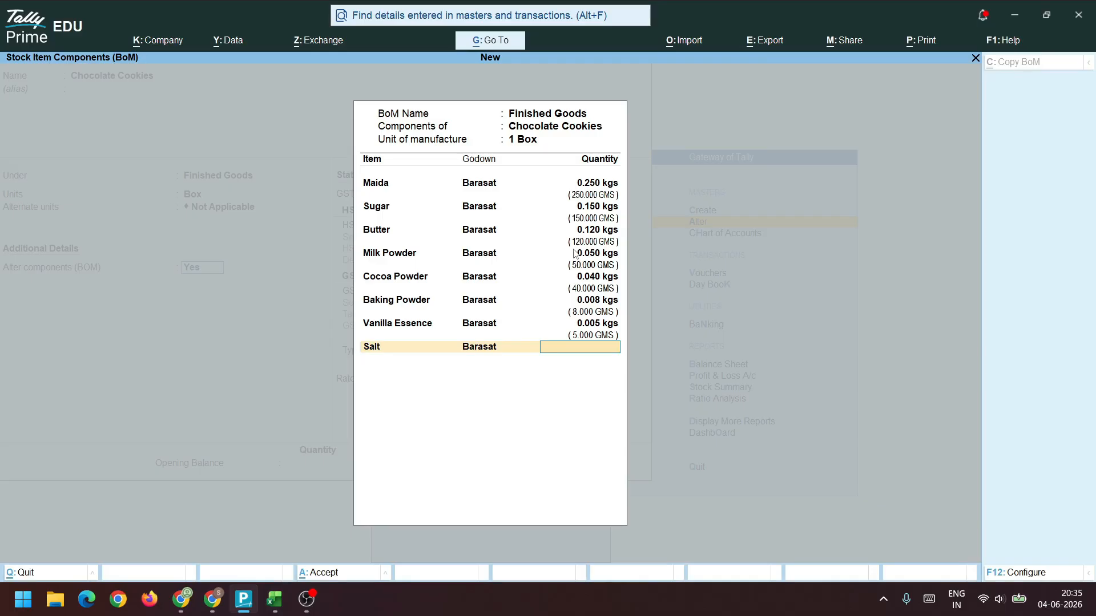
text(2g)
key(Return)
Add Eggs from the Barasat godown with a quantity of 2 Pcs and finish the component list
text(Eg)
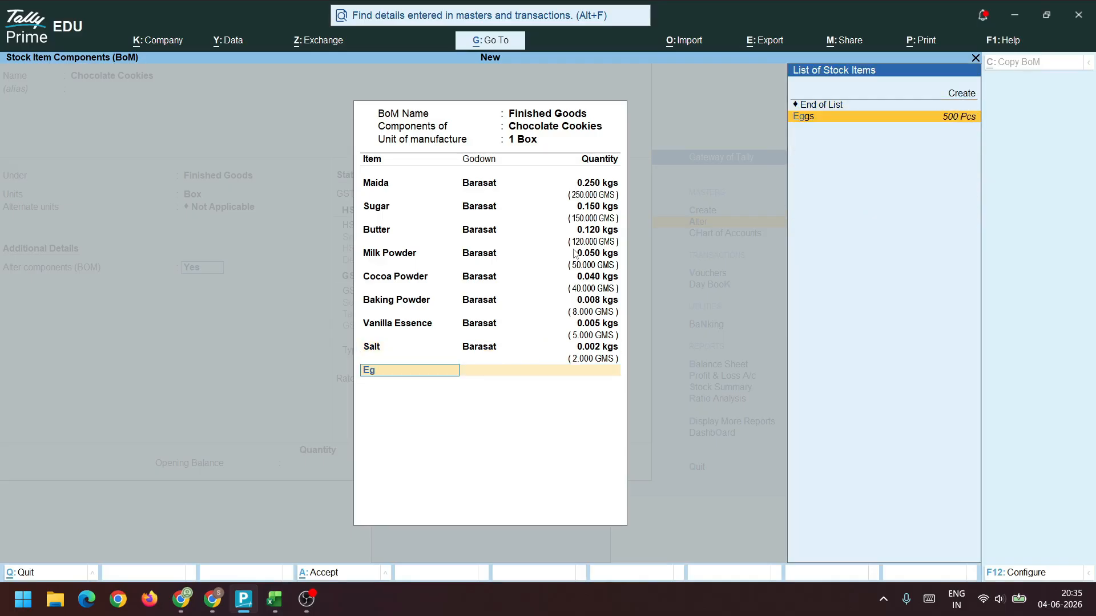
key(Return)
key(Return)
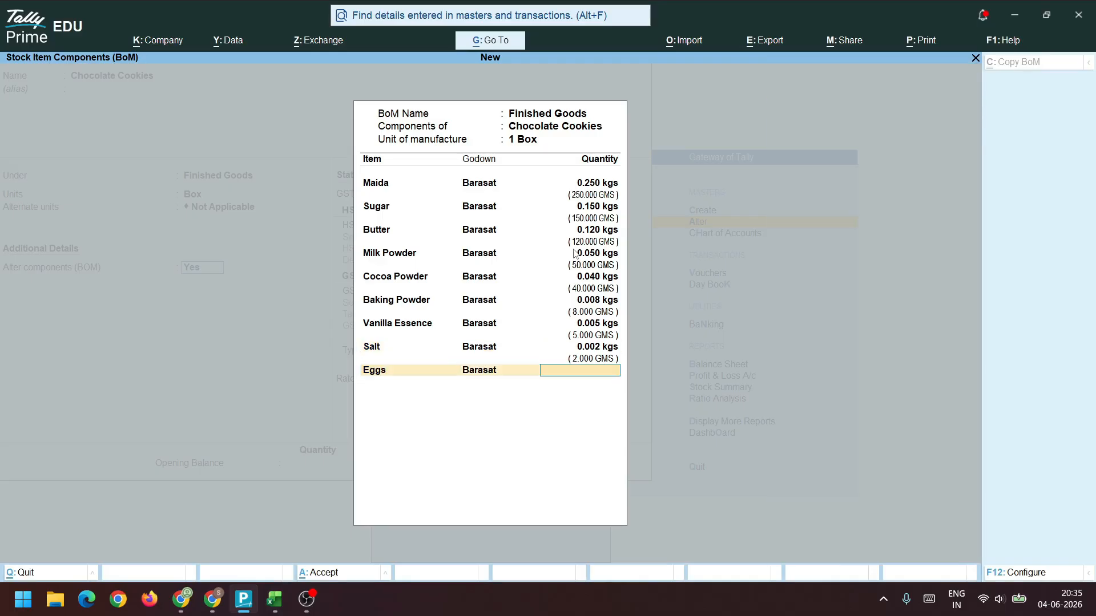
text(2)
key(Return)
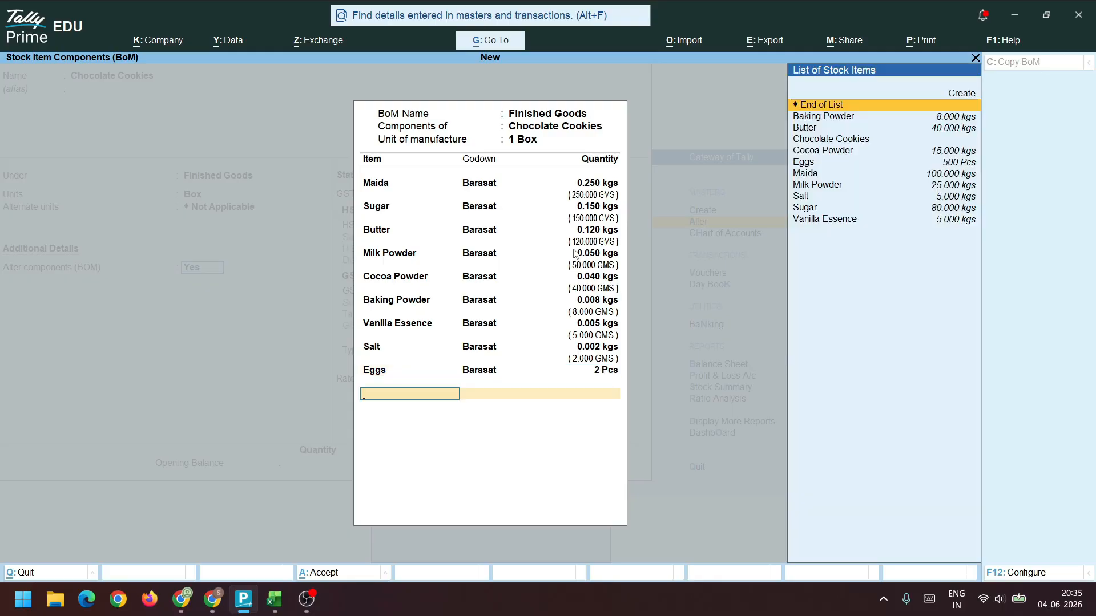
key(Return)
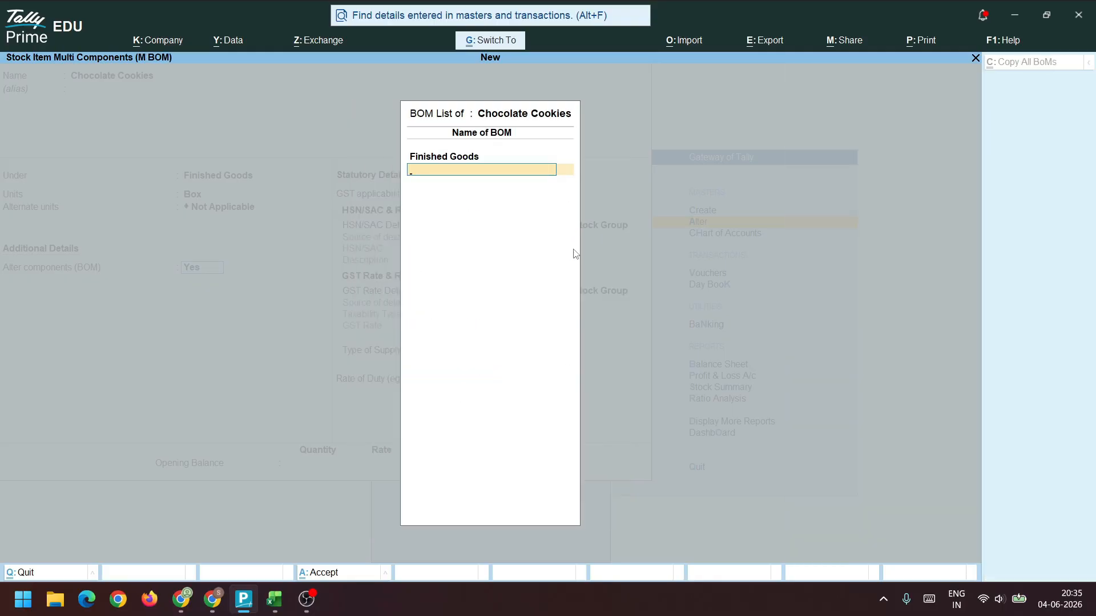
Accept the Finished Goods BOM, save the Chocolate Cookies stock item and return to the Gateway of Tally
key(Return)
key(ctrl+a)
key(Return)
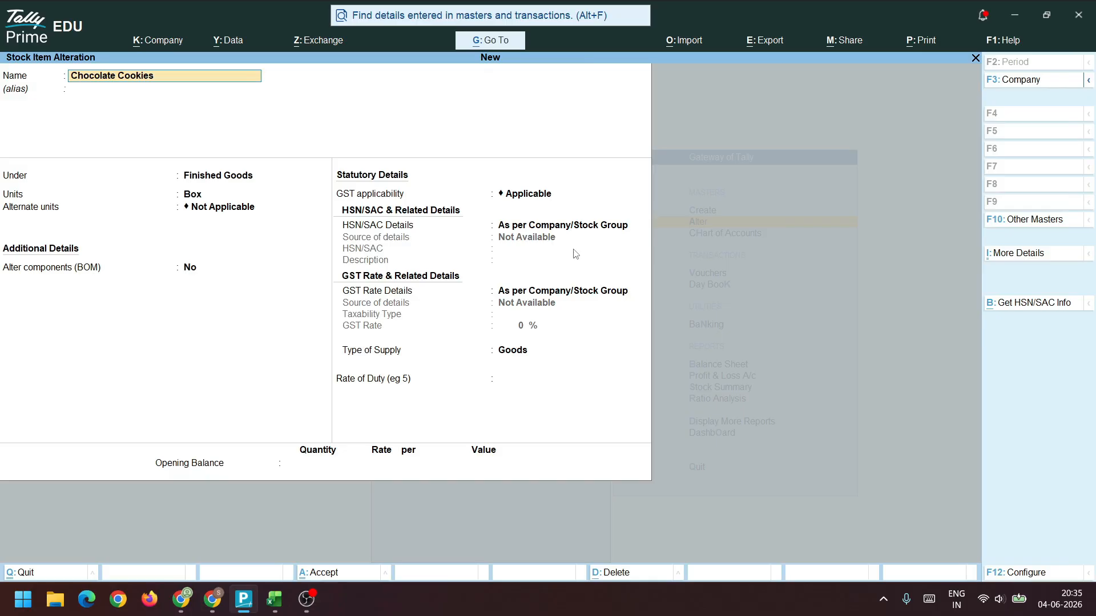
text(`)
key(Escape)
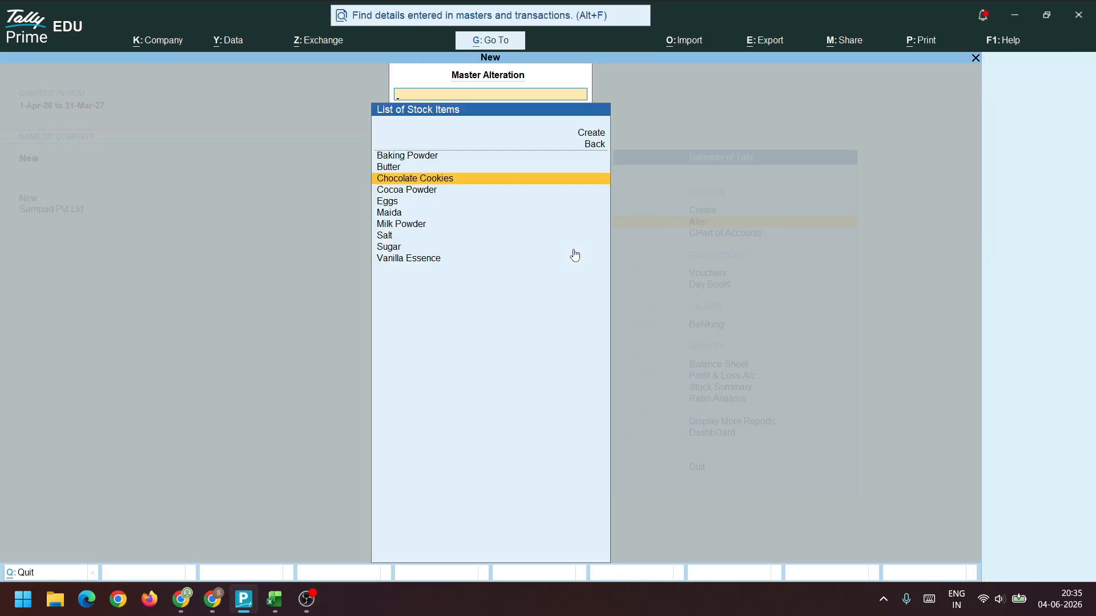
key(Escape)
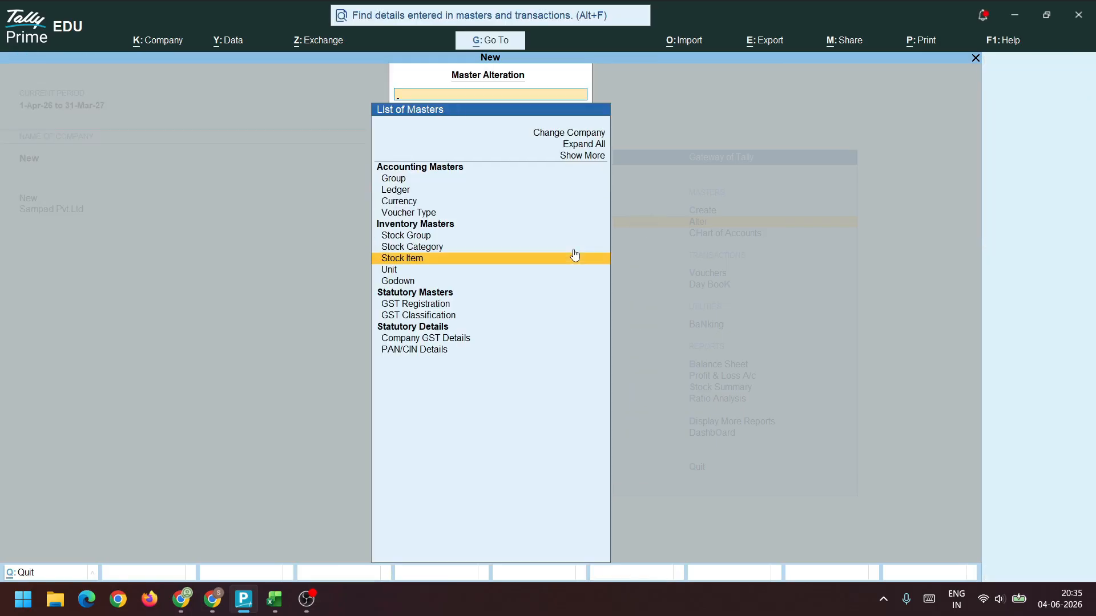
key(Escape)
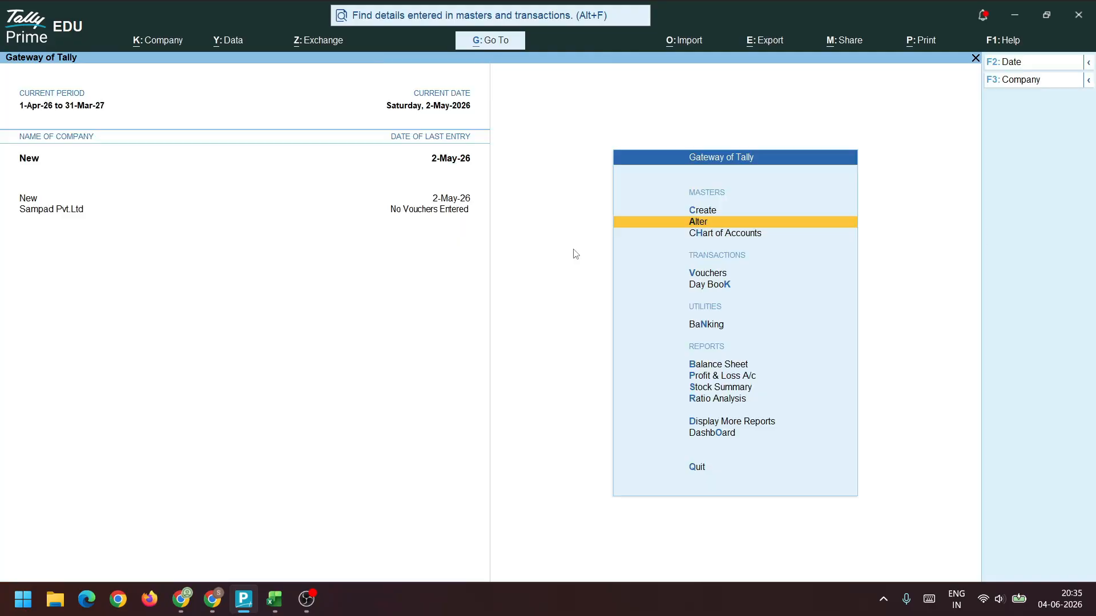
Review the manufacturing details in the Excel sheet and change the font colour of cells J2:J4 to red
key(Down)
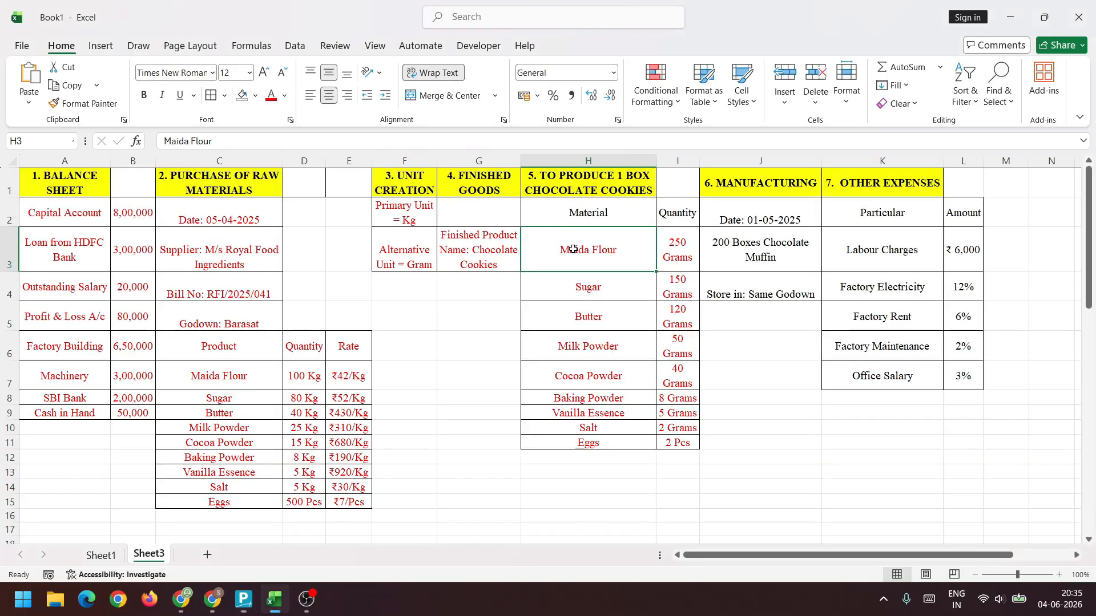
key(alt+Tab)
click(719, 400)
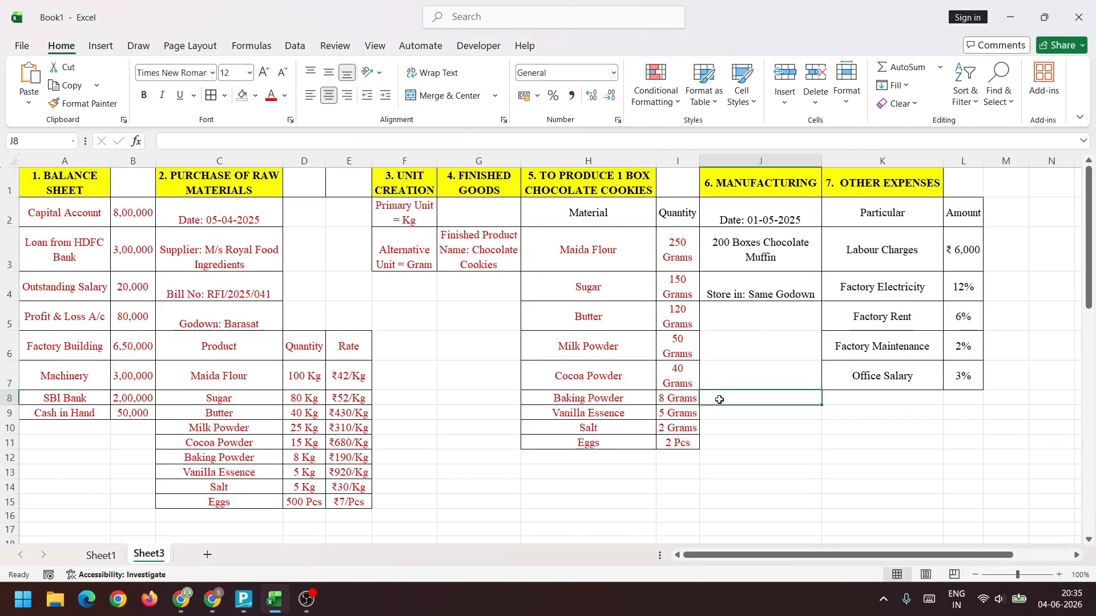
click(757, 340)
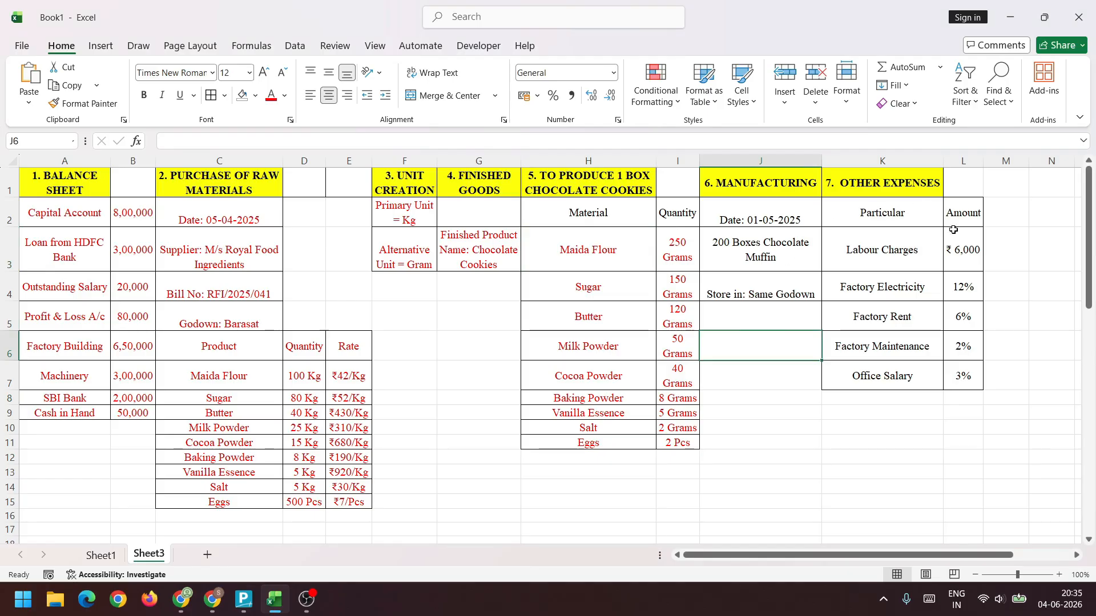
drag(766, 217, 763, 308)
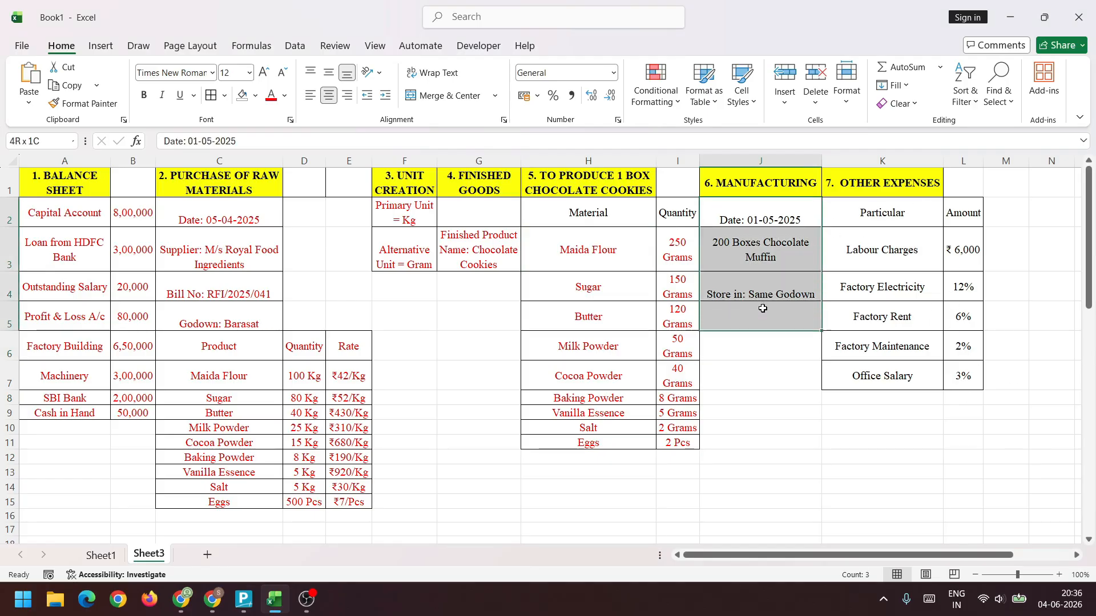
click(776, 343)
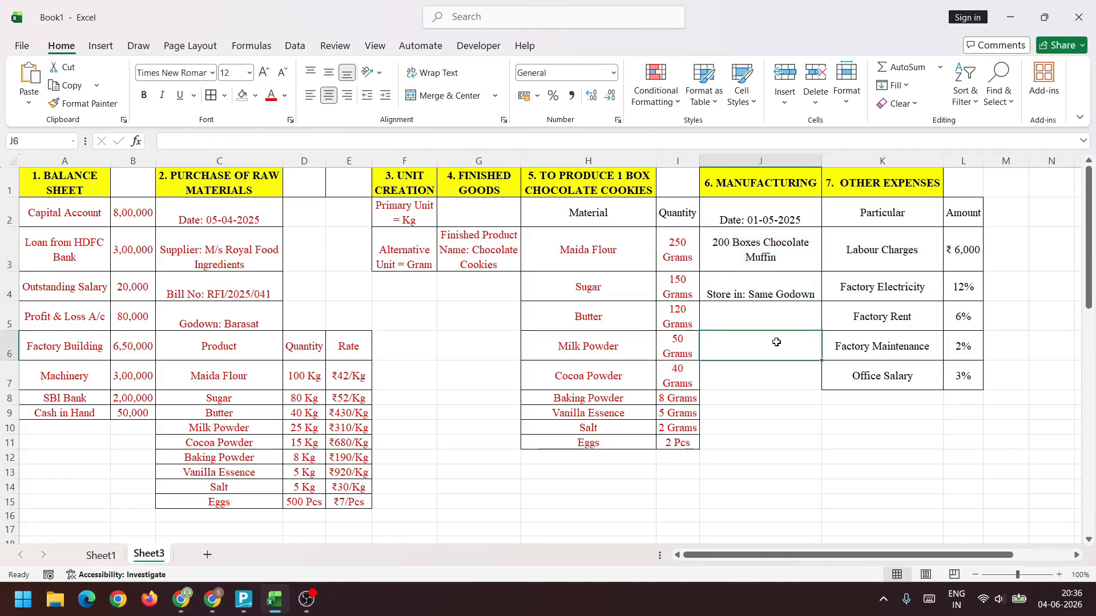
key(alt+Tab)
key(alt+Tab)
drag(764, 216, 763, 289)
click(272, 95)
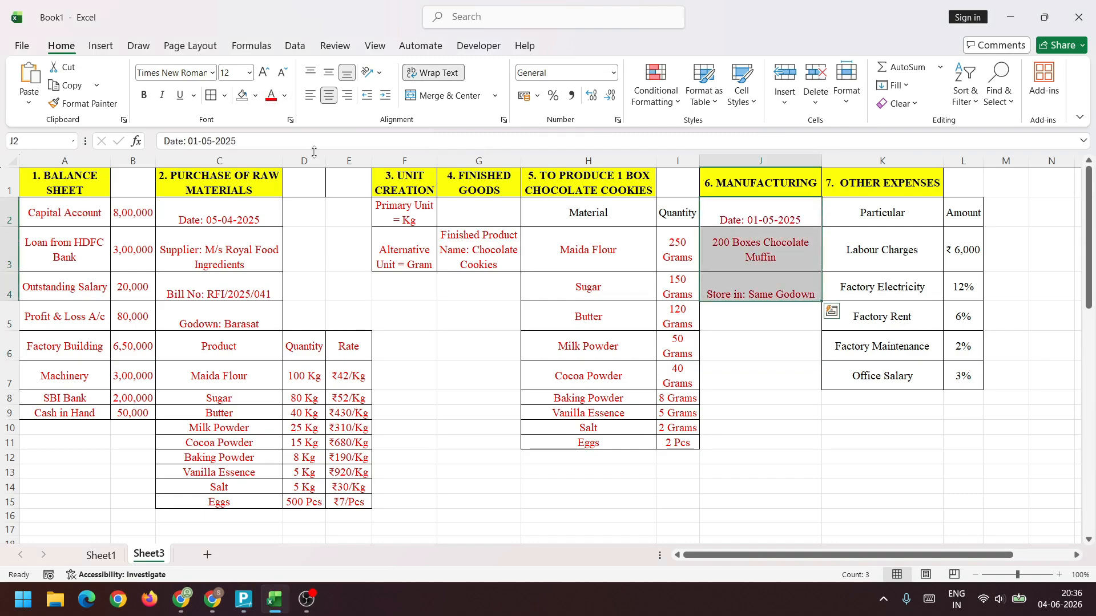
click(762, 379)
Open a new Stock Journal voucher in TallyPrime and change its mode to Use for Manufacturing Journal
key(alt+Tab)
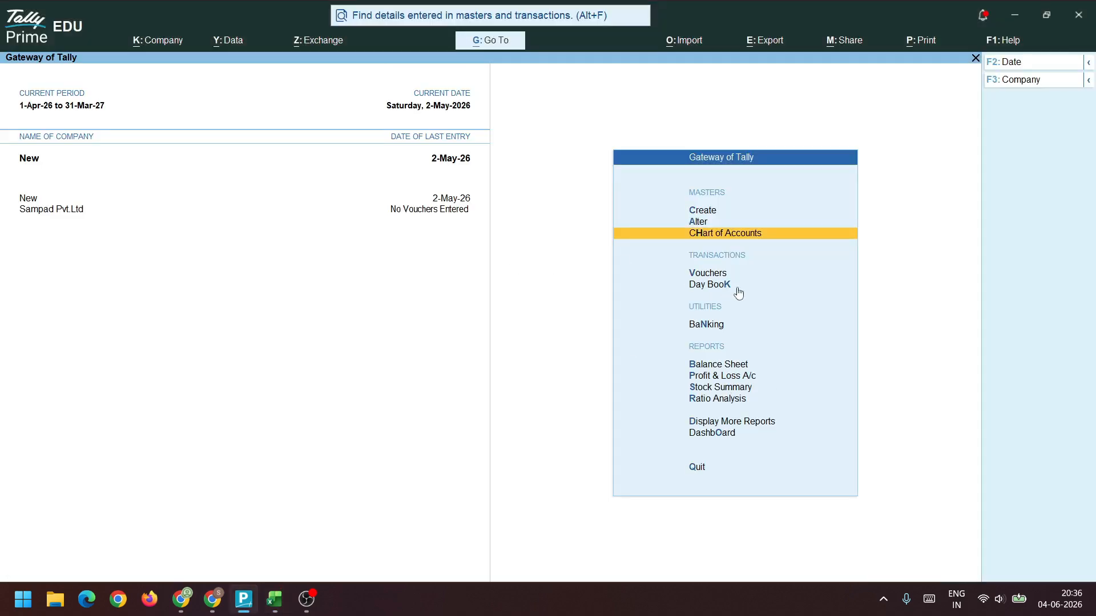
key(Up)
key(Down)
key(Down)
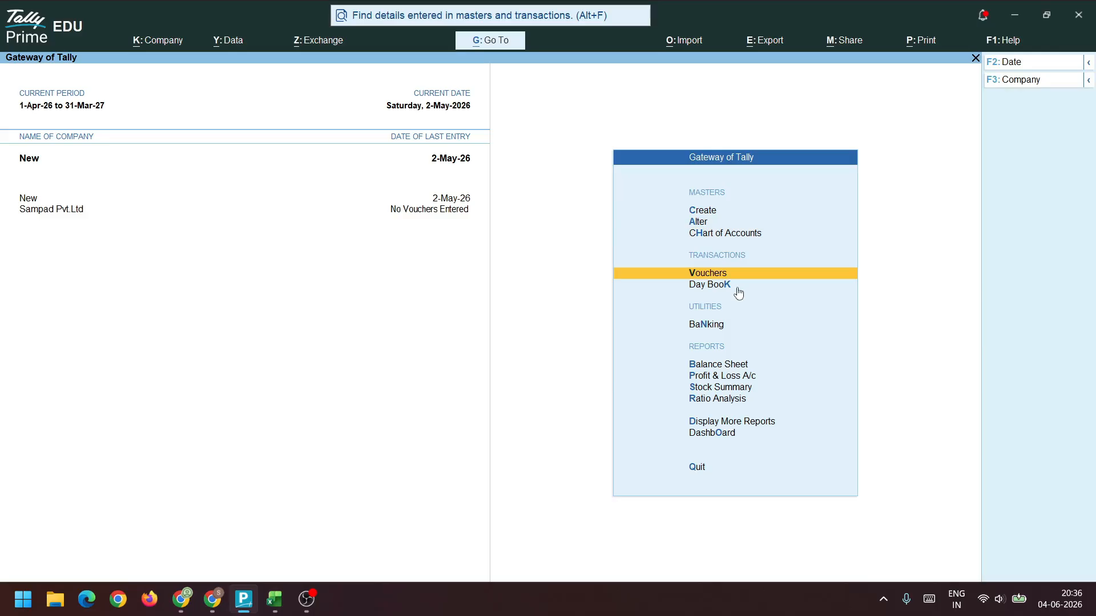
key(Return)
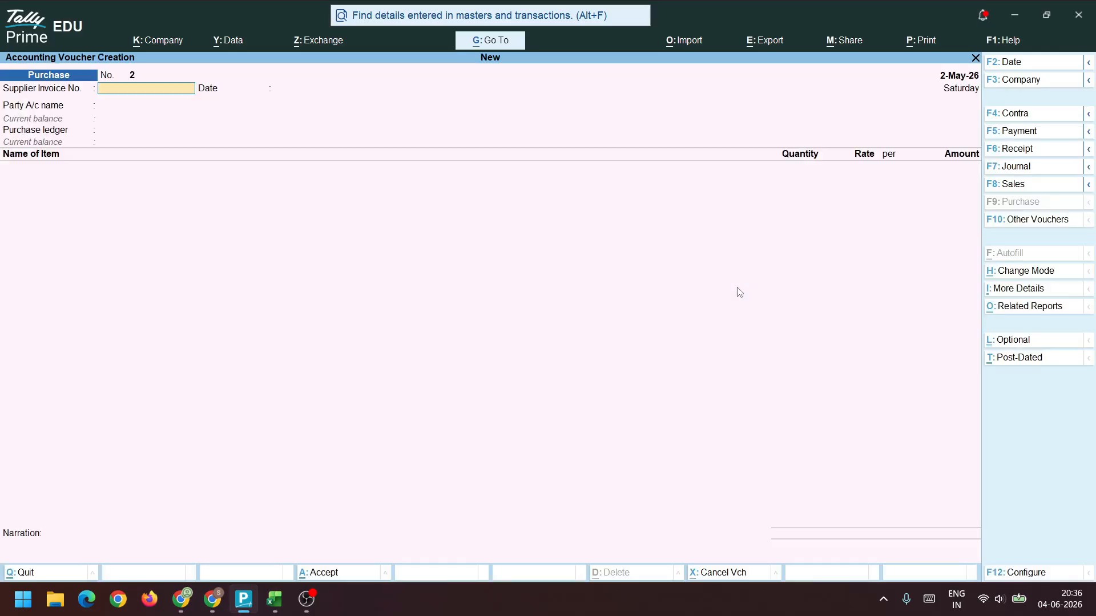
key(alt+F7)
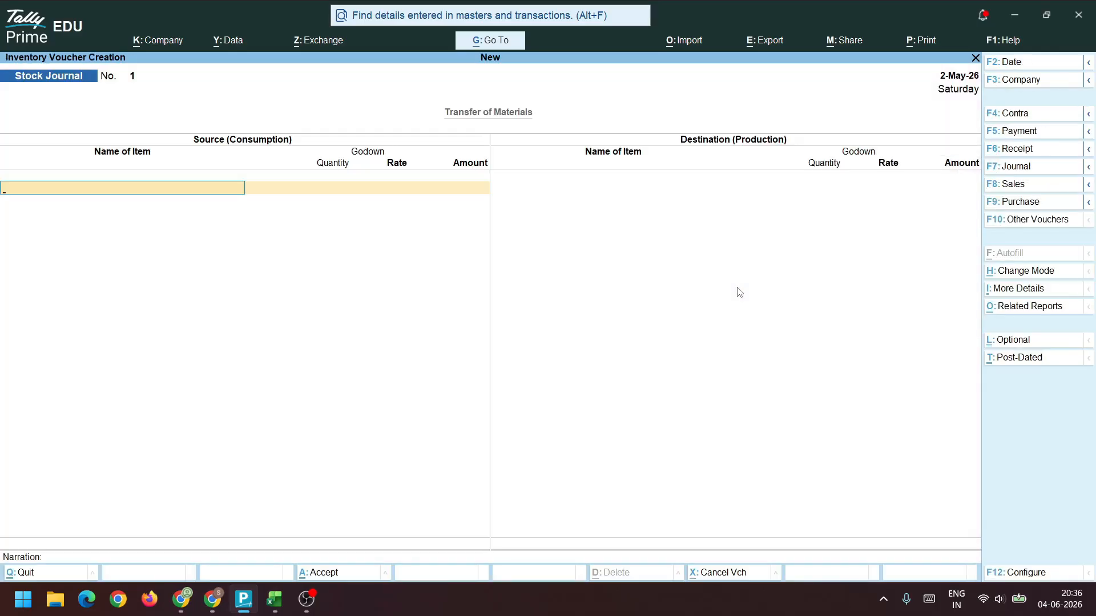
key(ctrl+h)
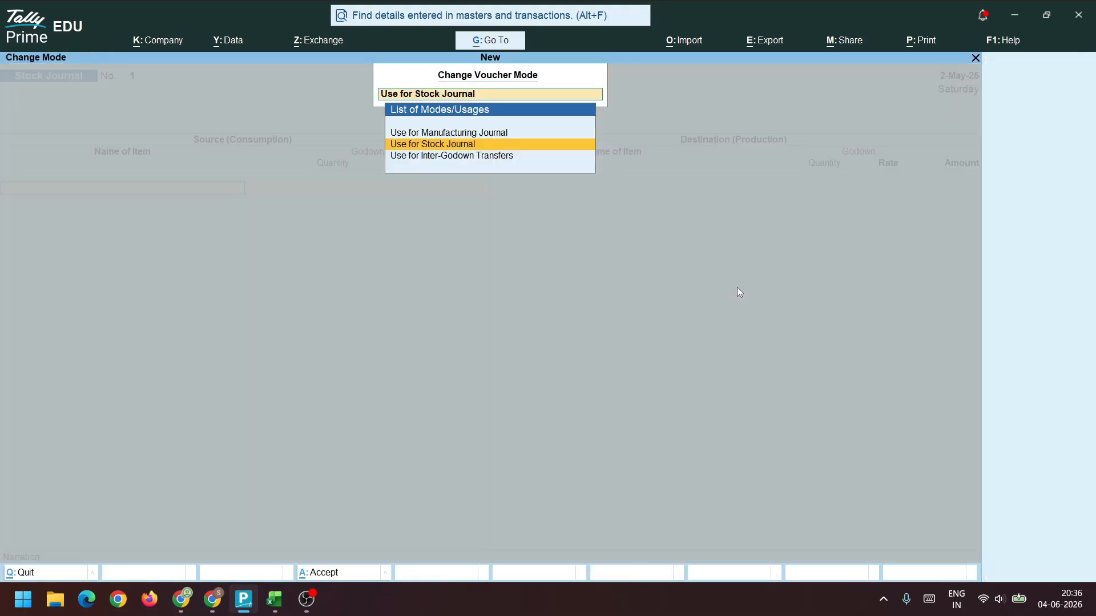
key(Up)
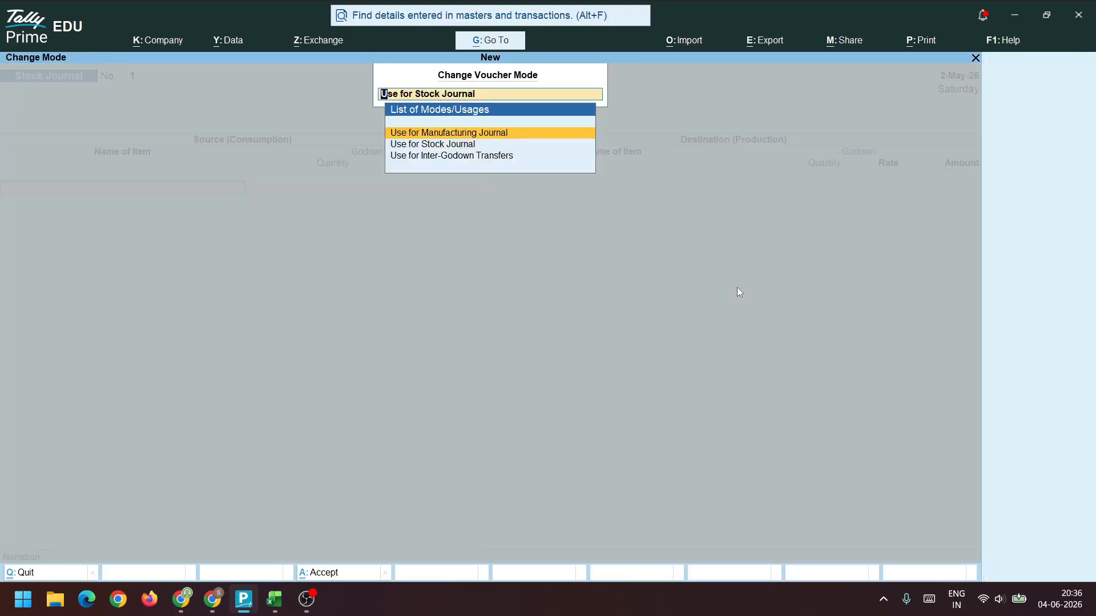
key(Return)
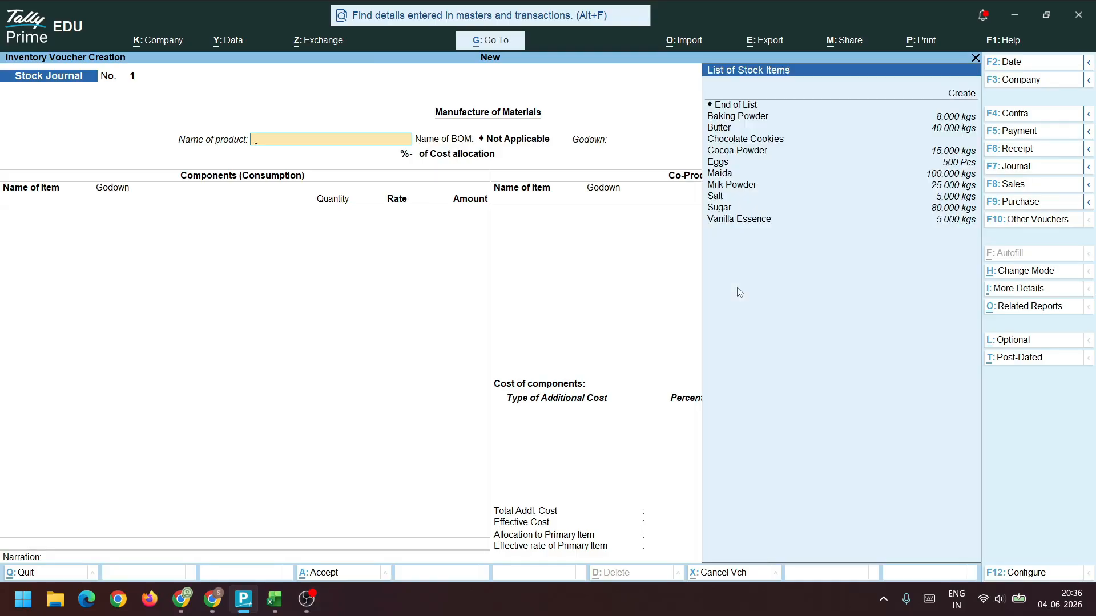
Select Chocolate Cookies as the product to manufacture, using the Finished Goods BOM
key(Down)
key(Down)
key(Down)
key(Down)
key(Down)
key(Down)
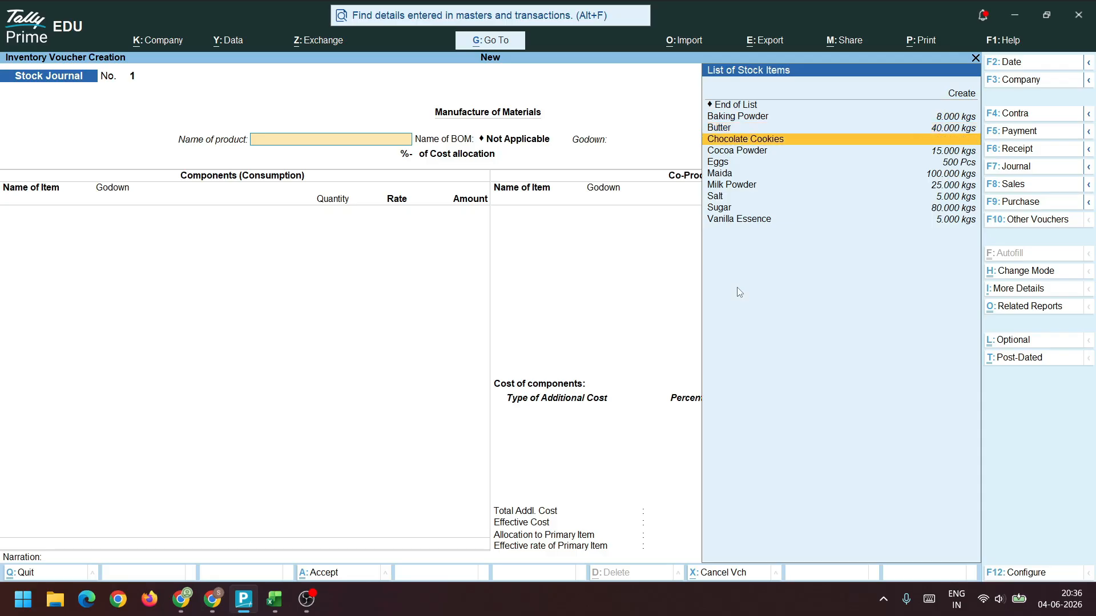
key(Down)
key(Up)
key(Up)
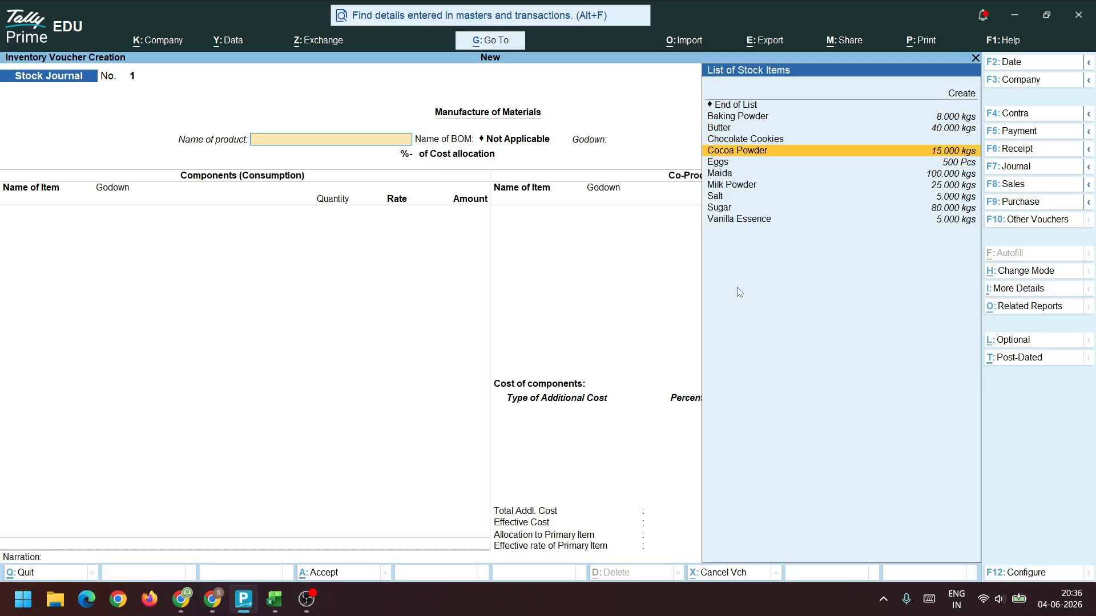
key(Up)
key(Return)
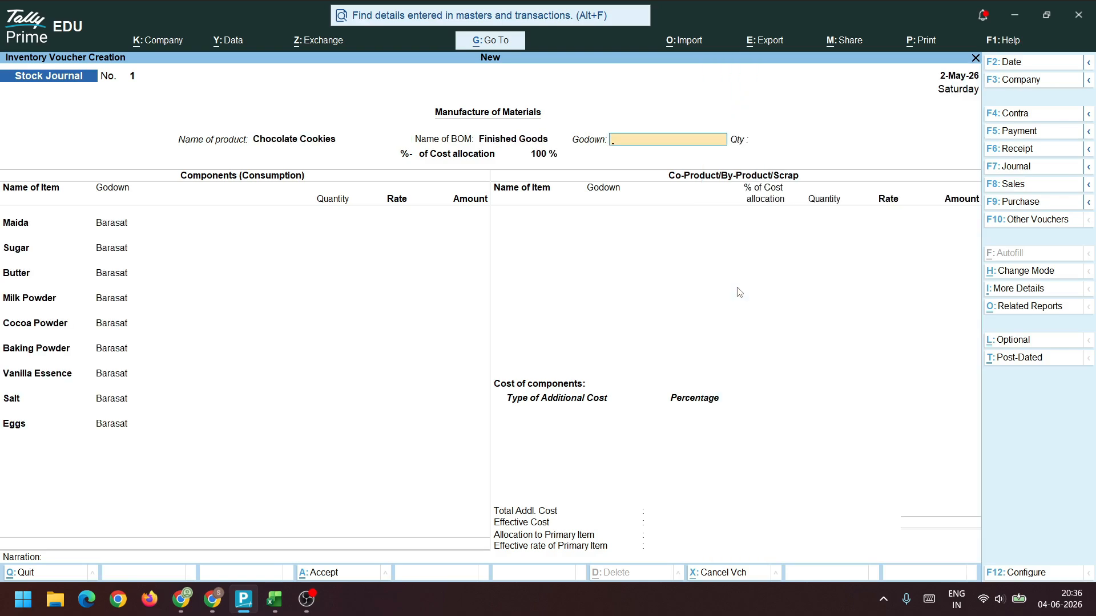
Choose Barasat as the product's godown and set the manufactured quantity to 200 Box
key(Return)
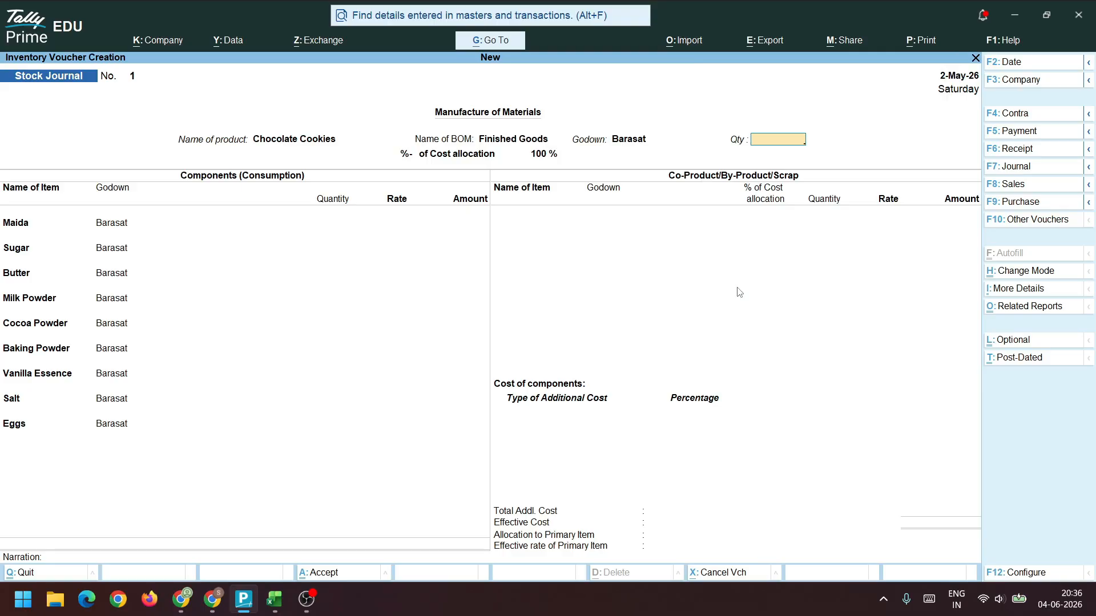
text(200)
key(Return)
key(BackSpace)
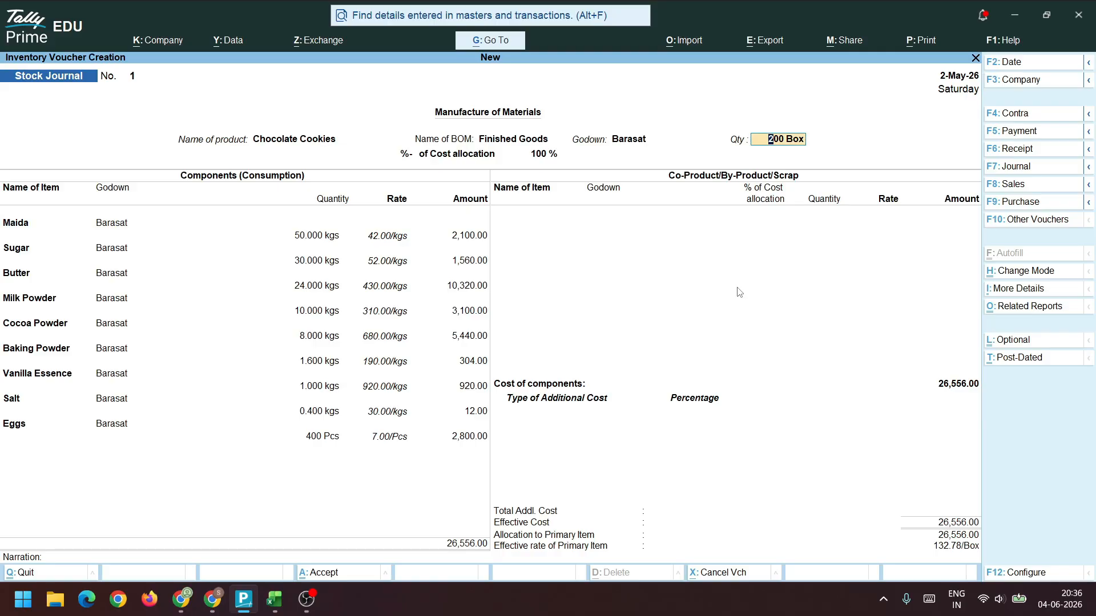
key(Return)
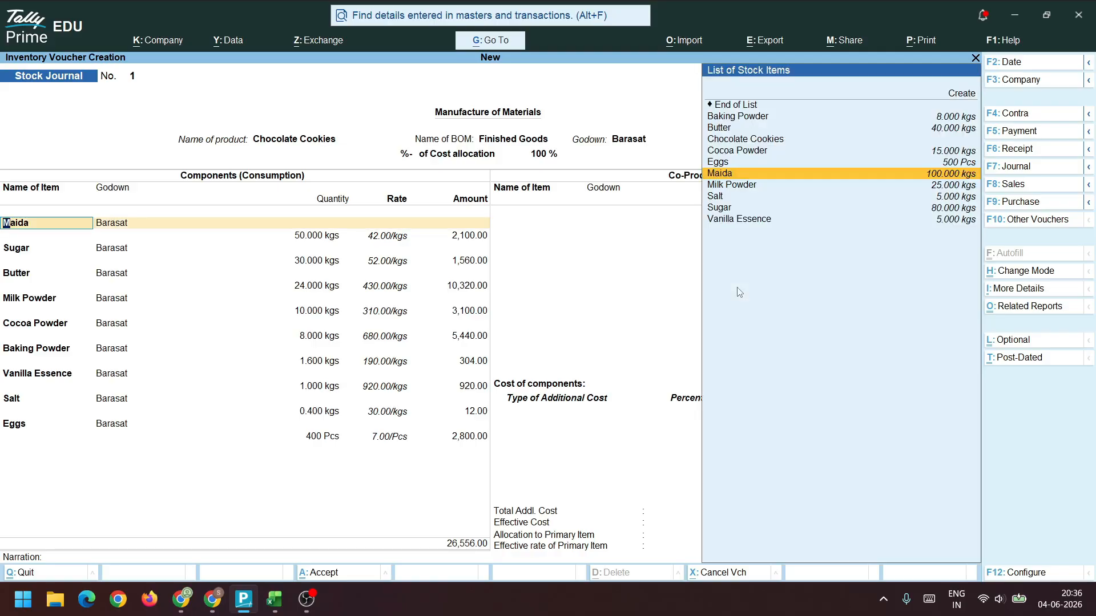
Accept the prefilled components from Maida through Eggs and end the co-product list without adding any items
key(Return)
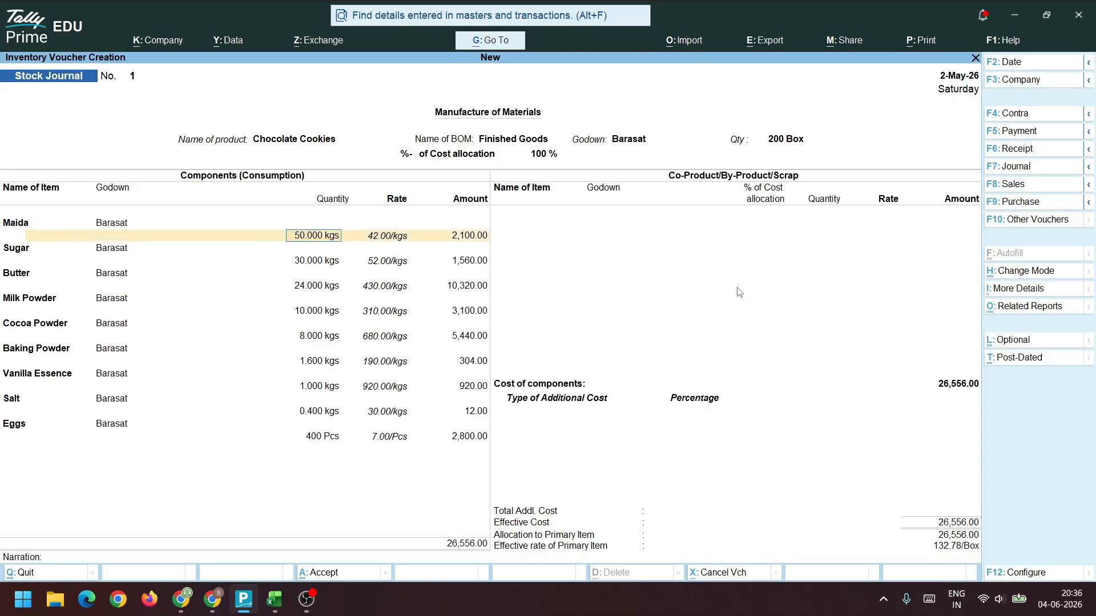
key(Return)
key(Return)
key(Return)
key(Return)
key(Return)
key(Return)
key(Return)
key(Return)
key(Return)
key(Return)
key(Return)
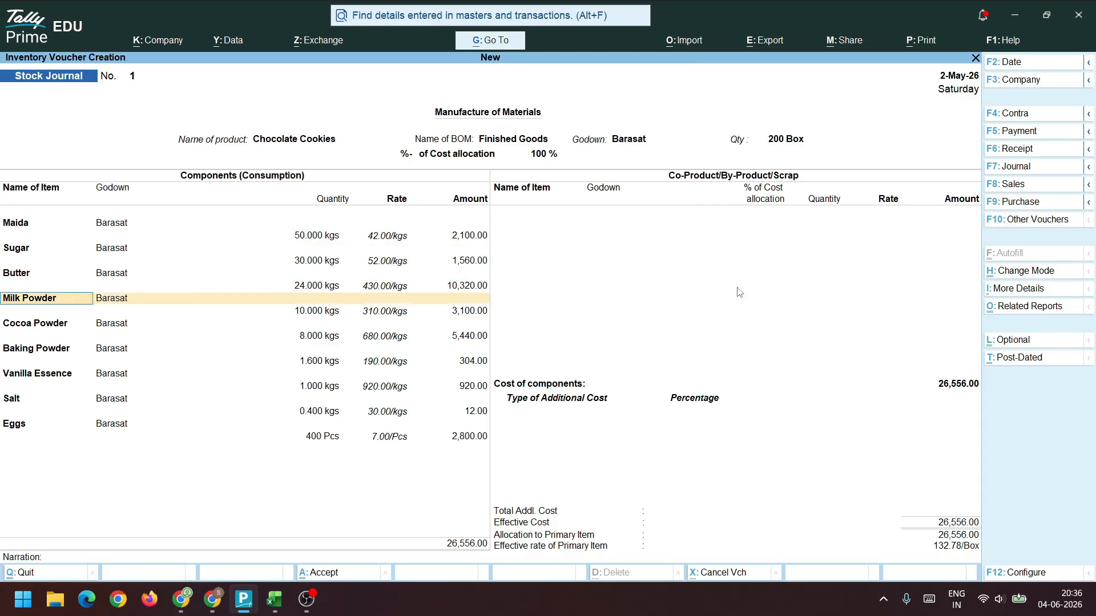
key(Return)
key(Return)
key(Return)
key(Return)
key(Return)
key(Return)
key(Return)
key(Return)
key(Return)
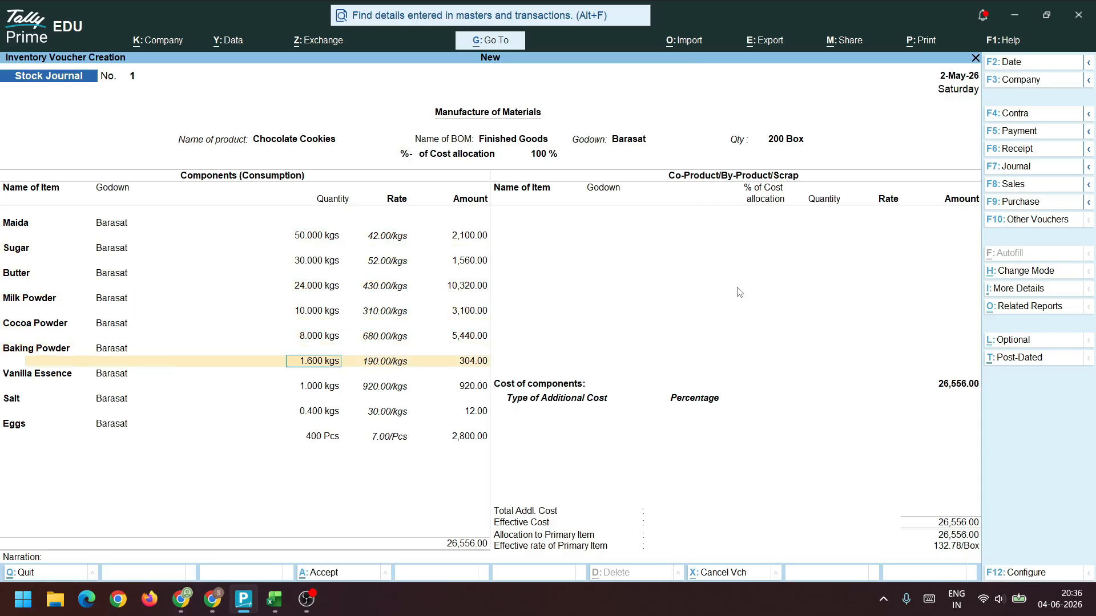
key(Return)
key(Return)
key(Return)
key(Return)
key(Return)
key(Return)
key(Return)
key(Return)
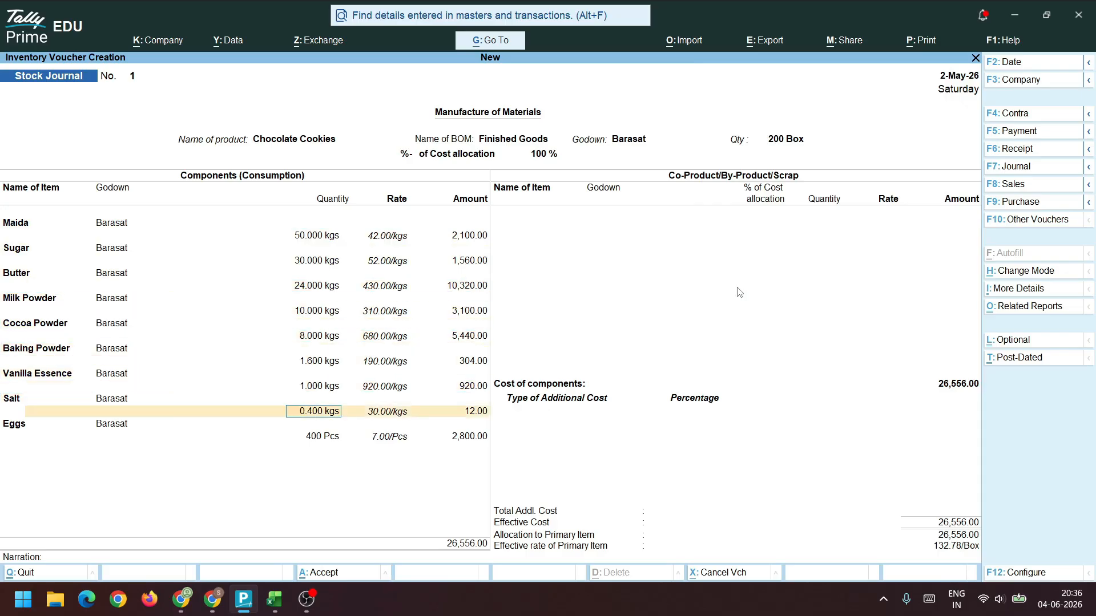
key(Return)
key(Return)
key(Return)
key(Return)
key(Return)
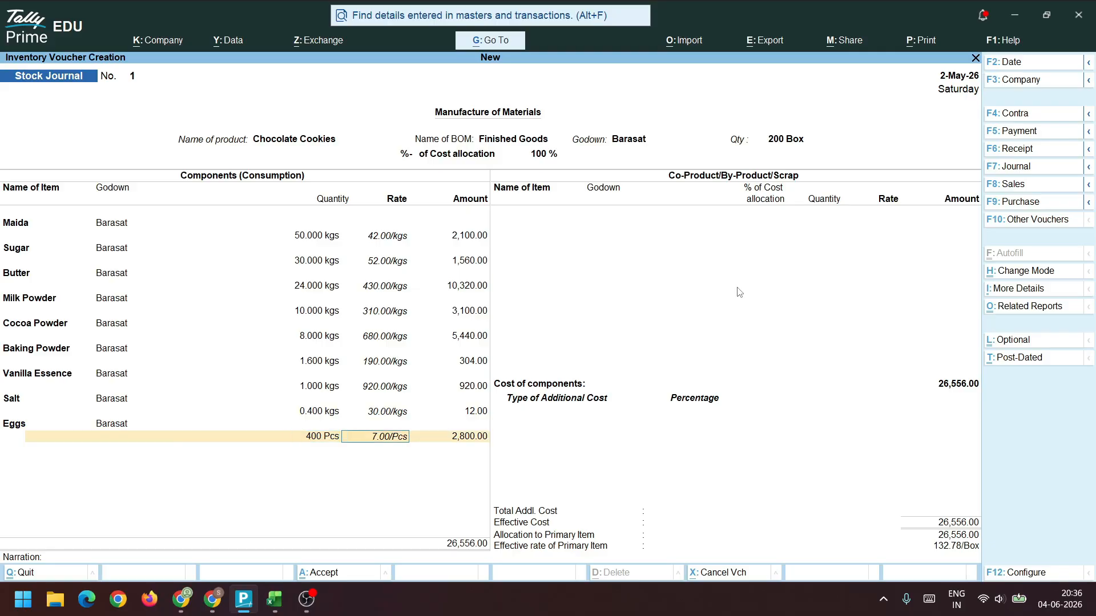
key(Return)
key(Return)
key(Return)
key(Return)
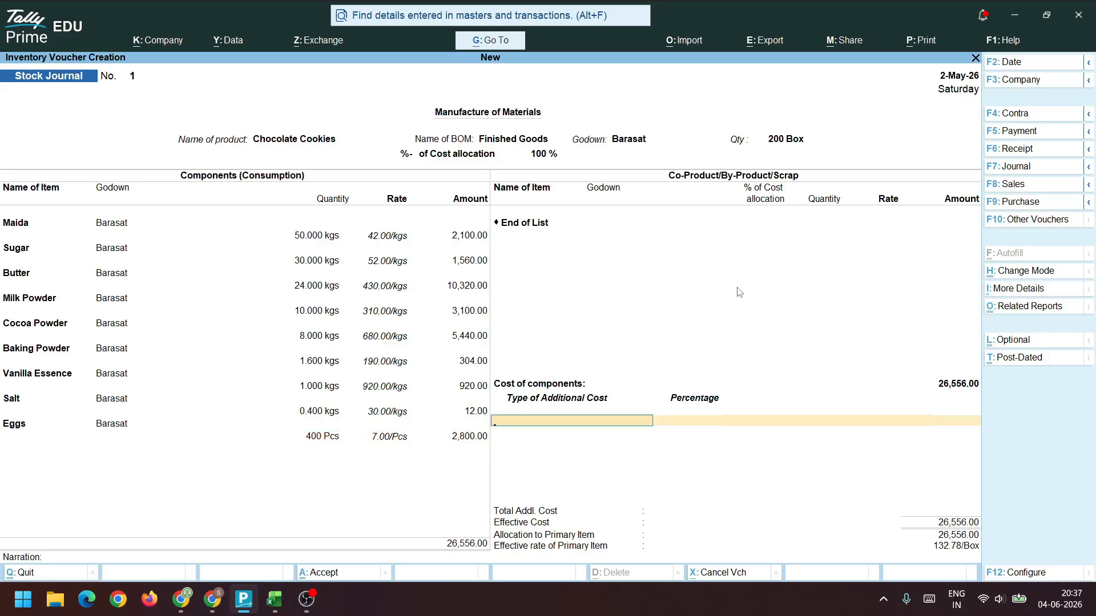
Switch to the Excel sheet and change the font colour of the expense cells K3:L7 to red
key(alt+Tab)
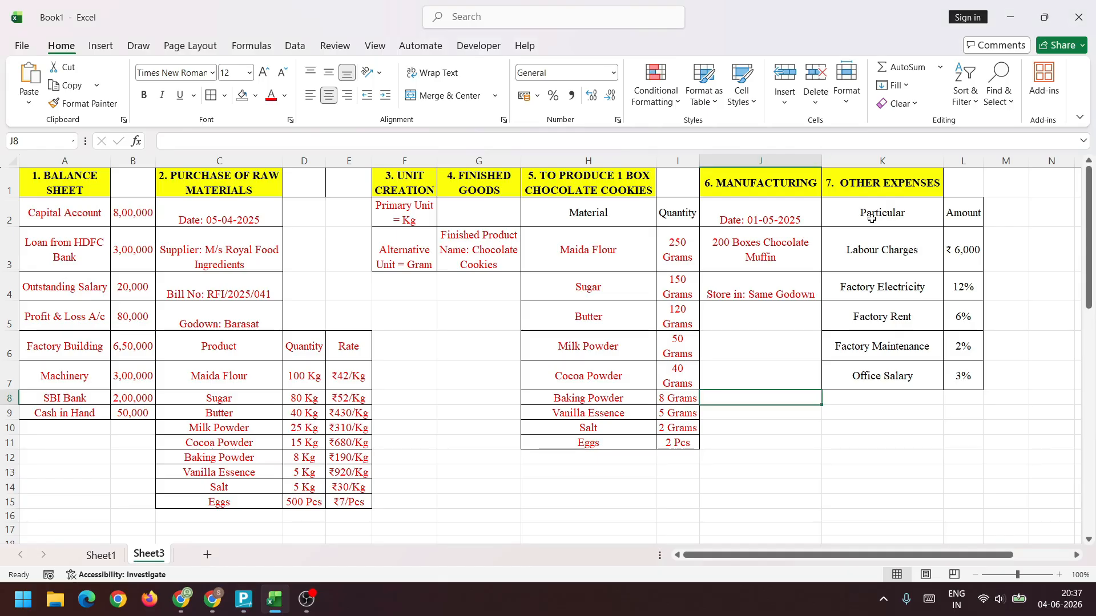
drag(871, 246, 963, 377)
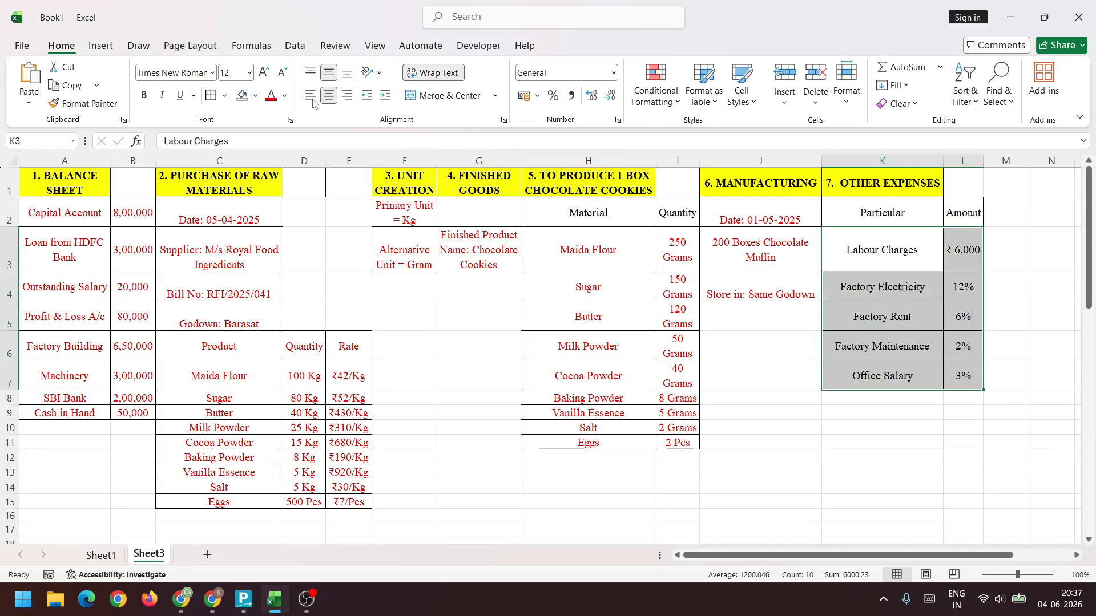
click(271, 95)
click(877, 494)
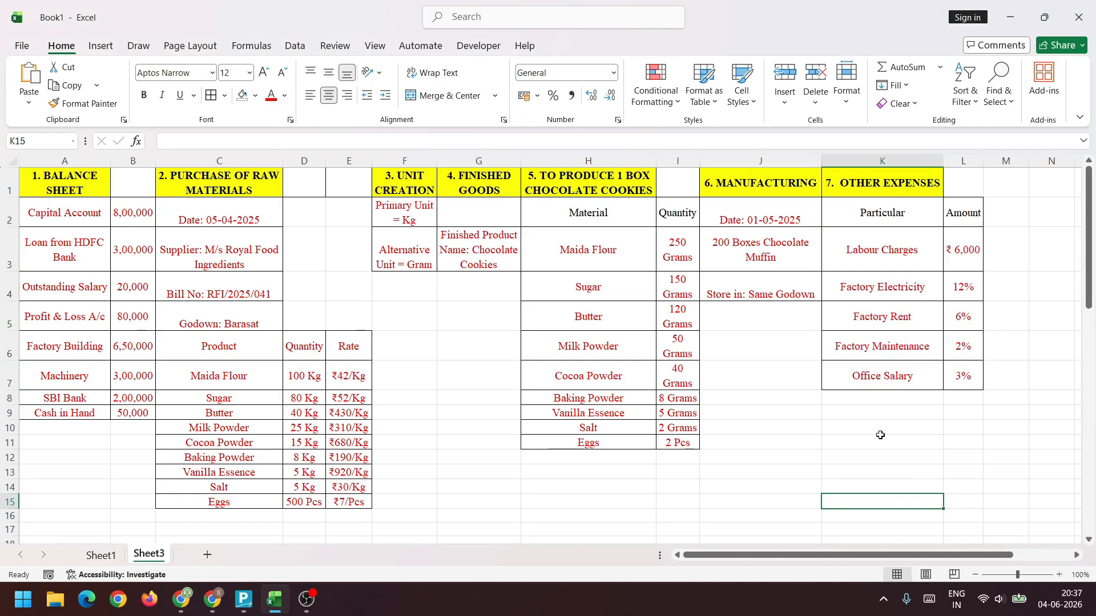
Return to TallyPrime and create a Labour Charges ledger under Direct Expenses from the additional cost line
key(alt+Tab)
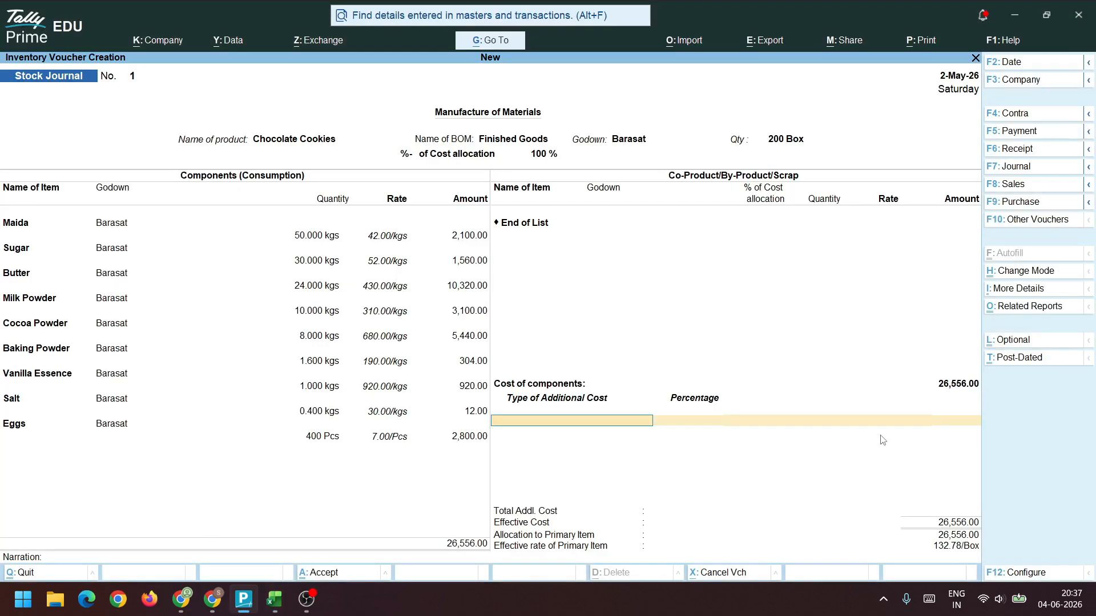
key(alt+c)
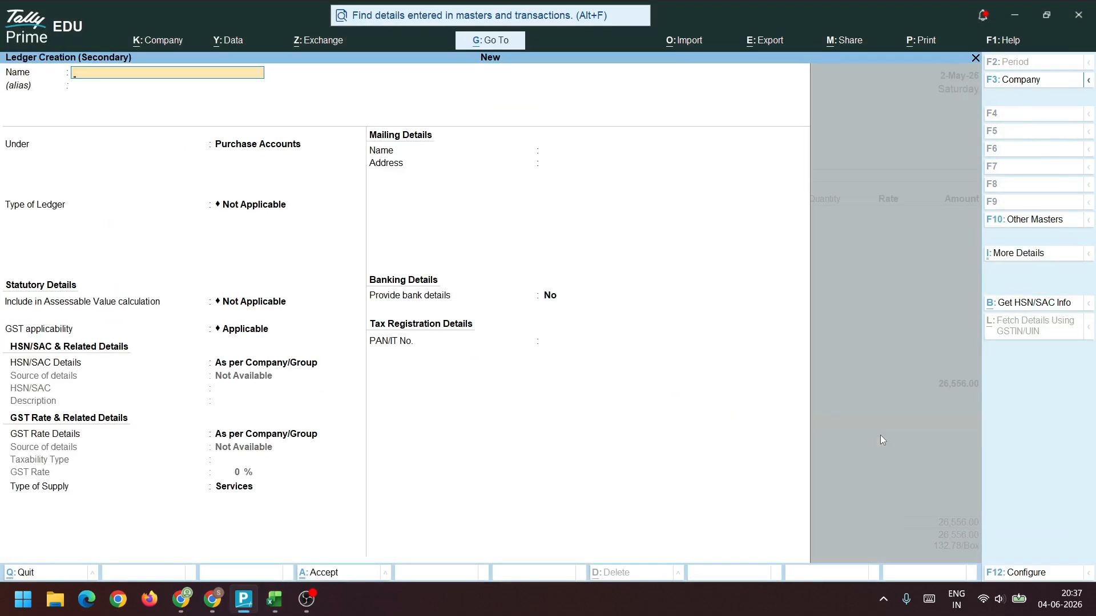
text(Labour charges)
key(Return)
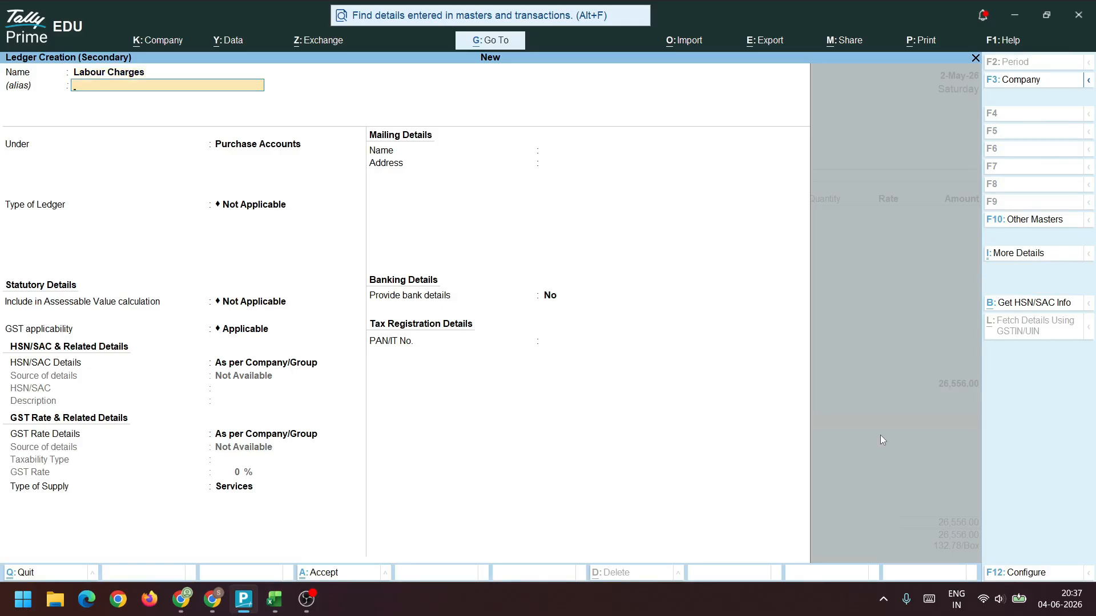
key(Return)
text(D)
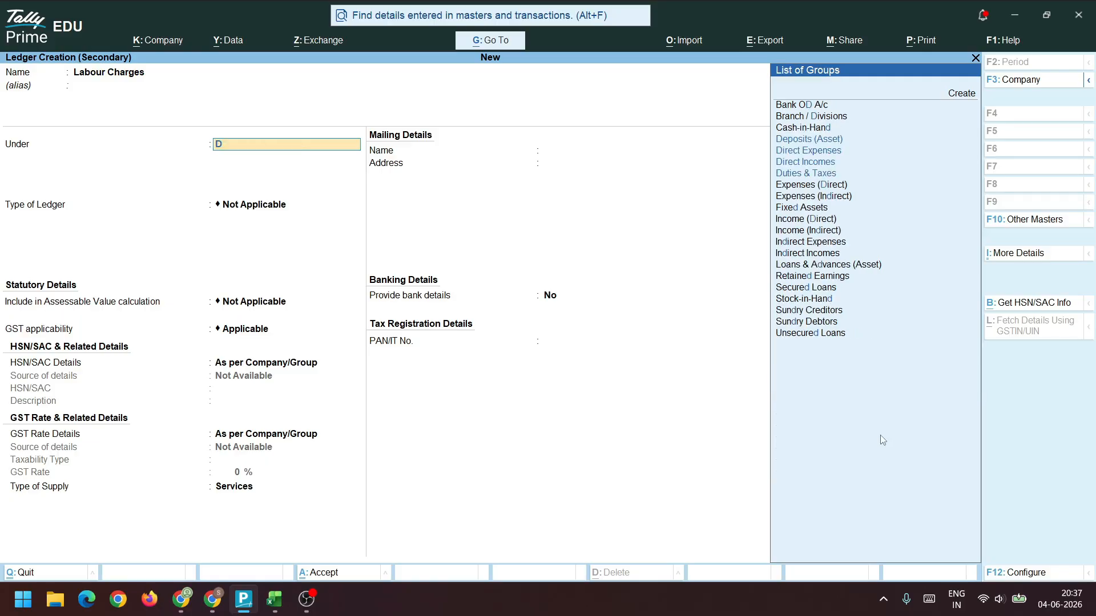
text(ir)
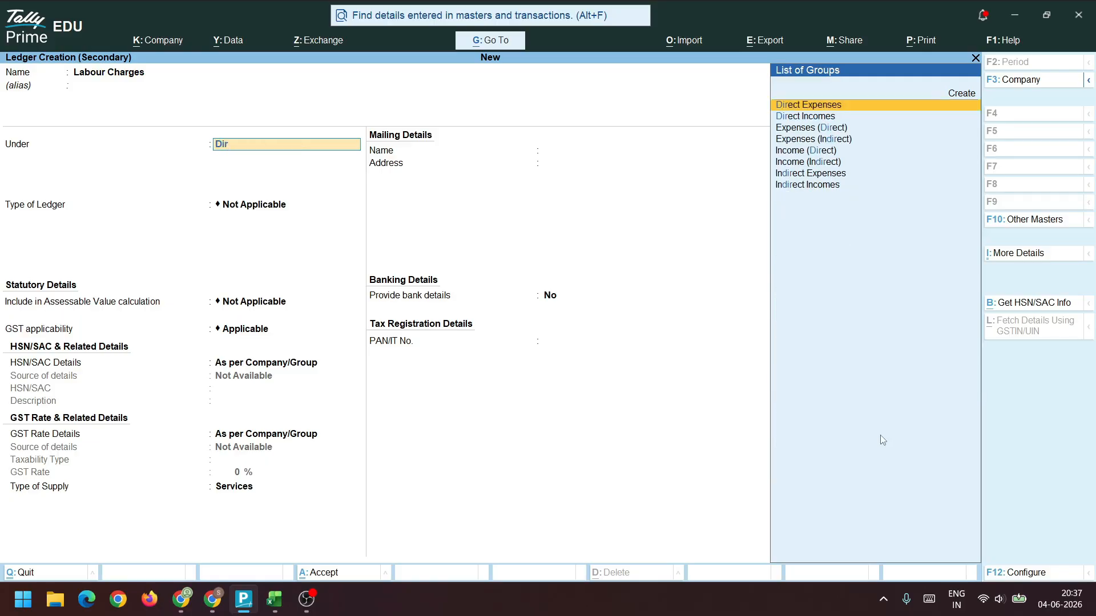
key(Return)
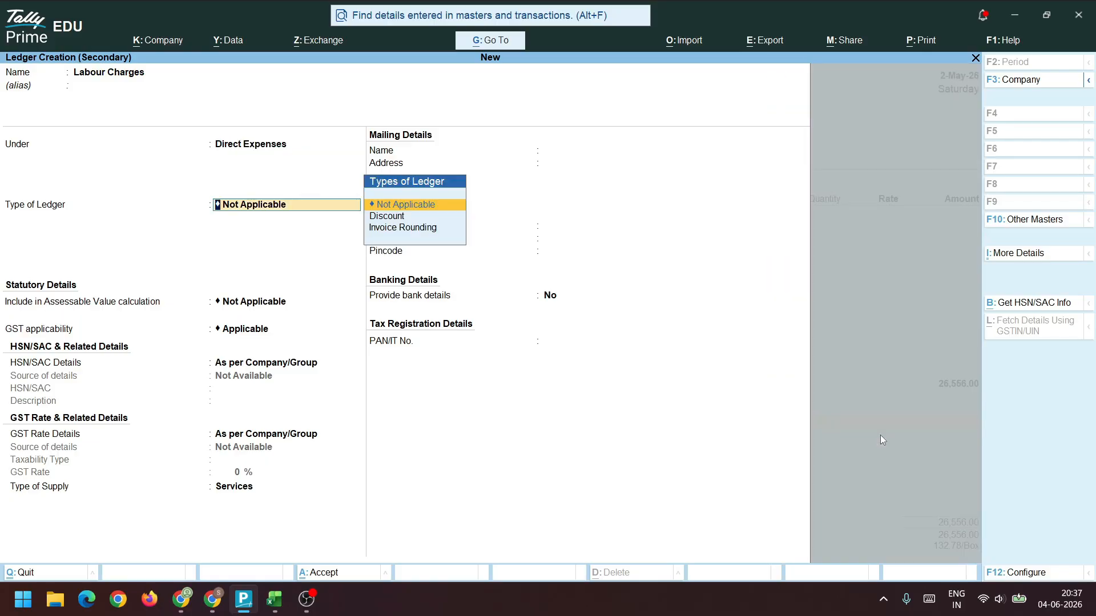
key(ctrl+a)
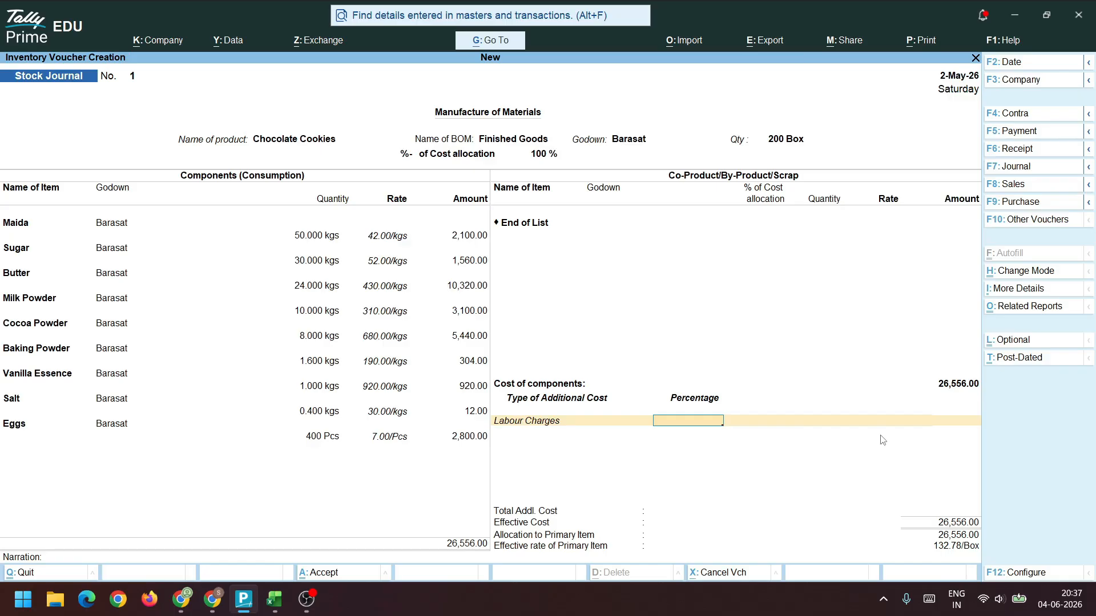
Check the labour cost in the Excel sheet and enter 6000 as the Labour Charges amount, leaving its percentage blank
key(Return)
key(alt+Tab)
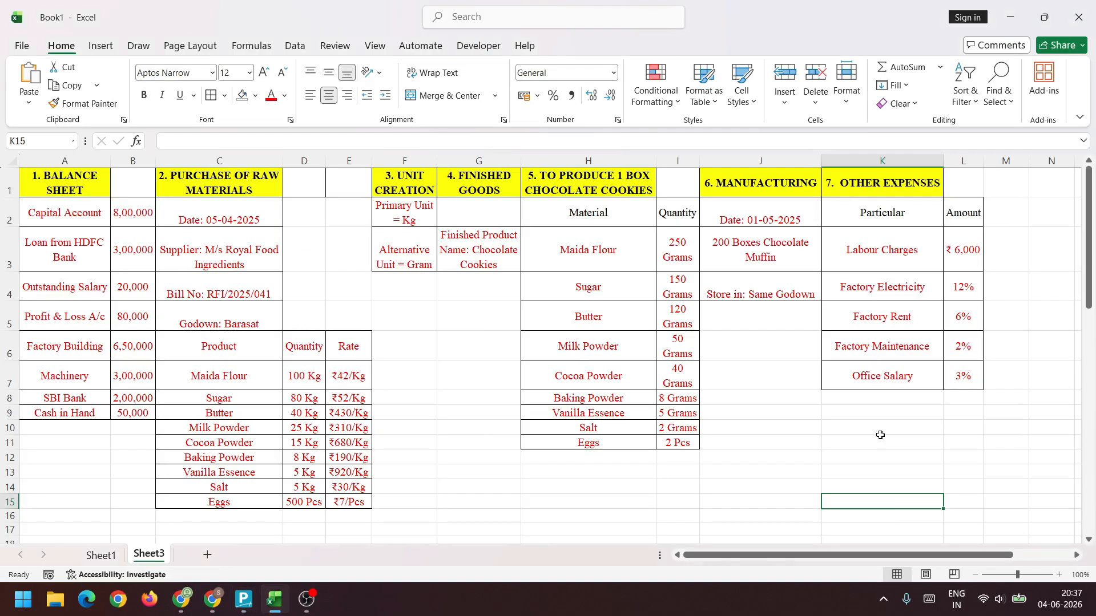
key(alt+Tab)
text(6000)
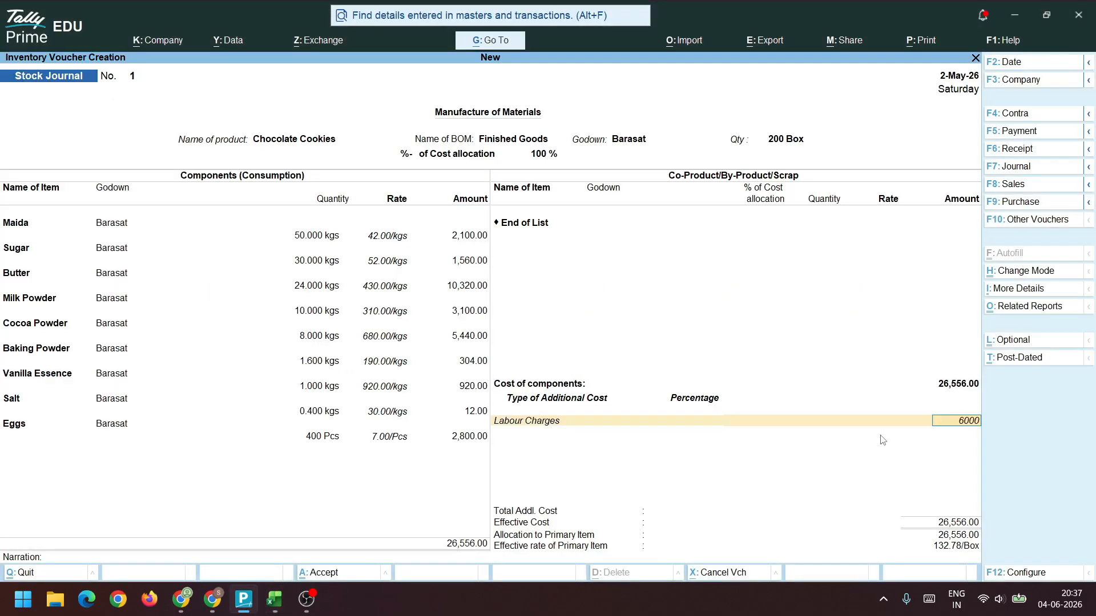
key(Return)
Check the next expense in the Excel sheet and create a Factory Electricity ledger under Direct Expenses as the second additional cost
key(alt+Tab)
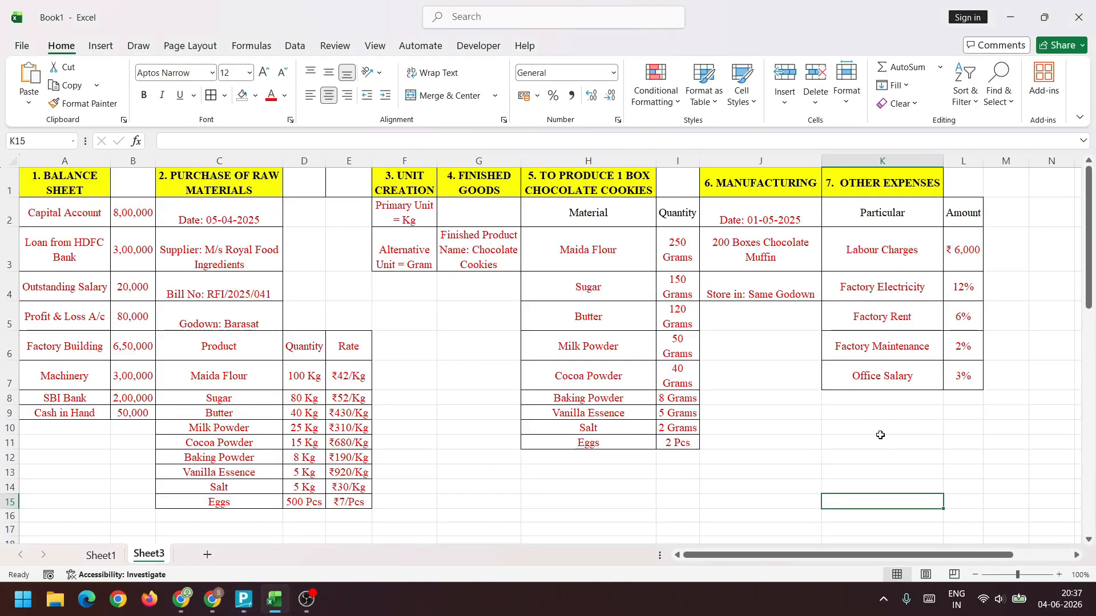
key(alt+Tab)
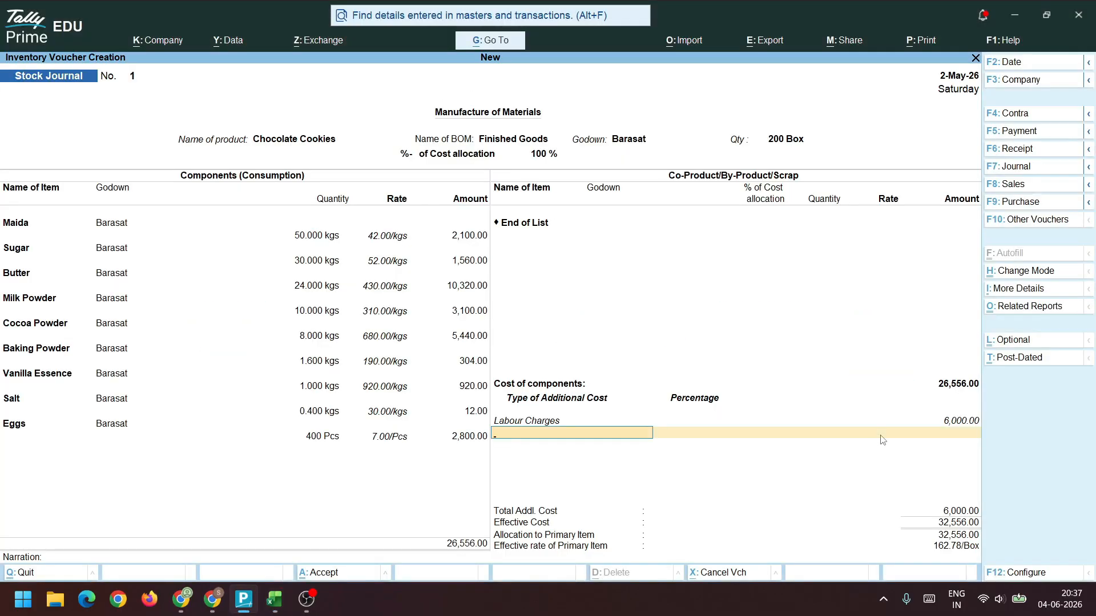
key(alt+c)
text(Fac)
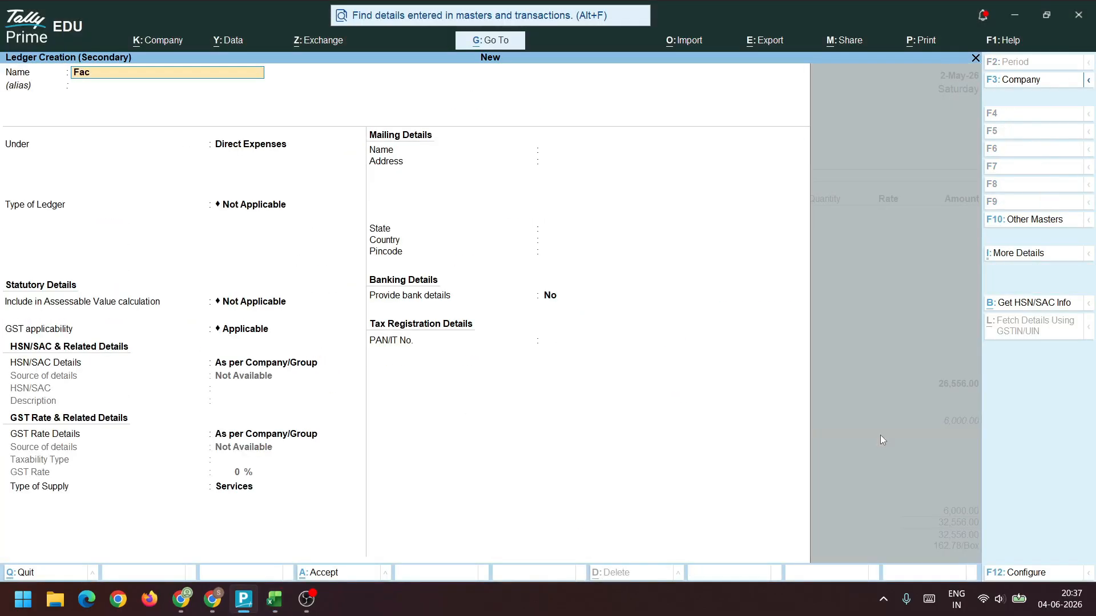
text(ot)
text(t)
text(ory E)
text(lectricity)
key(ctrl+a)
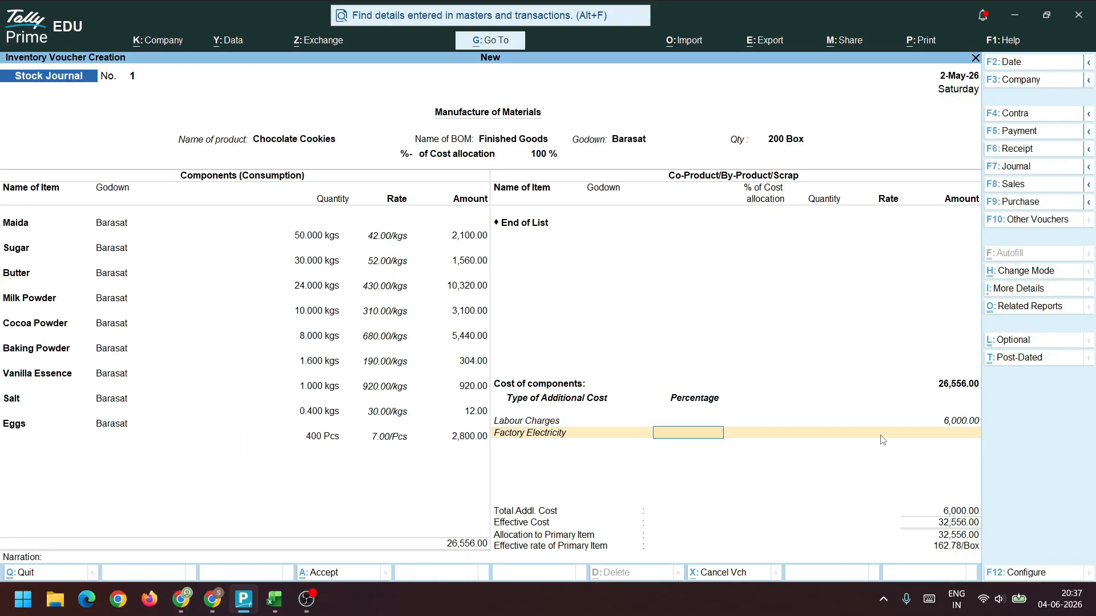
Check the electricity rate in the Excel sheet and set the Factory Electricity percentage to 12%
key(alt+Tab)
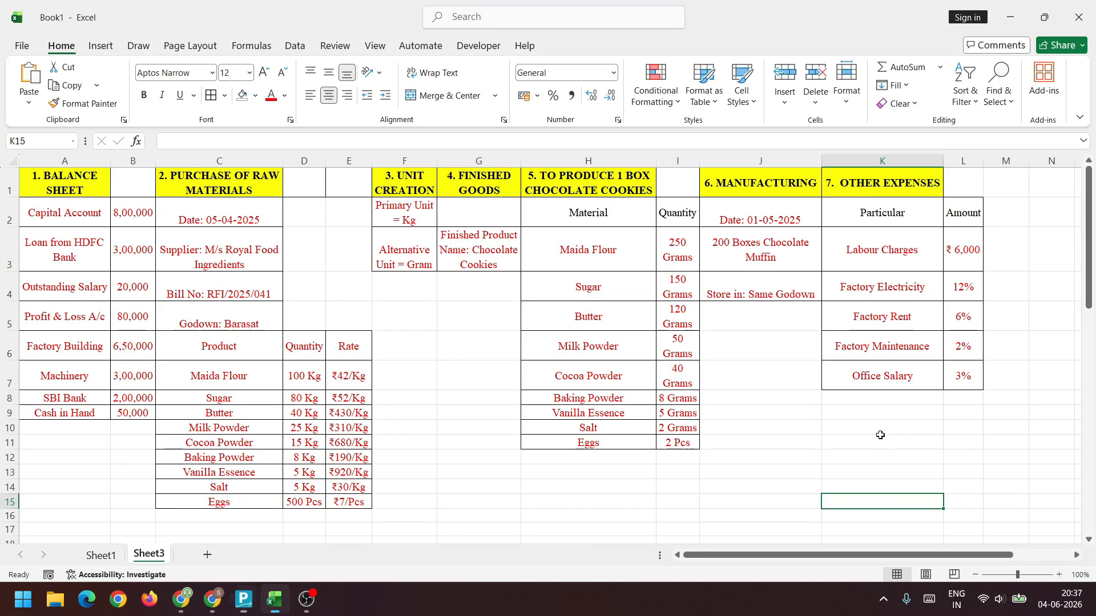
key(alt+Tab)
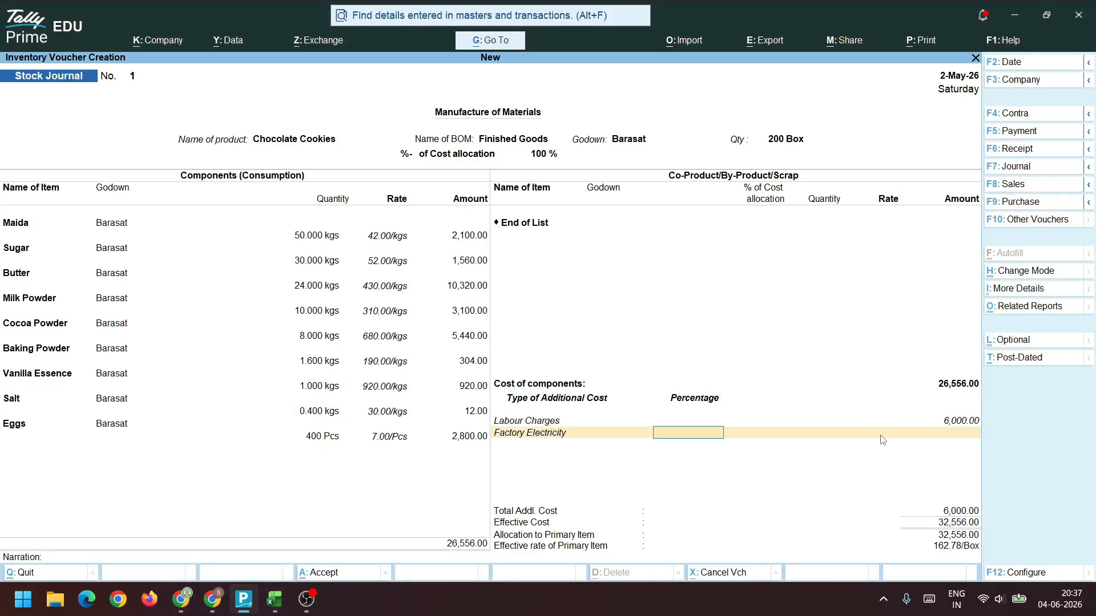
text(12)
key(Return)
key(Return)
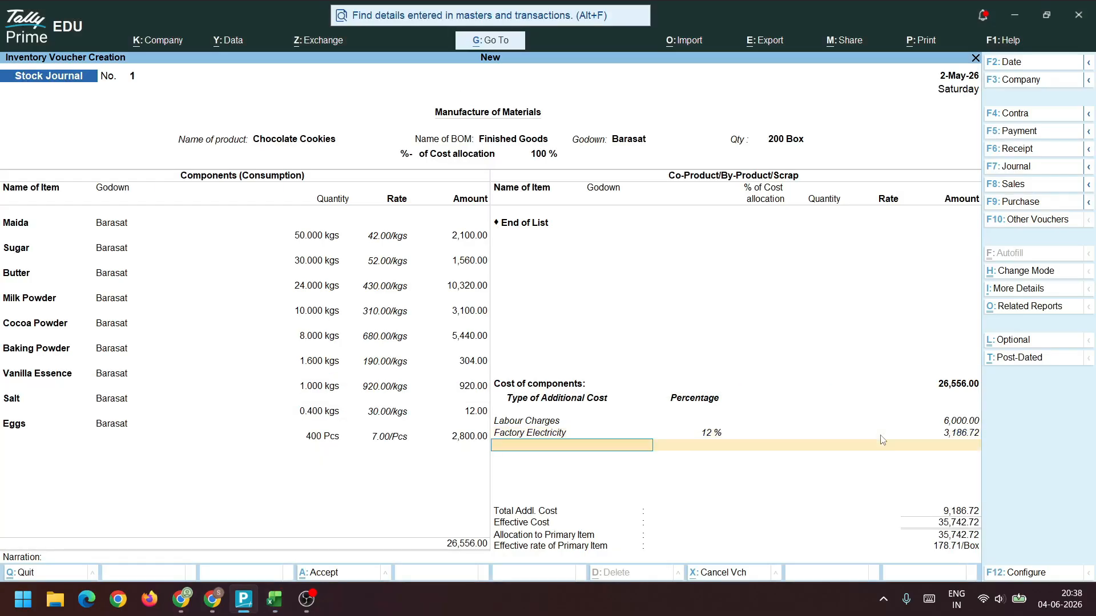
Create a Factory Rent ledger under Direct Expenses as the third additional cost and look up its percentage in the Excel sheet
key(alt+Tab)
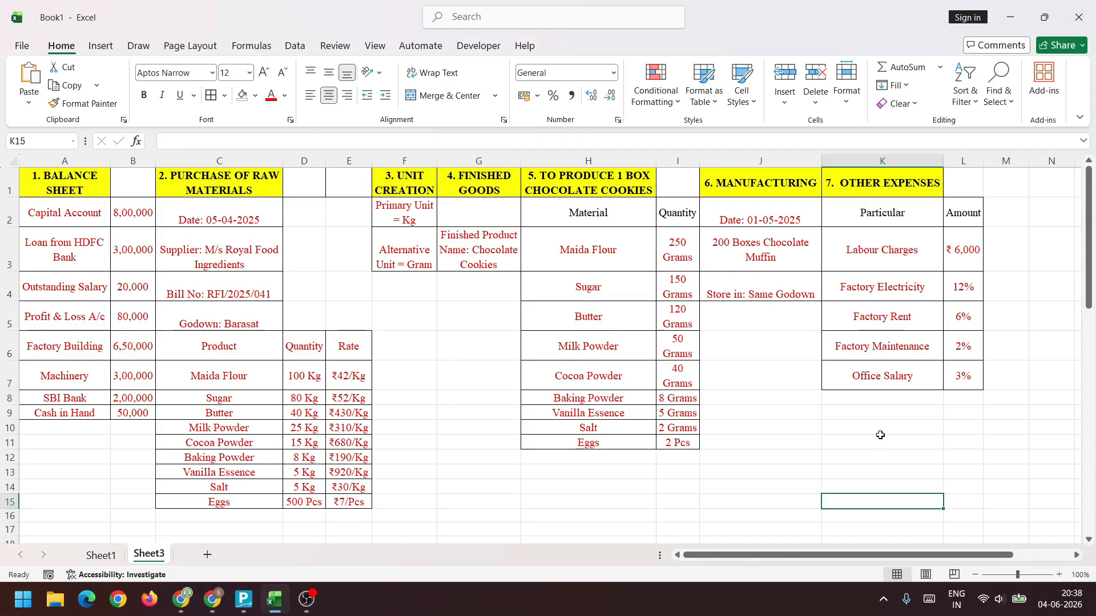
key(alt+Tab)
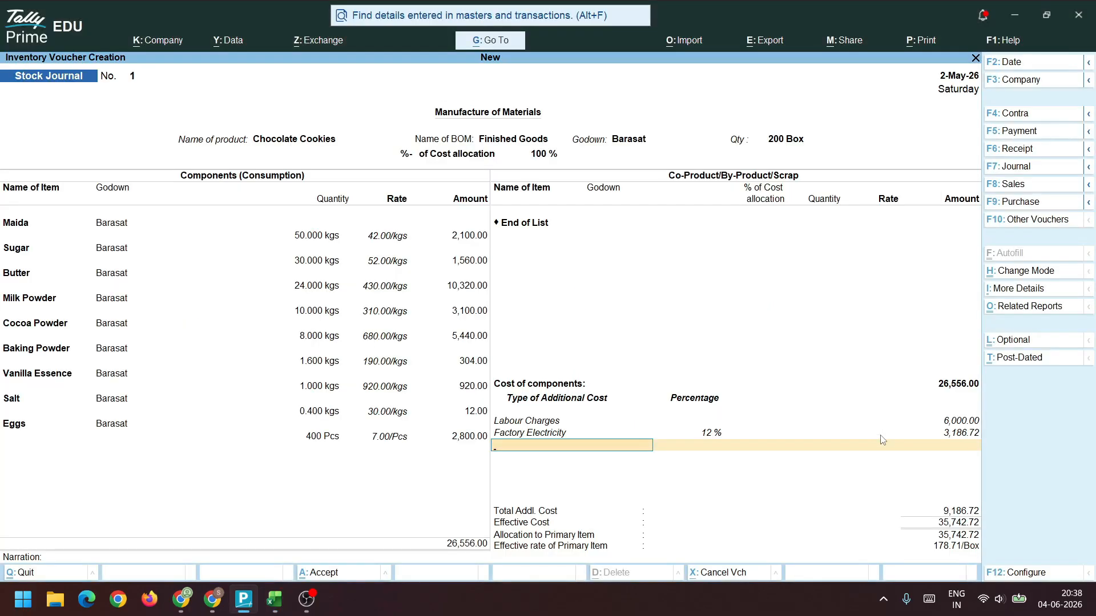
key(alt+c)
text(F)
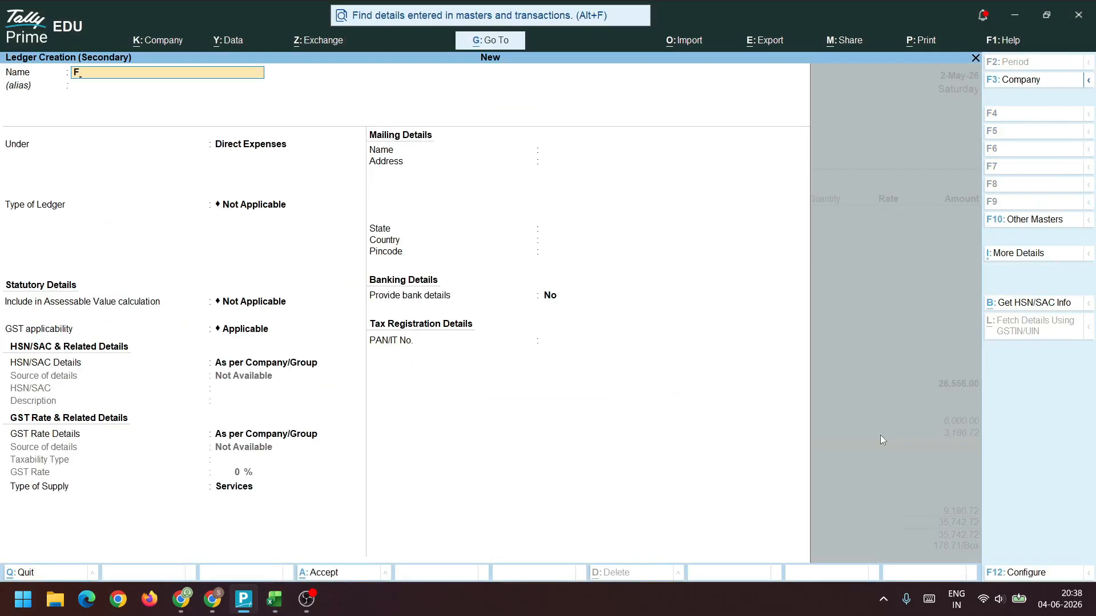
text(aco)
text(to)
text(ry Rent)
key(ctrl+a)
key(alt+Tab)
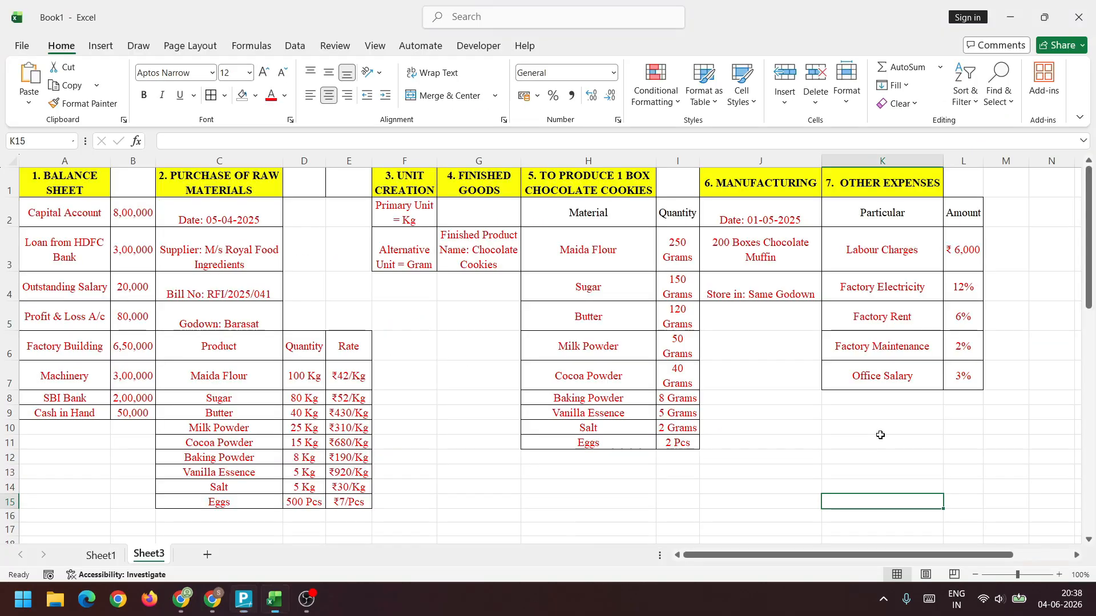
Set the Factory Rent percentage to 6% in the manufacturing journal's additional costs
key(alt+Tab)
text(6)
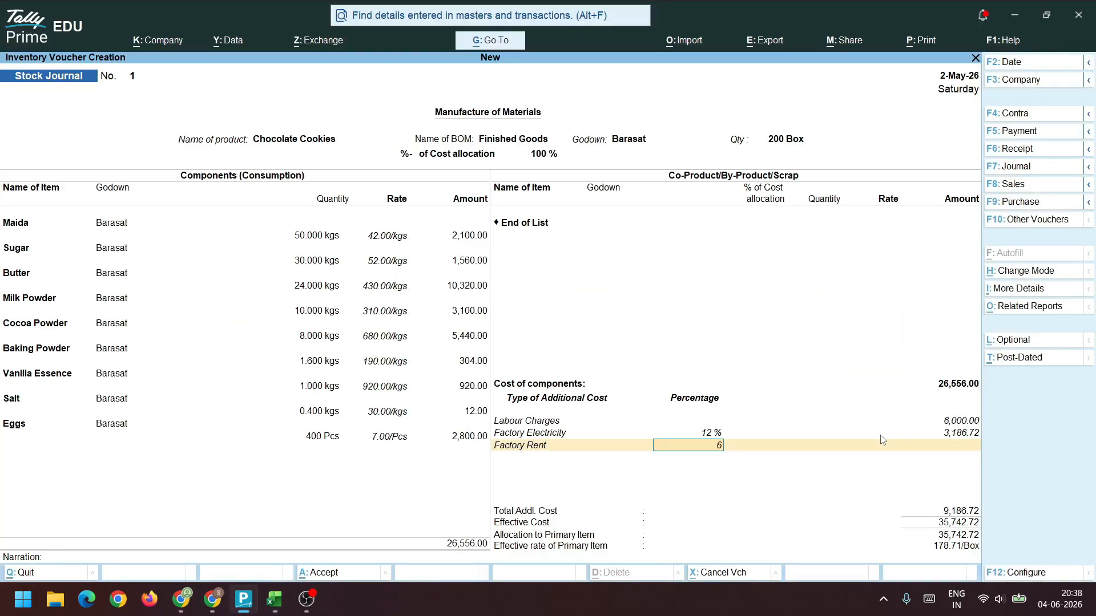
key(Return)
key(Return)
Check the next expense in the Excel sheet and create a Factory Maintenance ledger under Direct Expenses as the fourth additional cost
key(alt+Tab)
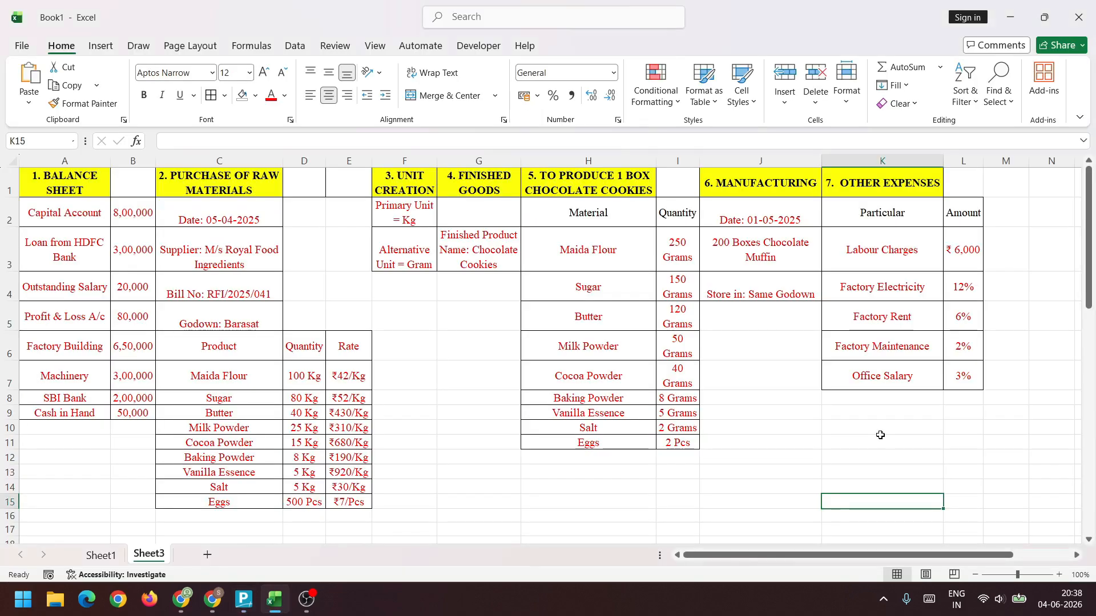
key(alt+Tab)
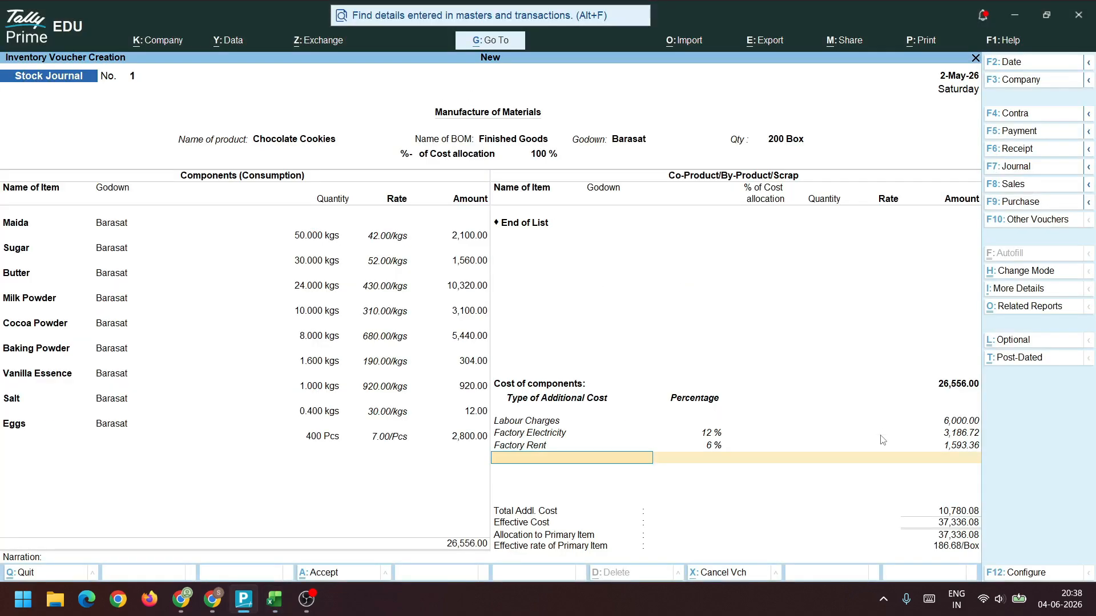
key(alt+c)
text(Fa)
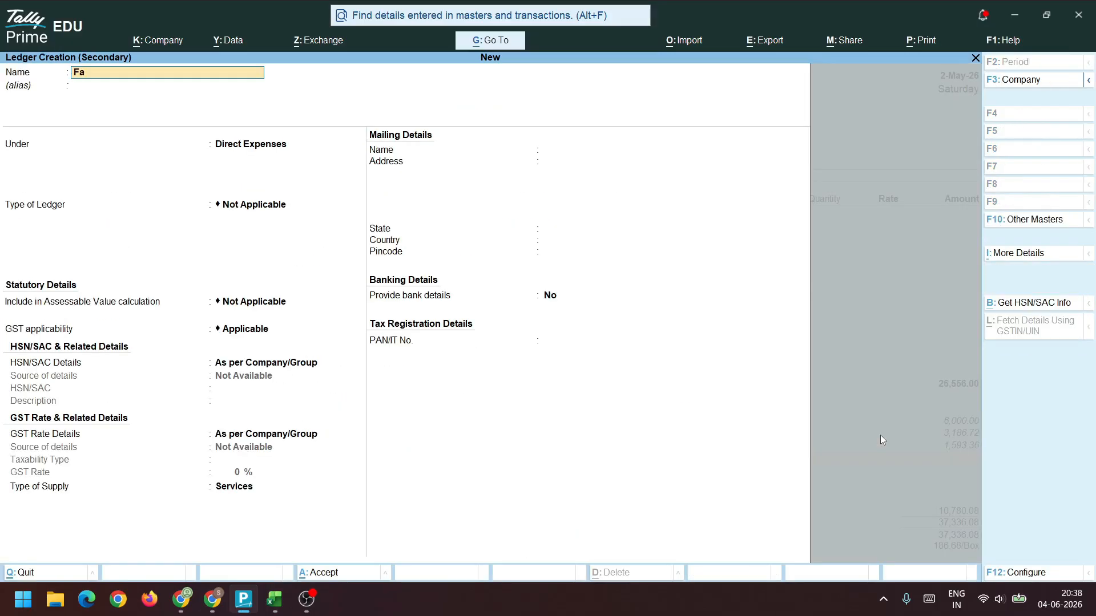
text(ctory Maintenance)
key(ctrl+a)
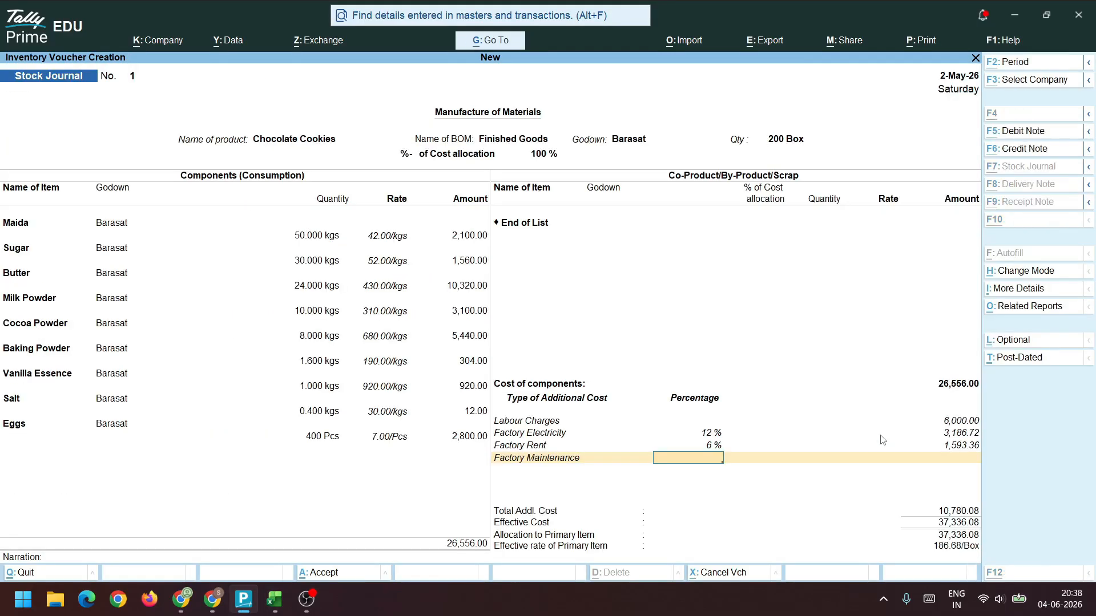
Check the maintenance rate in the Excel sheet and set the Factory Maintenance percentage to 2%
key(alt+Tab)
key(alt+Tab)
text(2)
key(Return)
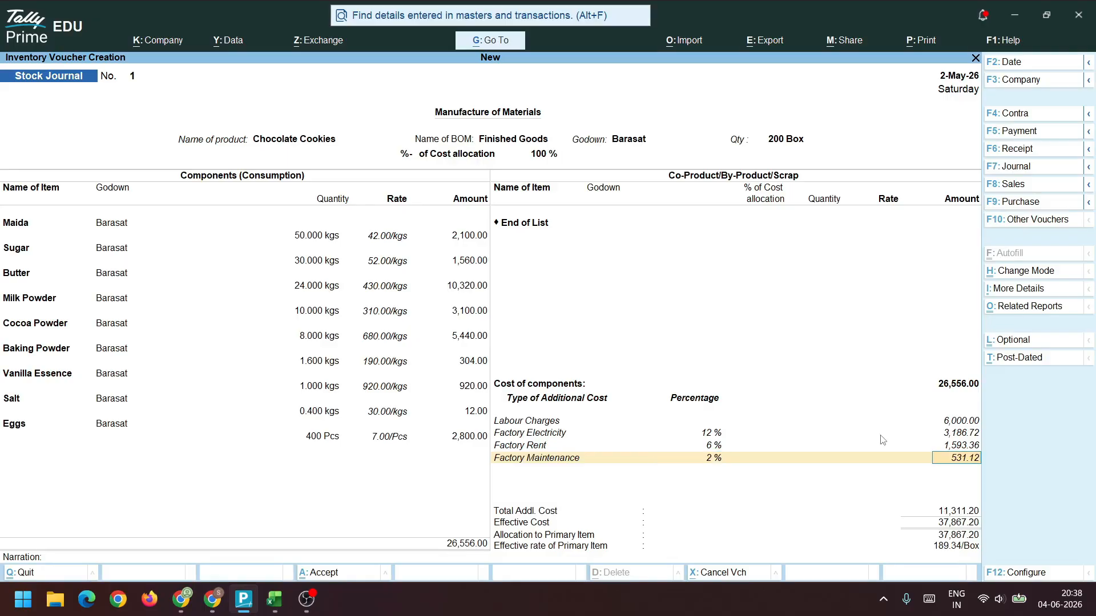
key(Return)
Check the last expense in the Excel sheet and create an "Office Expeses" ledger under Indirect Expenses as the fifth additional cost
key(alt+Tab)
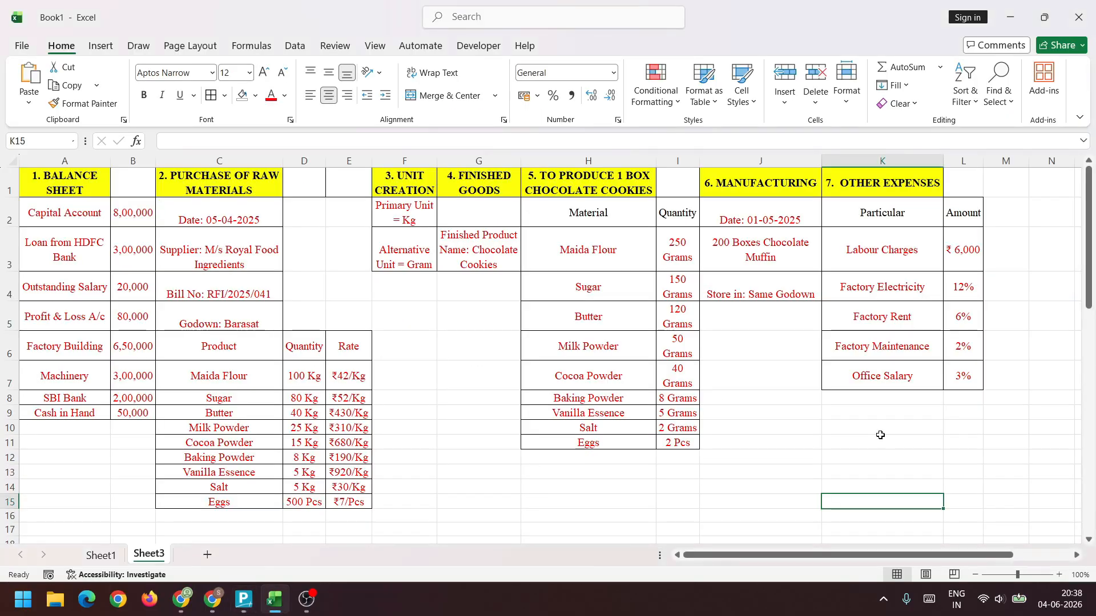
key(alt+Tab)
key(alt+c)
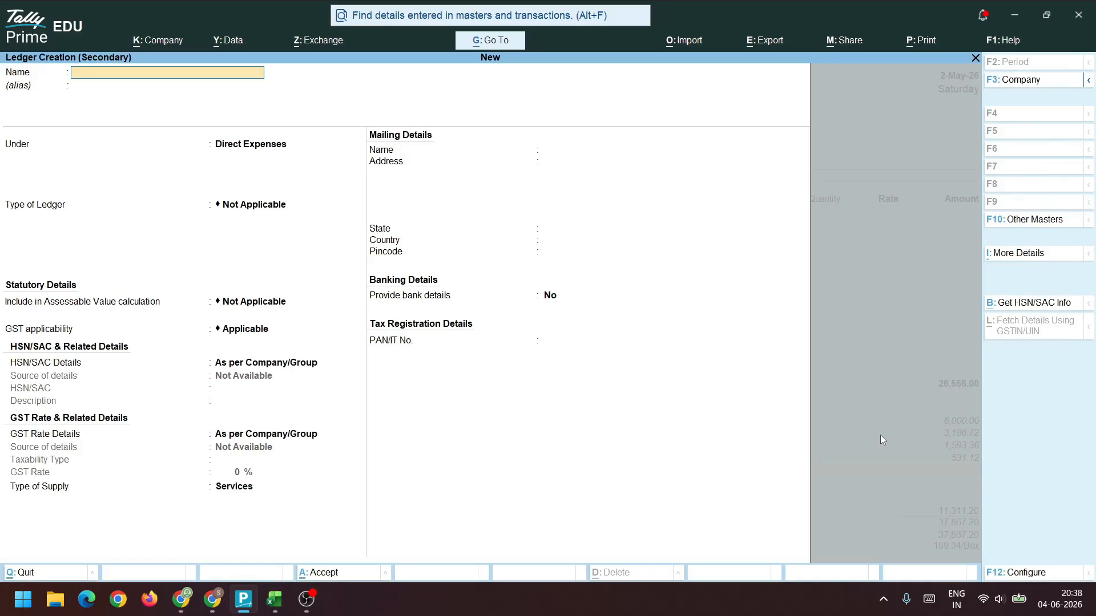
text(Office Expese)
key(Return)
key(Return)
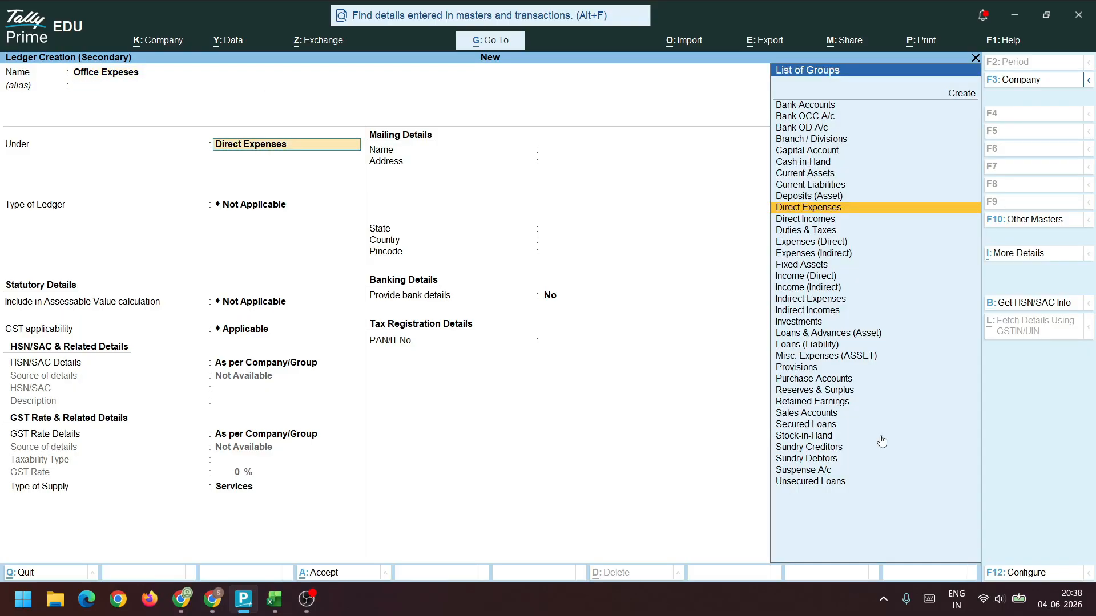
text(Indi)
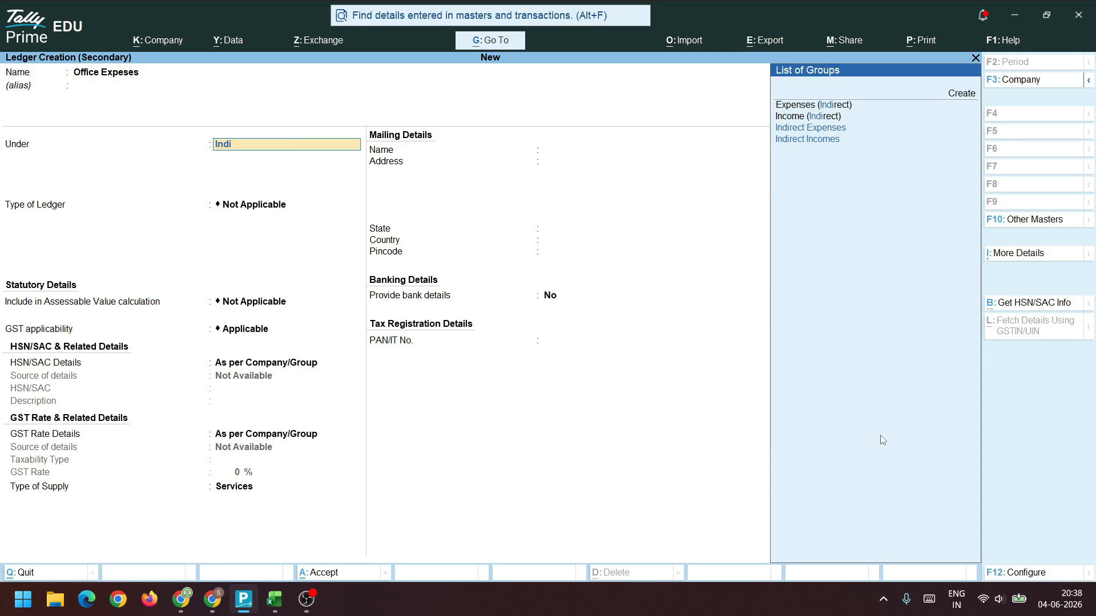
key(Down)
key(Down)
key(Up)
key(Return)
key(ctrl+a)
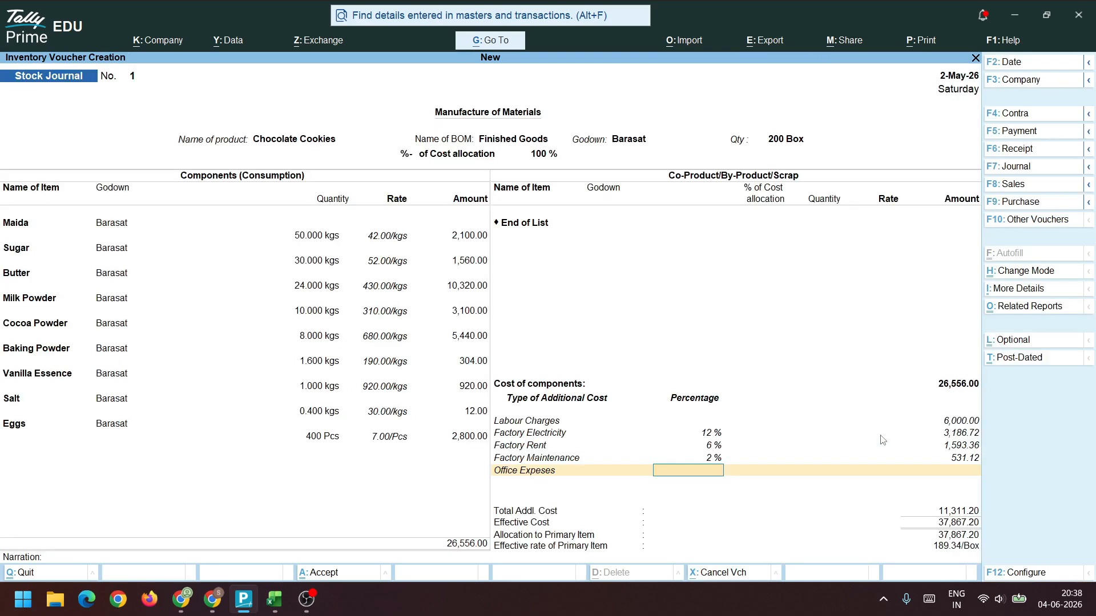
Check the office expense rate in the Excel sheet and set the Office Expeses percentage to 3%
key(alt+Tab)
key(alt+Tab)
text(3)
key(Return)
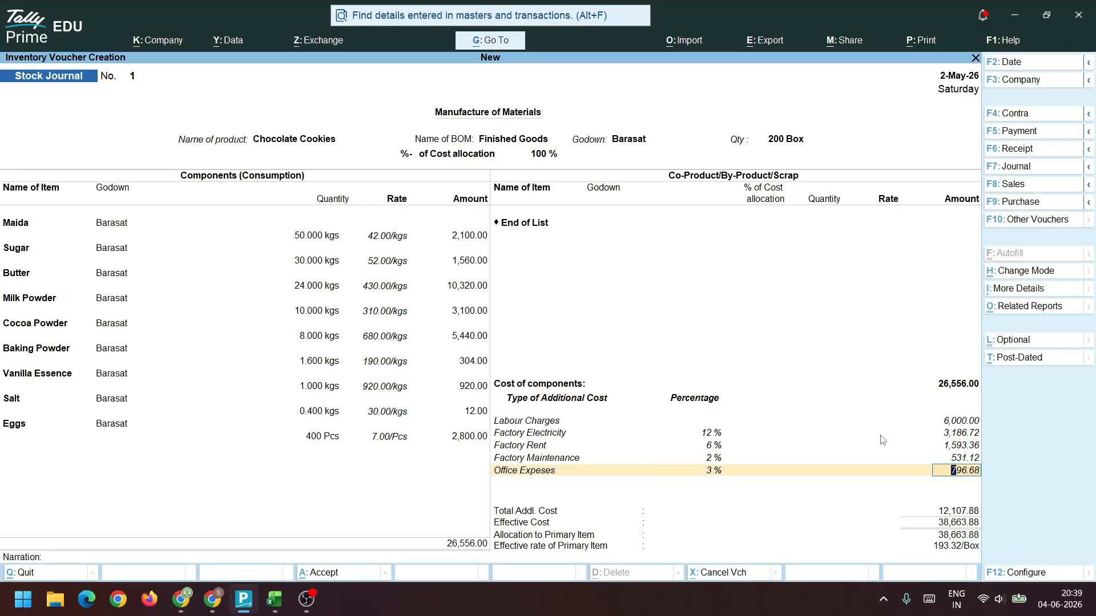
key(Return)
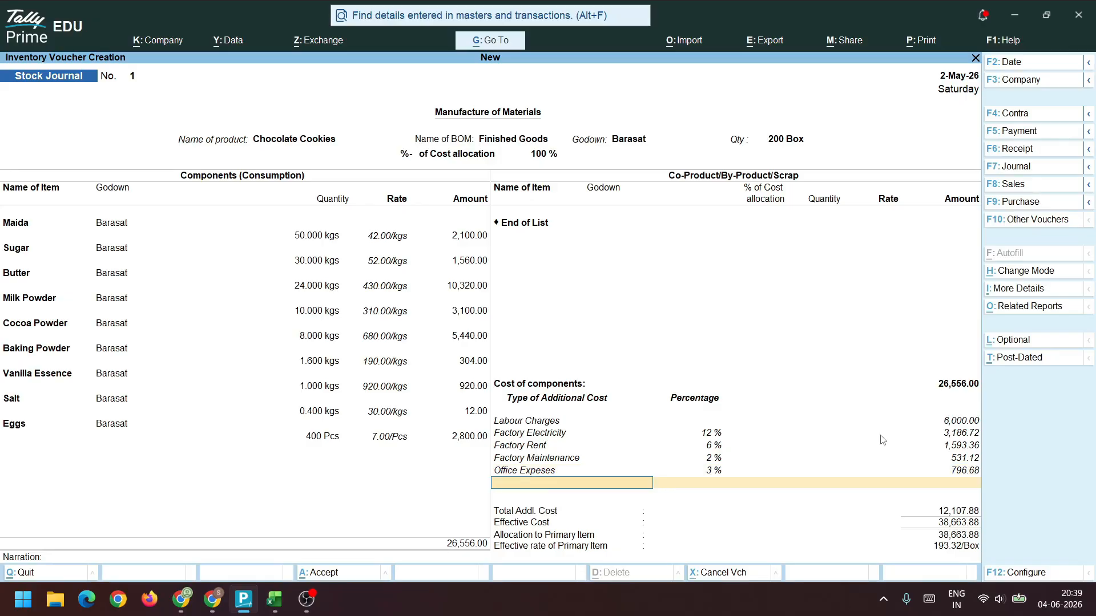
Review the journal's product, godown, quantity, component lines, additional costs and effective rate per box without saving yet
key(Return)
key(Return)
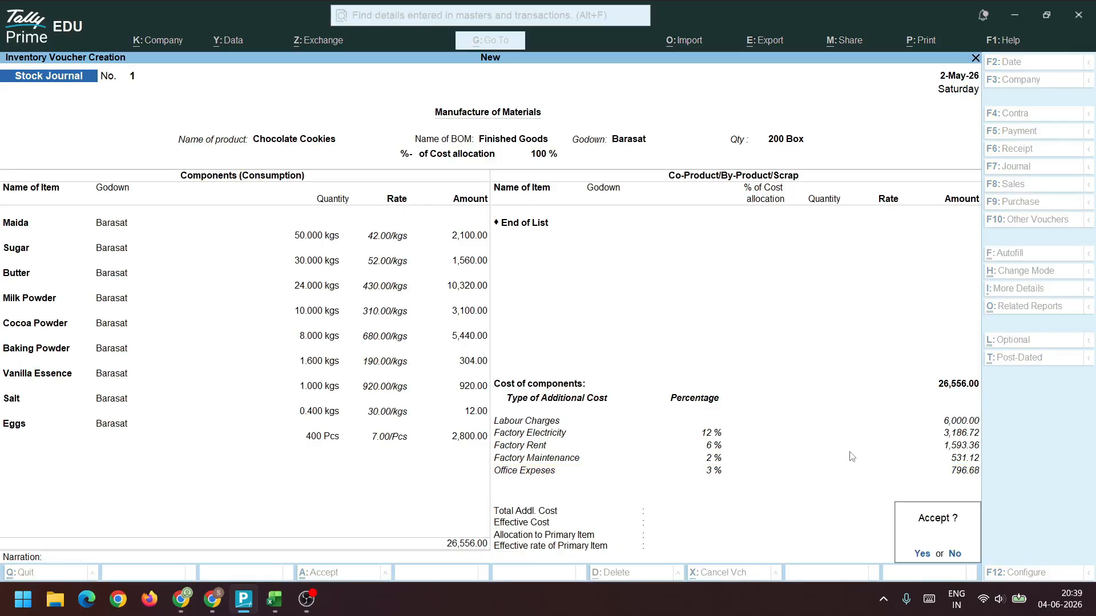
key(n)
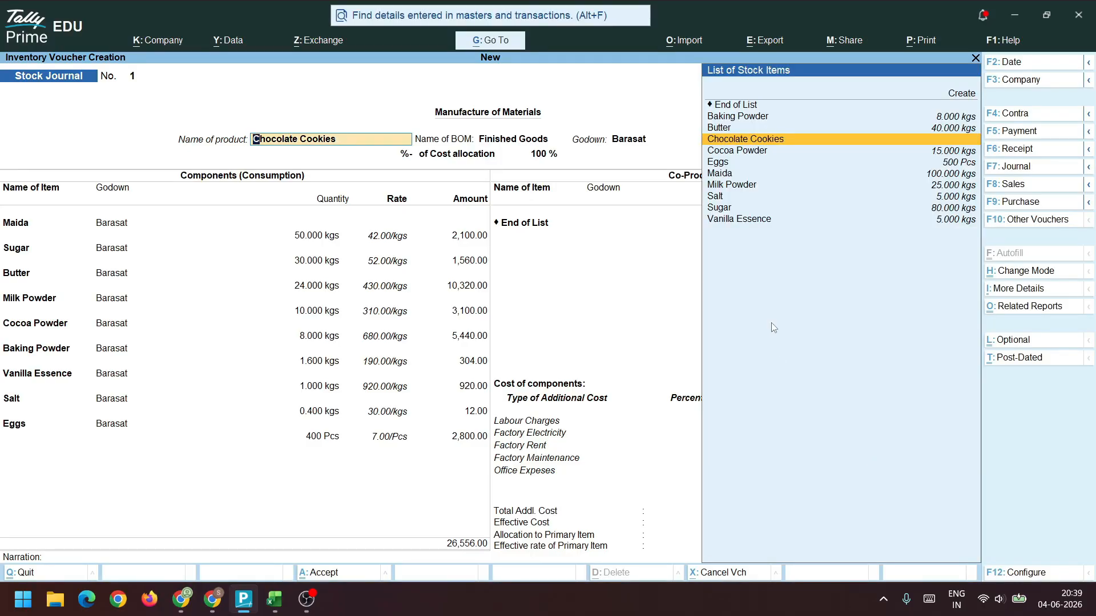
key(Return)
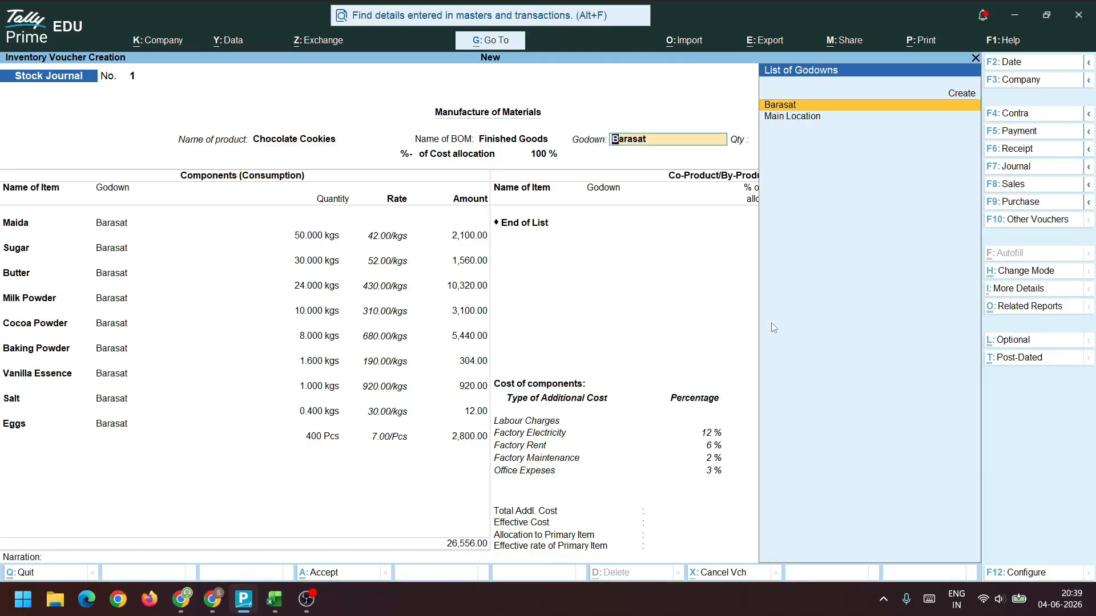
key(Return)
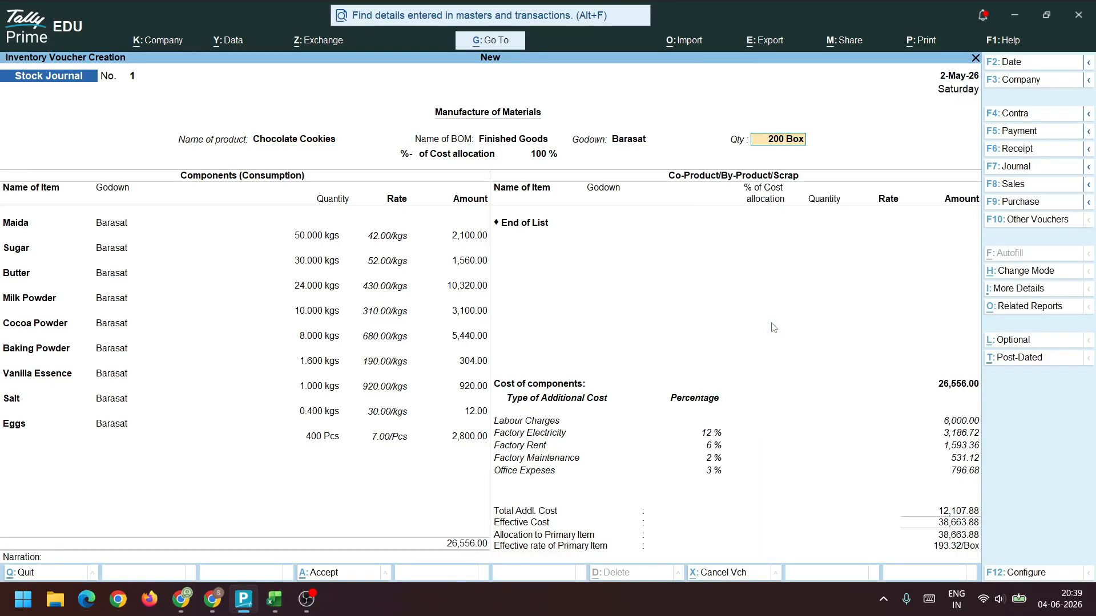
key(Return)
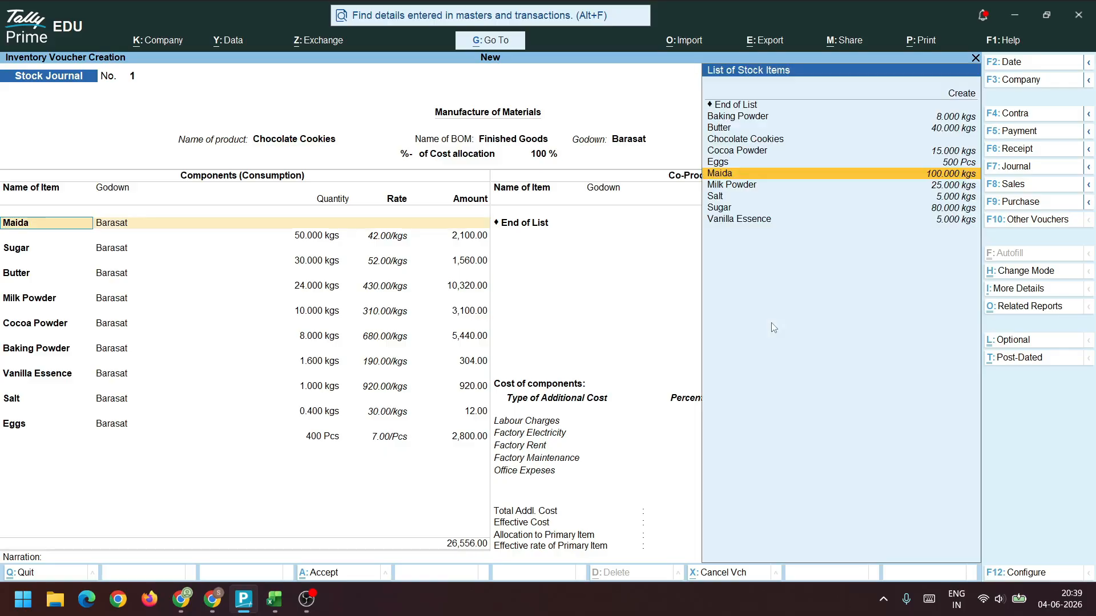
key(Return)
key(Return)
key(Return)
key(Return)
key(Return)
key(Return)
key(Return)
key(Return)
key(Return)
key(Return)
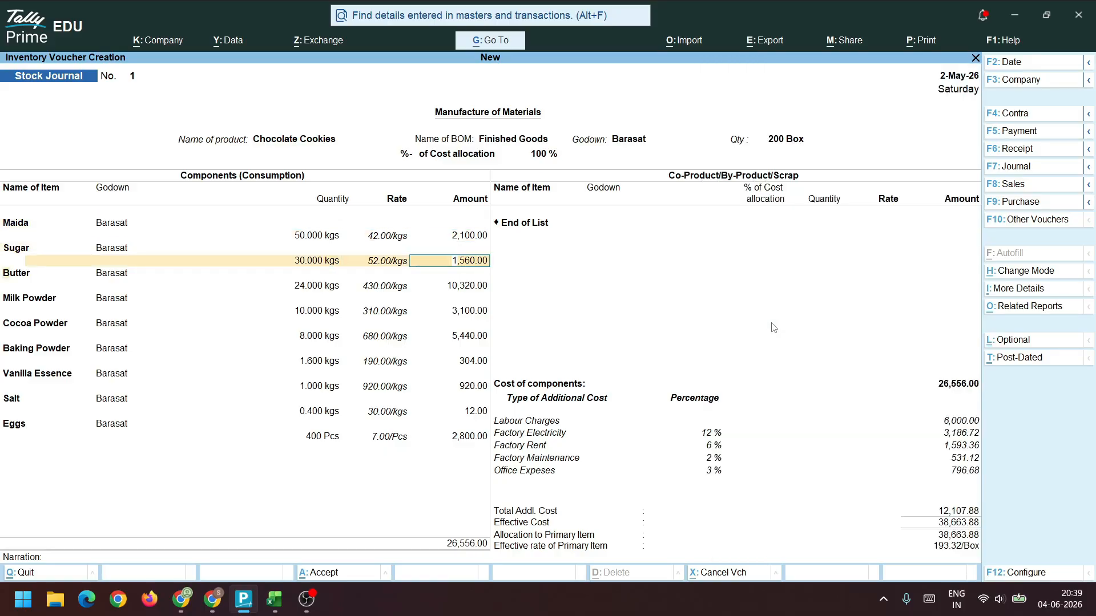
key(Return)
key(Return)
key(Return)
key(Return)
key(Return)
key(Return)
key(Return)
key(Return)
key(Return)
key(Return)
key(Return)
key(Return)
key(Return)
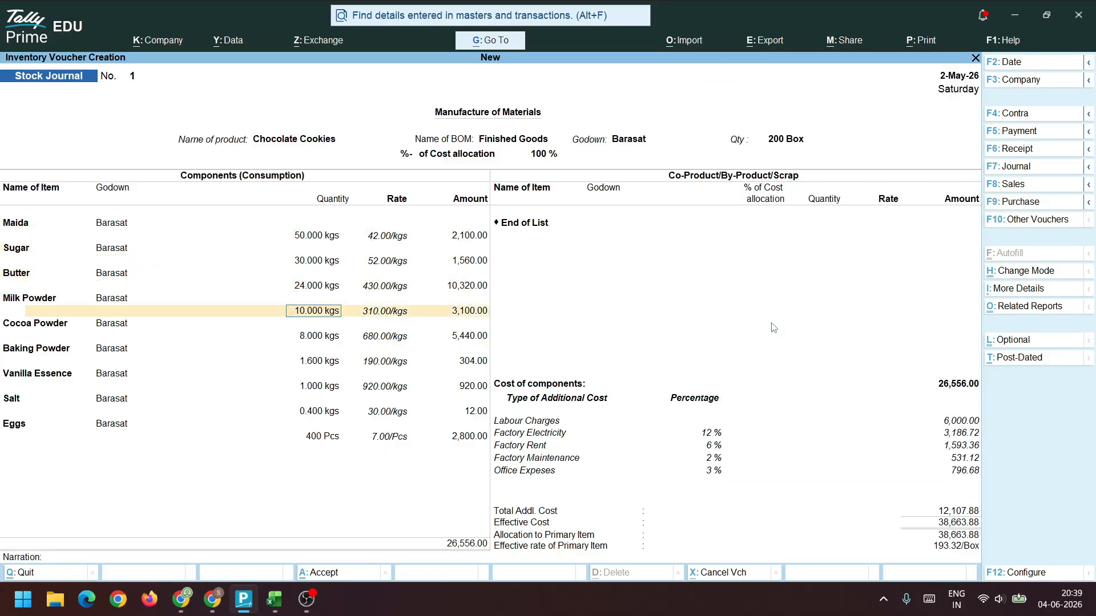
key(Return)
key(Return)
key(Return)
key(Return)
key(Return)
key(Return)
key(Return)
key(Return)
key(Return)
key(Return)
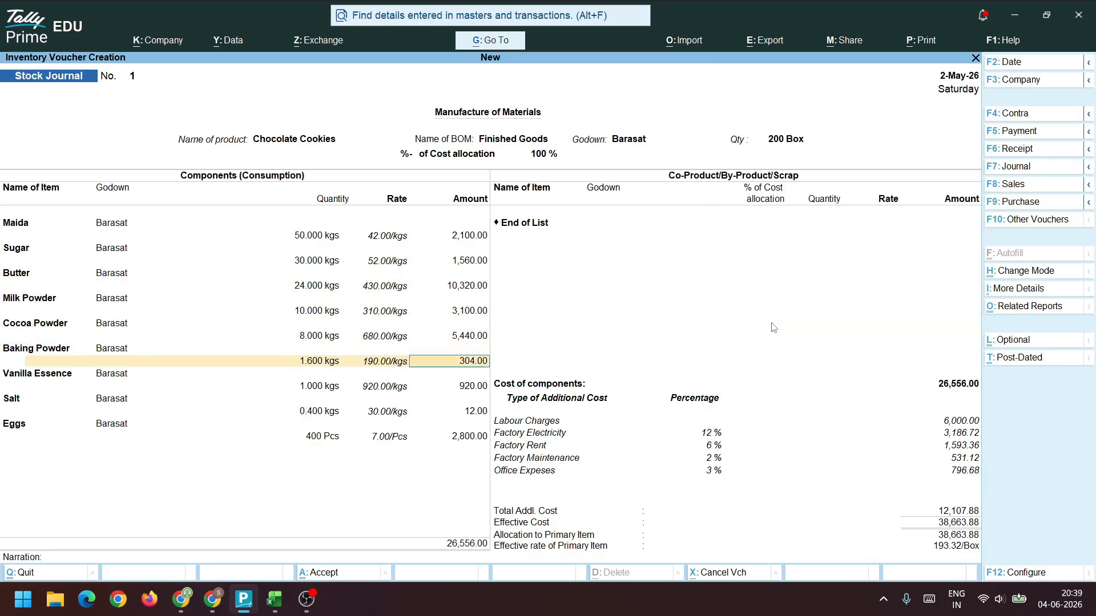
key(Return)
key(Return)
key(Return)
key(Return)
key(Return)
key(Return)
key(Return)
key(Return)
key(Return)
key(Return)
key(Return)
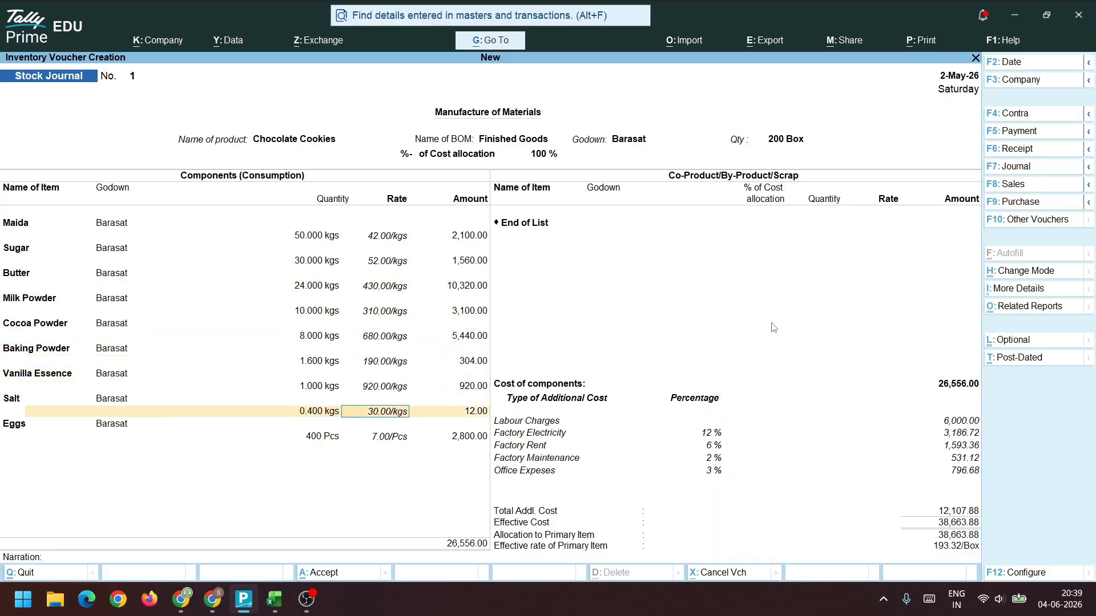
key(Return)
key(Return)
key(Return)
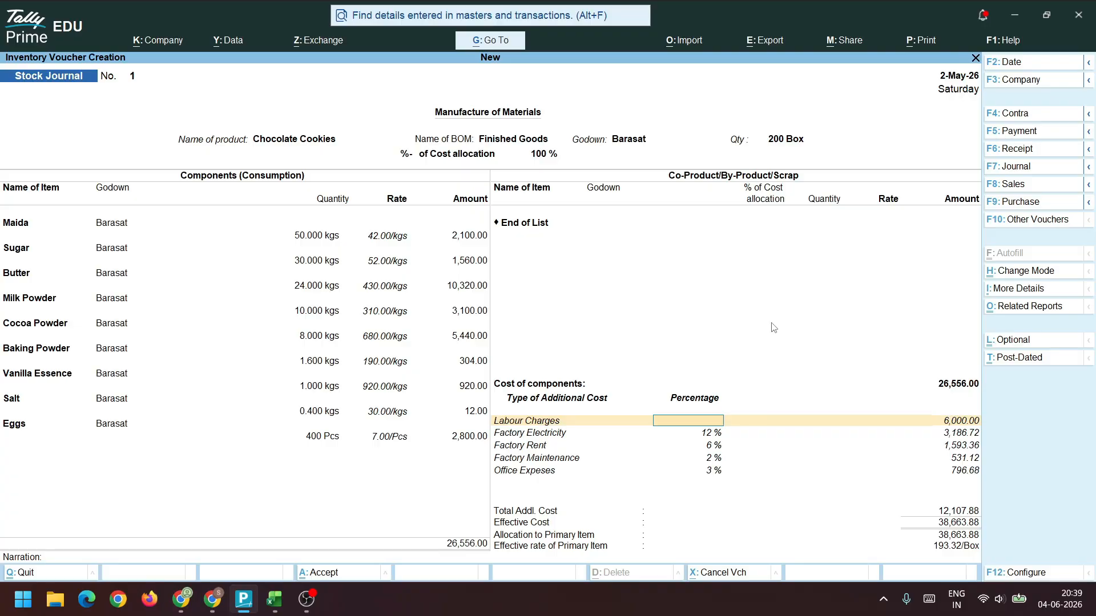
key(Return)
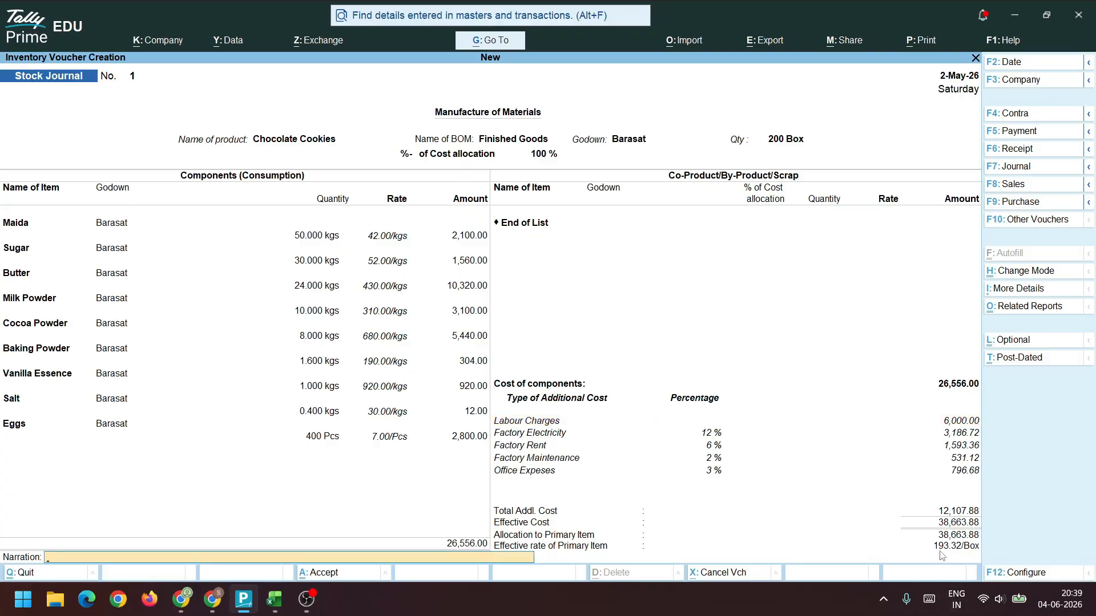
key(Return)
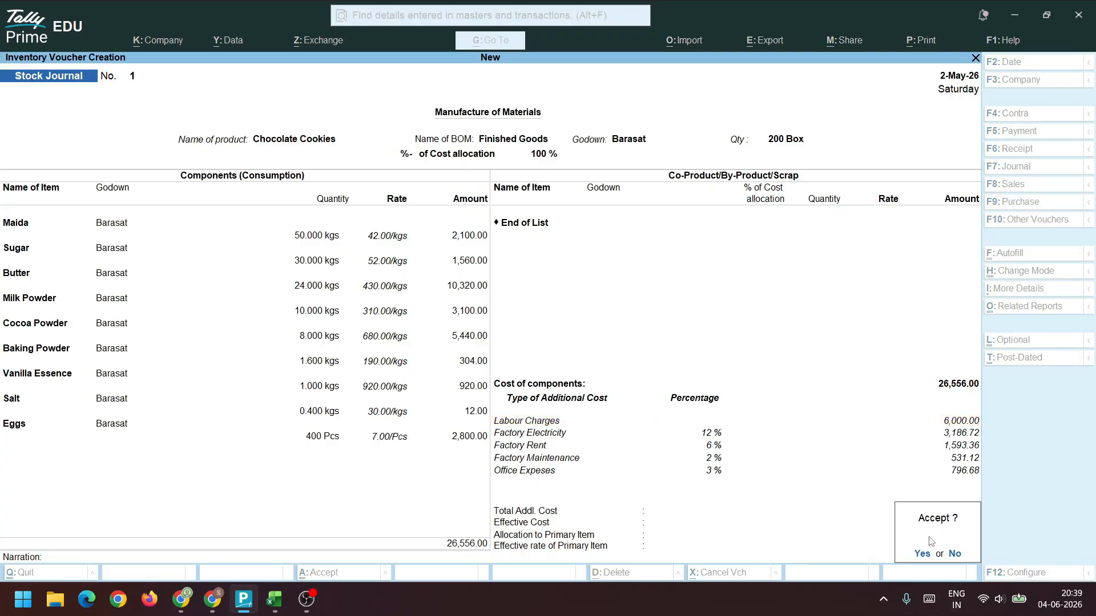
click(953, 554)
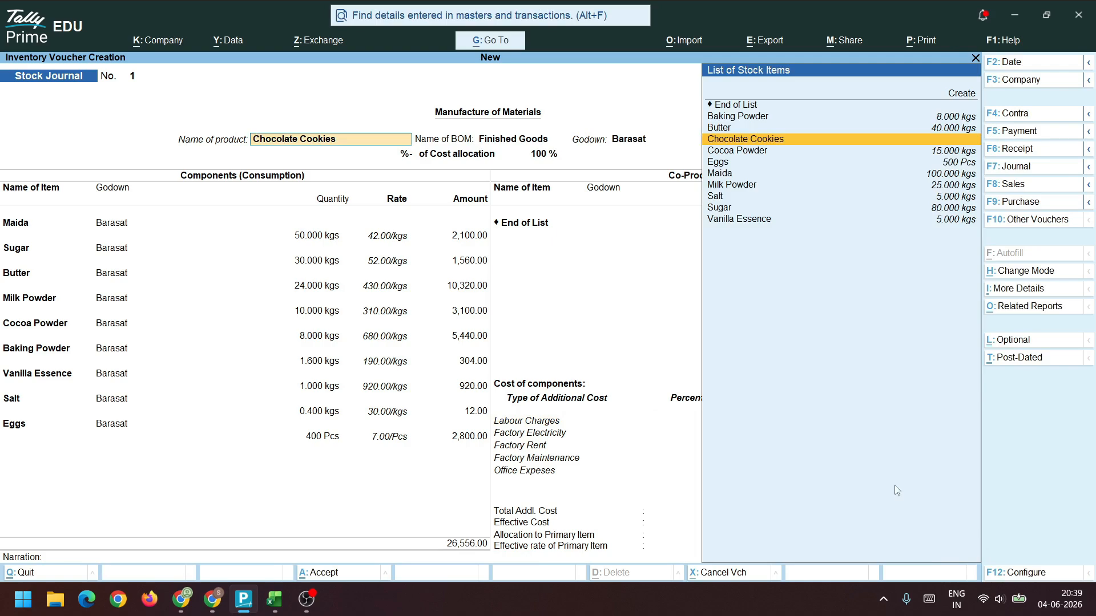
Save the Chocolate Cookies manufacturing journal and return to the Gateway of Tally
key(ctrl+a)
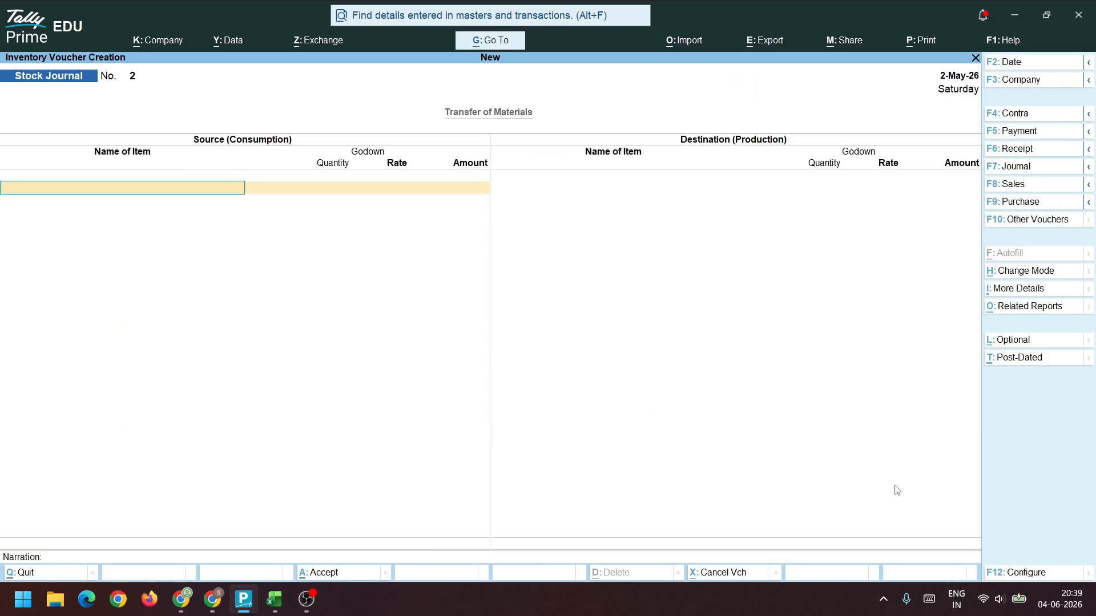
key(Escape)
key(y)
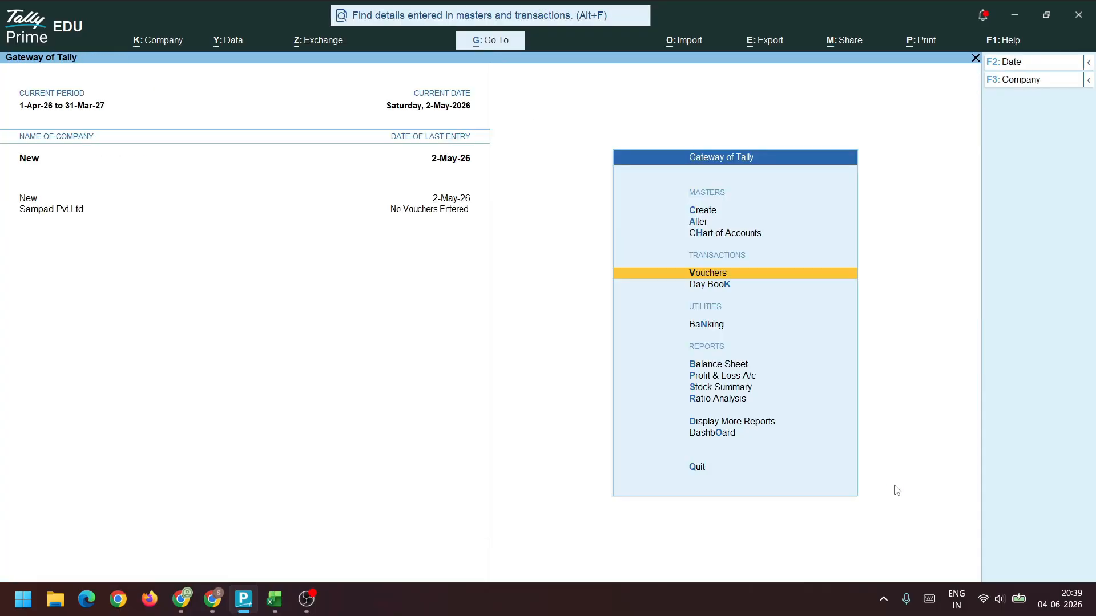
Open the Day Book and view the M/s Royal Food Ingredients purchase voucher, leaving it unaltered
key(Down)
key(Return)
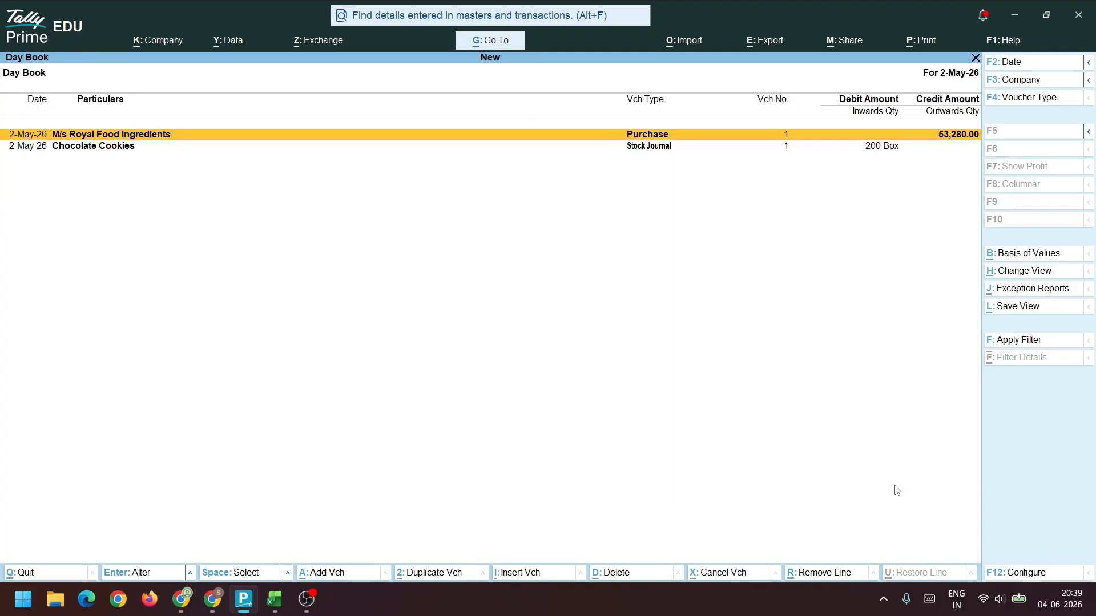
key(Down)
key(Up)
key(Return)
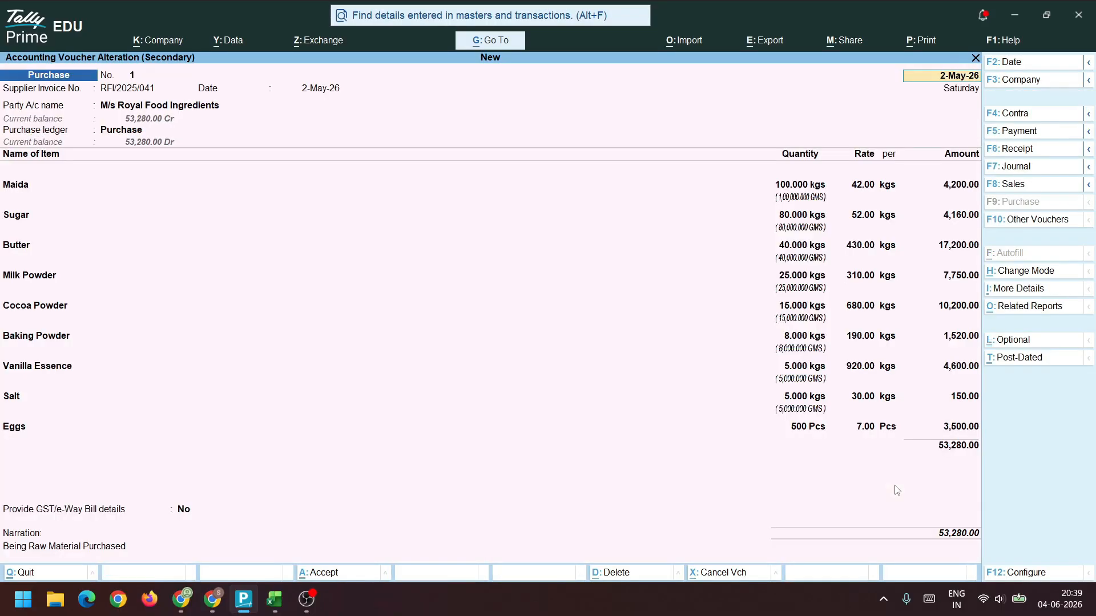
key(Escape)
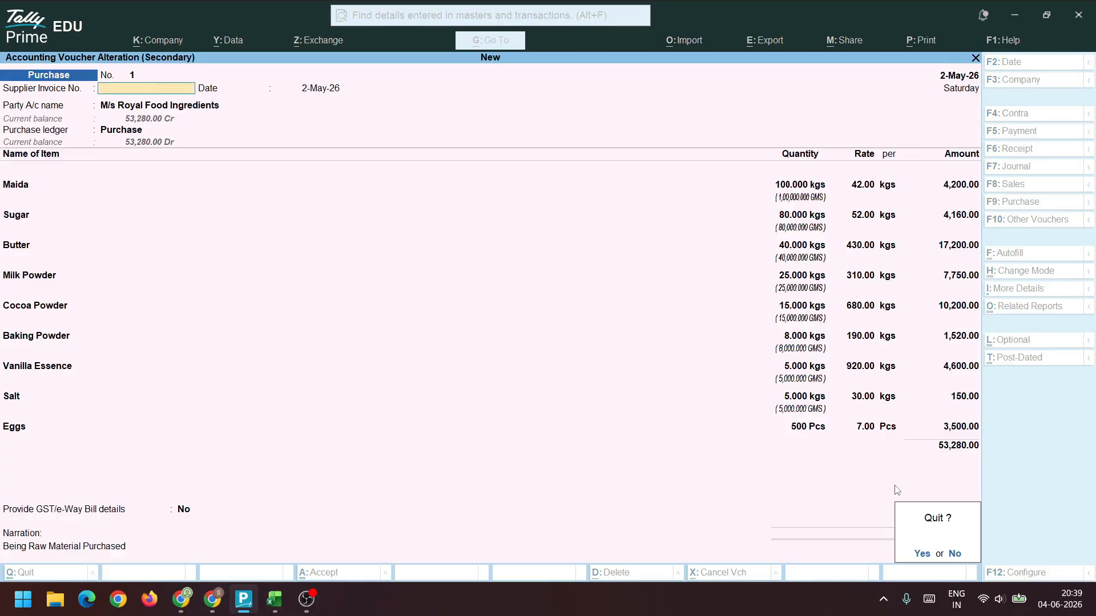
key(Return)
Open the Chocolate Cookies stock journal from the Day Book, examine its cost figures, and close it without changes
key(Down)
key(Return)
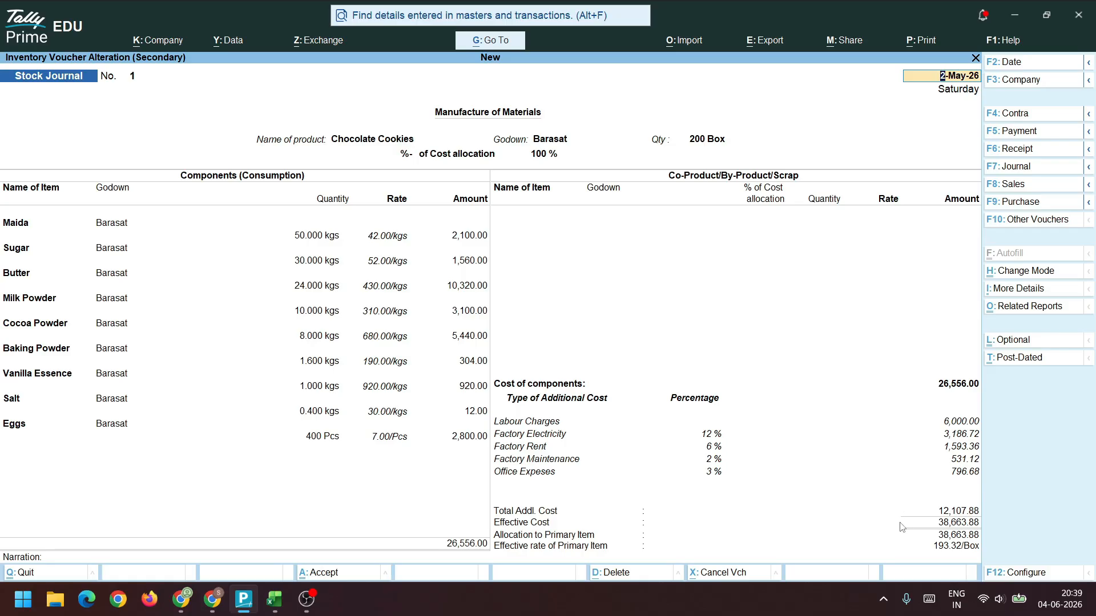
key(ctrl+End)
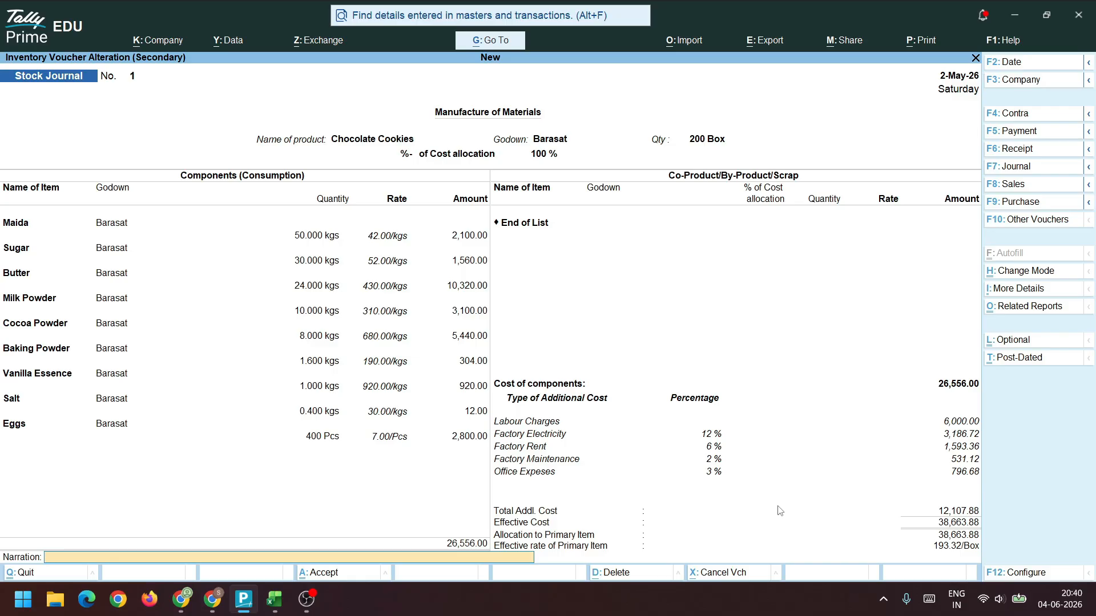
key(Escape)
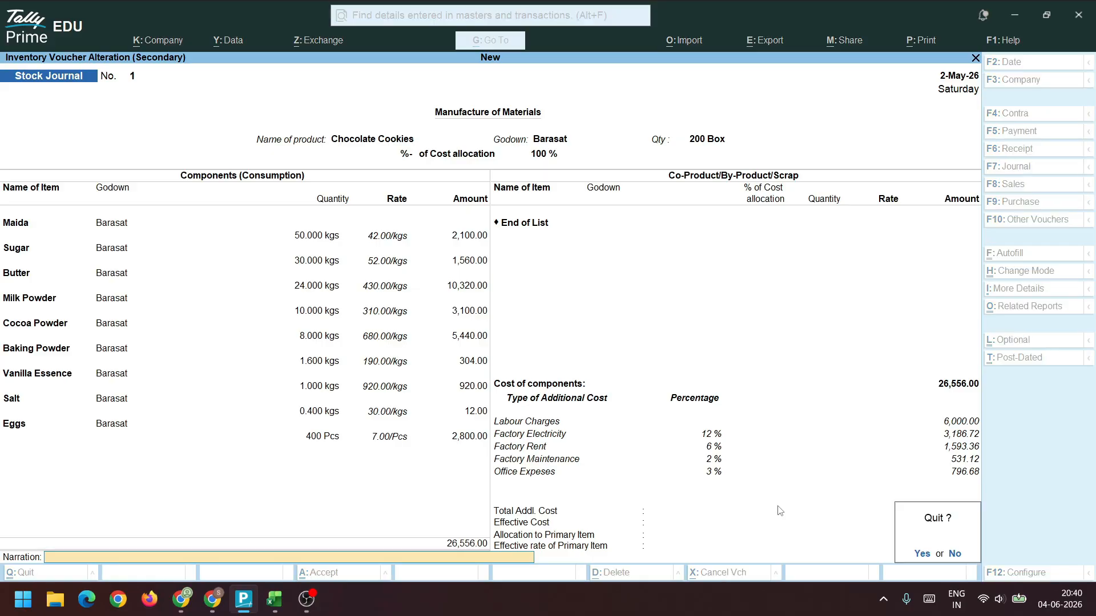
key(y)
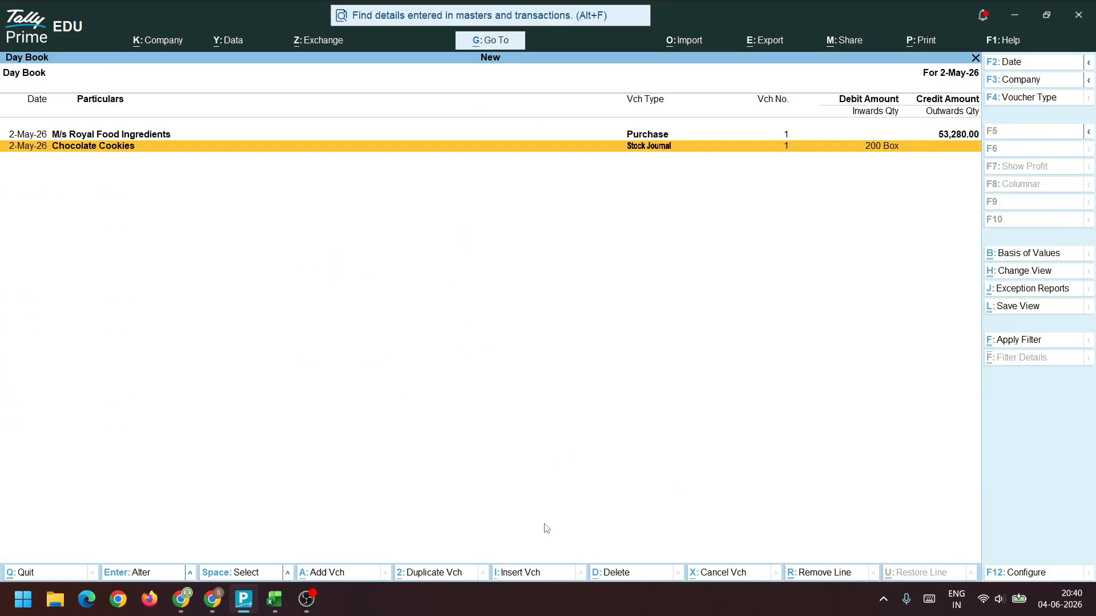
mouse_move(247, 612)
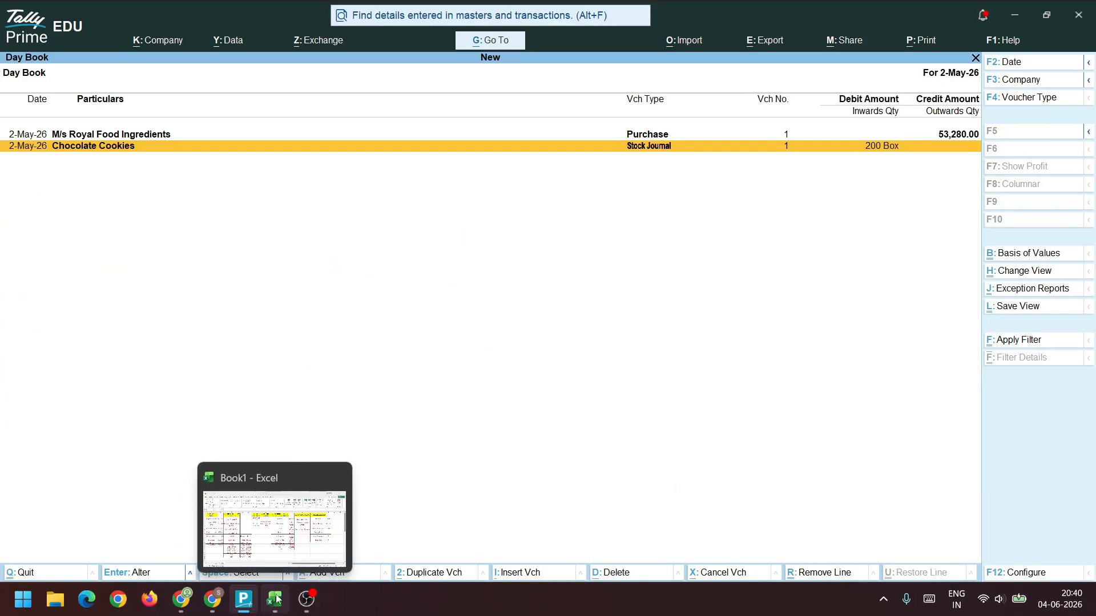